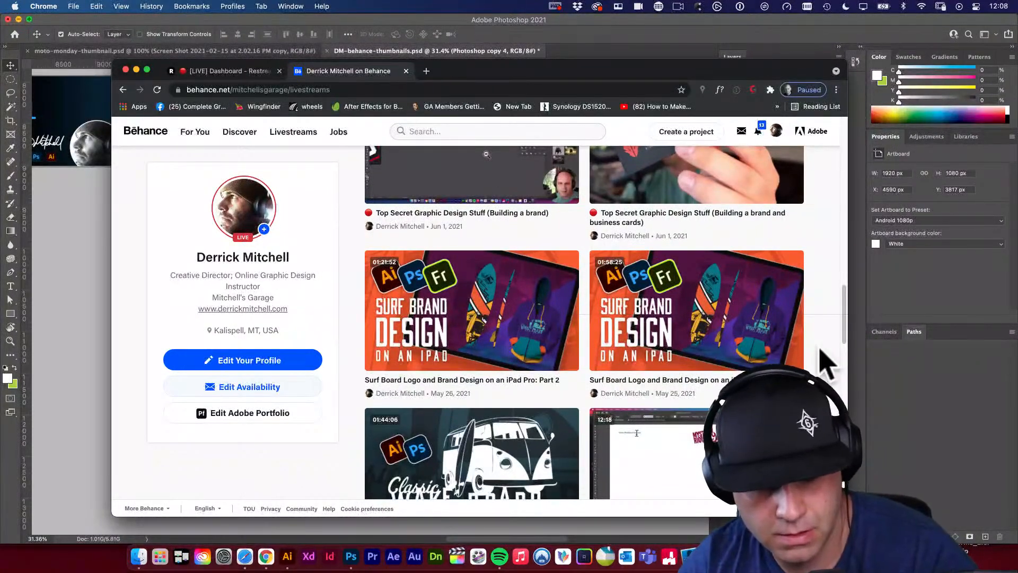
Capture a screenshot of the "Surf Brand Design on an iPad" livestream thumbnail on the Behance page
key("super+shift+4")
left_click_drag(356, 248, 577, 375)
left_click_drag(579, 70, 0, 79)
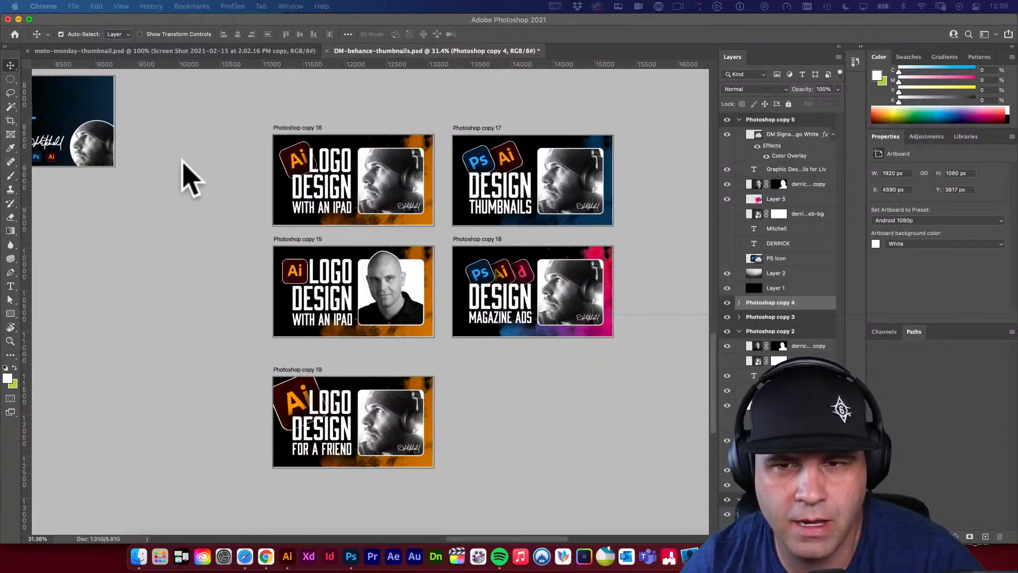
Create a new Photoshop document from the Web Large preset, 1920 x 1080 px at 72 ppi with an artboard
left_click(190, 177)
left_click_drag(390, 201, 336, 203)
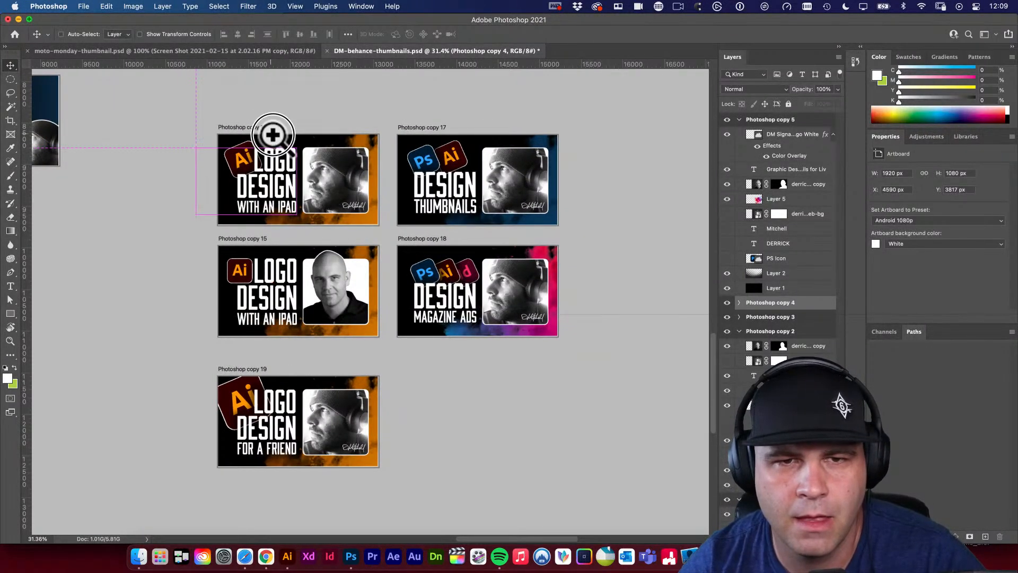
left_click(273, 133, "super")
left_click(273, 133, "alt")
left_click_drag(391, 193, 322, 199)
left_click(85, 7)
left_click(105, 21)
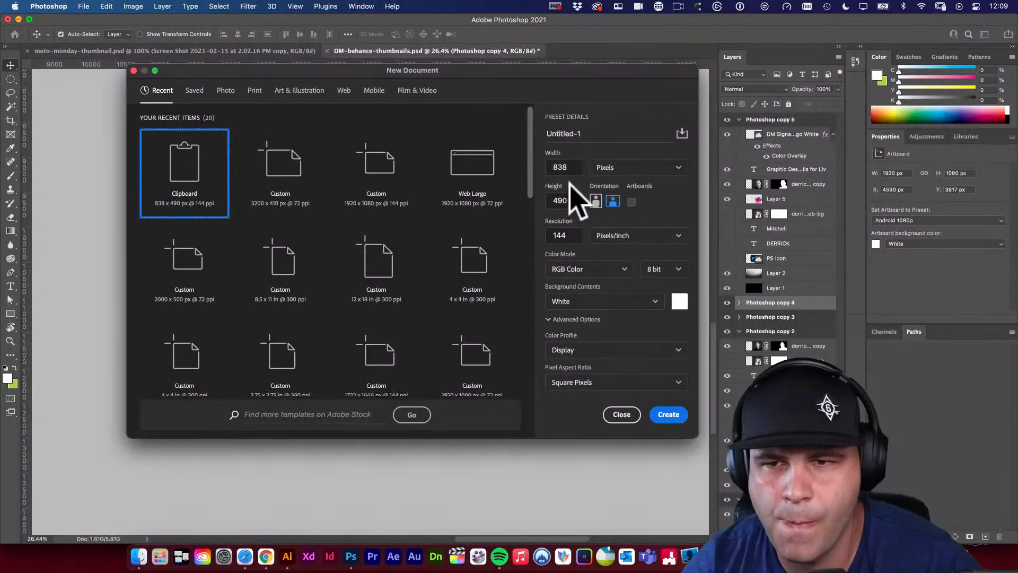
left_click(345, 91)
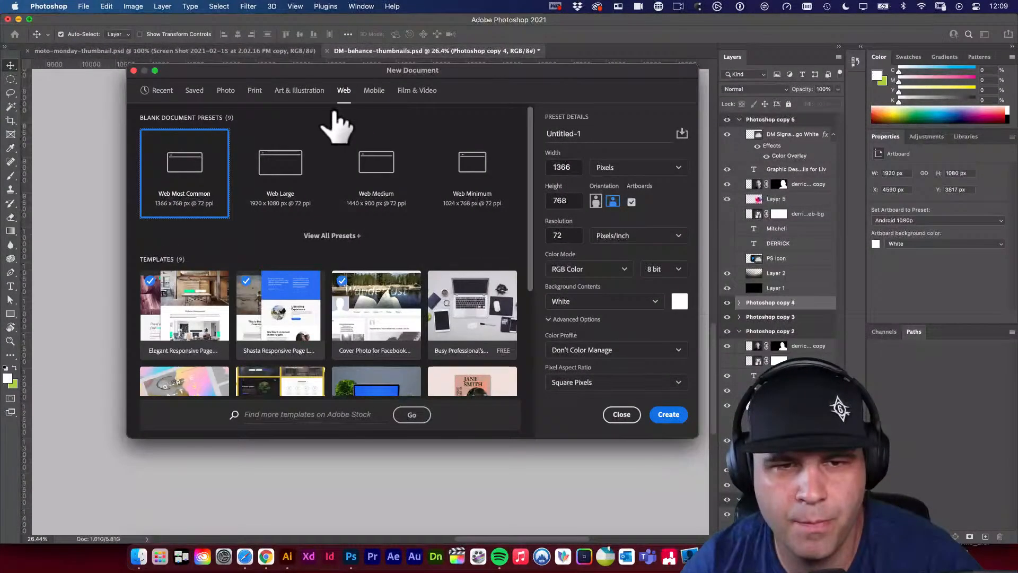
left_click(304, 184)
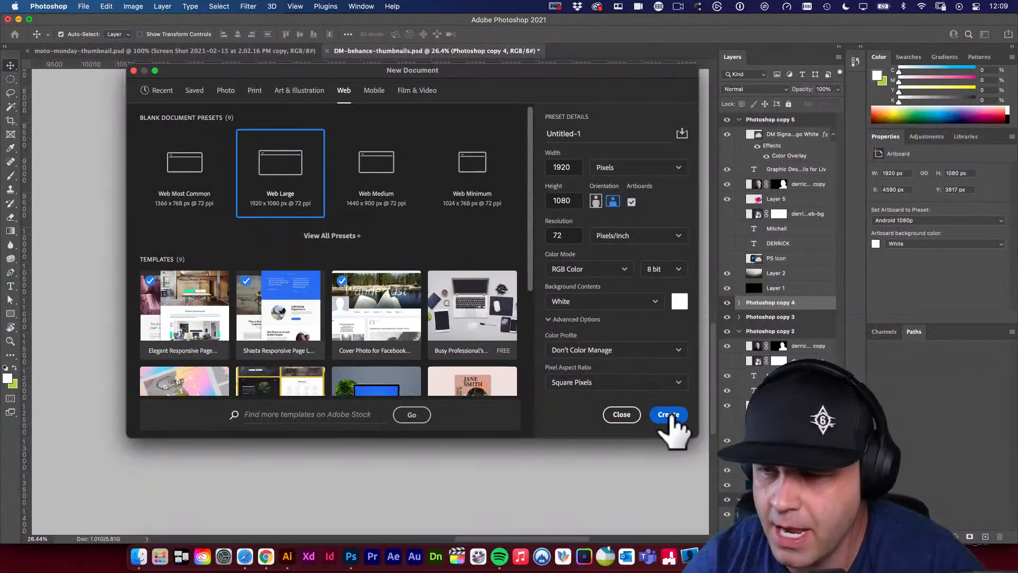
left_click(670, 416)
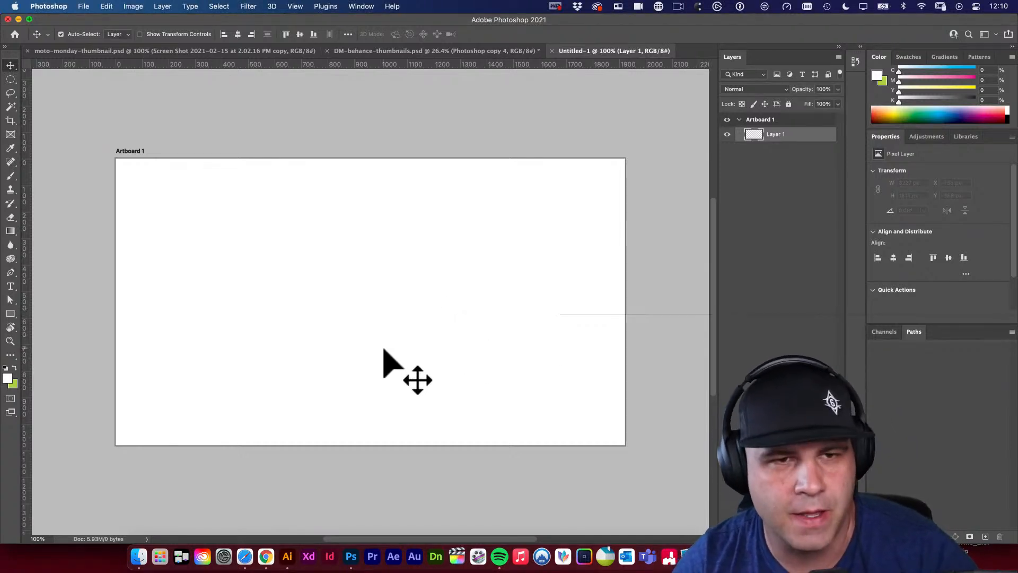
Paste the captured thumbnail onto the artboard and enlarge it to about 1987 x 1164 px so it covers the whole artboard
key("super+v")
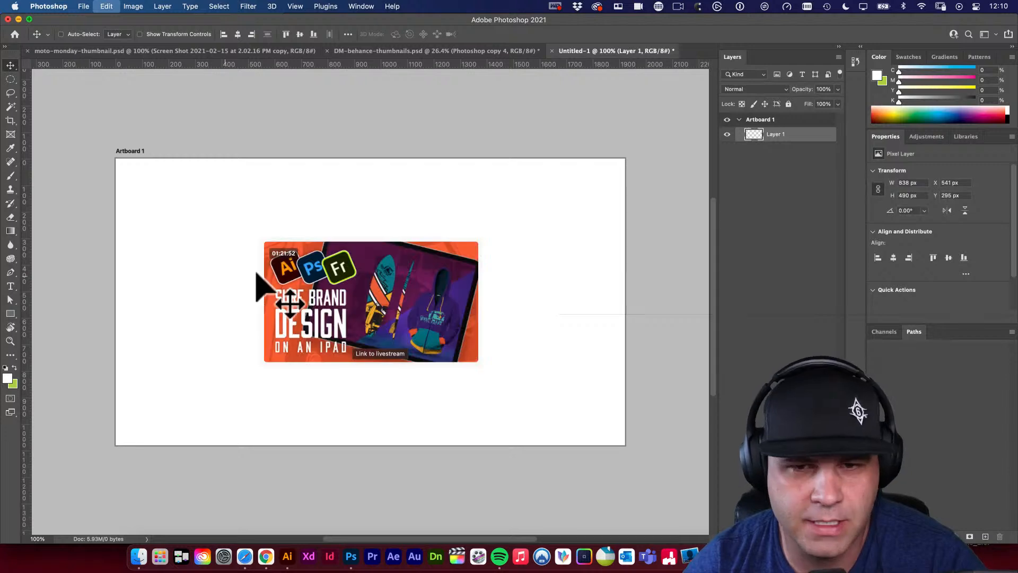
key("super+t")
left_click_drag(483, 239, 648, 166)
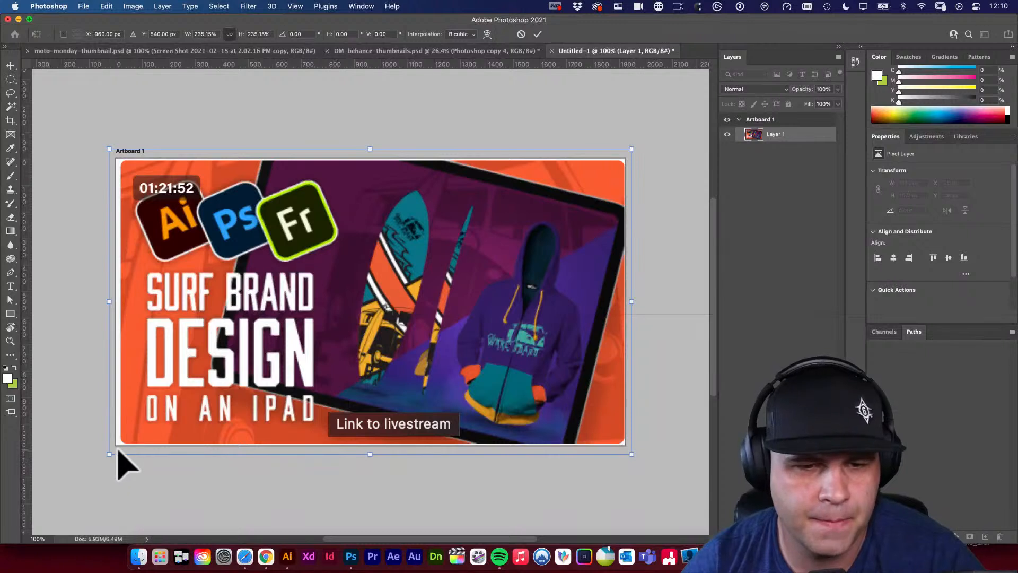
left_click_drag(107, 457, 103, 459)
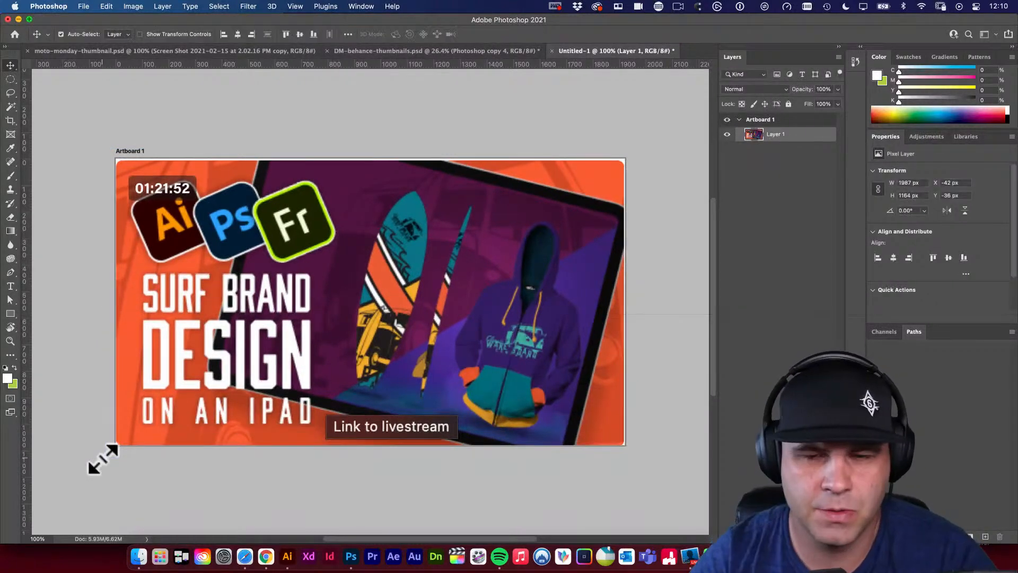
key("Return")
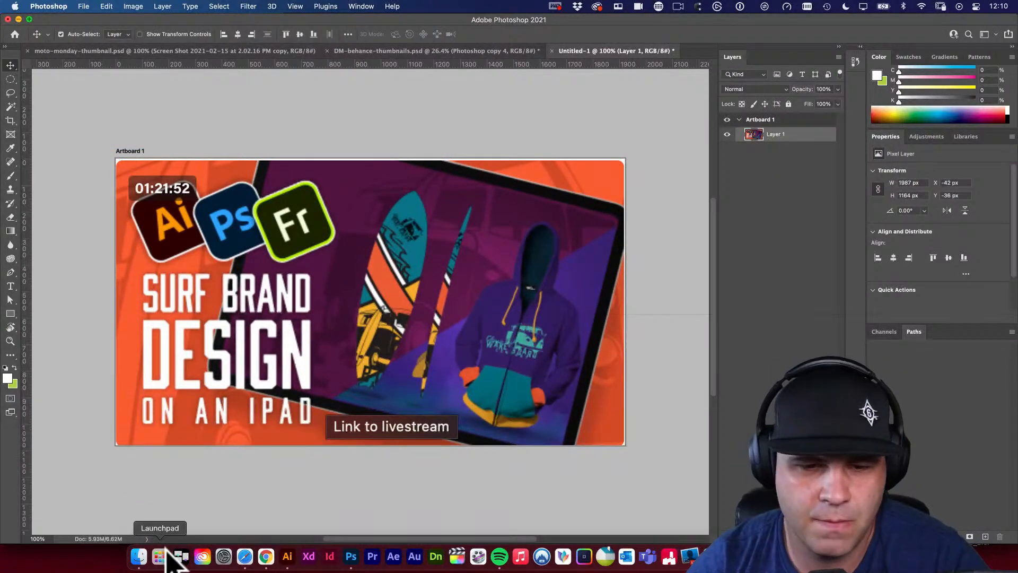
Switch to Safari and examine the thumbnails of the most recent livestreams on the Behance page
left_click(245, 558)
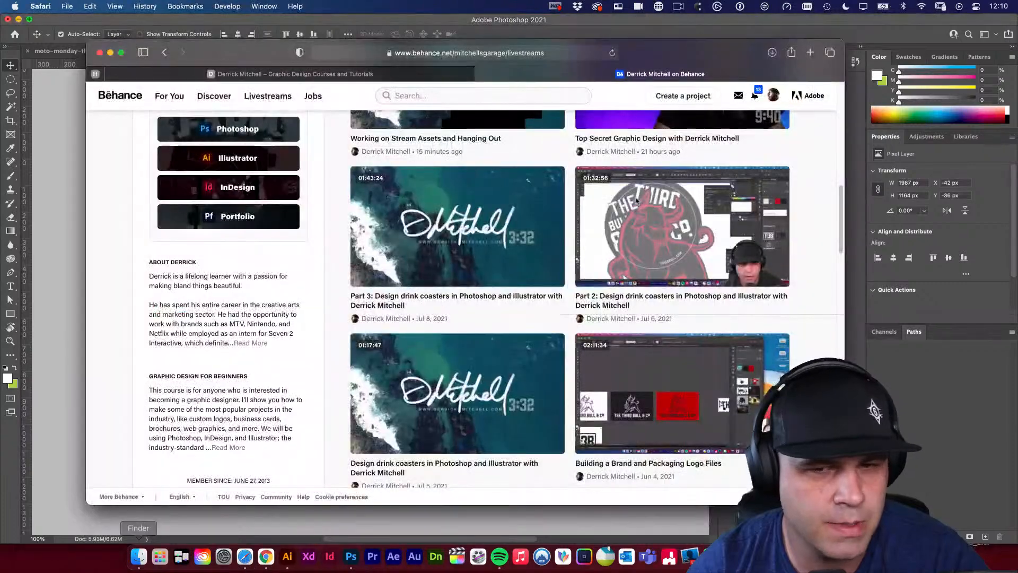
scroll(841, 339, "up", 4)
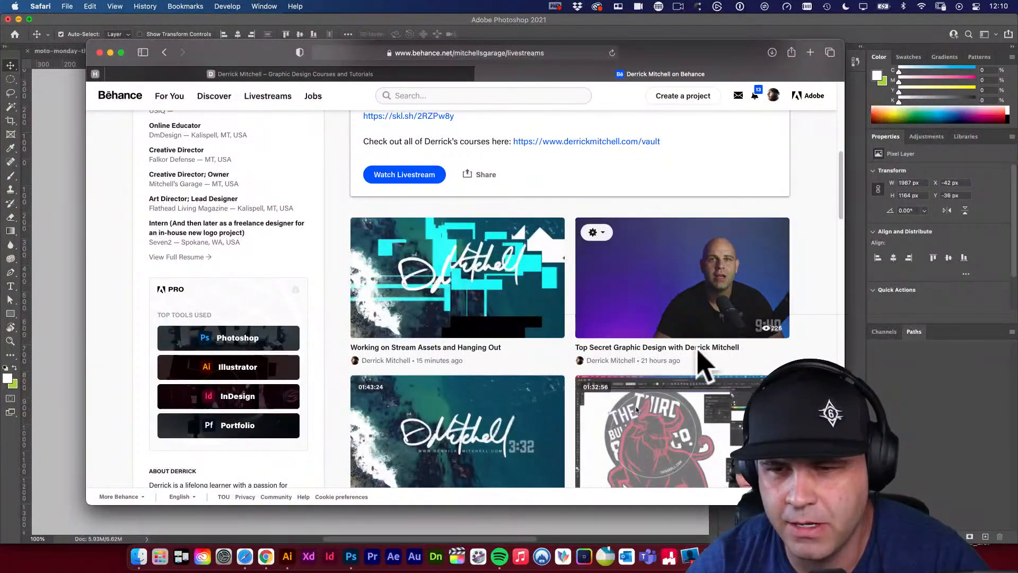
mouse_move(699, 312)
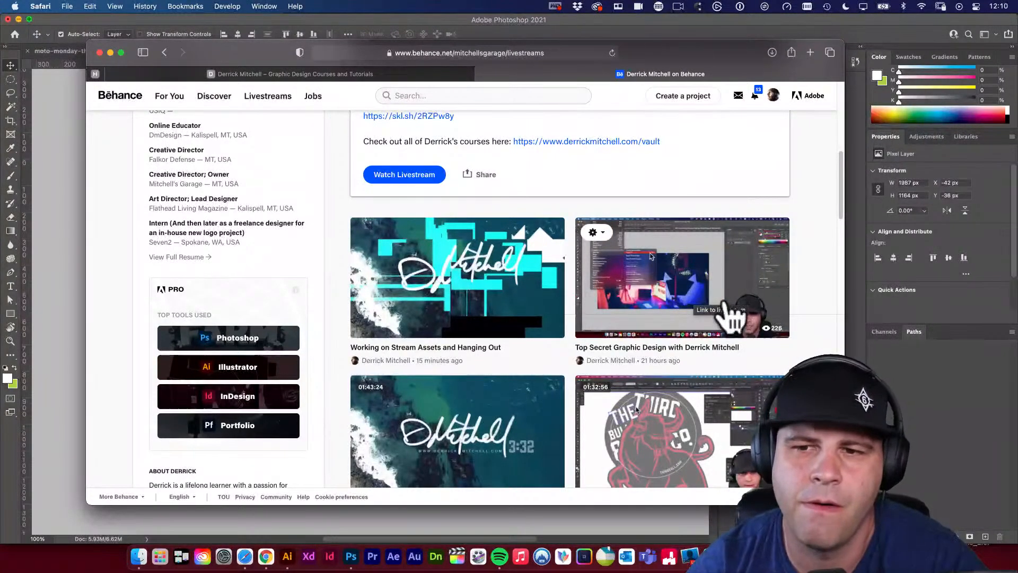
left_click(79, 233)
Open the igottacreate header files from Finder and hide the Color Fill 1 and Hue/Saturation 2 layers in igottacreate-header.psd
left_click(140, 551)
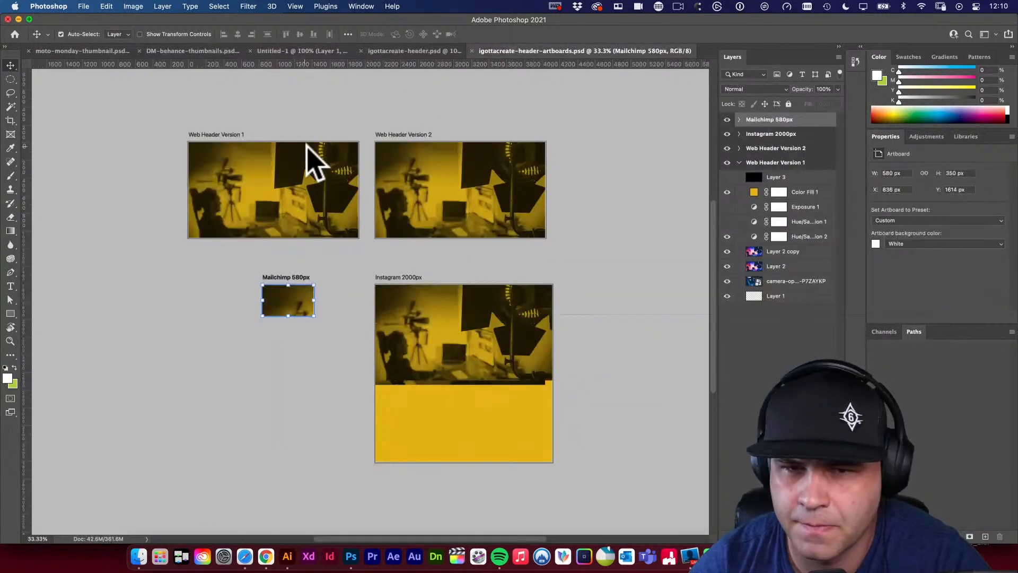
left_click(297, 125)
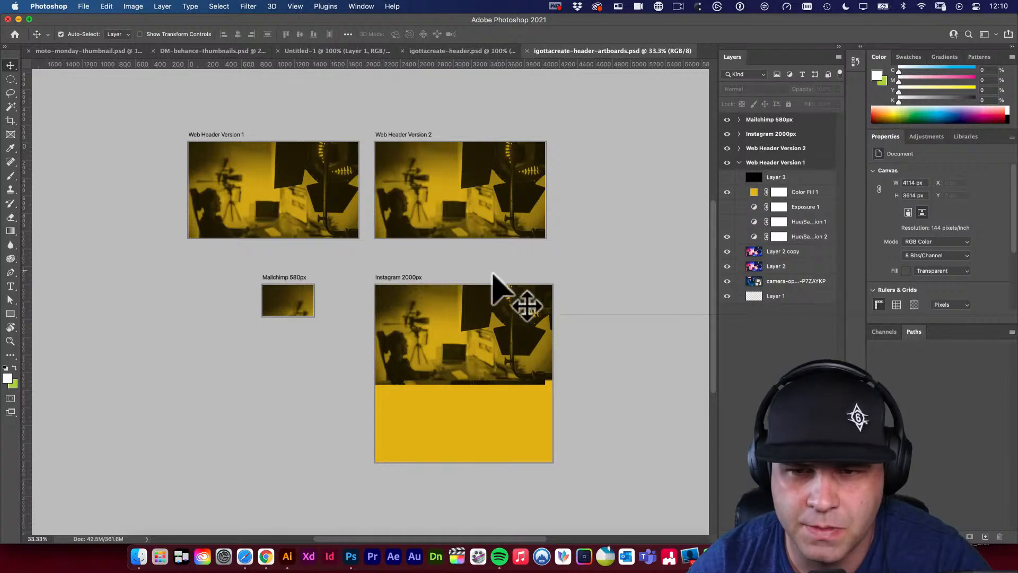
left_click(478, 51)
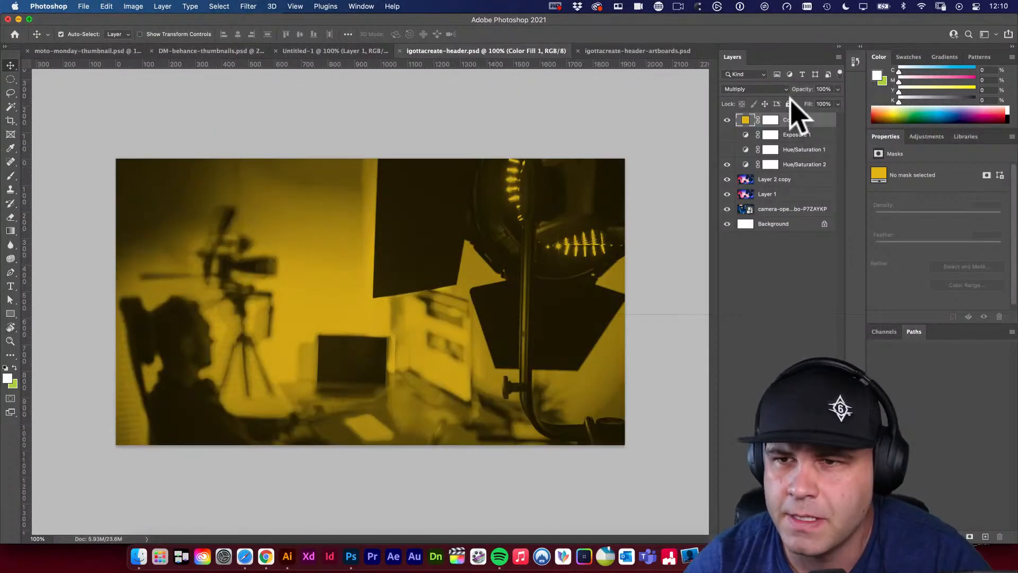
left_click_drag(737, 124, 728, 181)
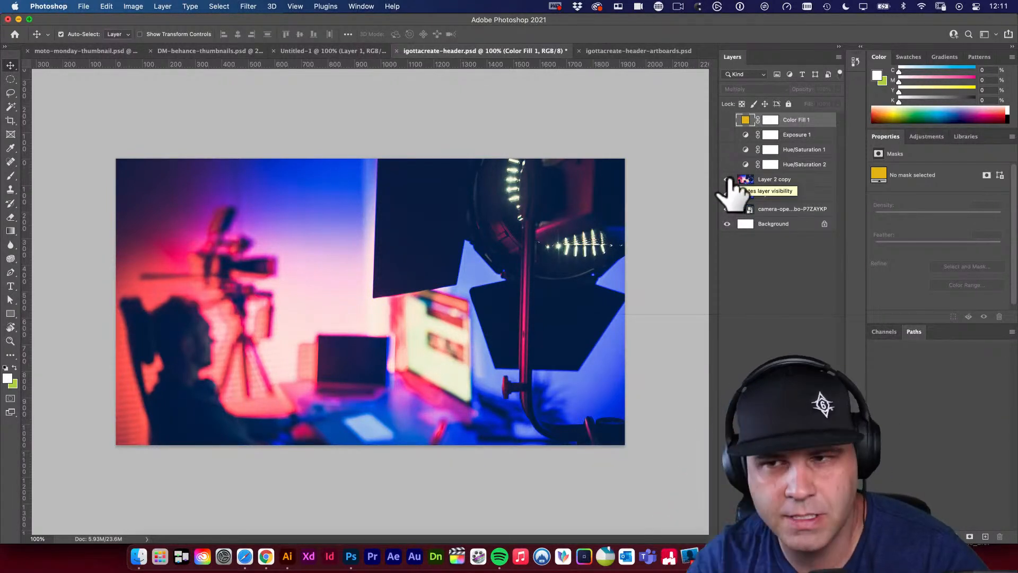
left_click_drag(728, 179, 727, 209)
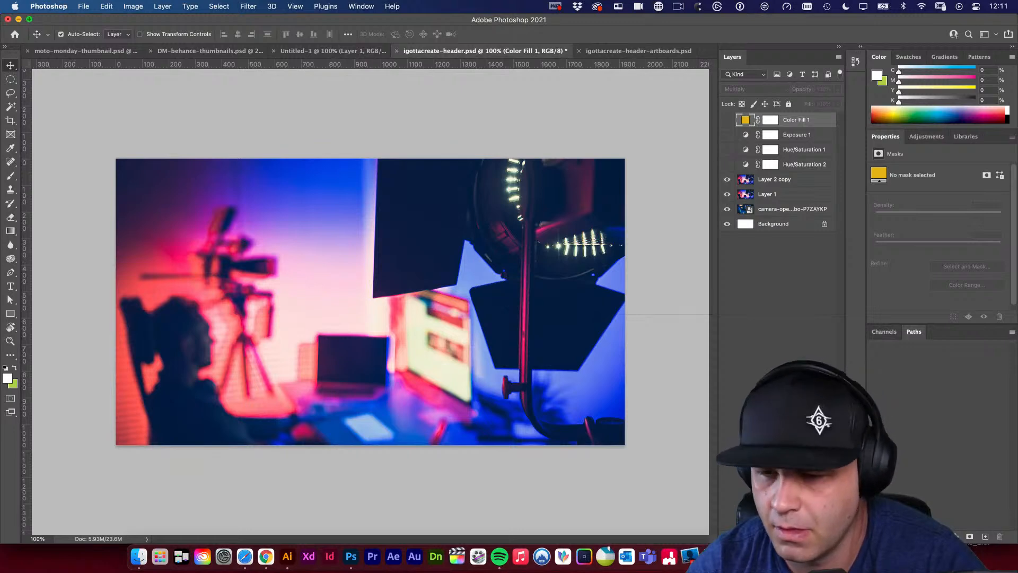
Place the film-studio-led-professional-lighting photo from Downloads on the Untitled-1 artboard and scale it to about 100.75% to fill the artboard
left_click(839, 555)
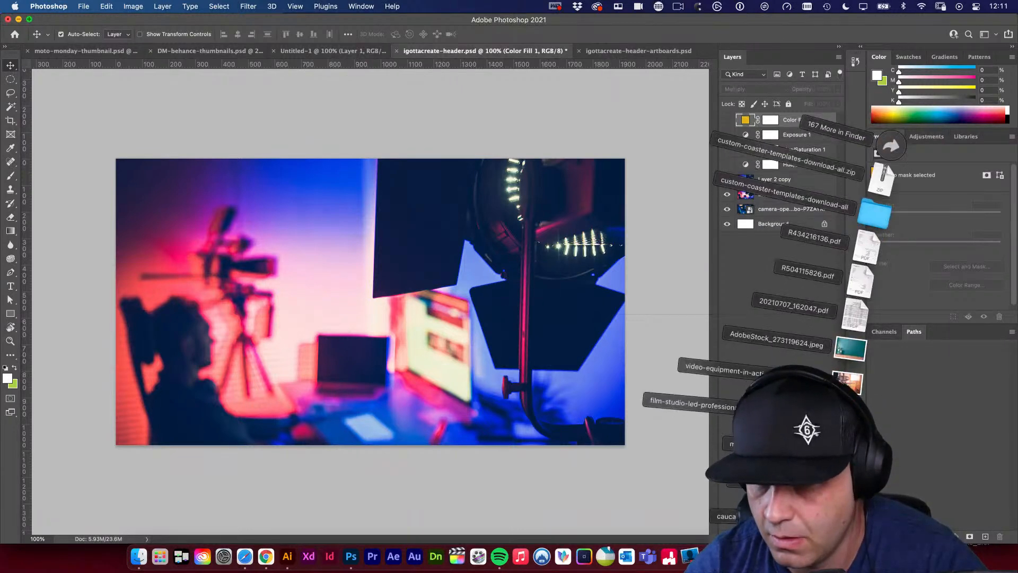
left_click(484, 295)
left_click(175, 51)
left_click(112, 50)
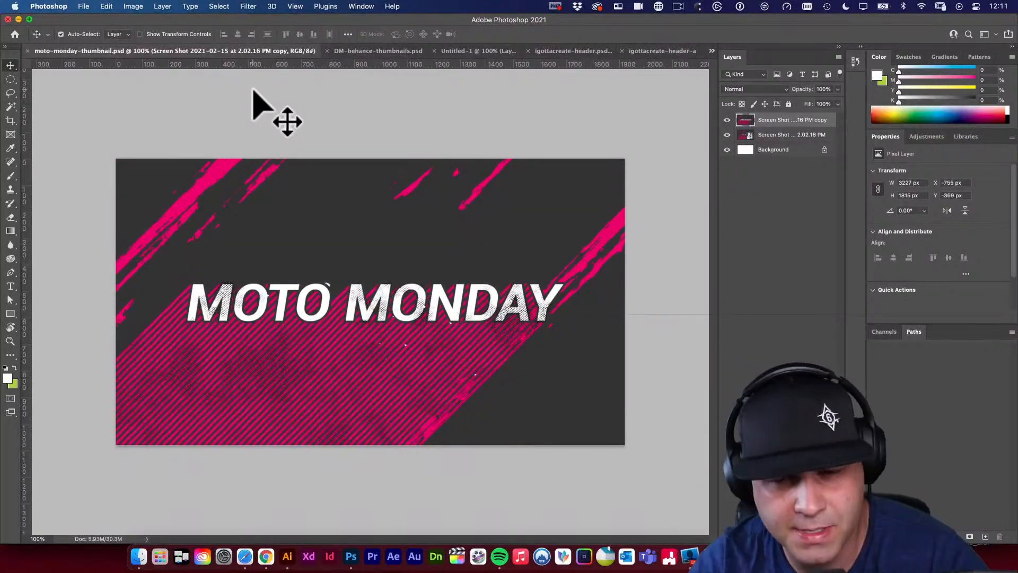
left_click(371, 51)
left_click(424, 51)
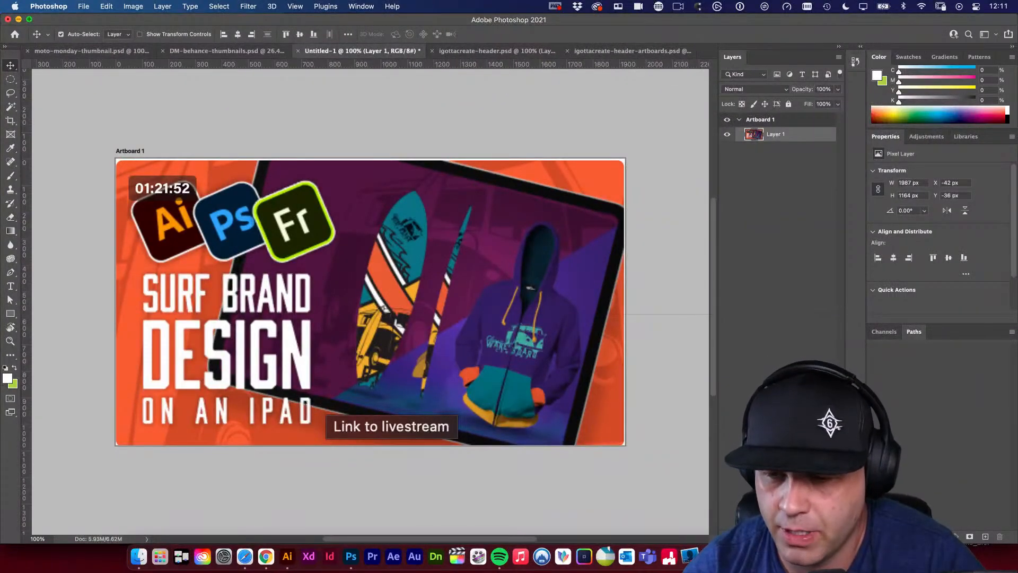
left_click(843, 556)
left_click(703, 404)
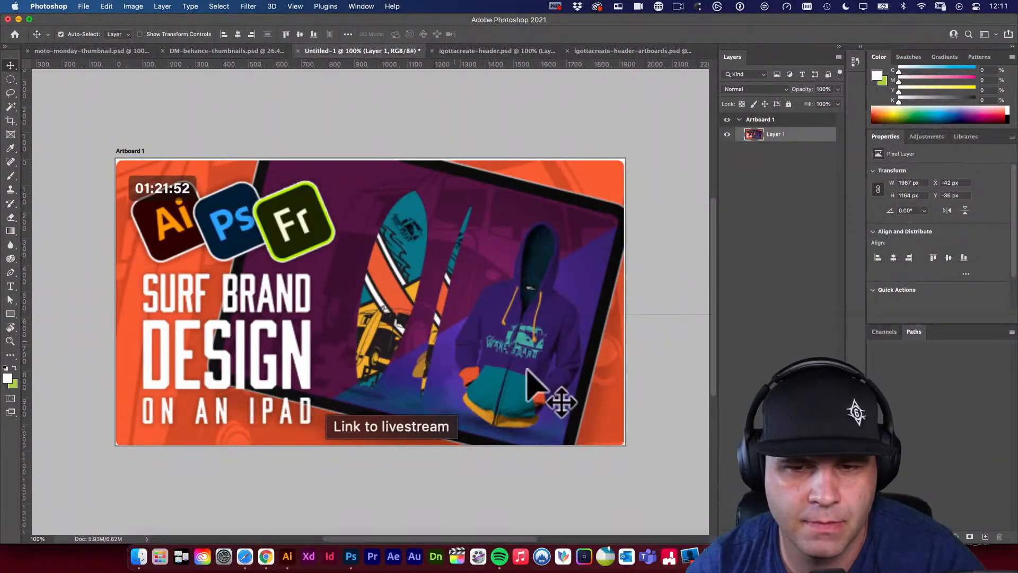
left_click_drag(527, 372, 445, 336)
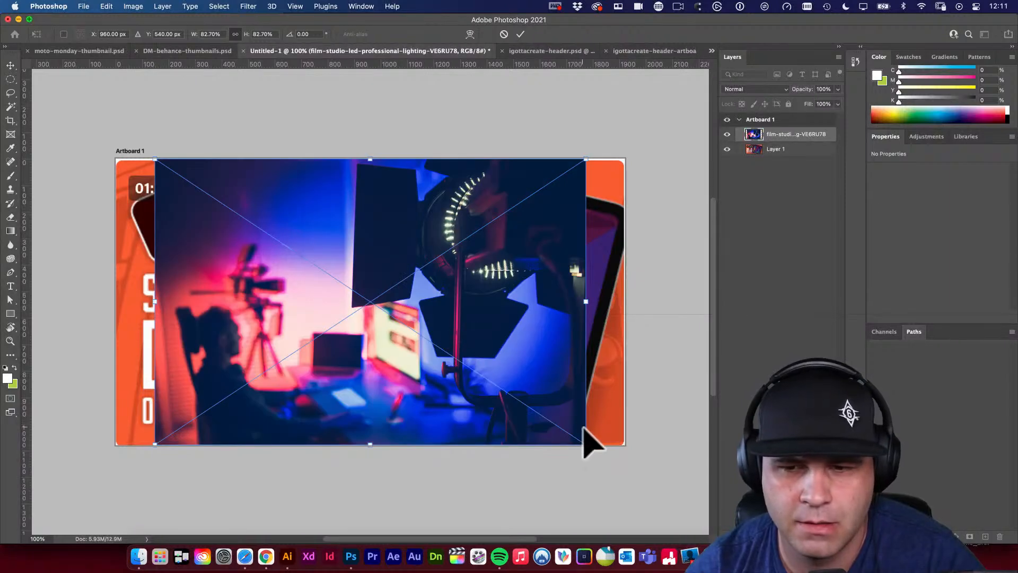
left_click_drag(585, 445, 633, 475)
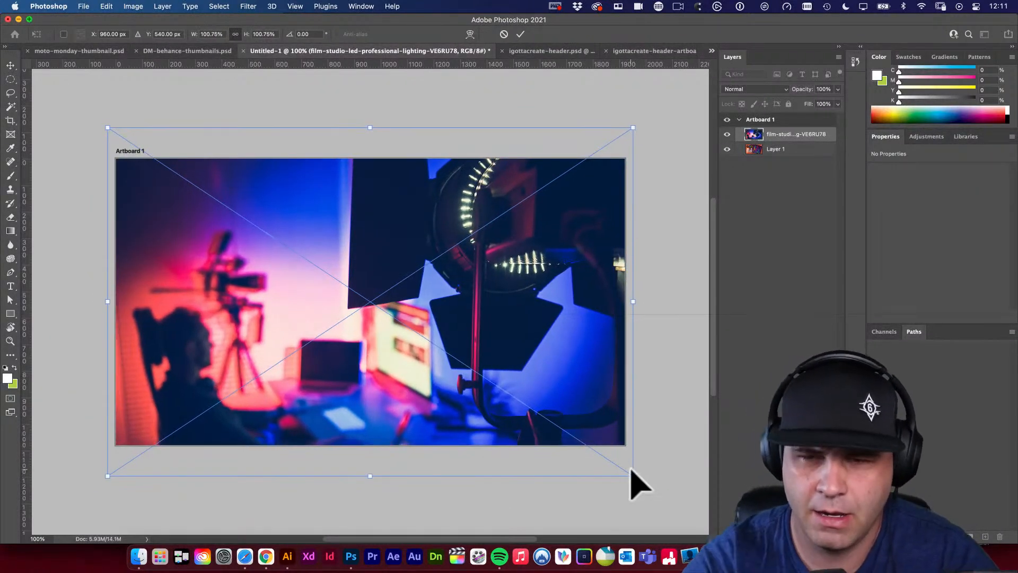
key("Return")
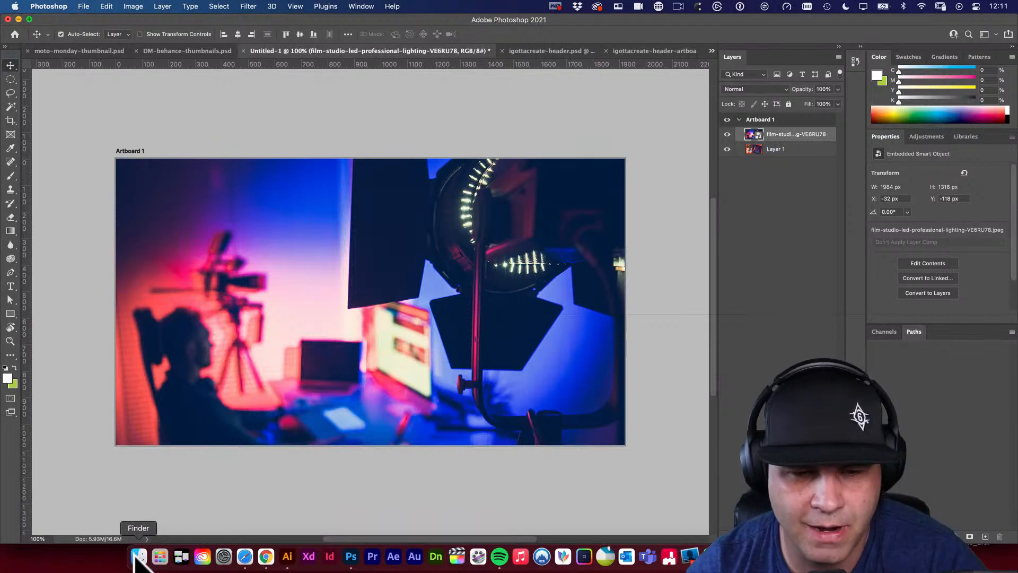
Find Adobe Illustrator 2021.app in the Applications folder in Finder, show its file information and copy its app icon
left_click(138, 557)
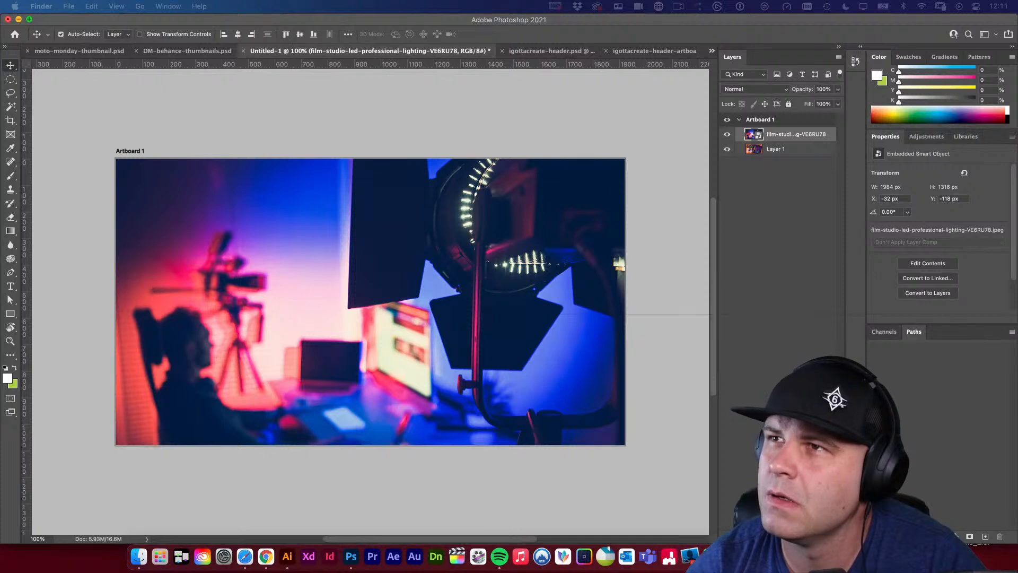
left_click_drag(517, 98, 333, 176)
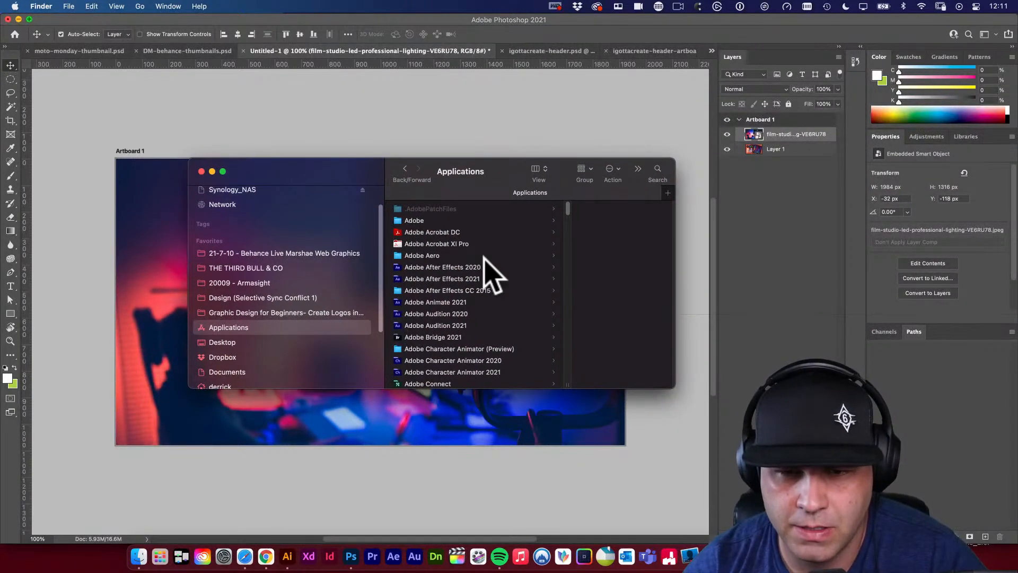
scroll(504, 286, "down", 5)
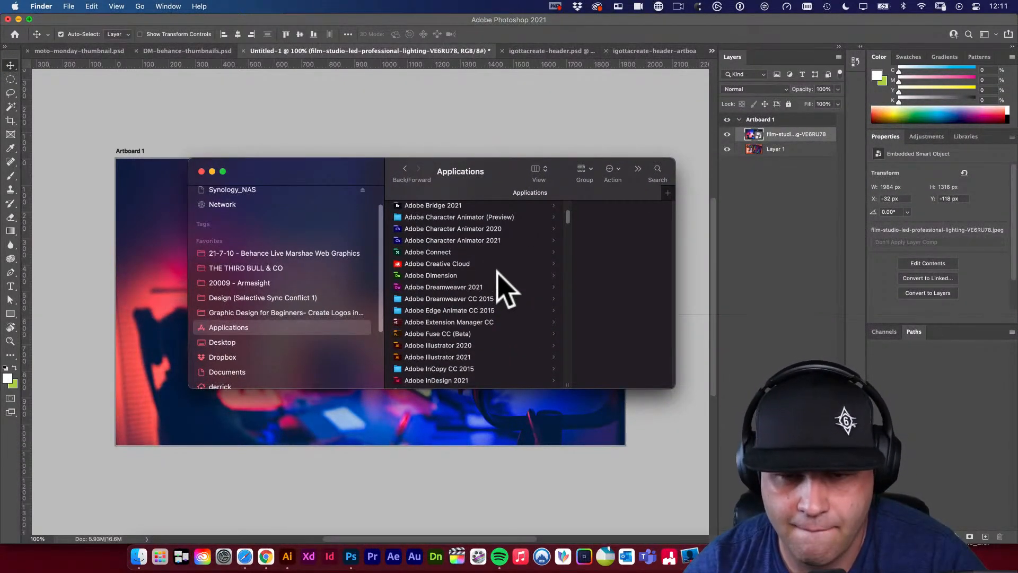
scroll(503, 286, "down", 4)
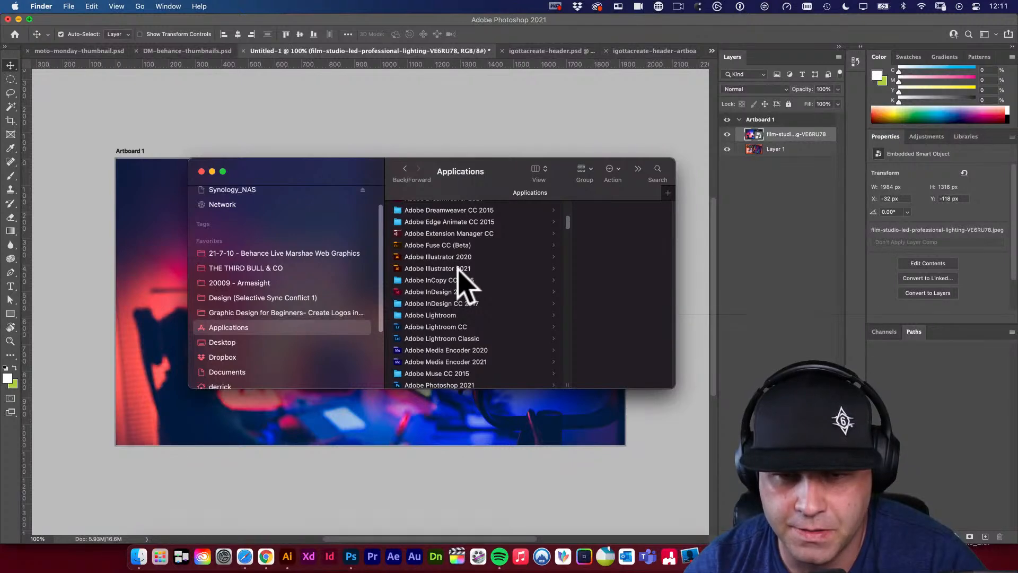
left_click(458, 268)
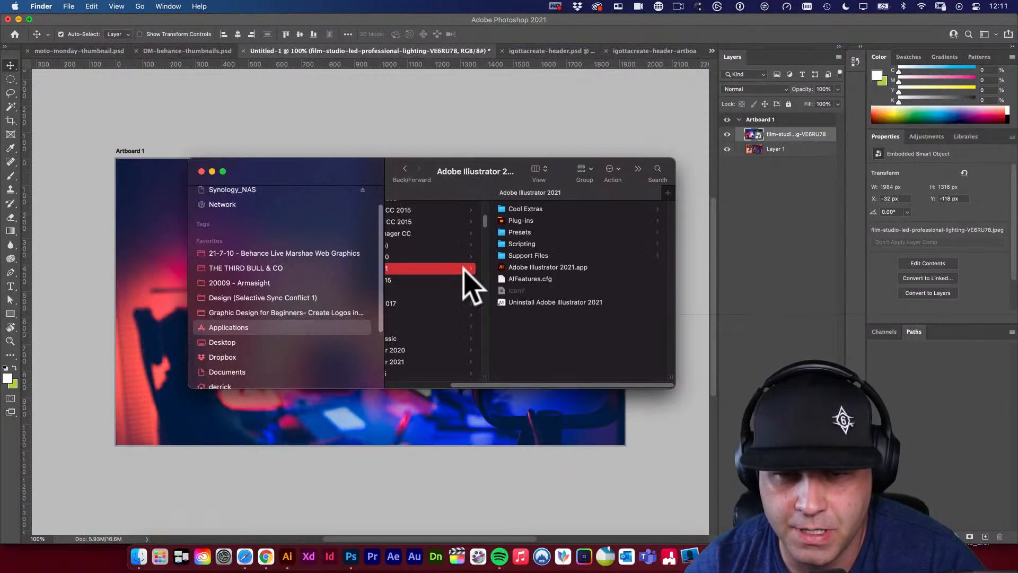
left_click(527, 268)
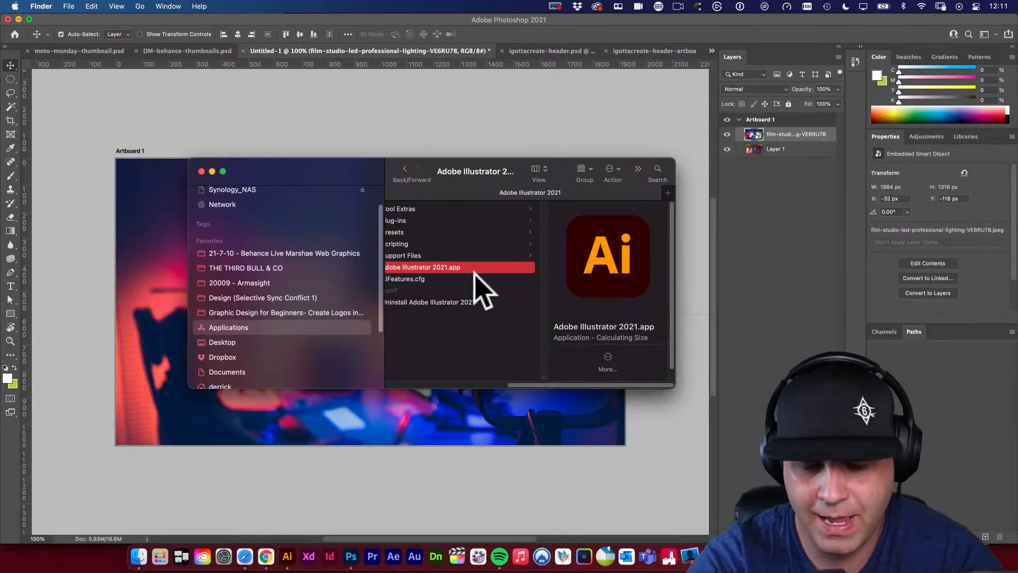
key("super+i")
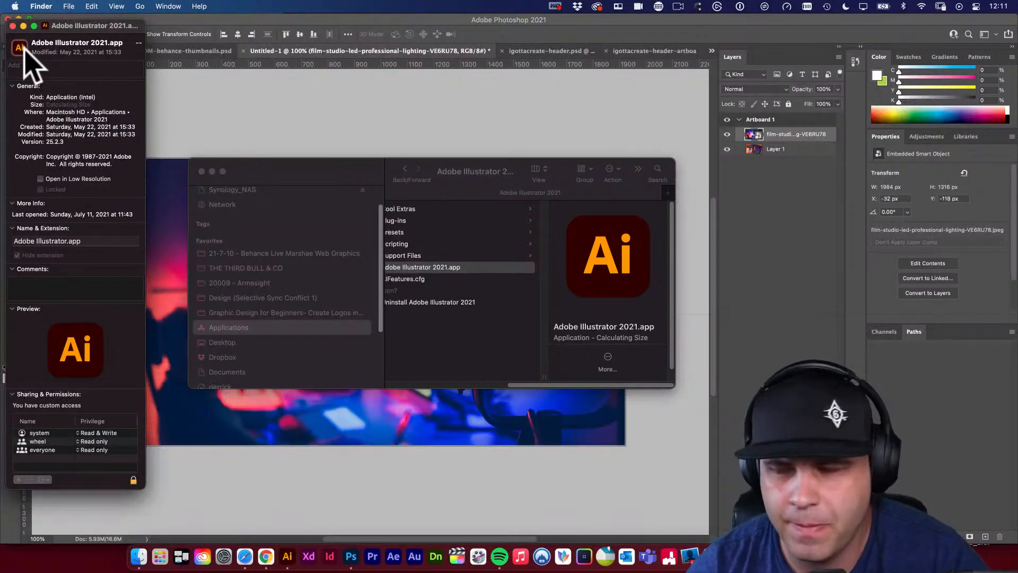
left_click_drag(67, 26, 207, 64)
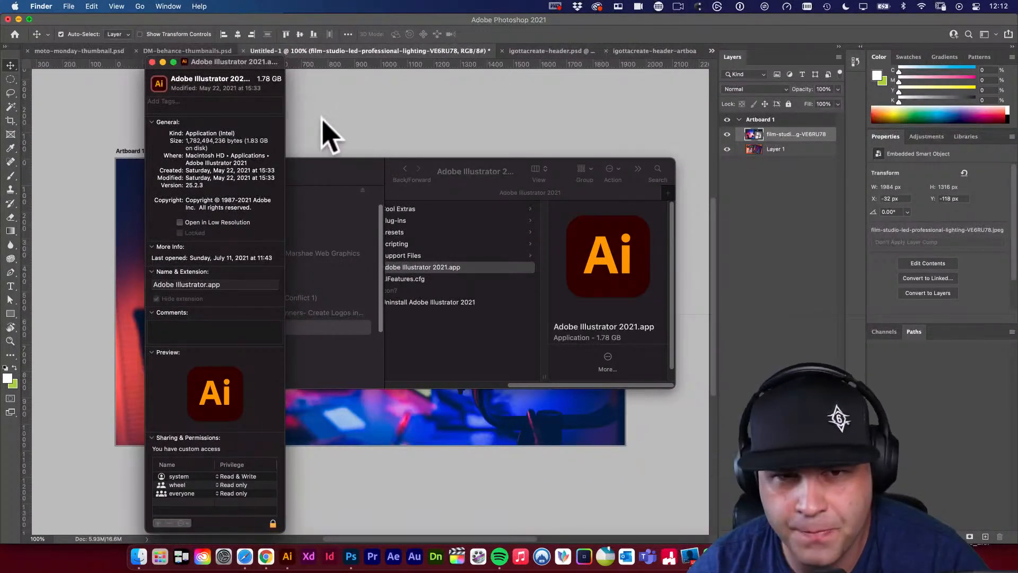
Paste the copied Illustrator icon onto Artboard 1 in Photoshop, above the studio photo
left_click(339, 135)
scroll(331, 146, "left", 5)
scroll(329, 144, "left", 1)
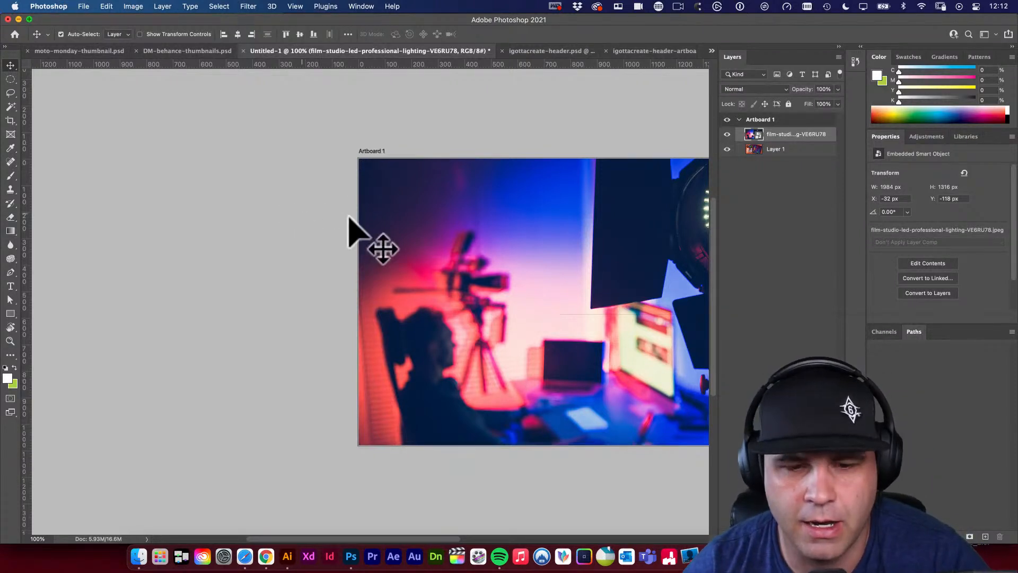
key("super+v")
scroll(427, 250, "right", 4)
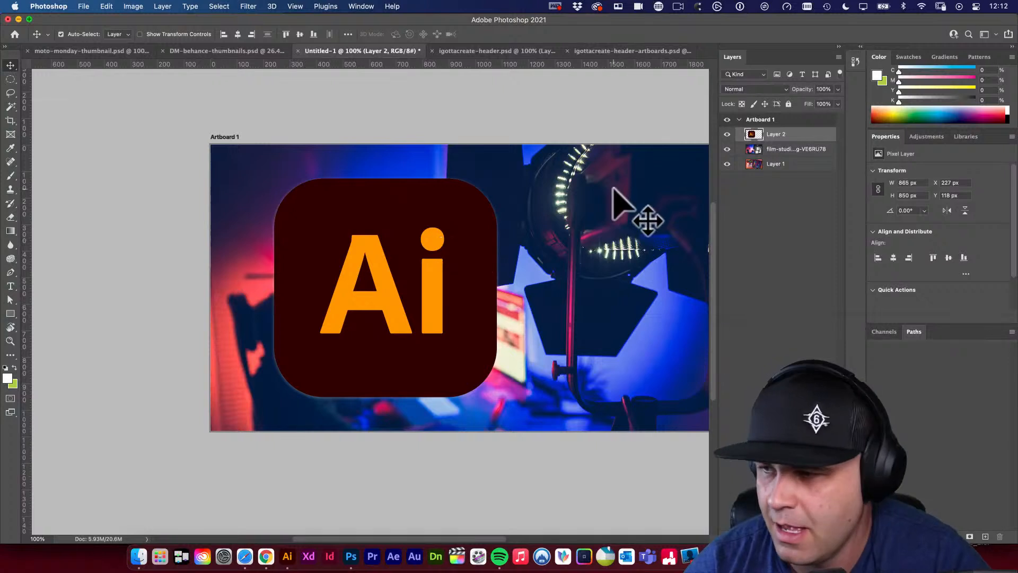
Rename the pasted icon layer as Illustrator Icon
double_click(775, 135)
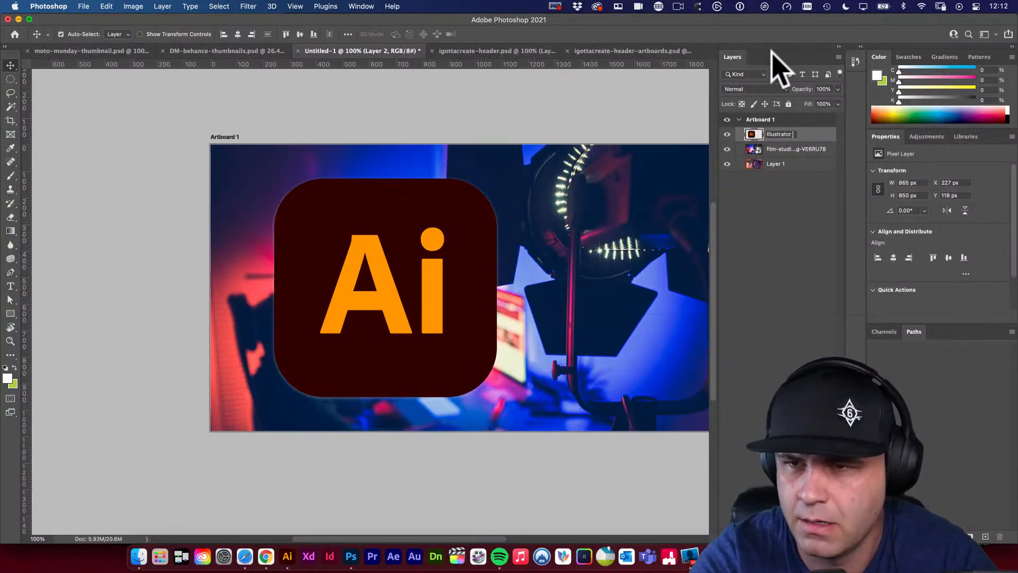
type("Illustrator Icon")
key("Return")
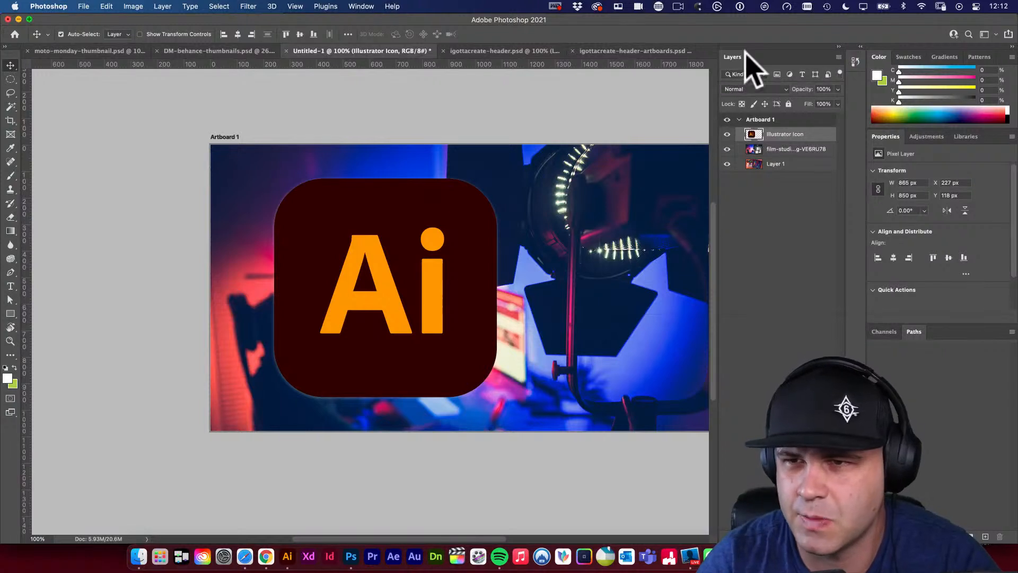
Convert the Illustrator Icon layer to a smart object and move it to the upper-left corner of Artboard 1
right_click(817, 134)
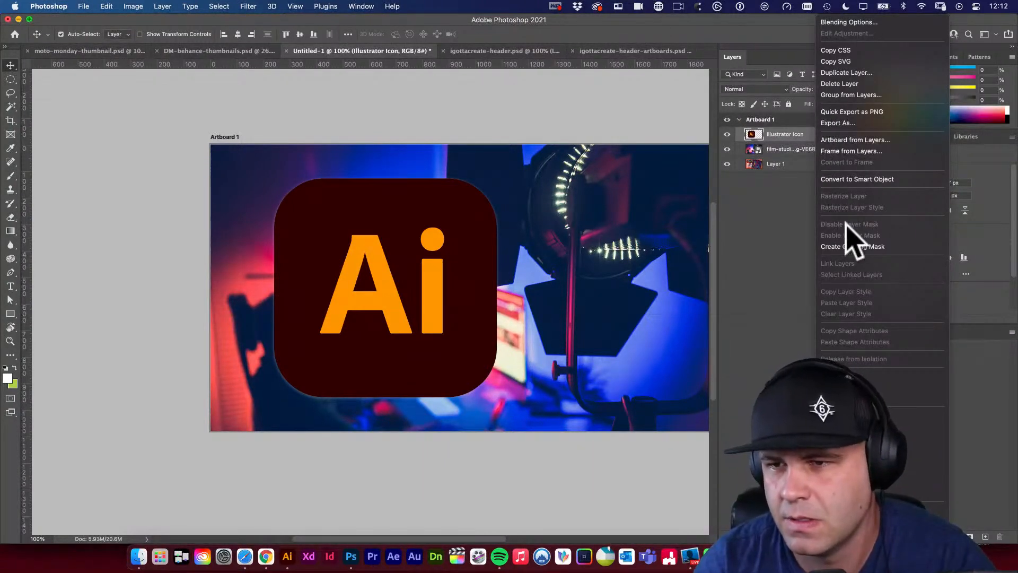
left_click(874, 179)
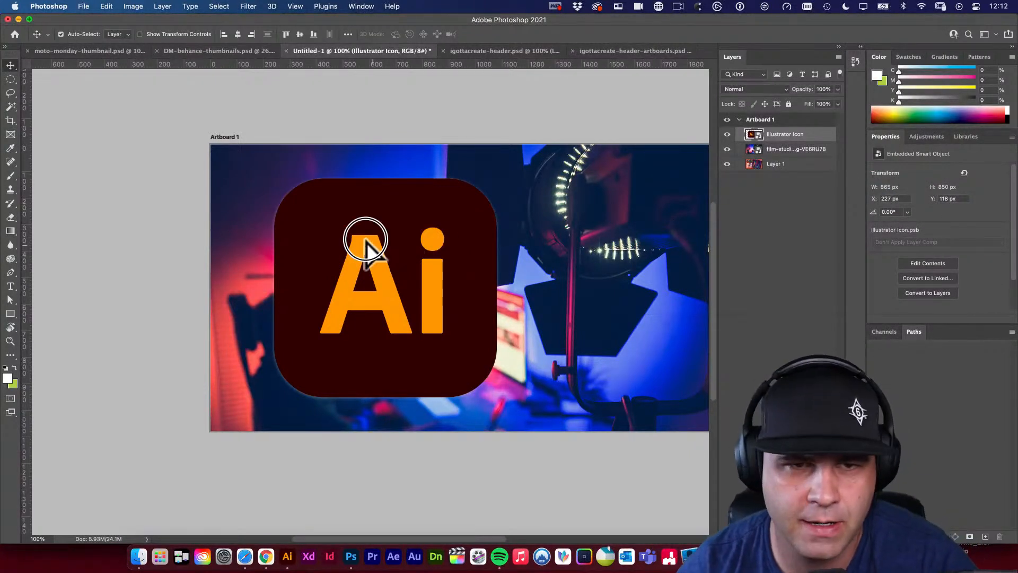
left_click_drag(374, 241, 320, 210)
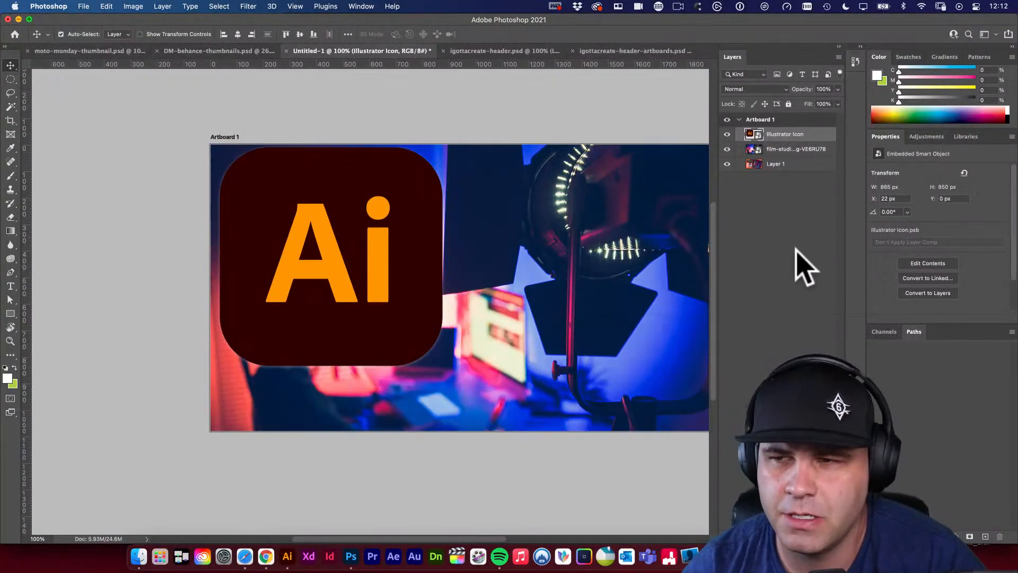
Look through the list of Creative Cloud libraries, including the contents of DM LIVE, for a place to store the icon
left_click(966, 137)
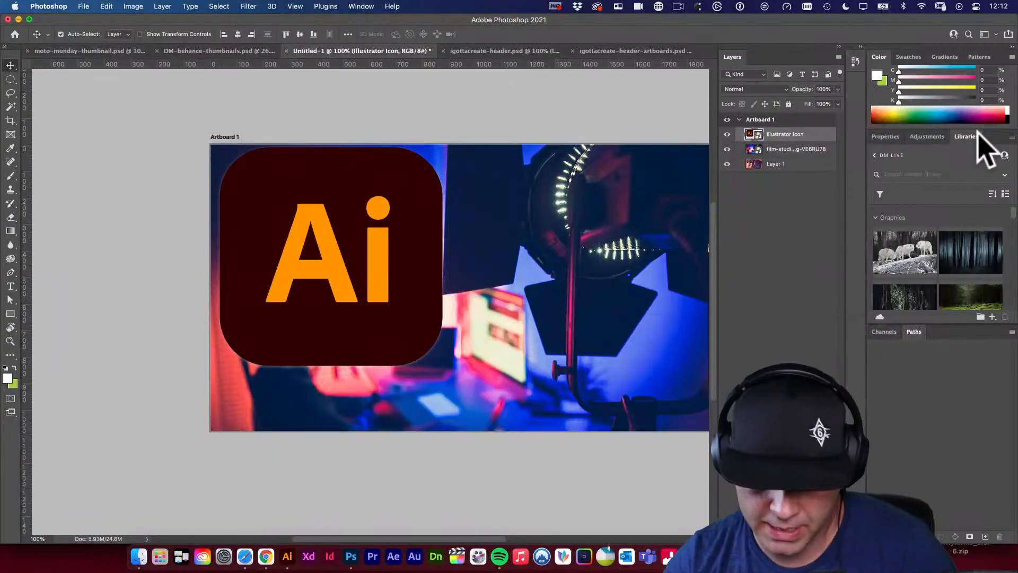
left_click(875, 156)
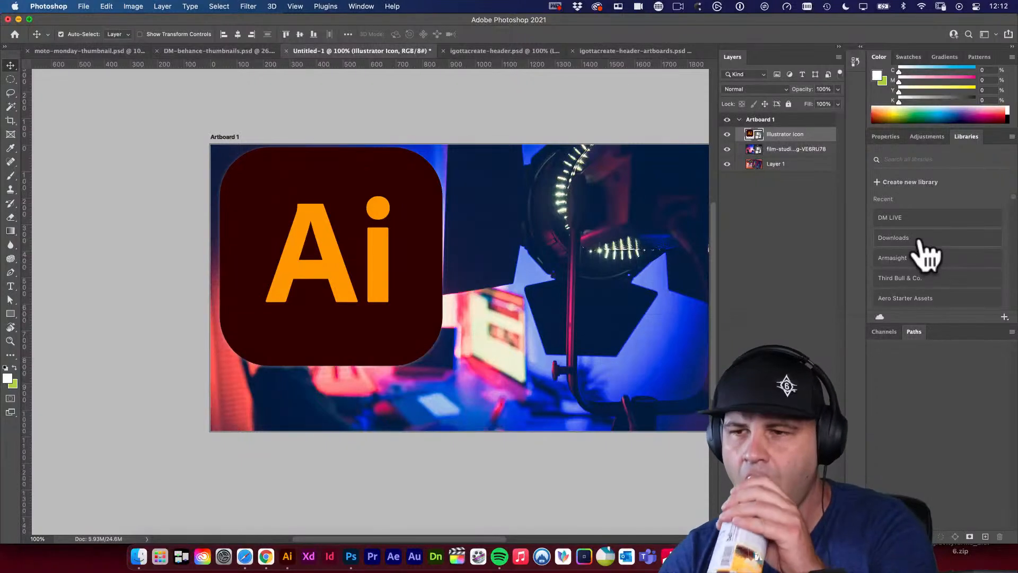
scroll(923, 244, "down", 5)
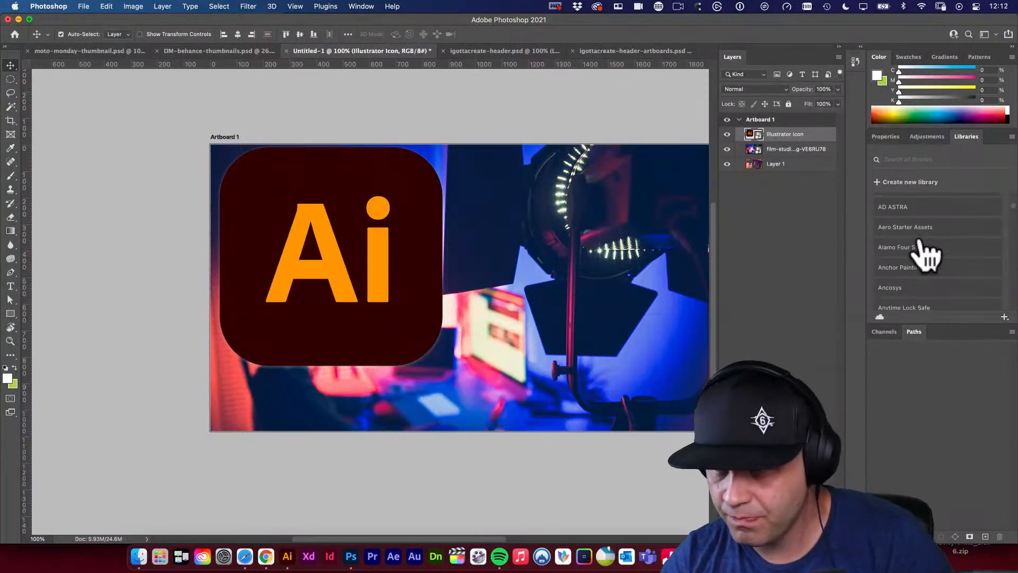
scroll(923, 249, "down", 5)
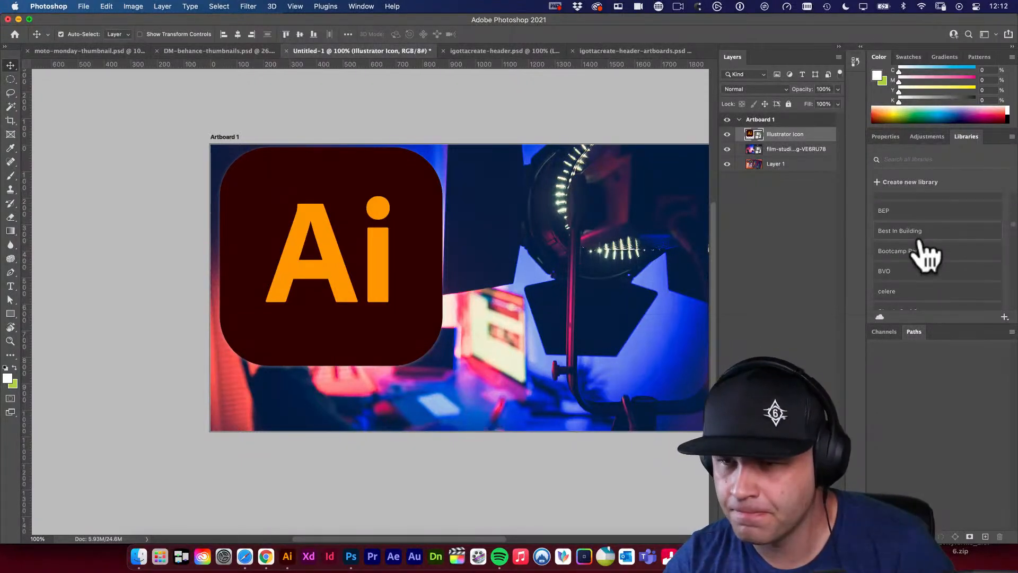
scroll(925, 256, "down", 5)
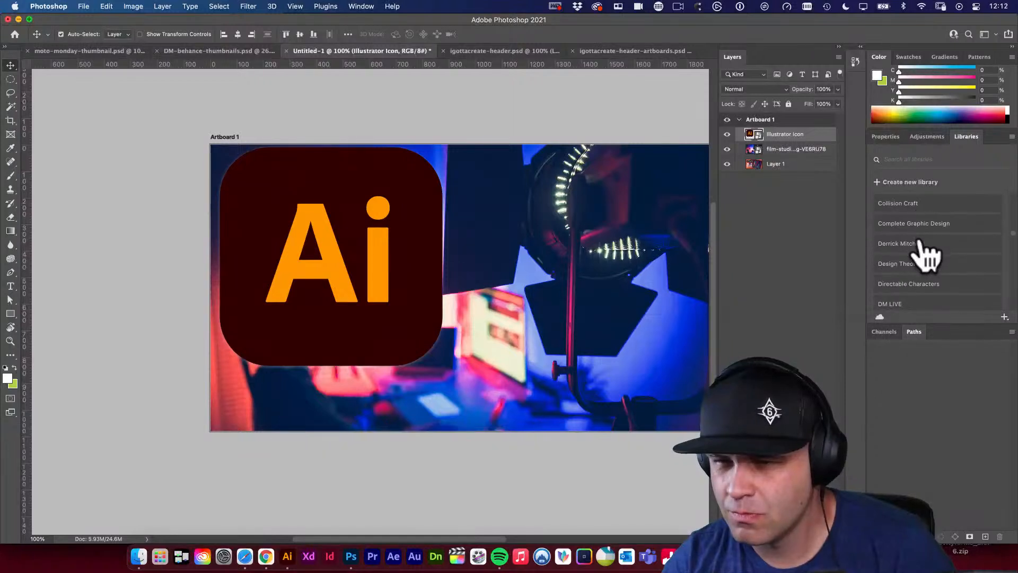
scroll(928, 256, "down", 2)
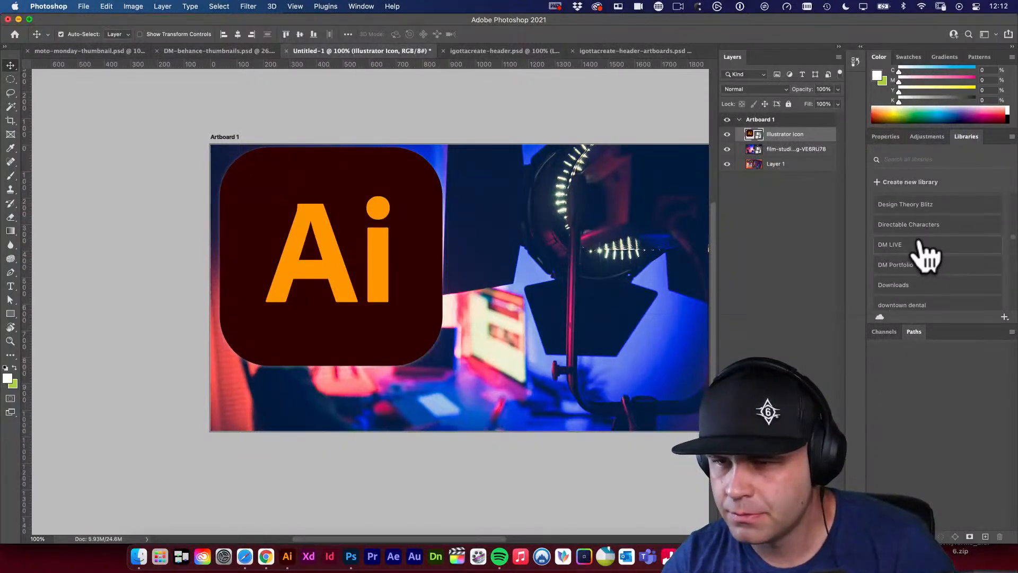
left_click(902, 245)
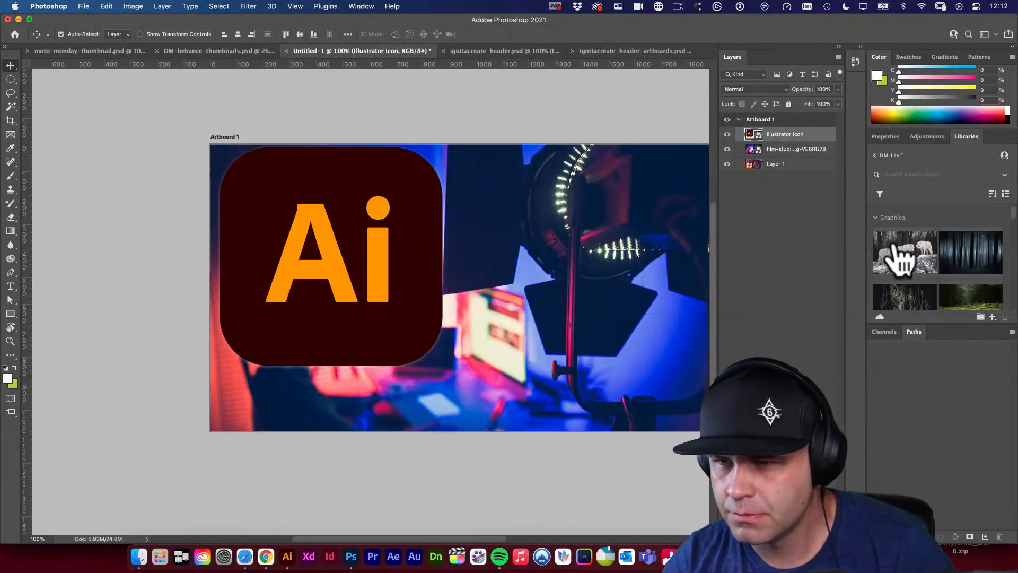
left_click(876, 156)
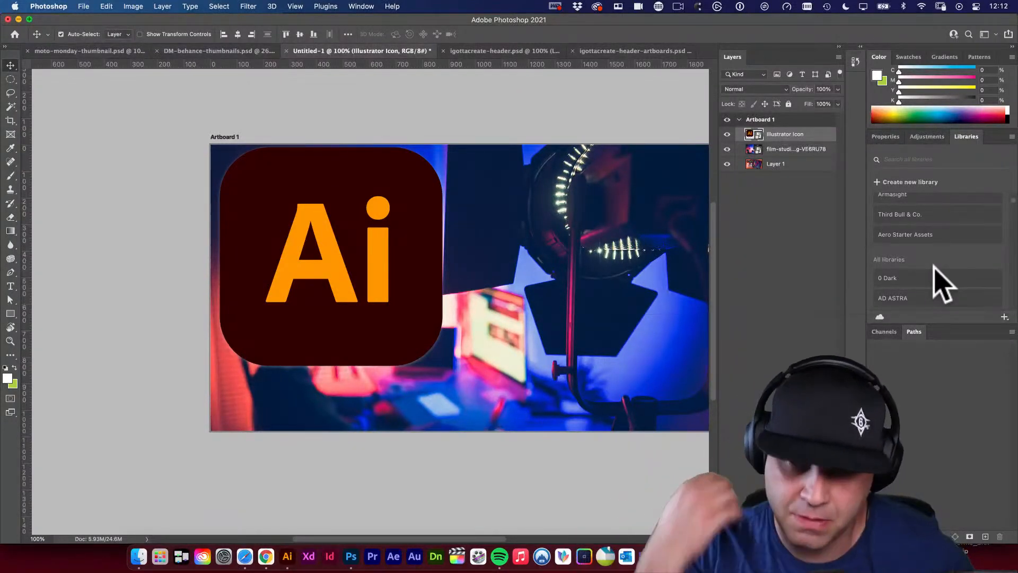
Create a new library named Behance and add the Illustrator Icon layer to its graphics
left_click(909, 182)
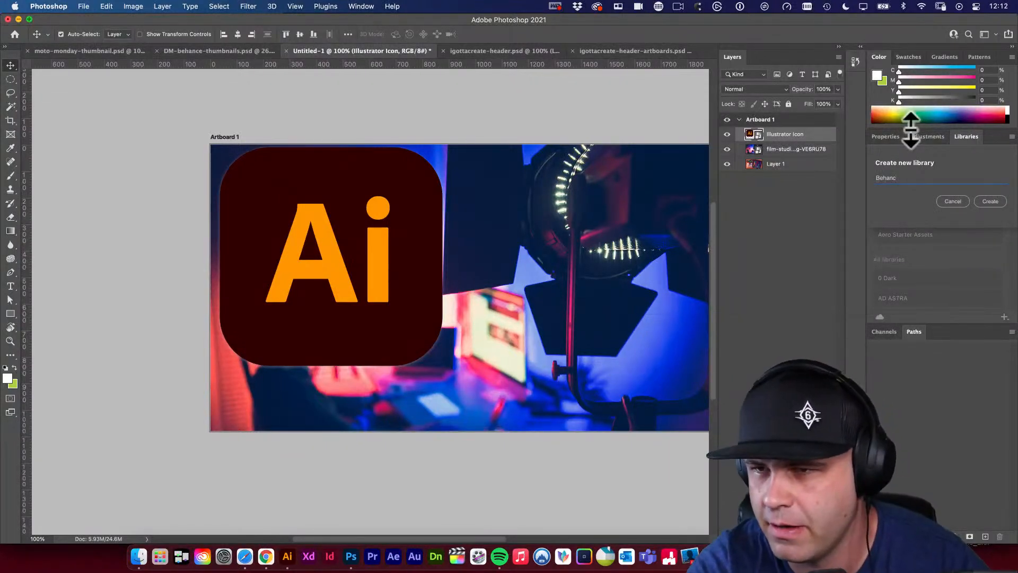
key("Return")
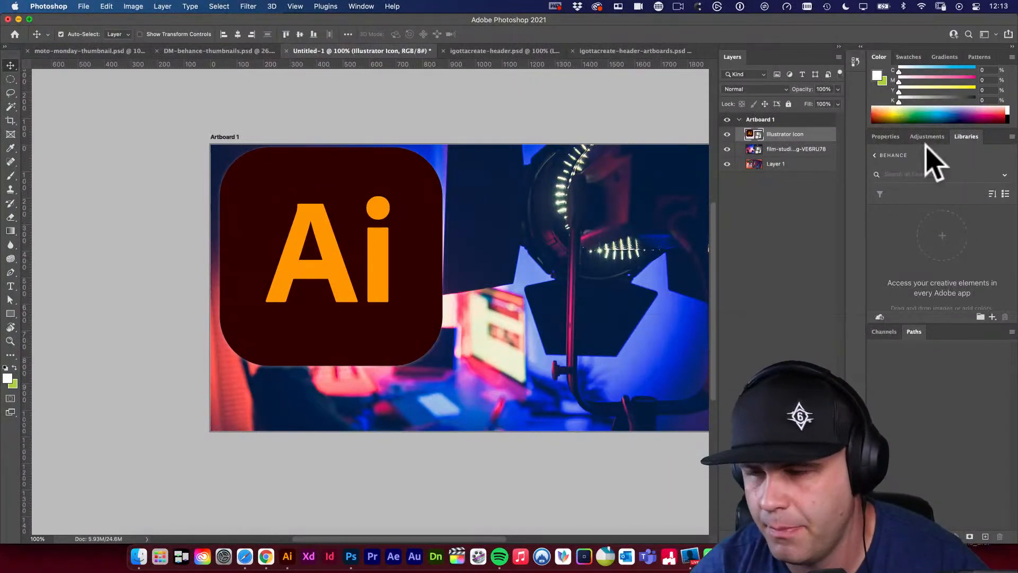
left_click_drag(785, 134, 931, 249)
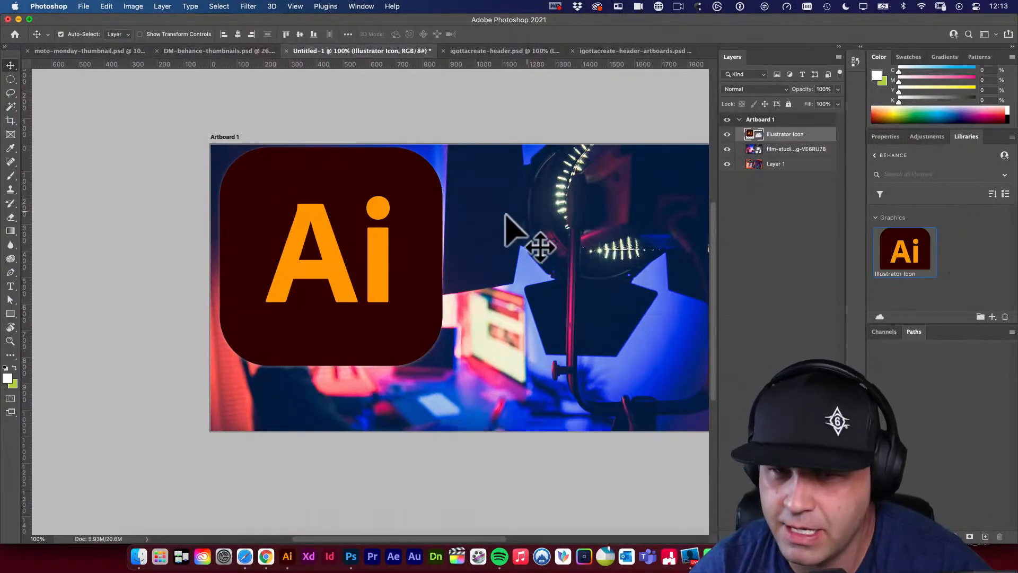
Close the Illustrator file information in Finder, find Adobe After Effects 2021.app in the Applications folder and show its file information
left_click(139, 557)
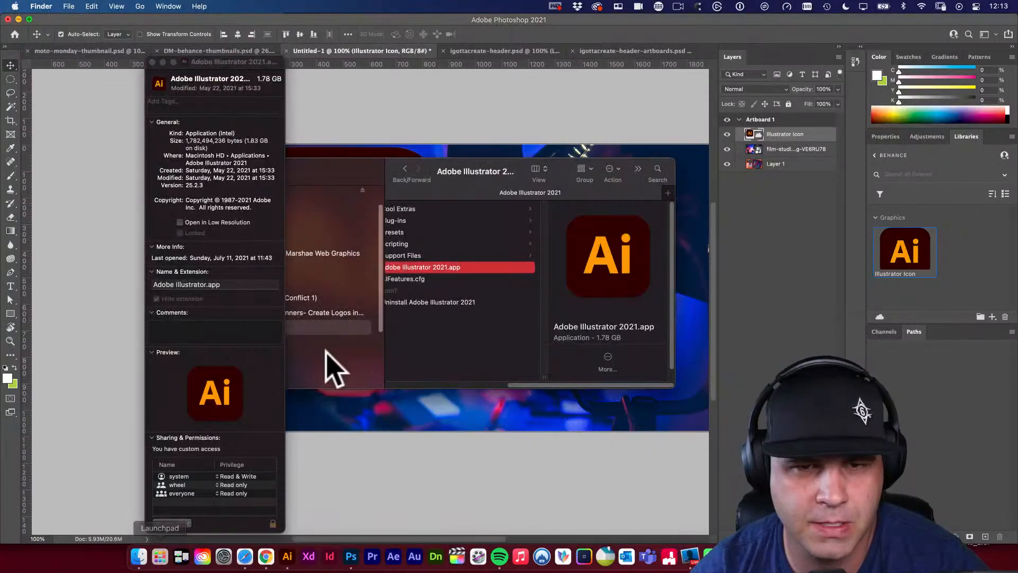
left_click(152, 62)
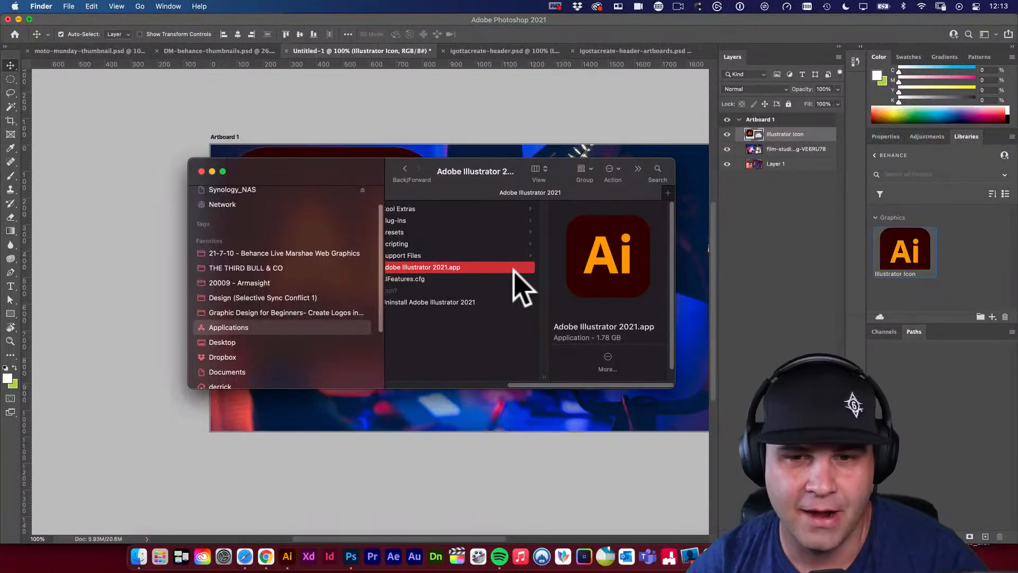
scroll(522, 286, "left", 5)
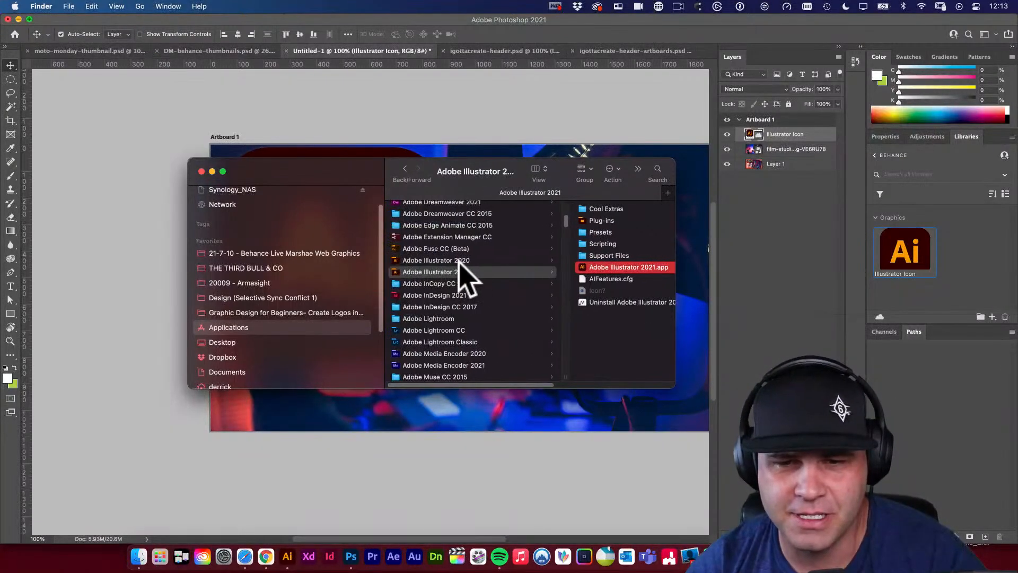
scroll(460, 261, "down", 5)
scroll(467, 317, "up", 10)
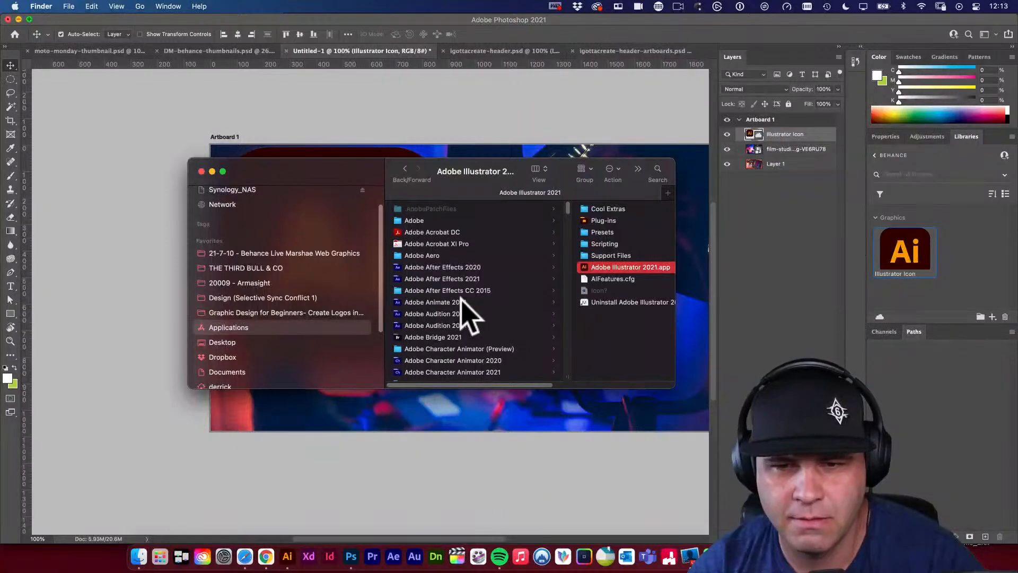
left_click(469, 279)
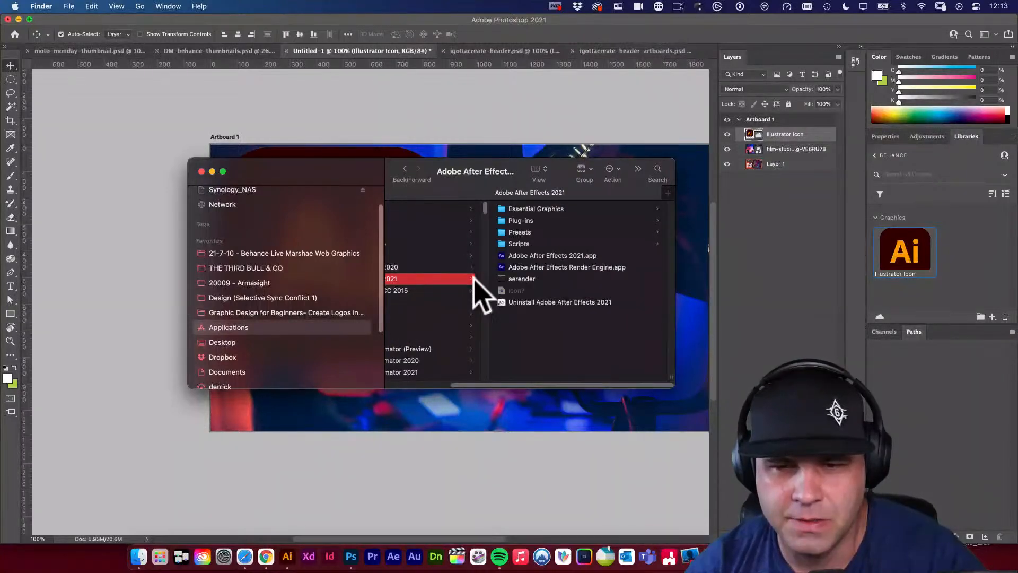
left_click(520, 255)
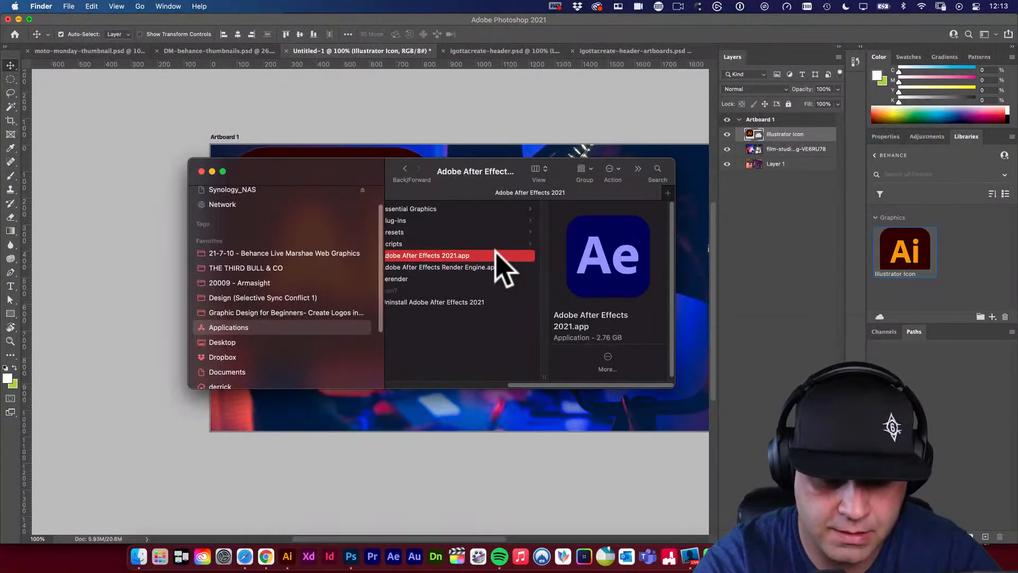
key("super+i")
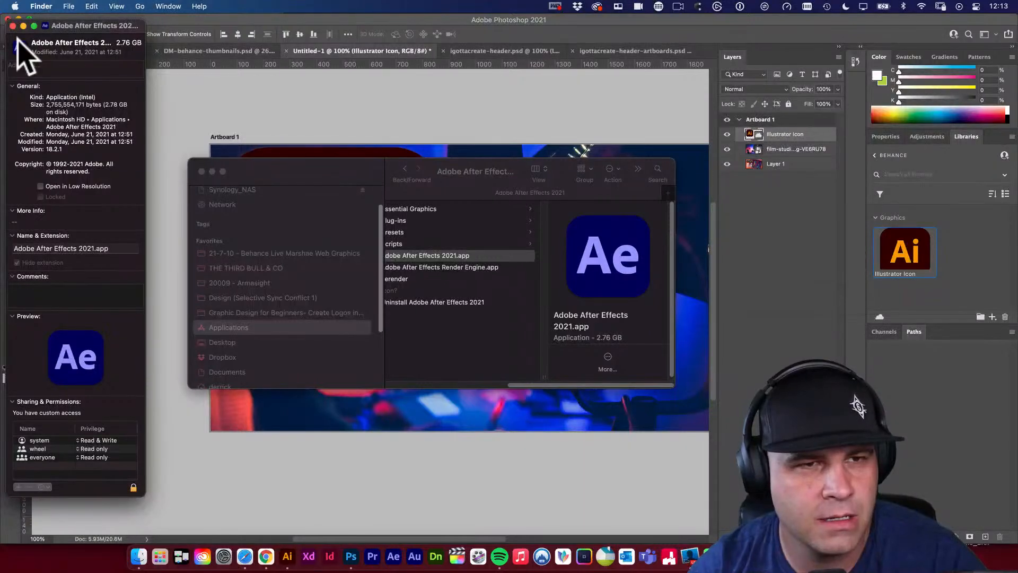
left_click(205, 118)
key("super+v")
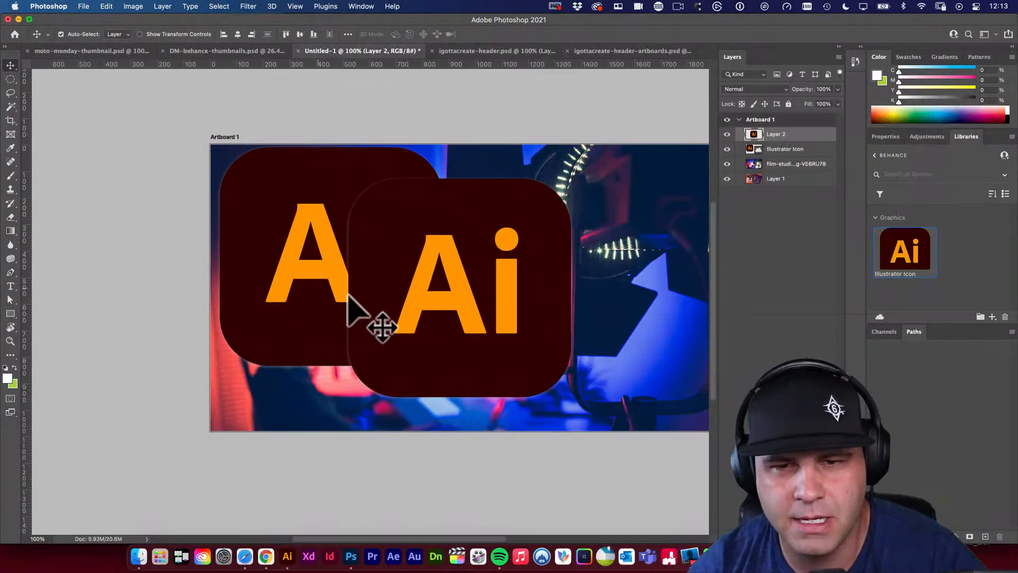
key("BackSpace")
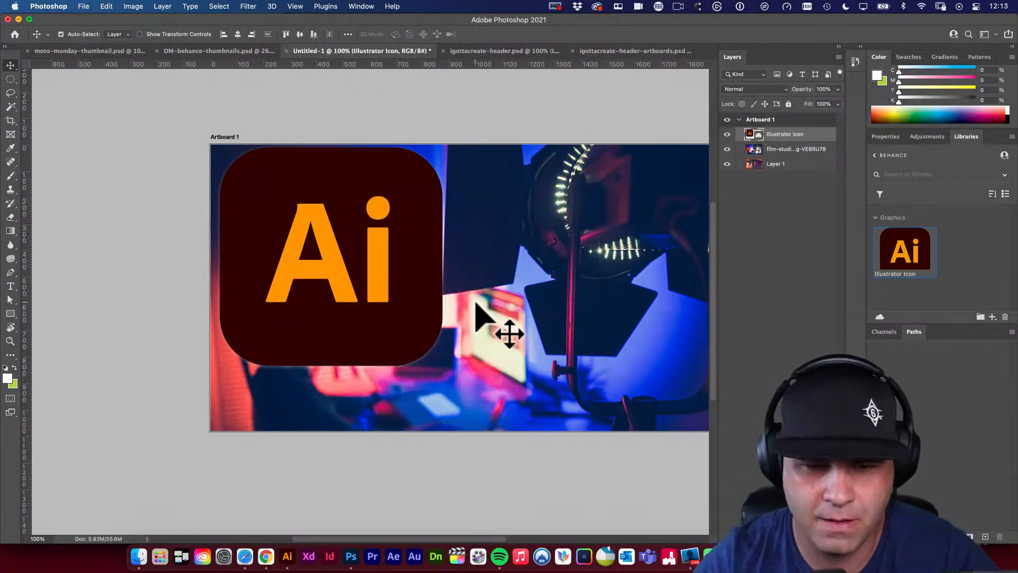
Copy the After Effects app icon from its Finder file information, paste it onto Artboard 1 in Photoshop and name the layer AE Icon
left_click(139, 556)
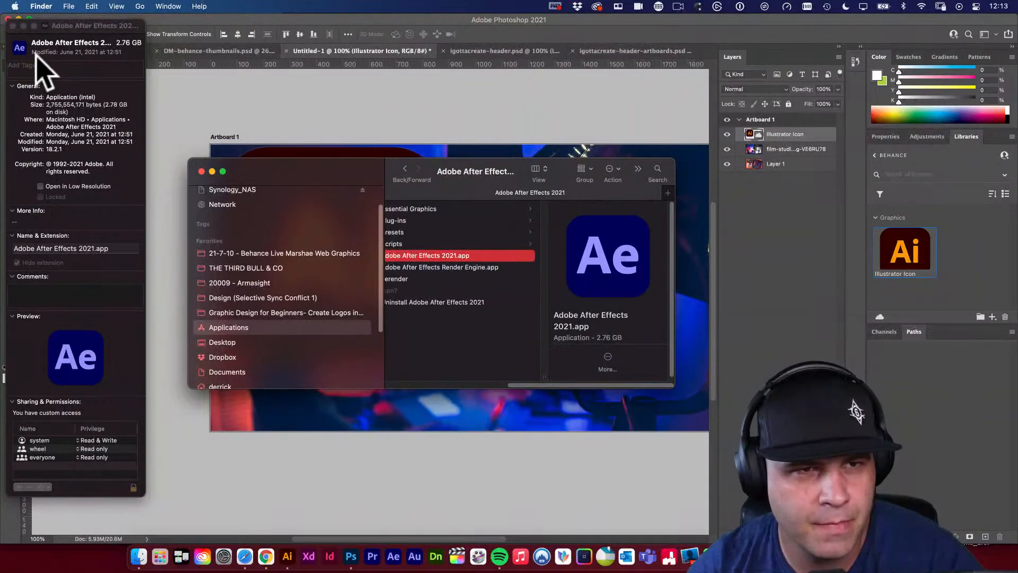
left_click(269, 102)
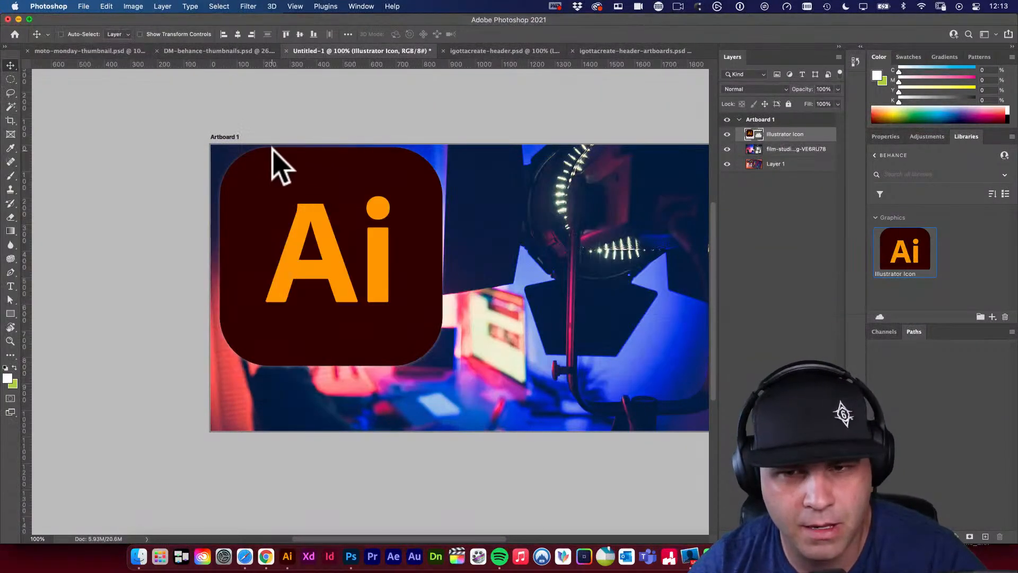
key("super+v")
double_click(776, 134)
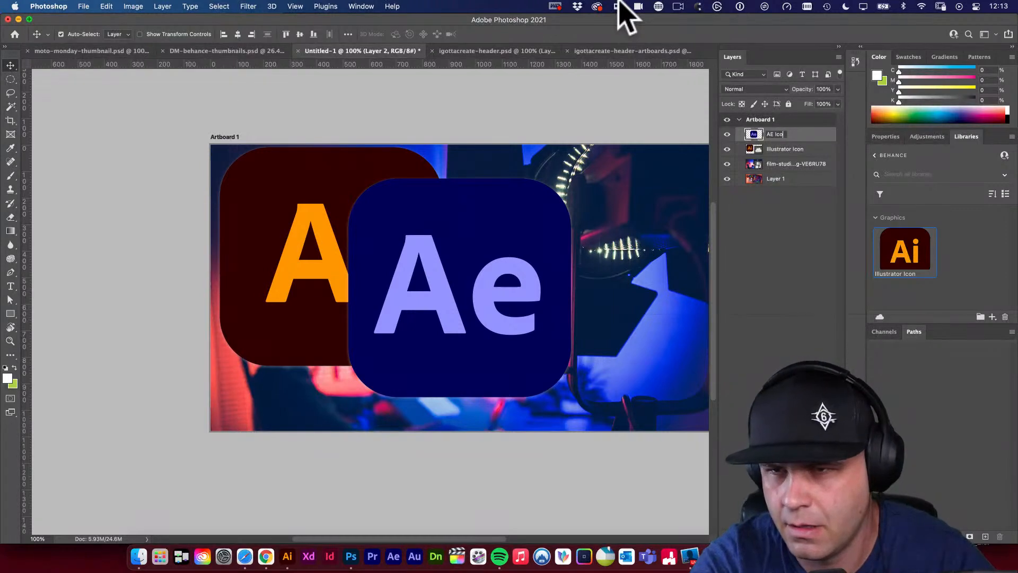
Convert the AE Icon layer to a smart object and add it to the Behance library
right_click(805, 134)
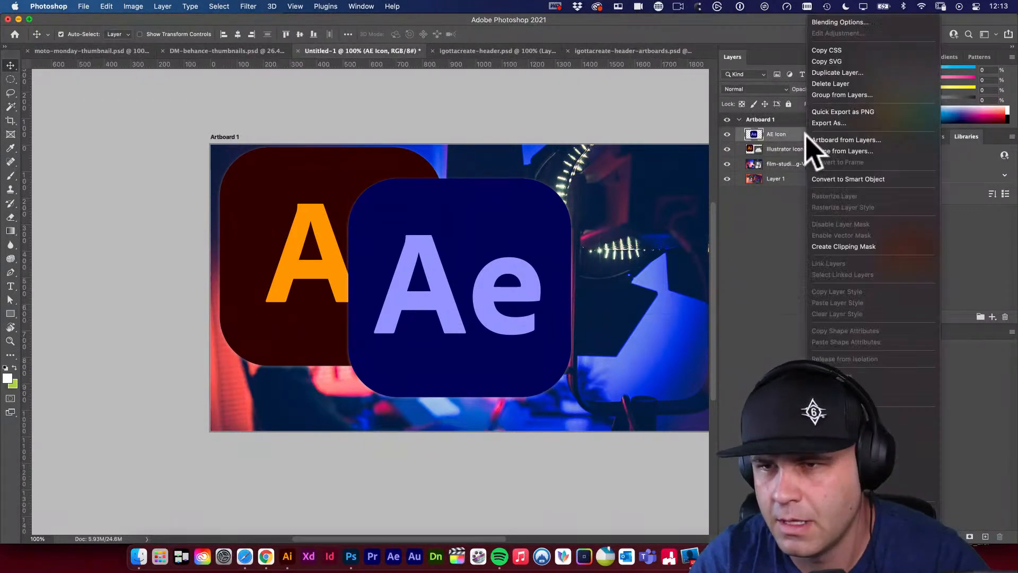
left_click(834, 179)
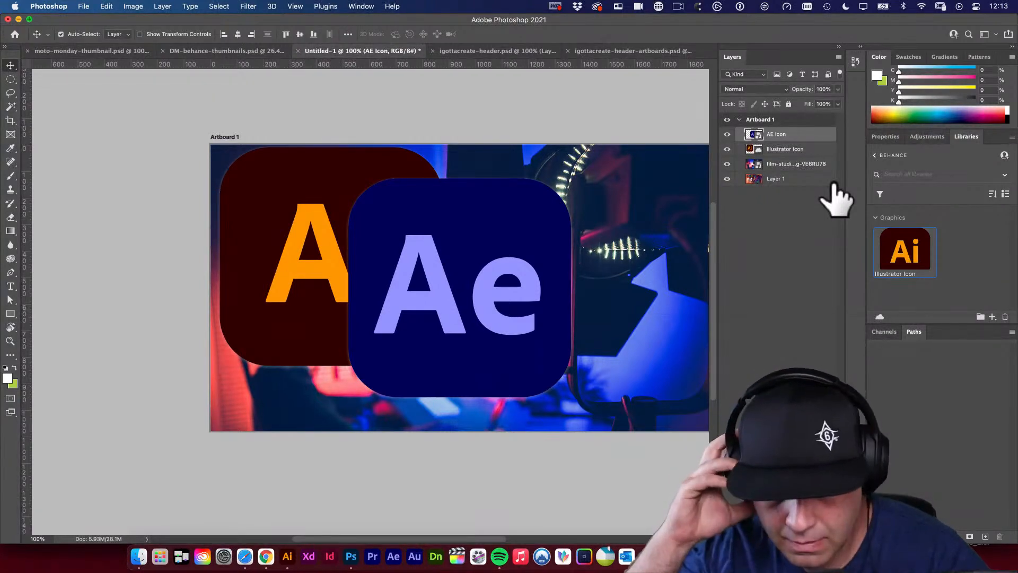
left_click_drag(807, 135, 932, 269)
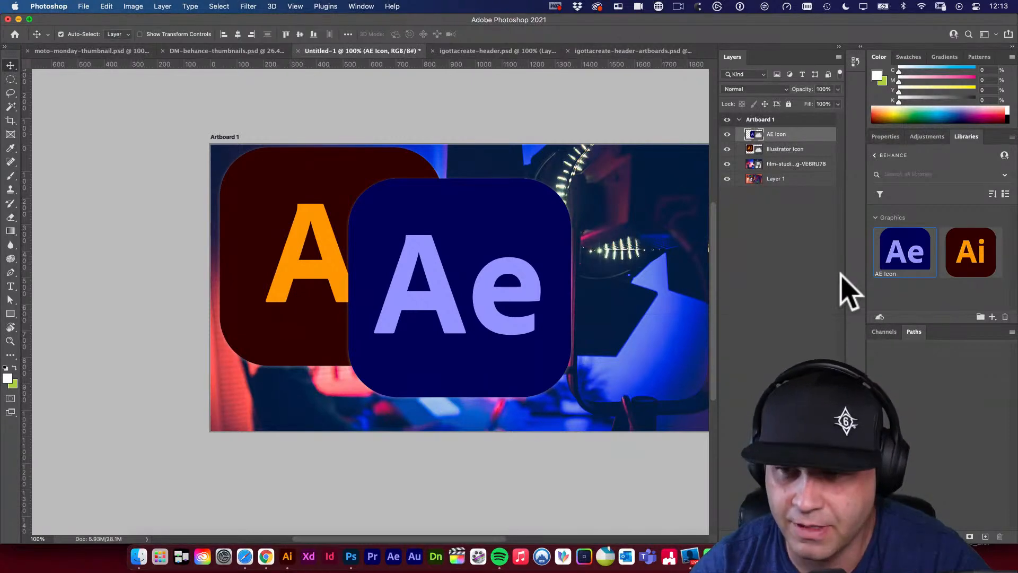
Switch to Finder, find Adobe InDesign 2021.app in the Applications folder and show its file information
left_click(138, 556)
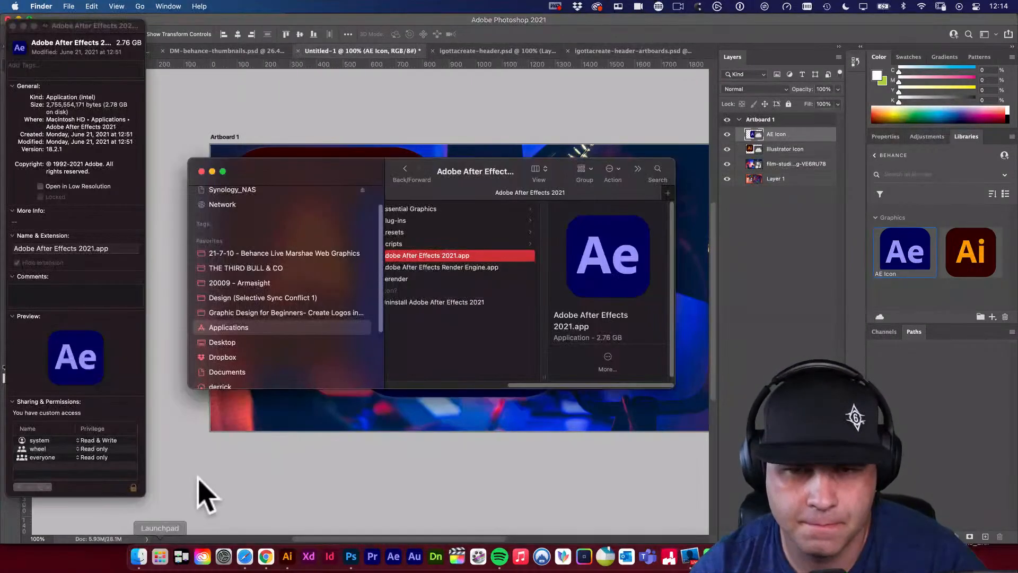
scroll(416, 319, "left", 5)
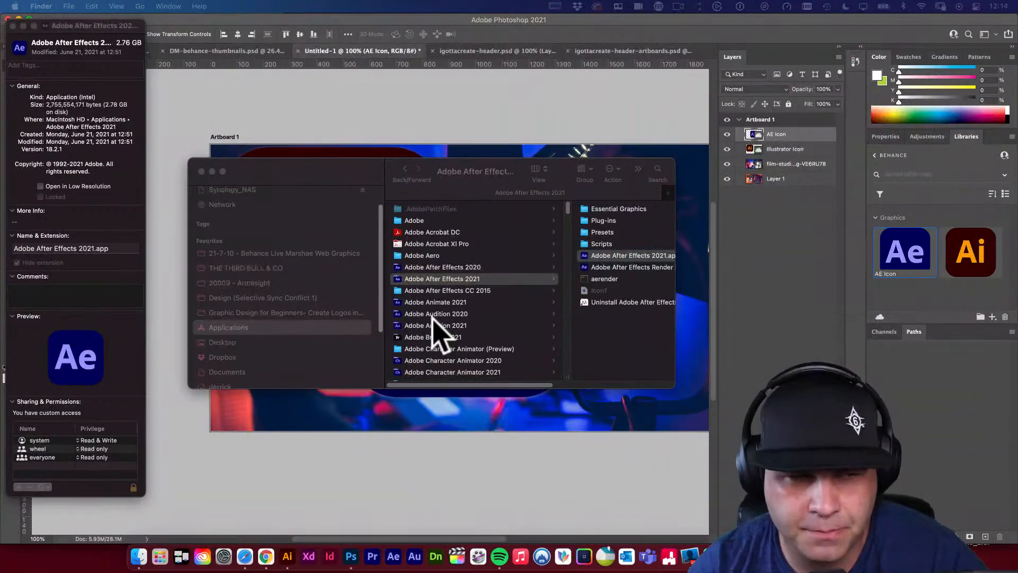
left_click_drag(328, 170, 317, 182)
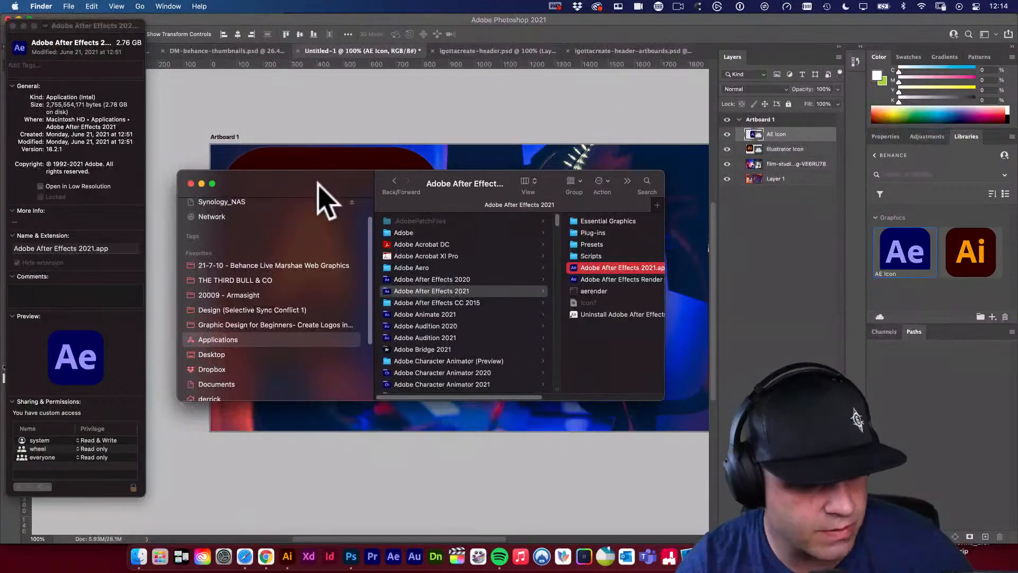
left_click_drag(320, 188, 284, 188)
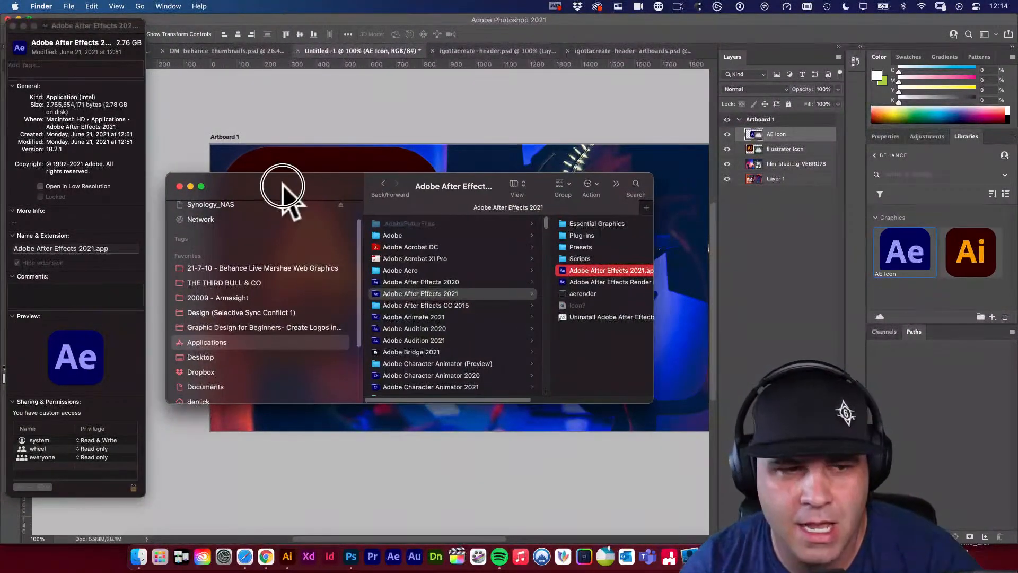
scroll(426, 297, "down", 2)
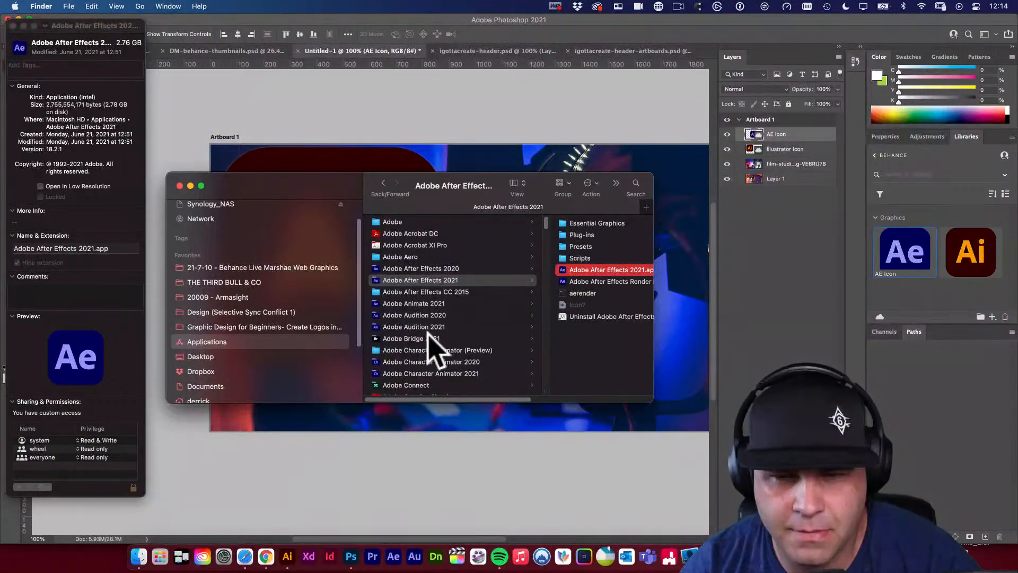
scroll(509, 366, "down", 5)
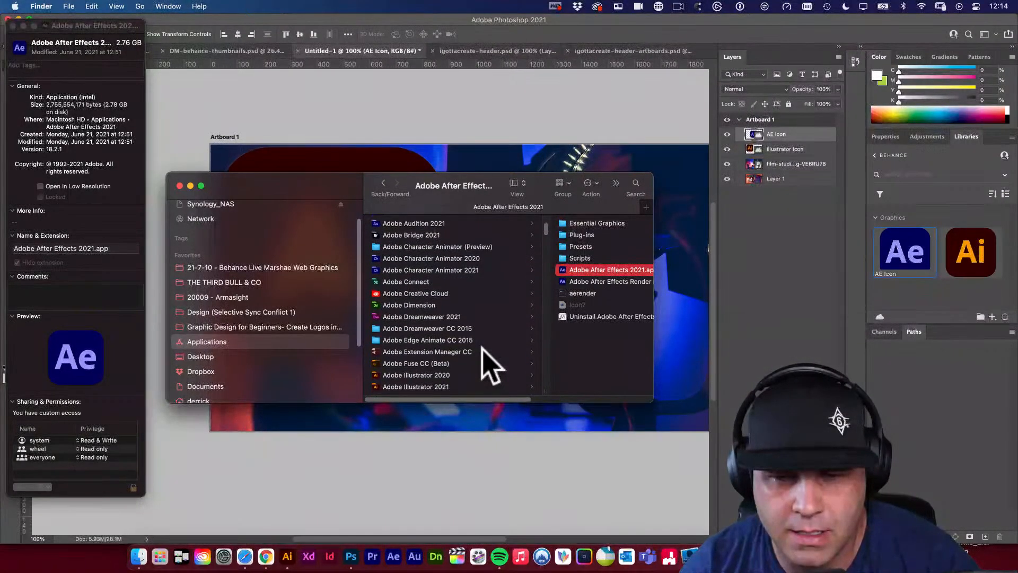
scroll(419, 333, "down", 2)
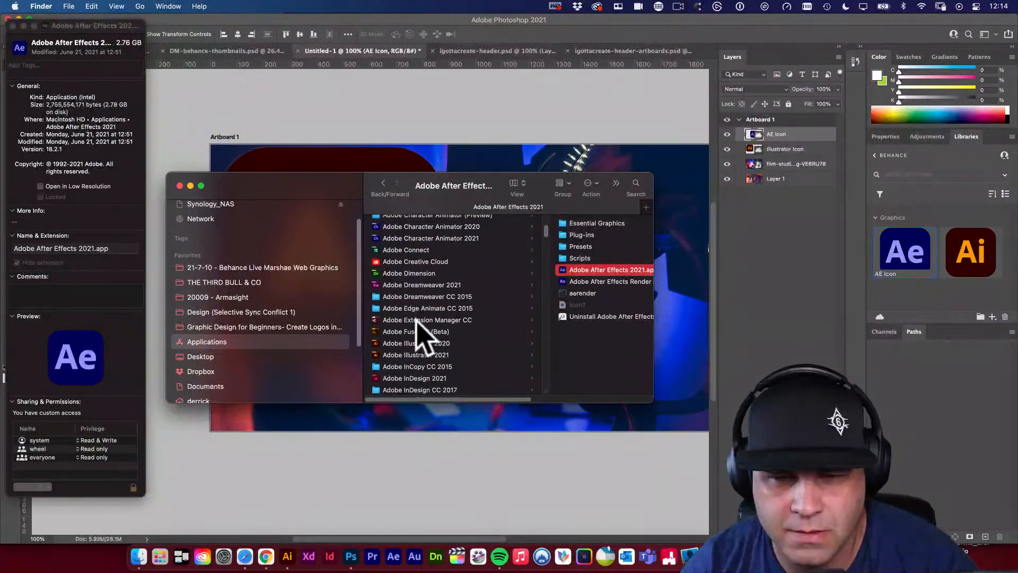
scroll(434, 366, "down", 3)
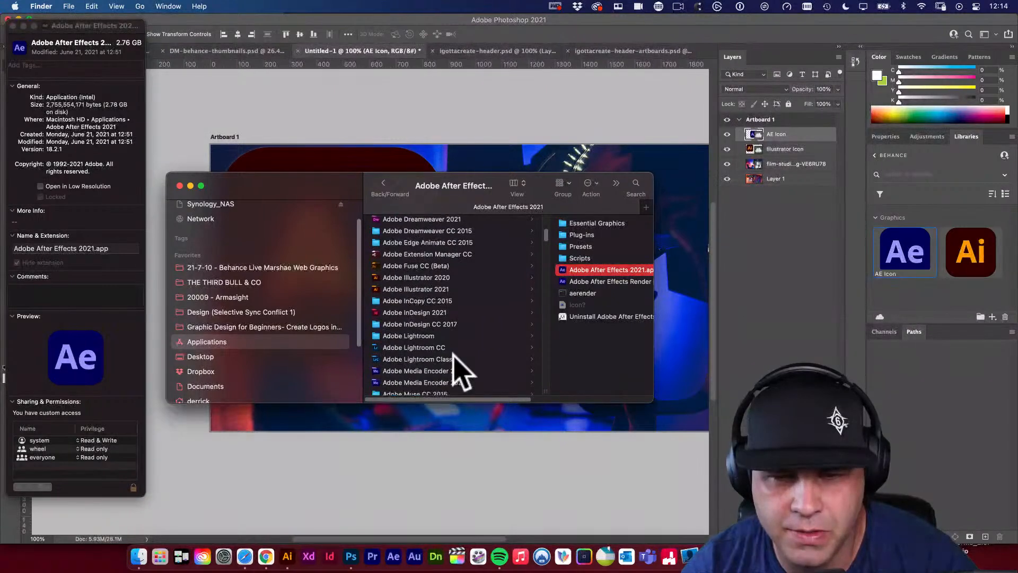
left_click(419, 314)
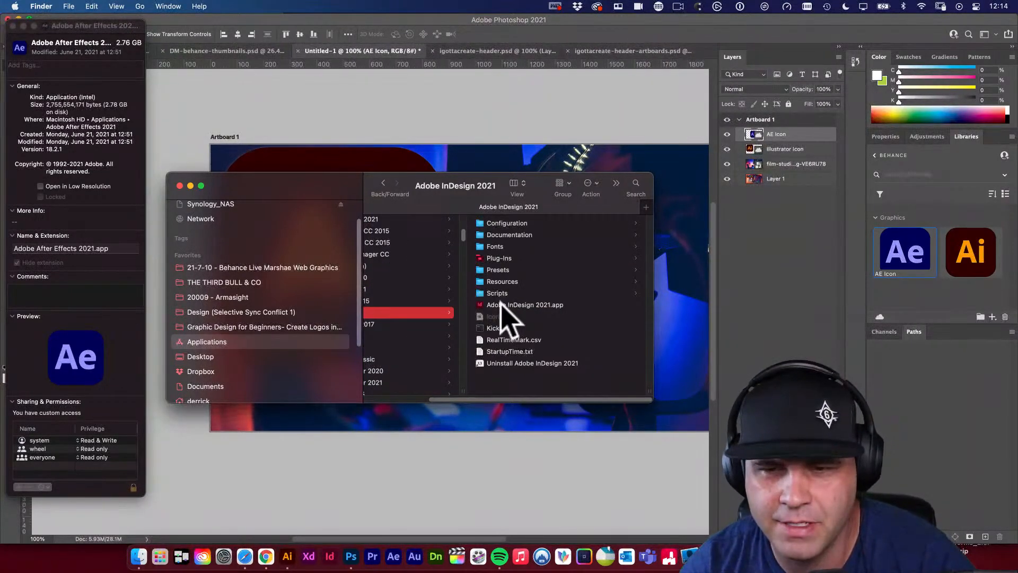
left_click(501, 305)
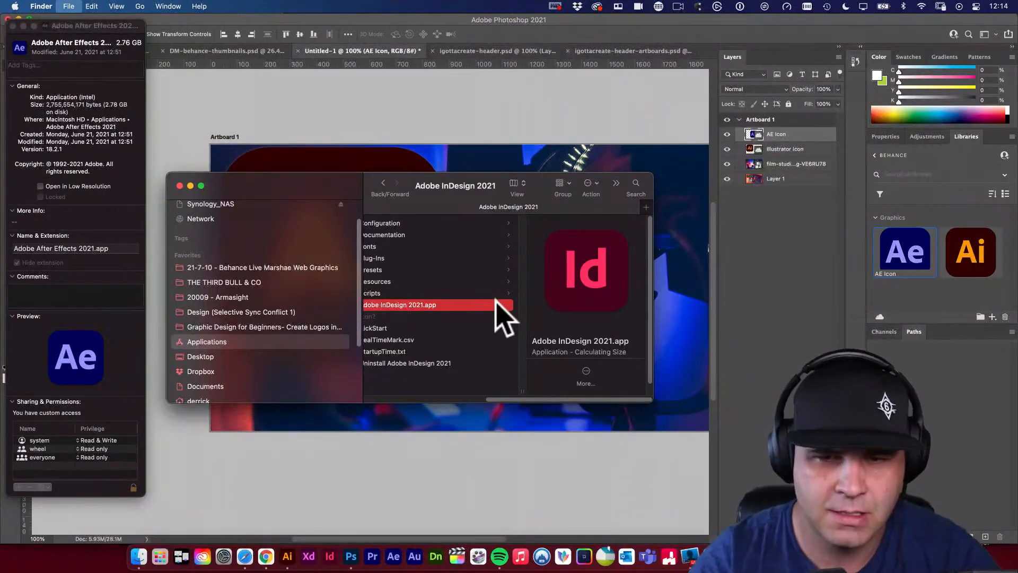
key("super+i")
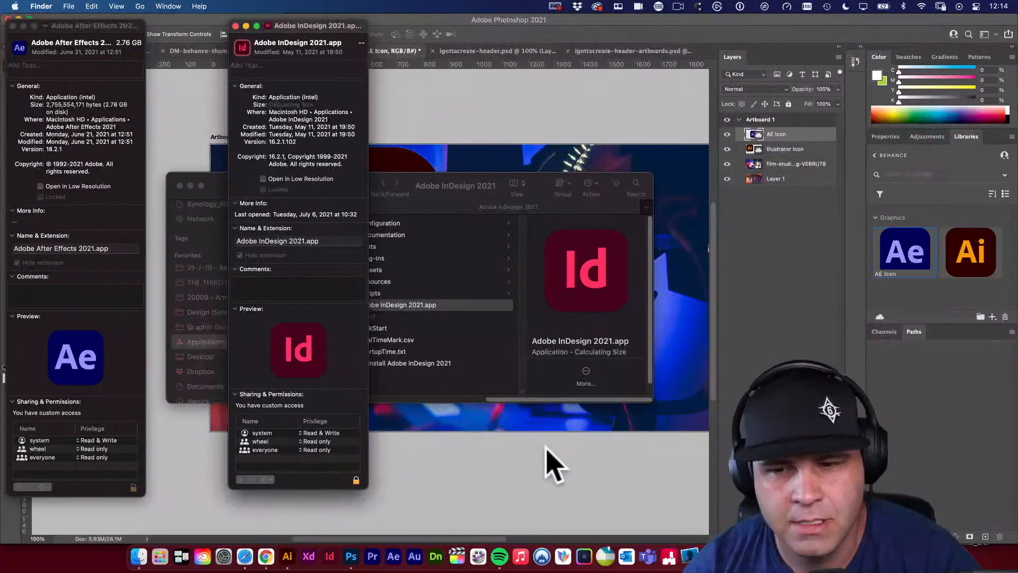
Paste the InDesign app icon from its Finder file information onto Artboard 1, overlapping the After Effects icon, and name the layer InDesign Icon
left_click(546, 462)
key("super+v")
left_click(487, 259)
left_click_drag(487, 260, 537, 296)
double_click(775, 137)
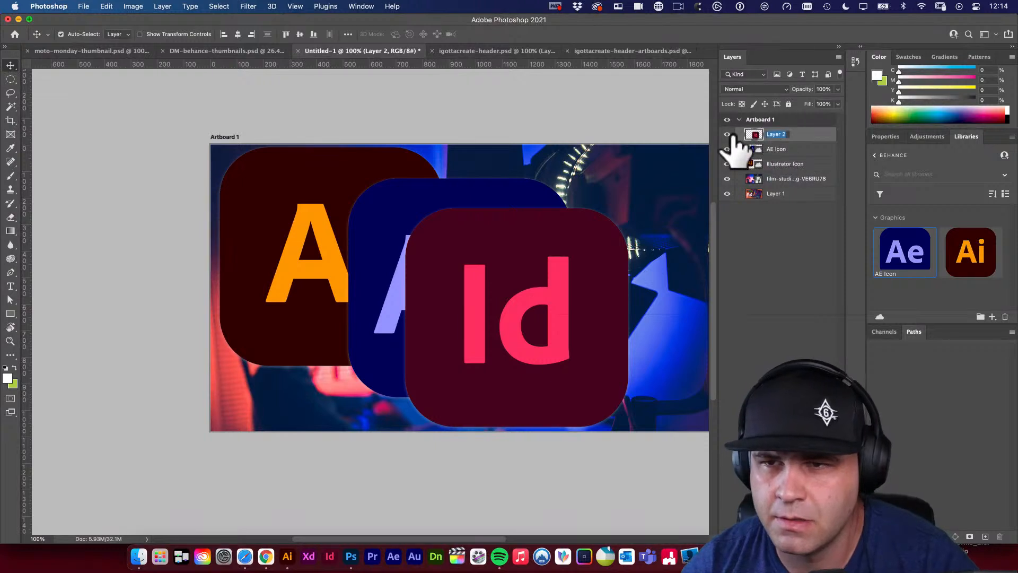
type("InDes")
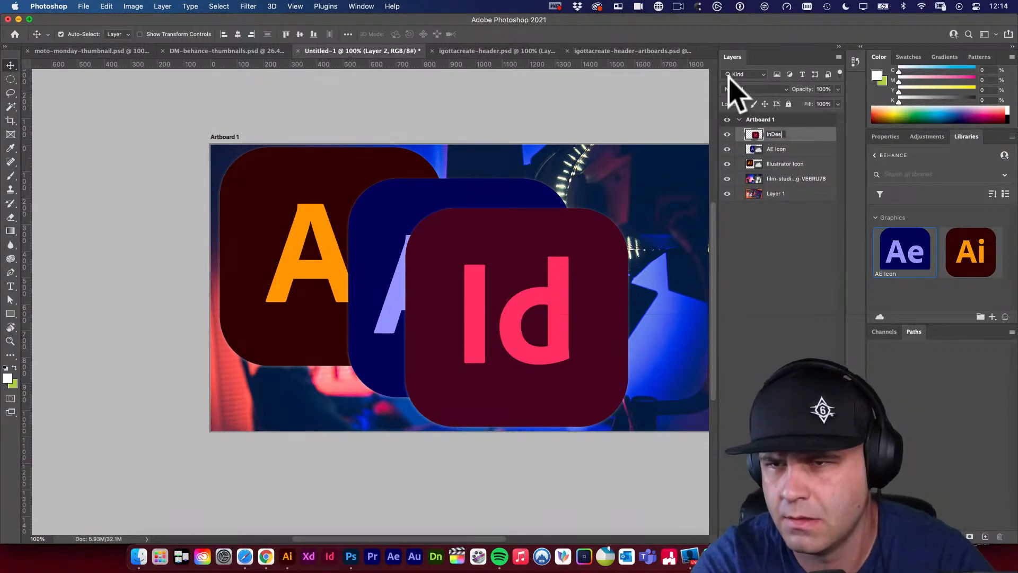
type("ign Icon")
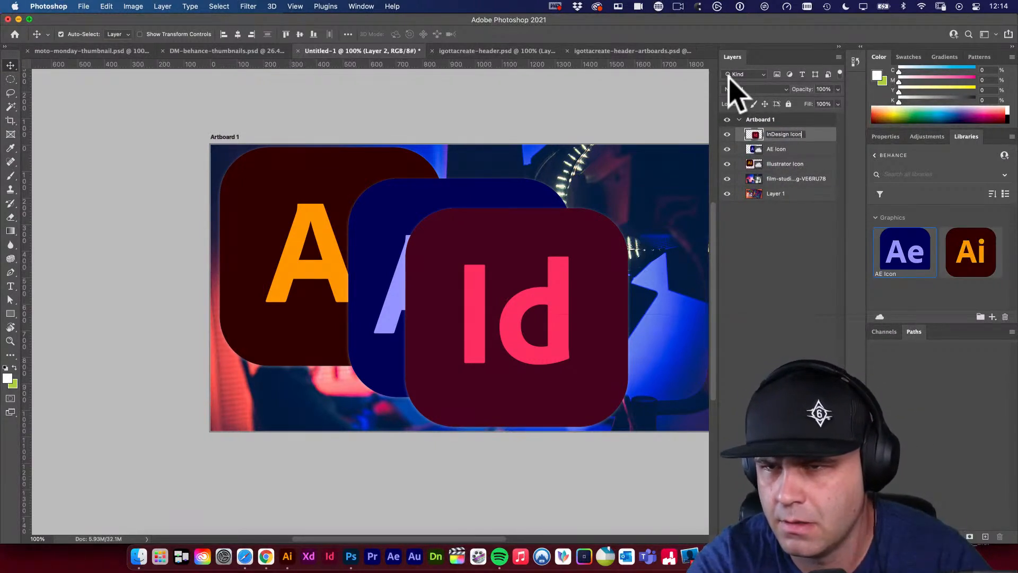
key("Return")
Convert the InDesign Icon layer to a smart object and add it to the Behance library
right_click(799, 136)
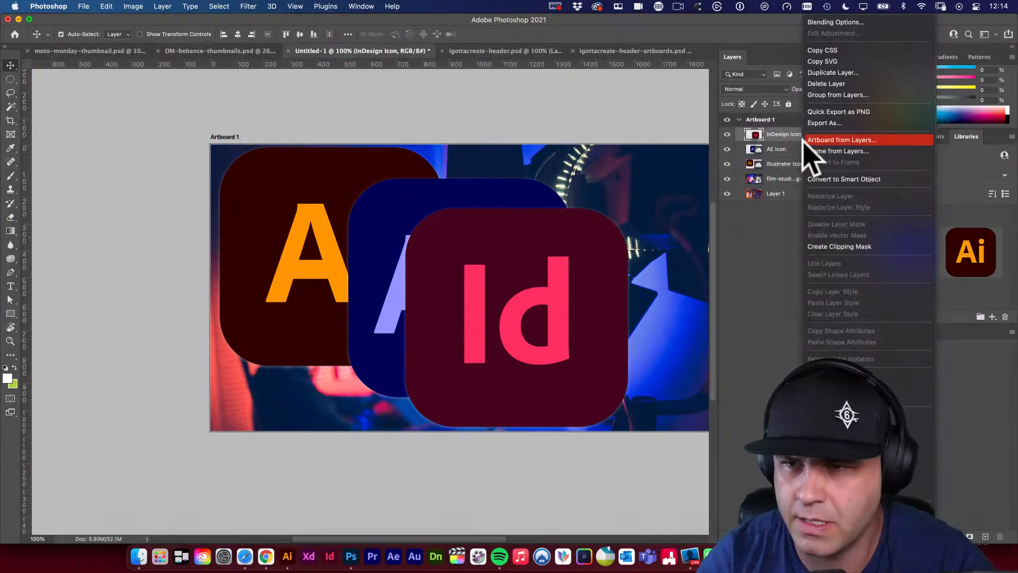
left_click(856, 180)
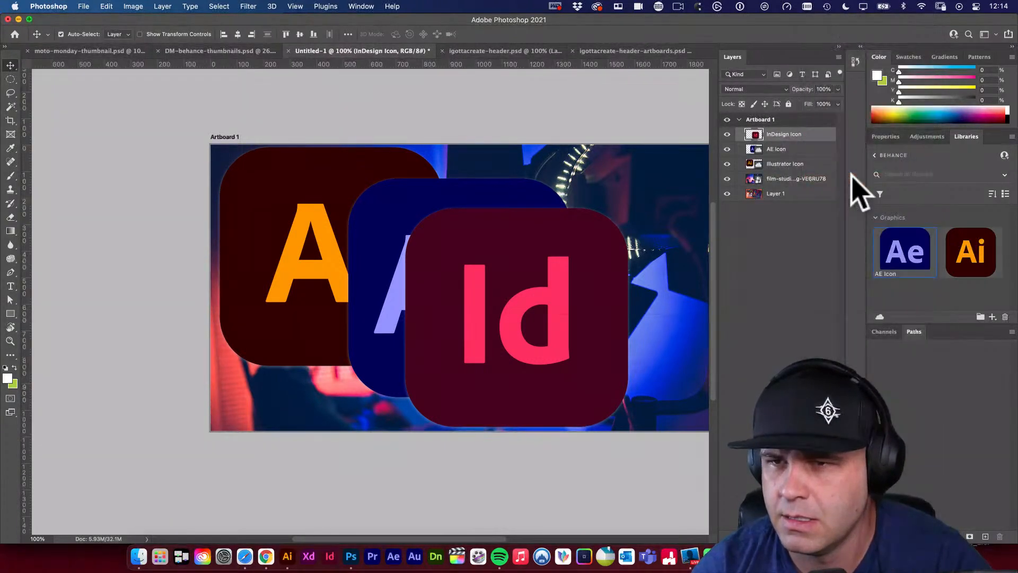
left_click_drag(578, 268, 962, 316)
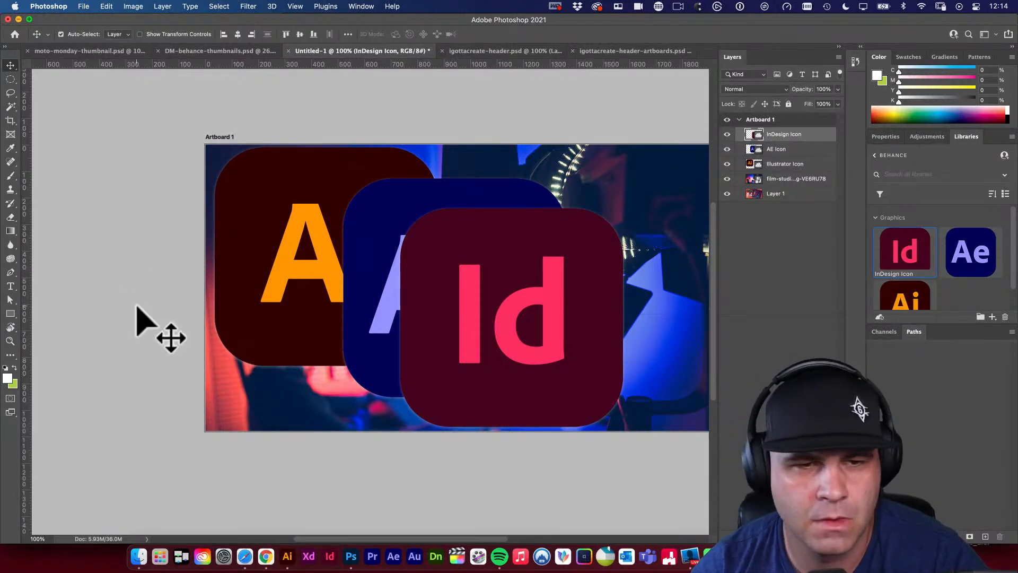
Switch to Finder, find Adobe Lightroom Classic.app in the Applications folder and show its file information
left_click(139, 556)
left_click(470, 338)
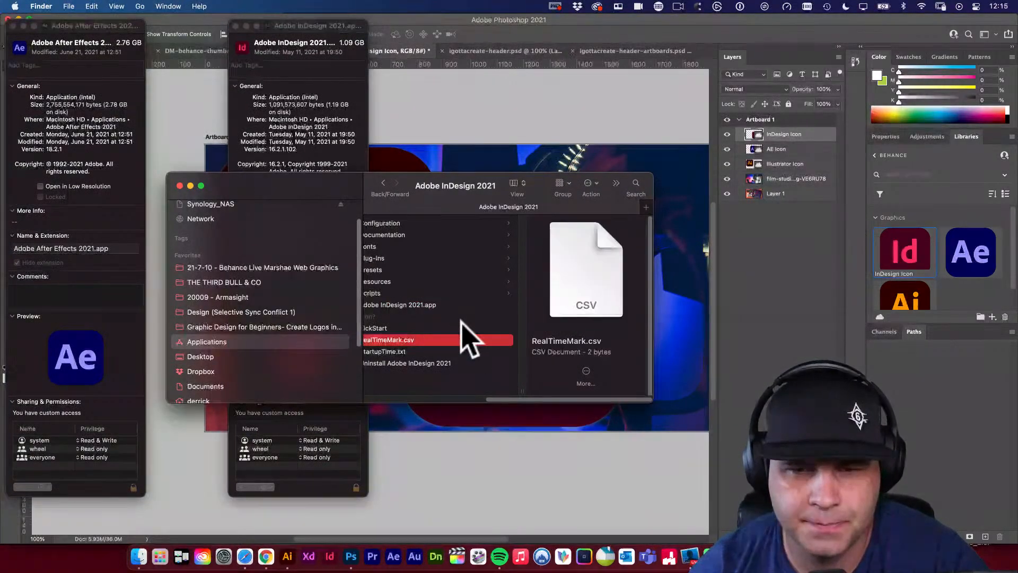
scroll(449, 337, "left", 5)
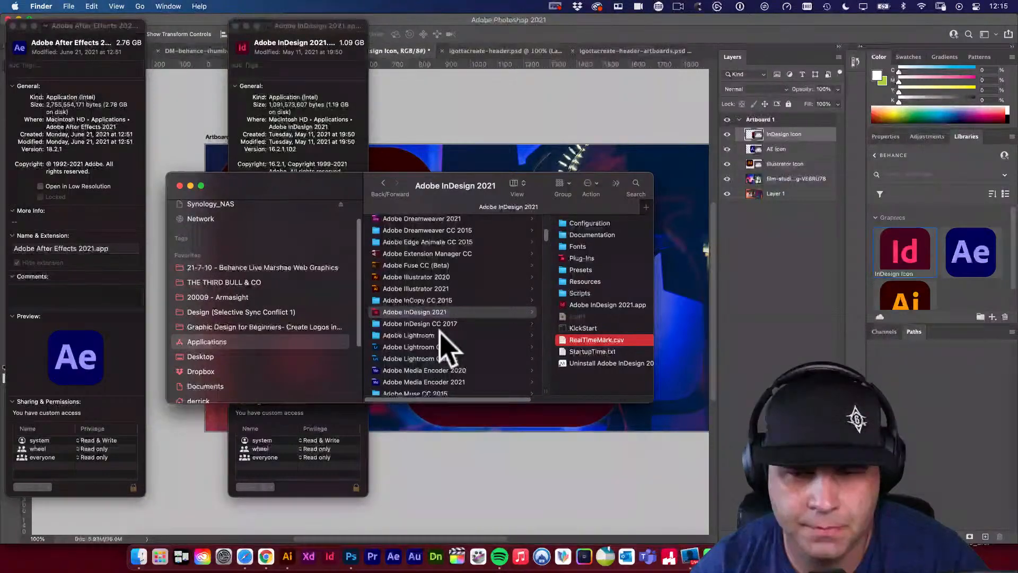
scroll(451, 350, "down", 3)
scroll(451, 332, "down", 1)
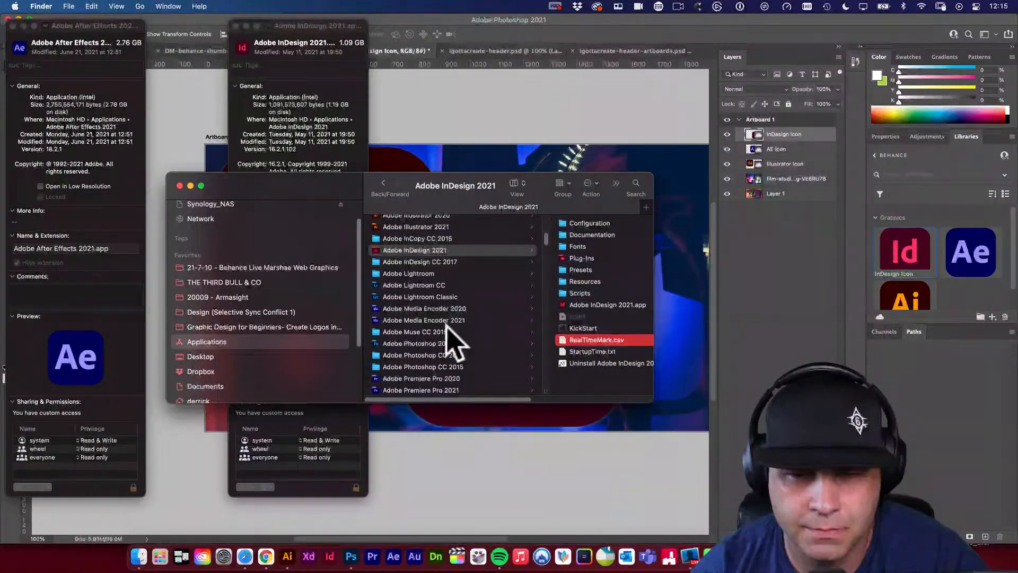
scroll(446, 334, "down", 2)
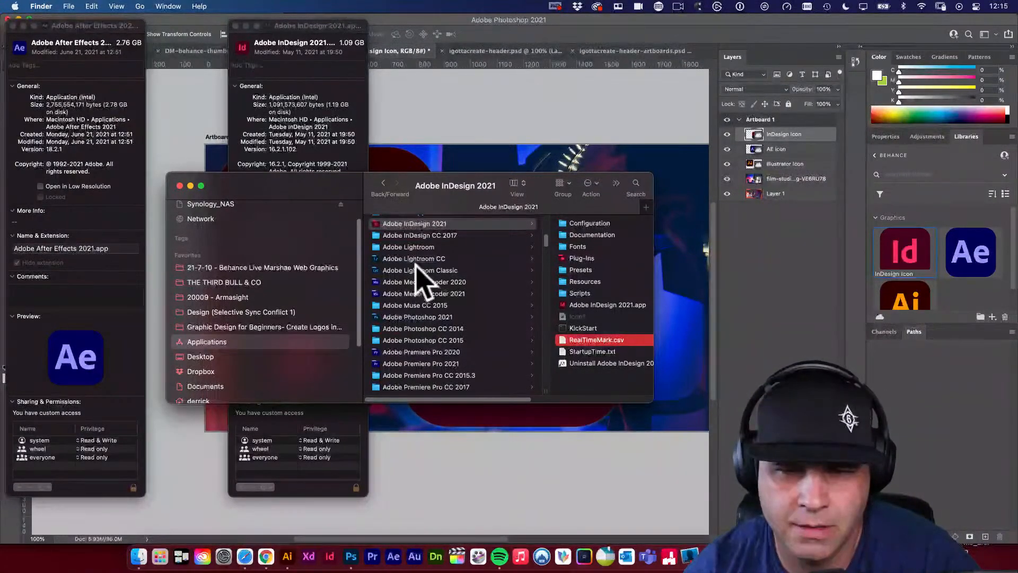
left_click(416, 260)
left_click(398, 270)
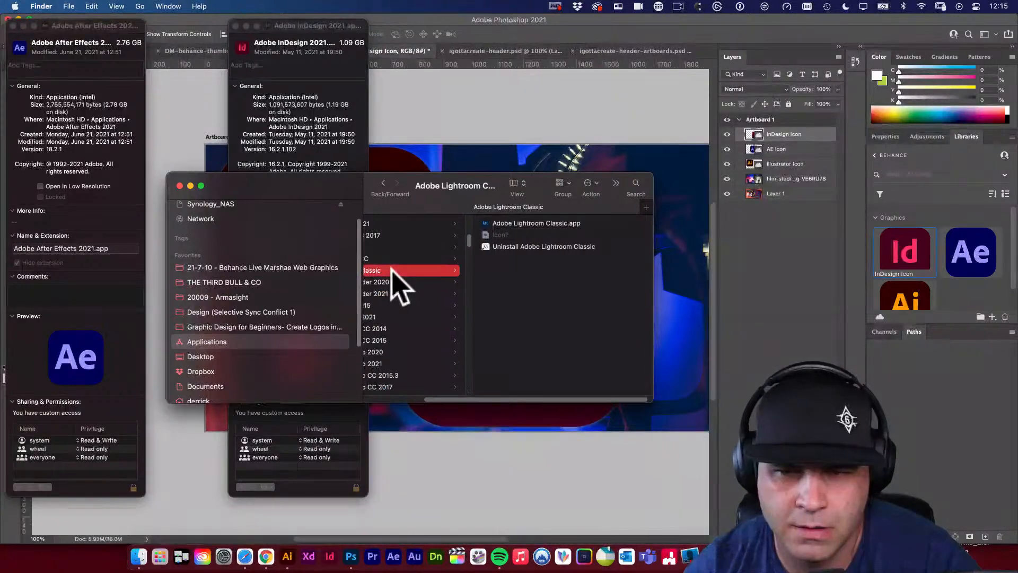
left_click(394, 261)
left_click(395, 267)
scroll(396, 266, "left", 4)
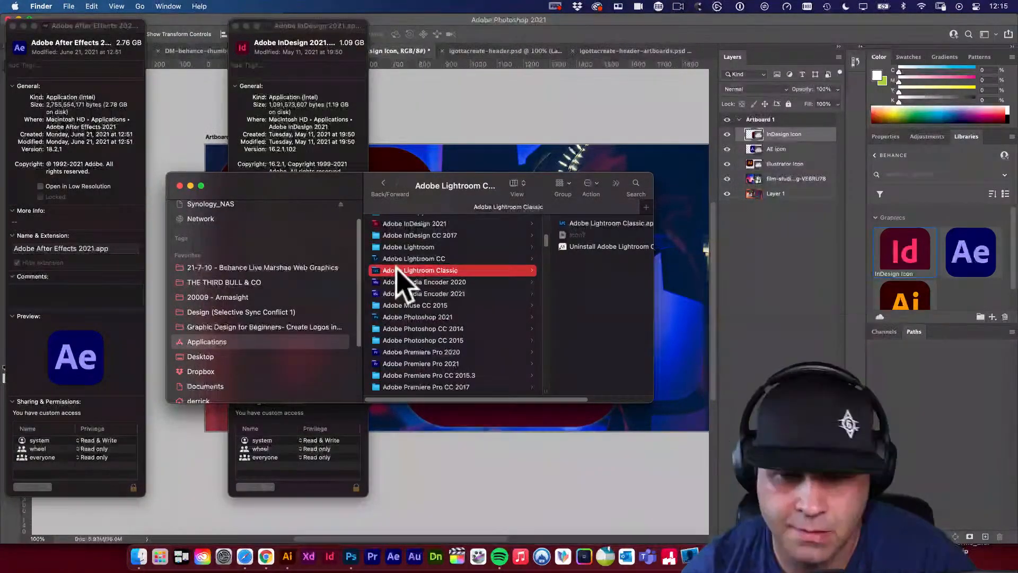
left_click(569, 224)
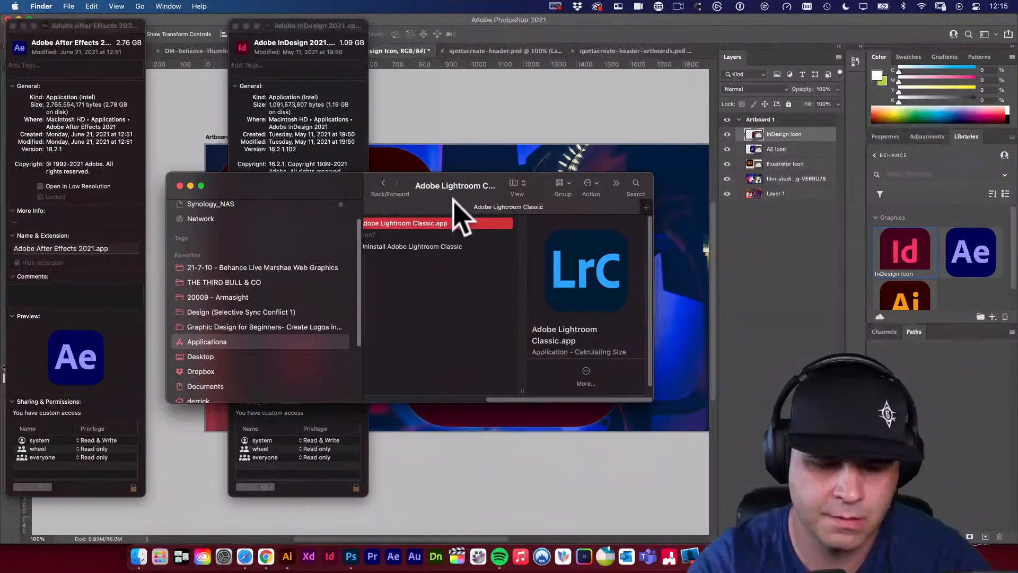
key("super+i")
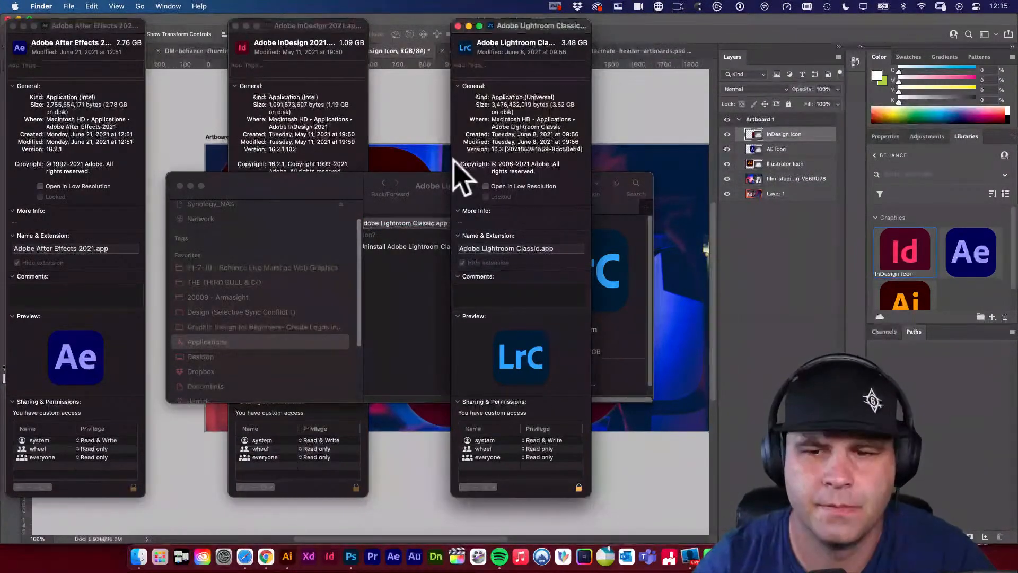
left_click(467, 49)
left_click(629, 133)
key("super+v")
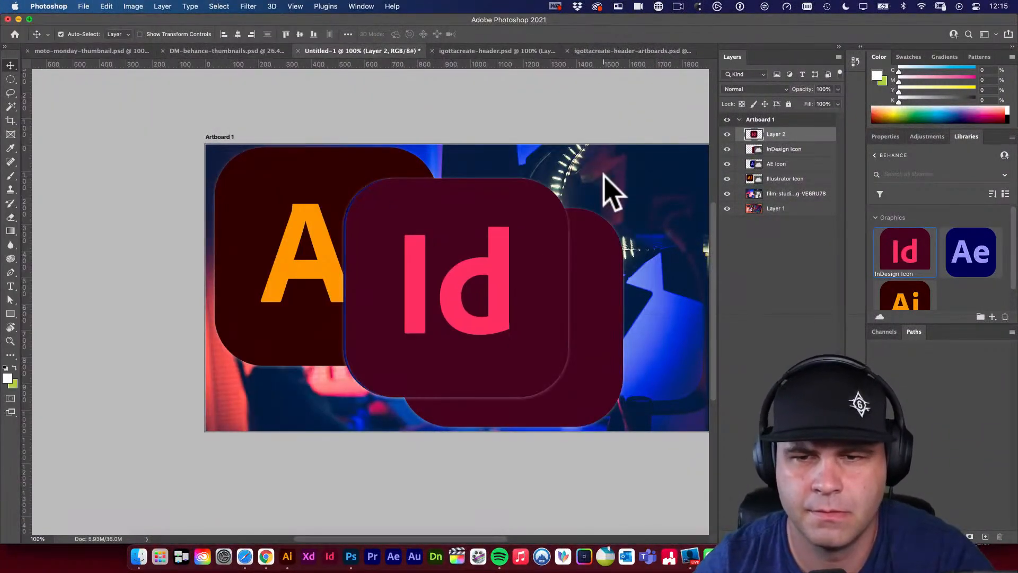
key("super+z")
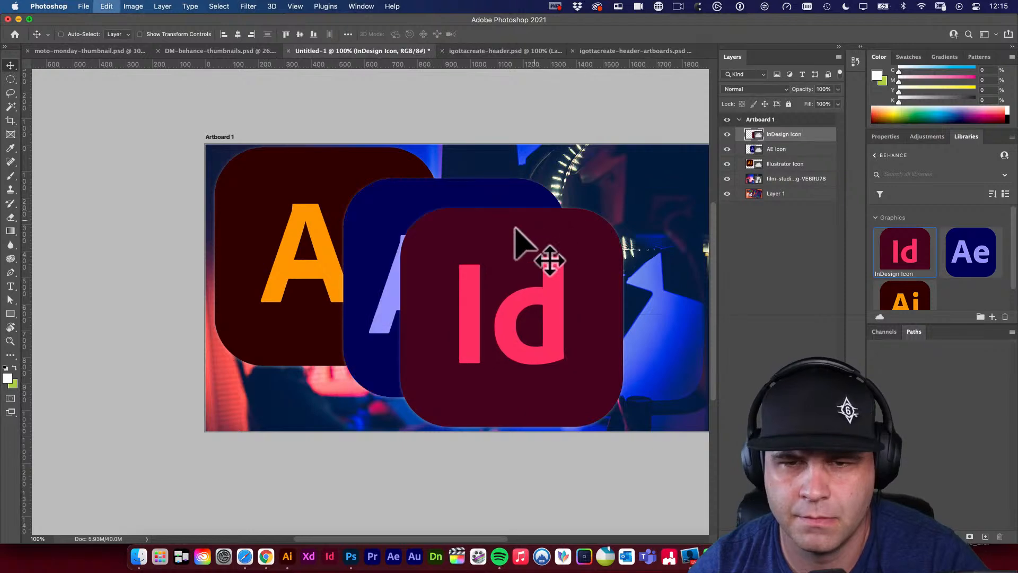
Copy the Lightroom Classic app icon from its Finder file information, paste it onto Artboard 1 in Photoshop and name the layer Lightroom Classic Icon
left_click(139, 556)
left_click(480, 55)
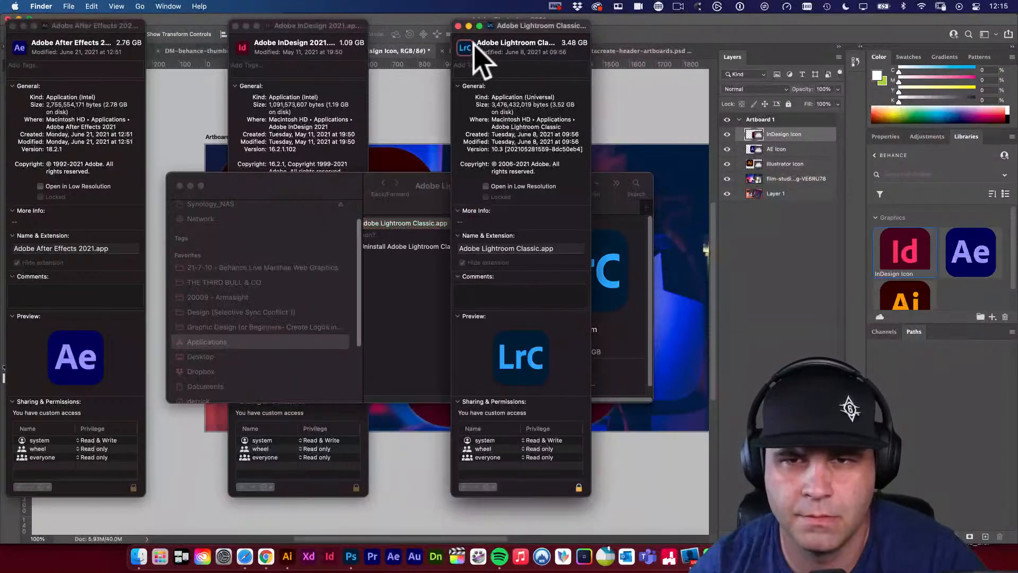
left_click(616, 130)
key("super+v")
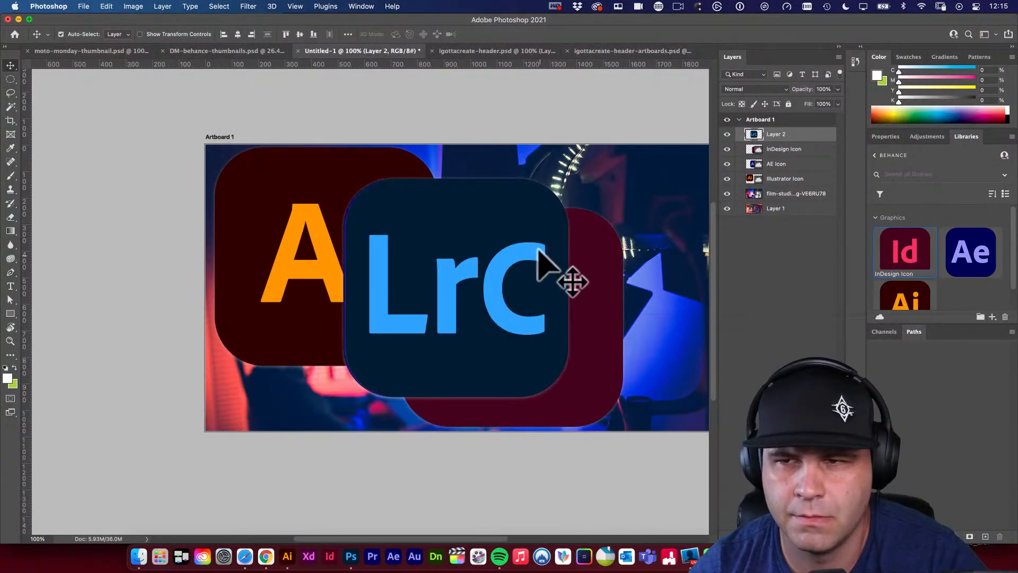
double_click(774, 135)
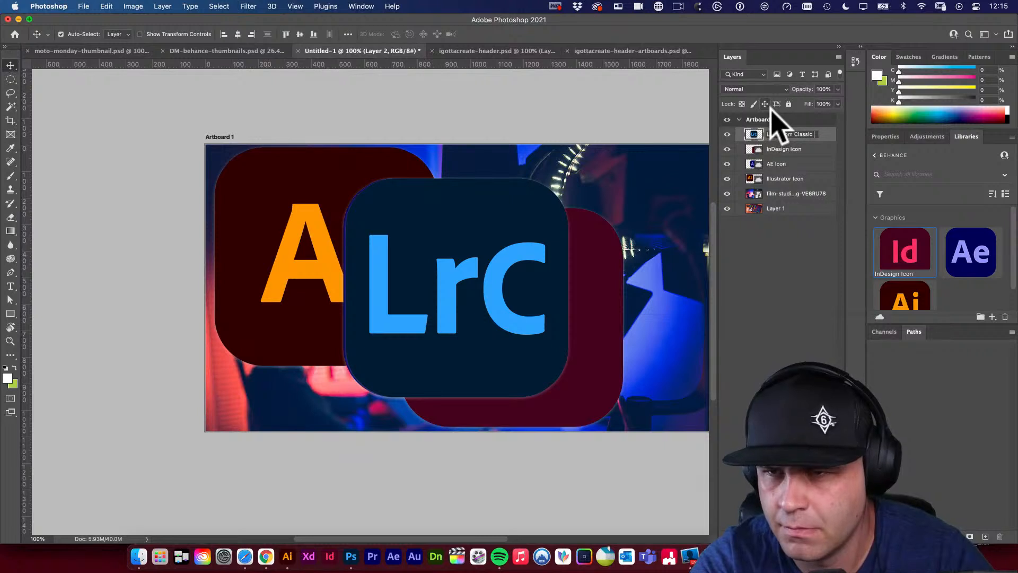
key("Return")
Convert the Lightroom Classic Icon layer to a smart object and add it to the Behance library
right_click(792, 139)
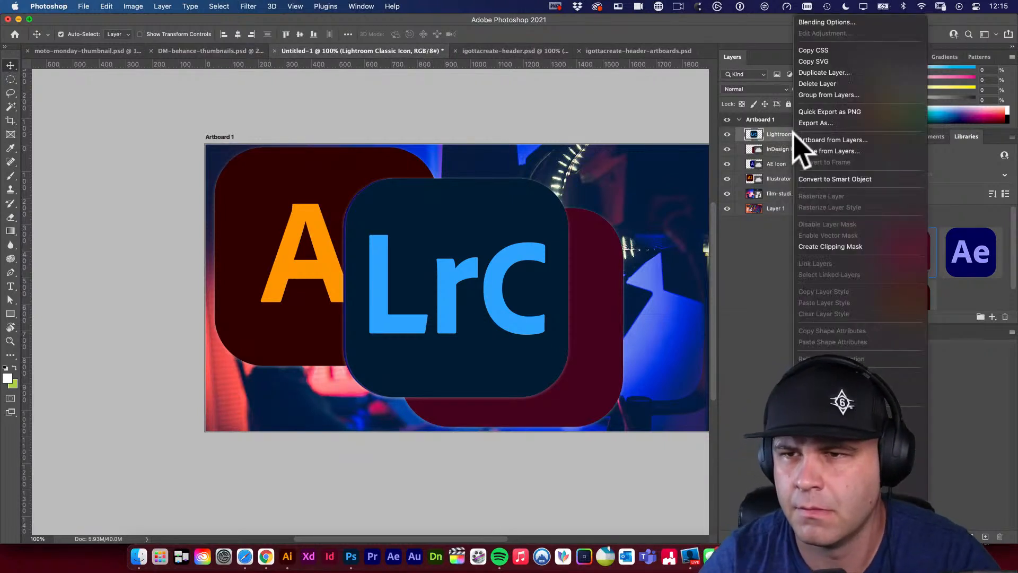
left_click(825, 180)
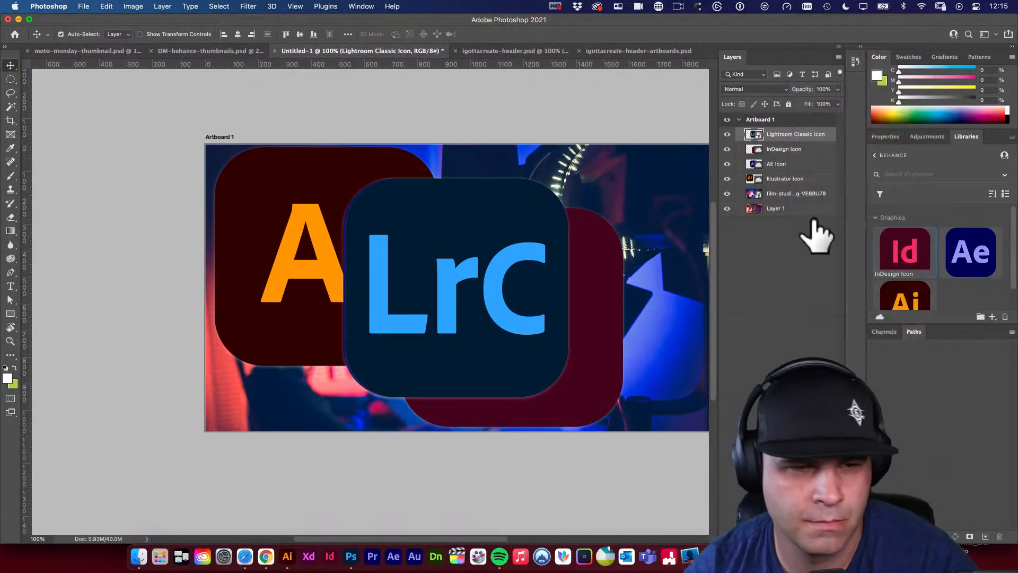
left_click_drag(808, 135, 968, 294)
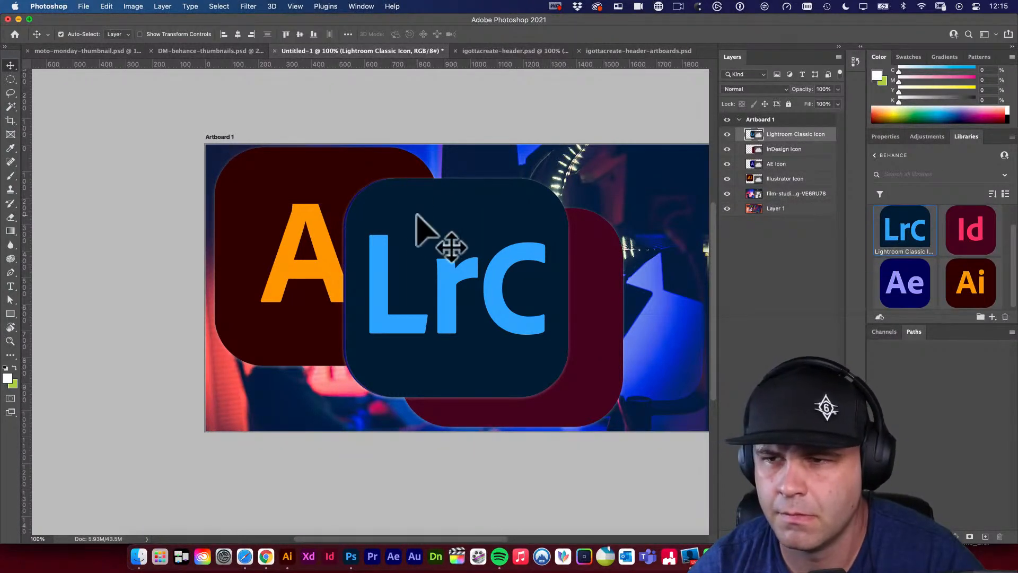
Switch to Finder and close the Lightroom Classic, InDesign and After Effects file information windows
left_click(140, 554)
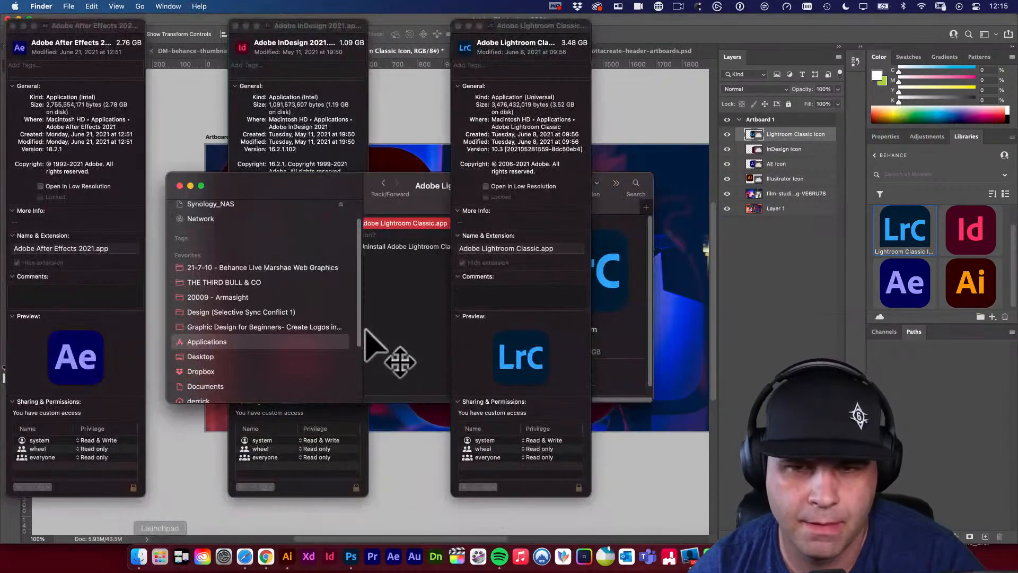
left_click(458, 25)
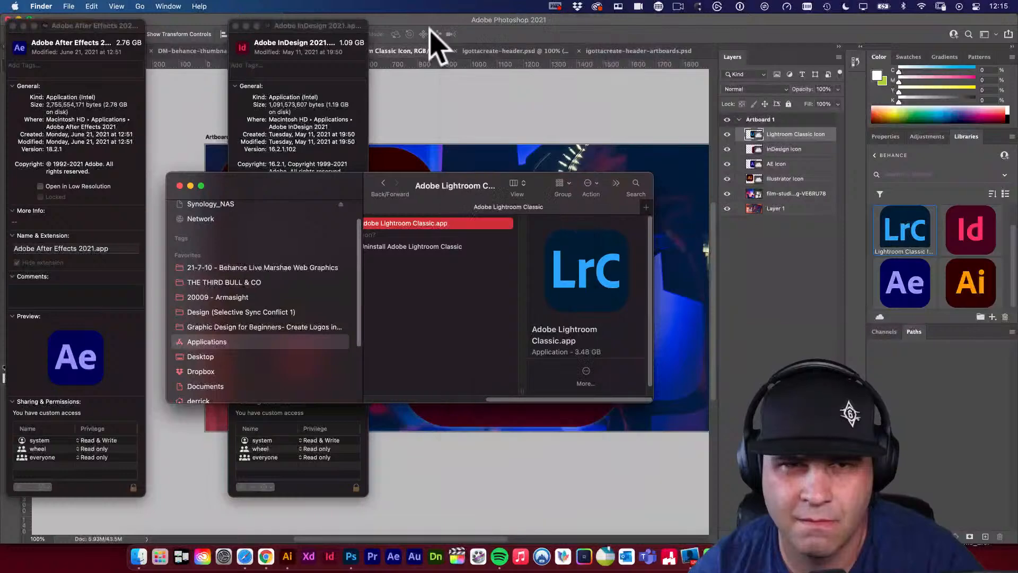
left_click(236, 26)
left_click(13, 25)
left_click(448, 339)
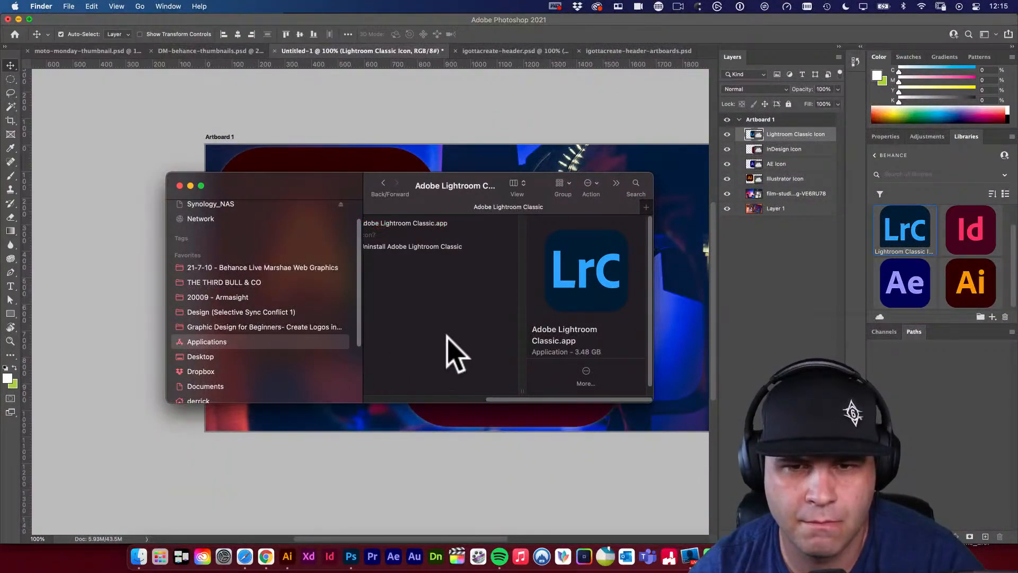
Find Adobe Photoshop 2021.app in the Applications folder and show its file information
scroll(454, 341, "left", 3)
scroll(439, 307, "down", 1)
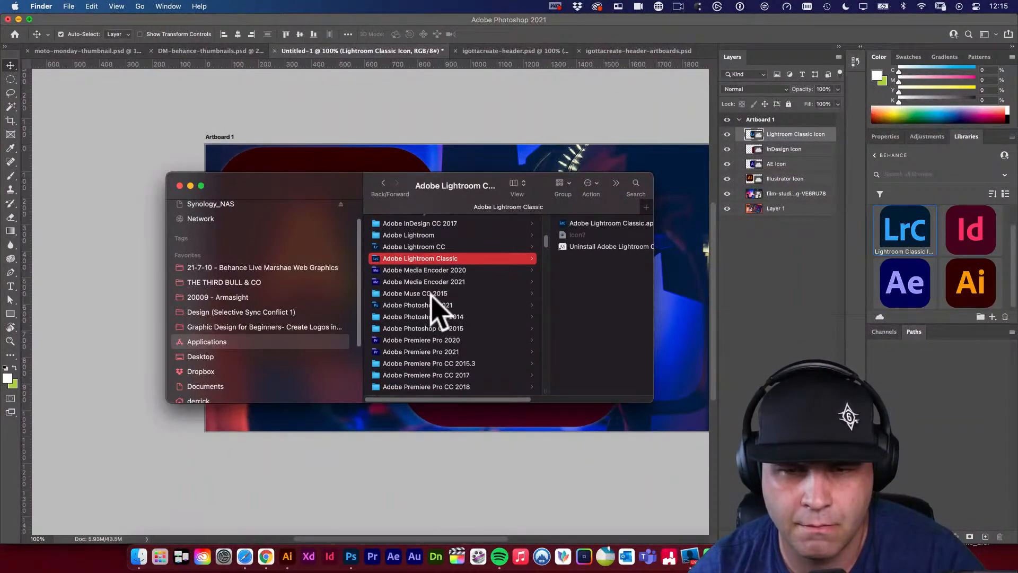
left_click(415, 299)
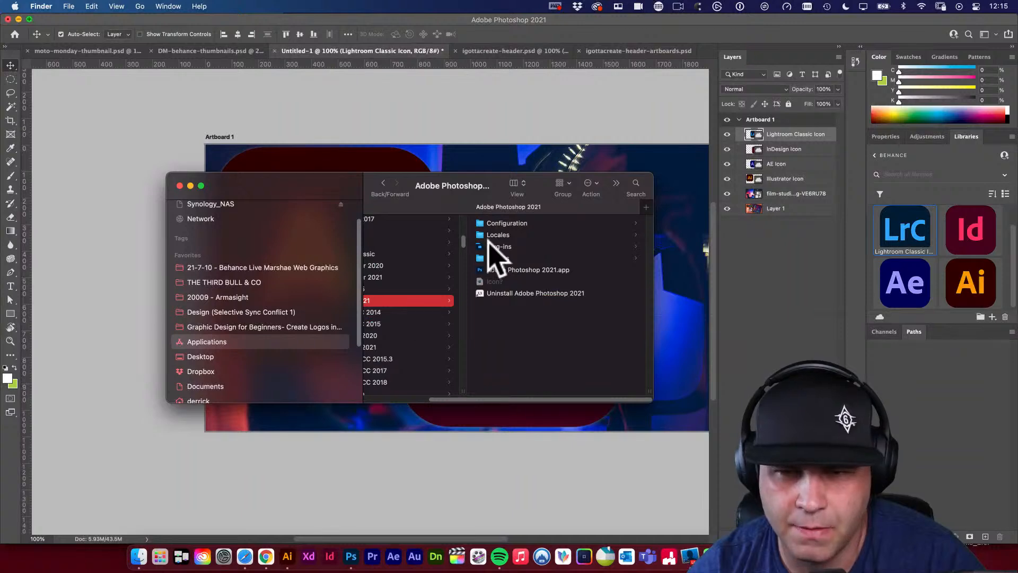
left_click(488, 271)
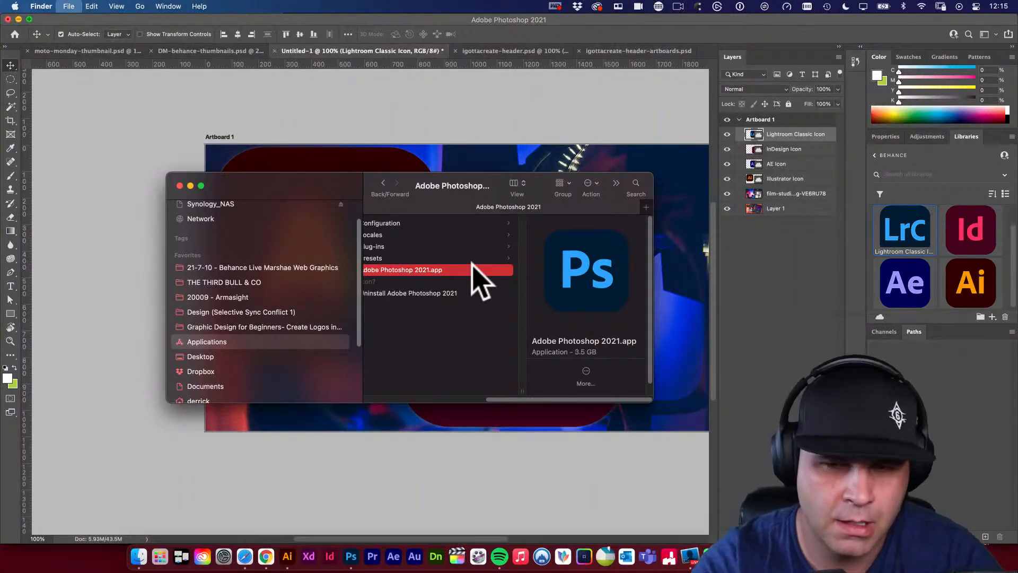
key("super+i")
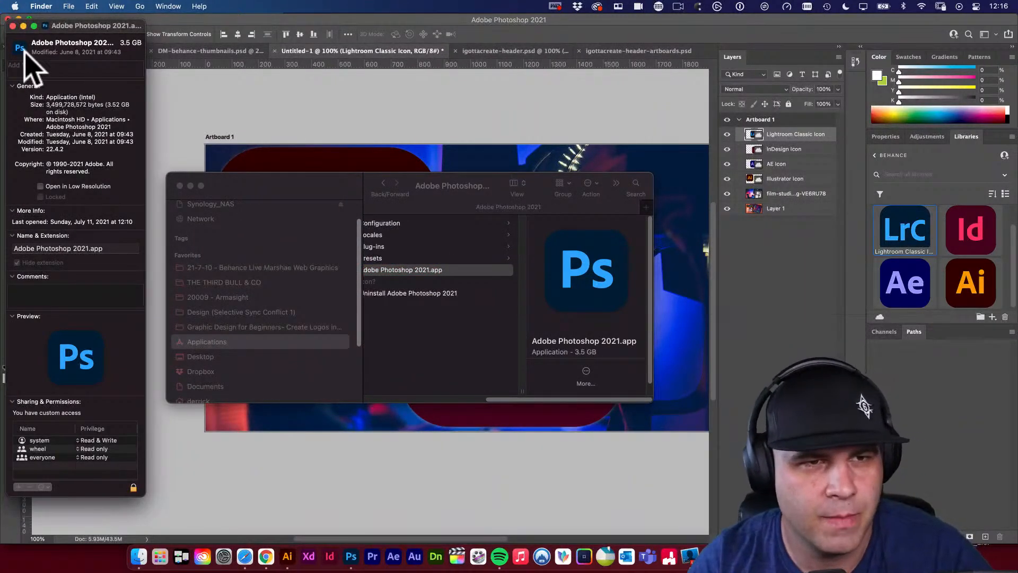
left_click(221, 118)
key("super+v")
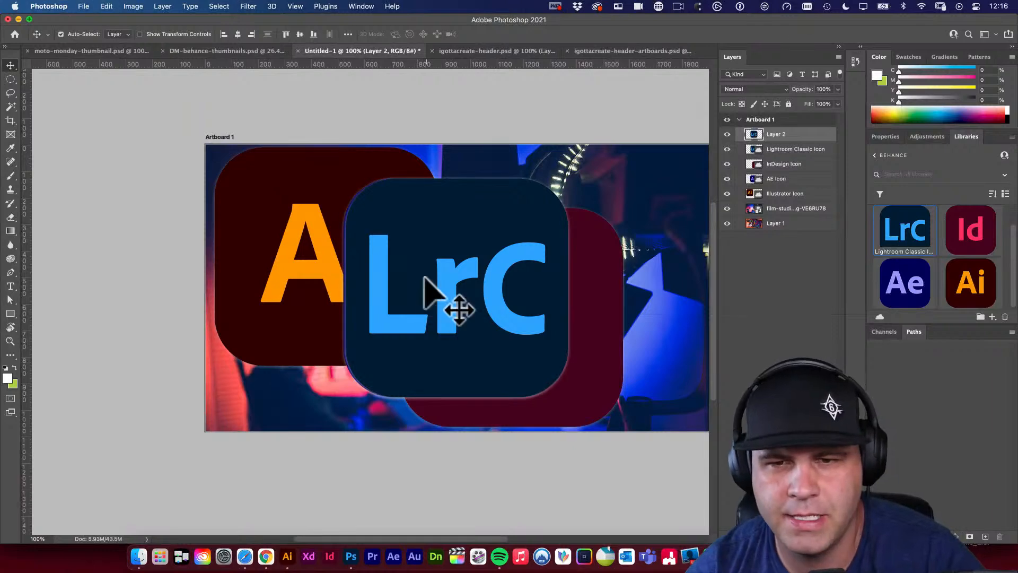
left_click_drag(464, 263, 549, 280)
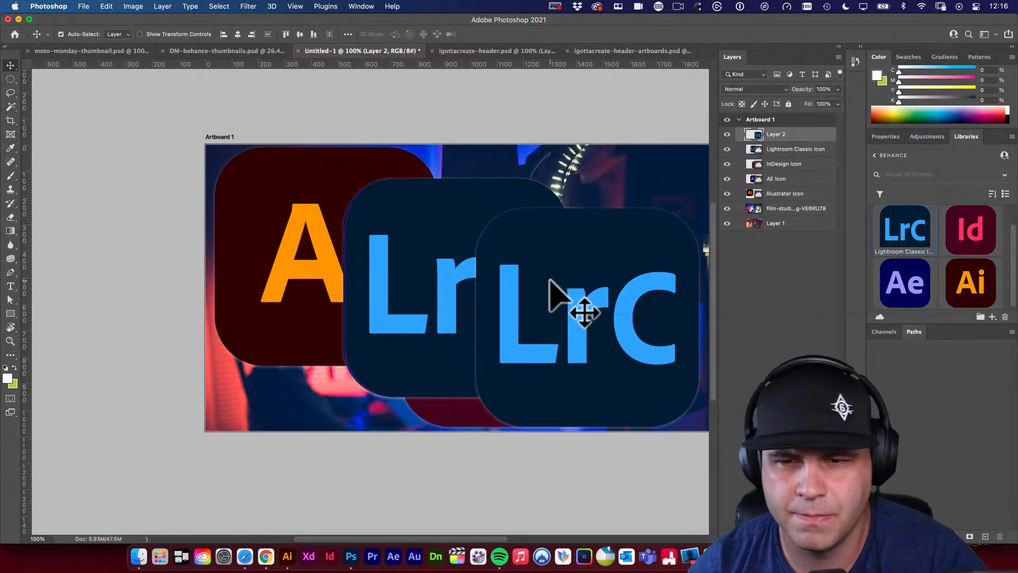
key("BackSpace")
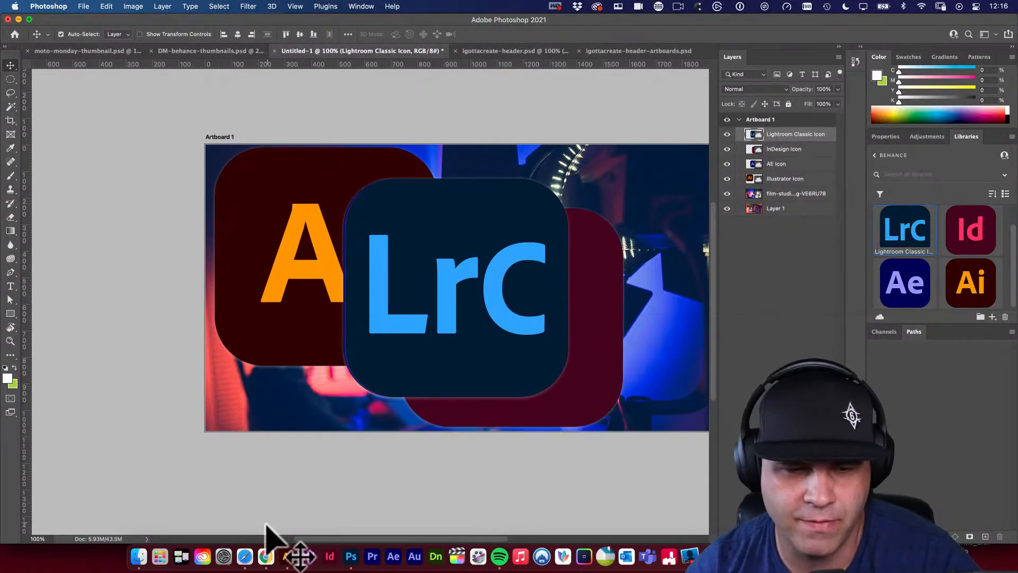
Copy the Photoshop app icon from its Finder file information, paste it onto Artboard 1 in Photoshop and name the layer Photoshop Icon
left_click(139, 556)
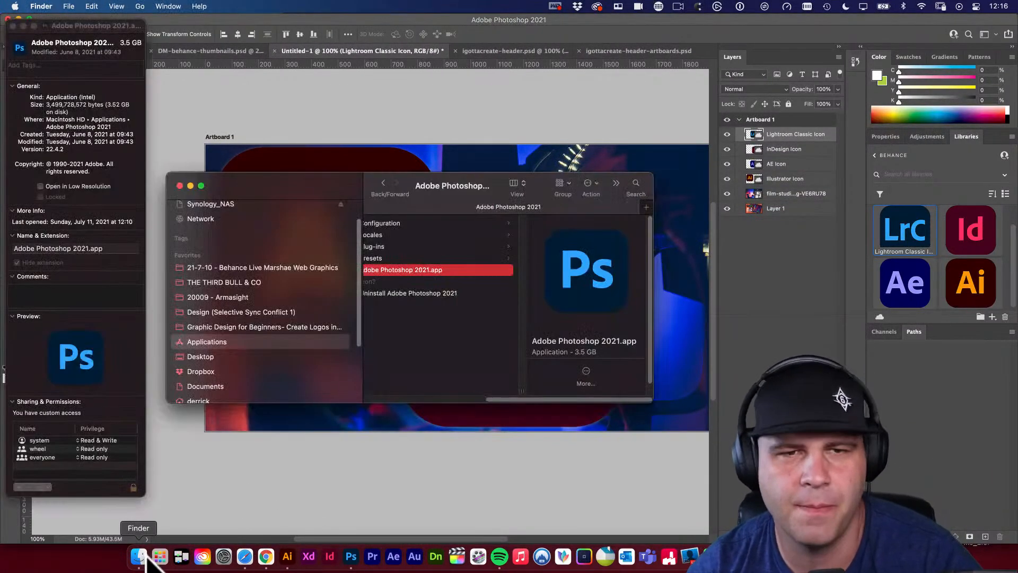
left_click(19, 53)
left_click(237, 98)
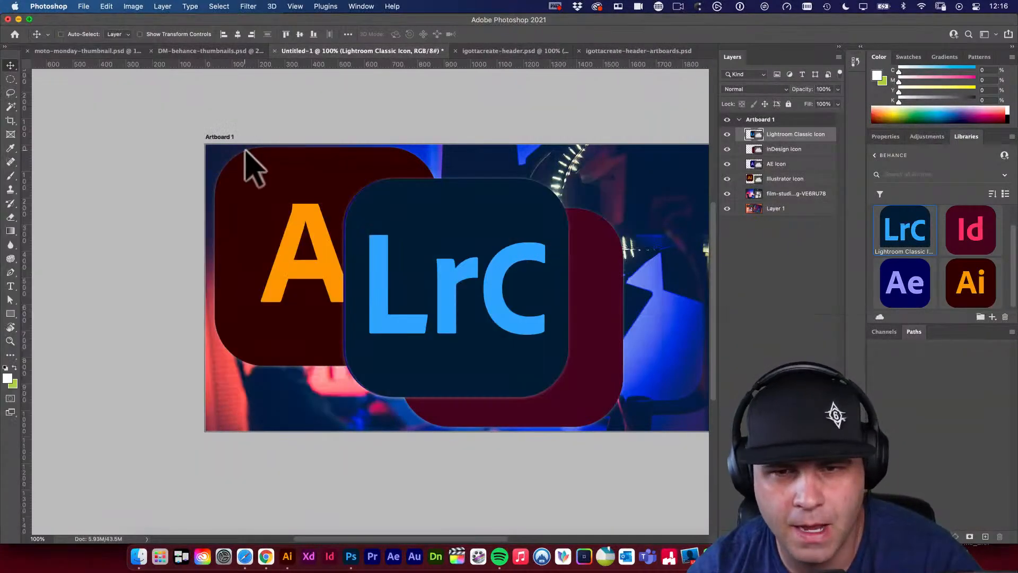
key("super+v")
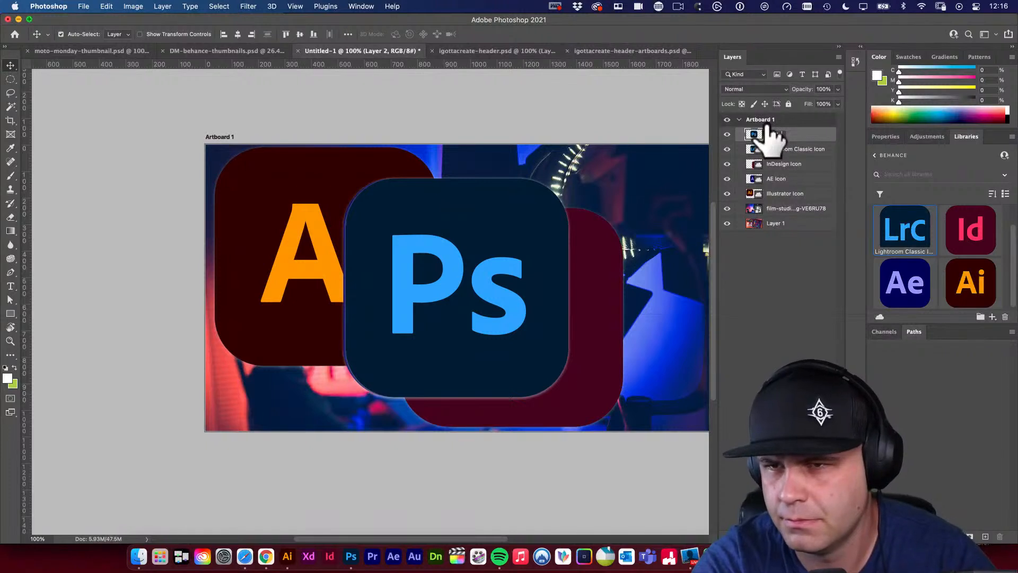
type("n")
key("Return")
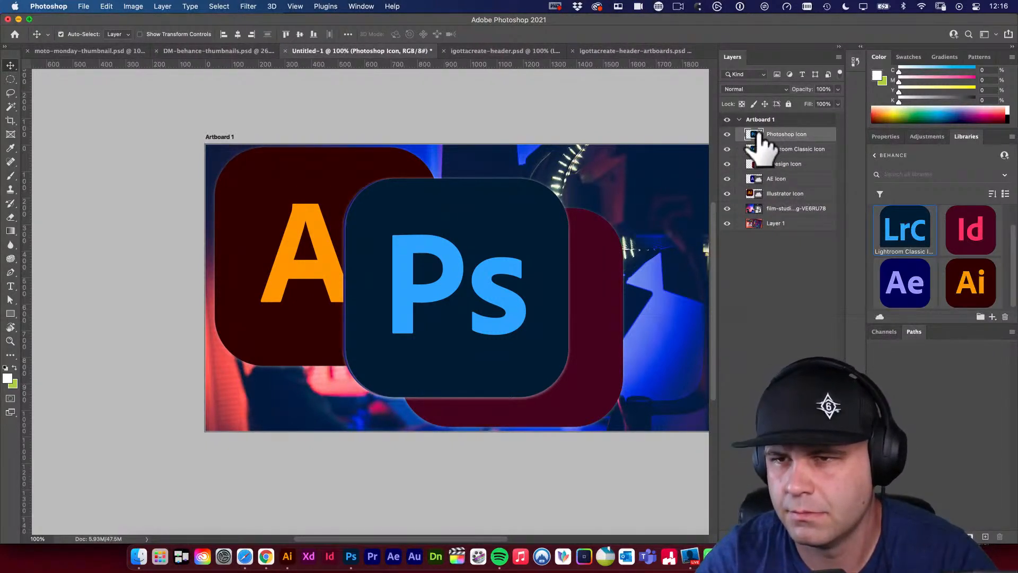
Convert the Photoshop Icon layer to a smart object and add it to the Behance library
right_click(754, 134)
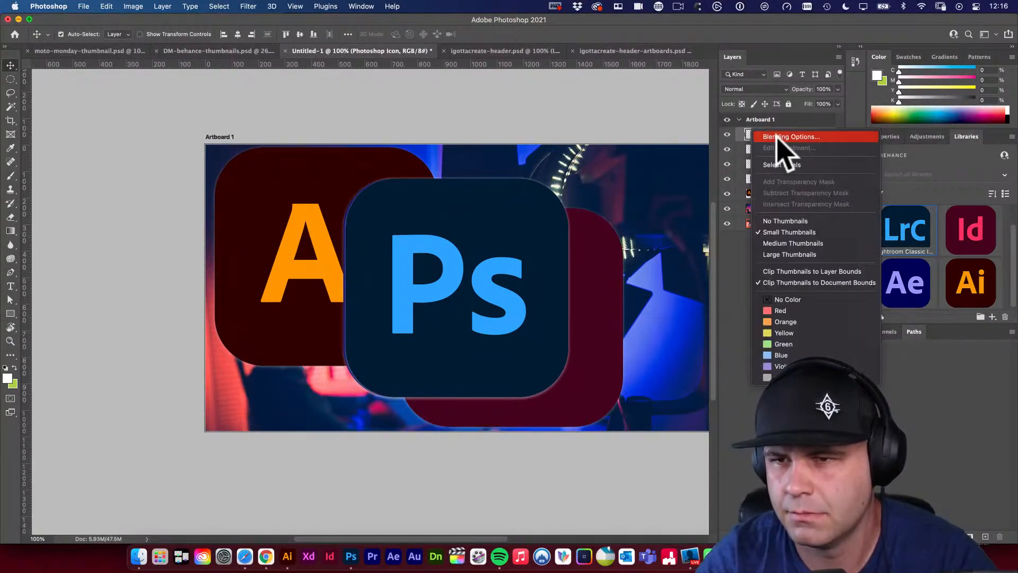
left_click(820, 119)
right_click(820, 134)
left_click(867, 179)
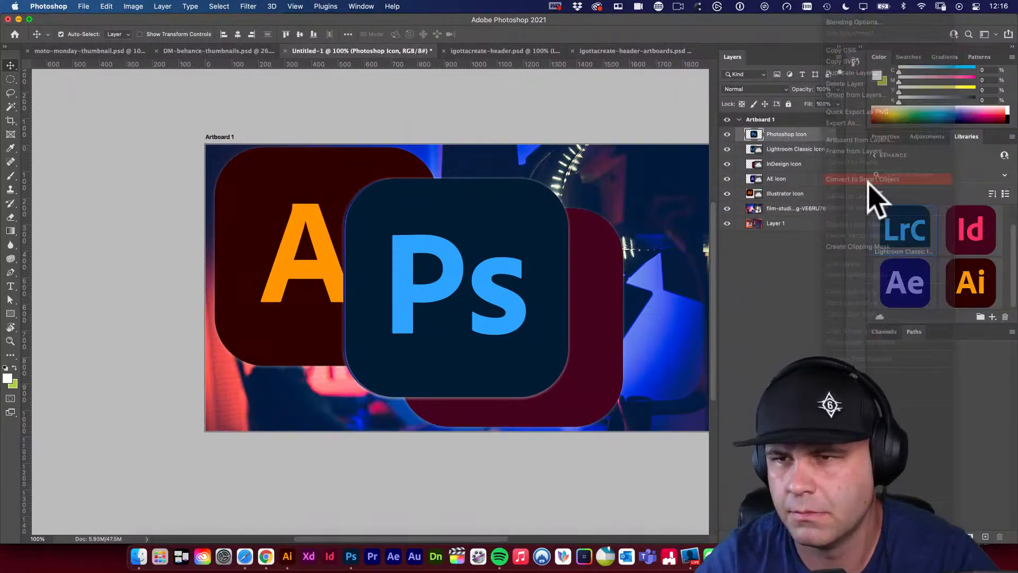
left_click_drag(755, 134, 488, 245)
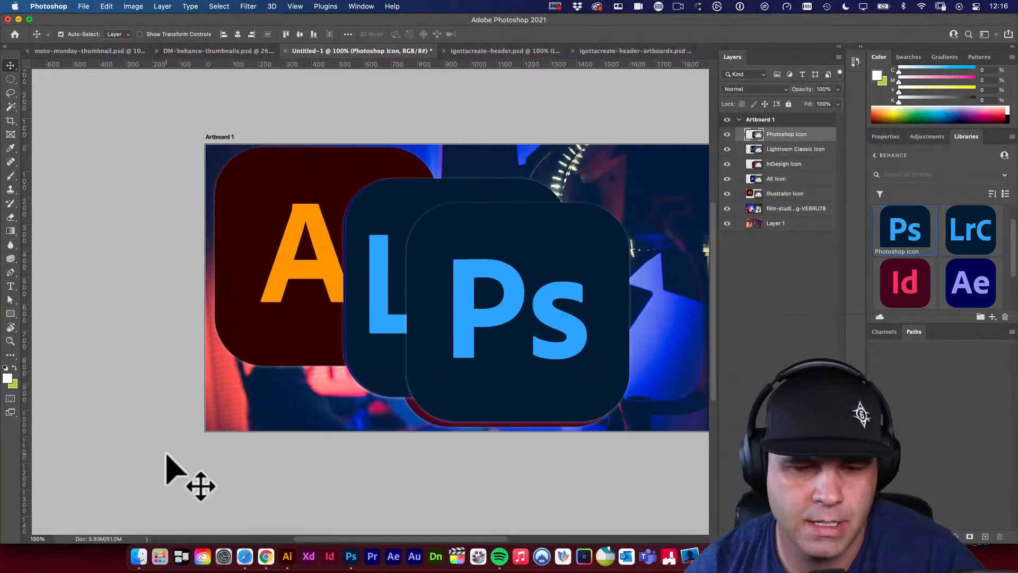
Switch to Finder, find Adobe Premiere Pro 2021.app in the Applications folder and show its file information
left_click(138, 557)
key("Left")
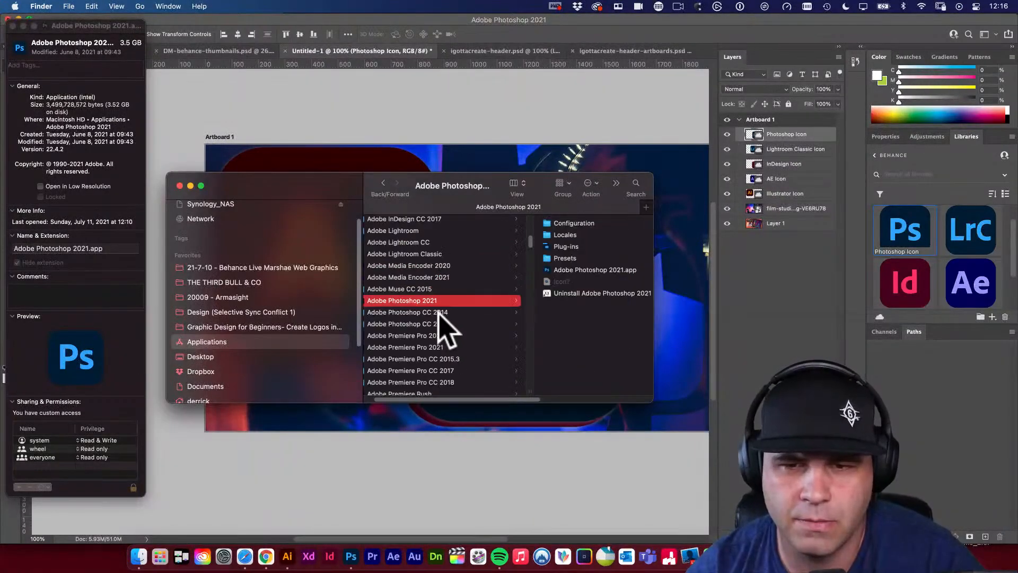
scroll(443, 330, "down", 2)
scroll(480, 339, "down", 3)
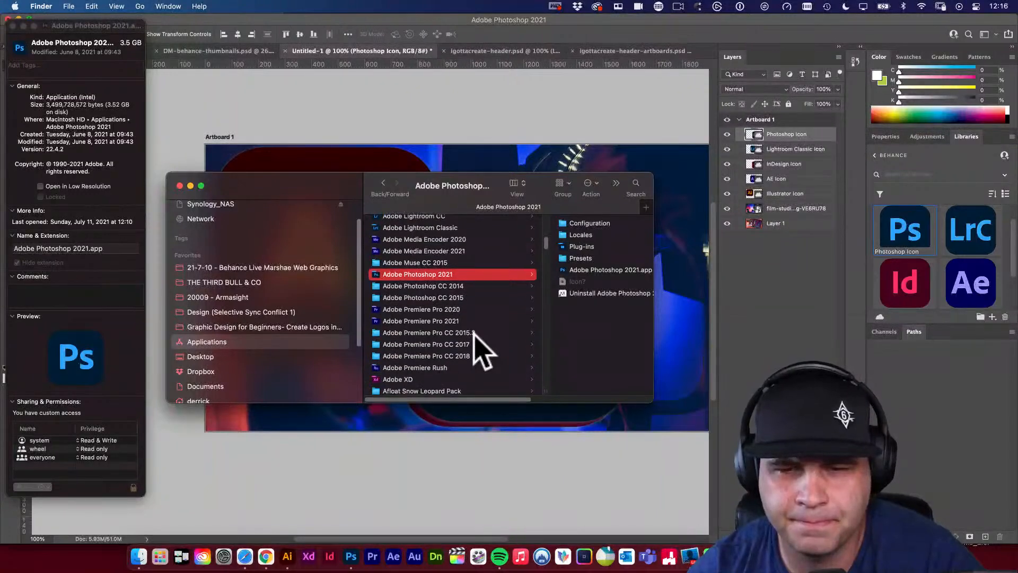
left_click(443, 292)
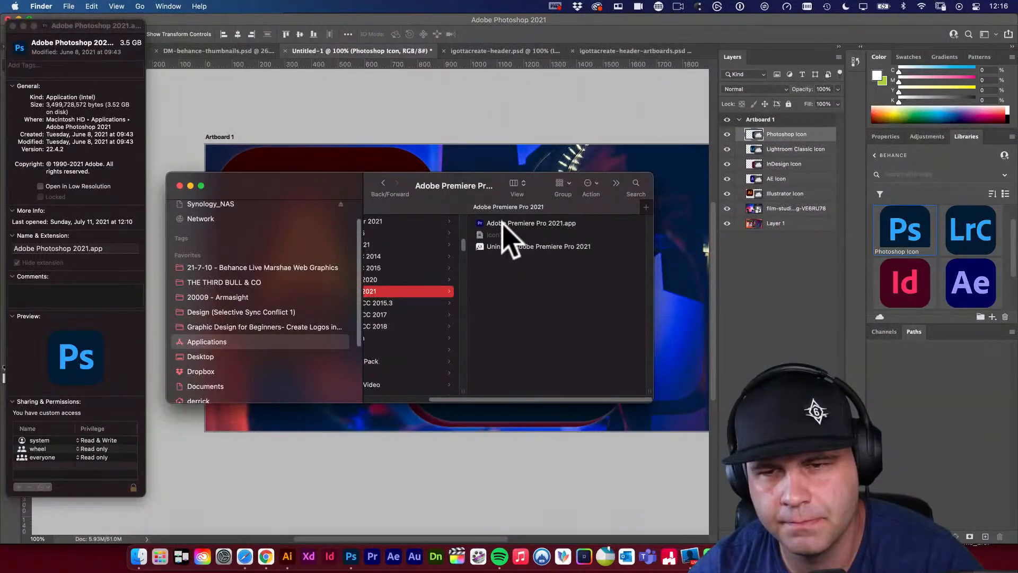
left_click(503, 223)
key("super+i")
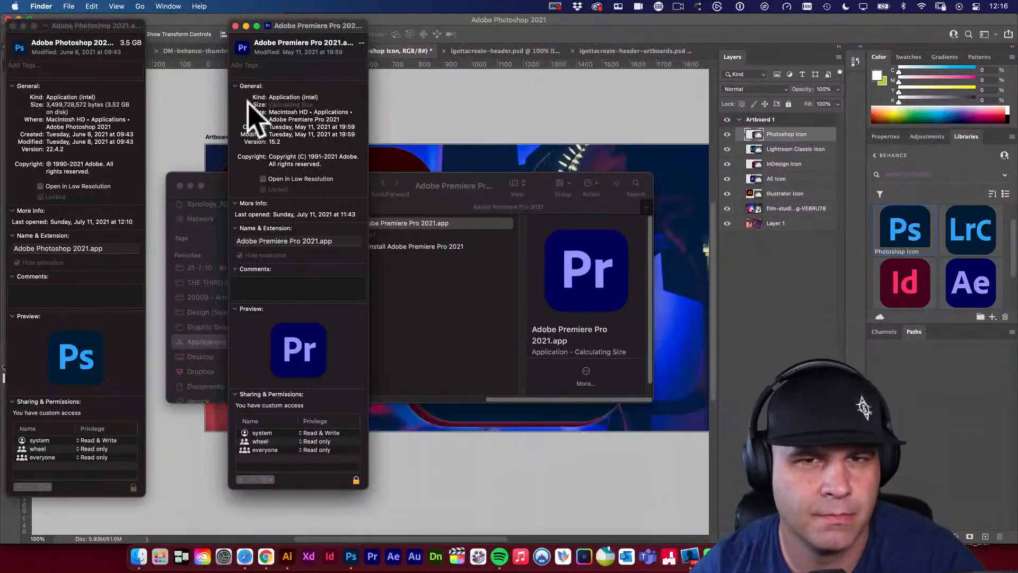
Copy the Premiere Pro app icon from its Finder file information, paste it onto Artboard 1 in Photoshop and name the layer Premiere Icon
left_click(211, 97)
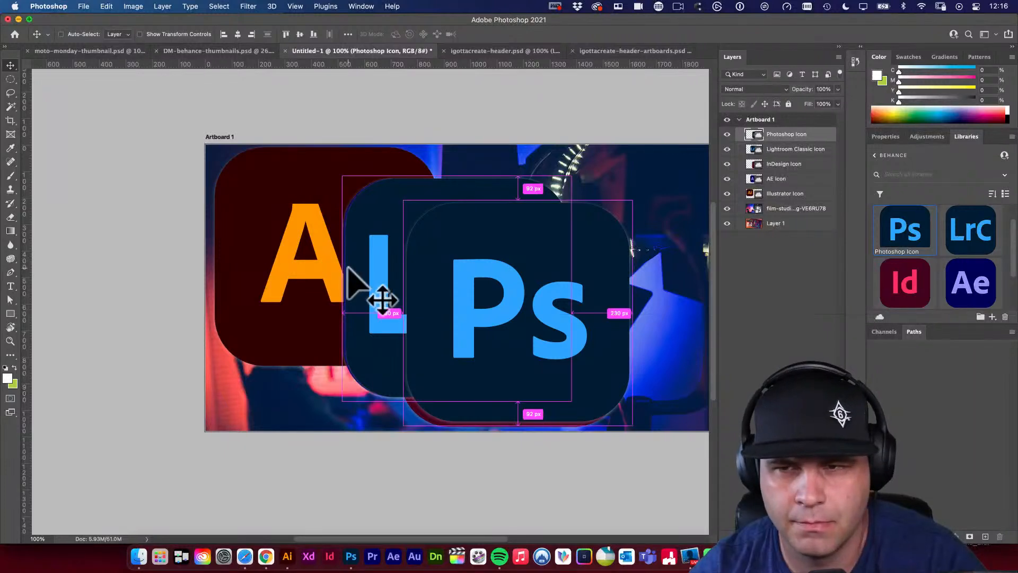
key("super+v")
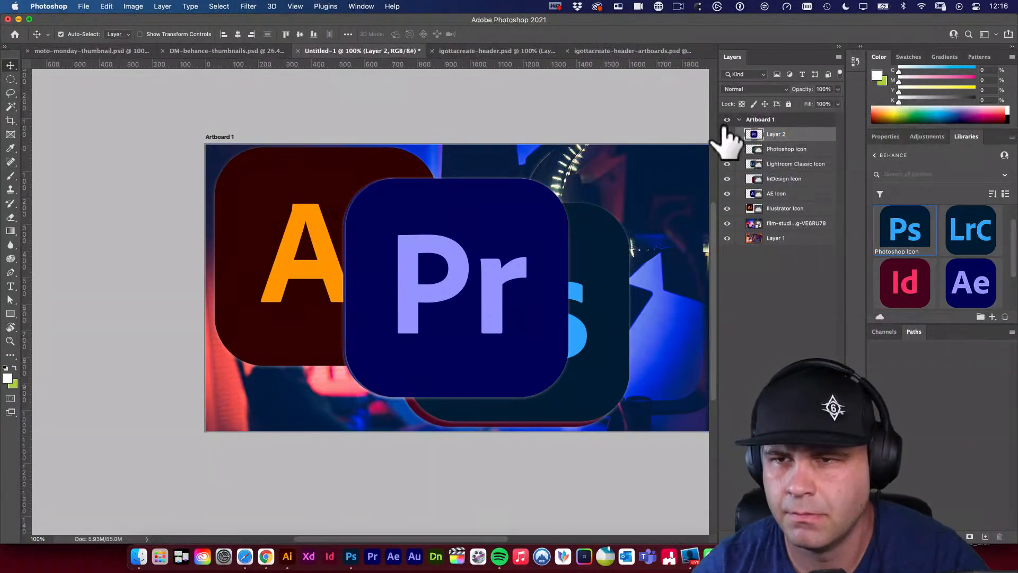
double_click(776, 134)
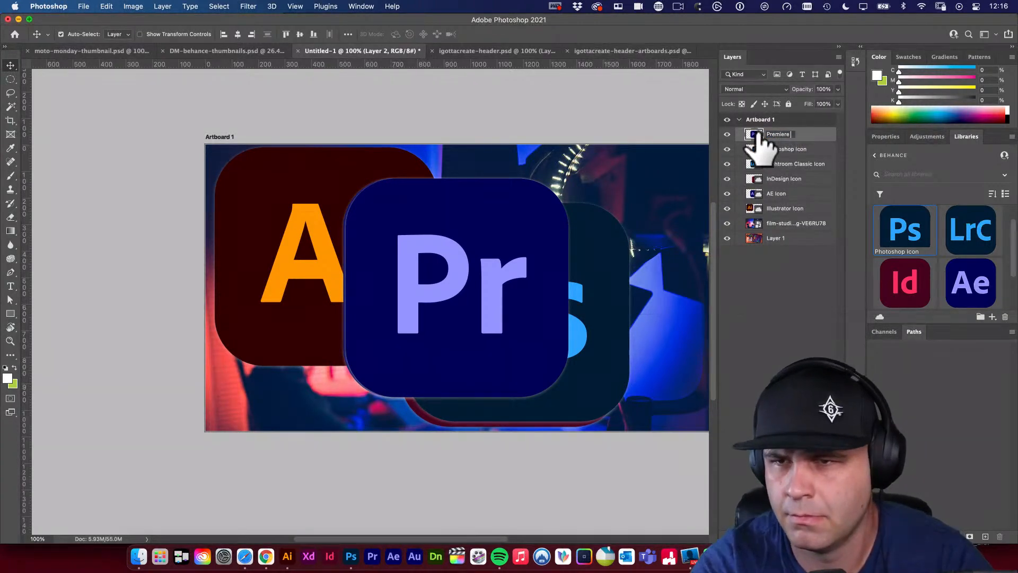
Convert the Premiere Icon layer to a smart object and add it to the Behance library
right_click(762, 131)
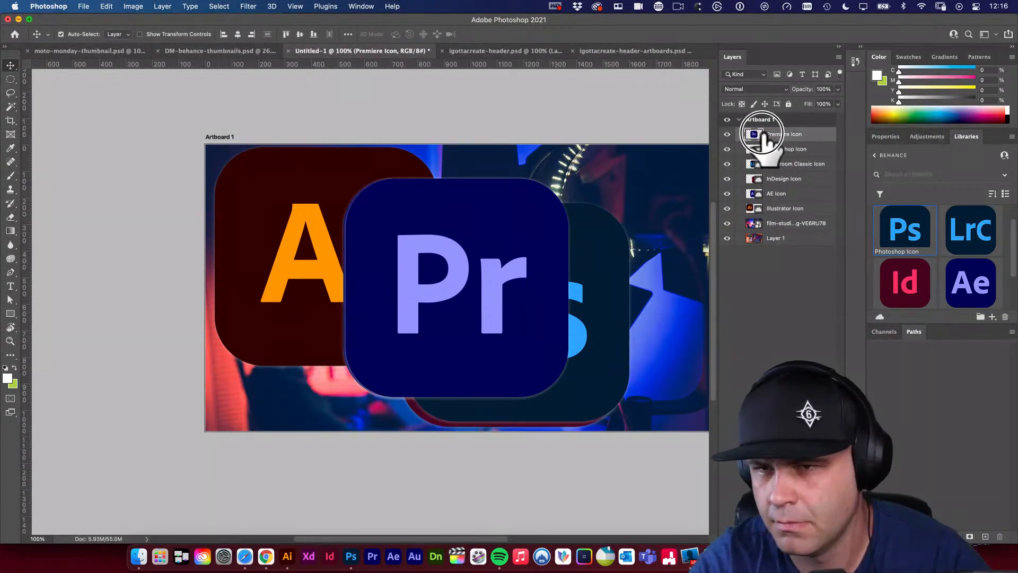
left_click(782, 128)
right_click(804, 134)
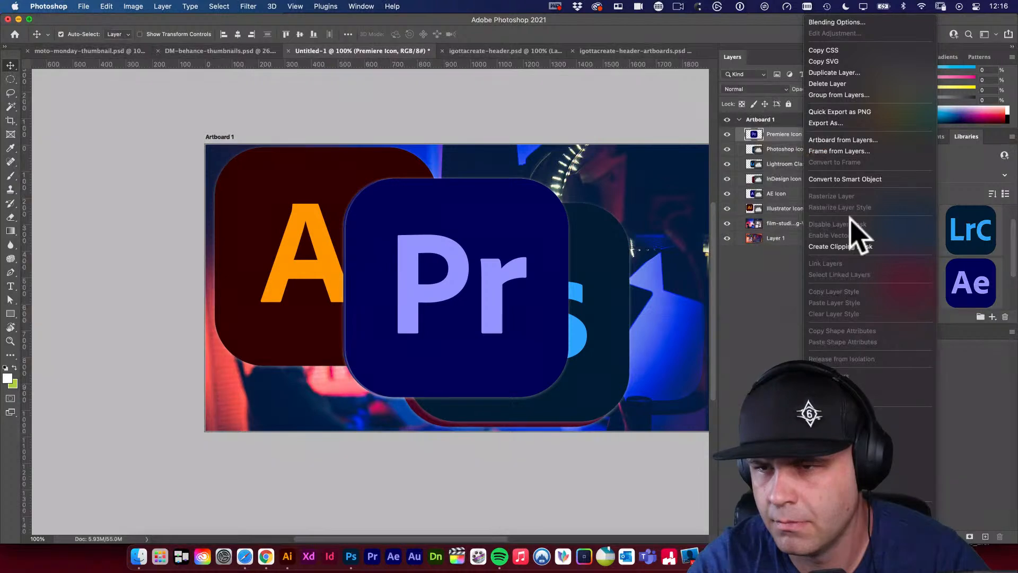
left_click(854, 179)
left_click_drag(757, 136, 909, 295)
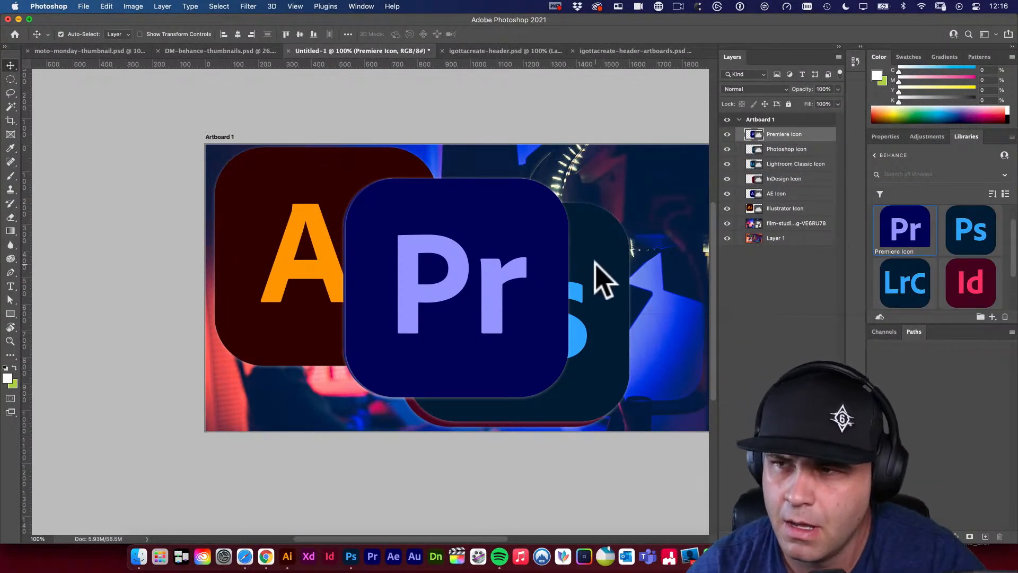
Switch to Finder, find Adobe XD.app in the Applications folder and show its file information
left_click(138, 556)
scroll(480, 350, "left", 2)
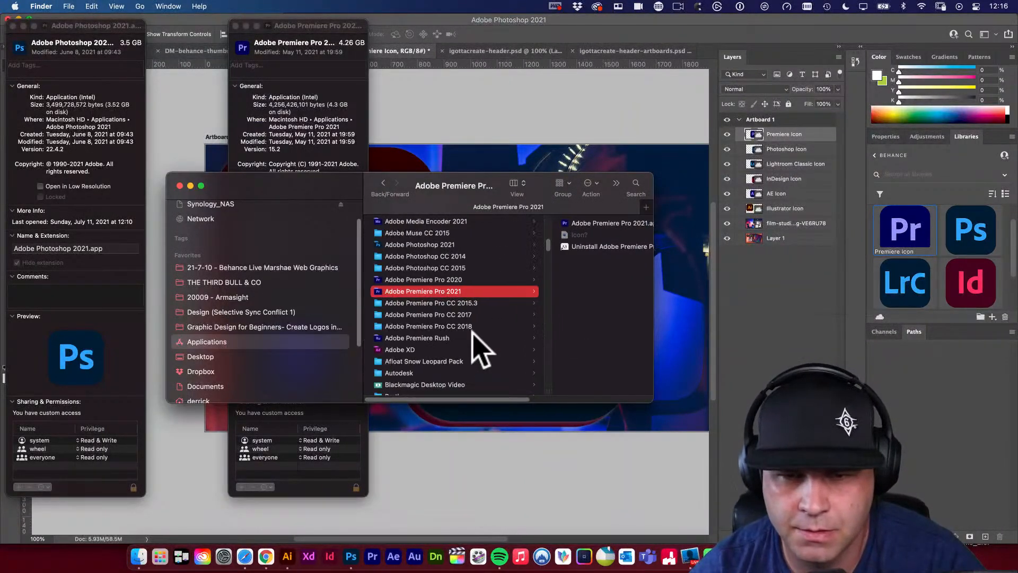
scroll(480, 350, "down", 3)
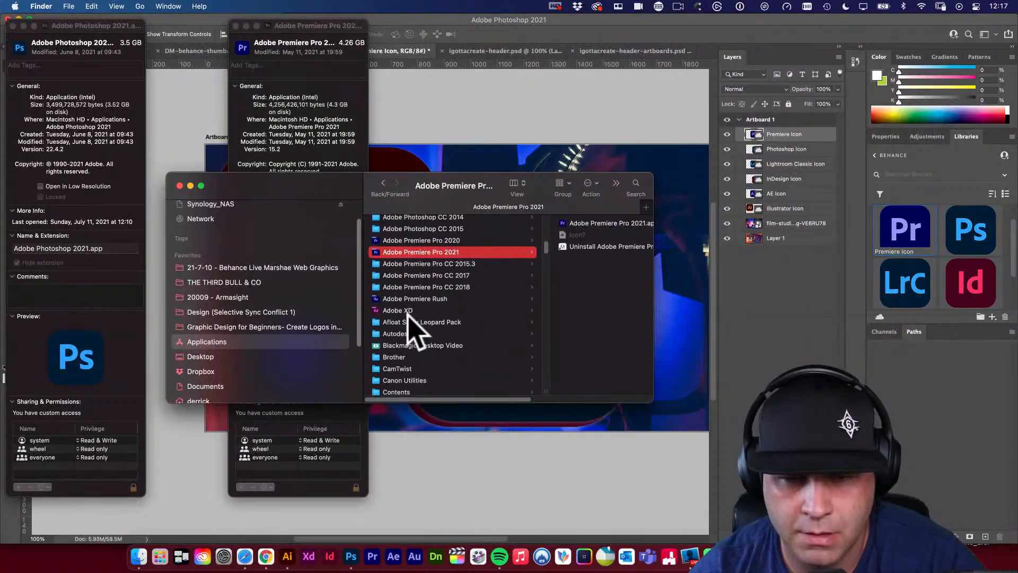
left_click(408, 311)
left_click(511, 224)
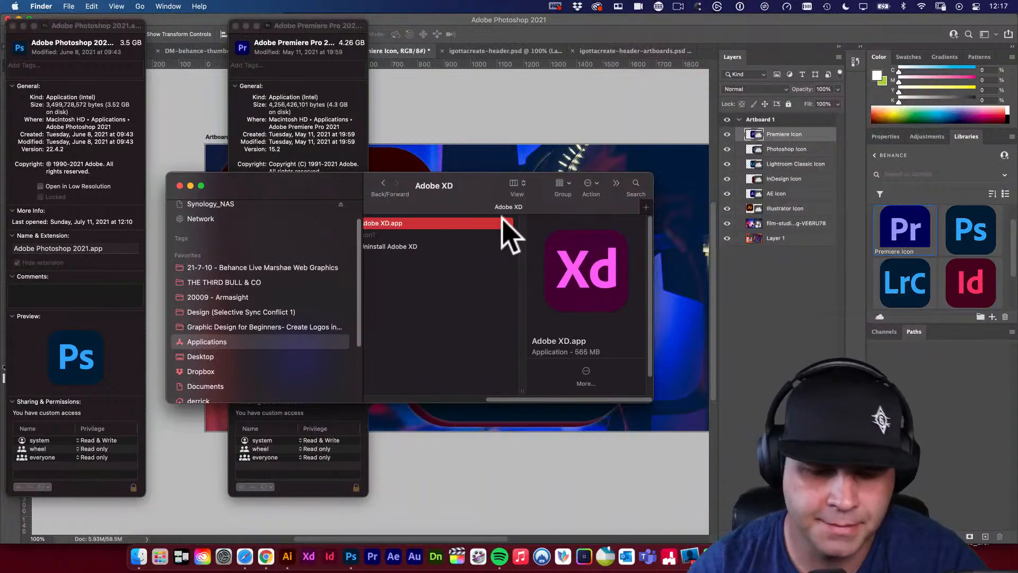
key("super+i")
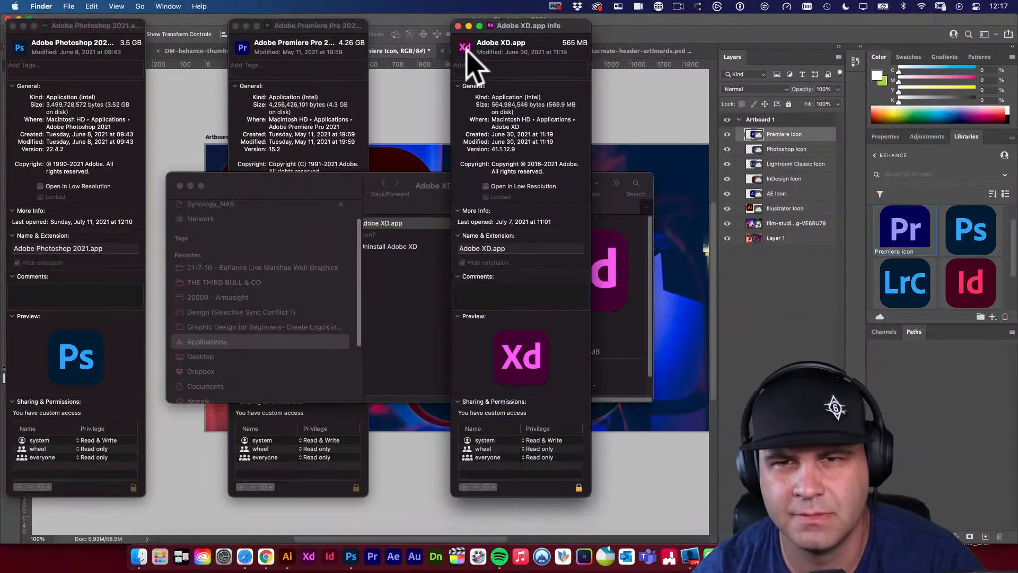
Copy the Adobe XD app icon from its Finder file information, paste it onto Artboard 1 in Photoshop and name the layer XD Icon
left_click(643, 130)
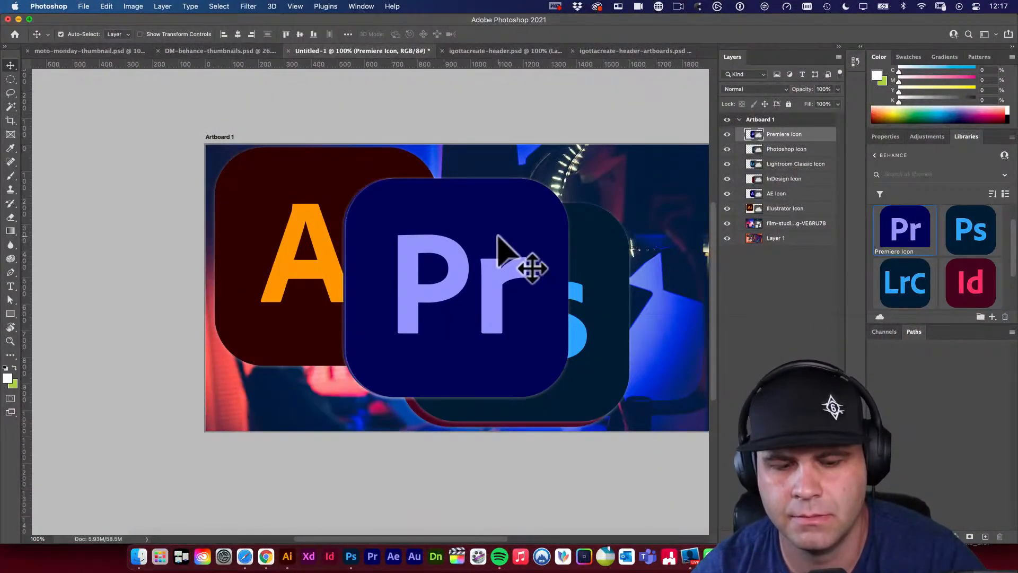
key("super+v")
double_click(772, 134)
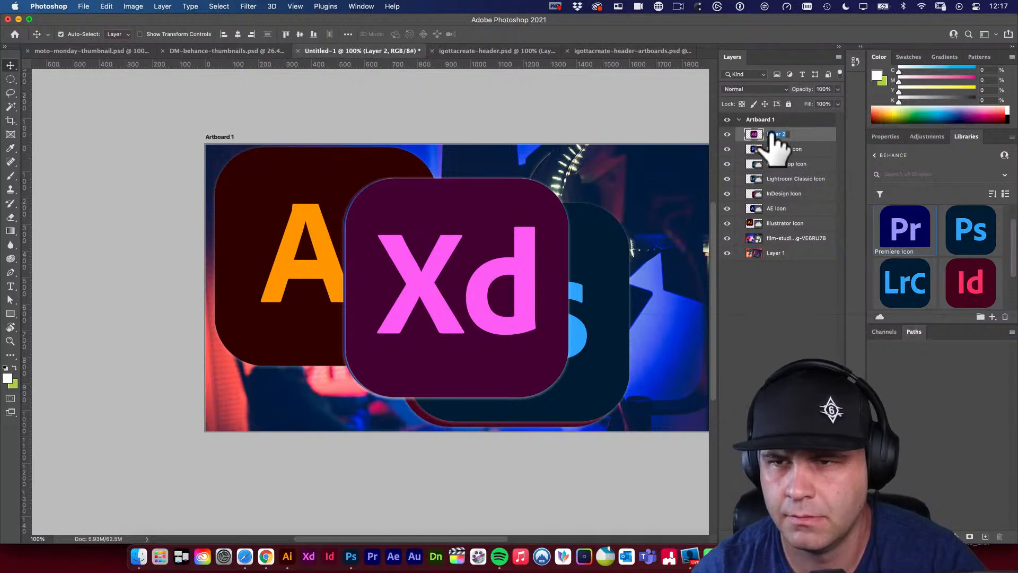
key("BackSpace")
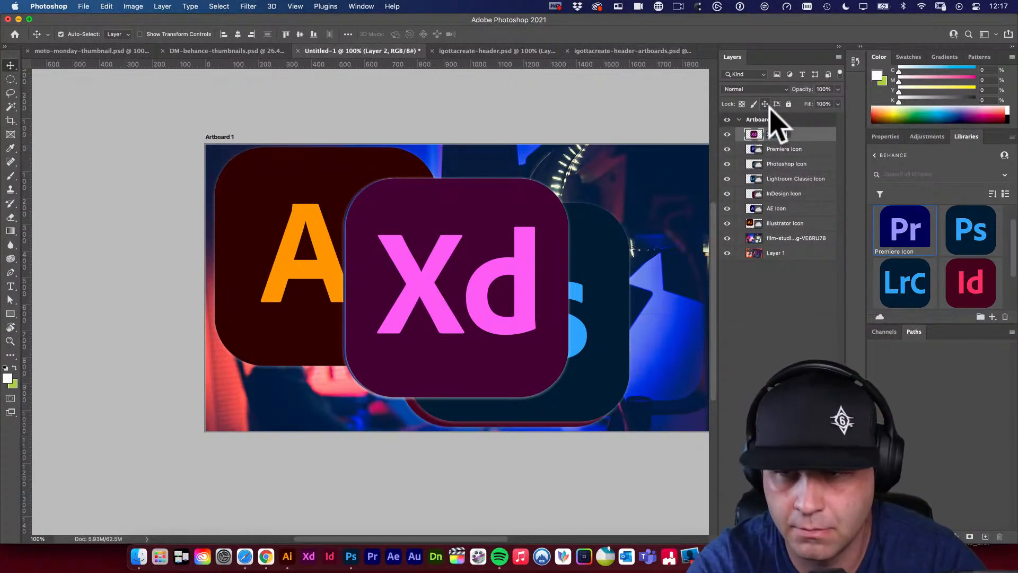
Convert the XD Icon layer to a smart object, add it to the Behance library and review the saved icons
right_click(806, 135)
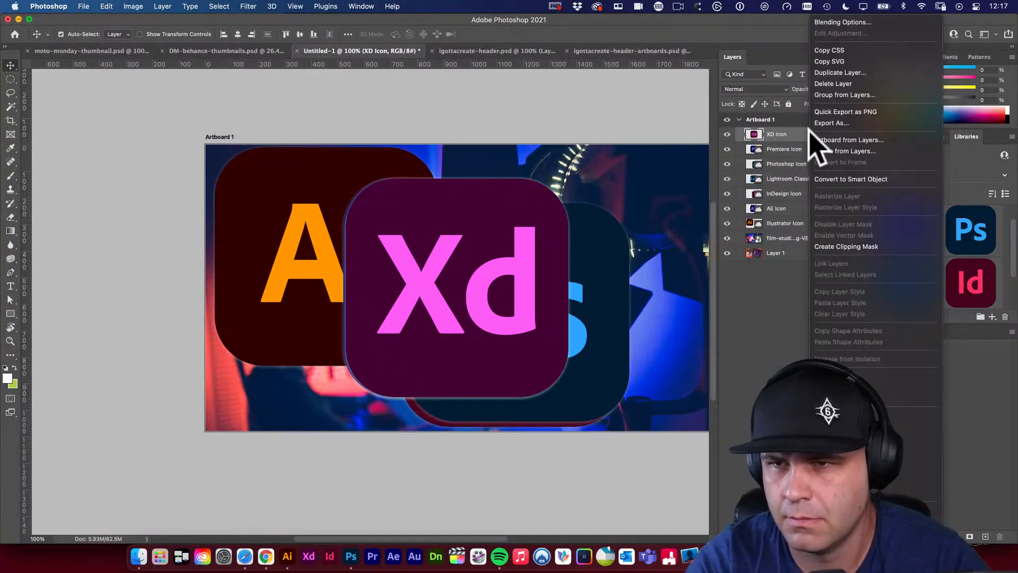
left_click(861, 197)
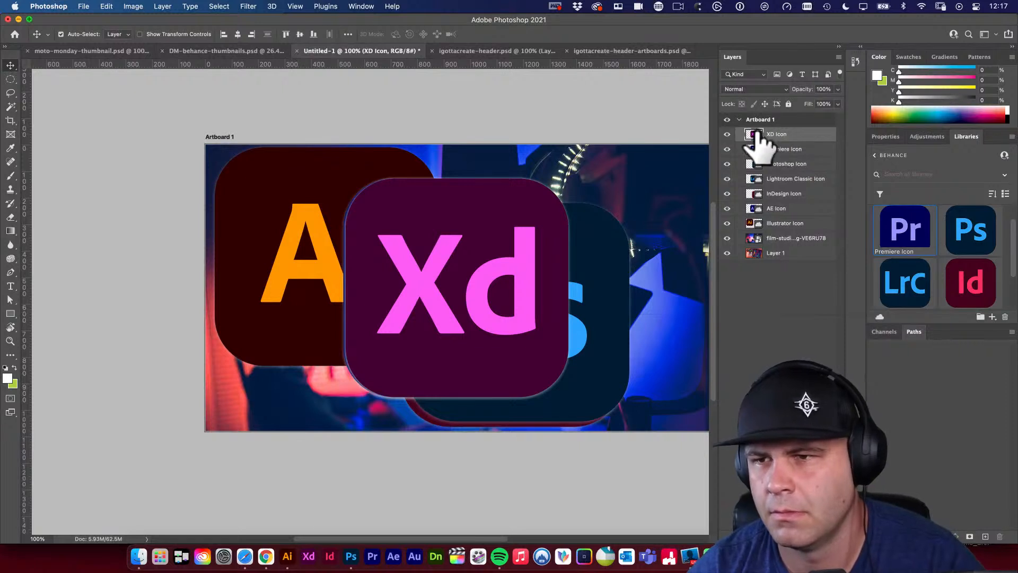
left_click_drag(759, 141, 921, 250)
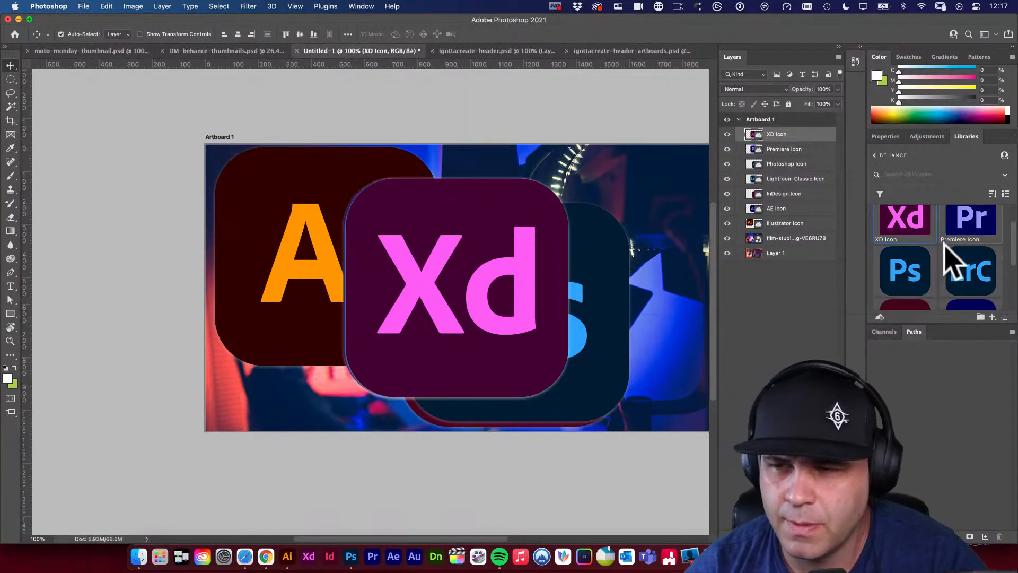
scroll(952, 263, "down", 4)
scroll(970, 271, "up", 4)
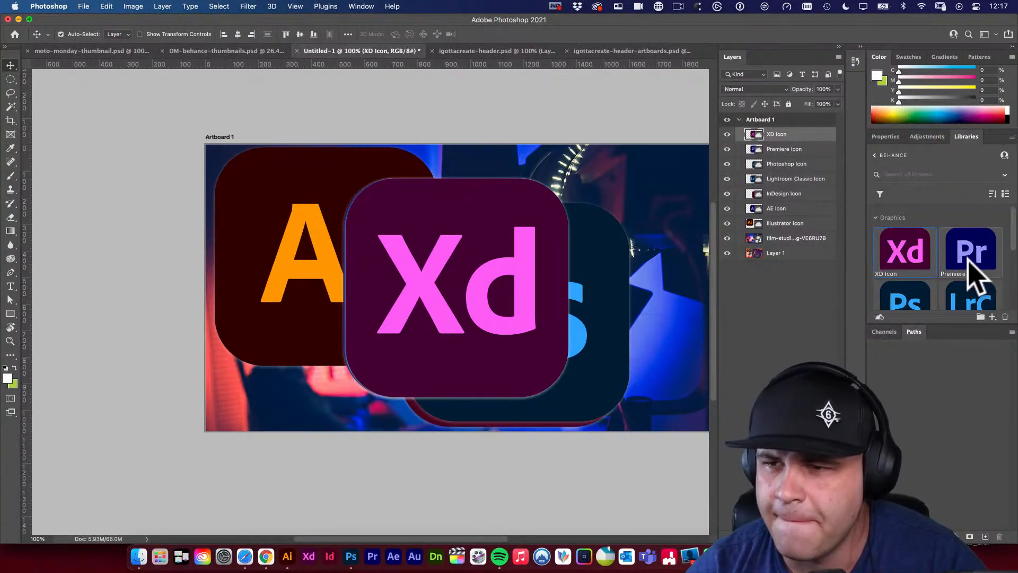
scroll(972, 272, "down", 4)
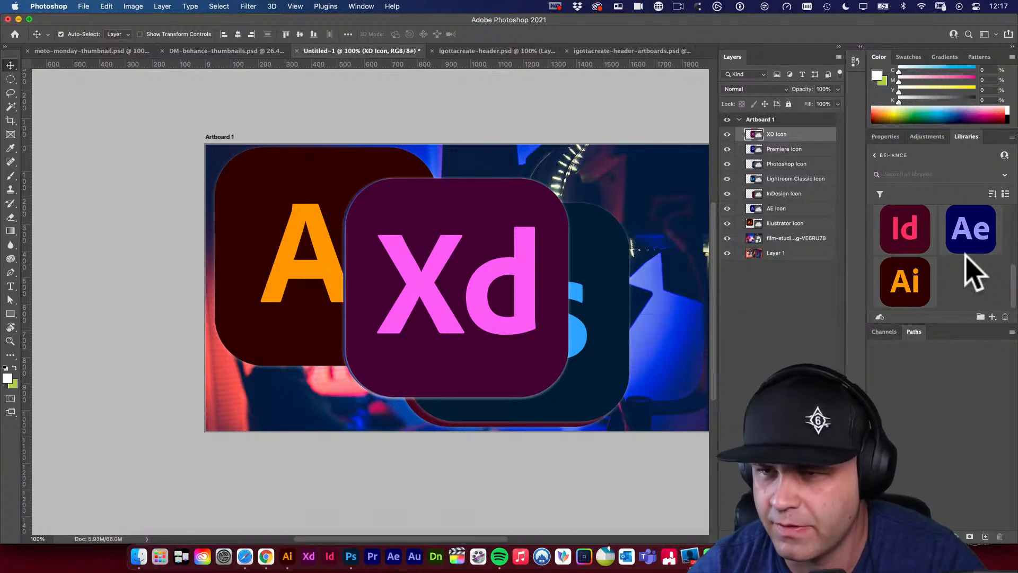
scroll(971, 268, "up", 4)
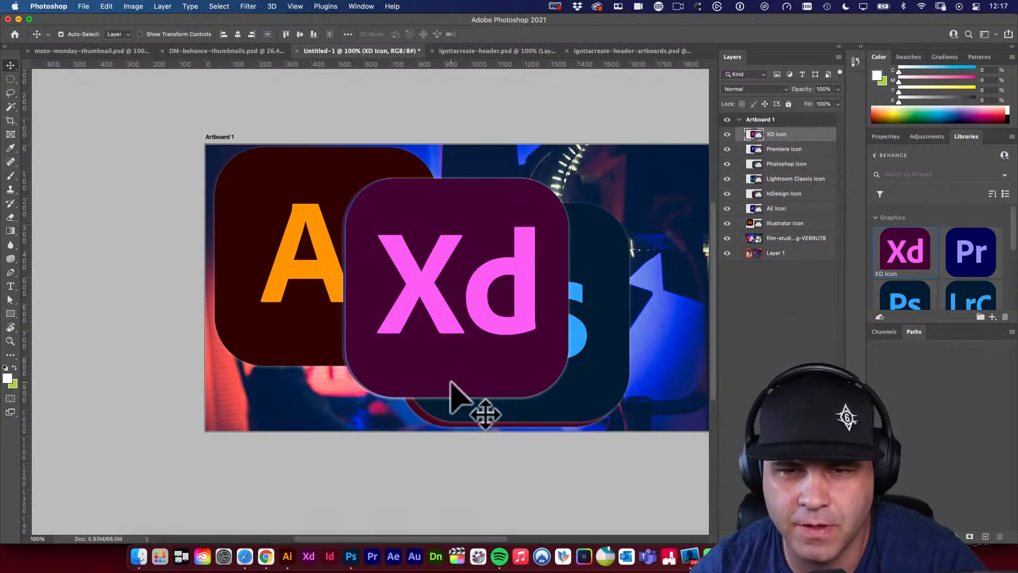
Switch to Finder and close the file information windows of Adobe XD, Premiere Pro and Photoshop
left_click(137, 557)
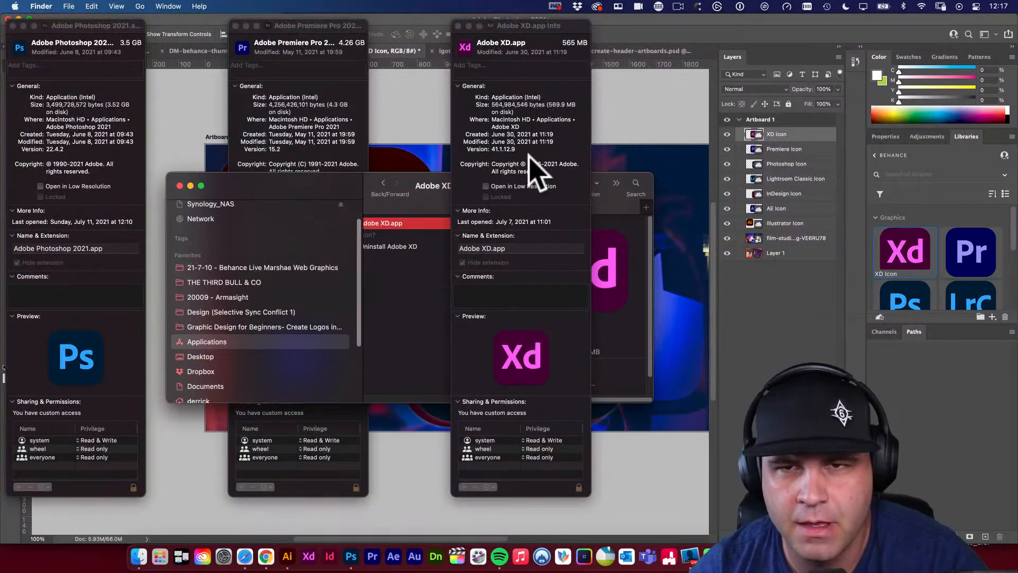
left_click(463, 26)
left_click(235, 26)
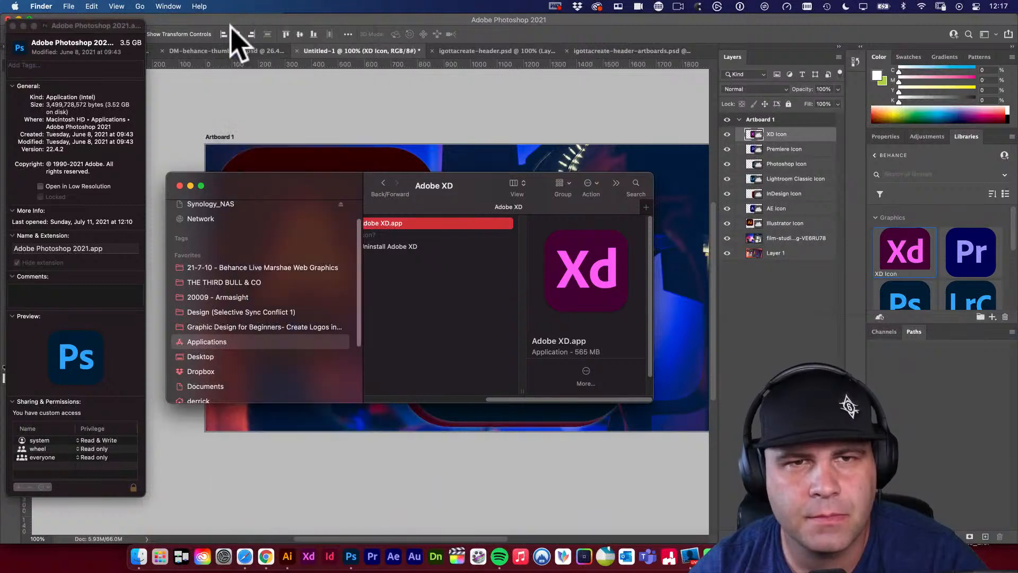
left_click(13, 26)
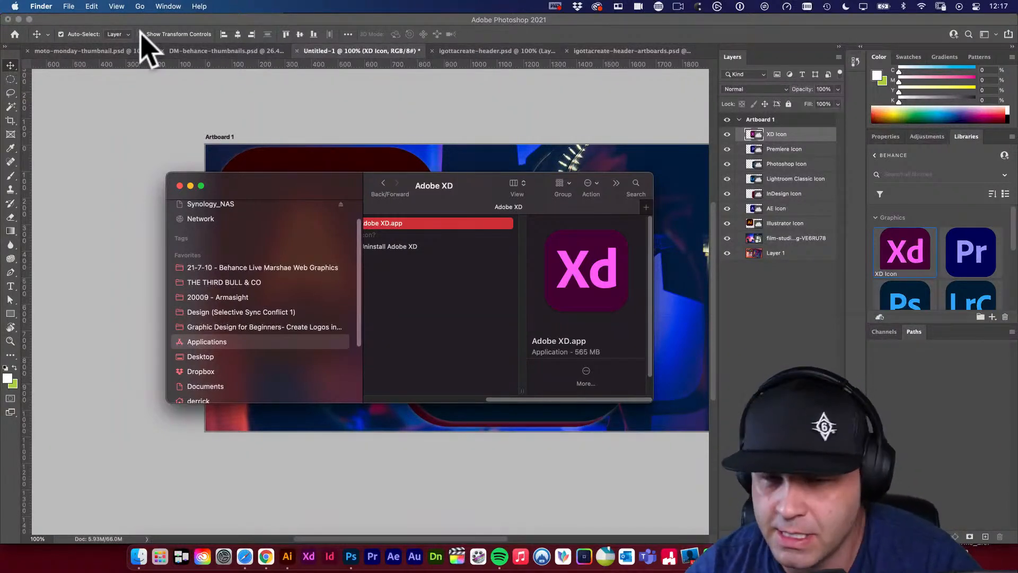
Find Adobe Dimension.app in the Applications folder and show its file information
scroll(475, 268, "left", 5)
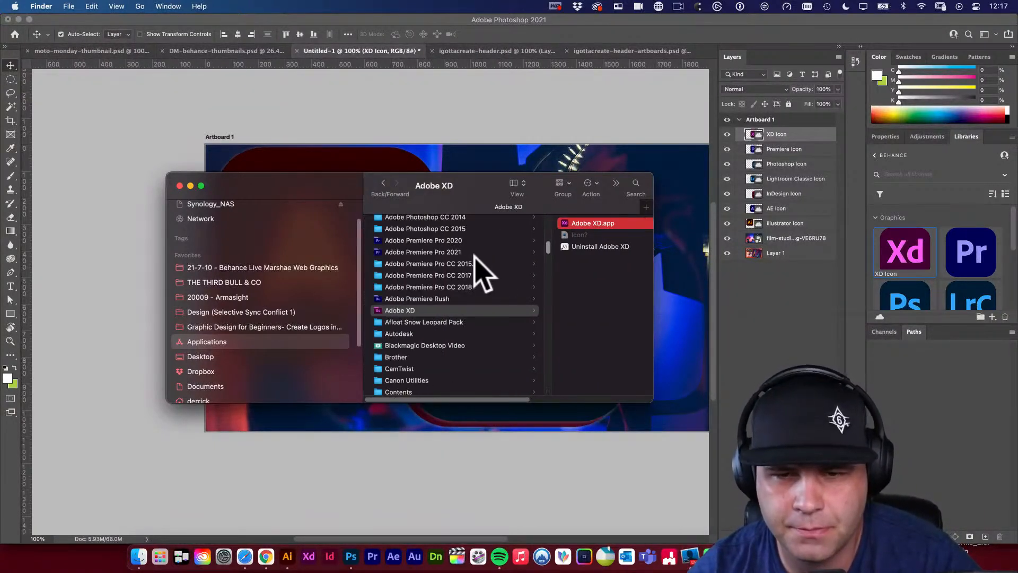
scroll(472, 276, "up", 2)
scroll(469, 297, "down", 5)
scroll(466, 287, "up", 6)
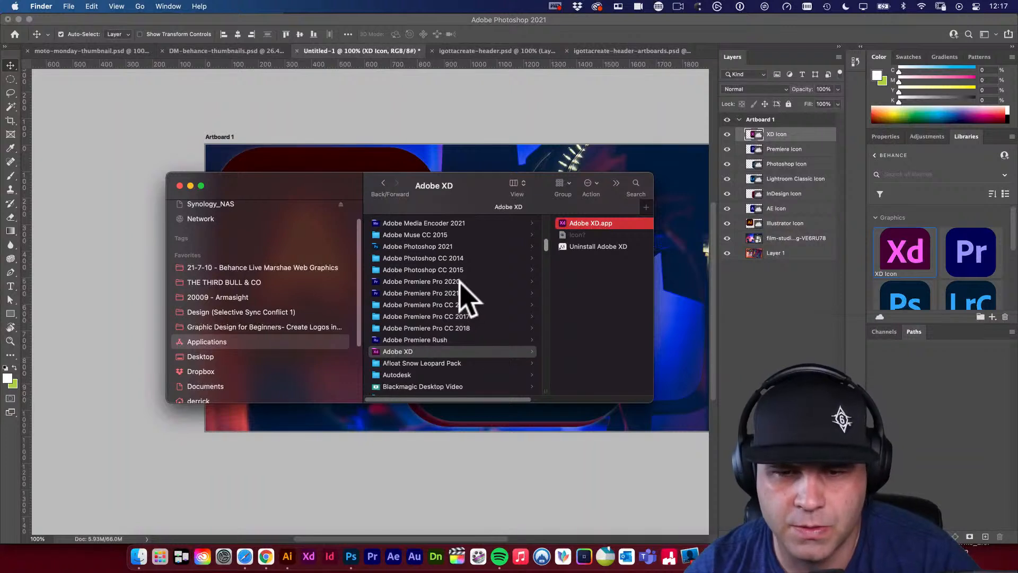
left_click_drag(296, 181, 288, 194)
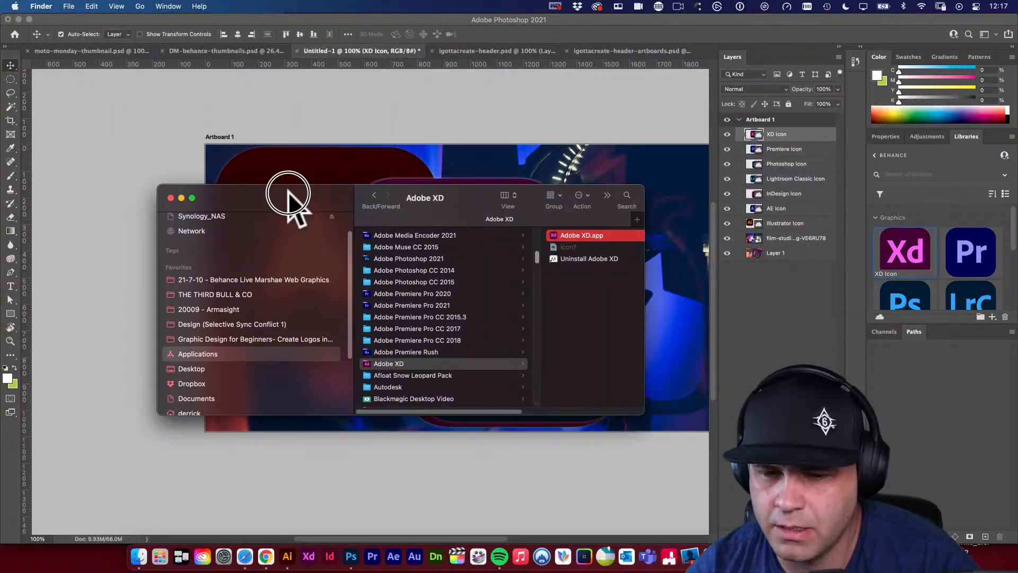
scroll(416, 361, "up", 10)
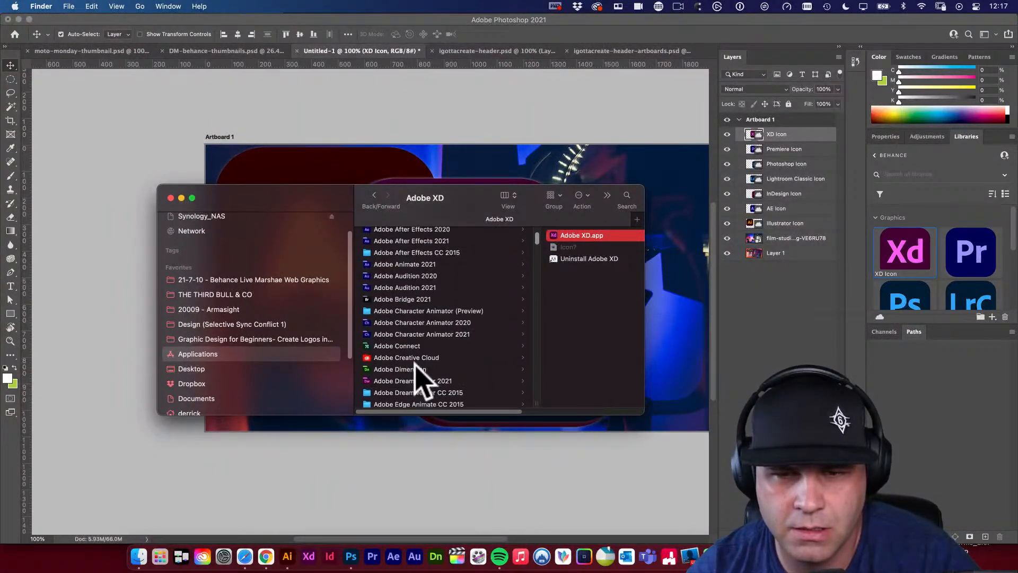
left_click(406, 371)
left_click(496, 235)
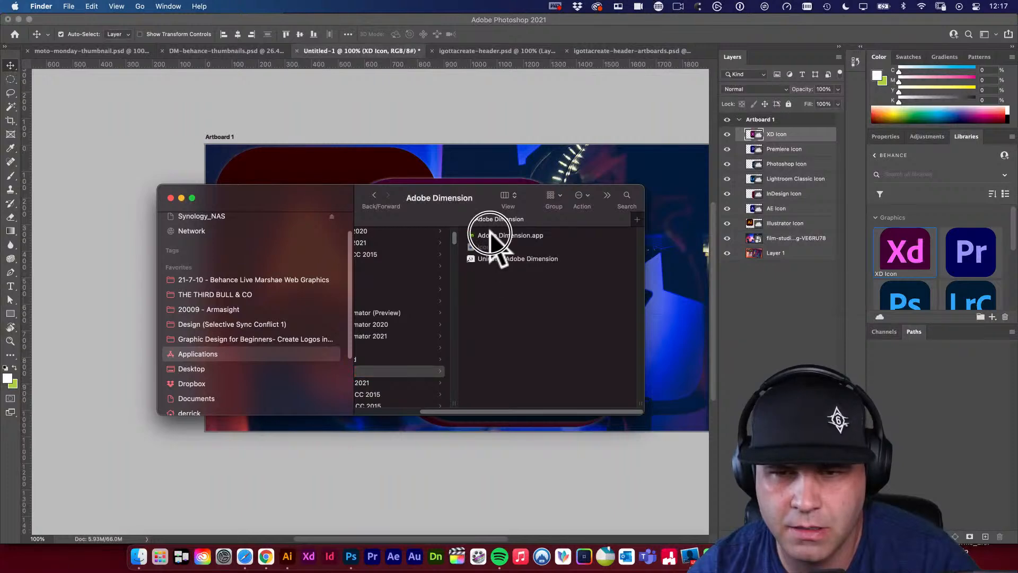
key("super+i")
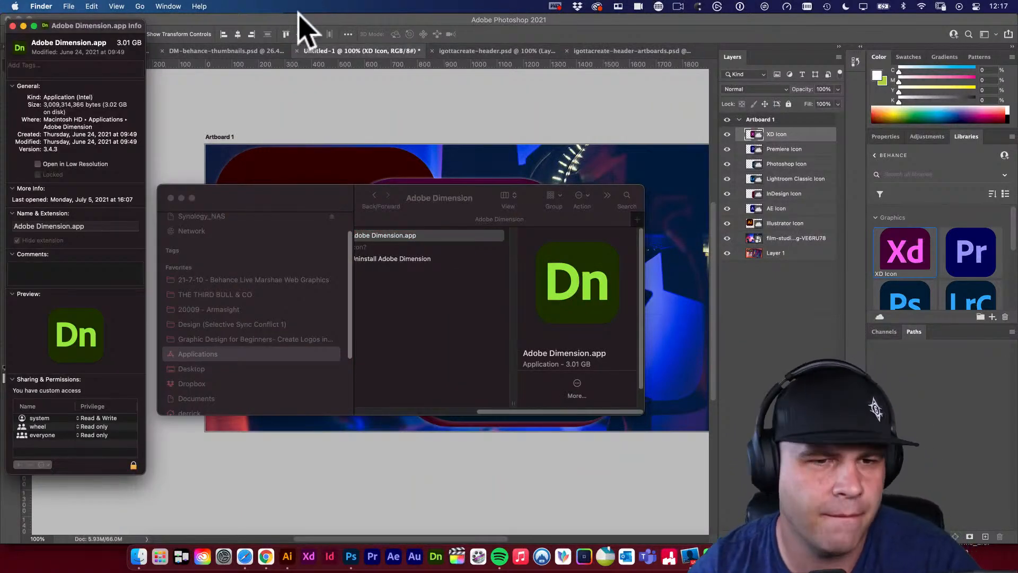
Copy the Adobe Dimension app icon from its Finder file information, paste it onto Artboard 1 in Photoshop and name the layer Dimension Icon
left_click(21, 52)
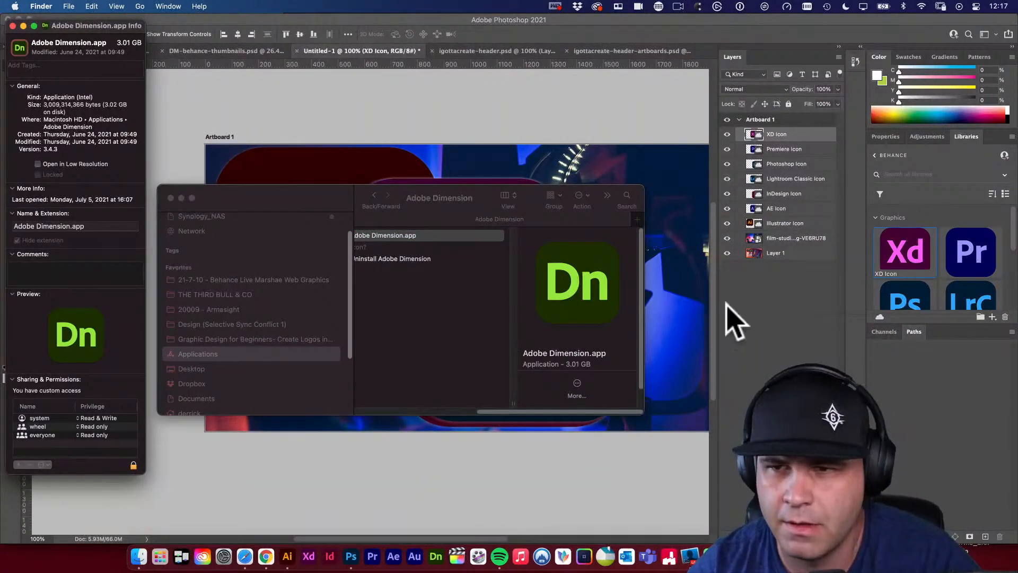
key("super+v")
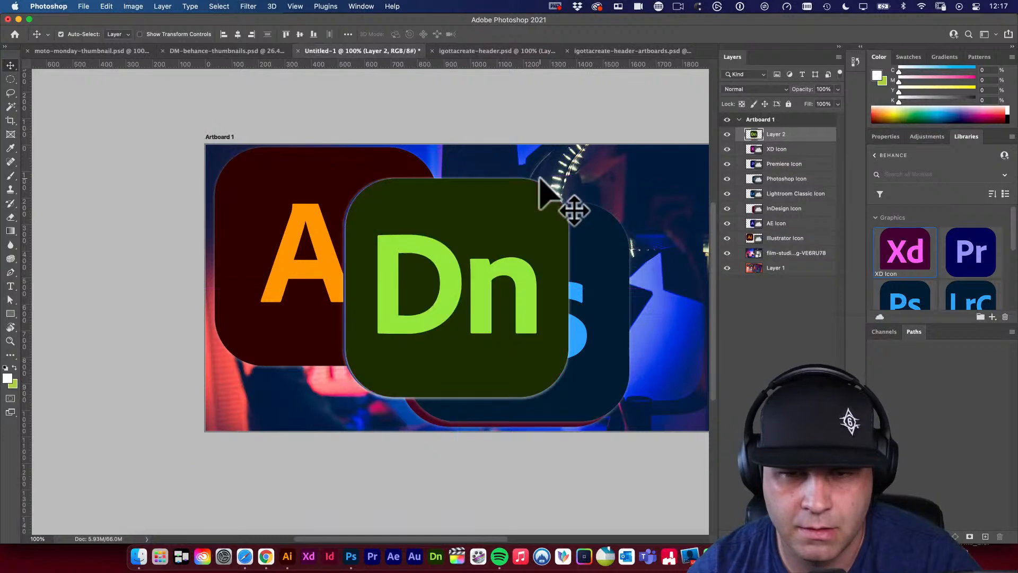
double_click(776, 134)
type("Dimension Icon")
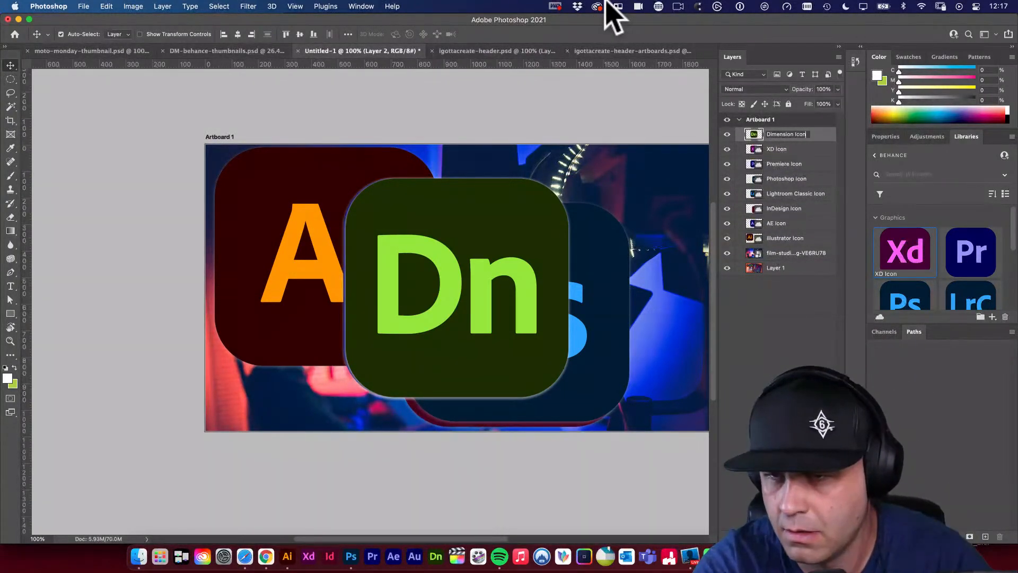
key("Return")
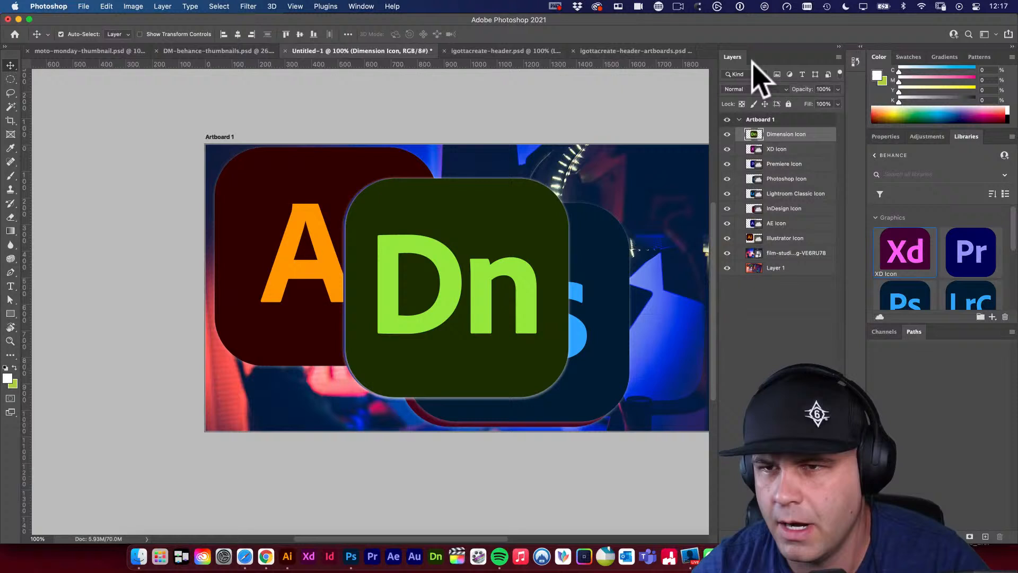
Convert the Dimension Icon layer to a smart object and add it to the Behance library
right_click(823, 136)
left_click(854, 178)
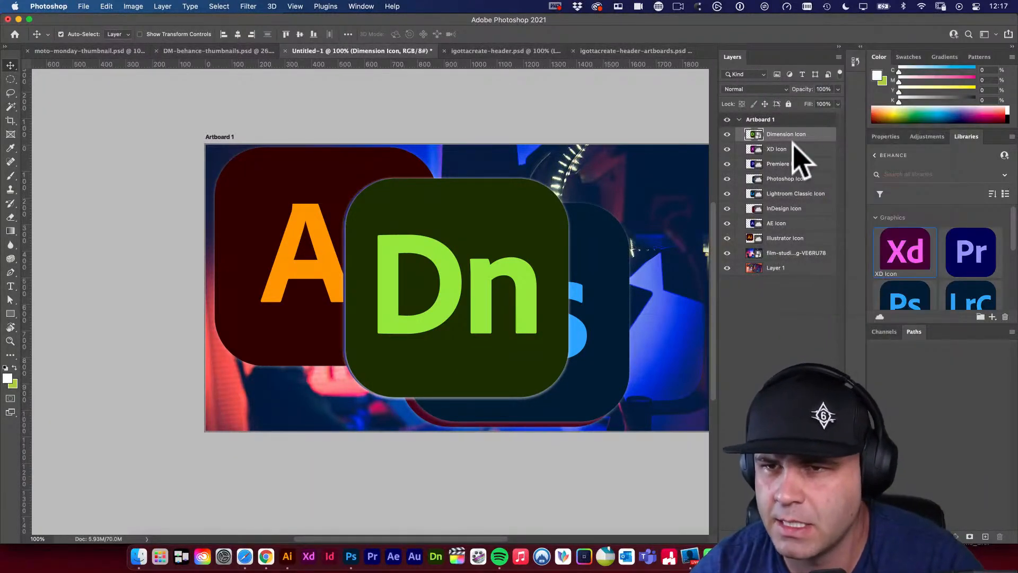
left_click_drag(788, 139, 950, 276)
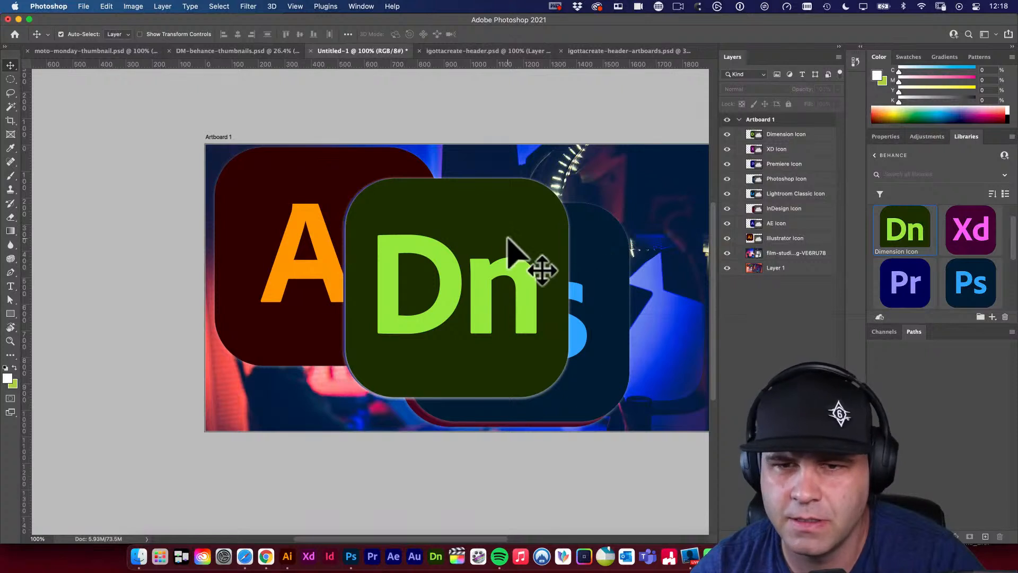
Delete the Dimension, XD, Premiere, Lightroom Classic, InDesign and AE icon layers from Artboard 1 and move the Photoshop icon slightly upward
left_click_drag(508, 233, 431, 259)
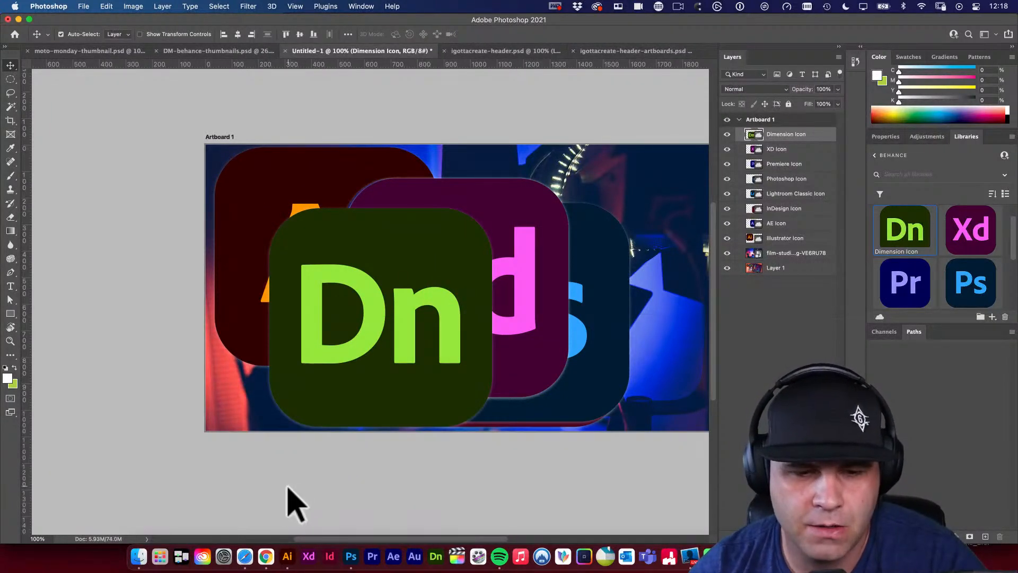
left_click_drag(377, 393, 368, 384)
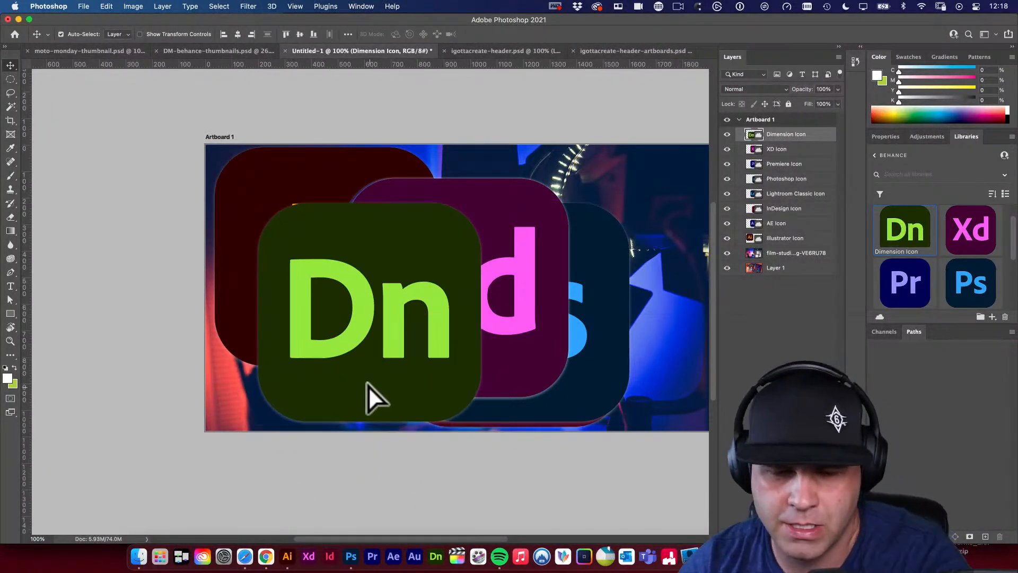
left_click(794, 165, "shift")
left_click(794, 195, "super")
left_click(794, 210, "super")
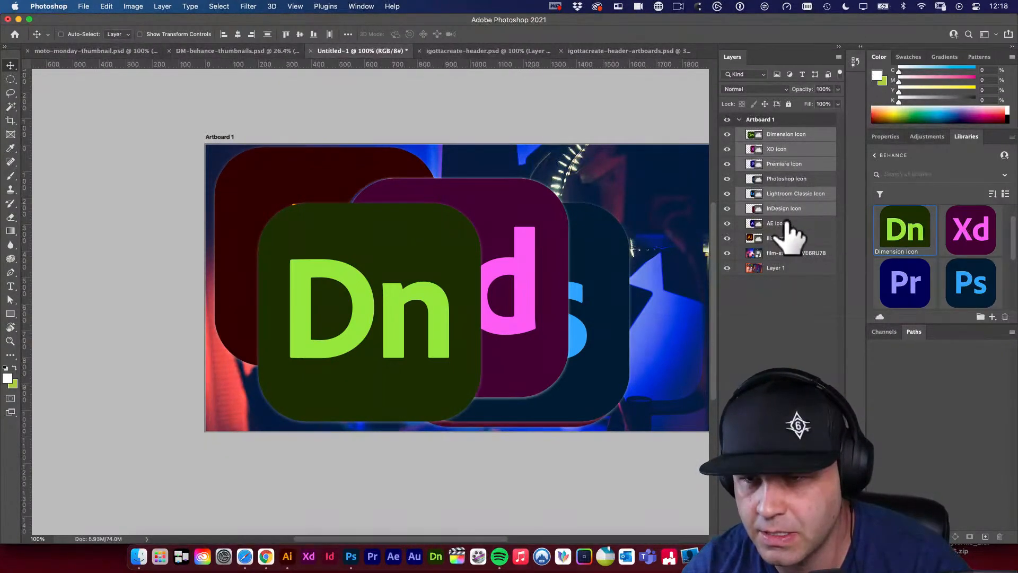
key("Delete")
left_click_drag(528, 278, 527, 264)
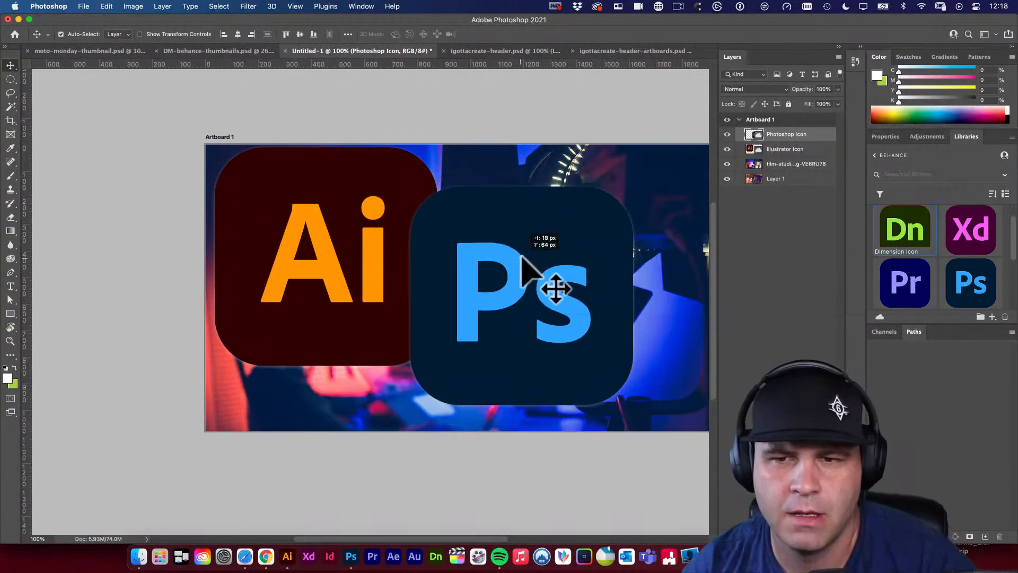
left_click(334, 240)
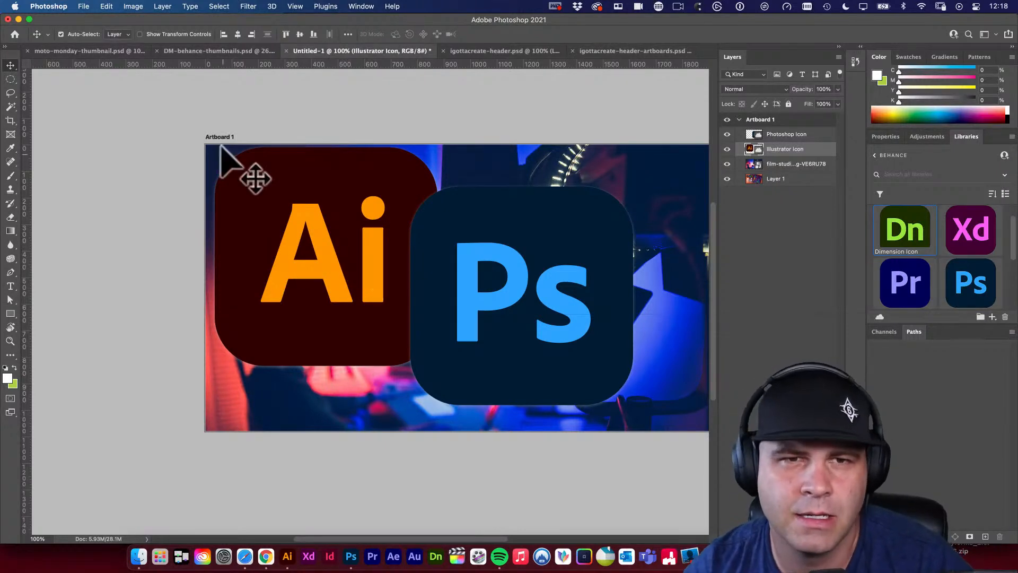
Copy the layer style of the PS Icon layer on artboard Photoshop copy 17 in DM-behance-thumbnails.psd
left_click(217, 51)
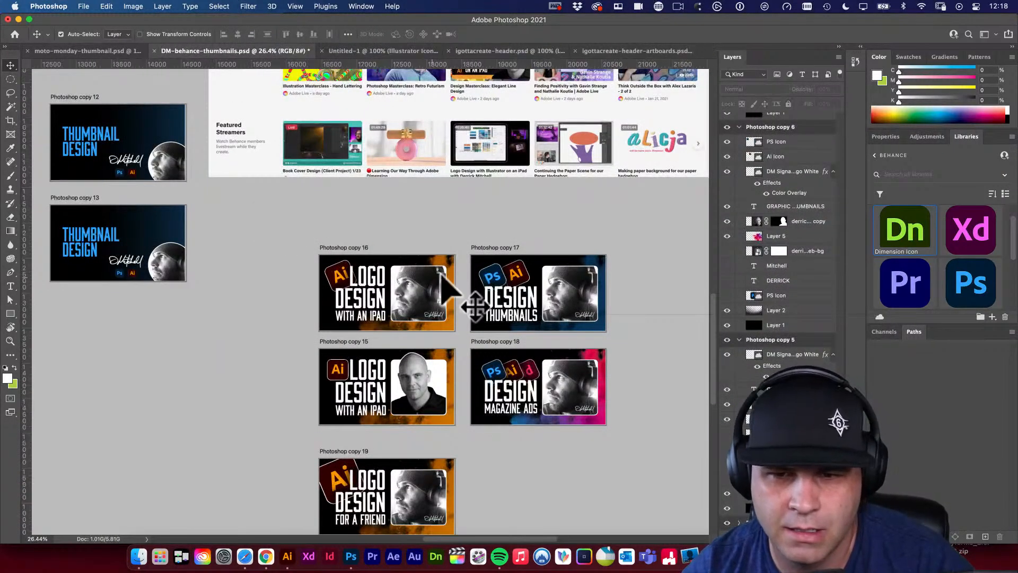
left_click(494, 273)
scroll(512, 296, "down", 3)
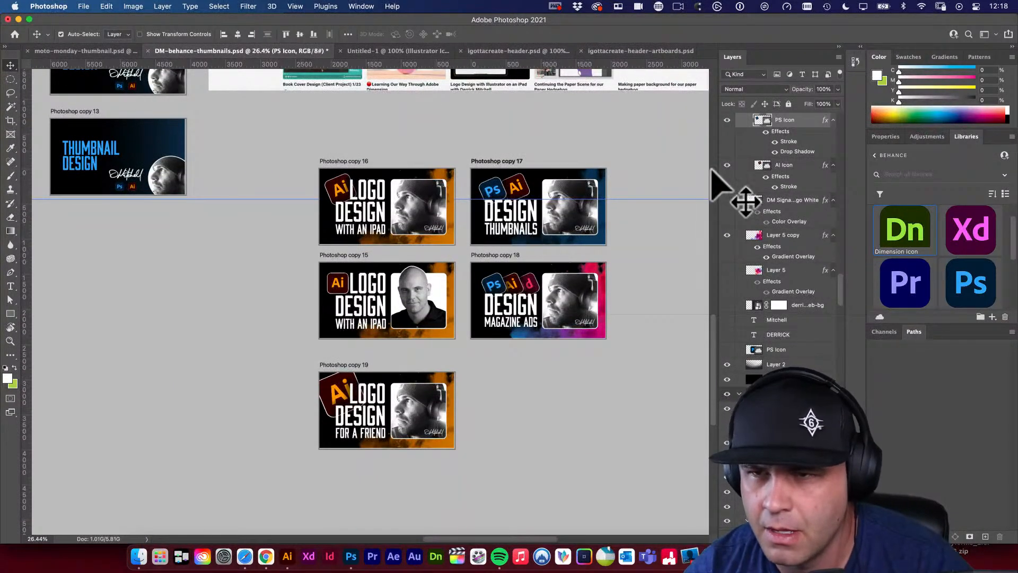
right_click(798, 120)
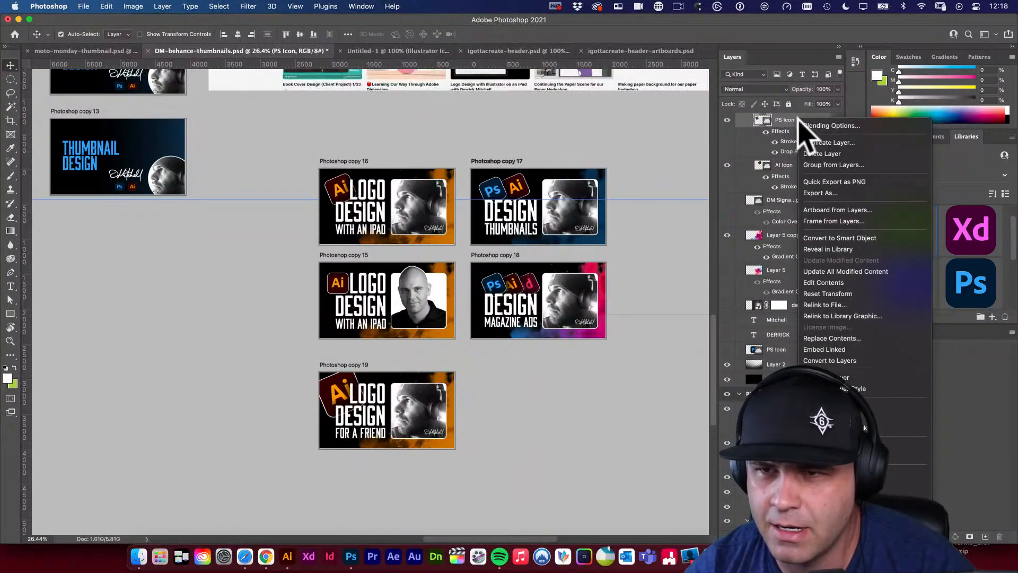
left_click(849, 473)
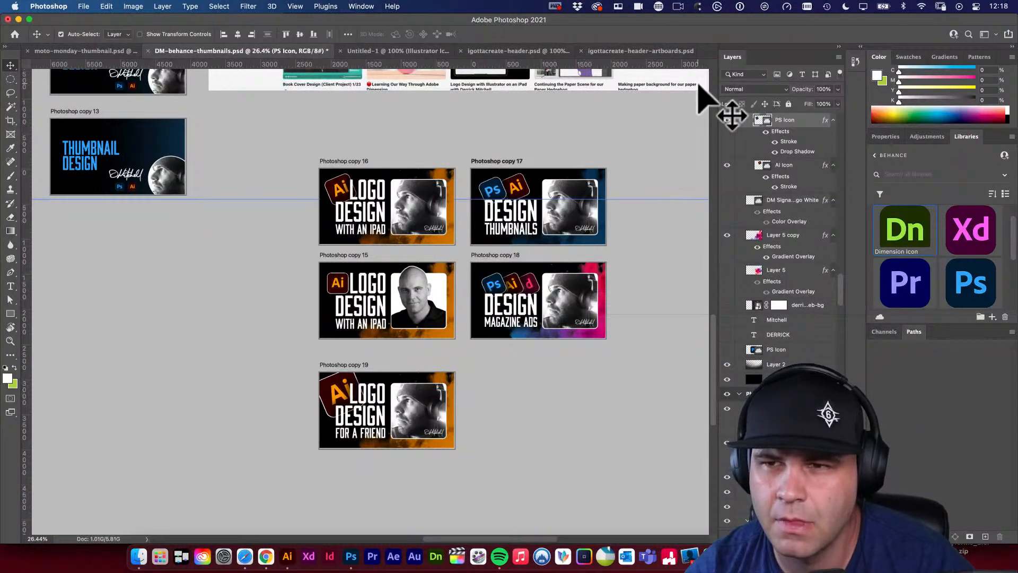
Return to the Untitled-1 document, paste the copied layer style onto the Photoshop Icon and Illustrator Icon layers and deselect them
left_click(400, 51)
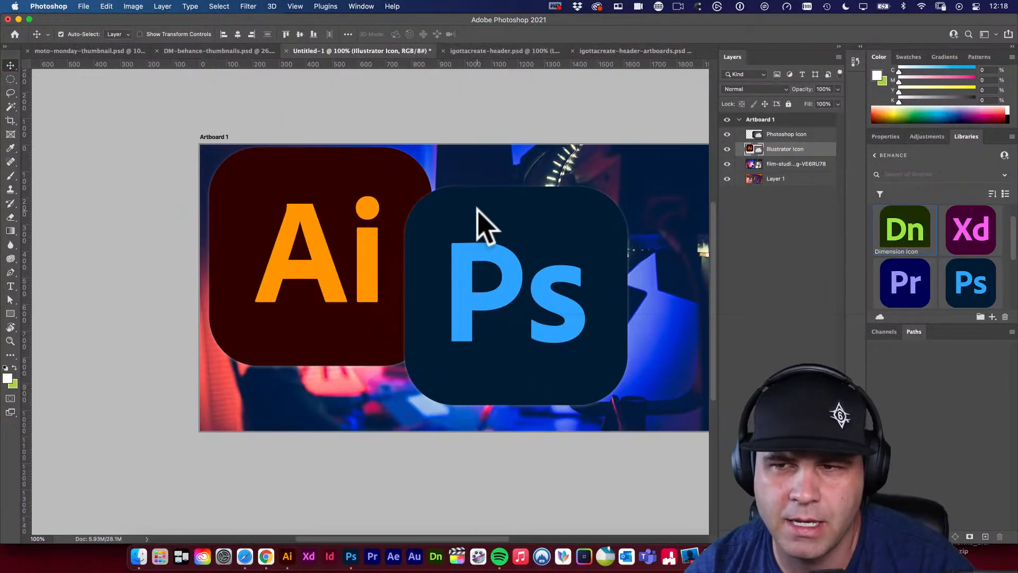
left_click(790, 137, "shift")
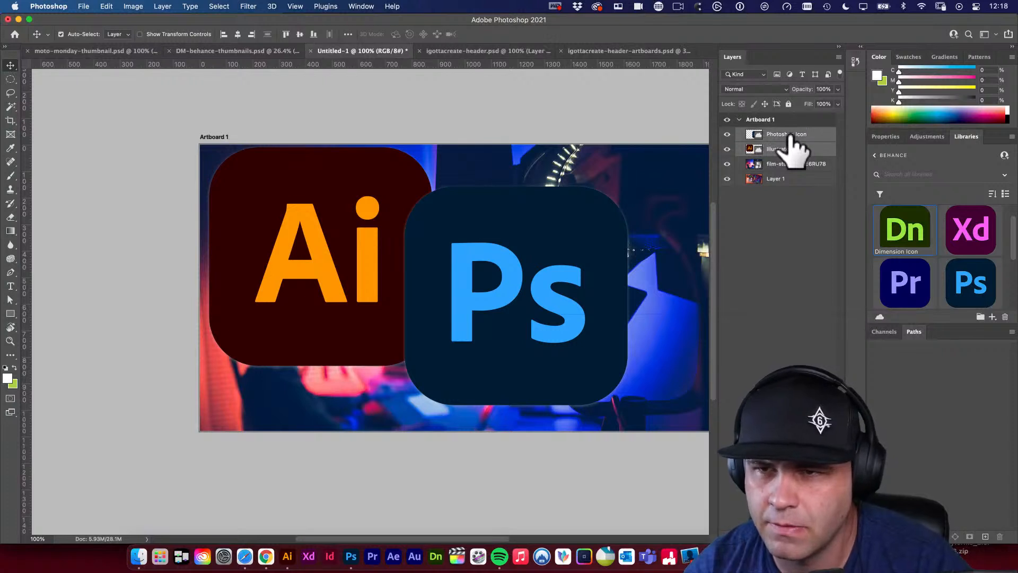
right_click(791, 139)
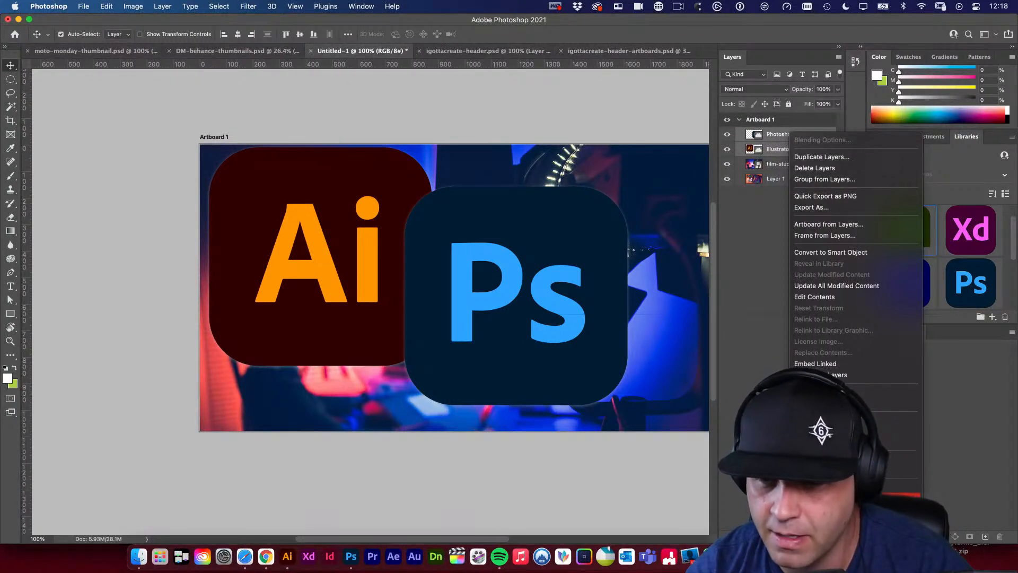
left_click(825, 498)
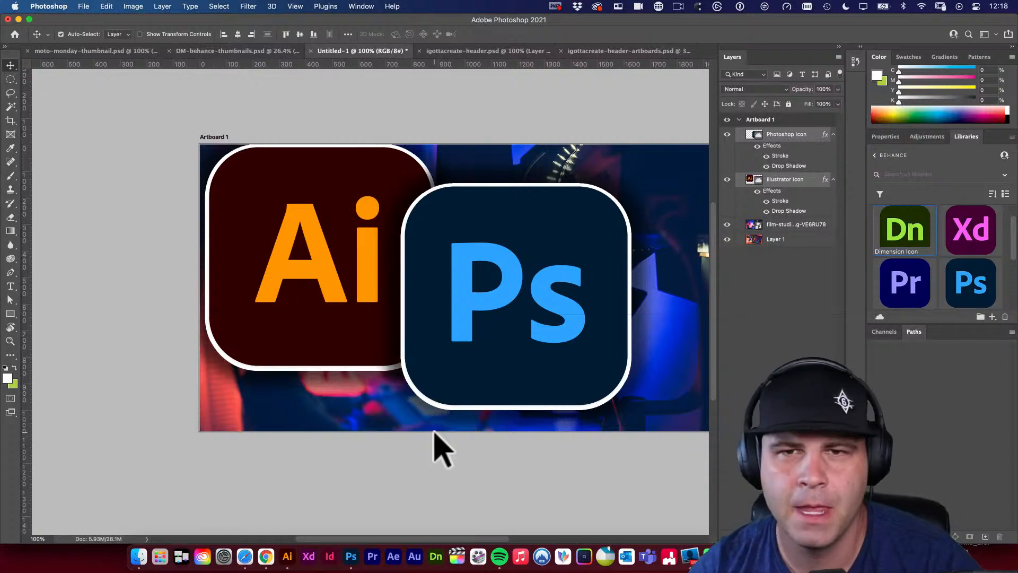
left_click(425, 101)
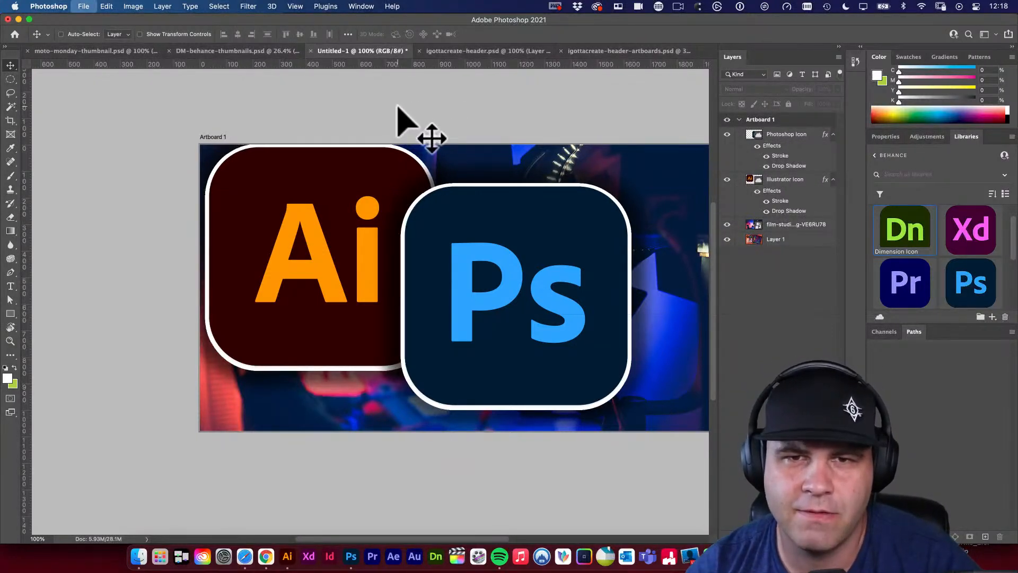
Save the document as behance stream thumbnails.psd in the Assets folder under Live Streams on the NAS
key("super+shift+s")
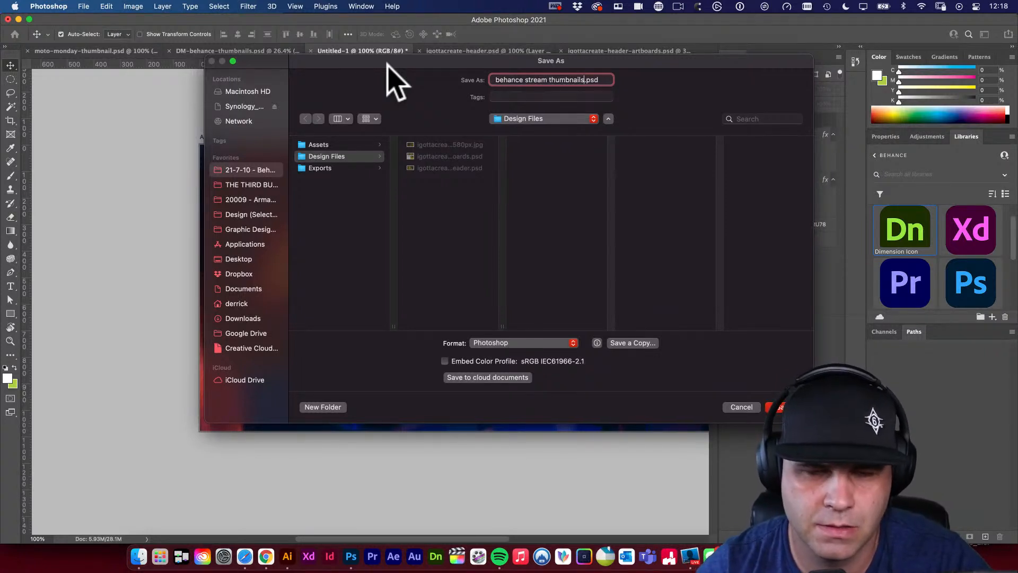
left_click(250, 106)
left_click(332, 225)
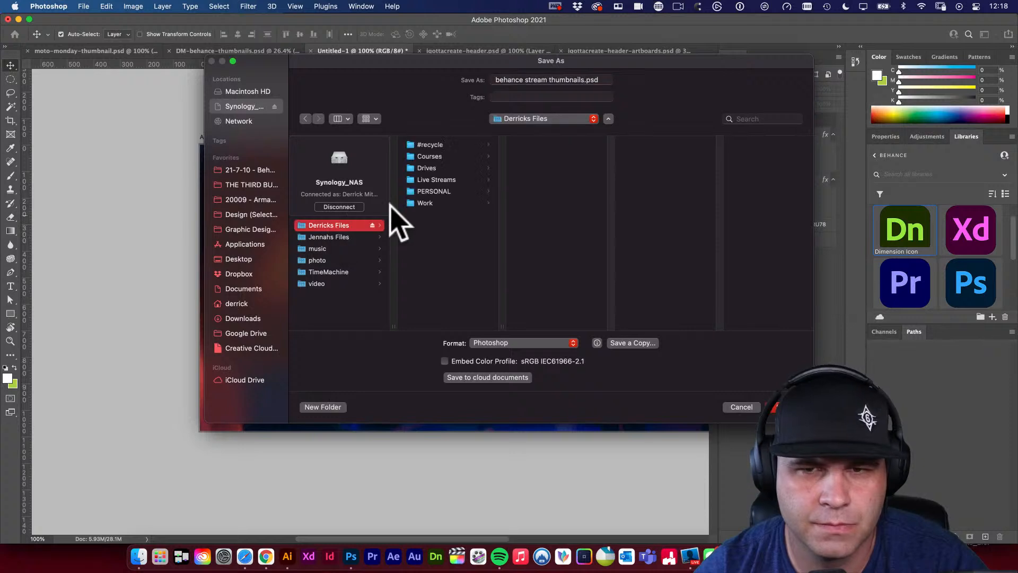
left_click(436, 179)
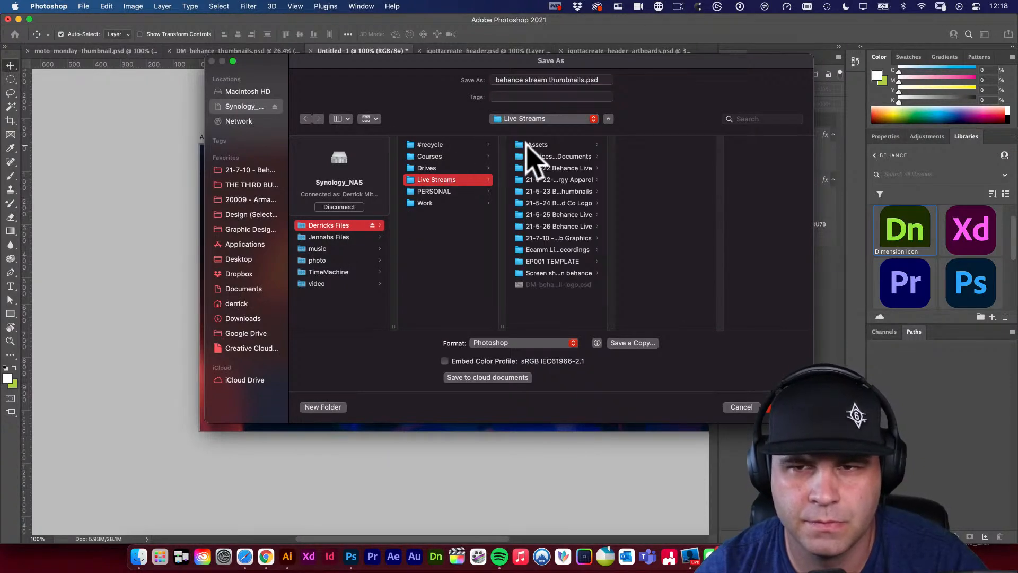
left_click(528, 145)
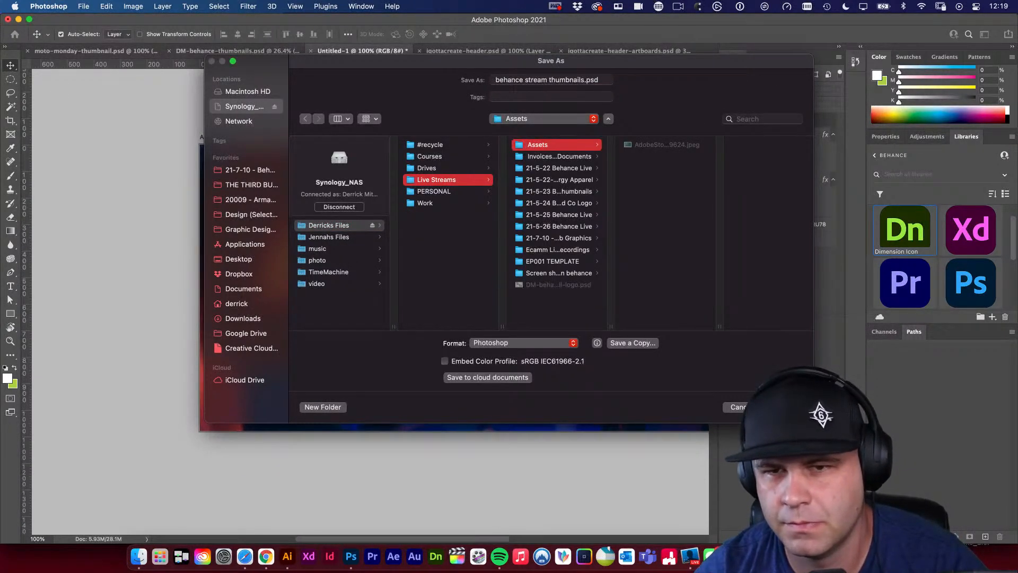
key("Return")
left_click(610, 242)
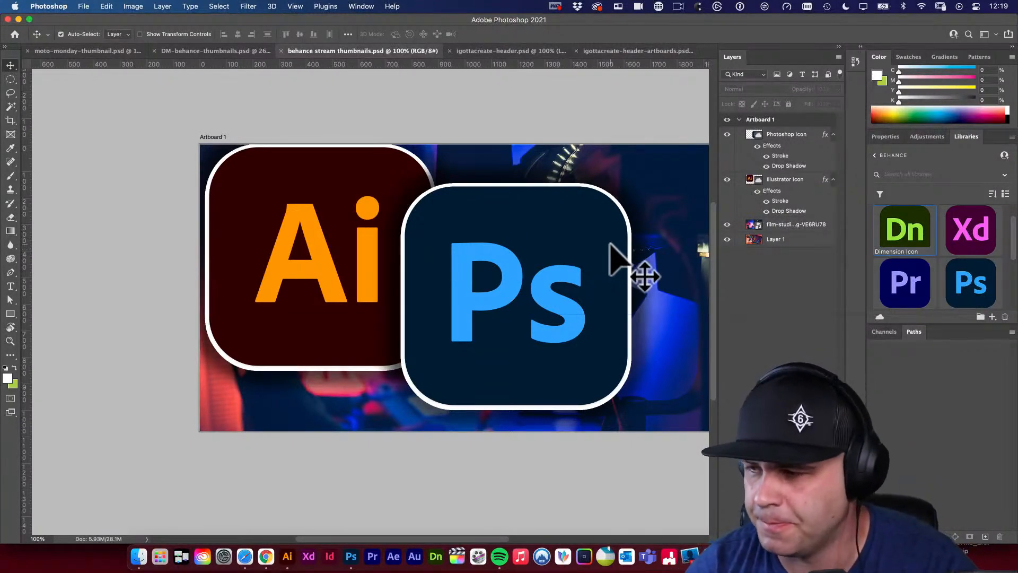
Scale the Photoshop and Illustrator icons together down to about 31% and move them toward the middle of the artboard's left half
left_click(607, 246)
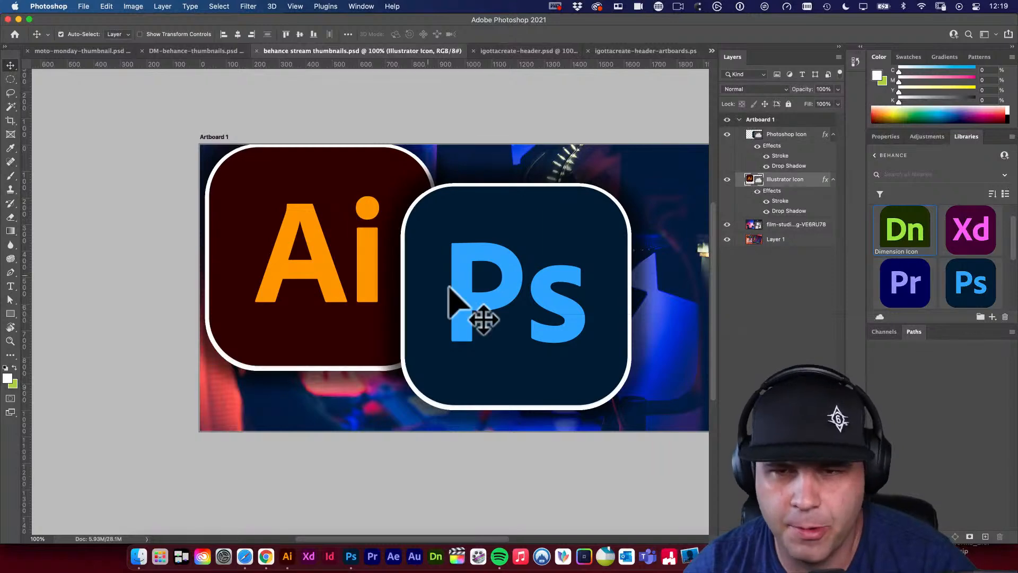
key("super+t")
left_click_drag(631, 408, 341, 216)
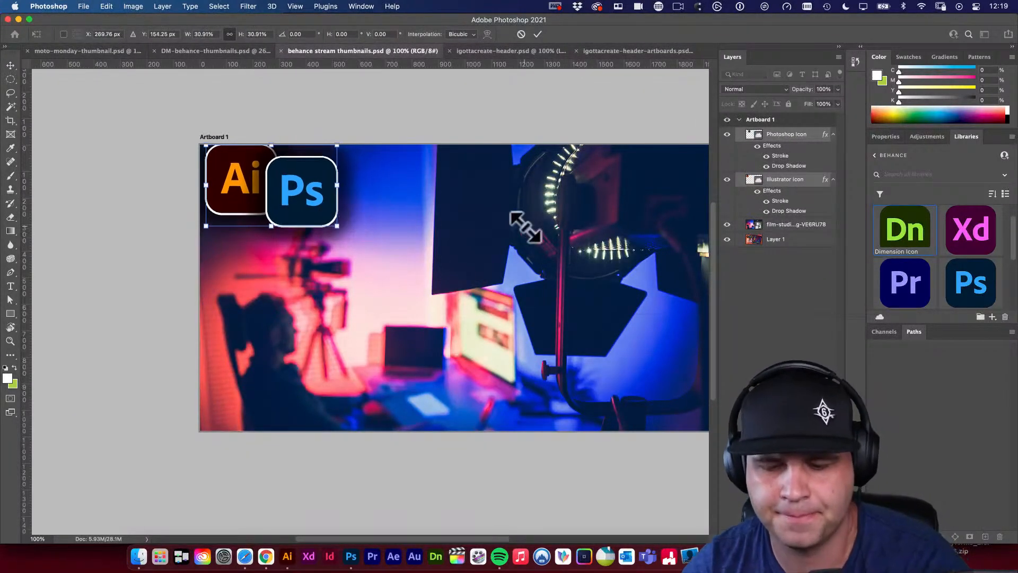
key("Return")
left_click_drag(288, 192, 354, 259)
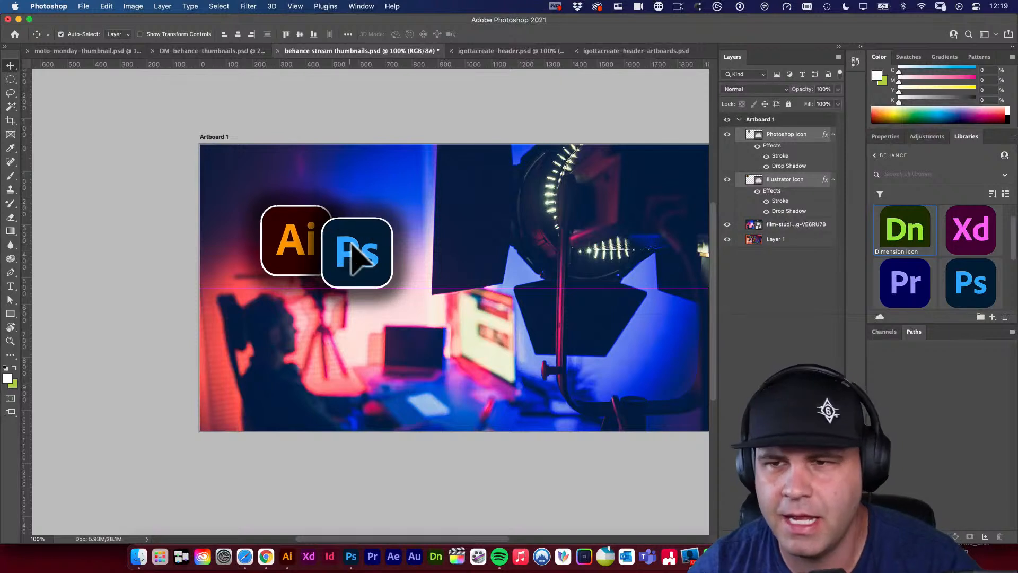
Paste the copied layer style onto both icon layers again and shift the icons slightly up and to the left
right_click(810, 179)
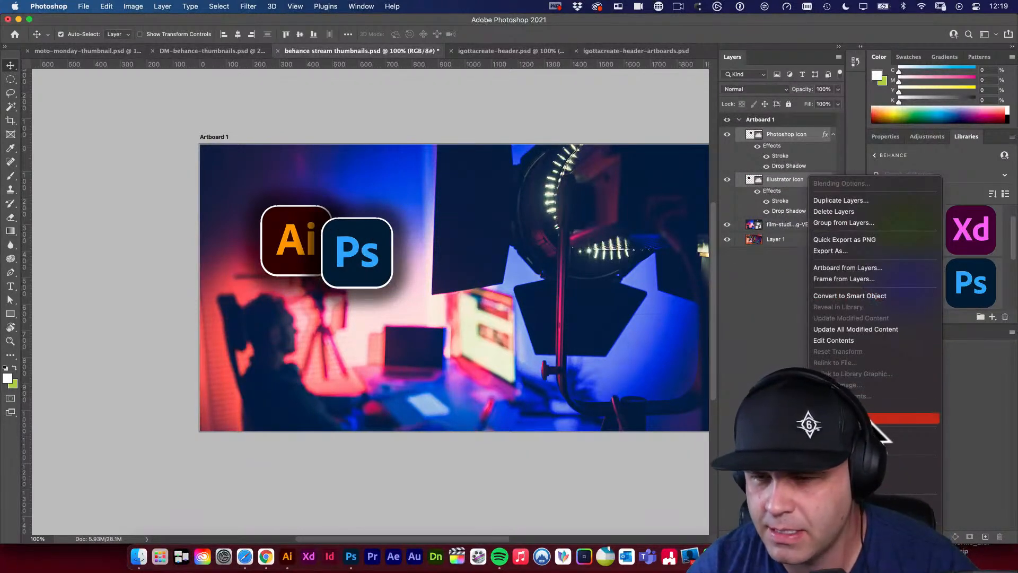
scroll(885, 440, "down", 5)
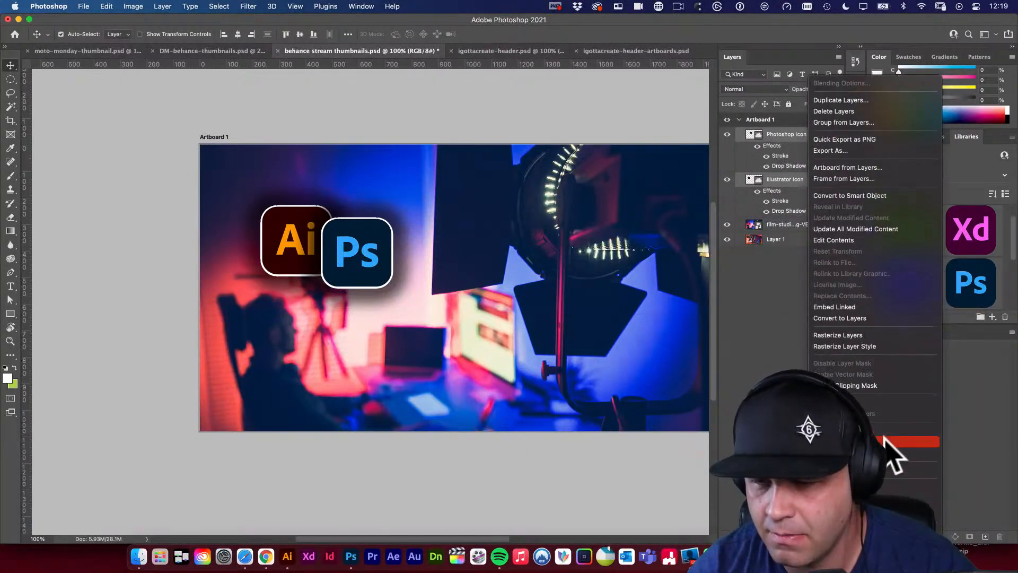
left_click(887, 457)
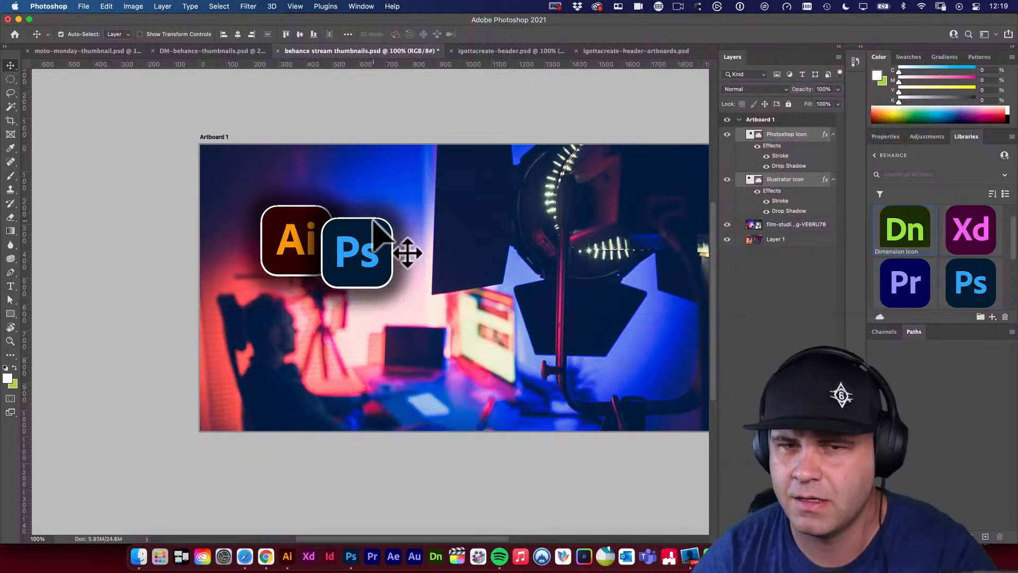
left_click_drag(344, 253, 315, 245)
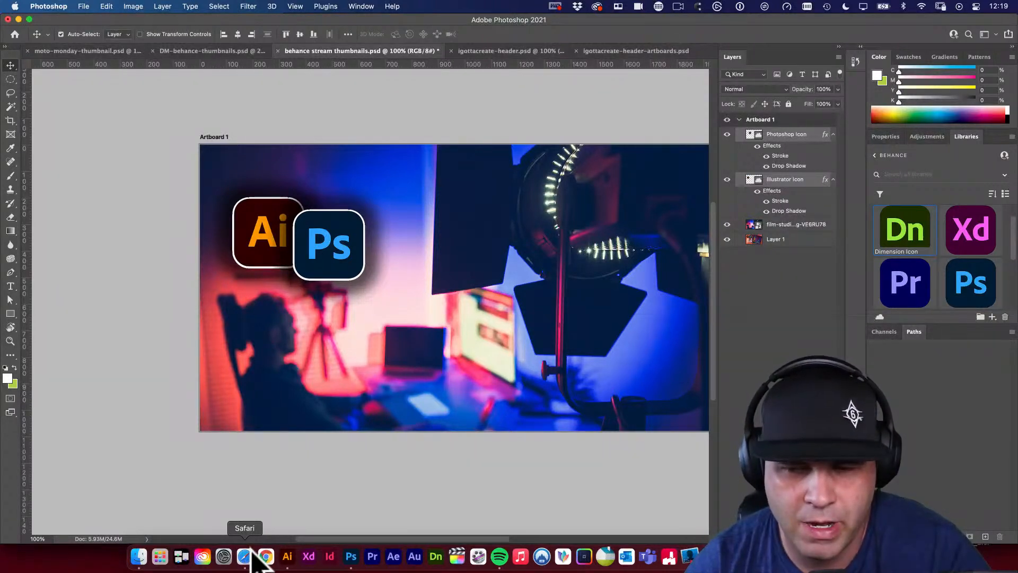
Add the text DESIGN WEB GRAPHICS in white Prohibition Regular and enlarge it to span over half of the artboard's width
key("t")
left_click(343, 316)
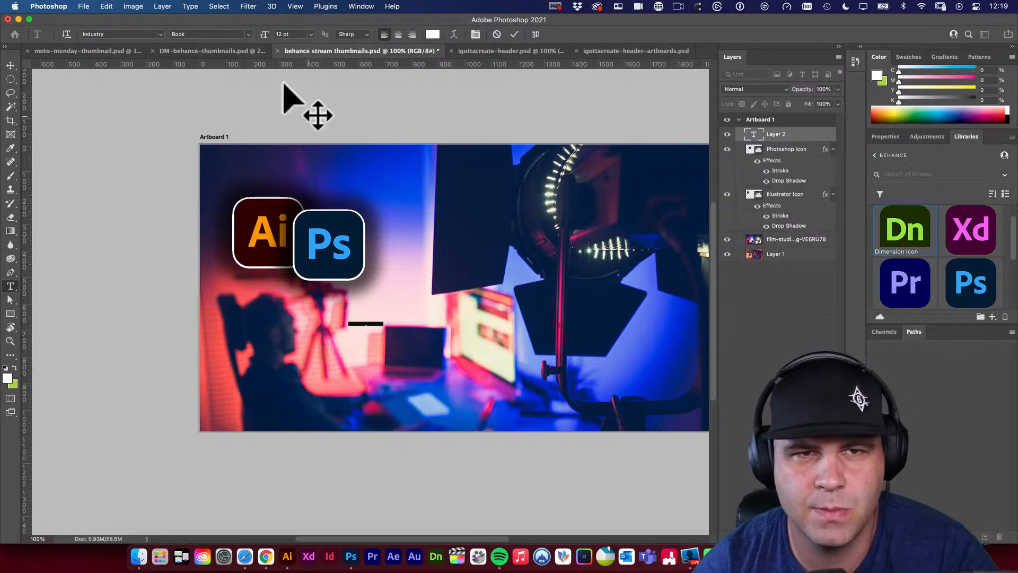
type("PROHI")
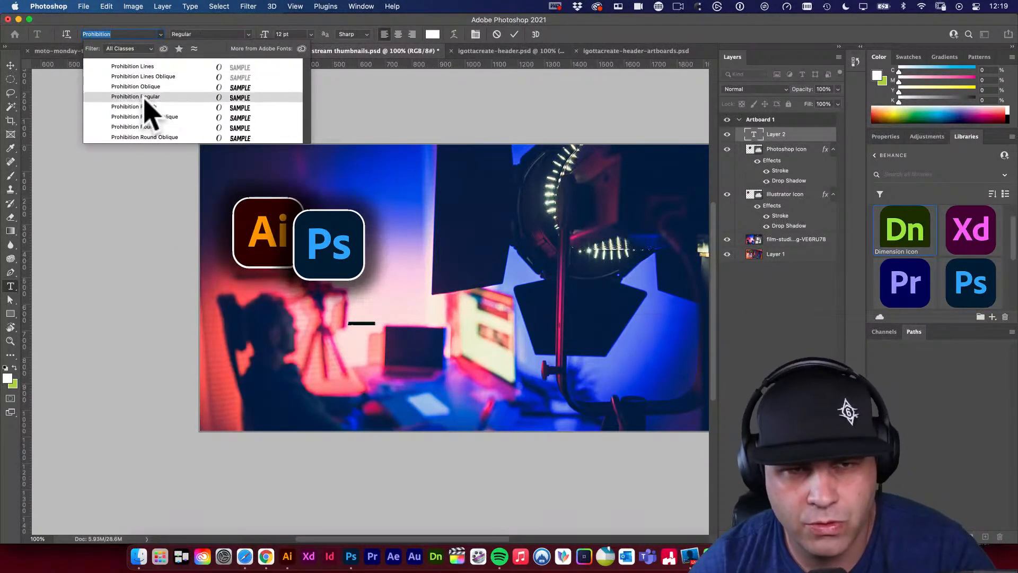
left_click(144, 97)
left_click(10, 65)
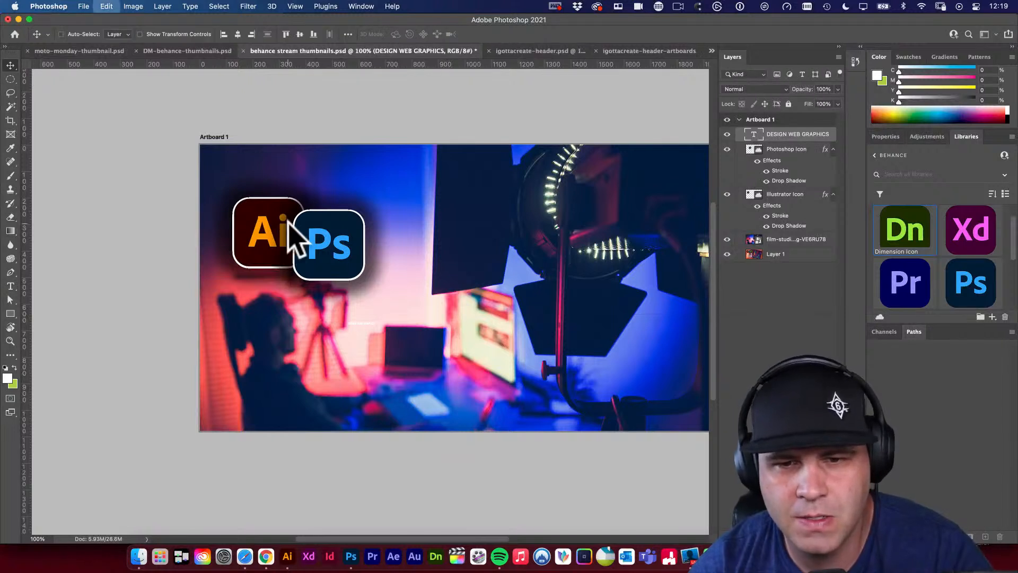
key("ctrl+t")
left_click_drag(374, 321, 650, 235)
key("Return")
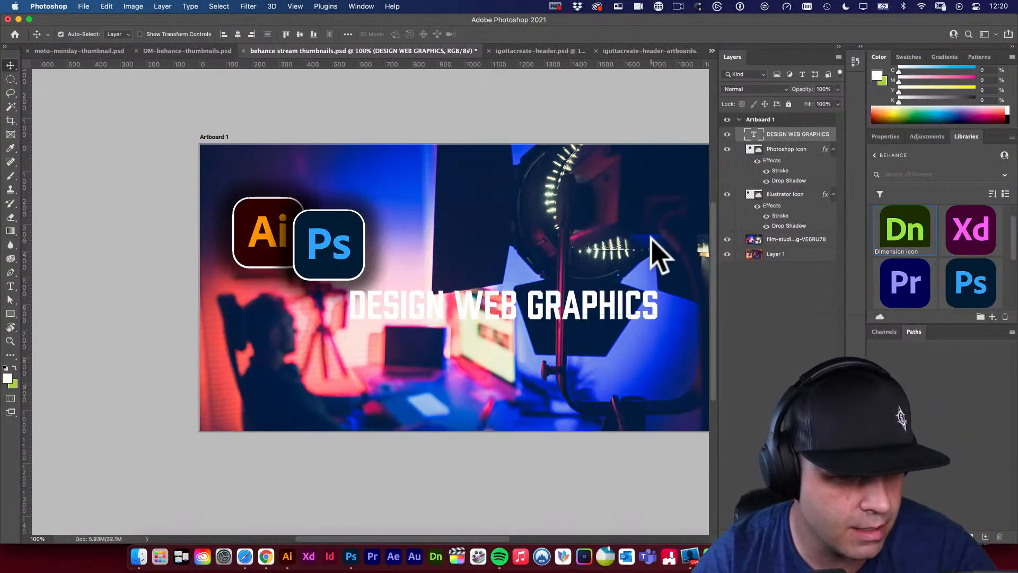
Move the DESIGN WEB GRAPHICS text left, below the icons, and enlarge it to about 161 pt
left_click(507, 342)
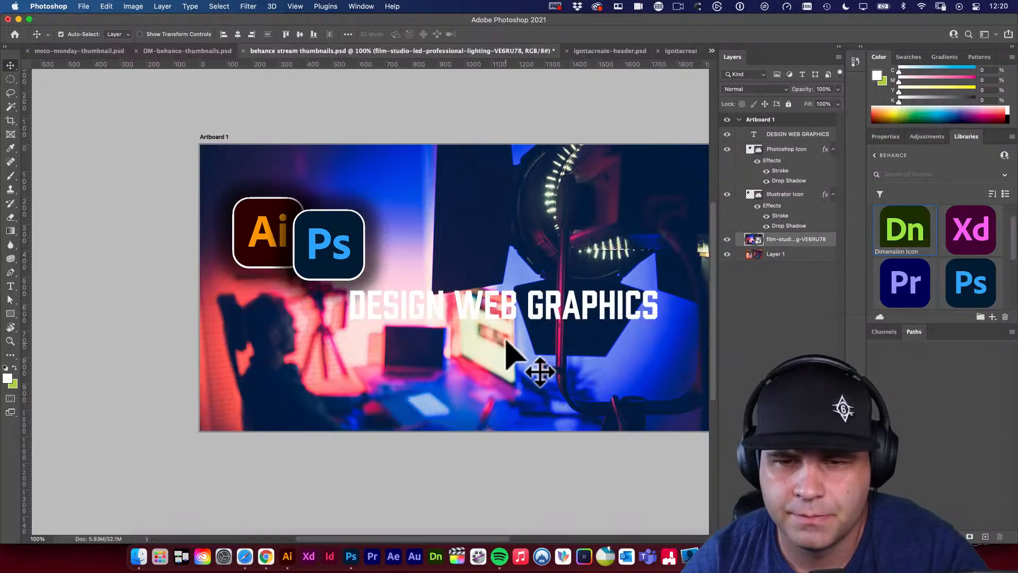
left_click_drag(480, 318, 396, 325)
key("t")
key("super+t")
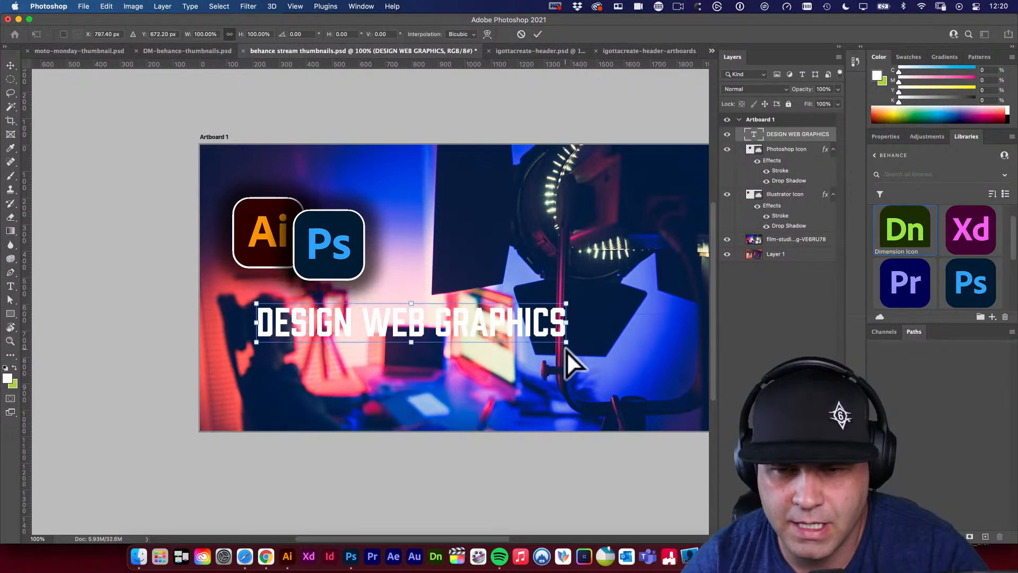
left_click_drag(567, 348, 609, 364)
key("Return")
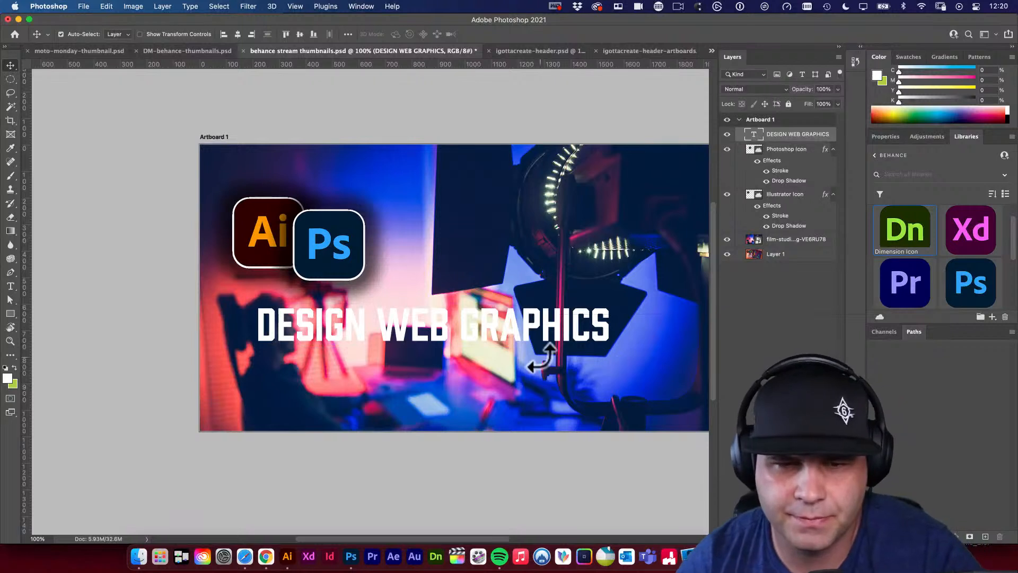
Shorten the title text to DESIGN and move it directly beneath the icons, aligned with their left edge
key("t")
left_click_drag(385, 318, 727, 348)
key("BackSpace")
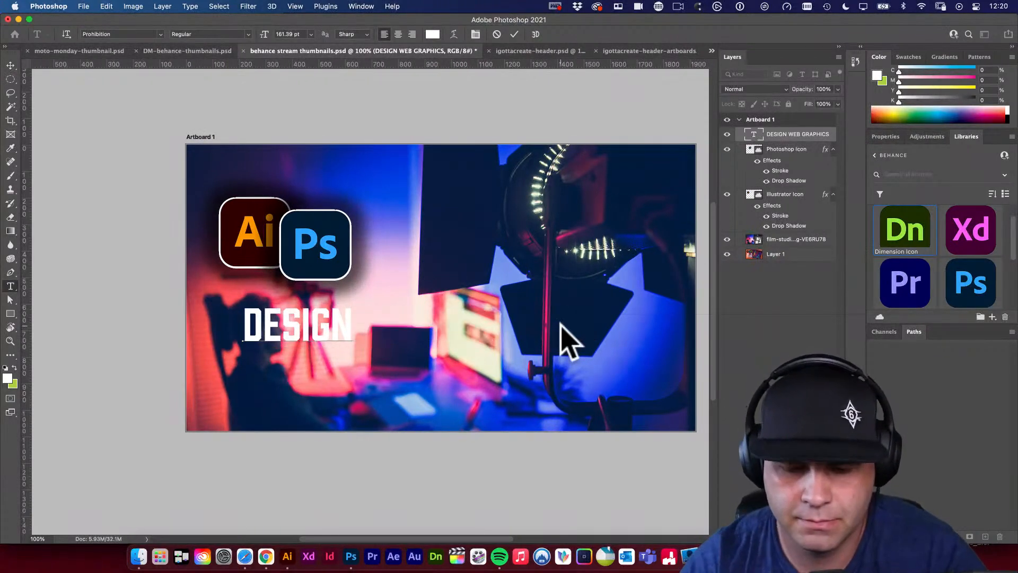
left_click(11, 64)
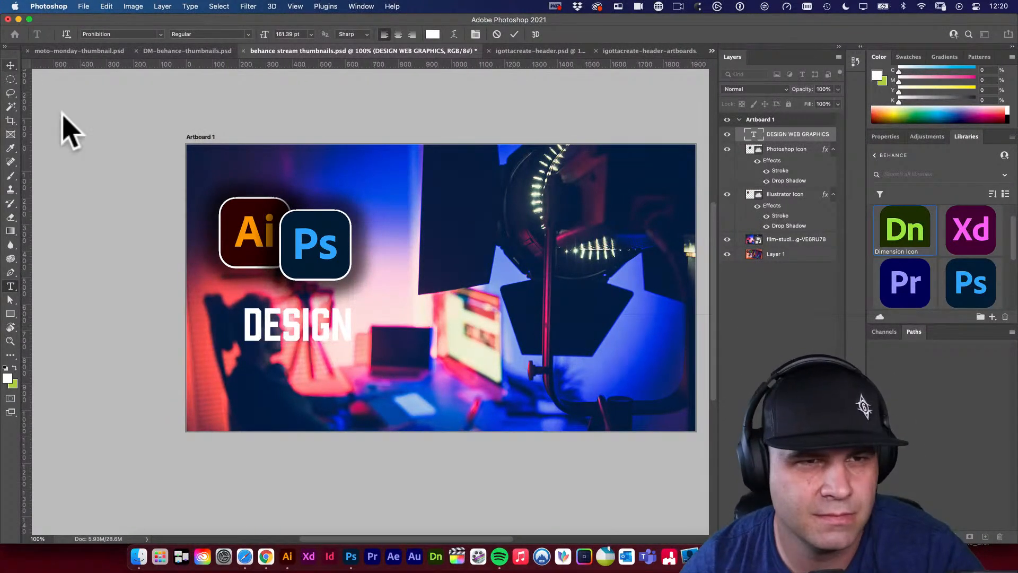
left_click_drag(318, 330, 286, 340)
key("t")
left_click(288, 344)
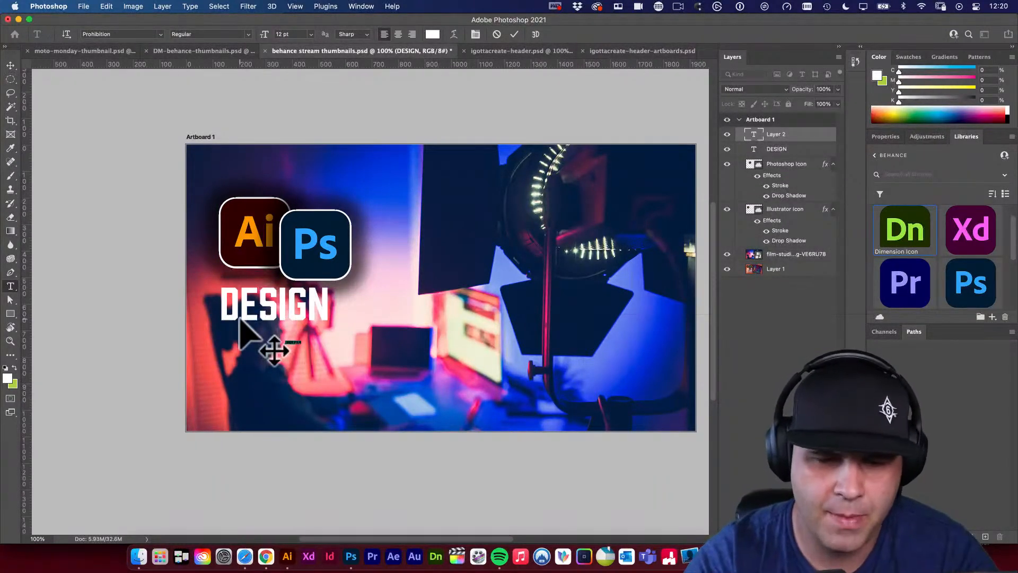
key("Escape")
Duplicate the DESIGN text directly below itself and change the copy to read WEB
key("v")
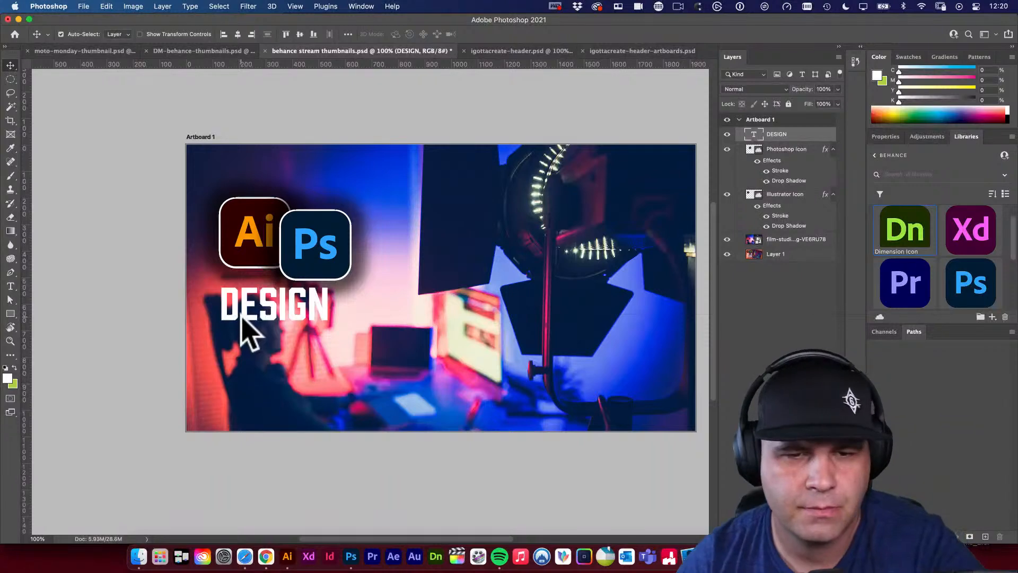
left_click_drag(241, 317, 243, 363)
key("t")
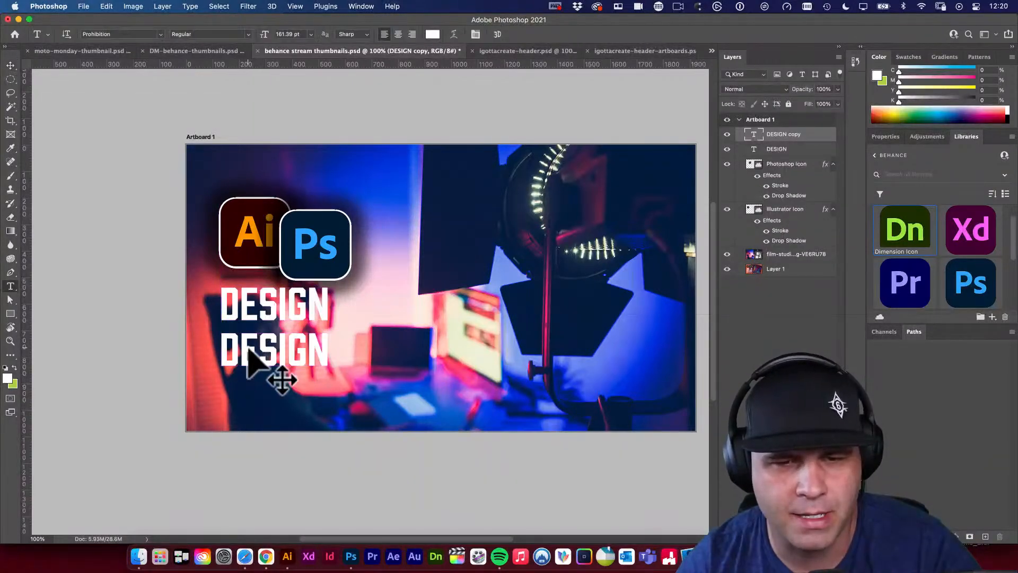
double_click(249, 361)
type("WEB GRAPHICS")
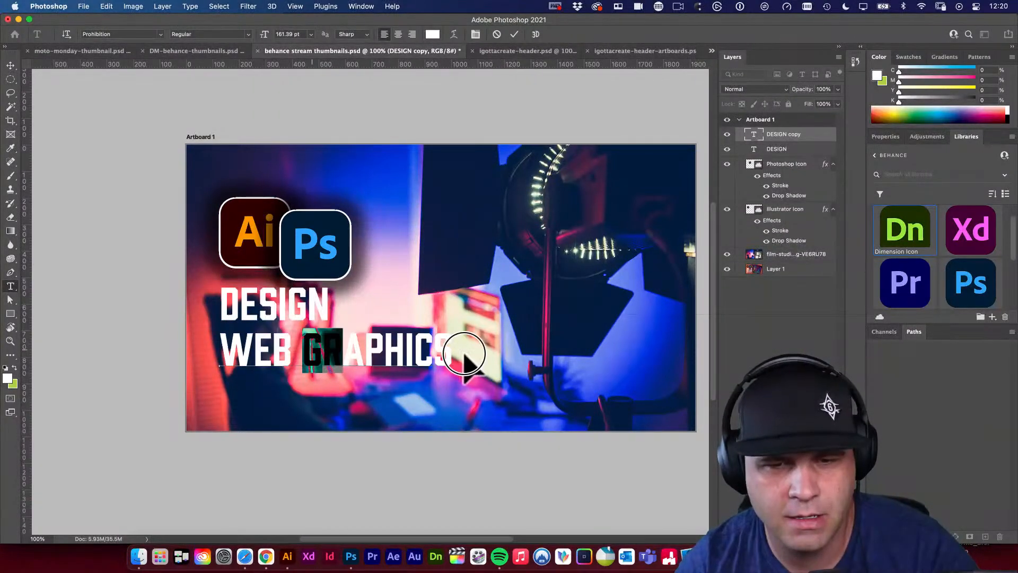
left_click_drag(465, 354, 523, 347)
scroll(523, 345, "up", 5)
key("BackSpace")
key("super+Return")
scroll(524, 344, "left", 4)
key("BackSpace")
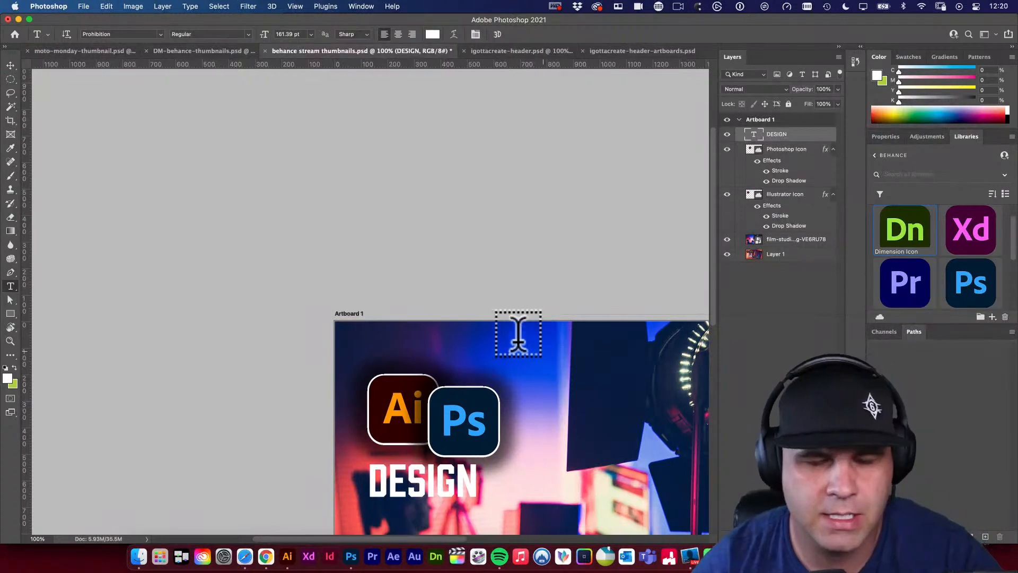
scroll(519, 334, "down", 5)
left_click(12, 66)
left_click(252, 218)
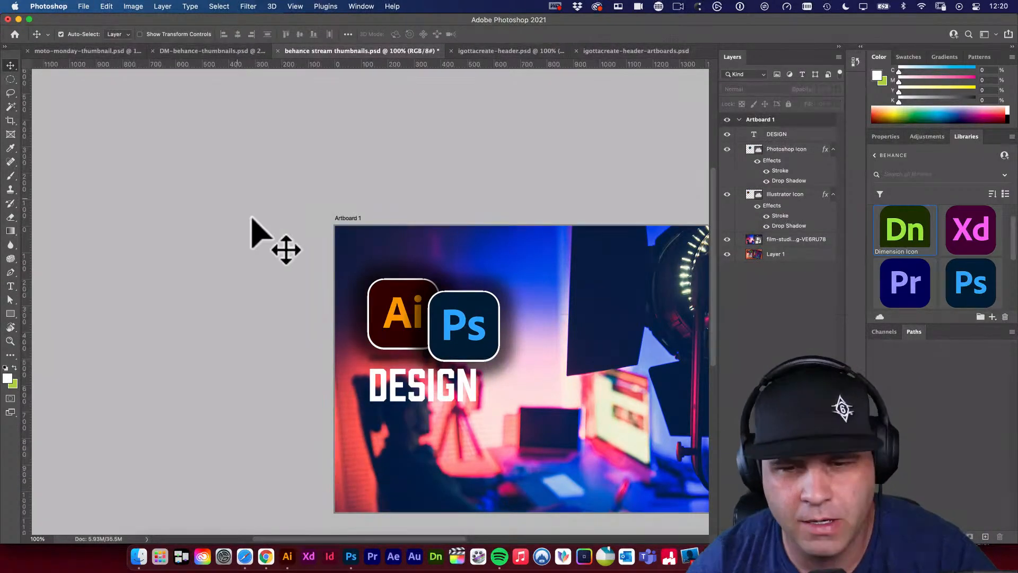
scroll(391, 302, "down", 3)
scroll(392, 303, "right", 5)
key("super+z")
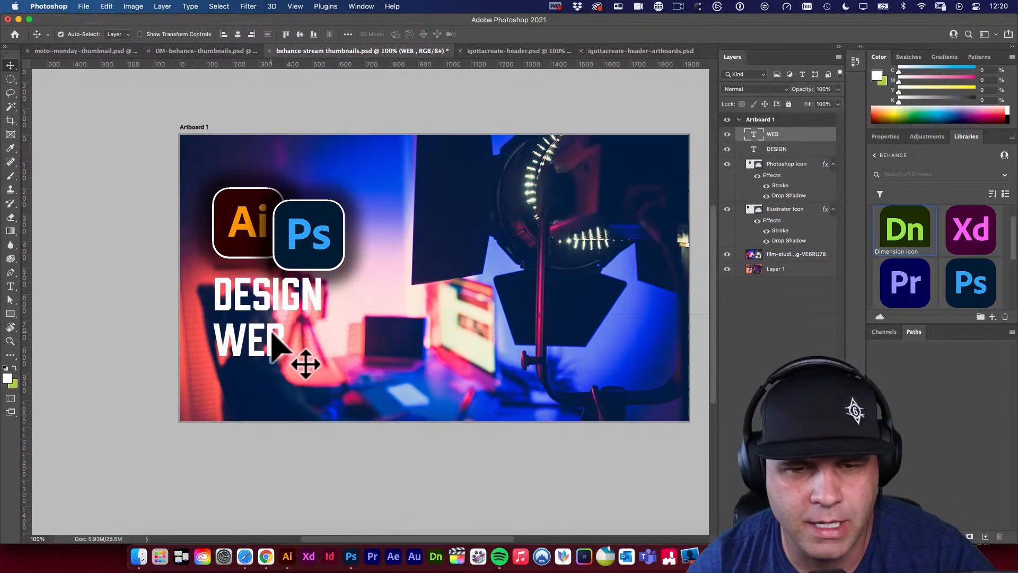
Remove the trailing space from the WEB text and move the DESIGN text to the left
double_click(273, 338)
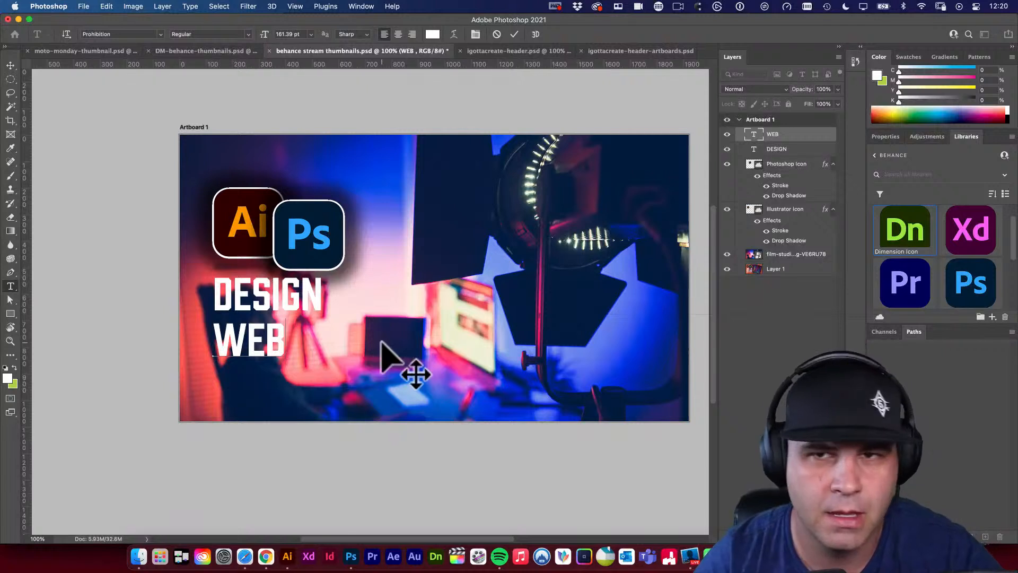
left_click(515, 34)
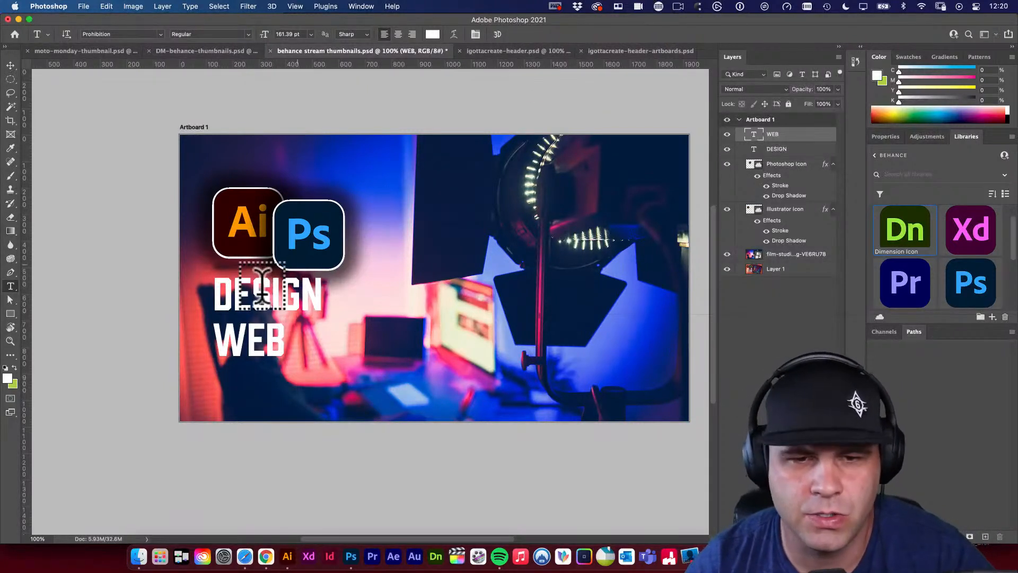
left_click_drag(280, 294, 330, 295)
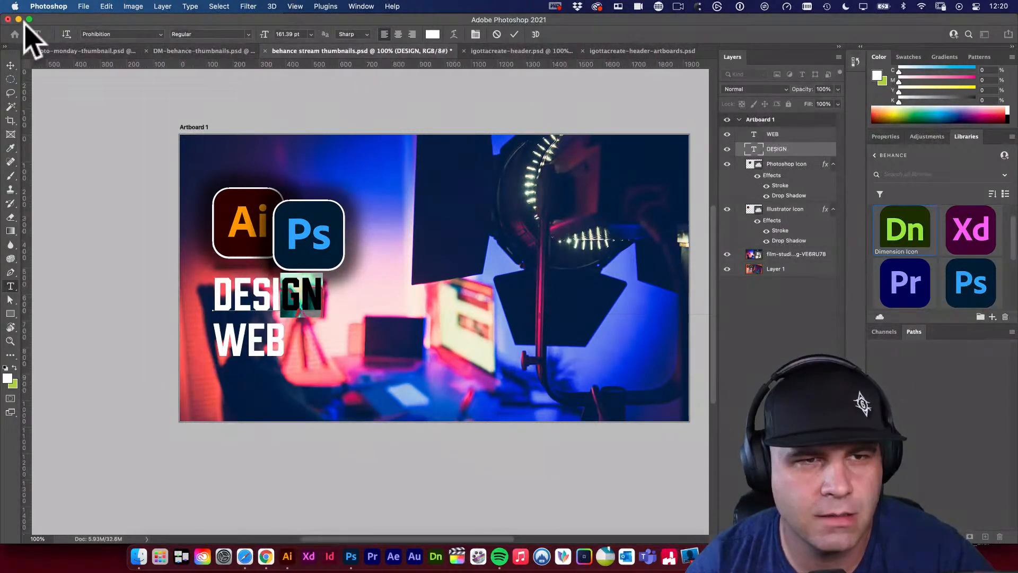
left_click(10, 65)
left_click_drag(258, 279, 230, 284)
Duplicate the WEB text below itself and change the copy to read GRAPHICS
left_click_drag(238, 347, 270, 395)
double_click(262, 379)
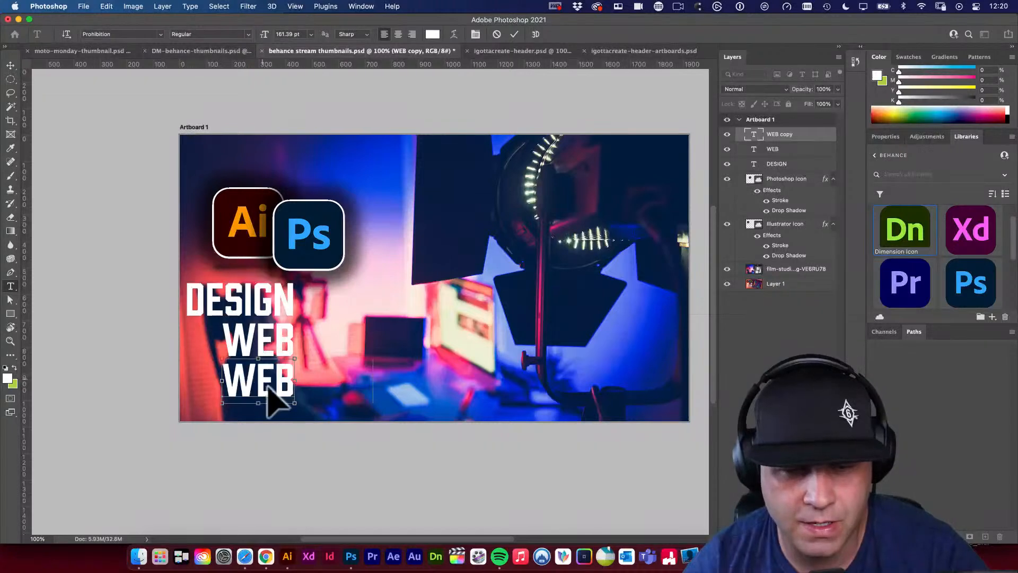
type("GRAPHICS")
left_click(10, 65)
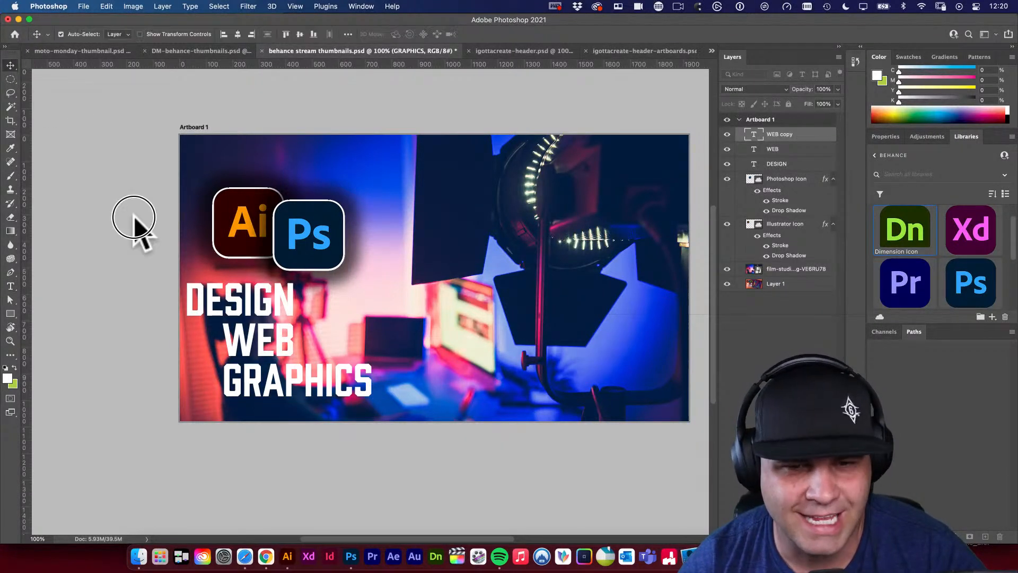
Rearrange the title on two lines, with WEB beside DESIGN and GRAPHICS left-aligned directly beneath them
left_click_drag(278, 298, 315, 298)
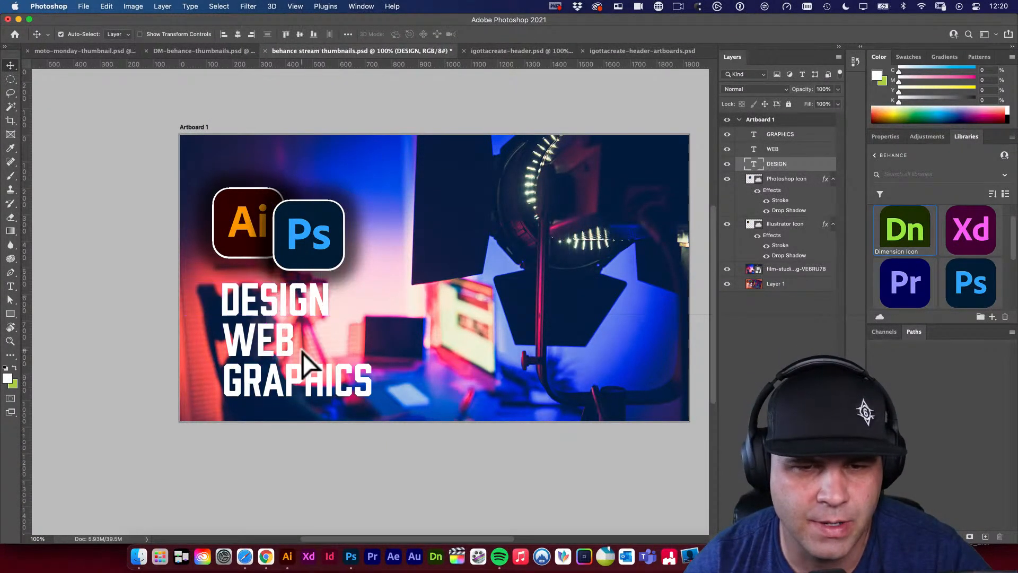
left_click_drag(278, 333, 278, 327)
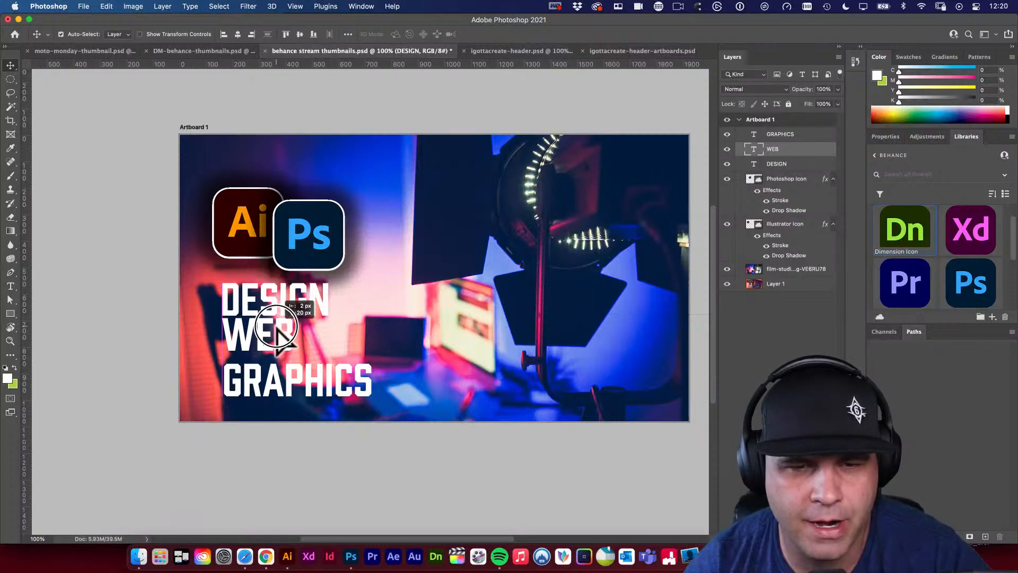
left_click_drag(278, 366, 395, 305)
left_click_drag(346, 371, 339, 336)
key("e")
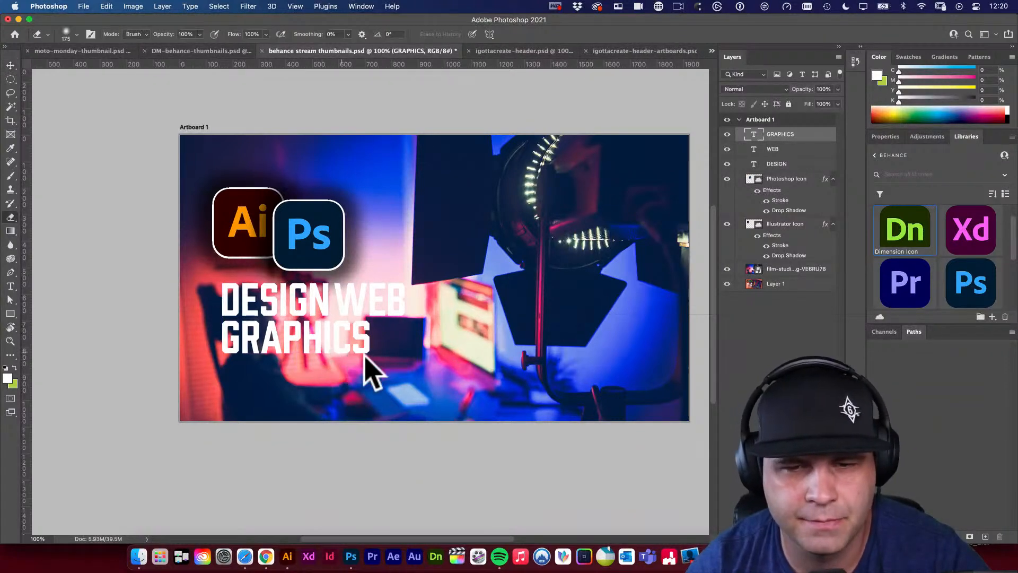
key("super+t")
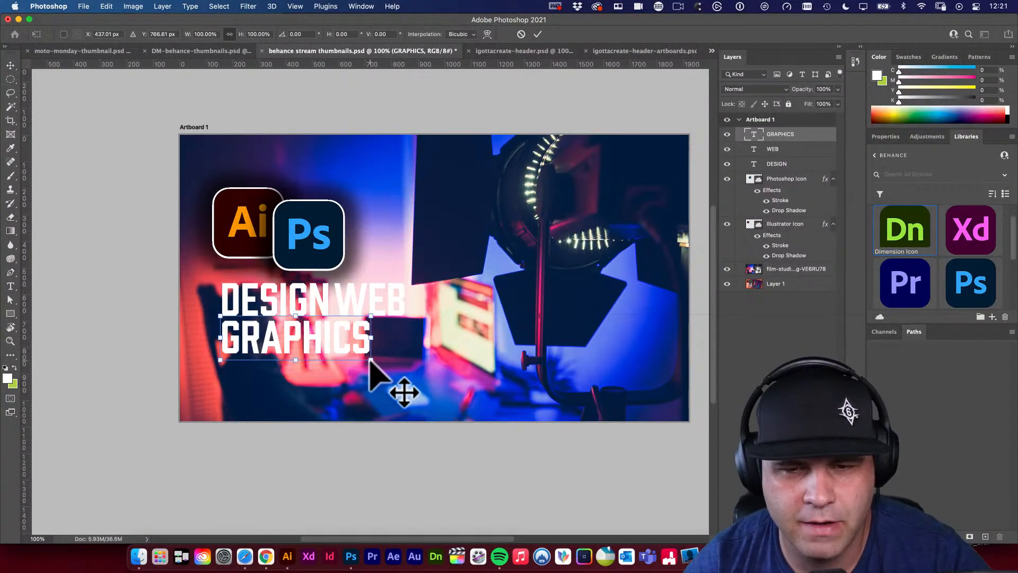
left_click_drag(371, 360, 405, 372)
key("super+z")
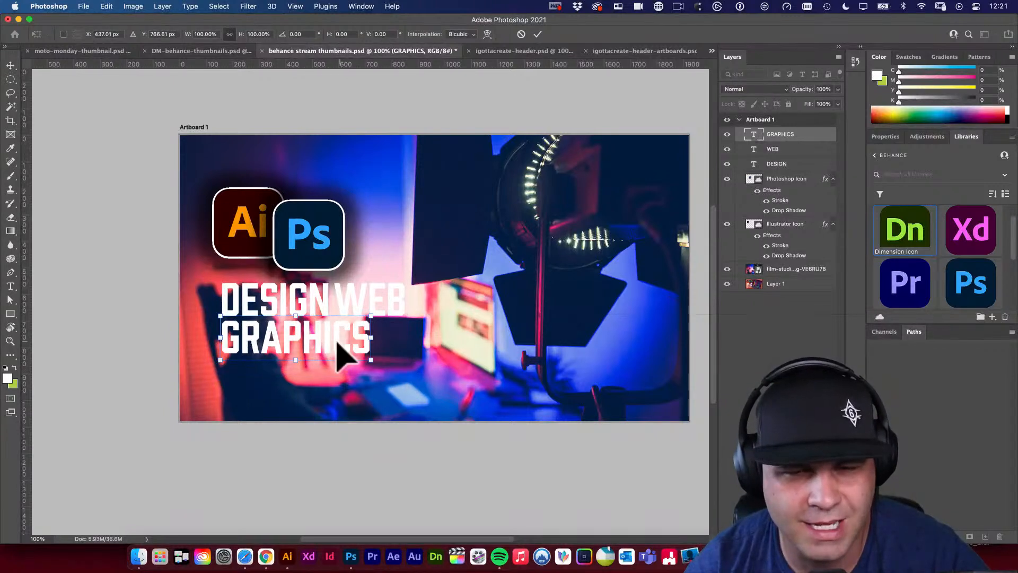
left_click(12, 66)
left_click(83, 123)
left_click_drag(295, 341, 289, 340)
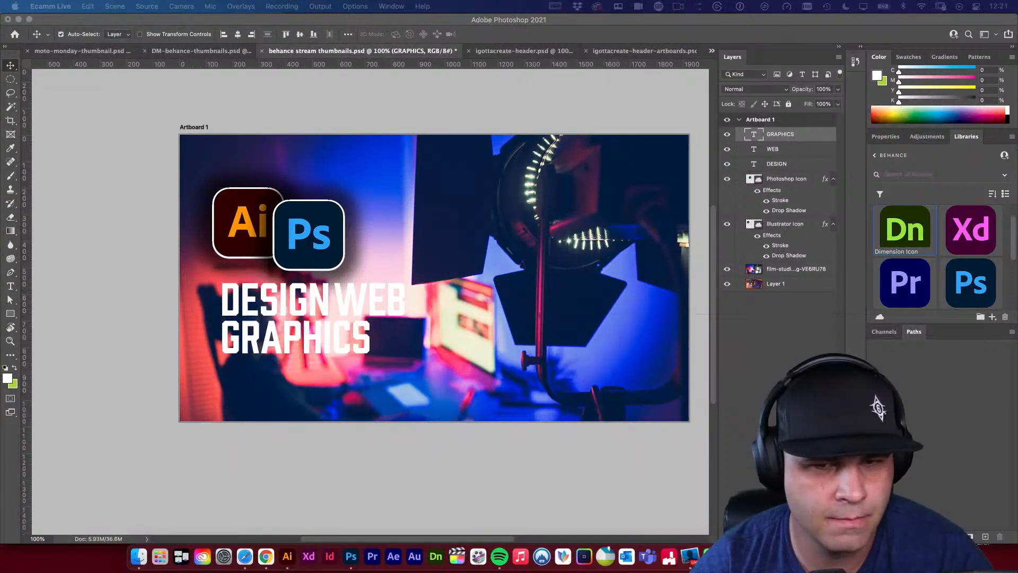
left_click(612, 409)
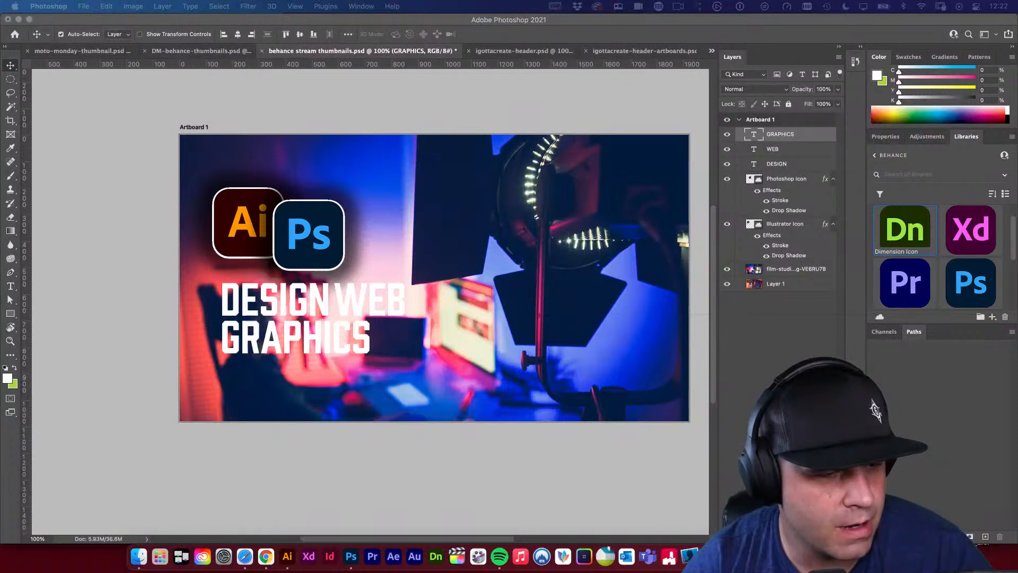
left_click(289, 334)
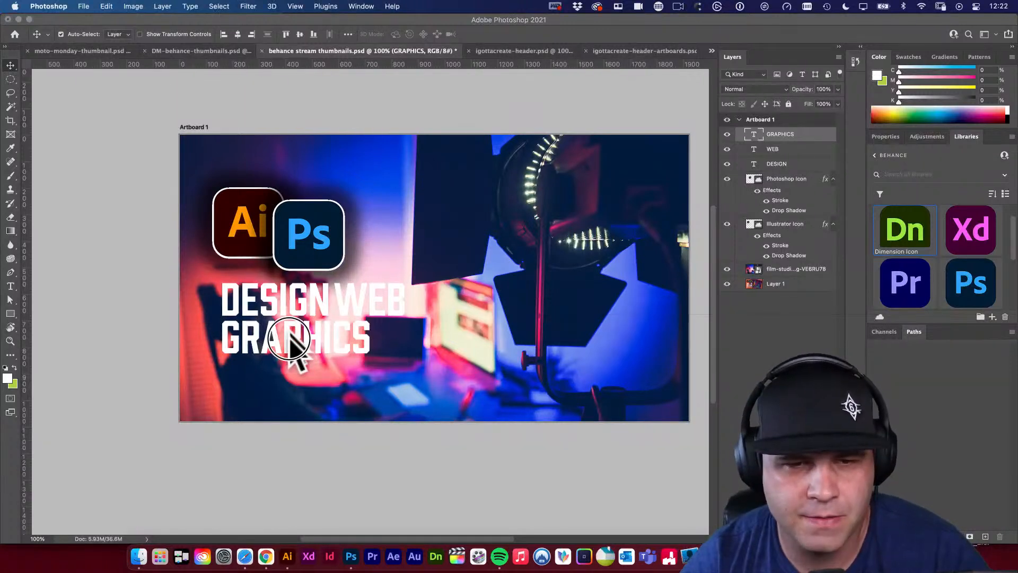
Move the DESIGN, WEB and GRAPHICS texts together further down and left, lining them up with the Illustrator icon's left edge
scroll(286, 357, "left", 1)
left_click_drag(364, 341, 310, 343)
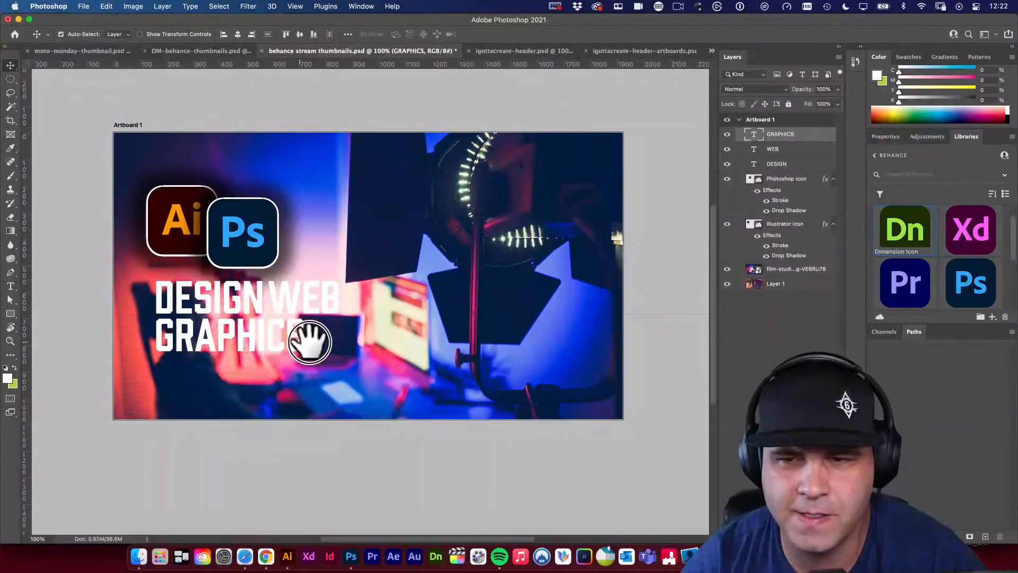
left_click_drag(239, 351, 232, 352)
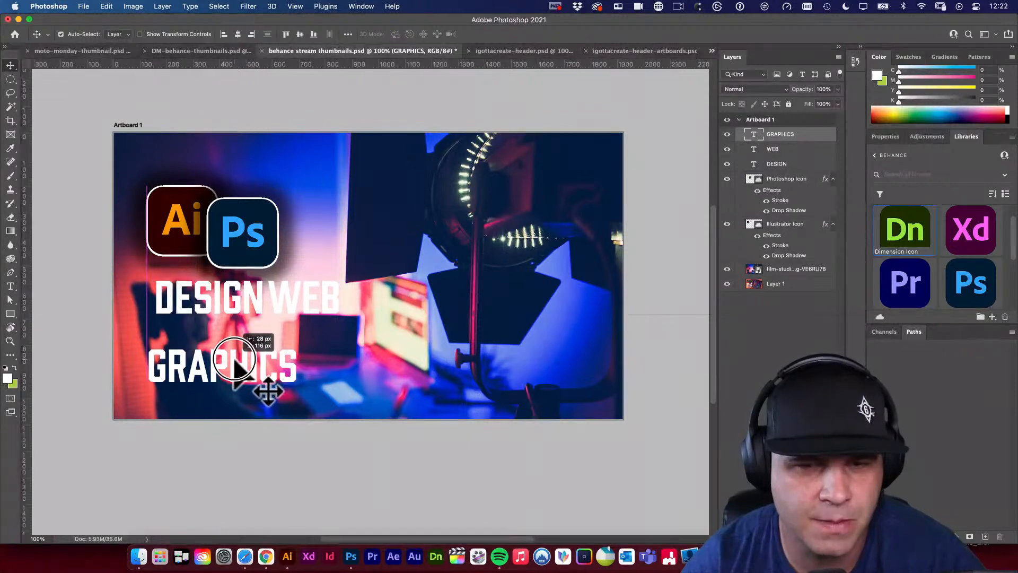
key("super+z")
left_click_drag(216, 307, 265, 347)
key("super+z")
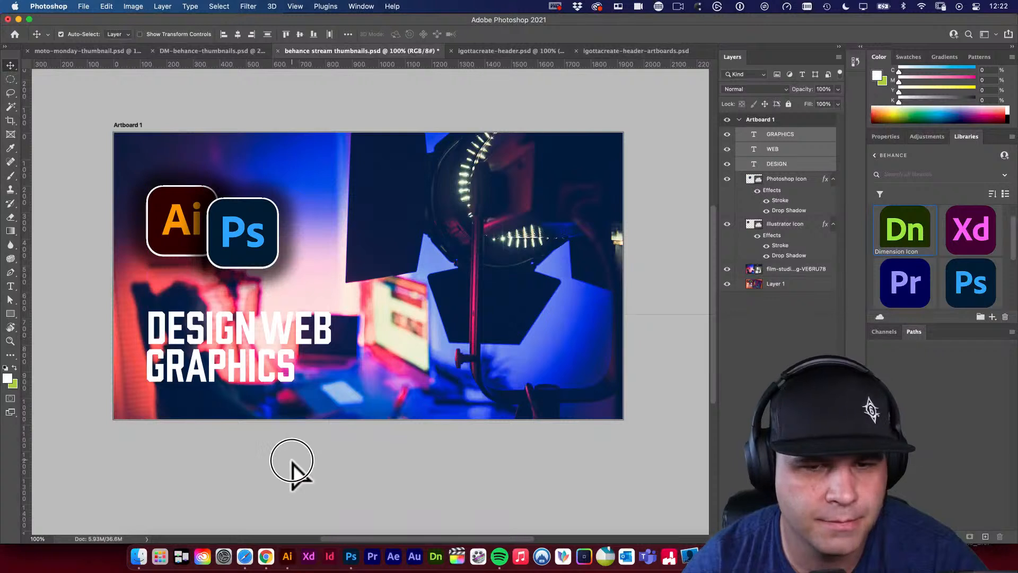
left_click(291, 467)
Enlarge the GRAPHICS text proportionally until it spans nearly the full width of the DESIGN WEB line above
left_click(283, 375)
key("super+t")
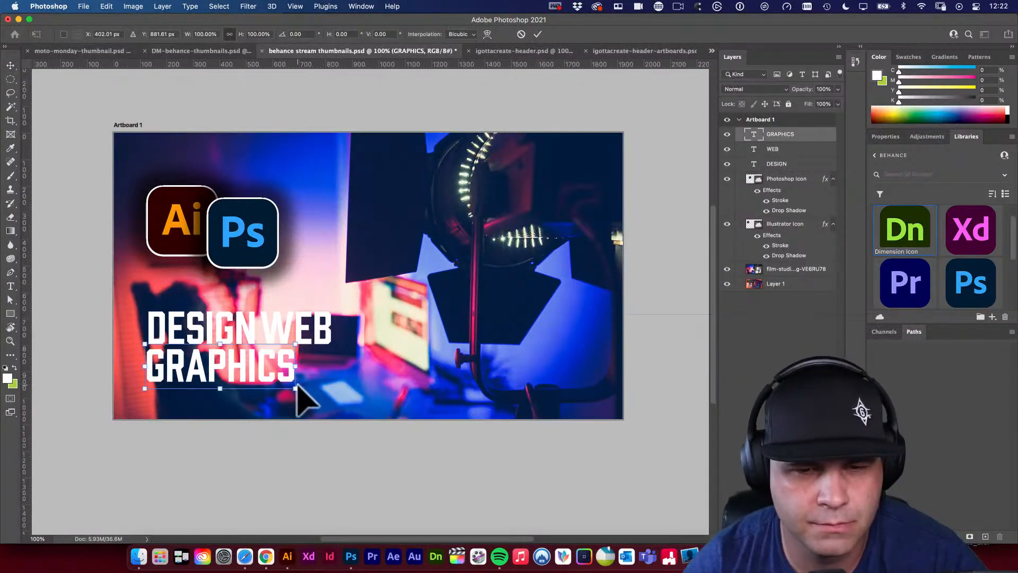
left_click_drag(295, 389, 328, 417)
key("Return")
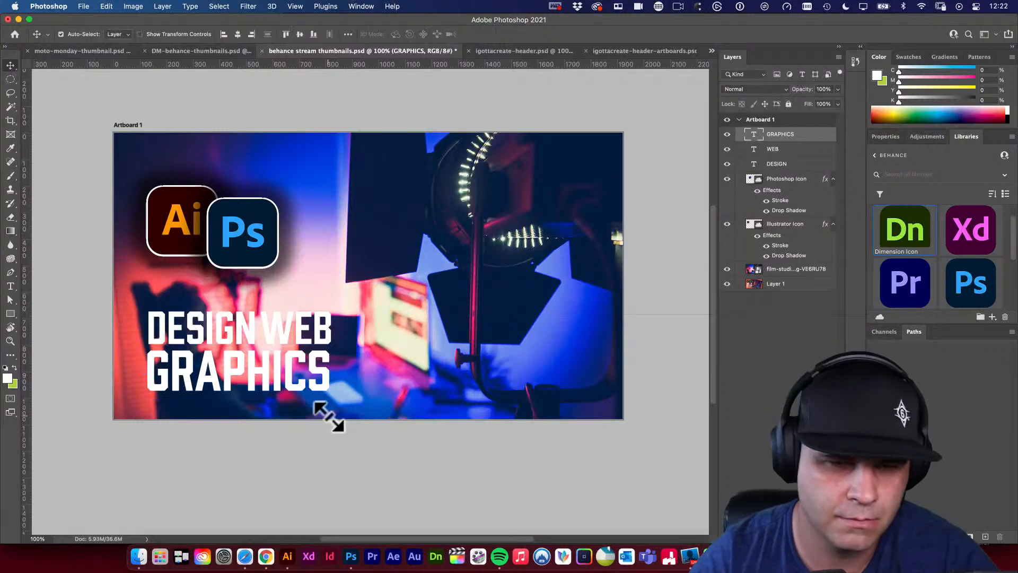
Add a vertical guide at the title's left edge and align the DESIGN and GRAPHICS texts to it
left_click_drag(210, 308, 275, 364)
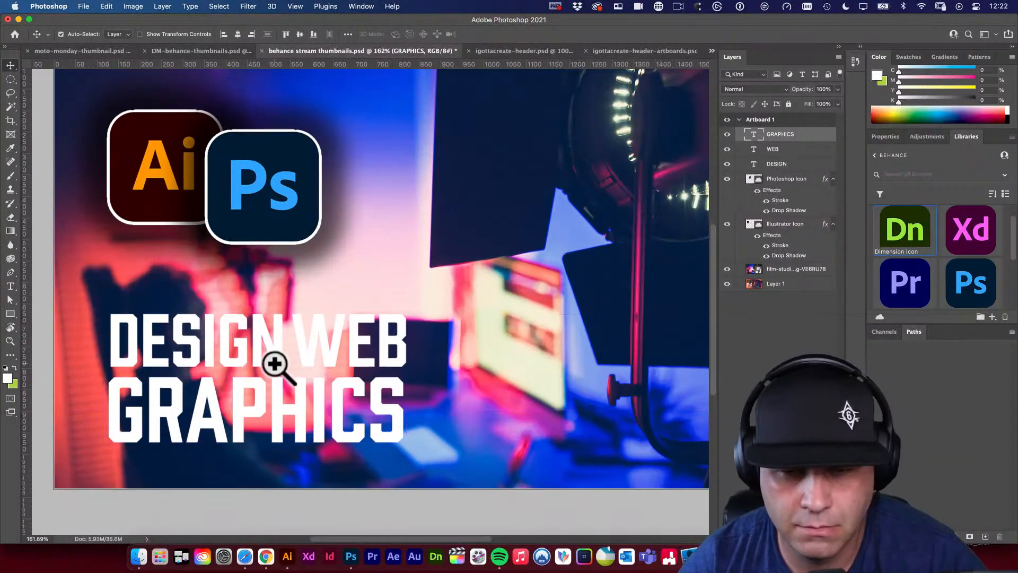
left_click_drag(277, 401, 424, 358)
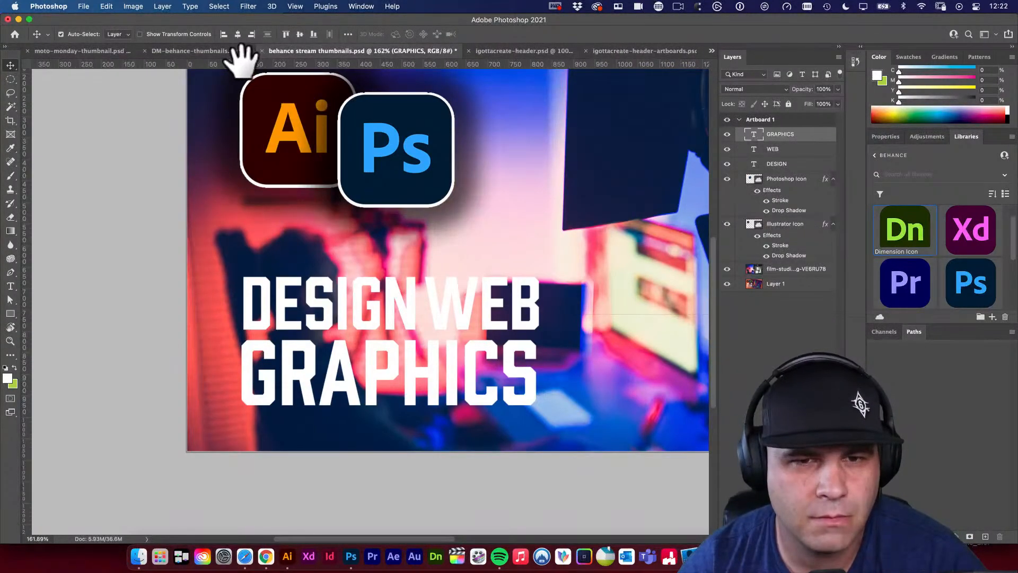
left_click_drag(263, 263, 285, 228)
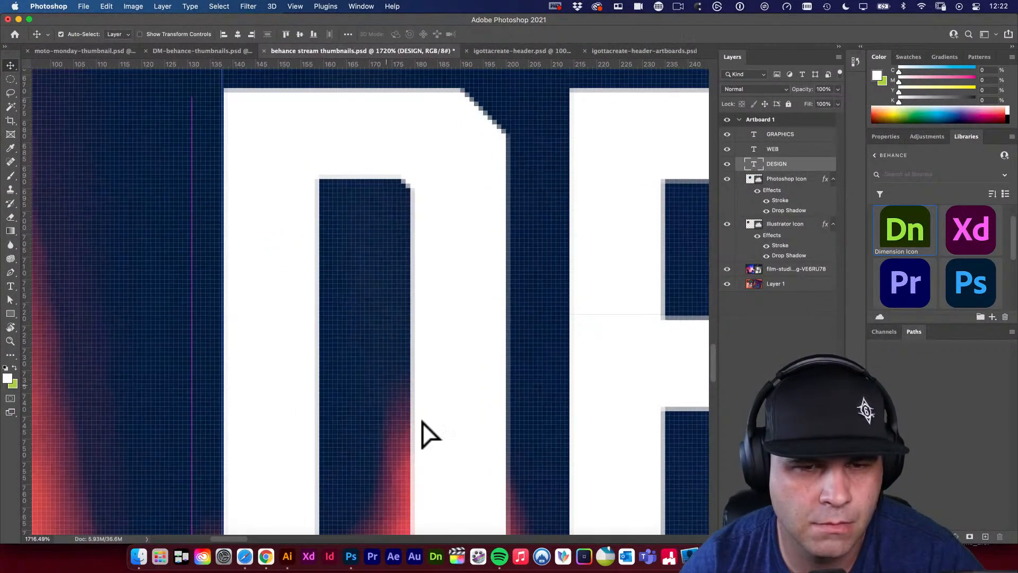
scroll(382, 272, "down", 10)
scroll(382, 271, "right", 3)
left_click_drag(383, 270, 395, 126)
left_click_drag(224, 333, 269, 336)
left_click_drag(553, 332, 286, 345)
left_click_drag(478, 385, 343, 344)
left_click_drag(489, 352, 350, 337)
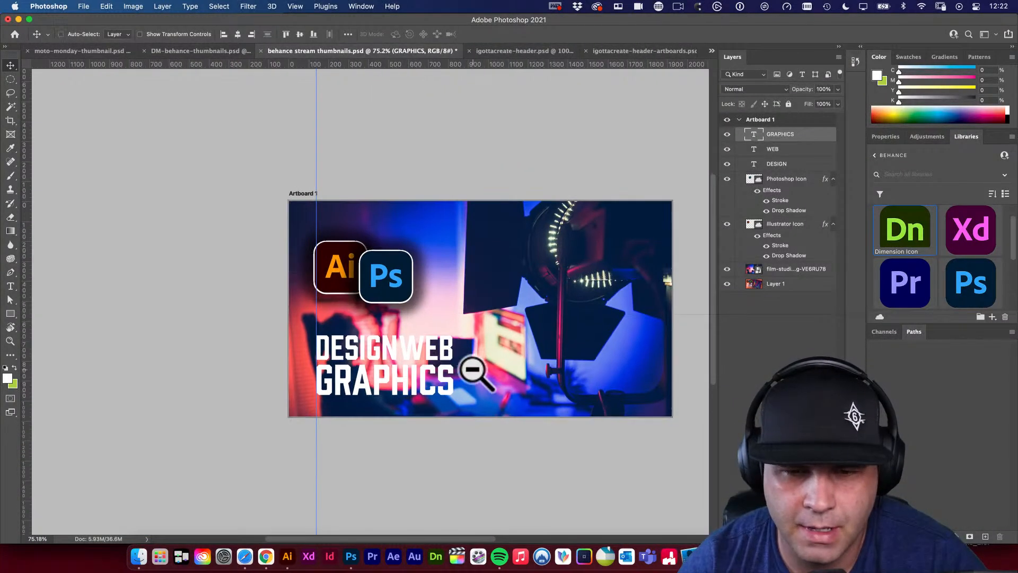
Add a second vertical guide just past the title's right edge and enlarge GRAPHICS to reach it
left_click_drag(474, 368, 496, 391)
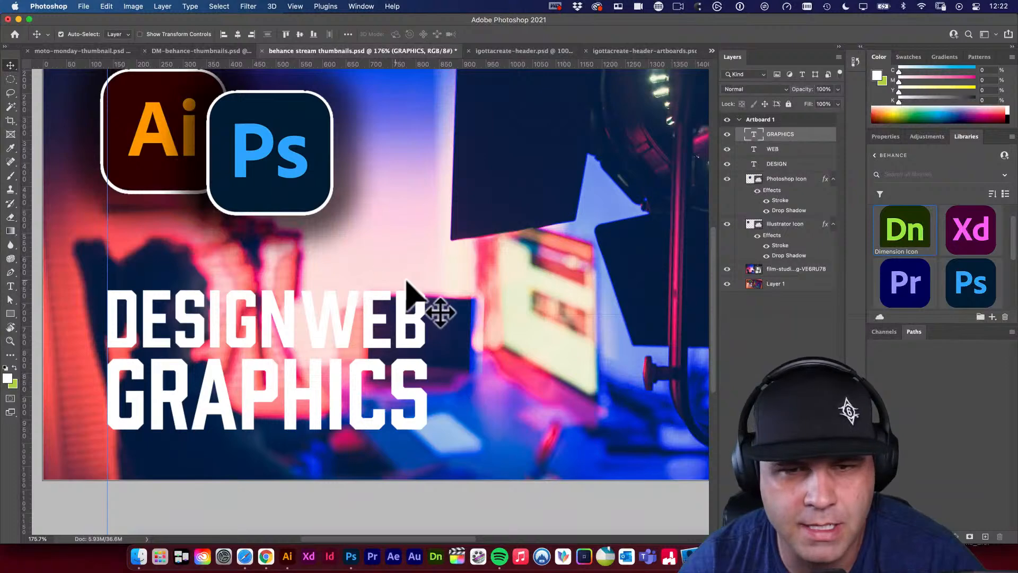
mouse_move(481, 353)
left_mouse_down()
mouse_move(445, 348)
mouse_move(485, 365)
left_mouse_up()
left_click_drag(397, 65, 501, 382)
scroll(390, 314, "down", 10)
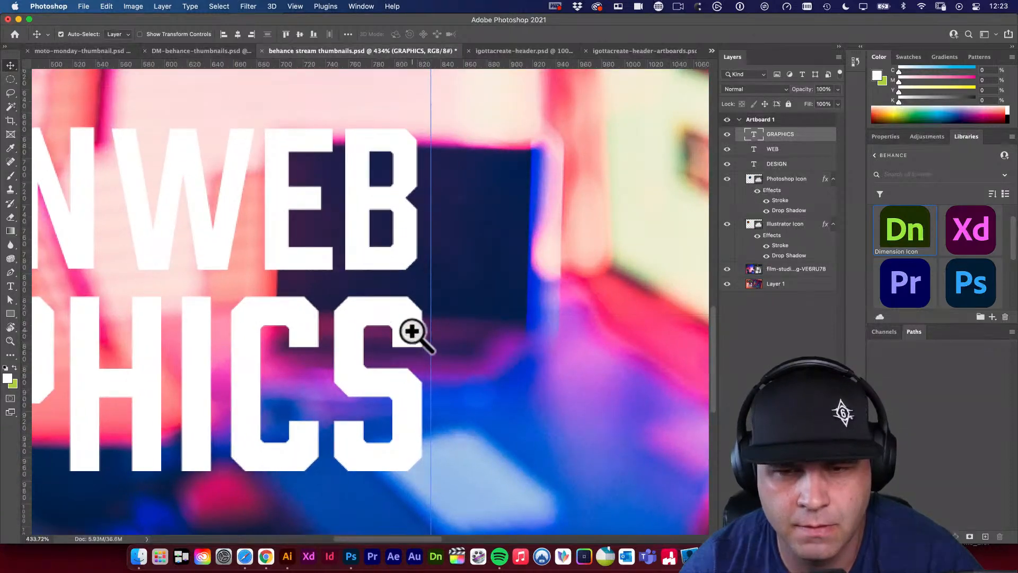
key("super+t")
left_click_drag(431, 509, 437, 509)
key("Return")
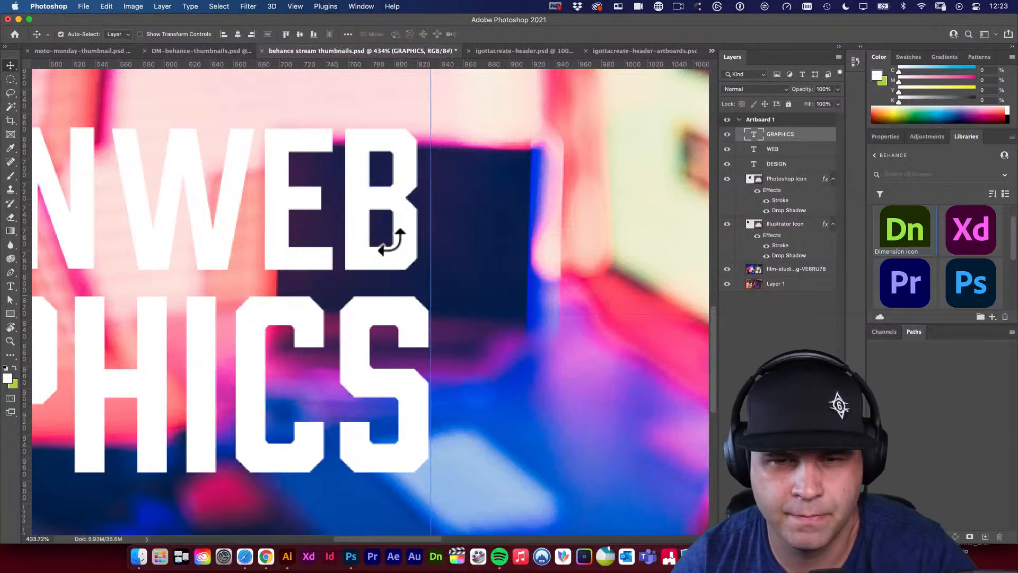
Scale the WEB text up to about 104% so its right edge meets the second vertical guide
left_click(397, 237)
key("super+t")
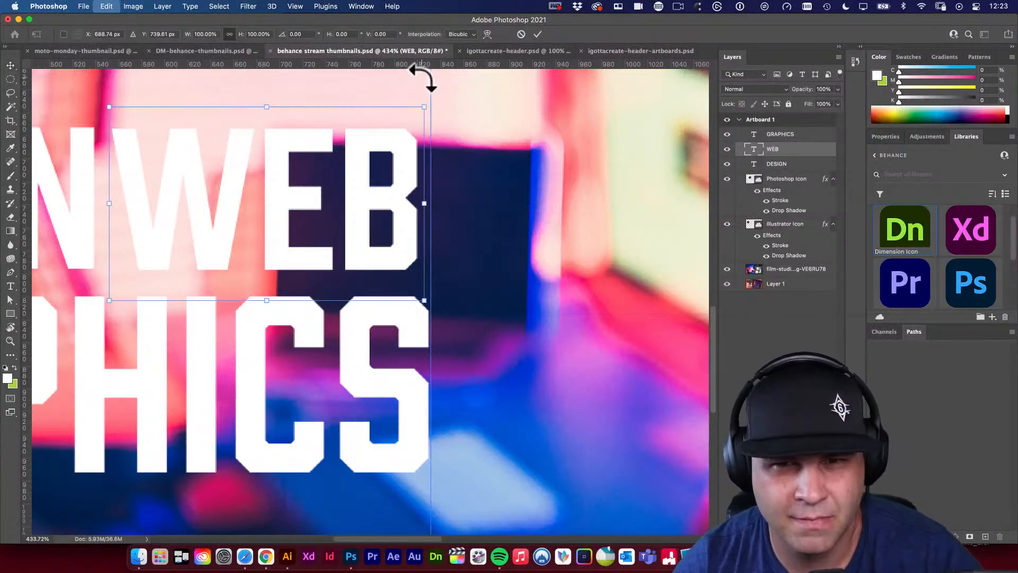
left_click_drag(424, 107, 438, 97)
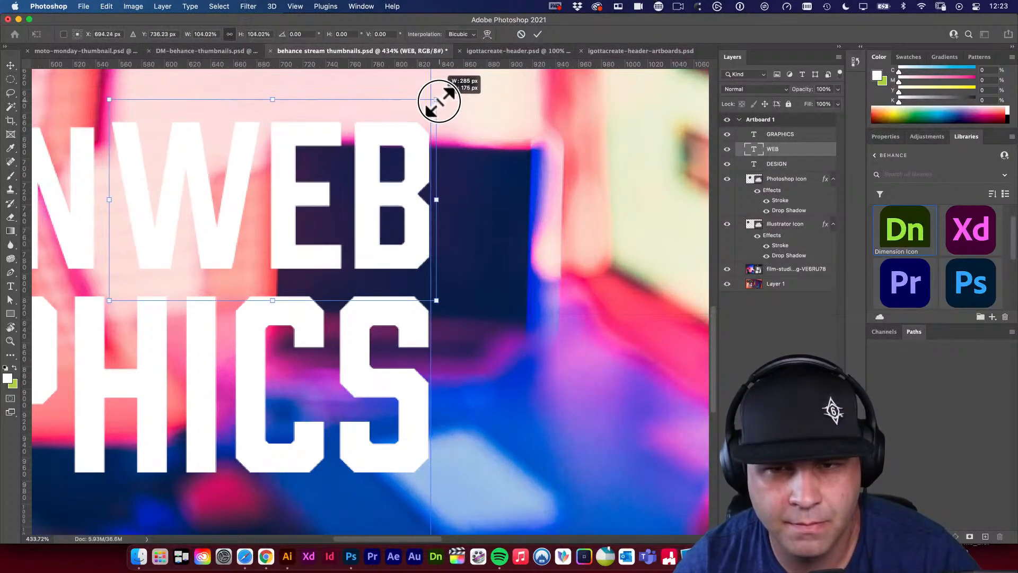
left_click(10, 65)
left_click_drag(434, 228, 387, 225)
left_click(462, 229)
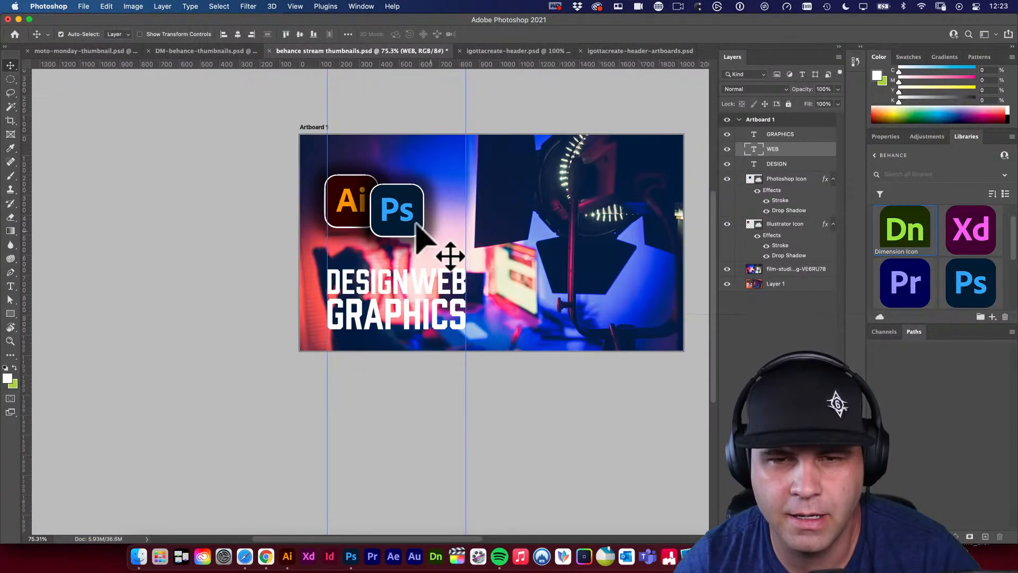
Soften the Photoshop icon's drop shadow to 40% opacity, 24% spread and 79 px size
left_click(421, 222)
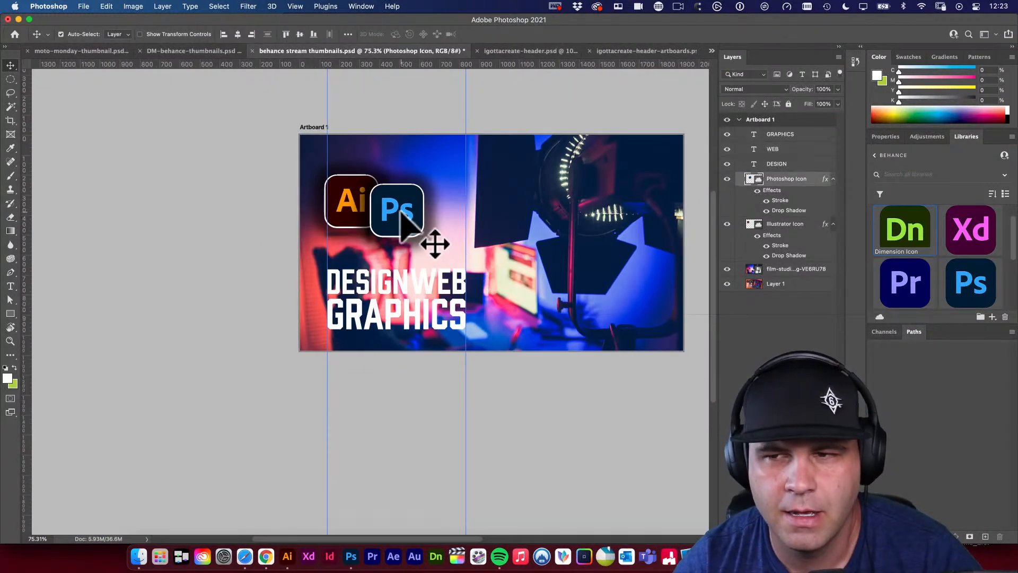
double_click(796, 211)
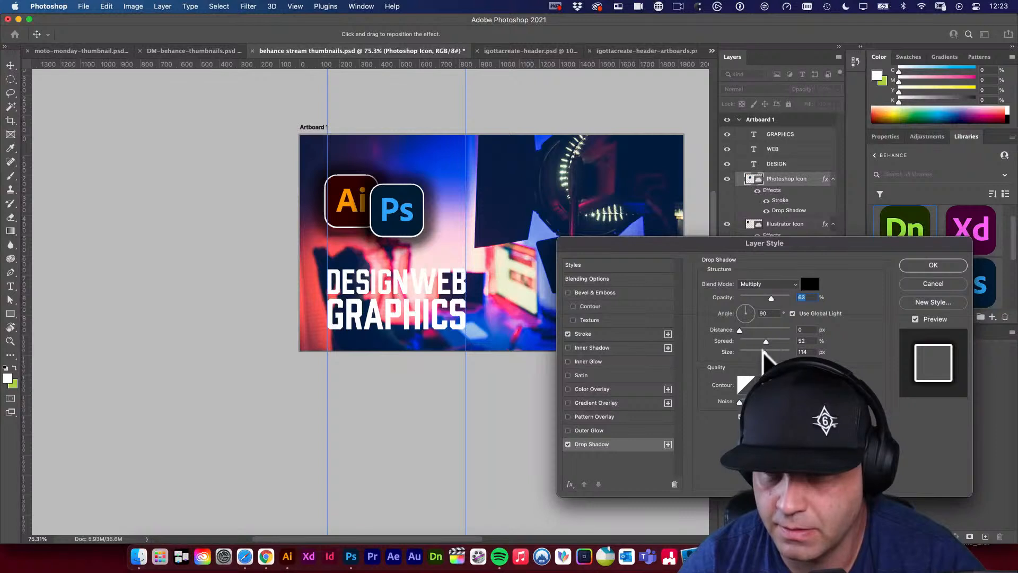
left_click_drag(765, 353, 760, 353)
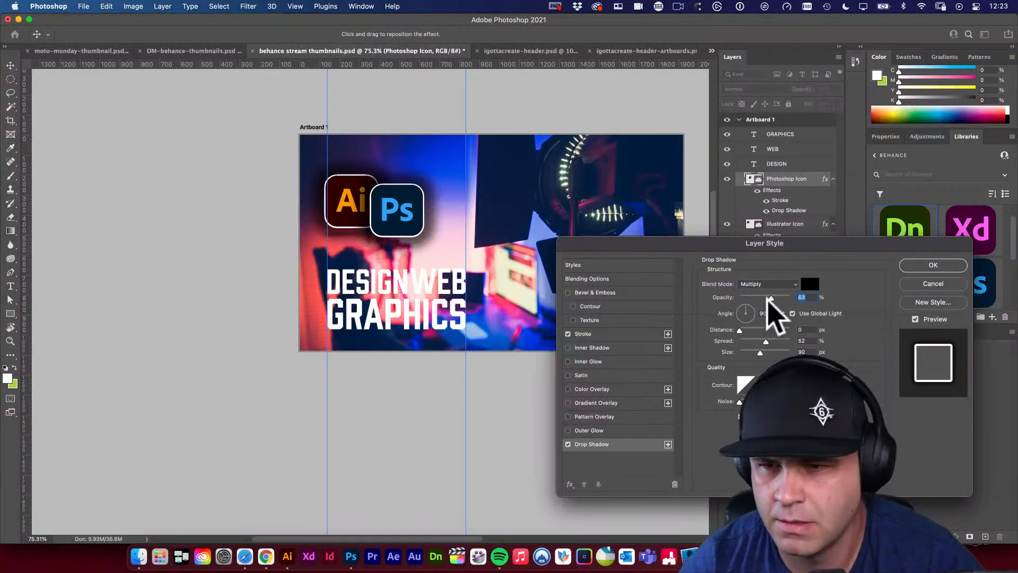
left_click_drag(772, 298, 760, 299)
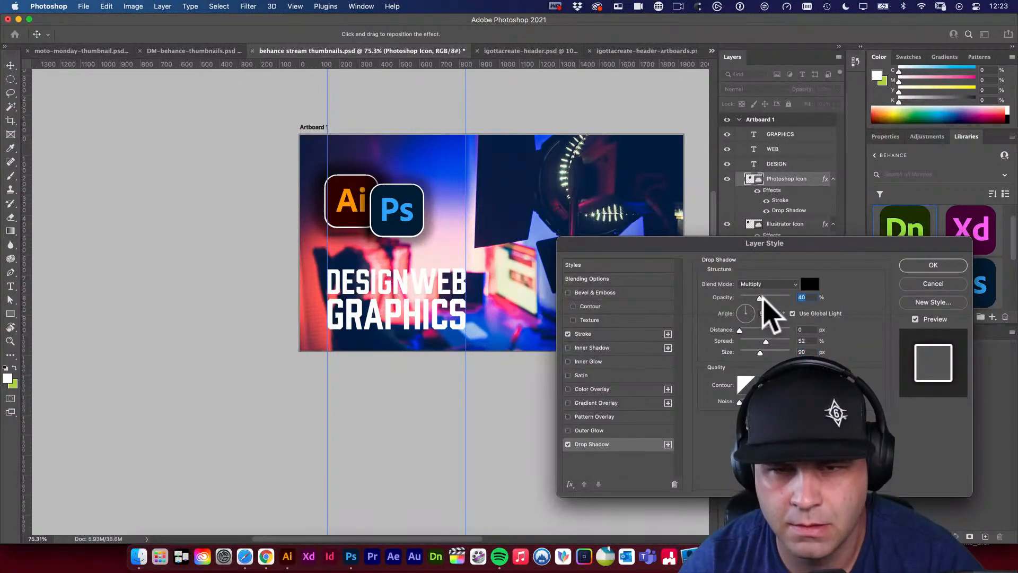
left_click_drag(766, 341, 752, 341)
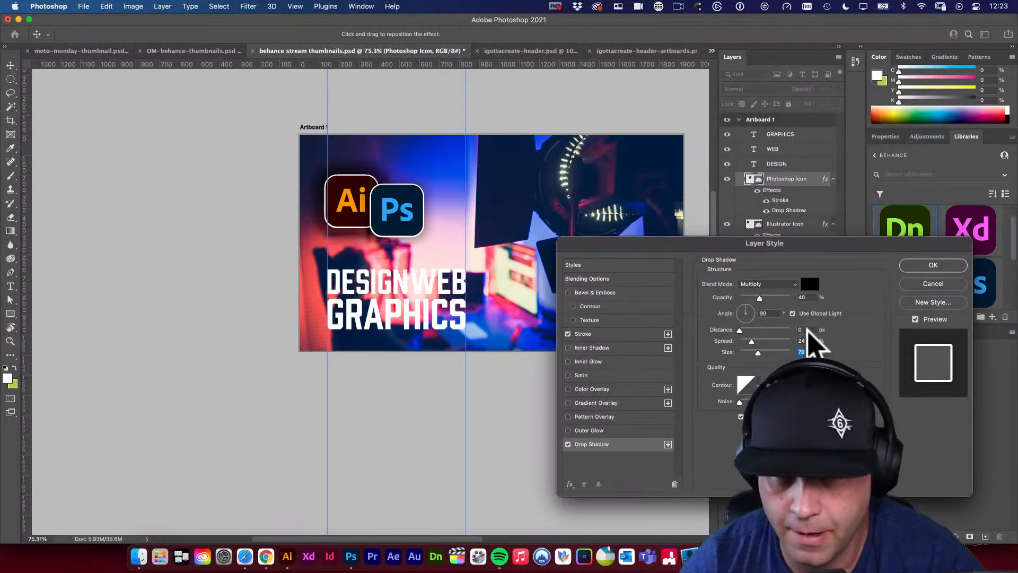
left_click(932, 265)
Copy the Photoshop icon's layer style and select the Illustrator icon layer
right_click(806, 176)
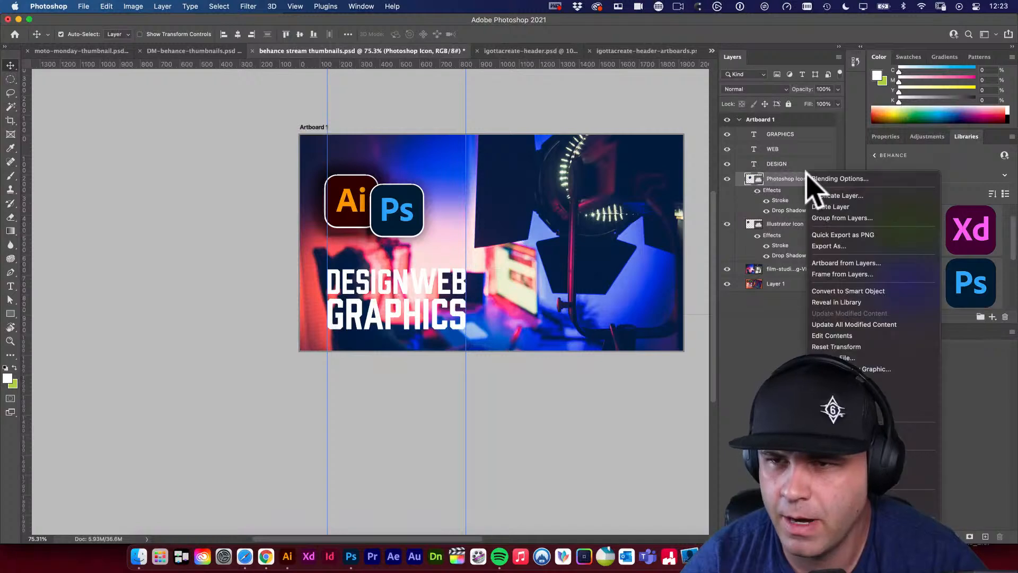
scroll(910, 413, "down", 5)
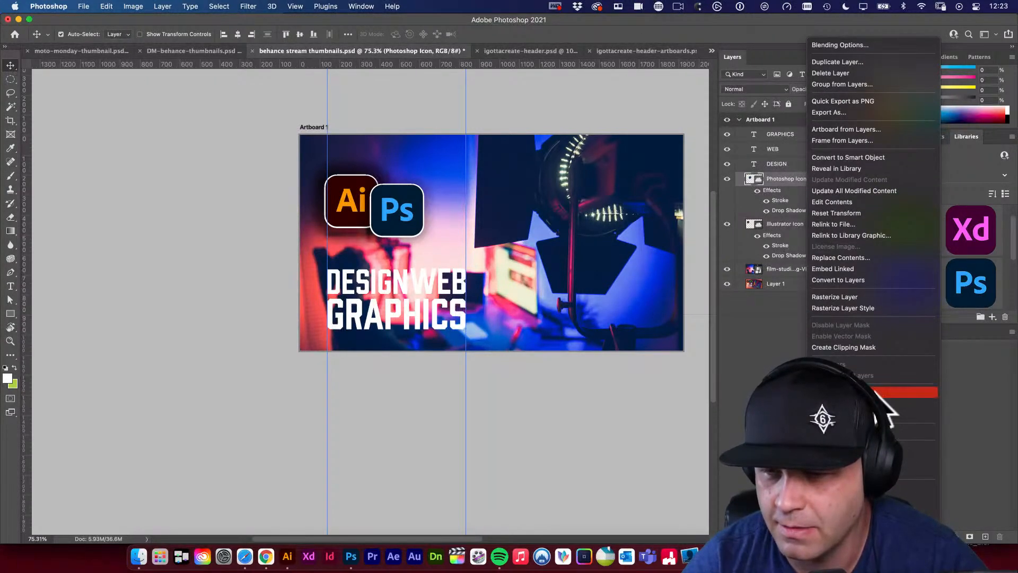
left_click(880, 392)
left_click(345, 196)
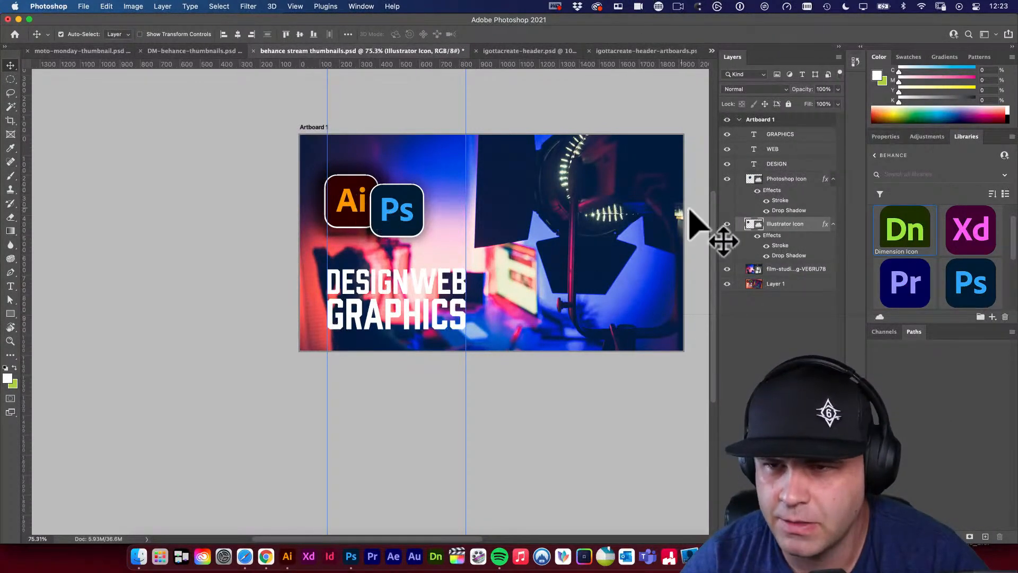
right_click(777, 228)
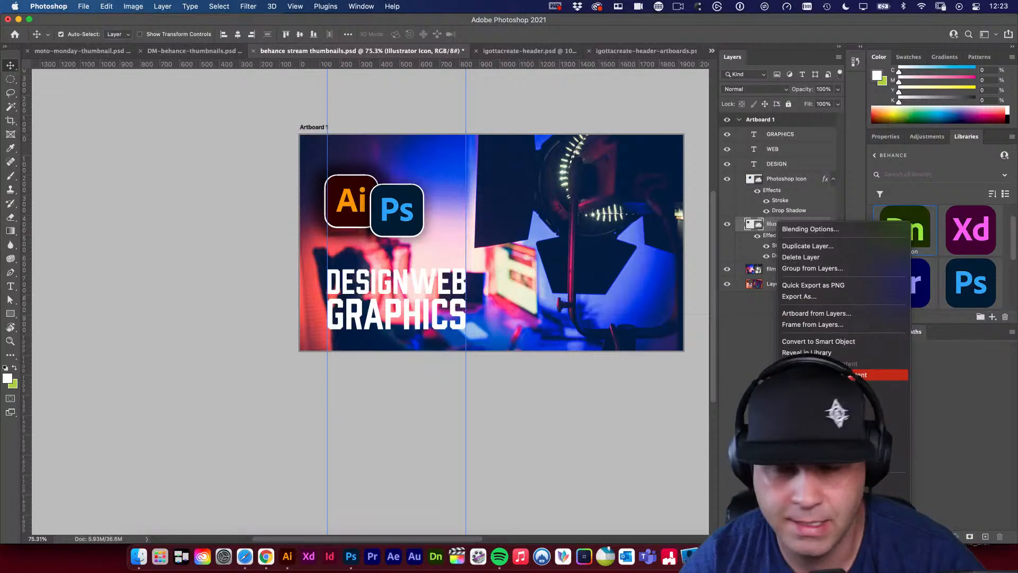
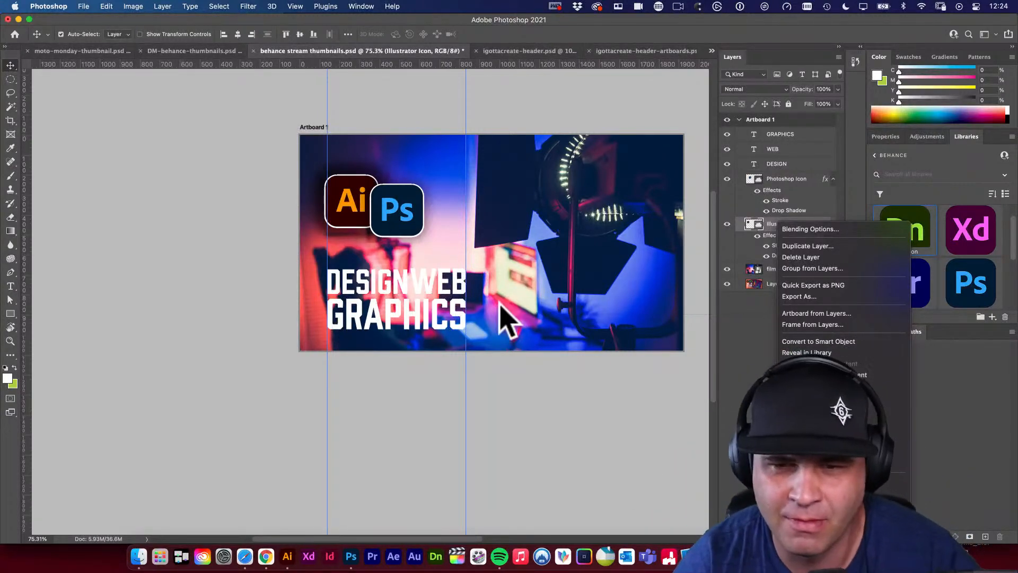
left_click(470, 301)
Paste the copied stroke and drop shadow style onto the Illustrator icon layer
left_click_drag(327, 279, 381, 337)
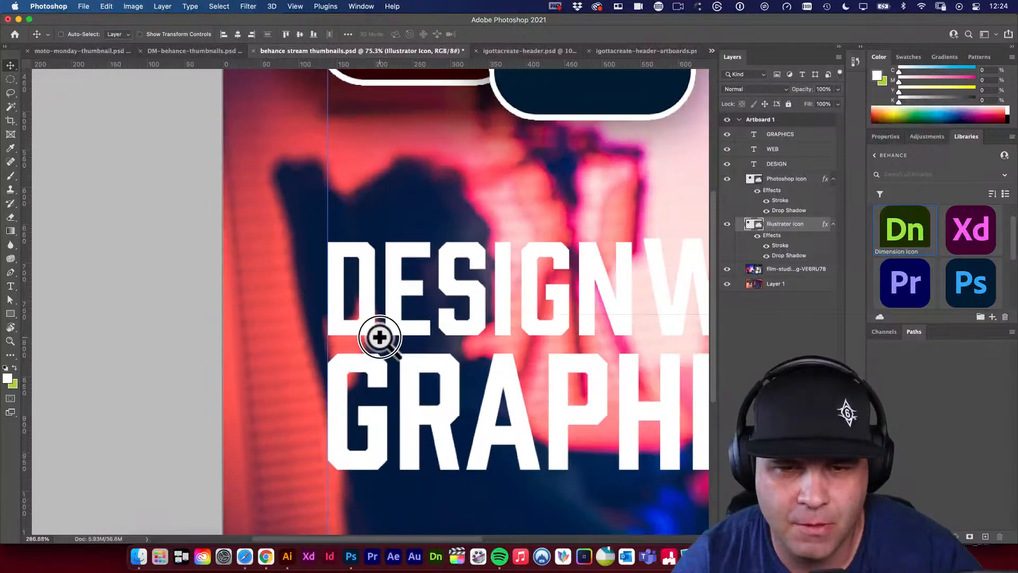
left_click_drag(447, 154, 365, 392)
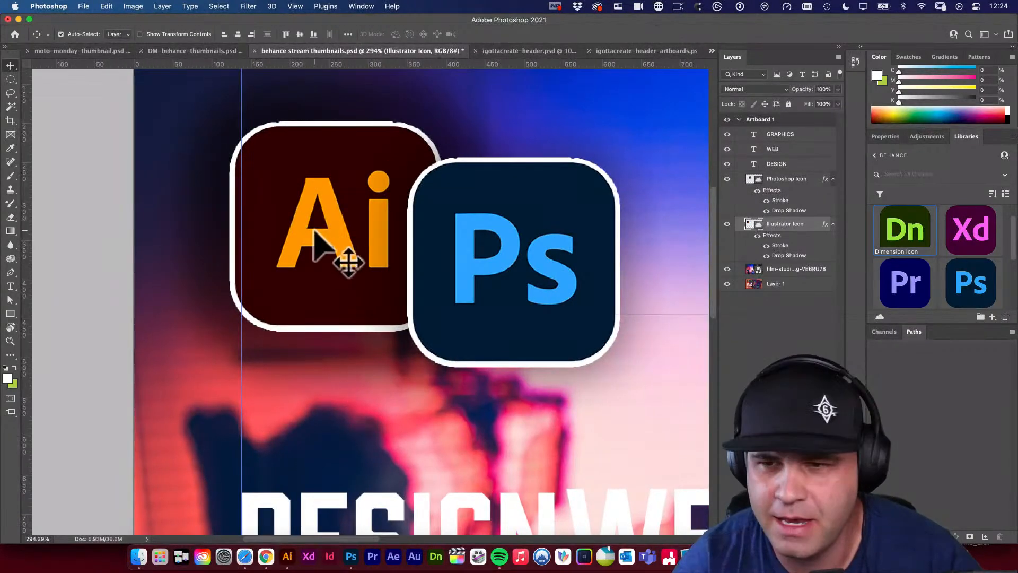
right_click(776, 226)
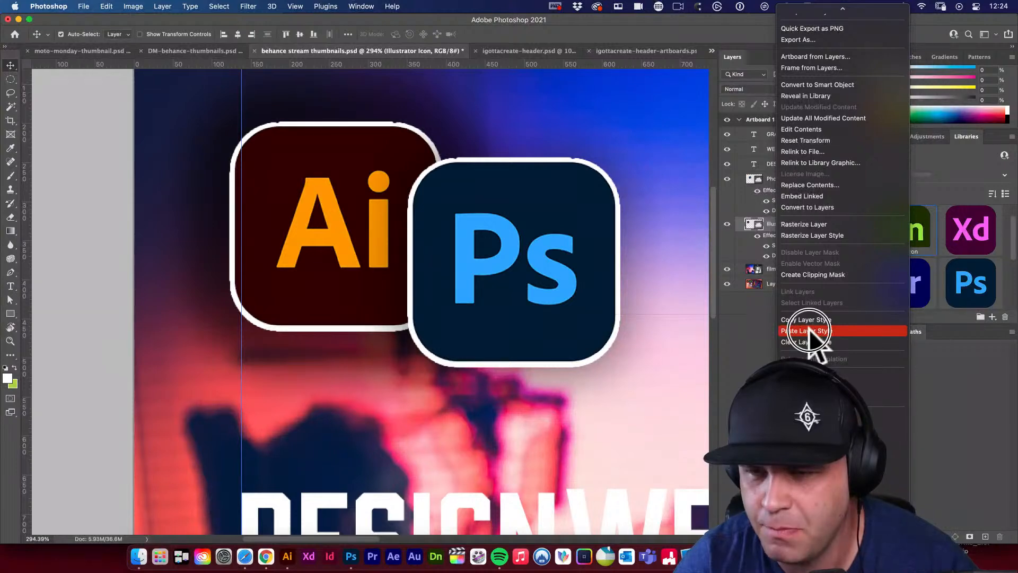
left_click(809, 330)
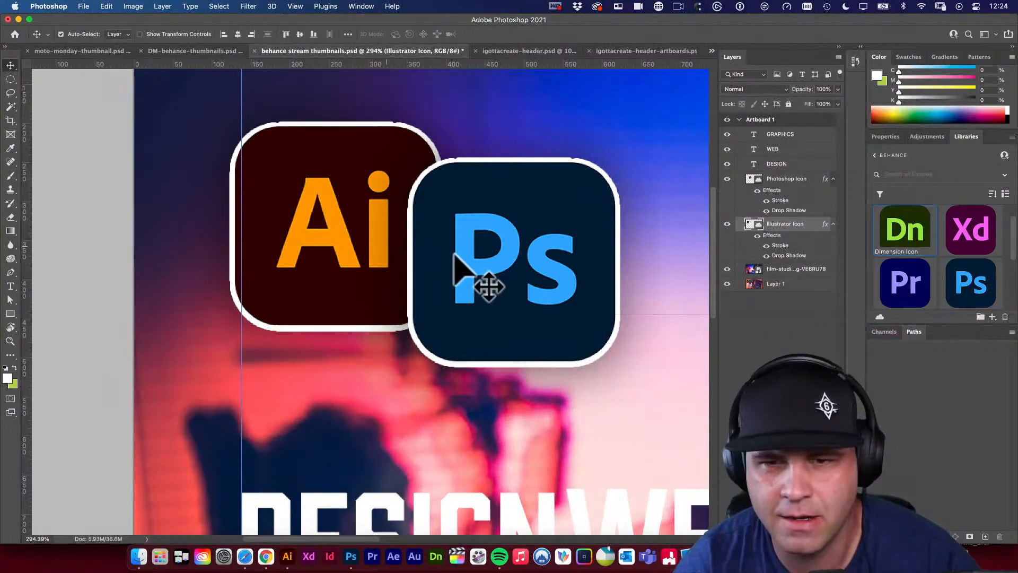
left_click_drag(565, 262, 493, 272)
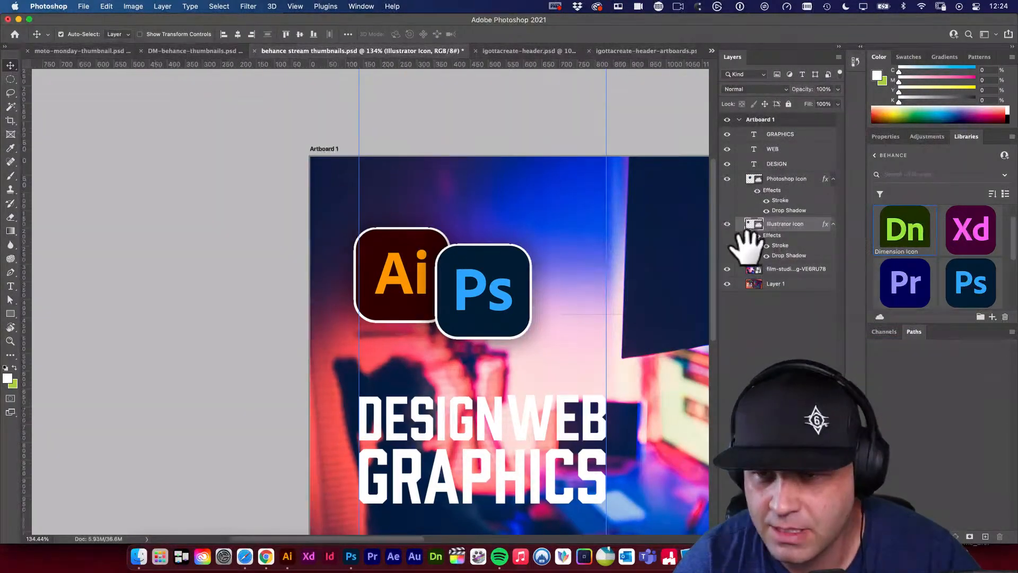
left_click(766, 245)
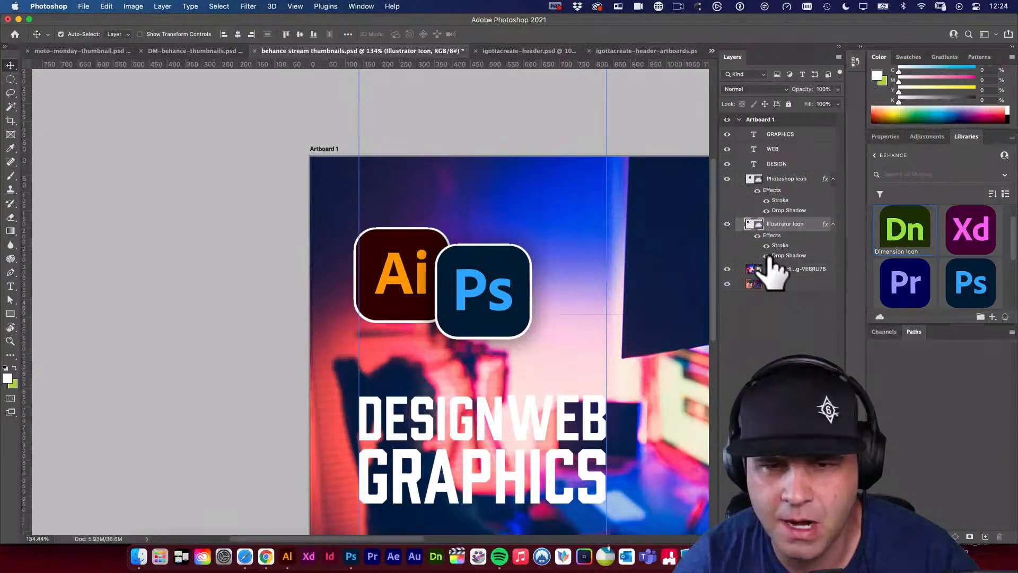
Move the Illustrator and Photoshop icons together up near the artboard's top edge, roughly centred above the title
left_click_drag(523, 324, 409, 302)
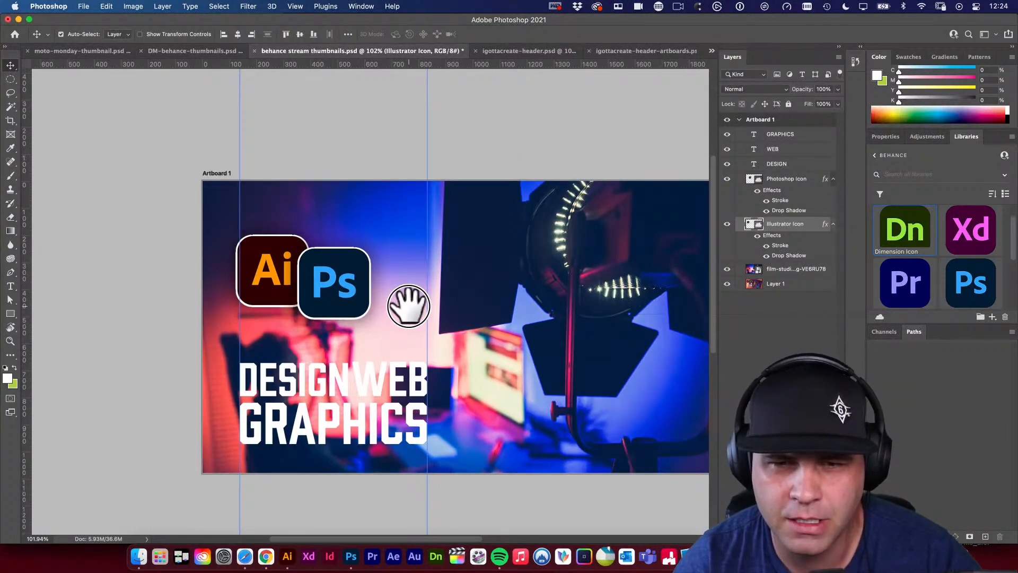
left_click(336, 282)
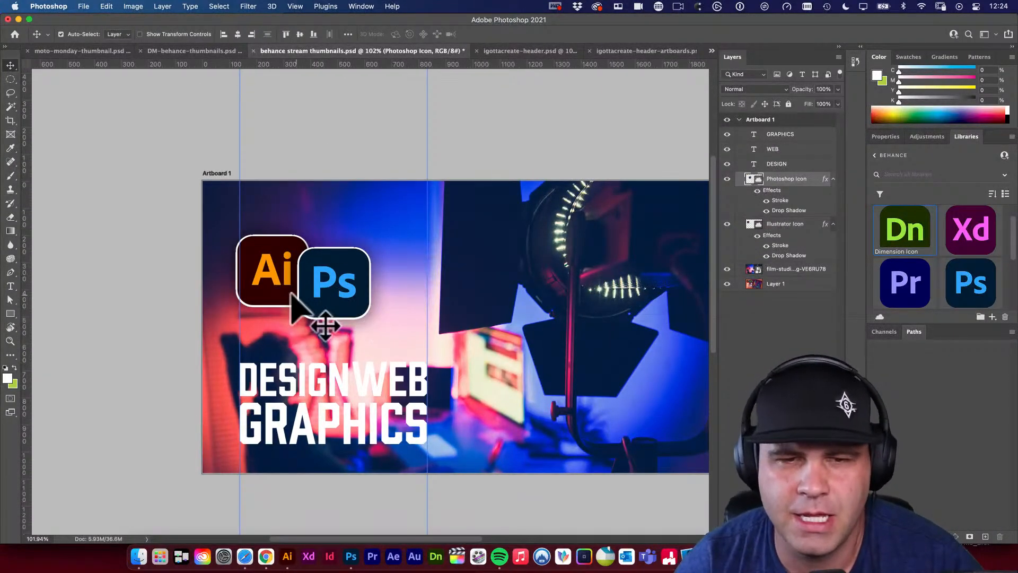
left_click(270, 287, "shift")
left_click(153, 252)
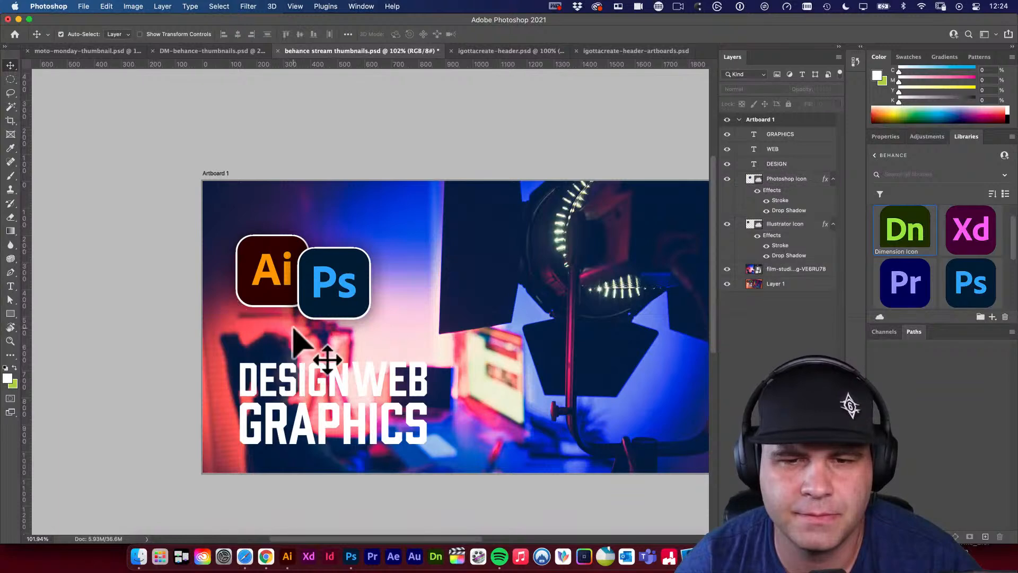
left_click_drag(319, 297, 229, 231)
left_click(250, 269)
left_click(216, 250, "shift")
Try moving the DESIGN and GRAPHICS text to the artboard's lower right and undo the move
left_click(291, 360)
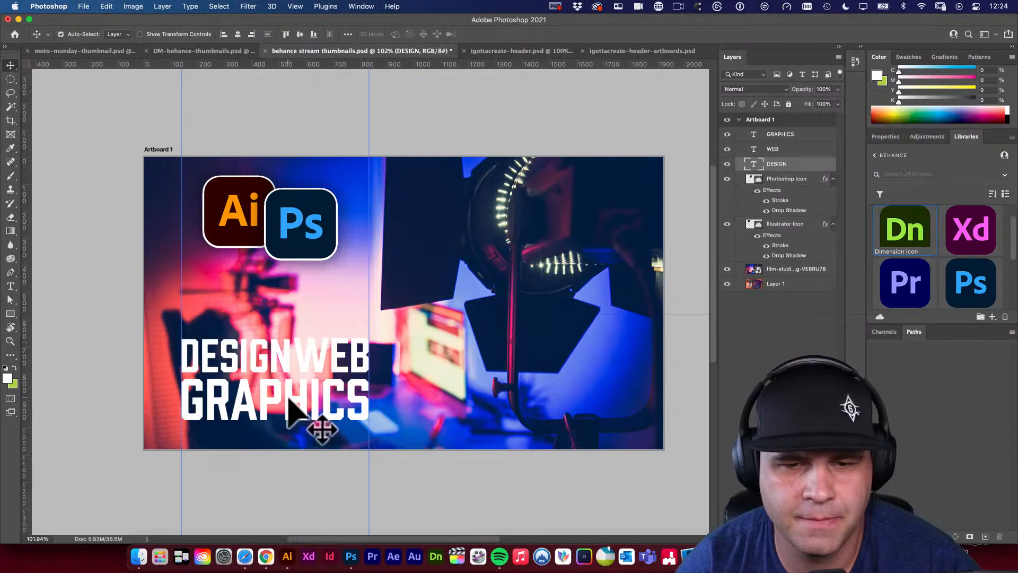
left_click(289, 400, "shift")
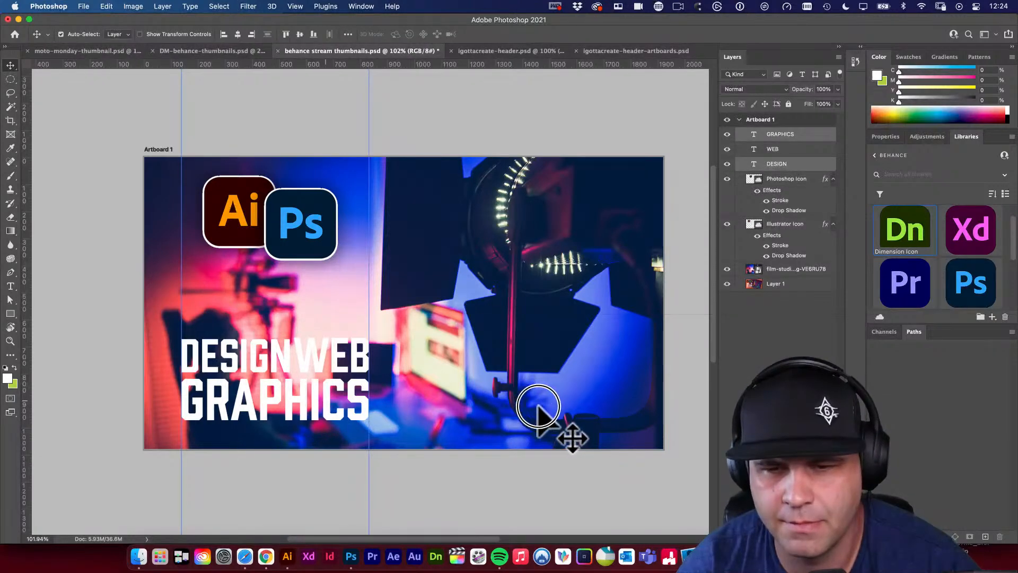
left_click_drag(334, 387, 576, 391)
key("super+z")
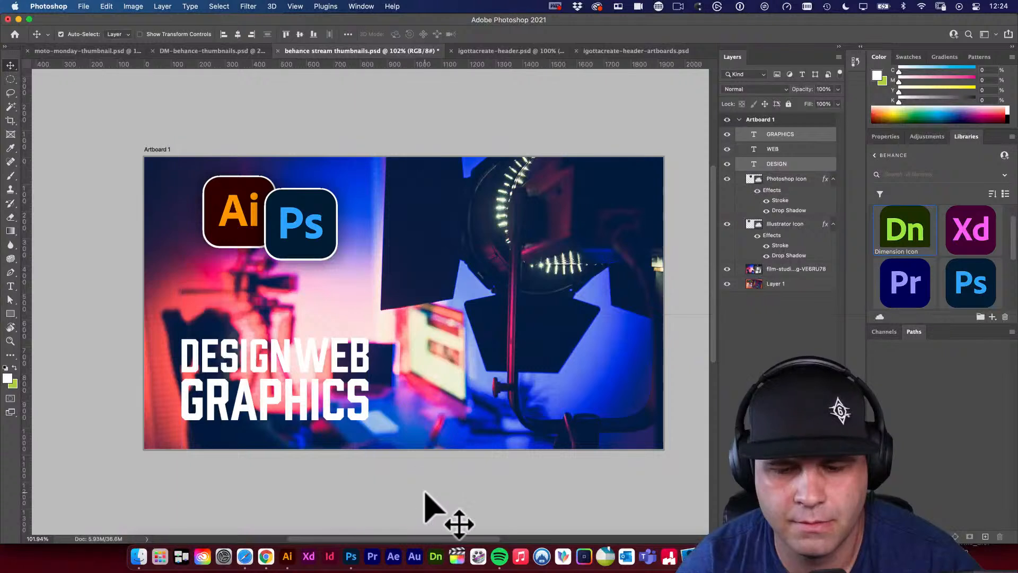
left_click(424, 492, "super")
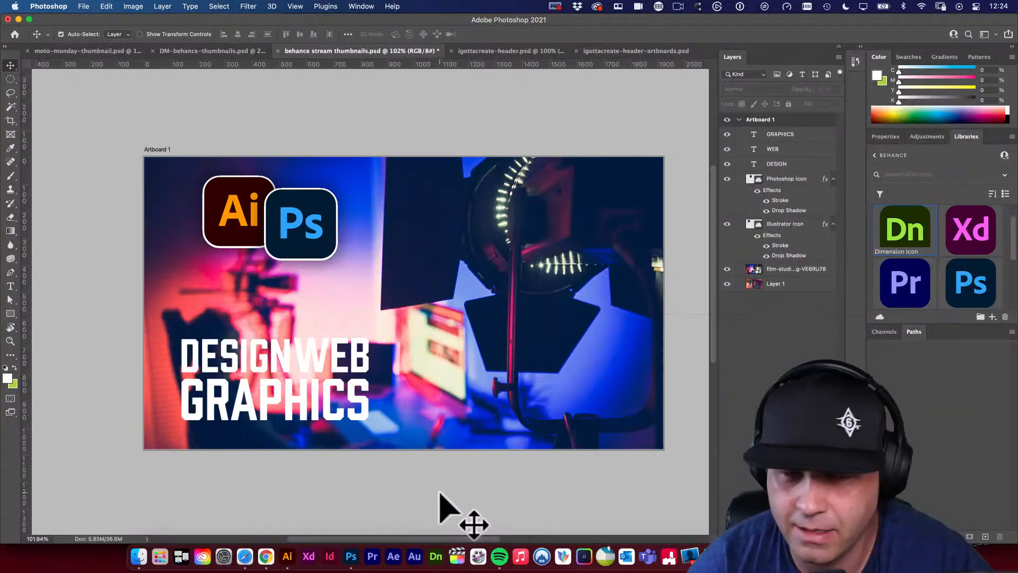
left_click_drag(317, 223, 245, 219)
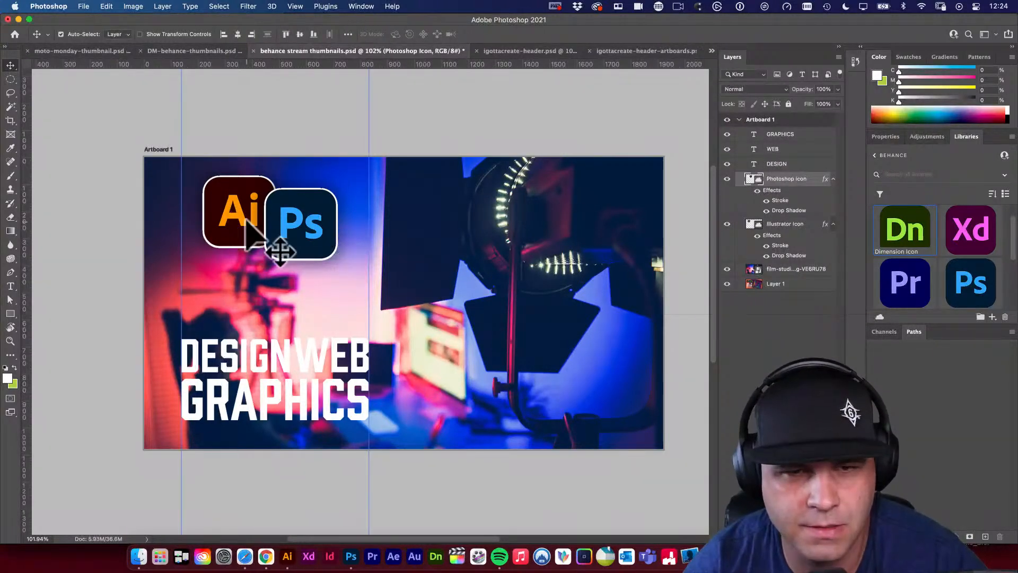
key("super+t")
left_click_drag(444, 302, 448, 276)
key("Escape")
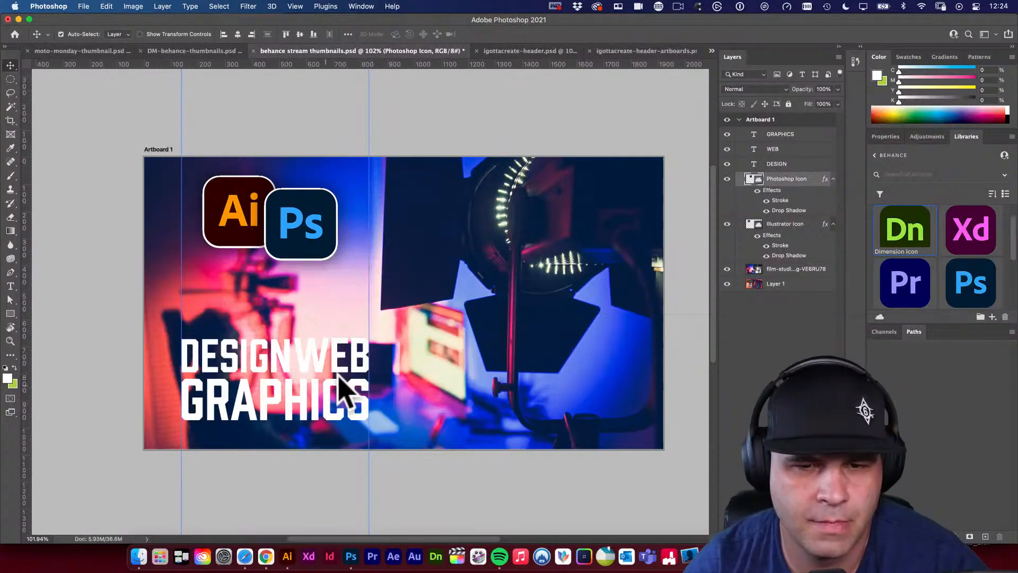
Shift WEB about 28 px right and scale DESIGN and WEB down together so the line ends at the second vertical guide
left_click(321, 367)
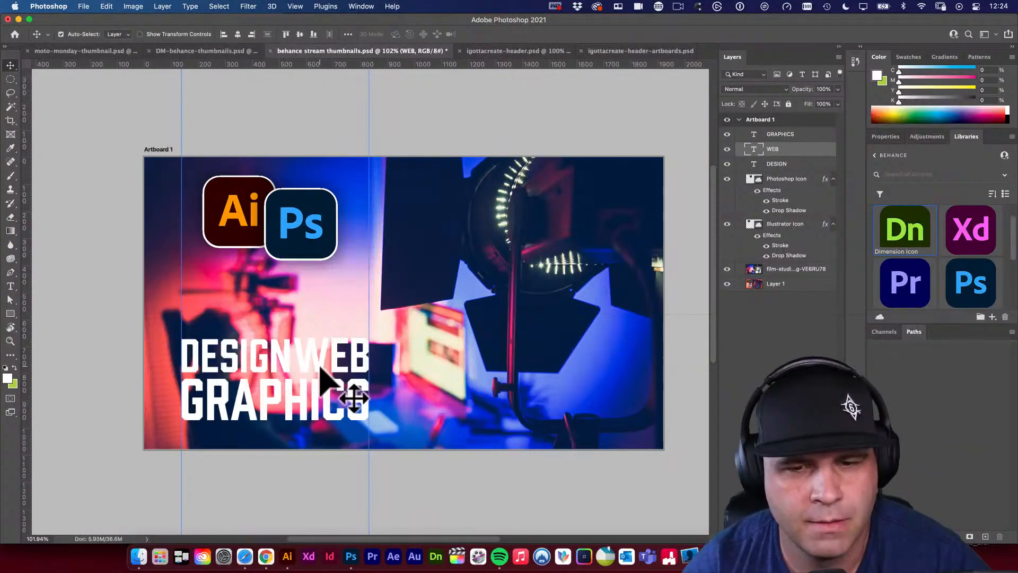
left_click_drag(321, 367, 329, 371)
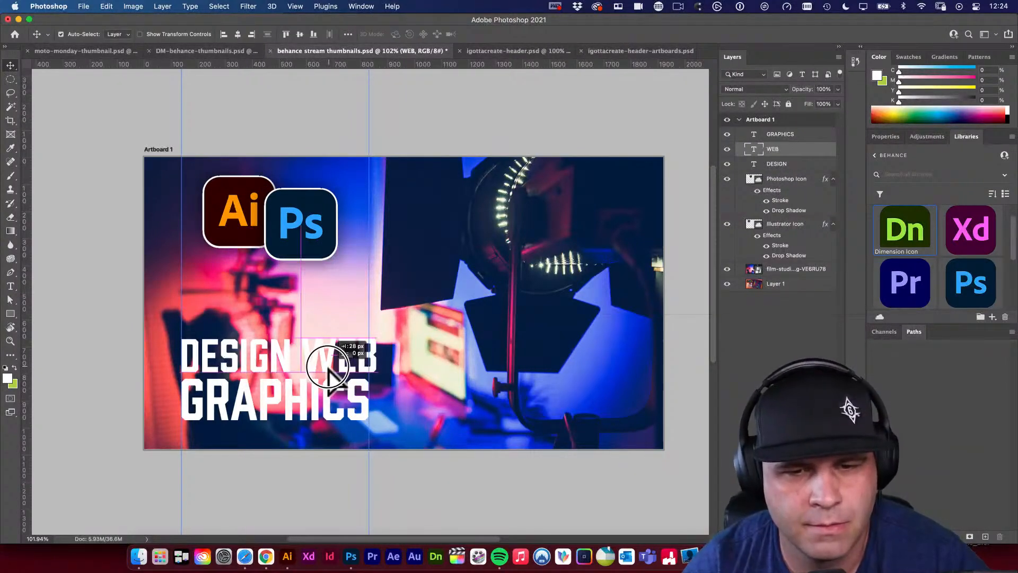
left_click(287, 359, "shift")
scroll(289, 366, "up", 5)
key("super+t")
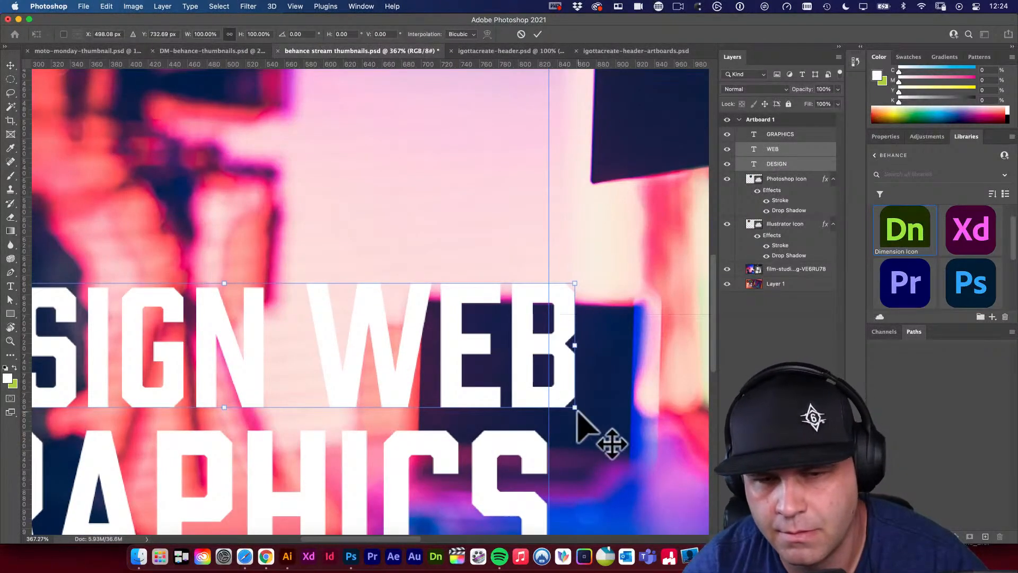
left_click_drag(575, 284, 550, 299)
key("Return")
Rotate the Illustrator and Photoshop icons together about 20° counter-clockwise
left_click_drag(482, 294, 431, 334)
scroll(430, 334, "up", 3)
left_click(428, 276)
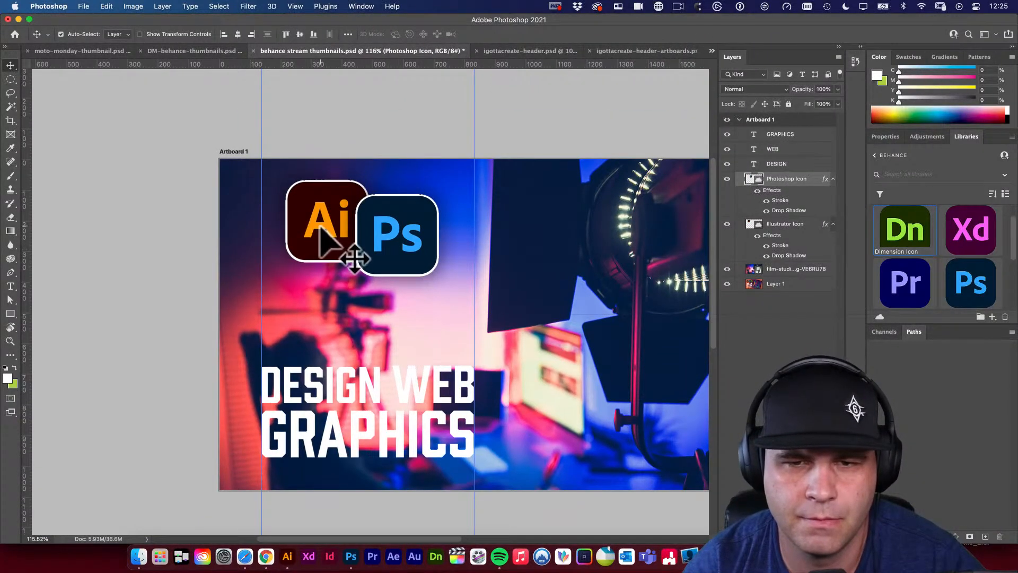
left_click(346, 255, "shift")
key("super+t")
left_click_drag(479, 398, 514, 329)
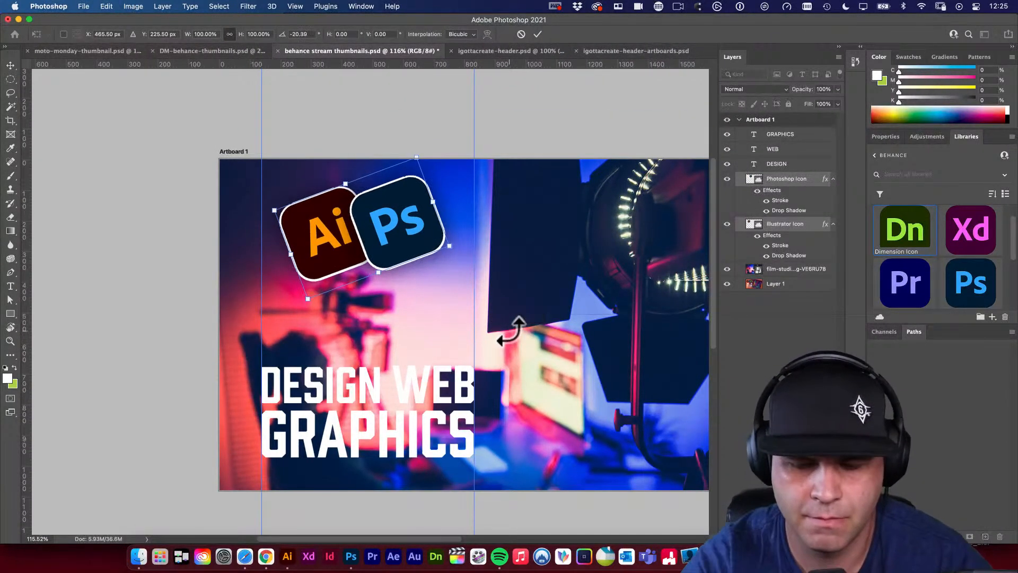
key("Return")
Reposition the two tilted icons closer to the title and align their top edges
left_click_drag(318, 226, 335, 263)
left_click_drag(480, 214, 422, 271)
left_click(367, 252, "shift")
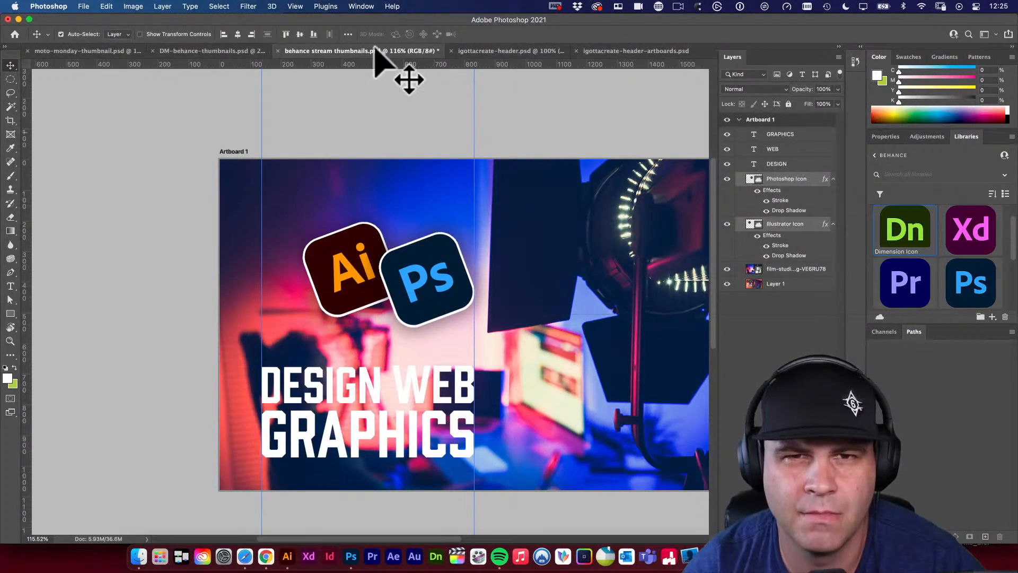
left_click(286, 34)
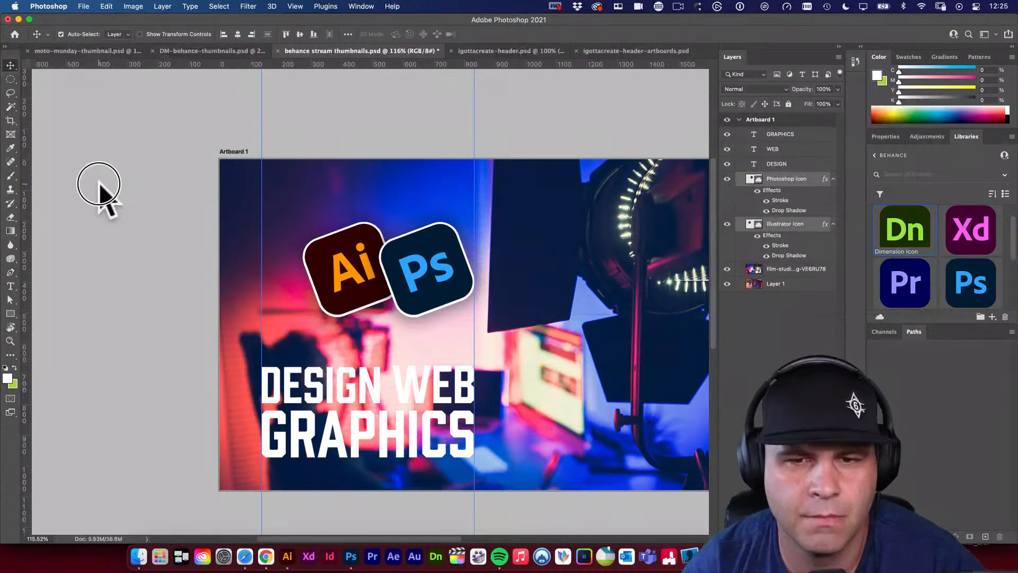
Rotate both icons slightly further counter-clockwise and move the pair up and left, near the artboard's top edge
left_click(99, 186)
left_click_drag(398, 272, 428, 286)
left_click(351, 256, "shift")
key("super+t")
left_click_drag(579, 349, 593, 335)
key("Return")
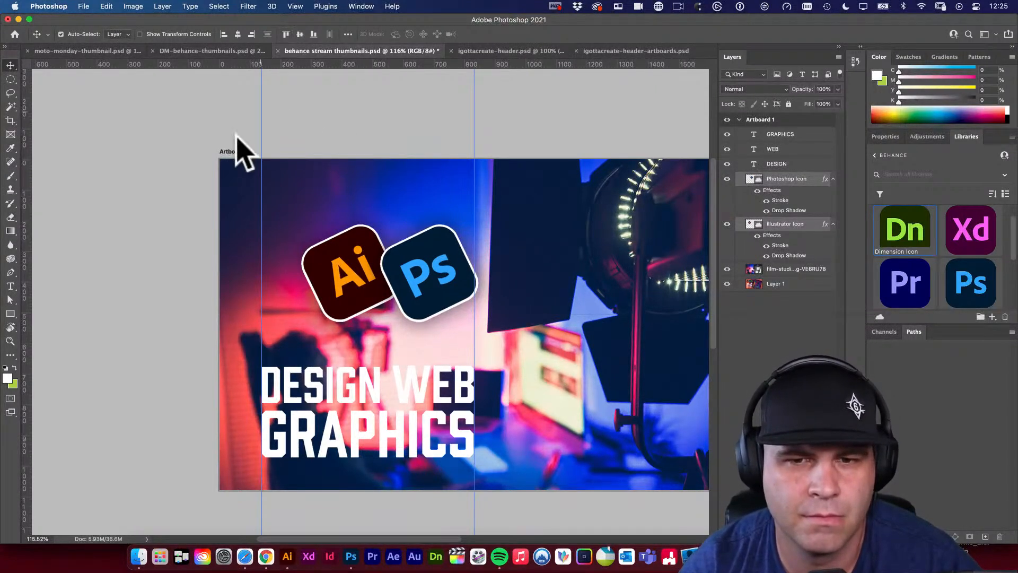
left_click_drag(330, 289, 305, 263)
scroll(340, 366, "down", 2)
scroll(340, 366, "right", 2)
Try raising the DESIGN WEB line and the whole title towards the icons, and undo the moves
left_click(332, 355)
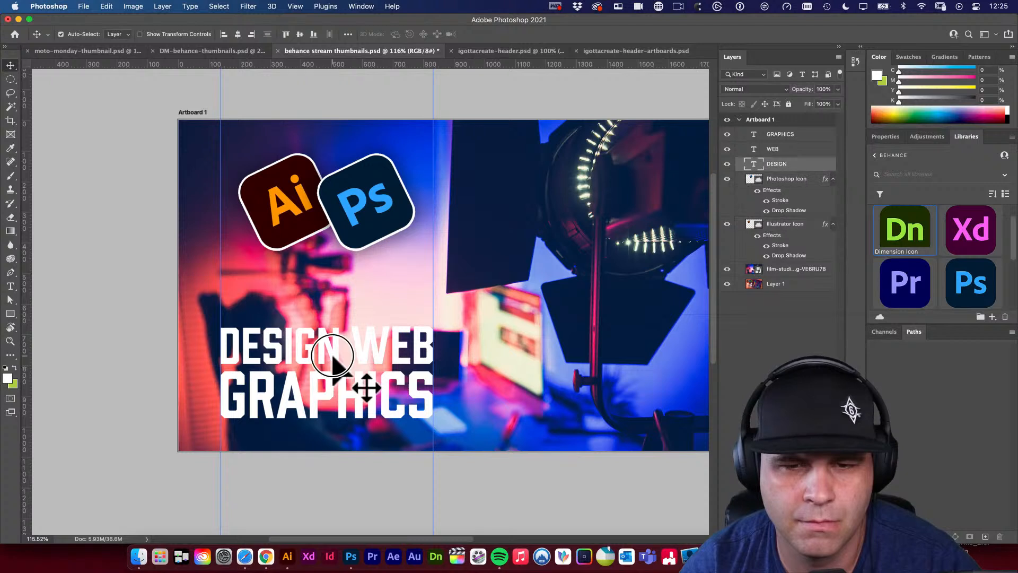
left_click_drag(377, 359, 375, 319)
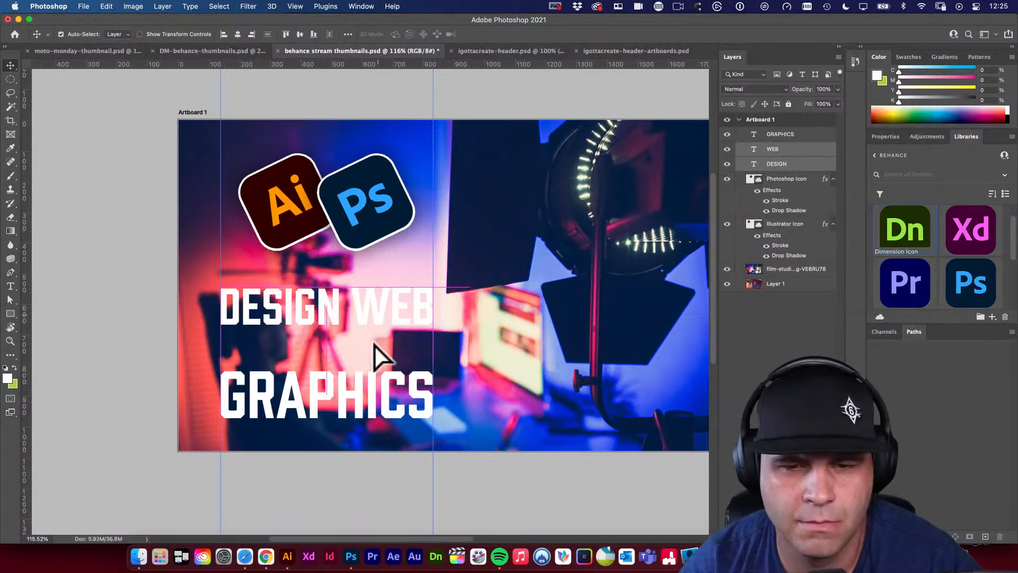
key("super+z")
key("super+z")
left_click_drag(374, 400, 373, 362)
key("super+z")
key("super+z")
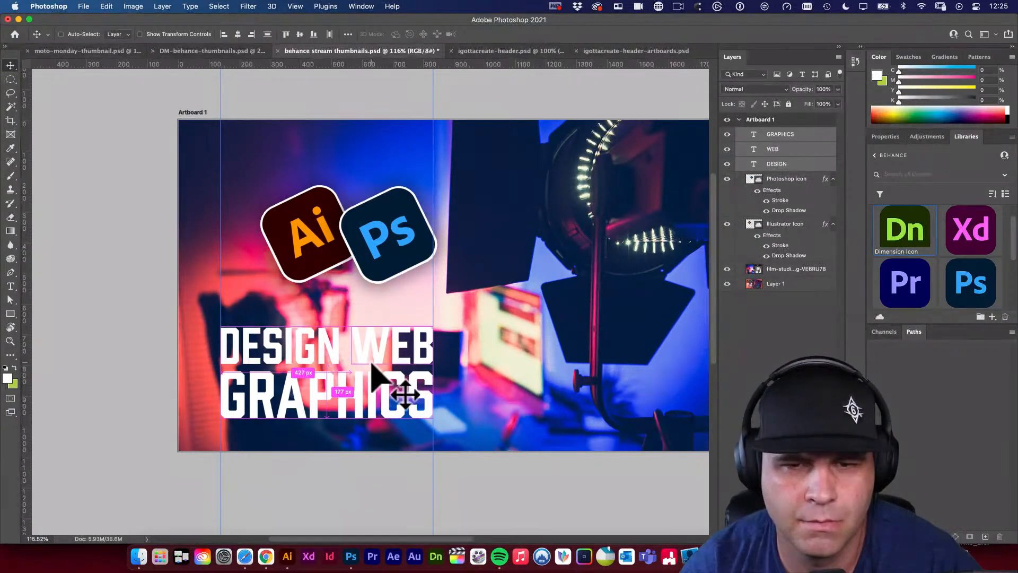
left_click(162, 278)
Save the thumbnail document
left_click_drag(340, 348, 290, 342)
left_click_drag(471, 352, 372, 340)
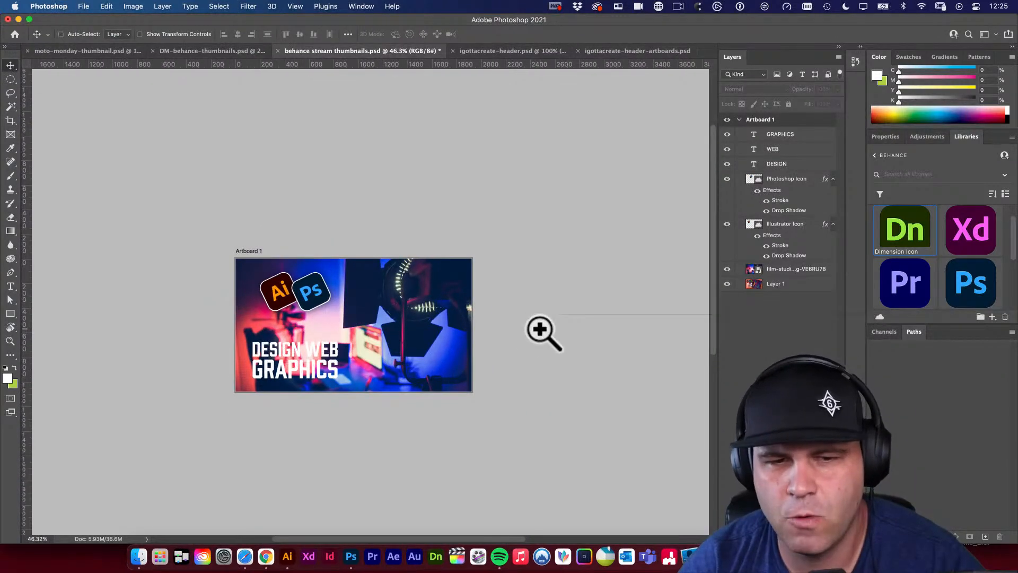
key("super+s")
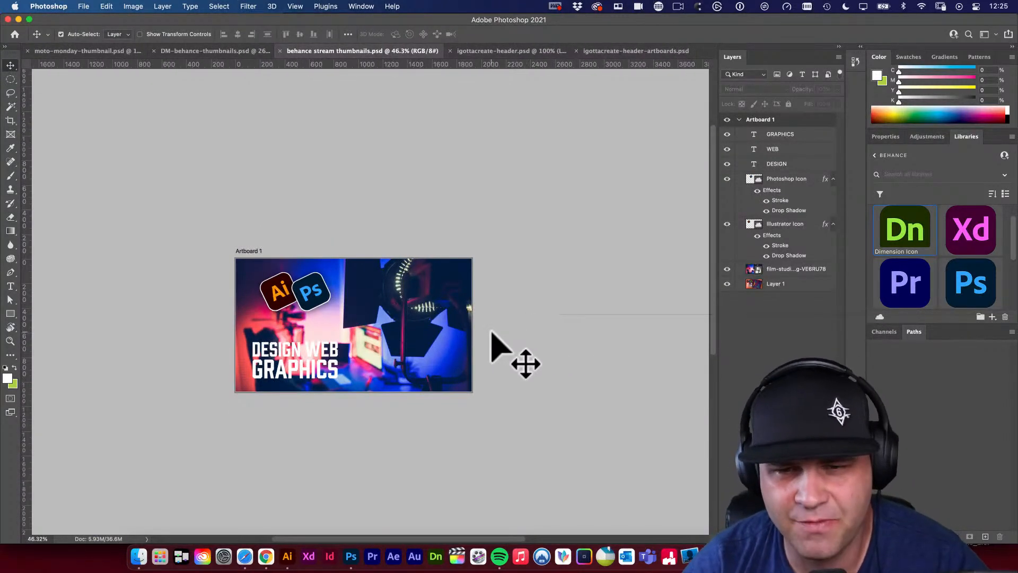
Duplicate Artboard 1 with all its contents, placing the copy to the right of the original
key("space")
left_click_drag(579, 325, 537, 315)
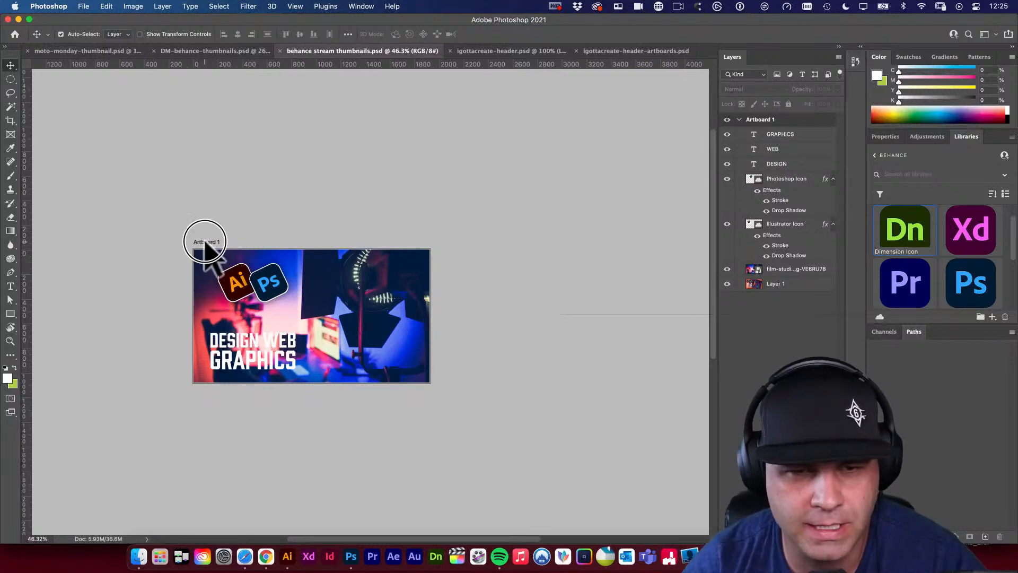
left_click_drag(206, 242, 478, 239)
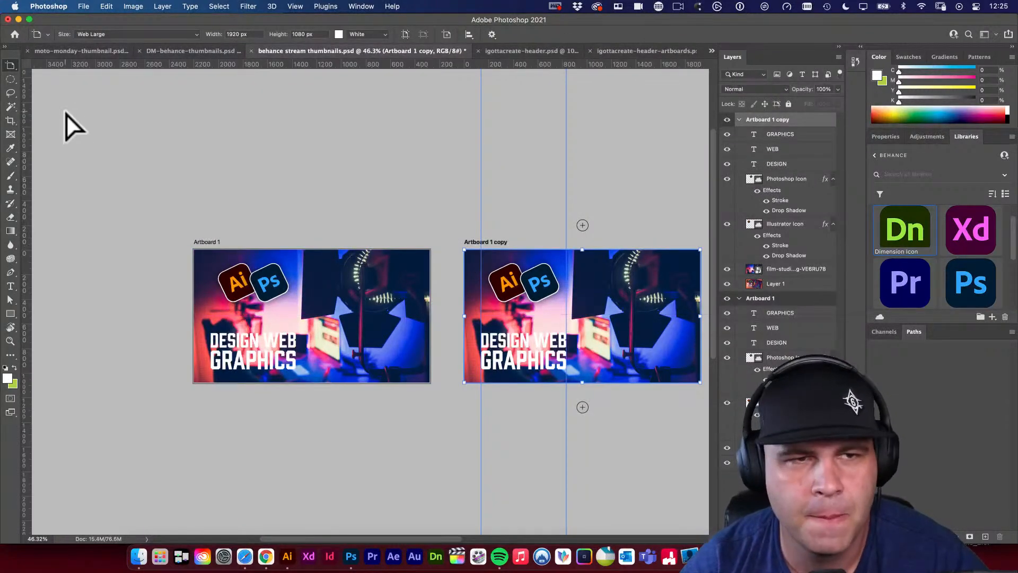
left_click(10, 65)
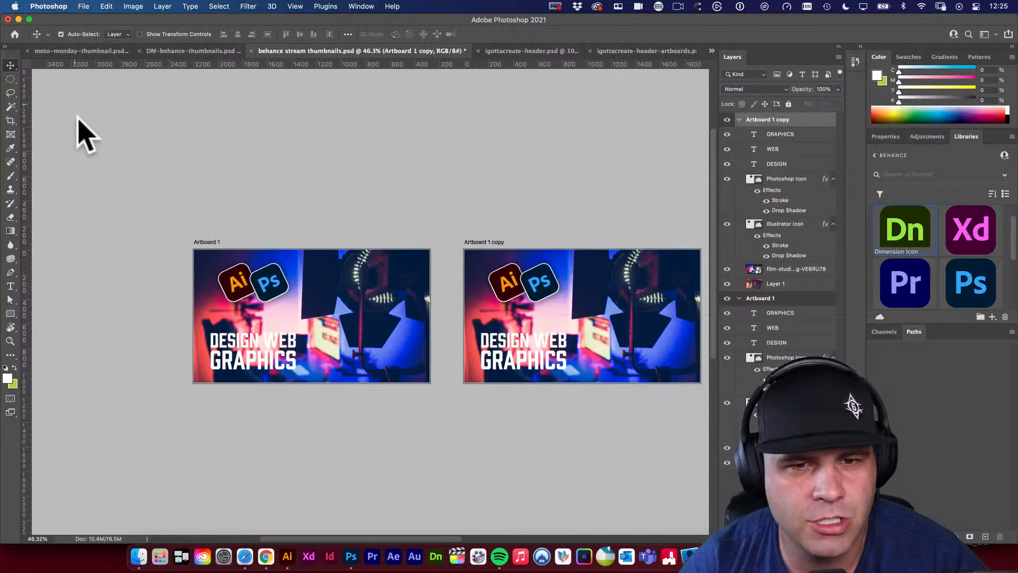
left_click(85, 133)
On the copied artboard, move both app icons down to the right of the title, vertically centred on its two lines
key("space")
left_click_drag(366, 318, 215, 303)
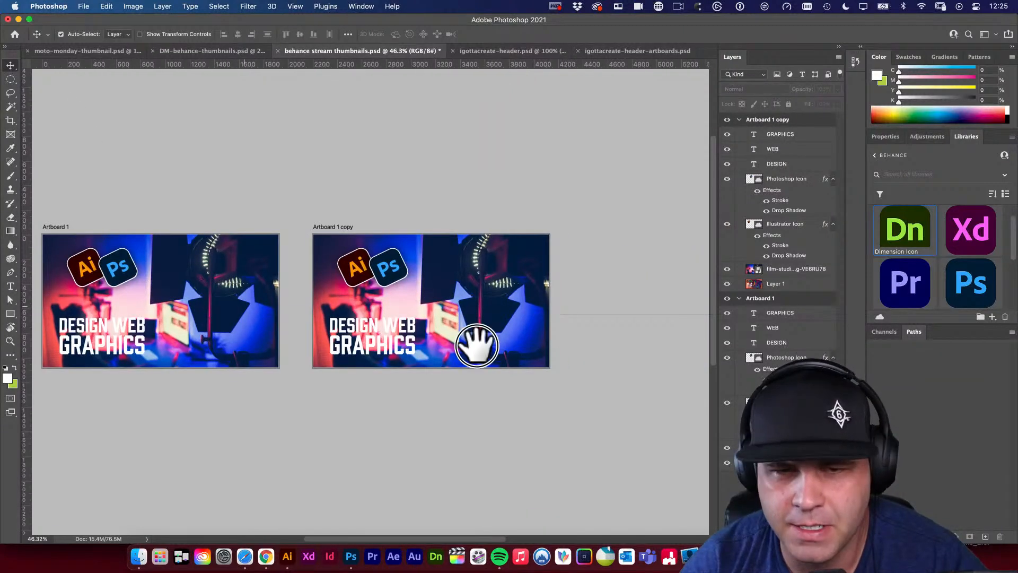
left_click_drag(477, 346, 502, 359)
left_click(378, 248)
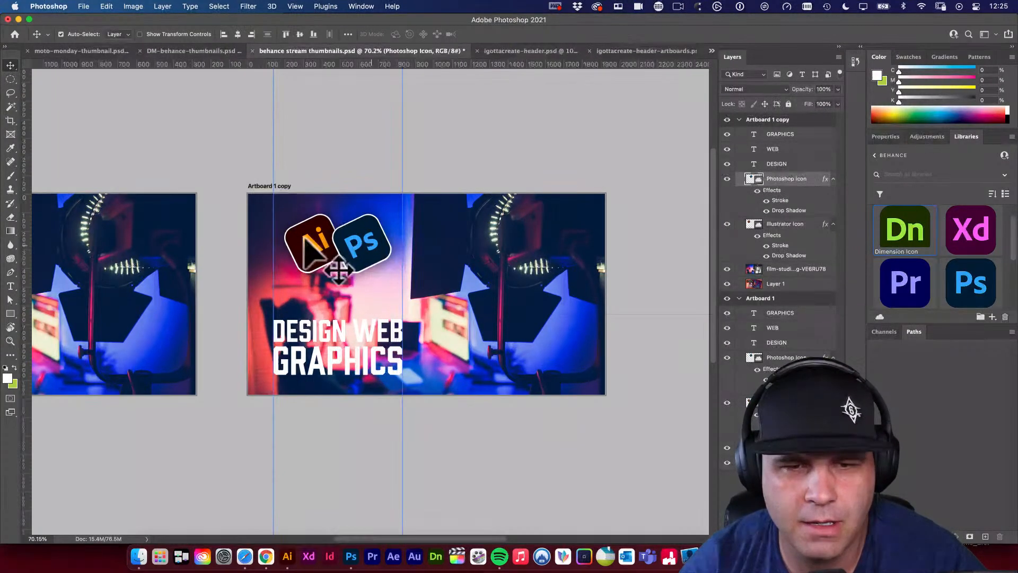
left_click(307, 239, "shift")
left_click_drag(367, 254, 462, 345)
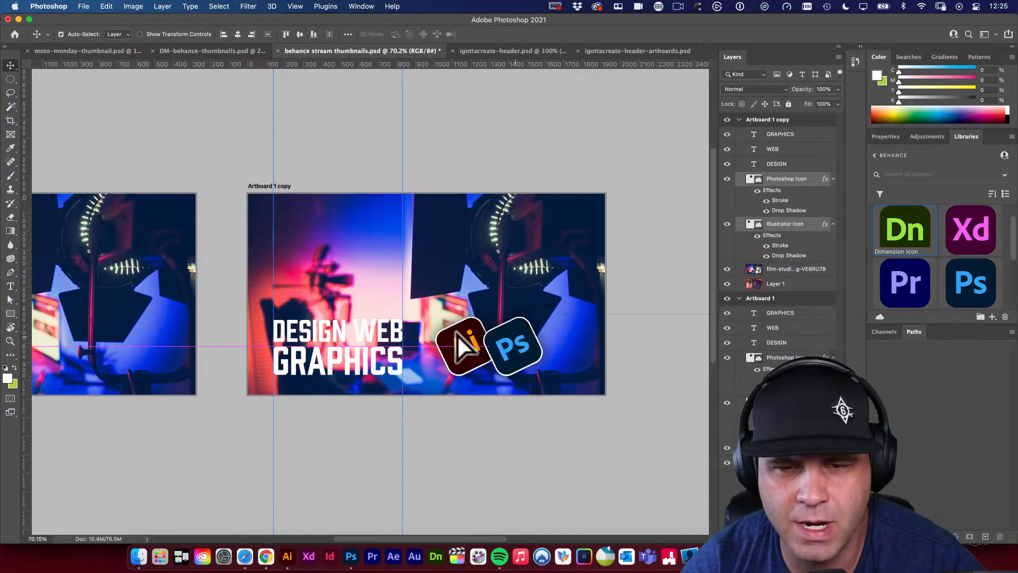
Try moving the title to the upper part of the copied artboard with both app icons beneath it, and undo the moves
left_click(375, 332)
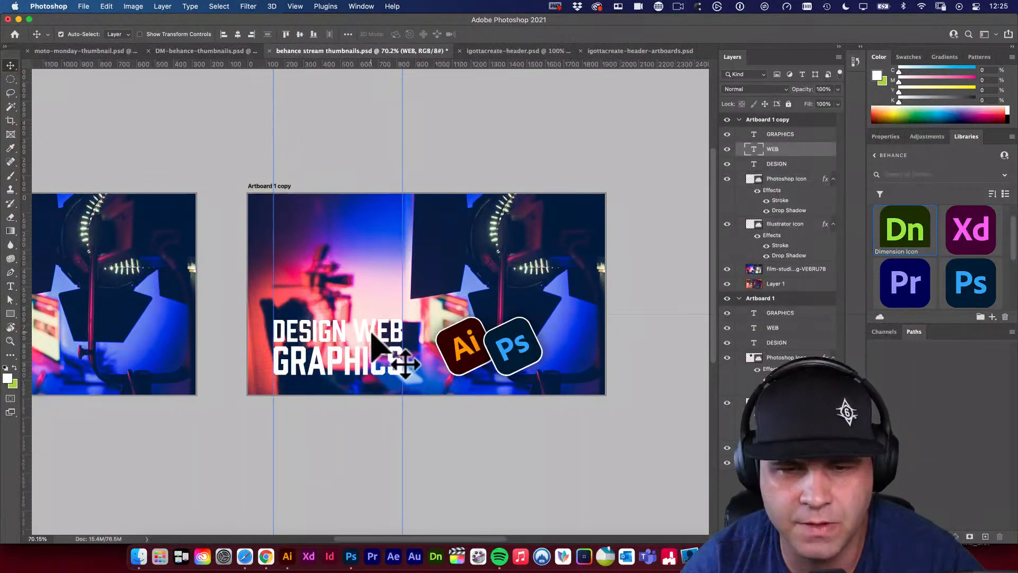
left_click(335, 334, "shift")
left_click_drag(336, 333, 344, 268)
left_click(344, 268, "shift")
left_click(469, 333)
left_click_drag(515, 342, 368, 356)
key("super+z")
key("super+z")
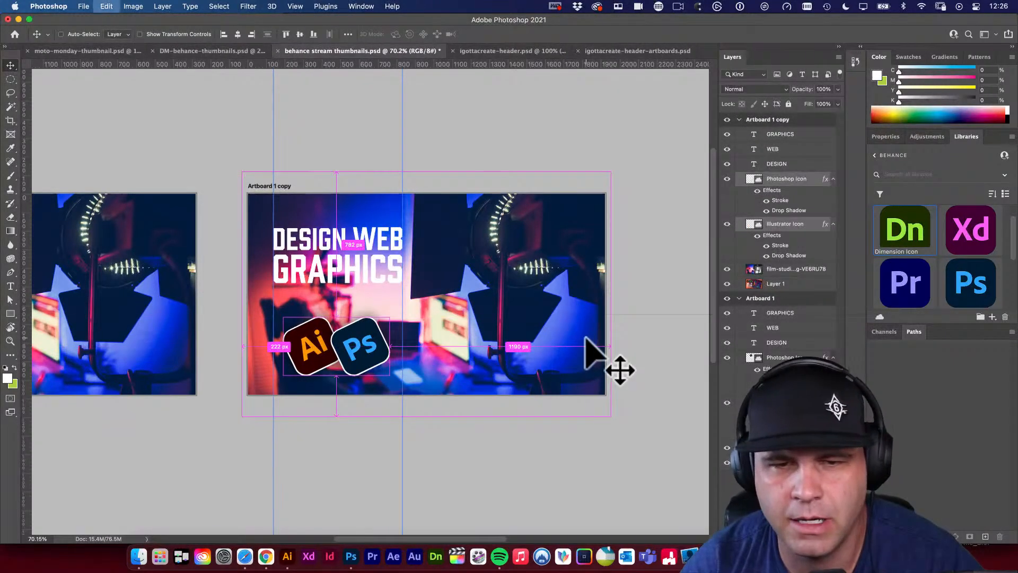
key("super+shift+z")
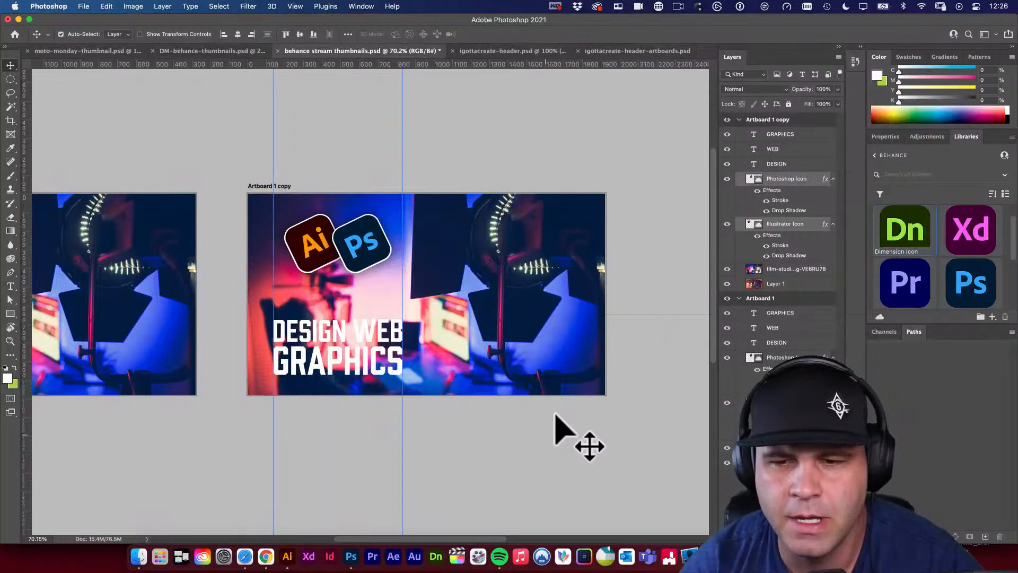
Sample the bright blue from the copied artboard's background photo as the foreground colour, and add a new layer above the photo
left_click(584, 361)
key("i")
left_click(578, 339)
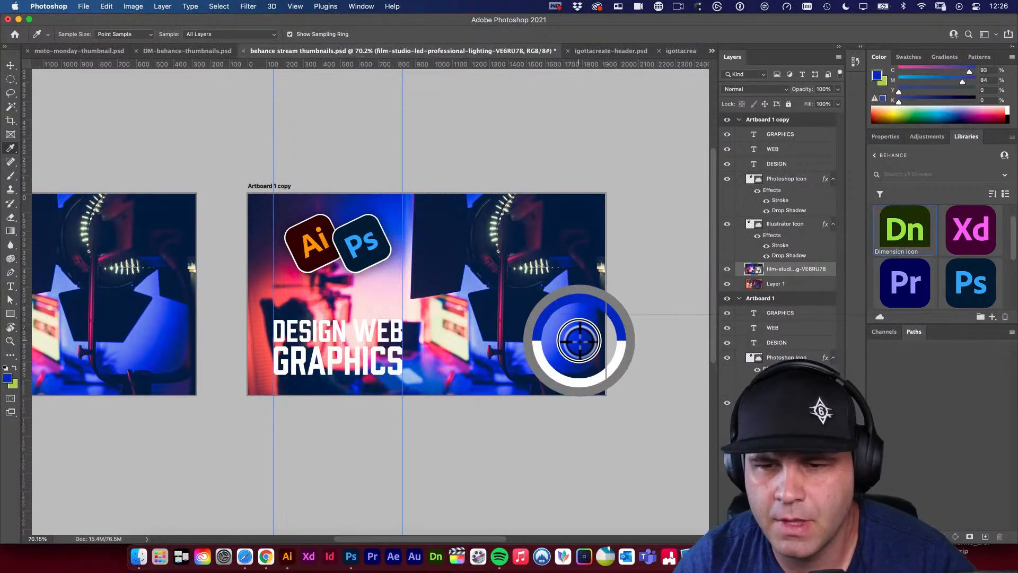
left_click_drag(759, 298, 780, 261)
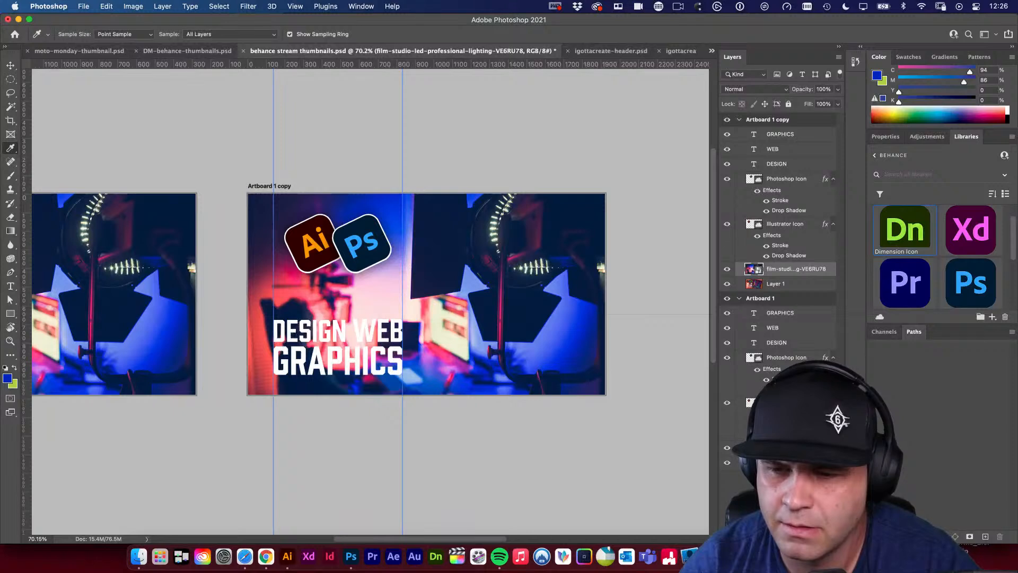
left_click(812, 536)
Set up a linear gradient using the Foreground to Transparent preset
key("b")
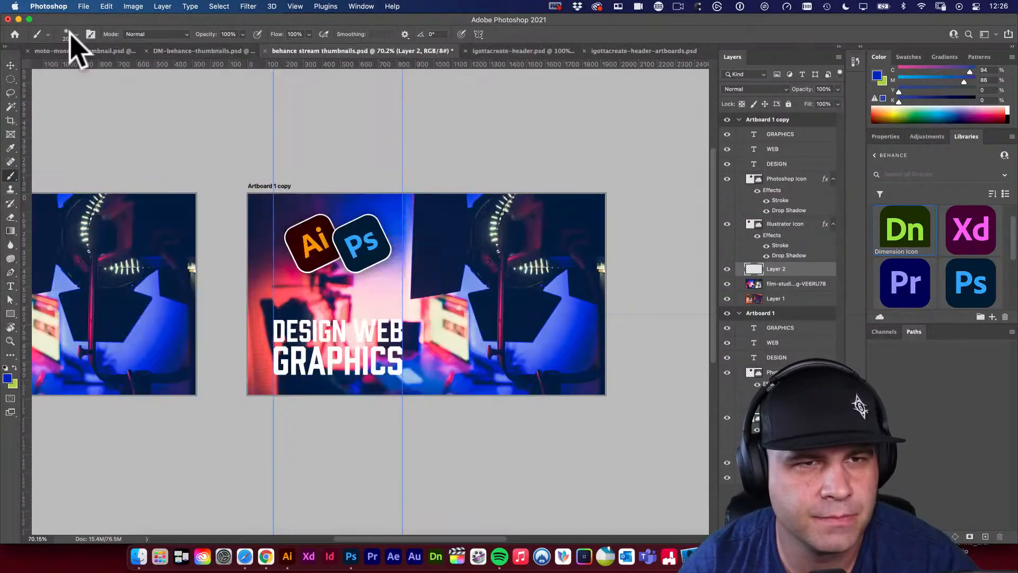
key("g")
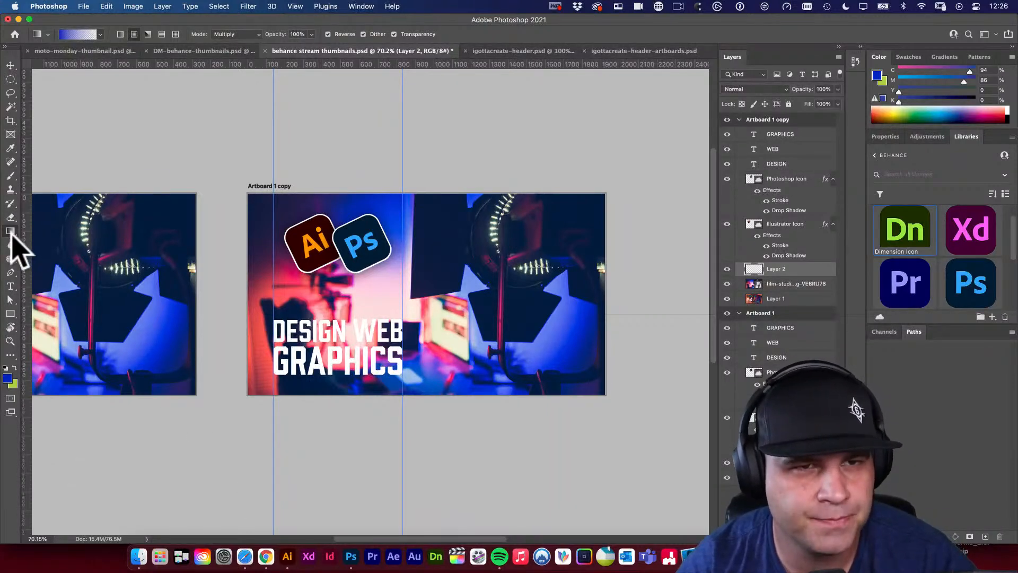
left_click(87, 35)
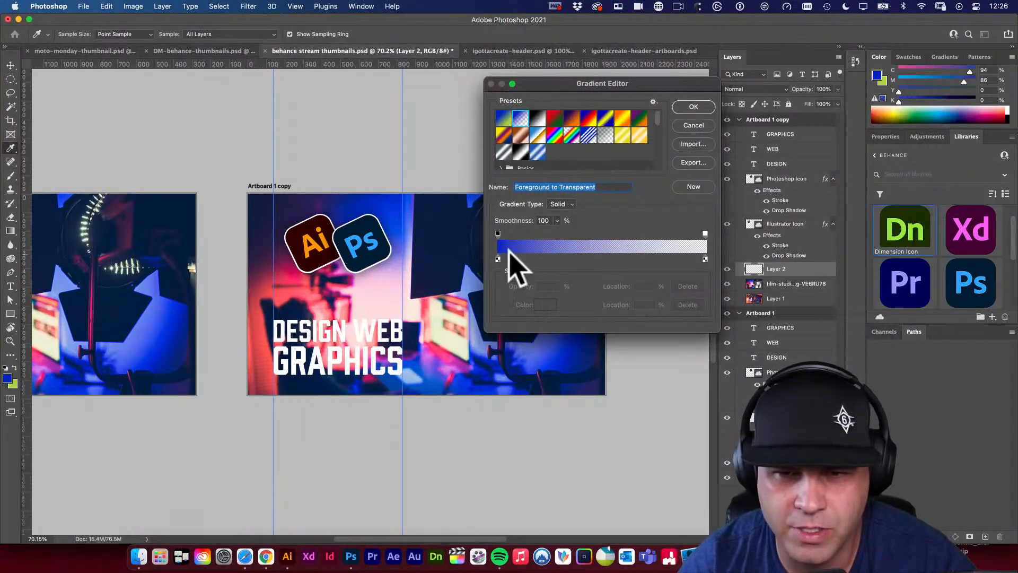
left_click(692, 108)
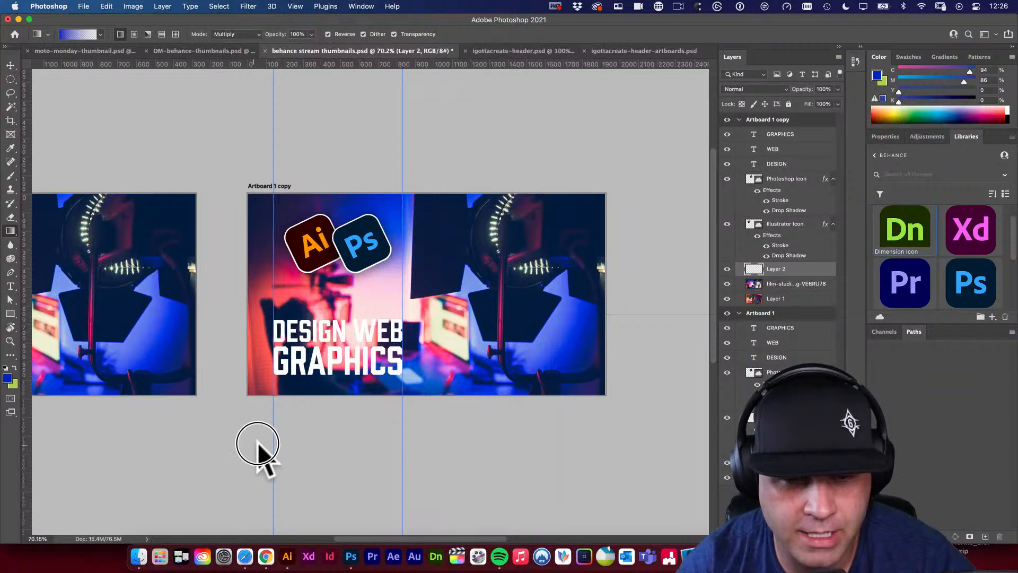
Undo a first gradient attempt, turn off Reverse, and fade blue in from the left side of the copied artboard
left_click_drag(258, 446, 279, 443)
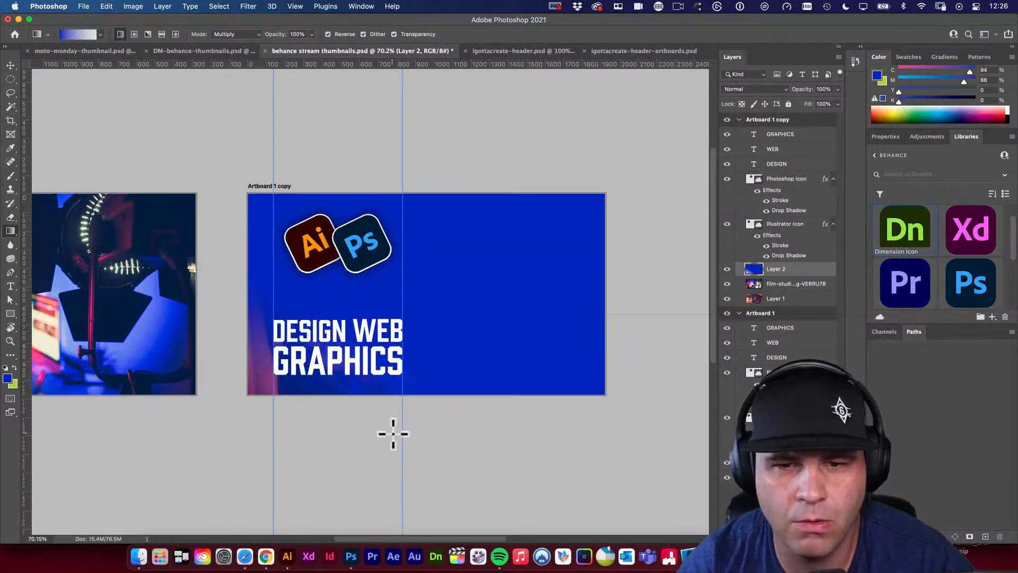
key("super+z")
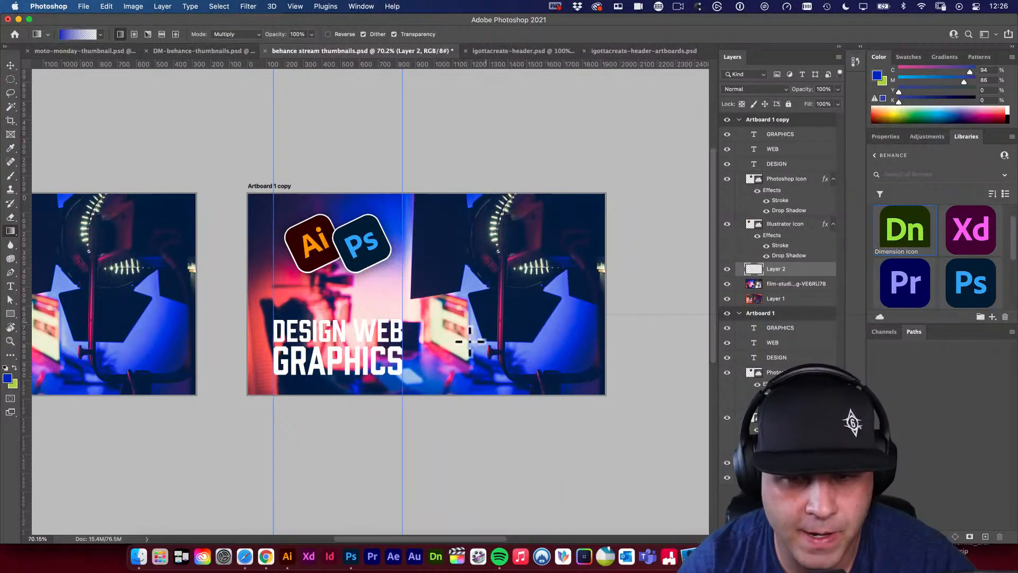
left_click_drag(327, 340, 326, 340)
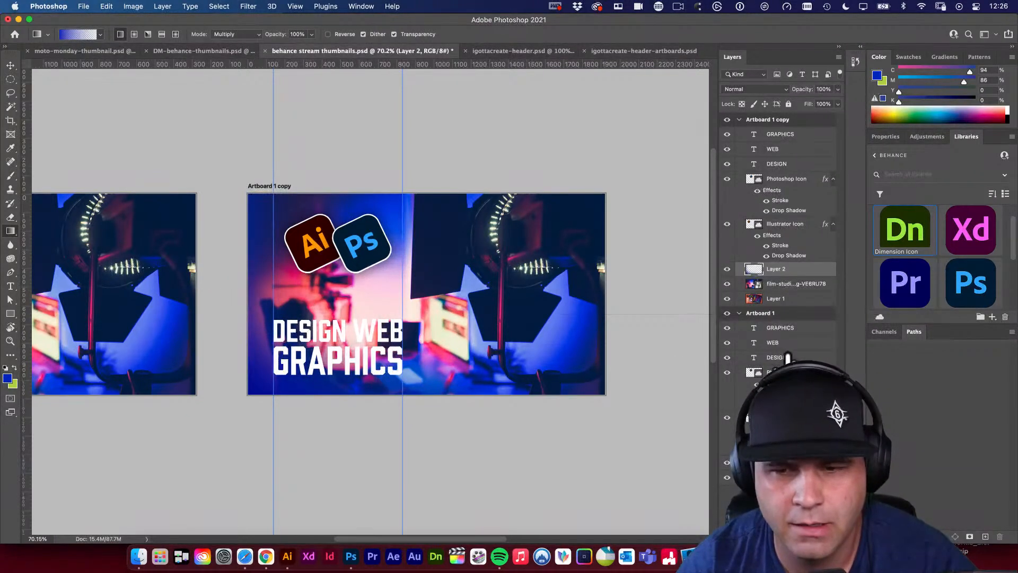
Sample a light blue from the photo as the foreground colour and choose the Soft Round brush
key("i")
left_click_drag(668, 318, 479, 349)
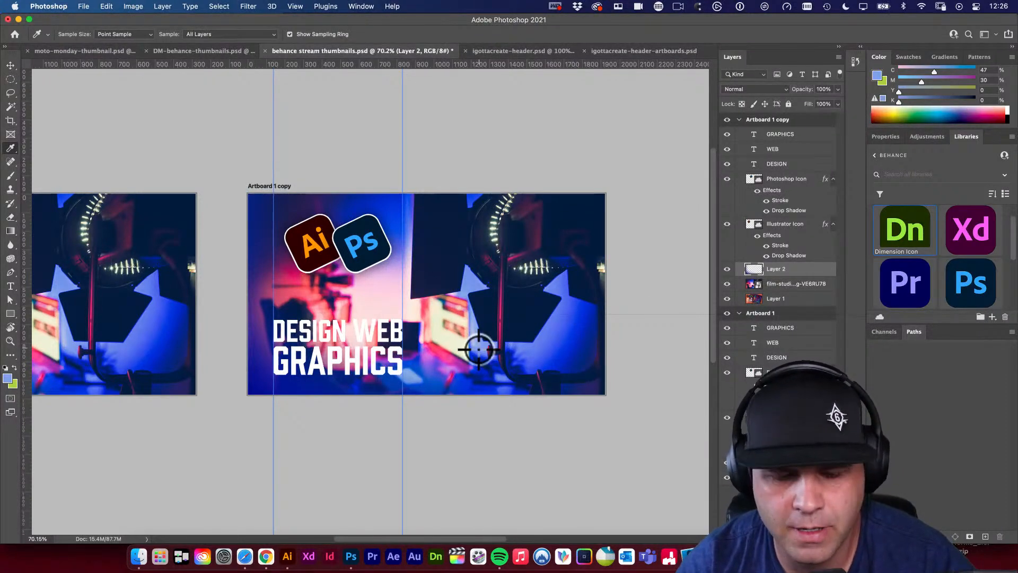
key("b")
left_click(77, 33)
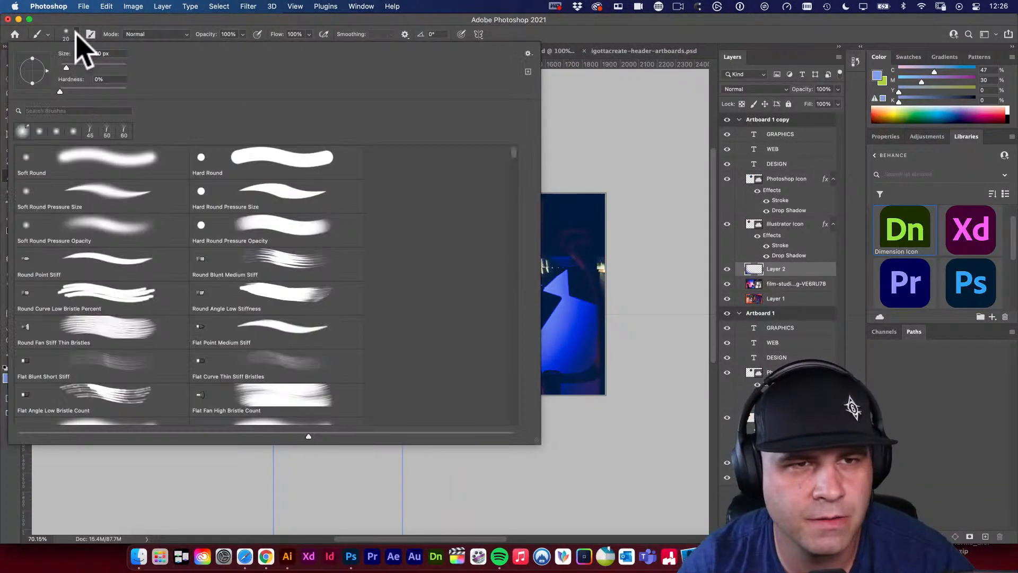
left_click(113, 158)
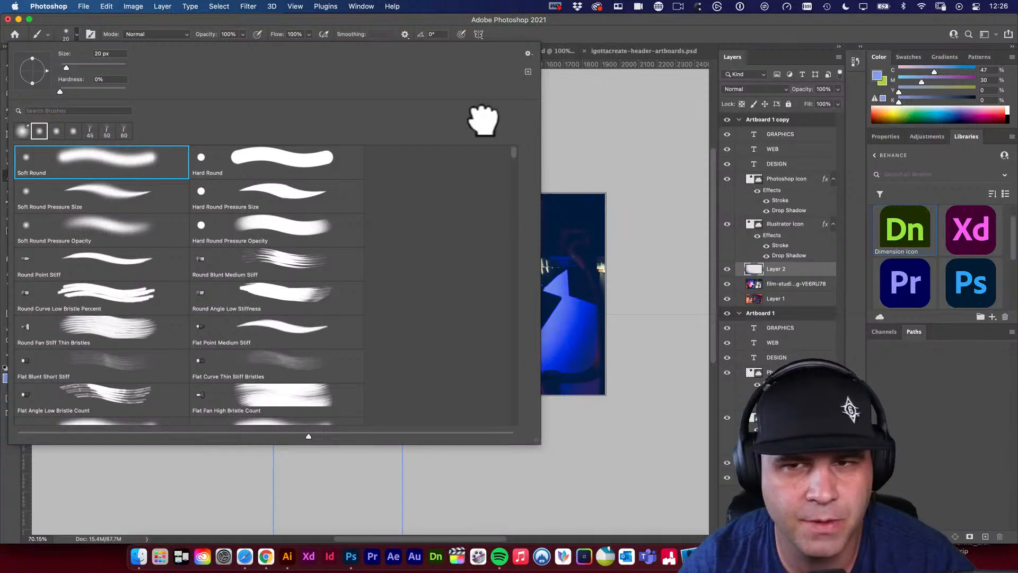
left_click(571, 114)
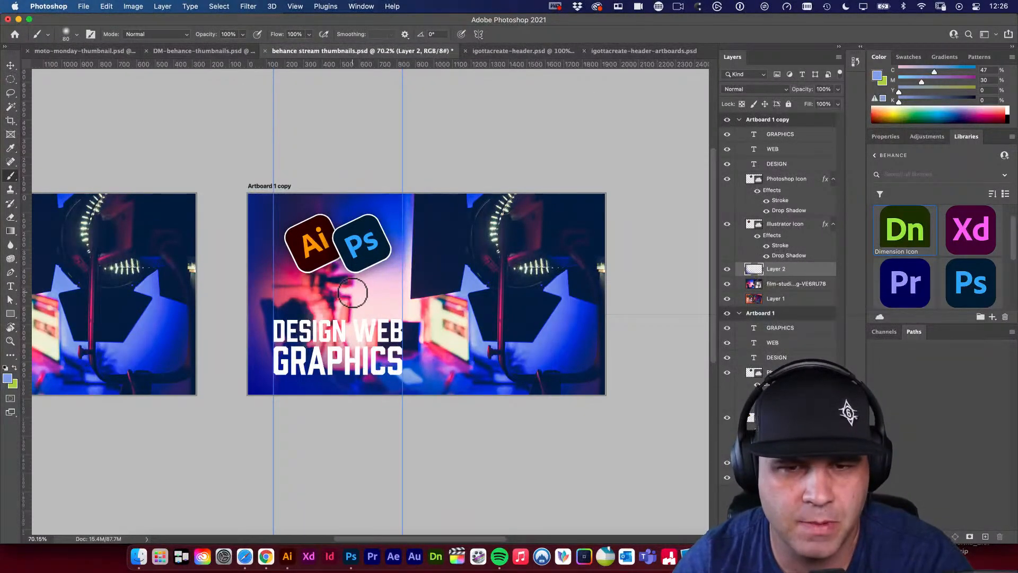
Enlarge the brush to 500 px and lower its flow to 13%
key("bracketright")
key("bracketright")
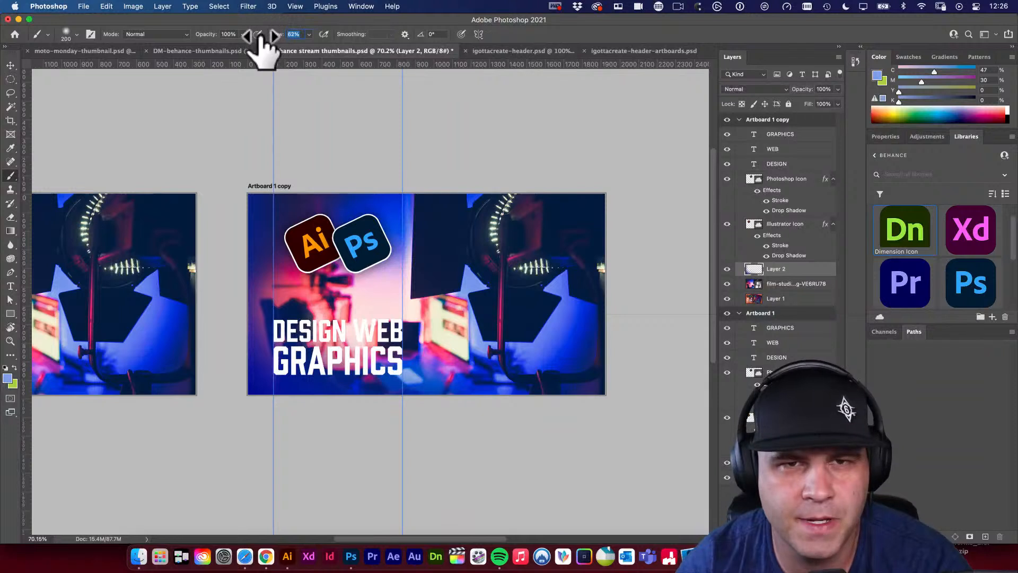
left_click_drag(273, 35, 266, 37)
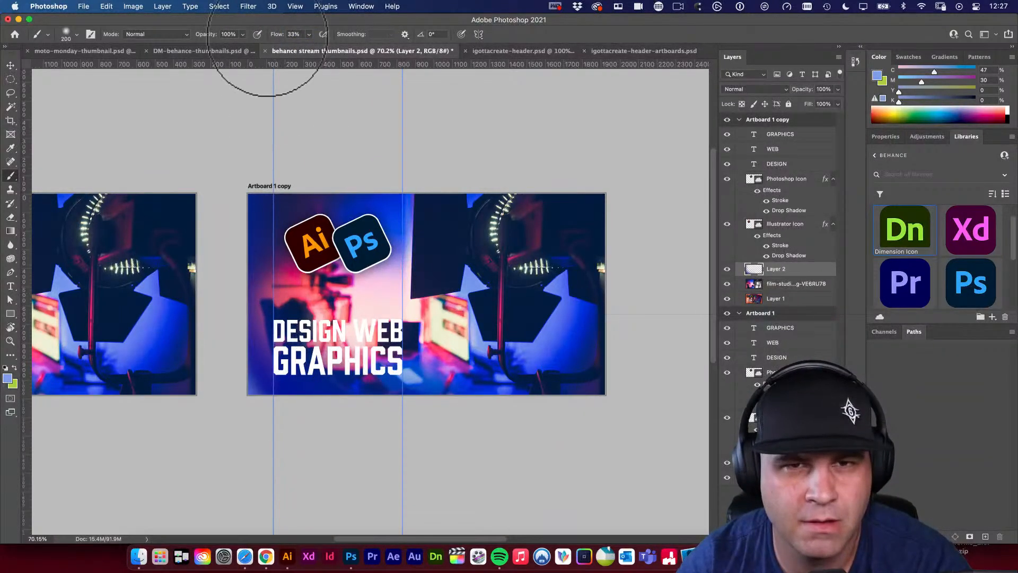
left_click_drag(283, 36, 265, 36)
key("bracketright")
key("bracketright")
key("bracketright")
key("bracketright")
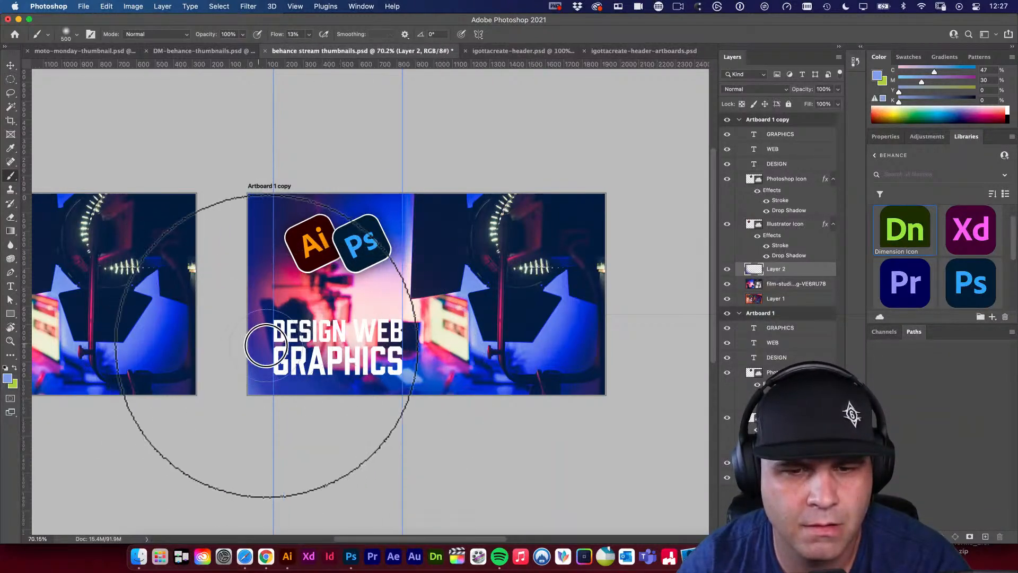
Paint a soft light-blue glow along the copied artboard's lower edge on the new layer, and reduce the brush flow to 5%
left_click(502, 414)
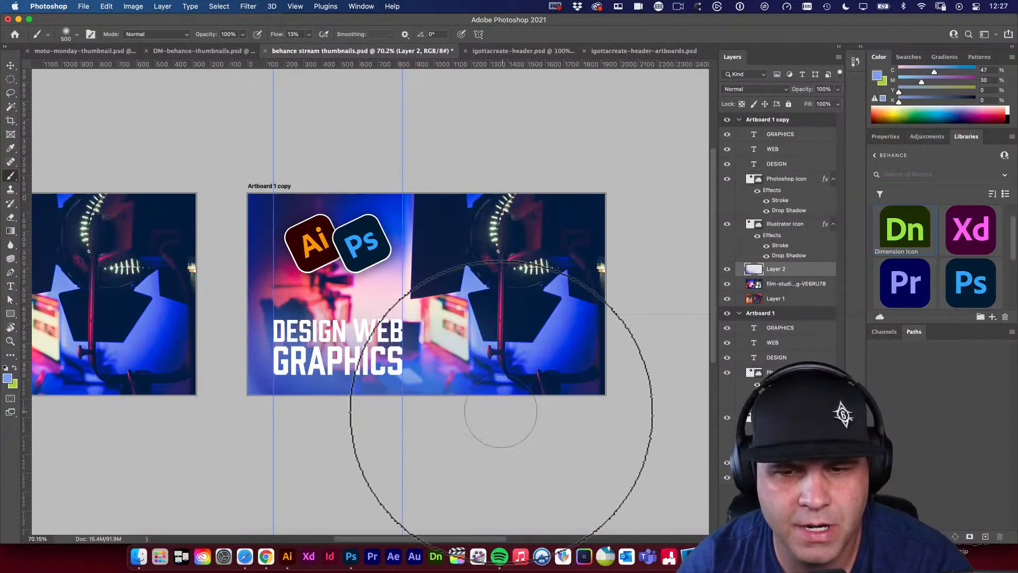
left_click(519, 418)
left_click(478, 419)
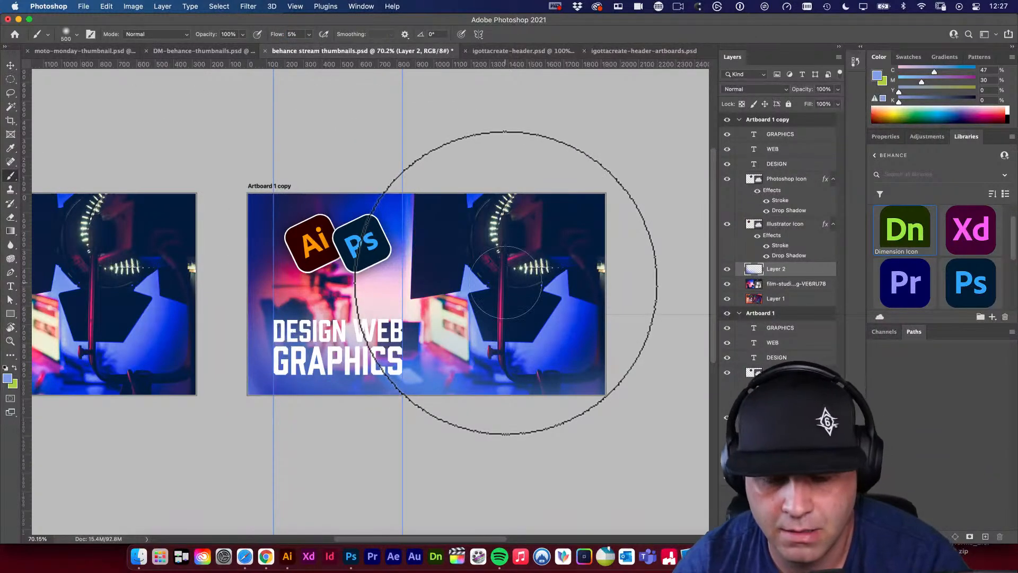
Sample a dark navy from the shadowed equipment in the copied artboard's photo as the foreground colour
key("i")
left_click(466, 258)
left_click(467, 273)
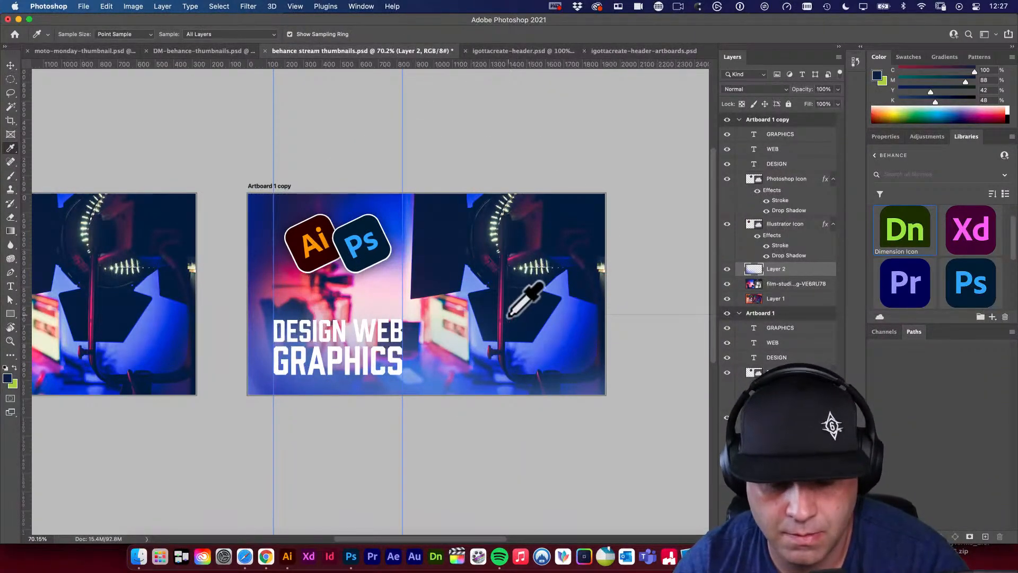
Darken the lower area of the Artboard 1 copy by painting dark blue on Layer 2 with a large soft brush at 5% flow
key("b")
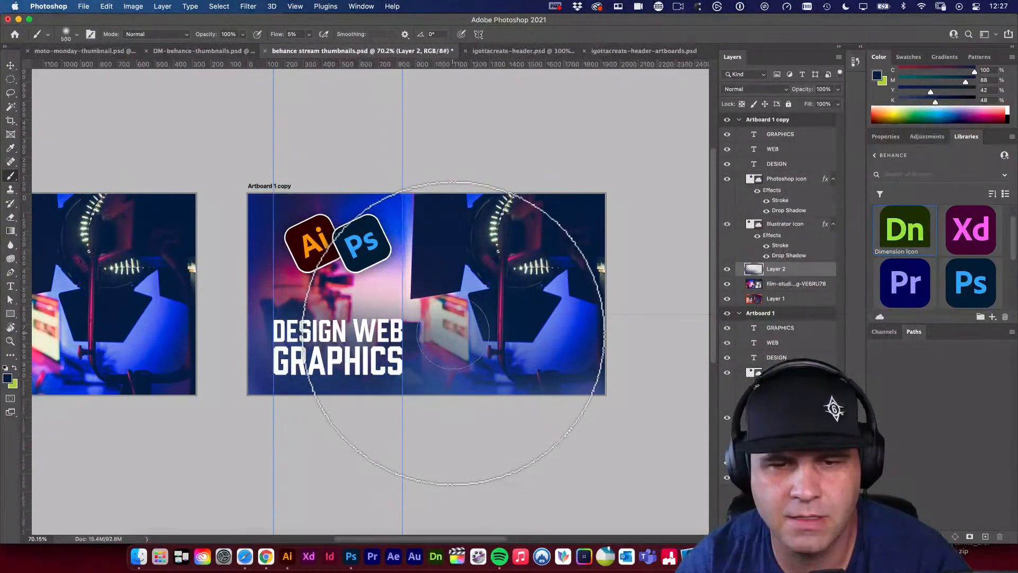
key("v")
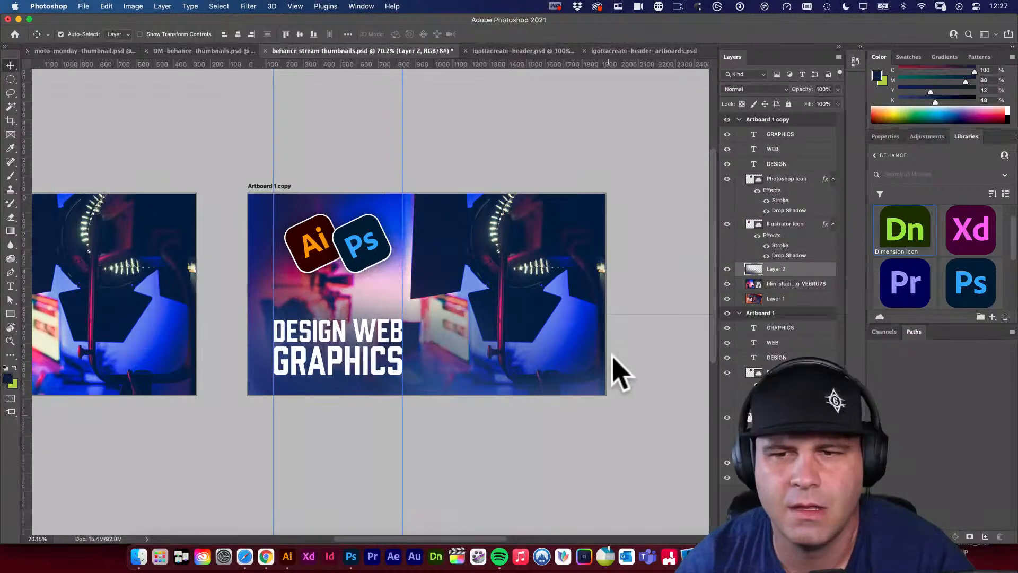
left_click(682, 438)
Enlarge the Illustrator and Photoshop icons together to about 121% so they span the two vertical guides above the text
left_click(358, 243)
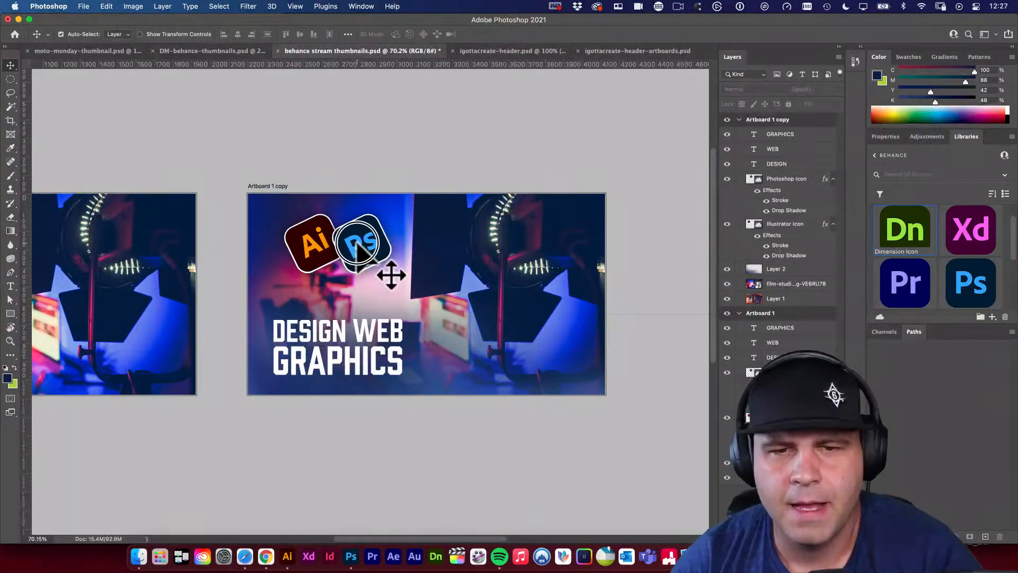
left_click(333, 248, "shift")
left_click_drag(362, 250, 402, 239)
key("super+t")
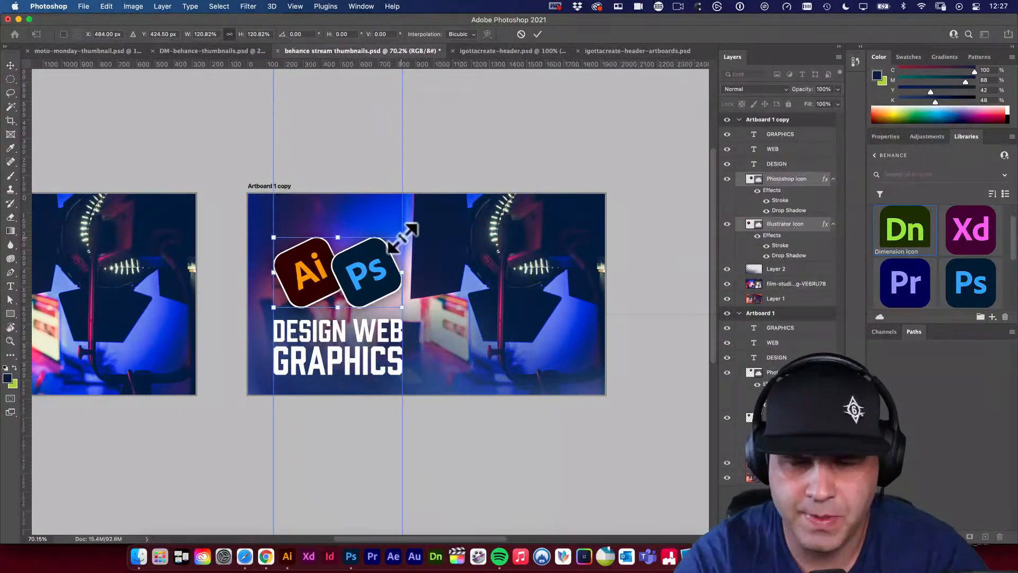
key("Return")
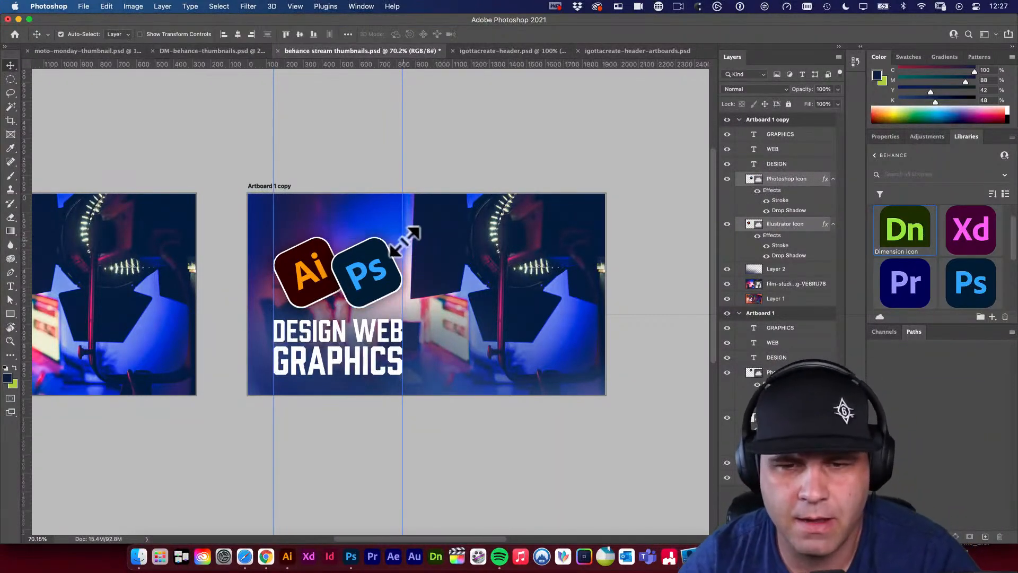
Add the DESIGN, WEB and GRAPHICS text to the icon selection and move the whole group up slightly on the artboard
left_click(369, 335, "shift")
left_click(336, 323, "shift")
left_click_drag(346, 363, 348, 349)
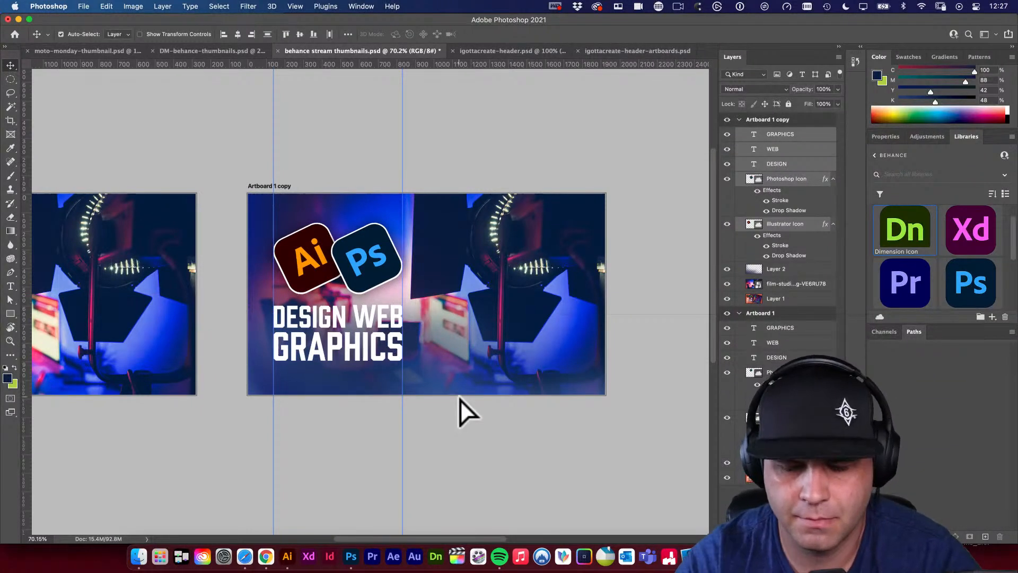
key("Down")
key("Down")
key("Down")
Enlarge the film-studio background photo of the Artboard 1 copy to about 108%, shift it up and to the right, and save the document
left_click(504, 284)
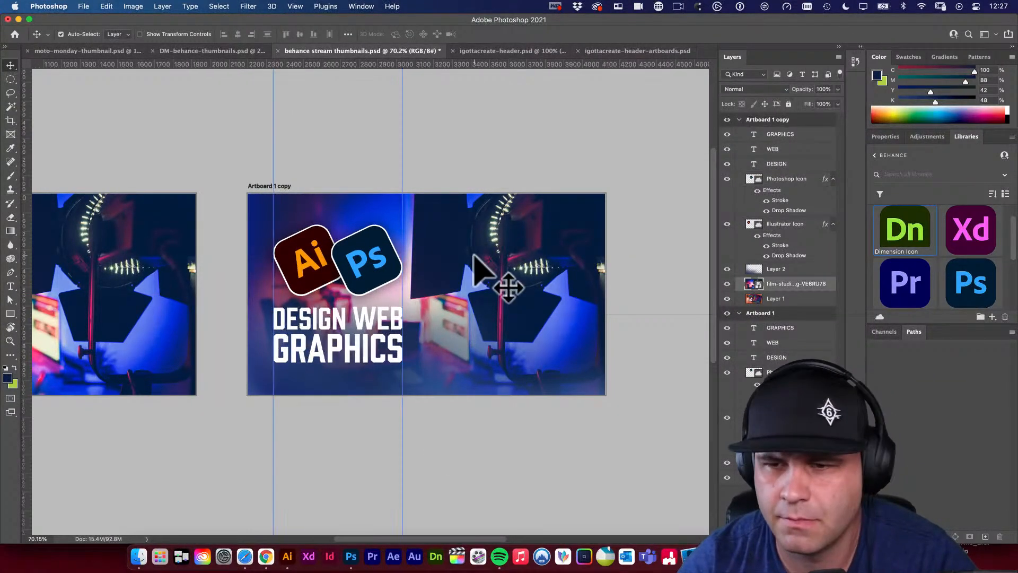
left_click(785, 269)
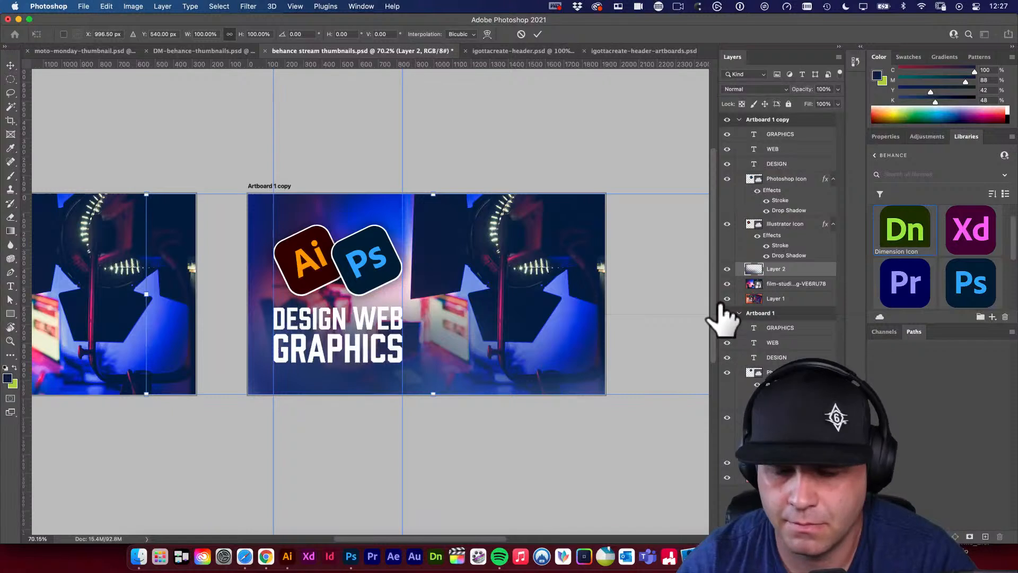
left_click(777, 284)
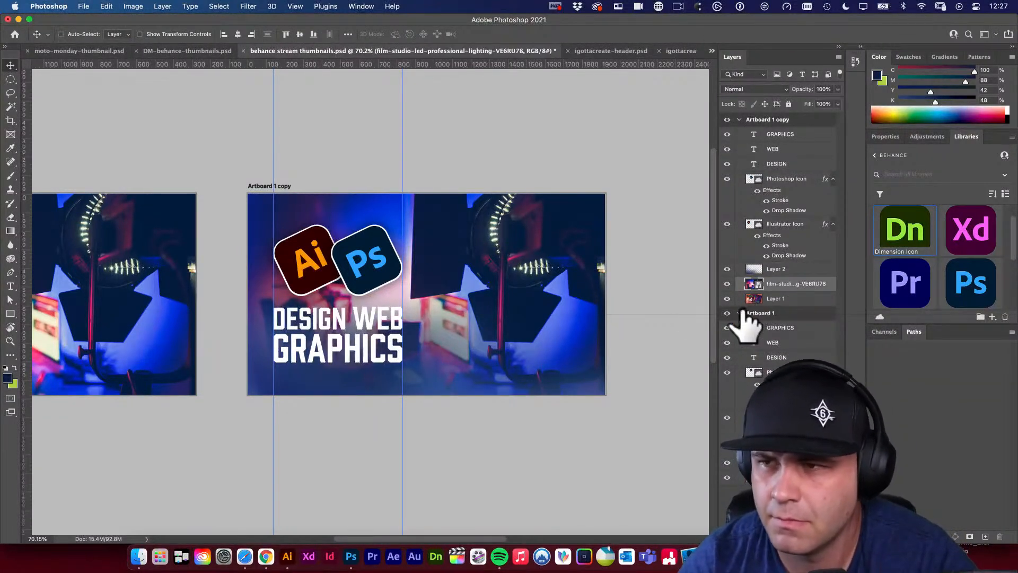
key("super+t")
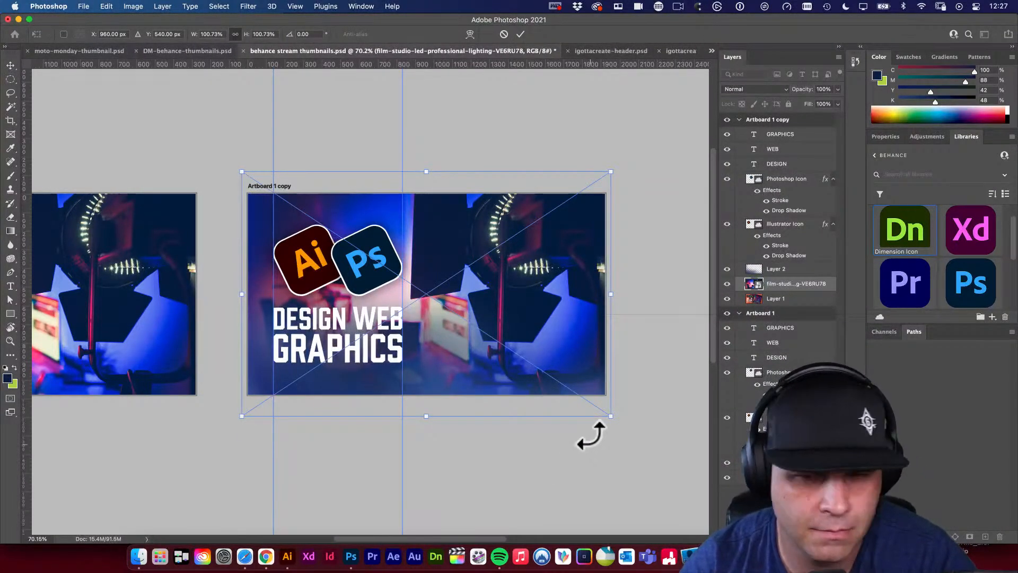
left_click_drag(611, 417, 638, 432)
left_click_drag(570, 371, 559, 334)
key("Return")
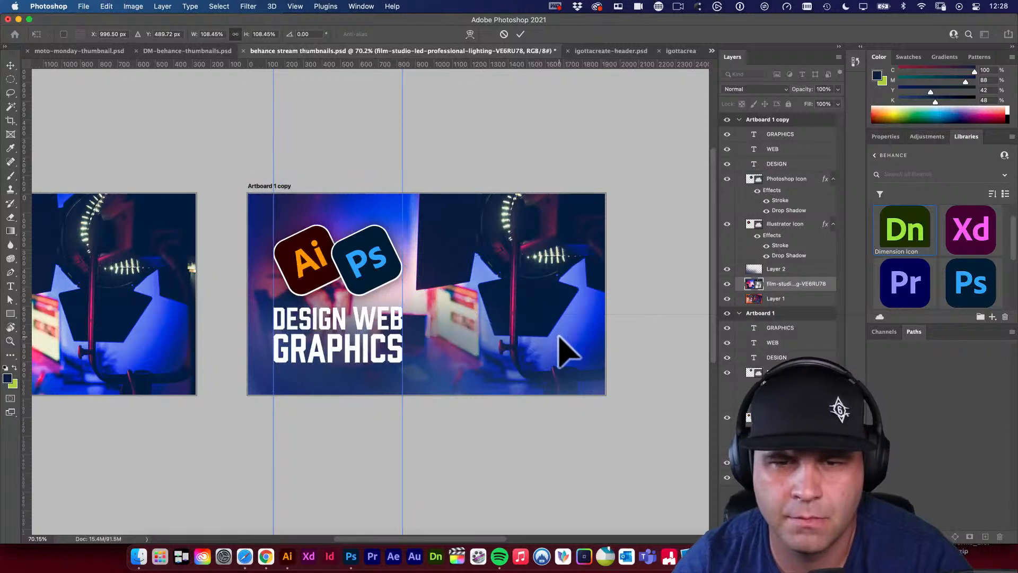
left_click(505, 448)
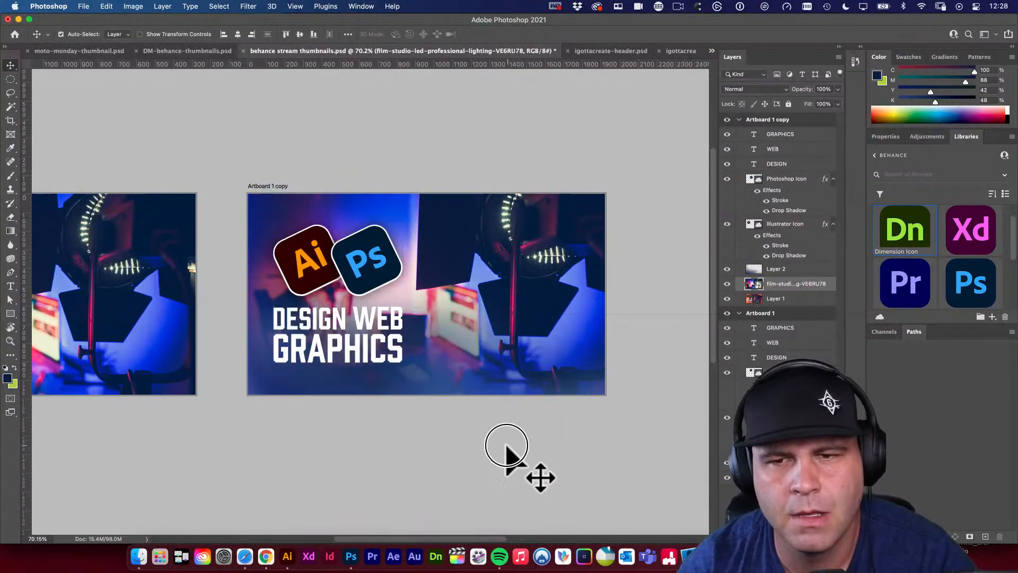
key("super+s")
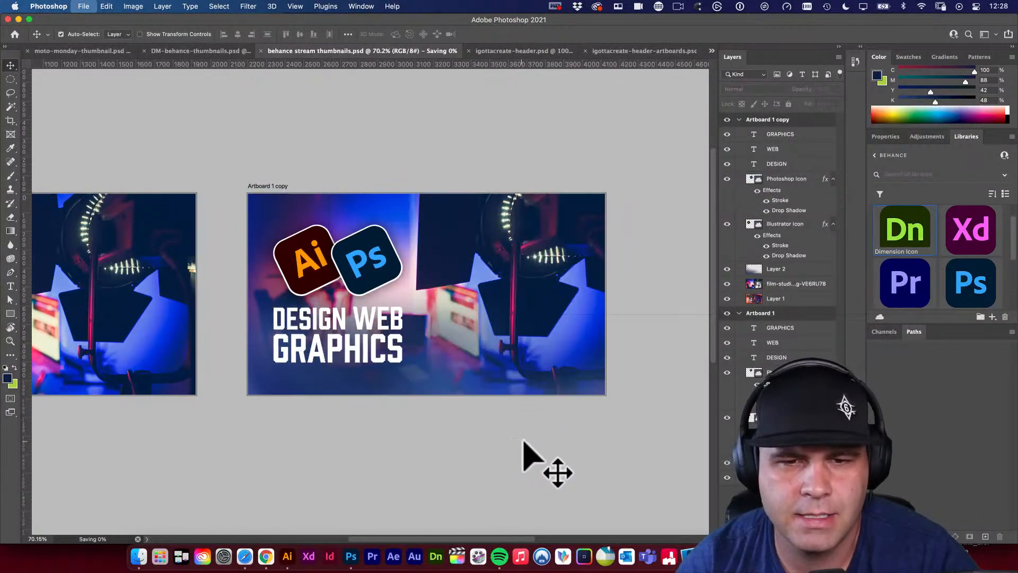
Duplicate Artboard 1 with its contents directly below the original
left_click_drag(557, 440, 522, 427)
left_click_drag(593, 428, 543, 410)
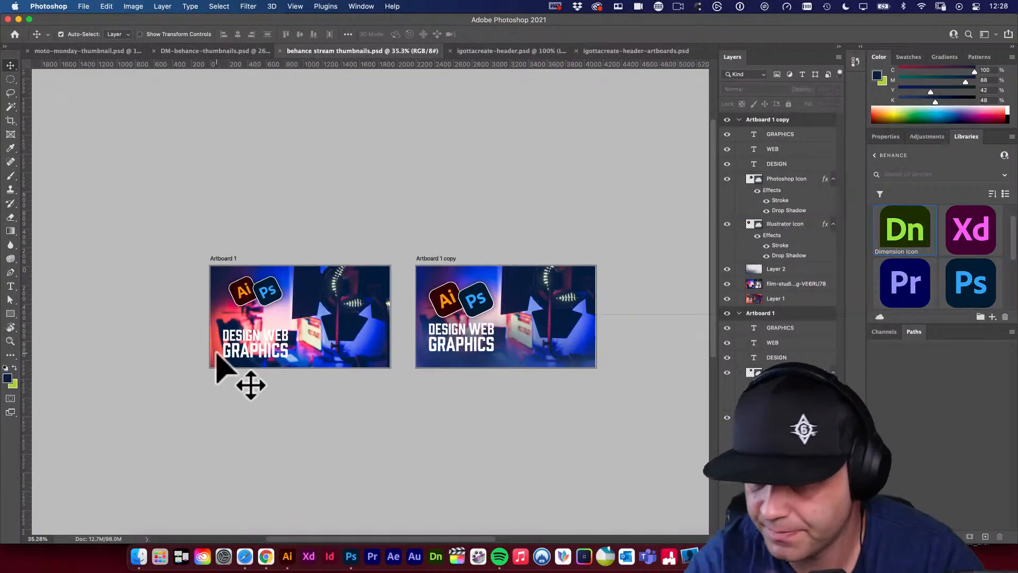
left_click_drag(250, 363, 279, 342)
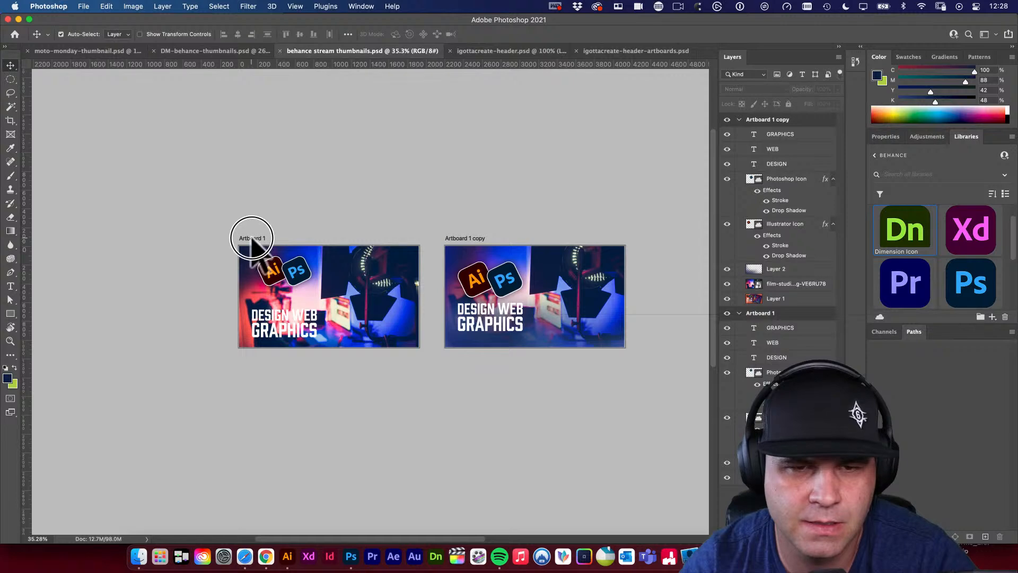
left_click_drag(252, 239, 258, 381)
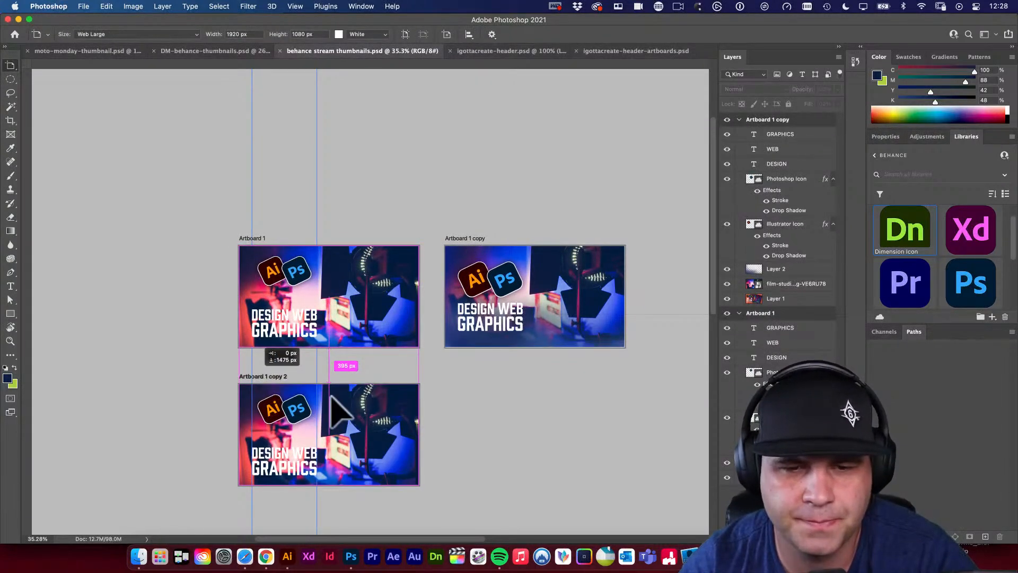
left_click_drag(371, 410, 531, 454)
key("v")
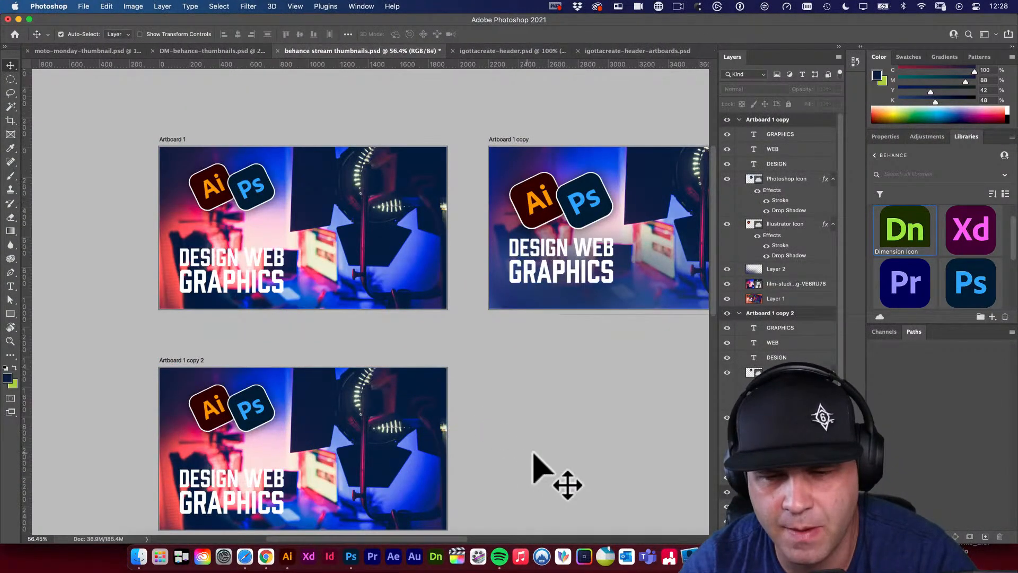
Try a black outside stroke on the WEB text of Artboard 1 copy 2, comparing sizes of 2 px and 4 px
scroll(548, 471, "down", 3)
scroll(552, 283, "right", 5)
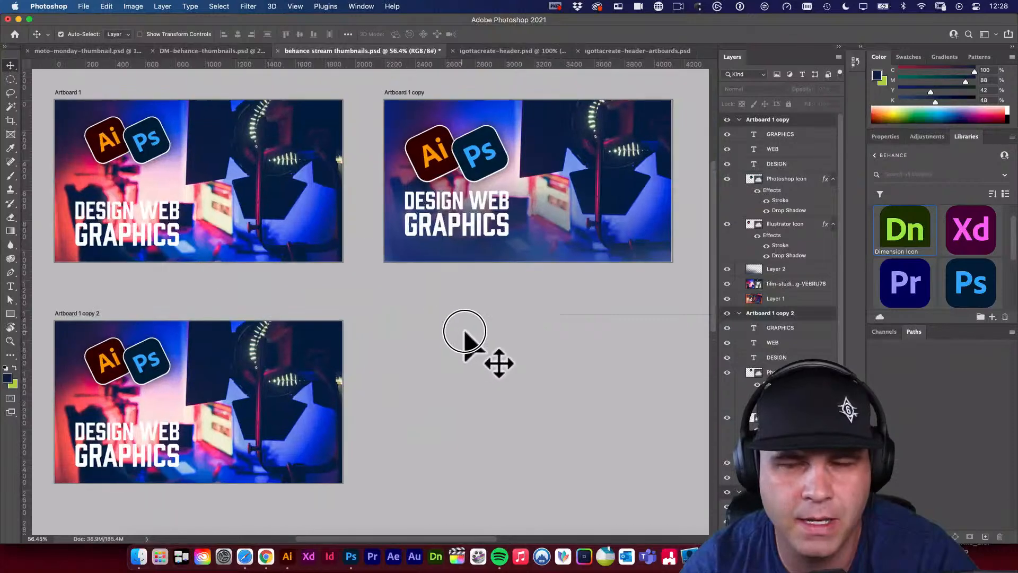
left_click_drag(464, 331, 580, 303)
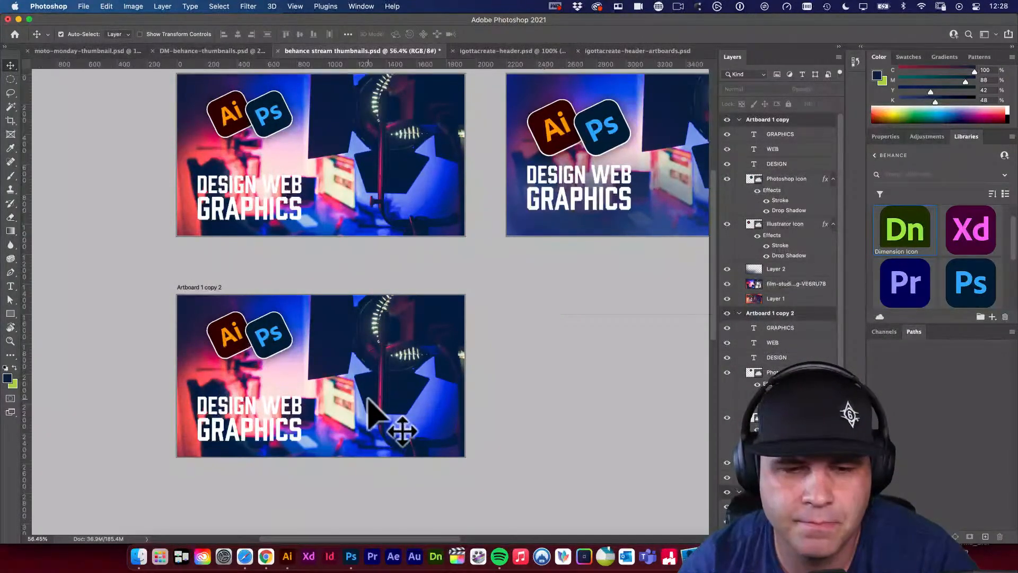
left_click(267, 410)
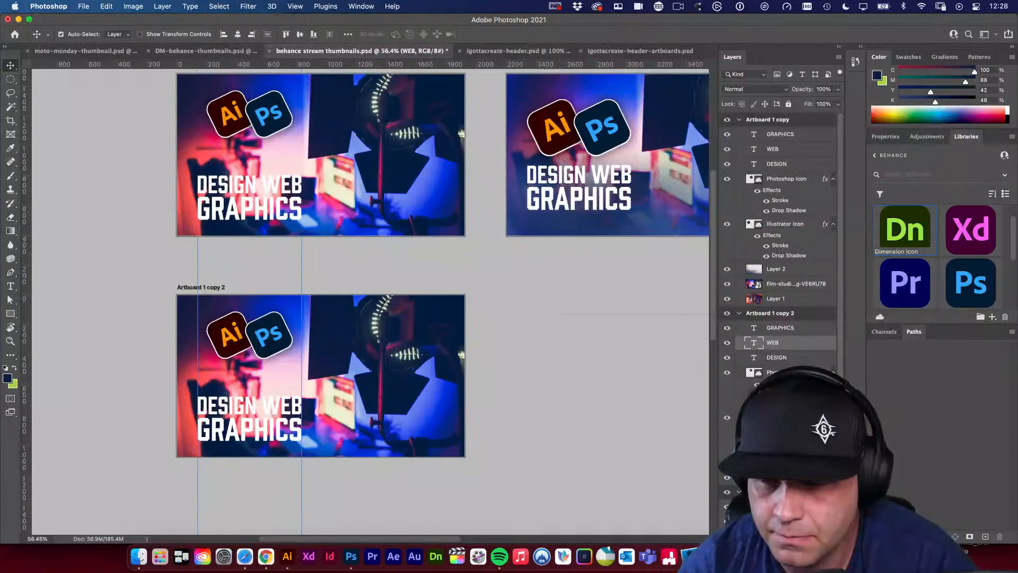
left_click(746, 413)
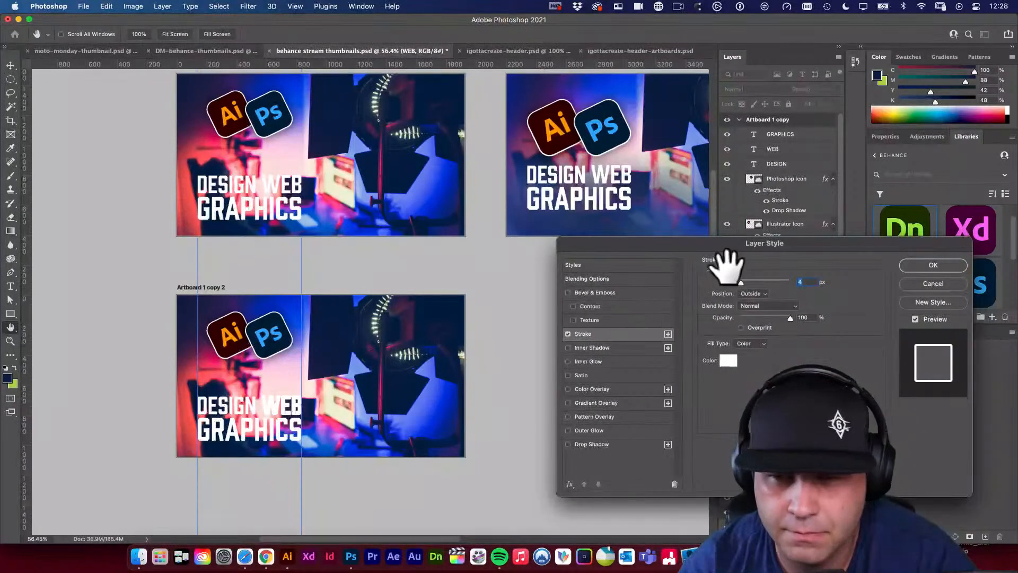
left_click(728, 362)
left_click(575, 265)
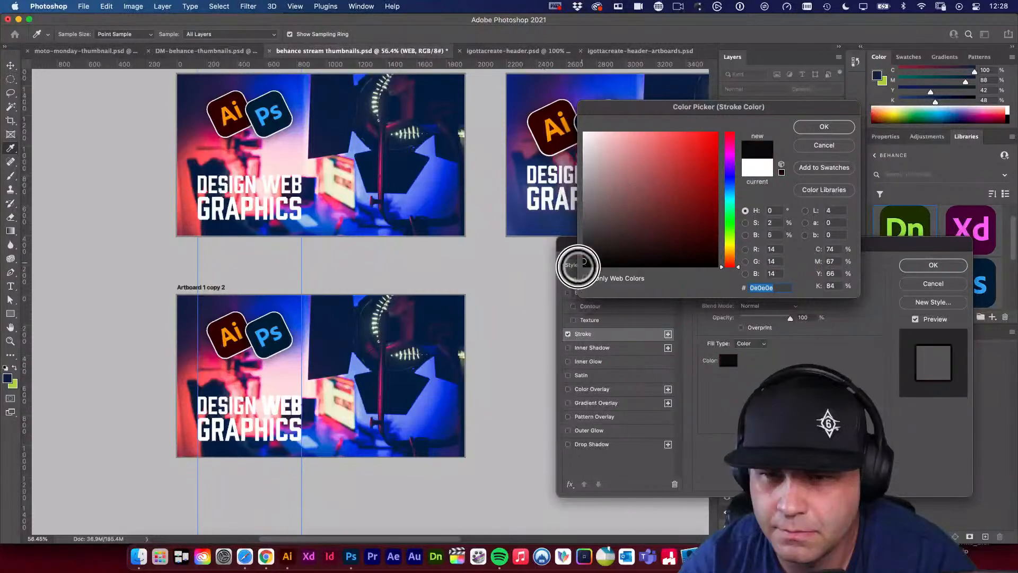
left_click(803, 131)
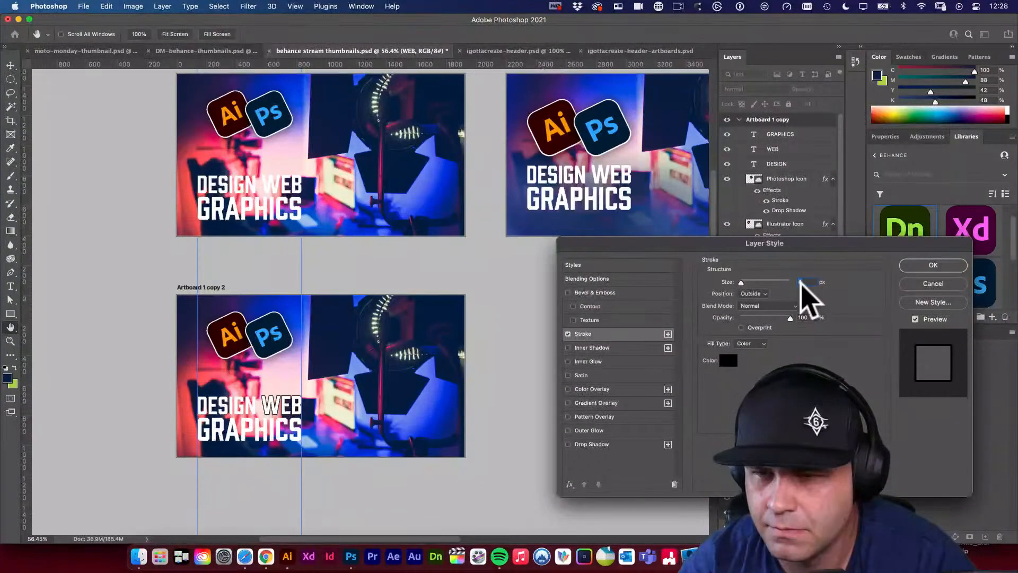
type("2")
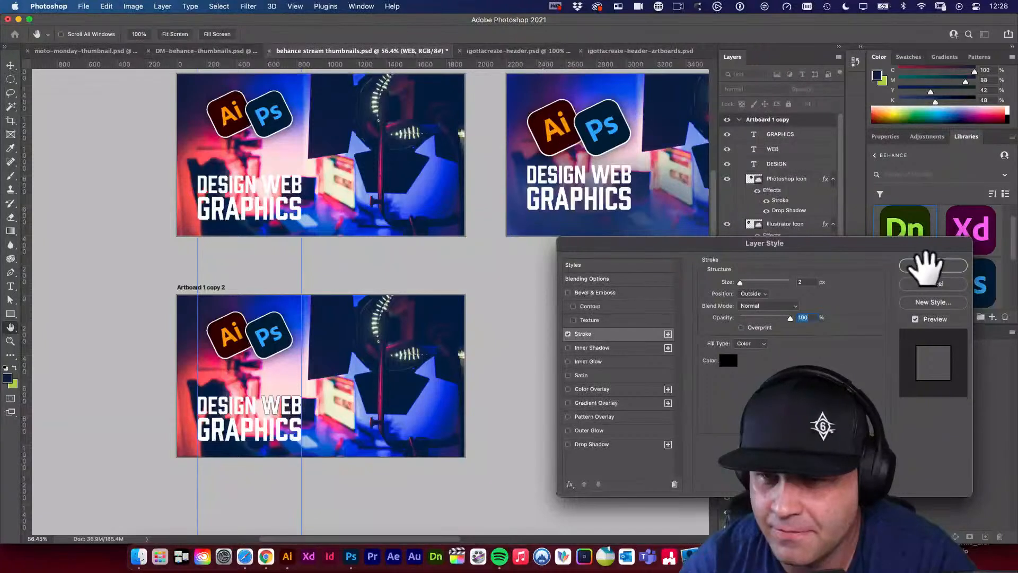
left_click(800, 281)
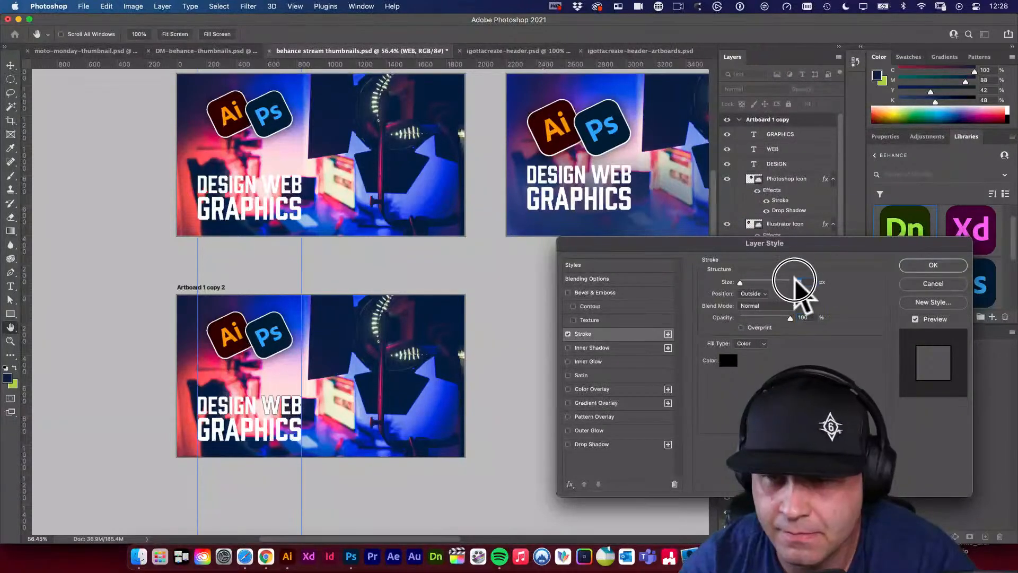
type("4")
key("Tab")
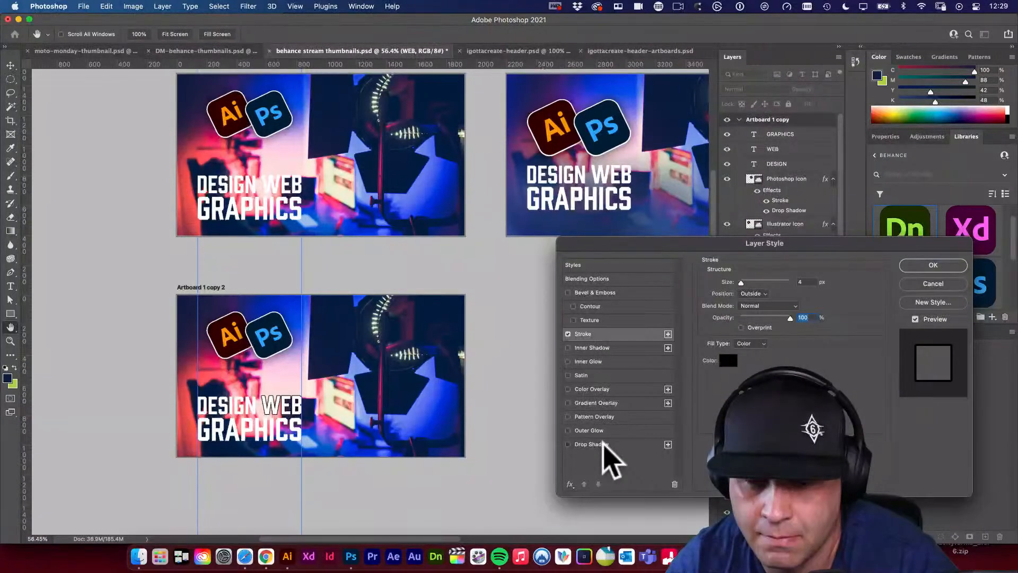
Try a drop shadow with 27% opacity and 32 px size on the WEB text, and discard the layer style changes
left_click(604, 444)
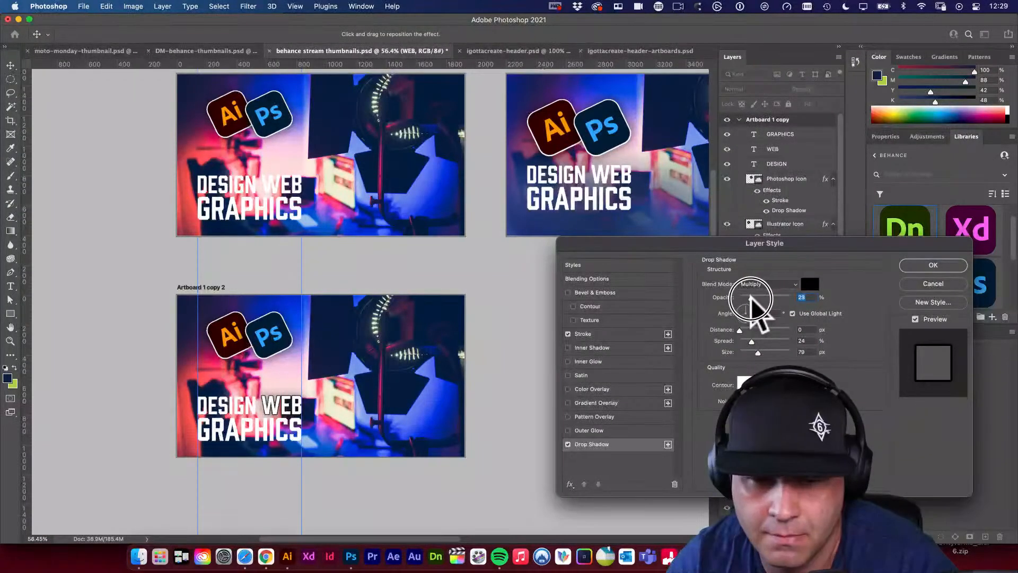
left_click_drag(759, 299, 748, 353)
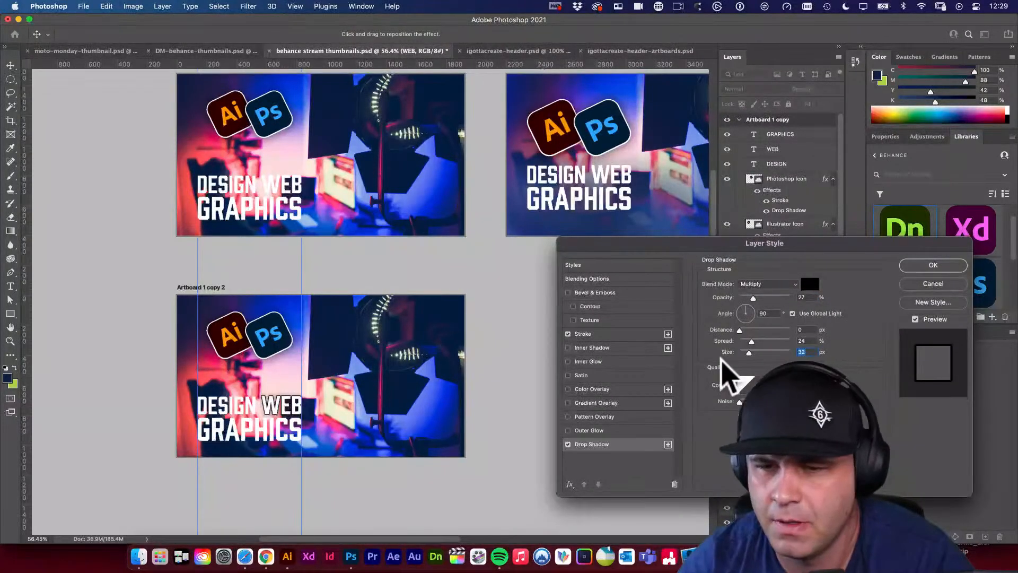
left_click(569, 334)
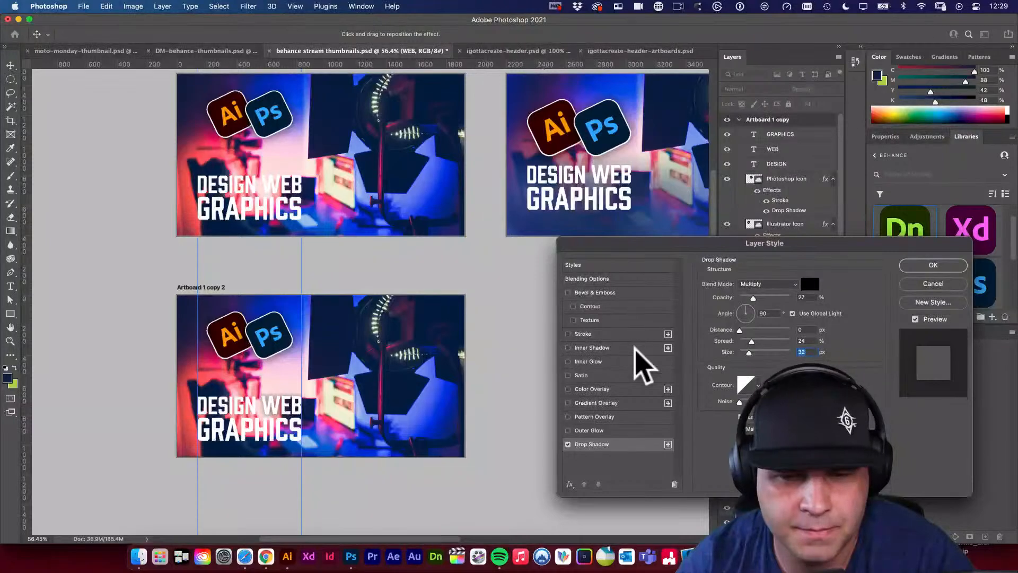
left_click(568, 444)
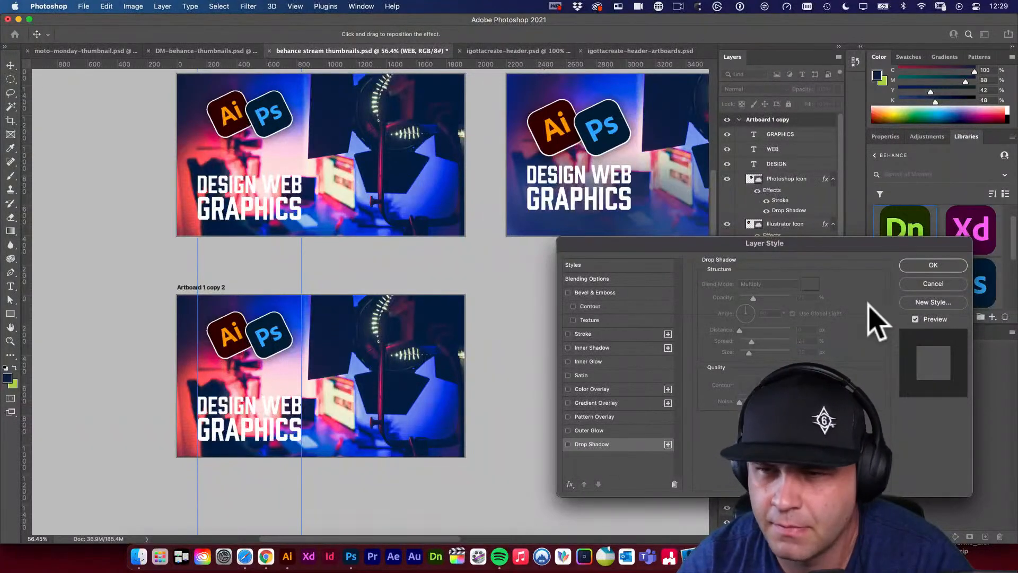
left_click(915, 286)
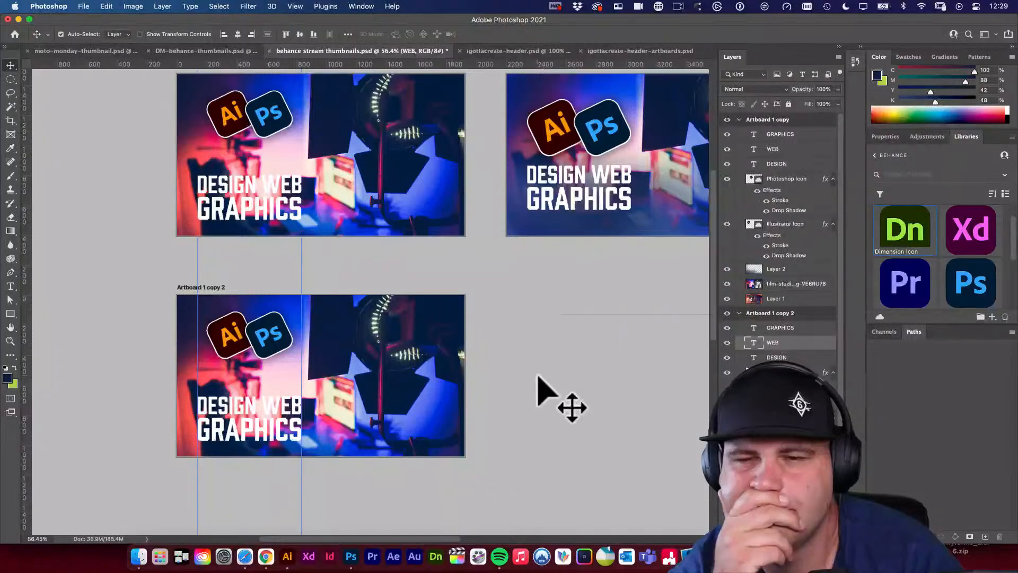
Recolor the word DESIGN in the Artboard 1 copy with a coral red sampled from the background photo
left_click(560, 183)
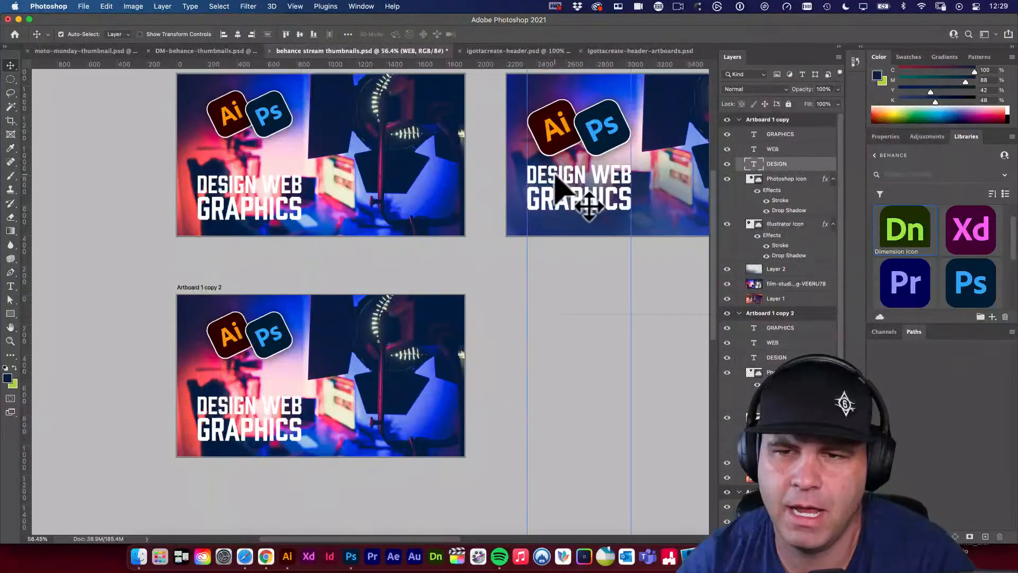
key("i")
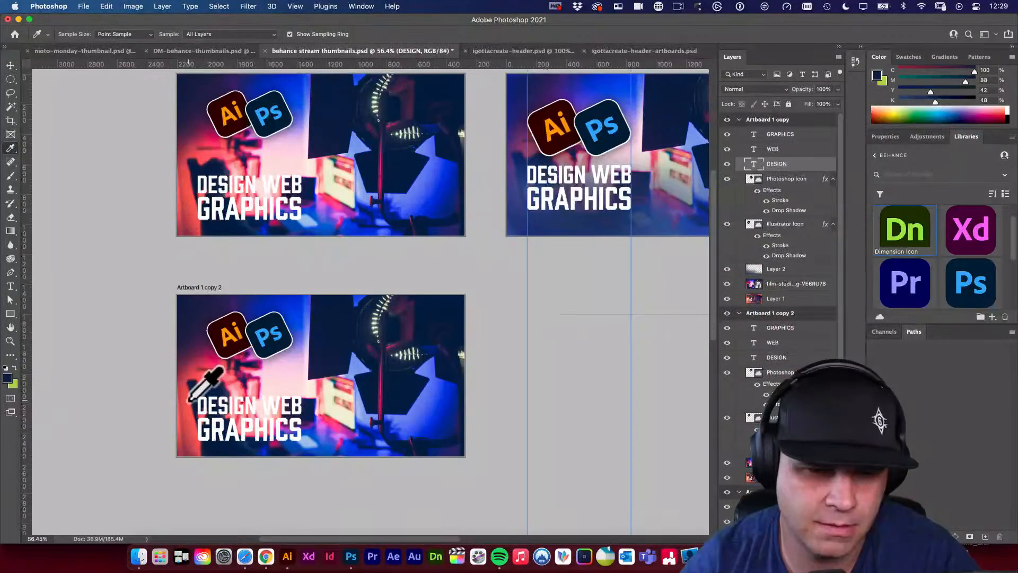
left_click(186, 400)
key("alt+BackSpace")
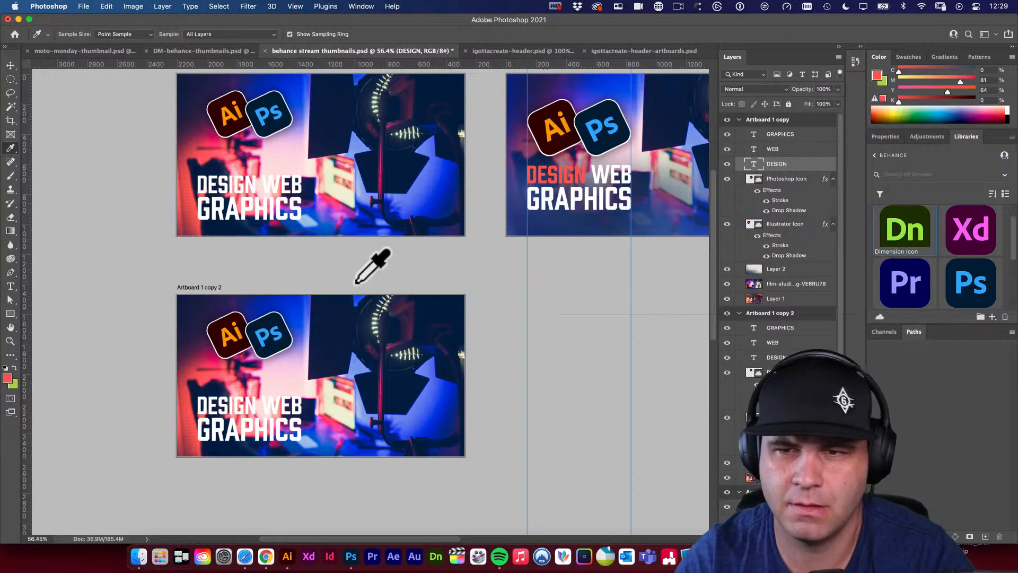
left_click_drag(487, 235, 453, 250)
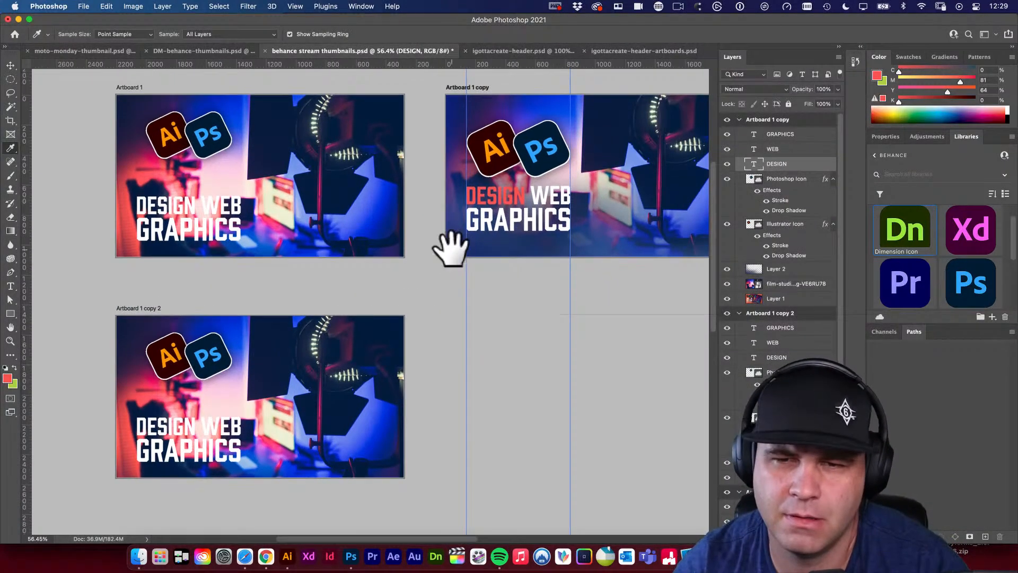
Try the Illustrator icon's orange on the word WEB in Artboard 1 copy, and restore the text to white
left_click_drag(531, 219, 500, 235)
left_click(431, 190)
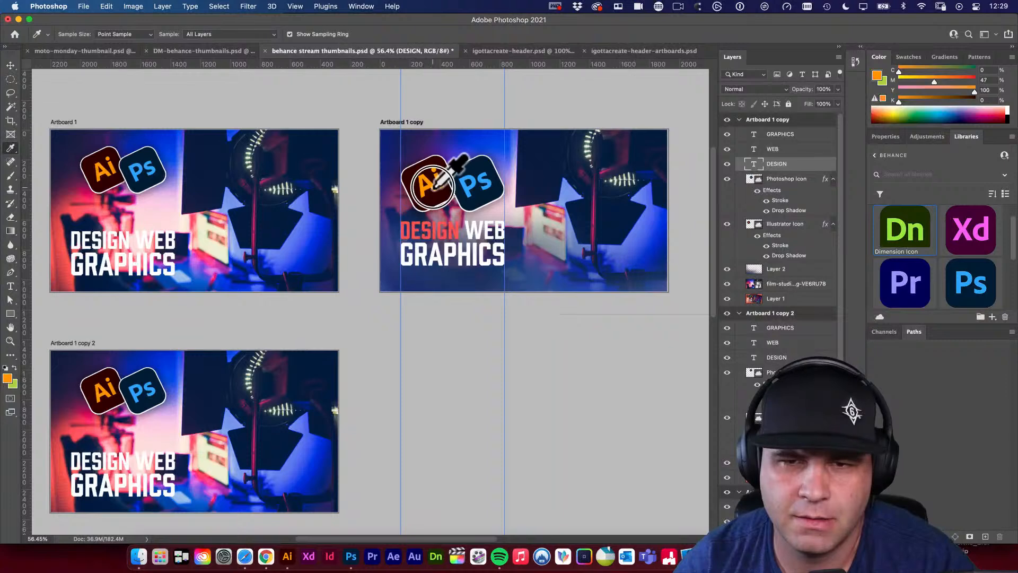
key("t")
key("v")
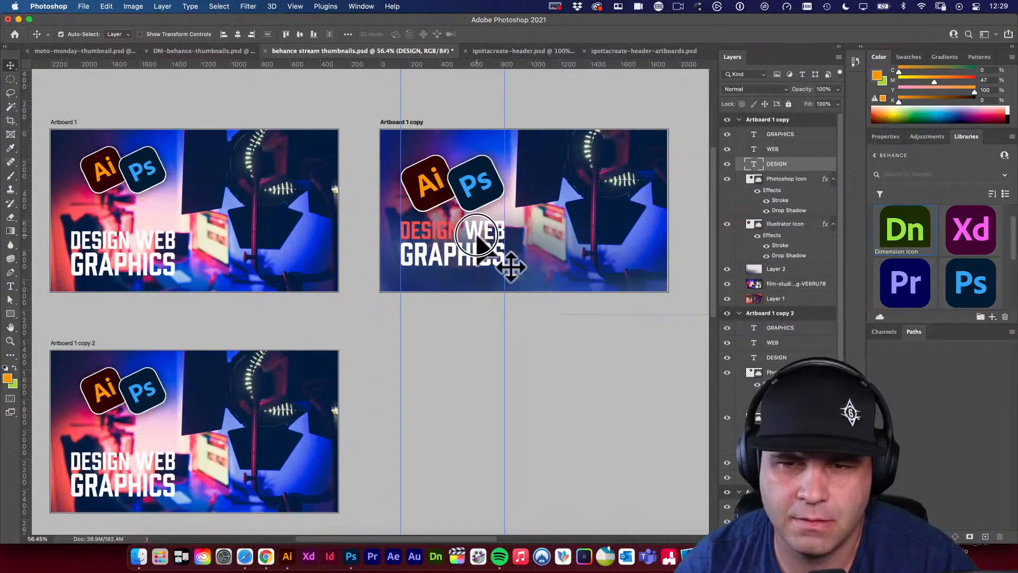
left_click(478, 234)
key("alt+BackSpace")
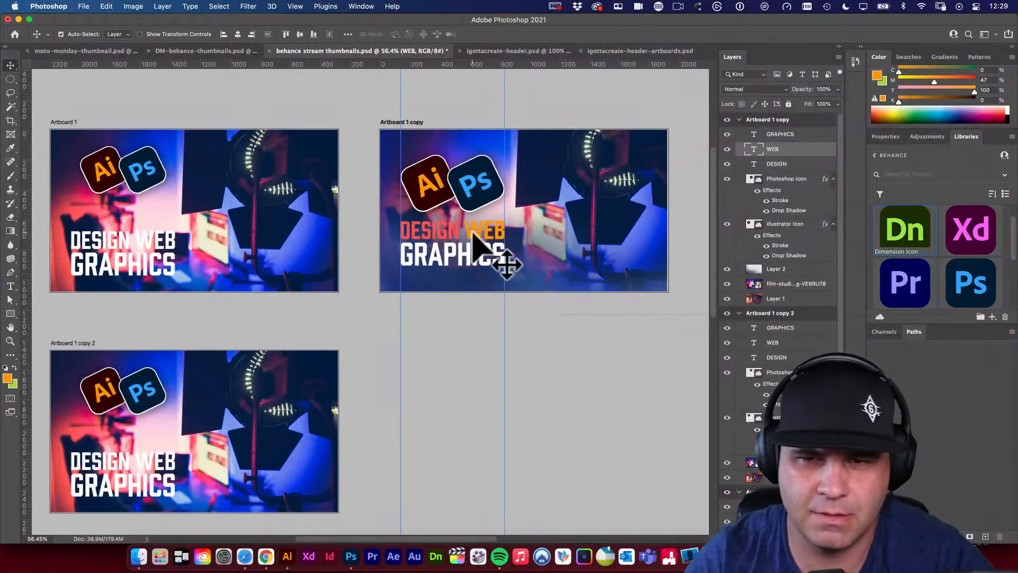
left_click(472, 257)
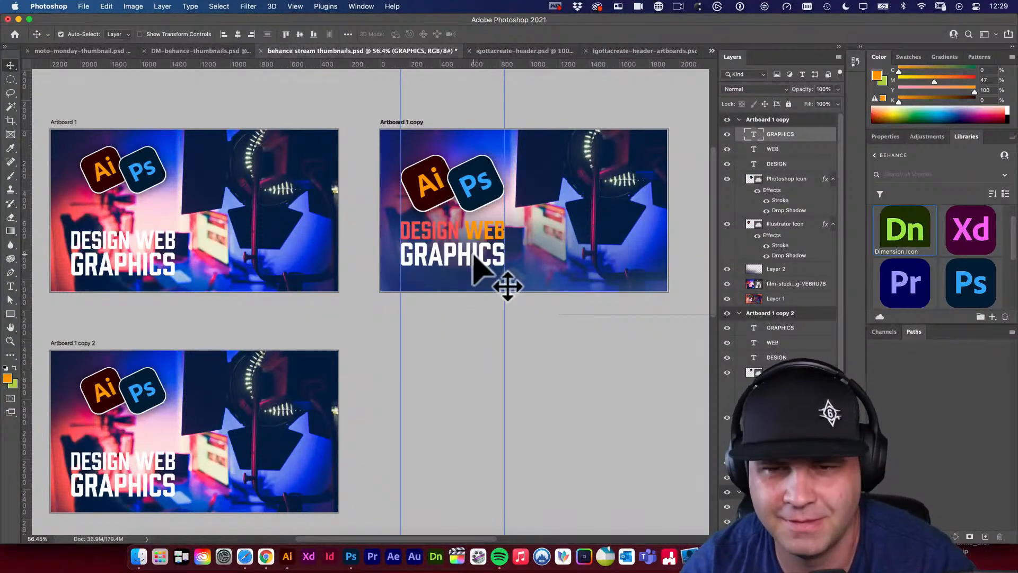
left_click(479, 238)
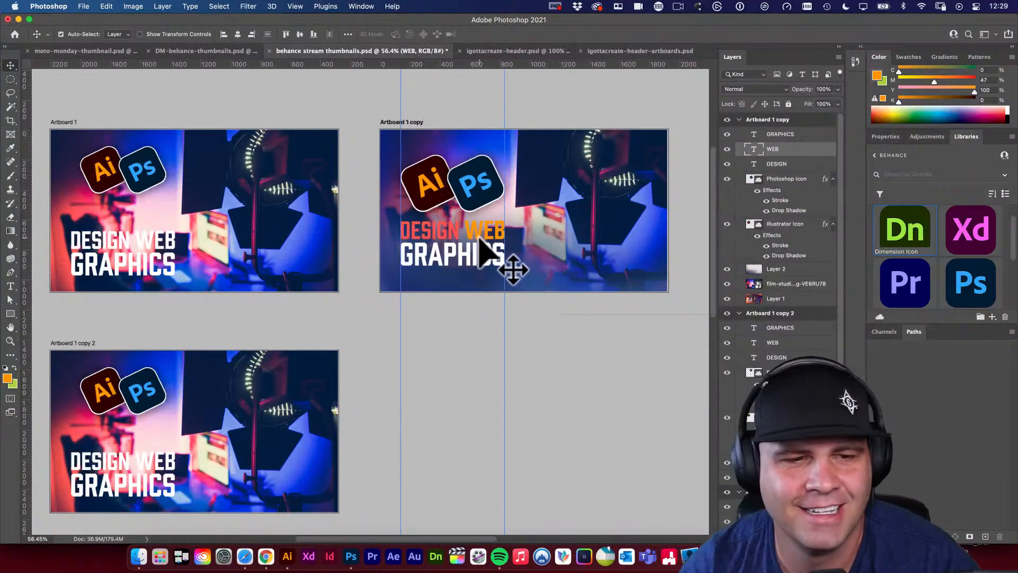
key("d")
key("super+BackSpace")
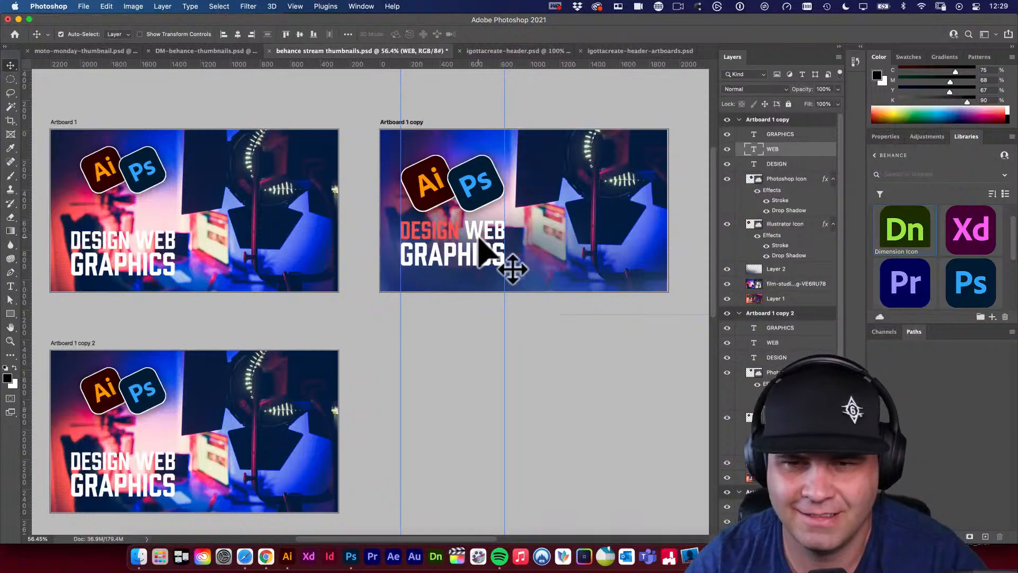
Recolor the word GRAPHICS in Artboard 1 copy with the light blue sampled from the Photoshop icon
left_click(476, 258)
key("i")
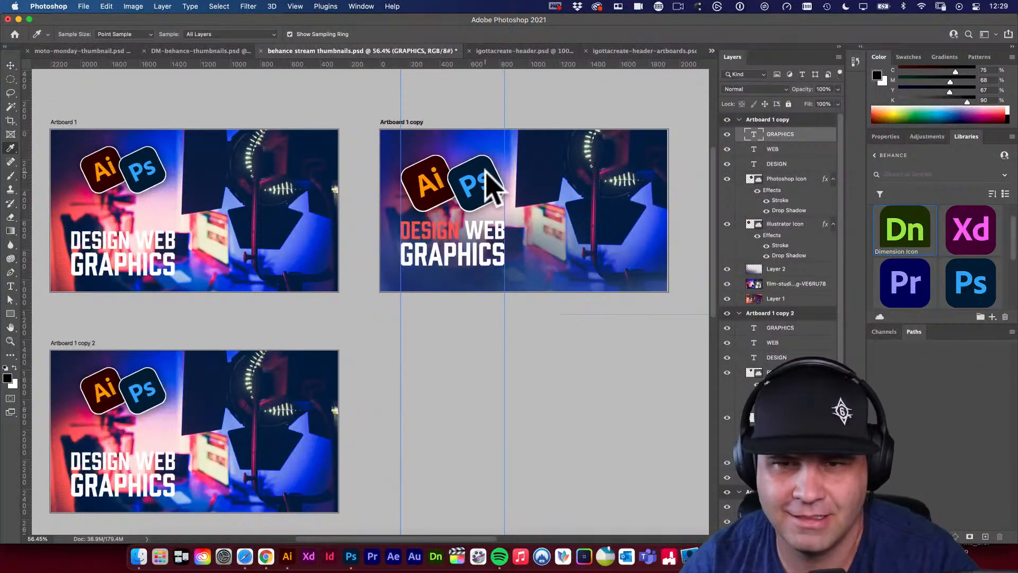
left_click(475, 181)
key("alt+BackSpace")
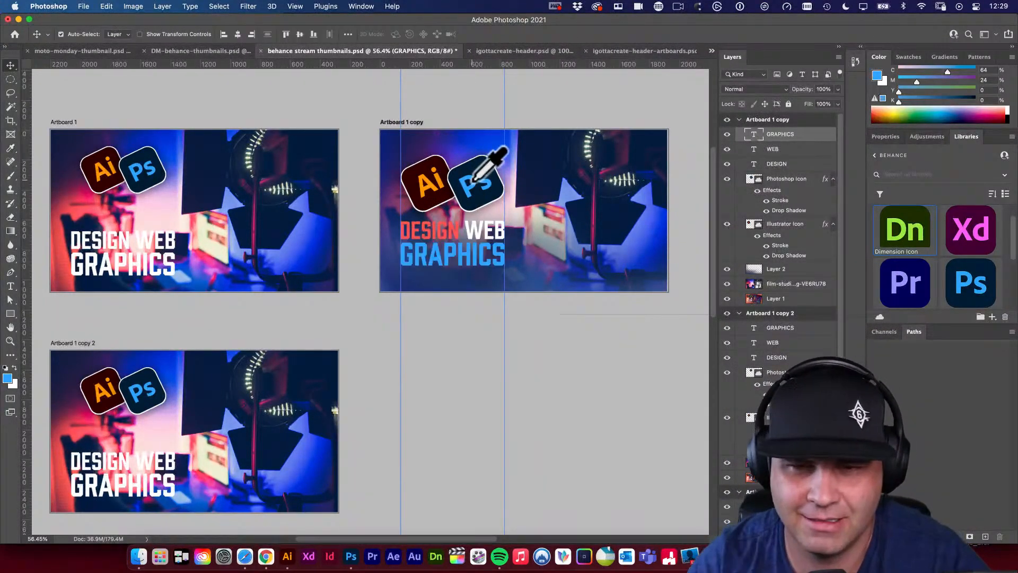
key("v")
Recolor the word DESIGN in Artboard 1 copy with the orange sampled from the Illustrator icon
scroll(461, 297, "up", 1)
scroll(462, 297, "right", 1)
left_click(424, 258)
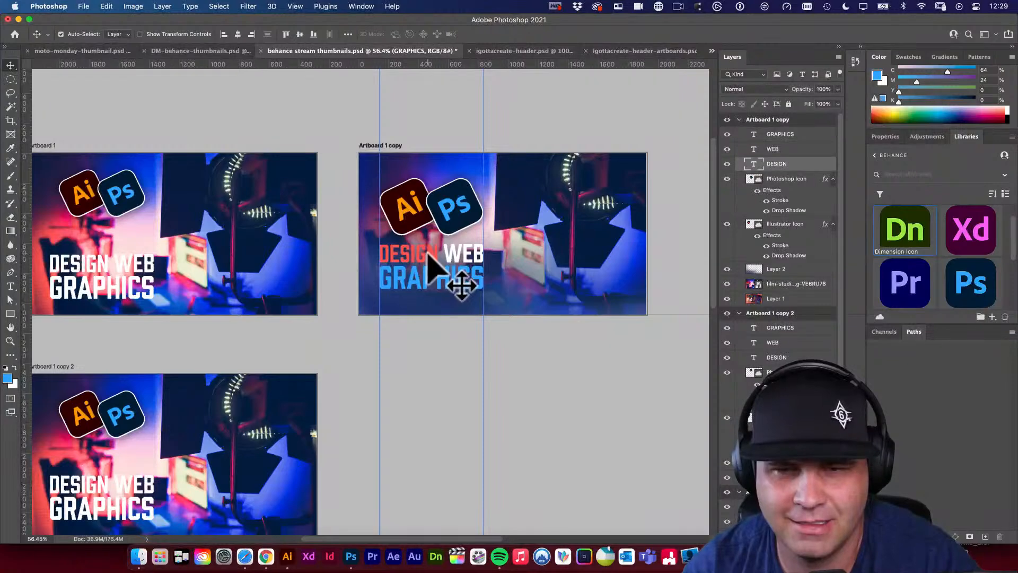
key("i")
left_click(421, 206)
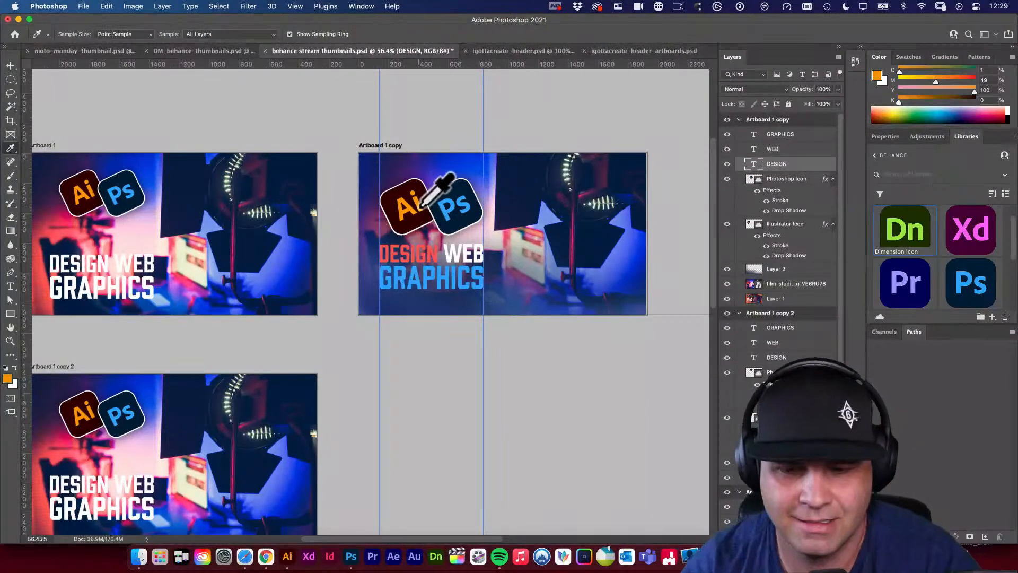
key("alt+BackSpace")
key("v")
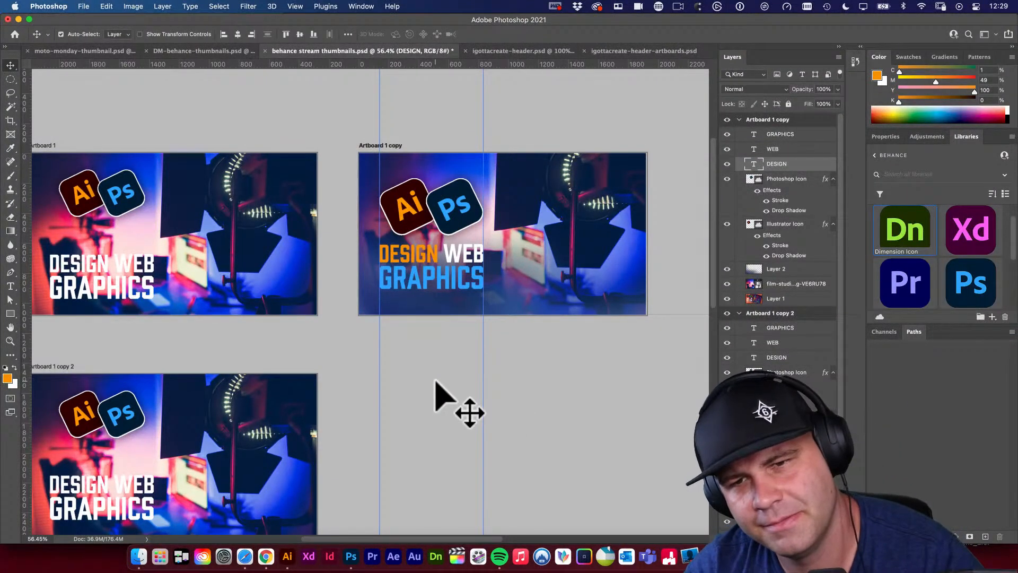
Duplicate Artboard 1 copy with its contents directly below itself, beside Artboard 1 copy 2, and save the document
left_click(517, 390)
left_click_drag(517, 390, 545, 343)
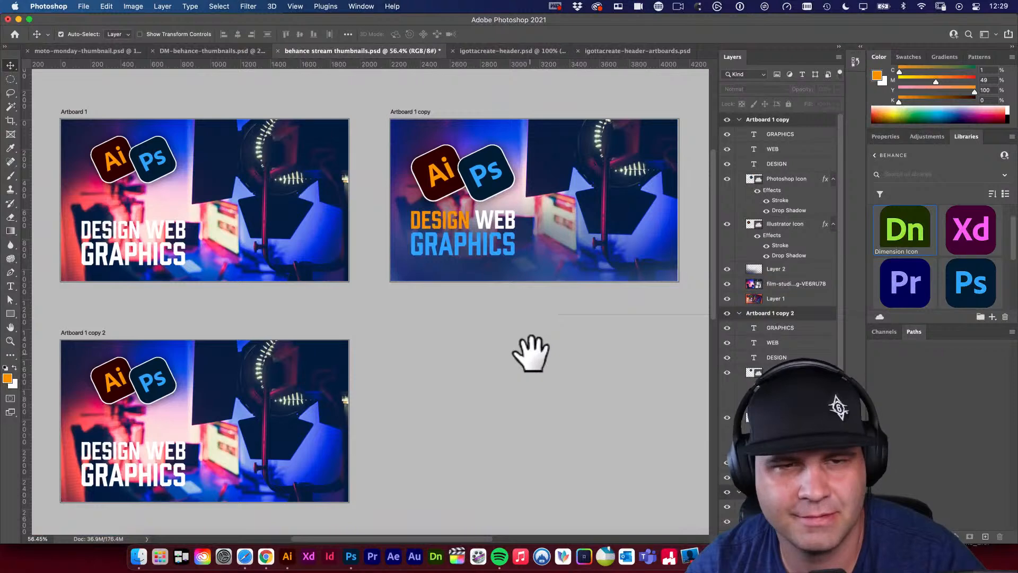
left_click_drag(475, 349, 442, 352)
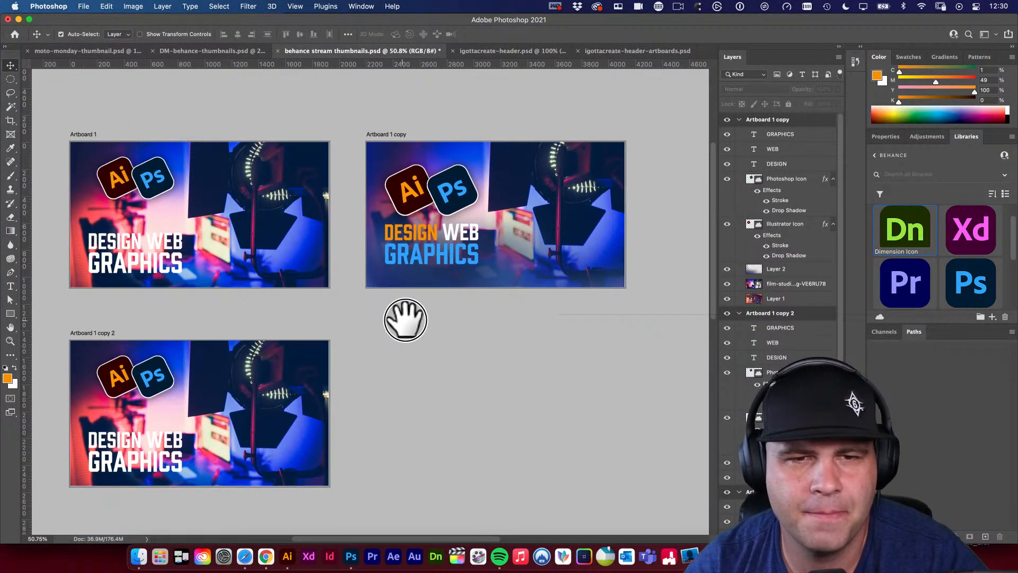
left_click_drag(405, 318, 425, 312)
left_click_drag(420, 128, 420, 326)
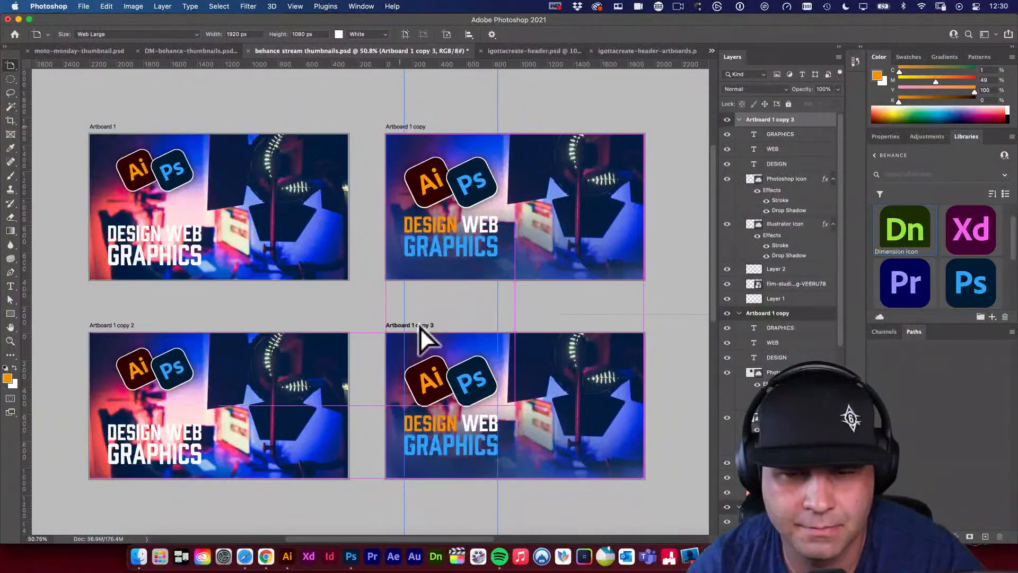
left_click(461, 307)
key("super+s")
View the igottacreate-header.psd and DM-behance-thumbnails.psd documents, and return to behance stream thumbnails.psd
left_click(518, 51)
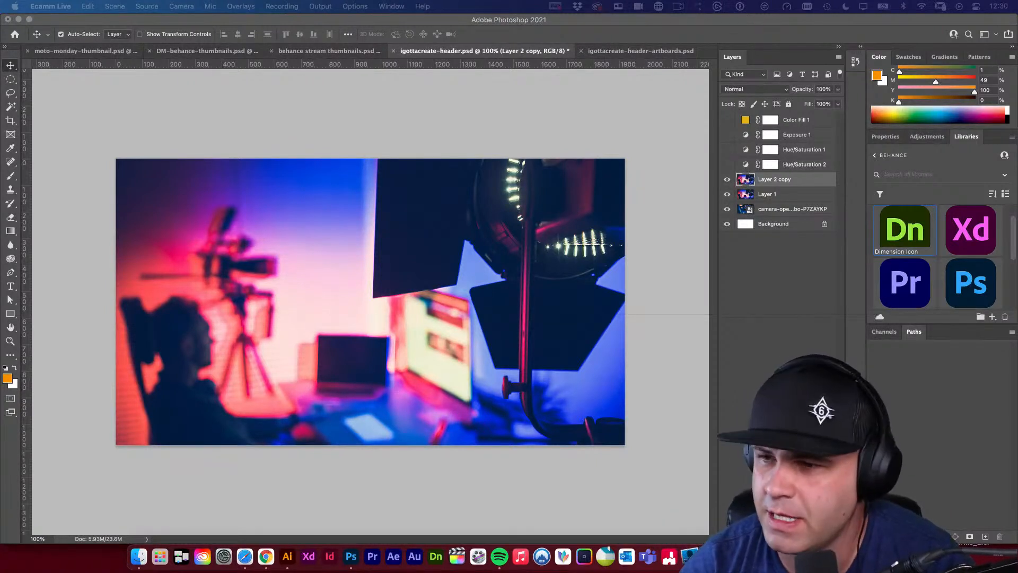
left_click(50, 7)
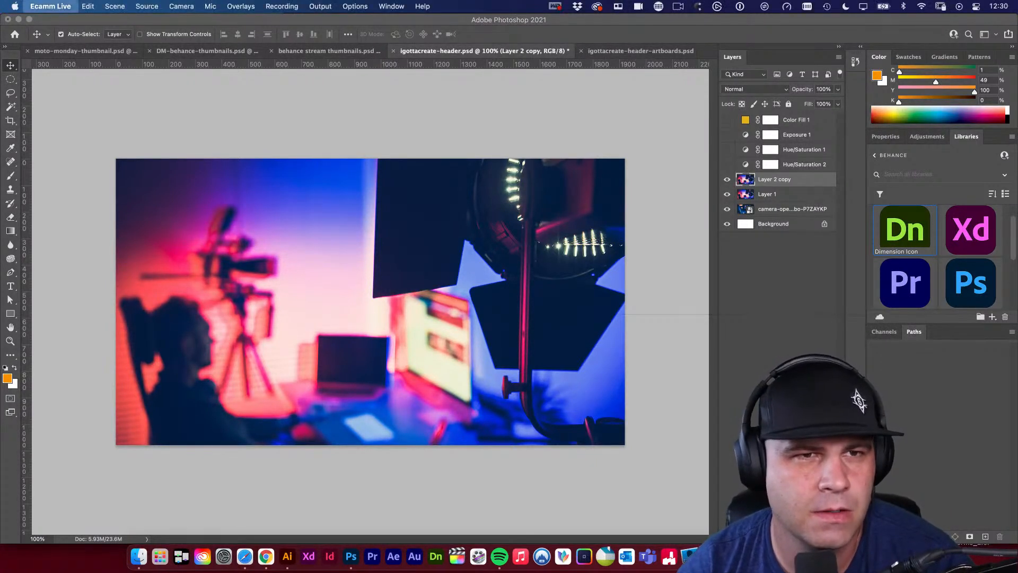
key("super+h")
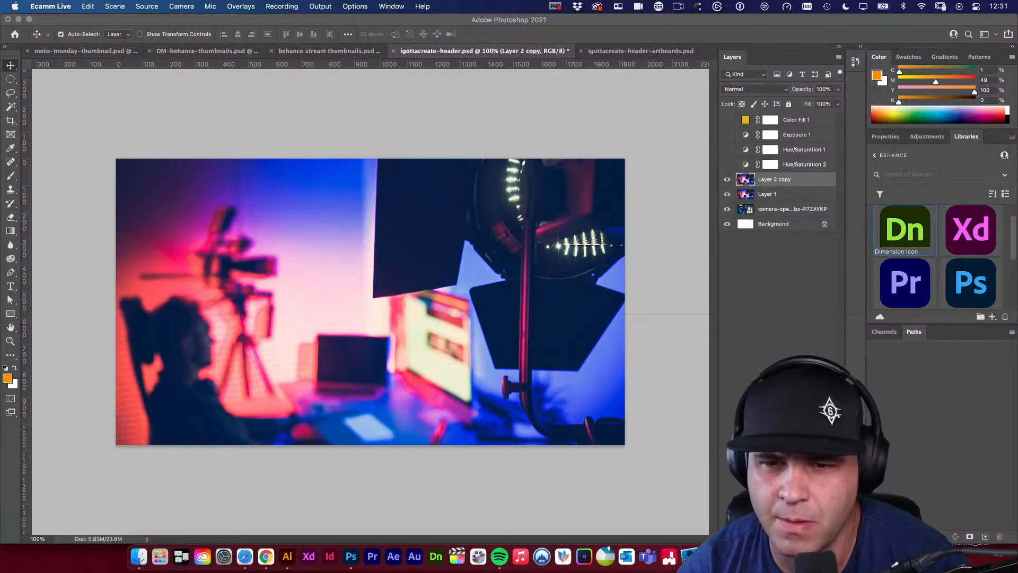
left_click(411, 127)
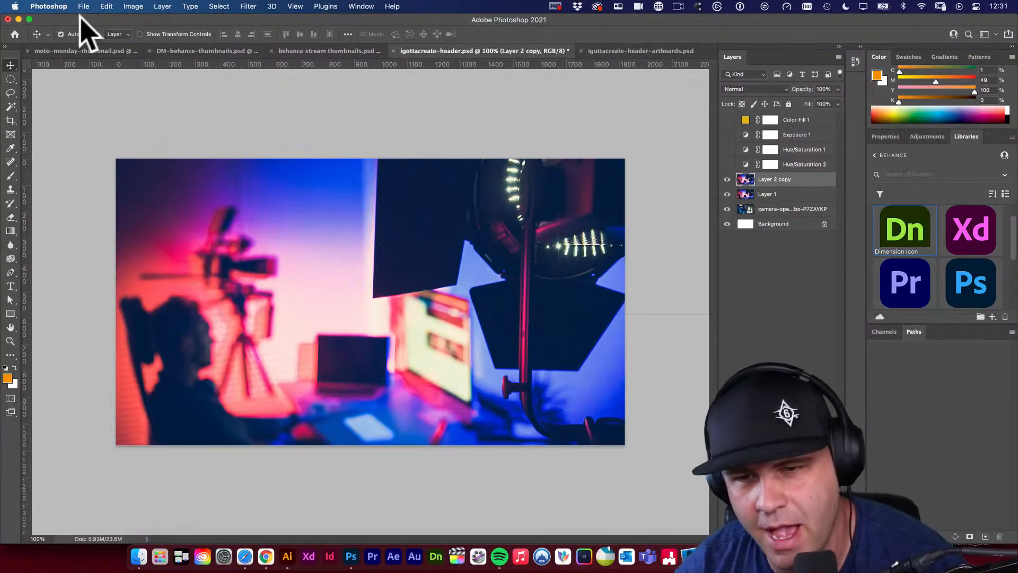
left_click(97, 19)
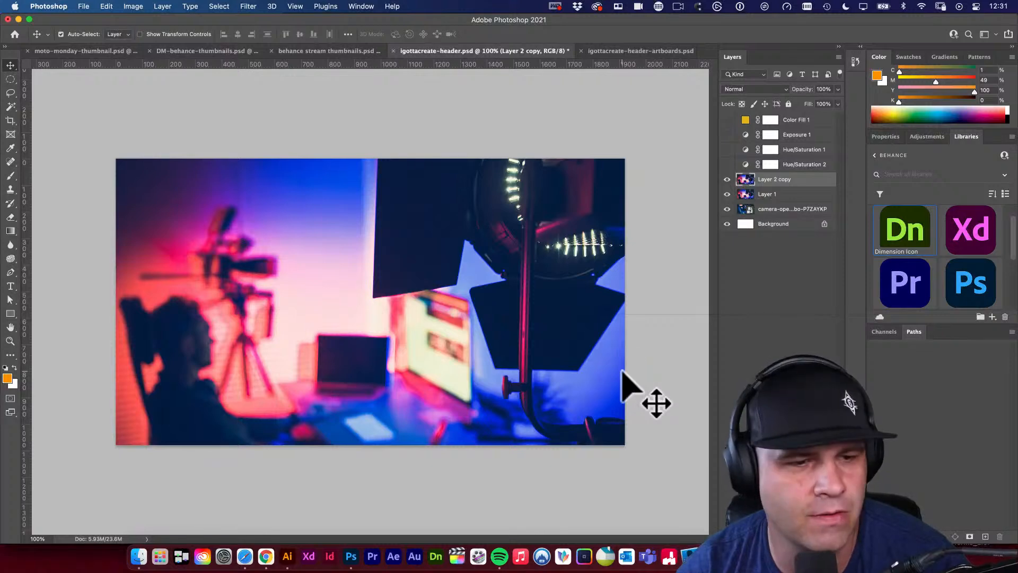
left_click(651, 345)
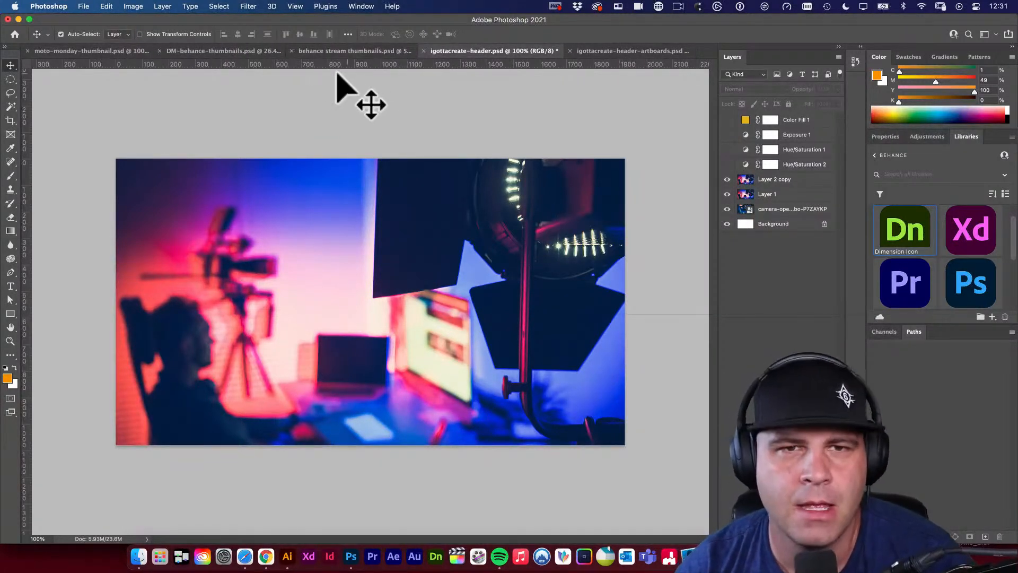
left_click(233, 51)
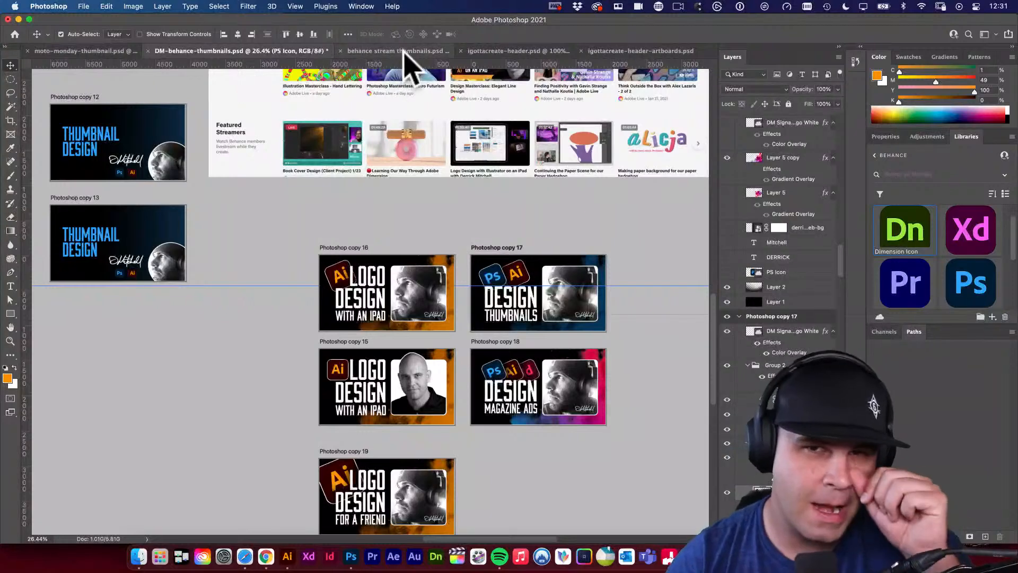
left_click(352, 51)
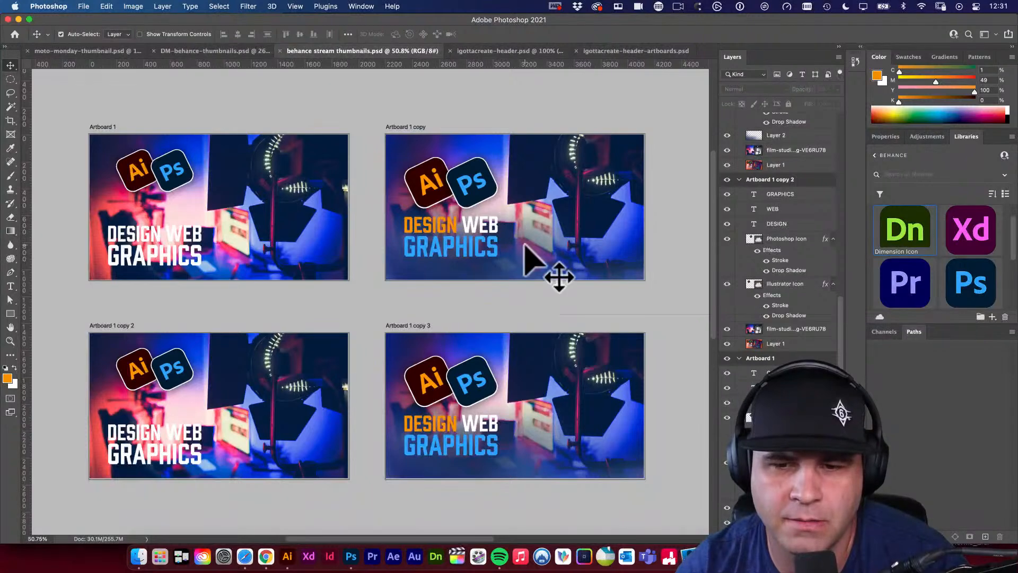
Try blend modes such as Multiply, Screen, Soft Light and Linear Dodge (Add) on Layer 2 in Artboard 1 copy 3, and delete the layer
left_click_drag(527, 244, 498, 214)
left_click(372, 431)
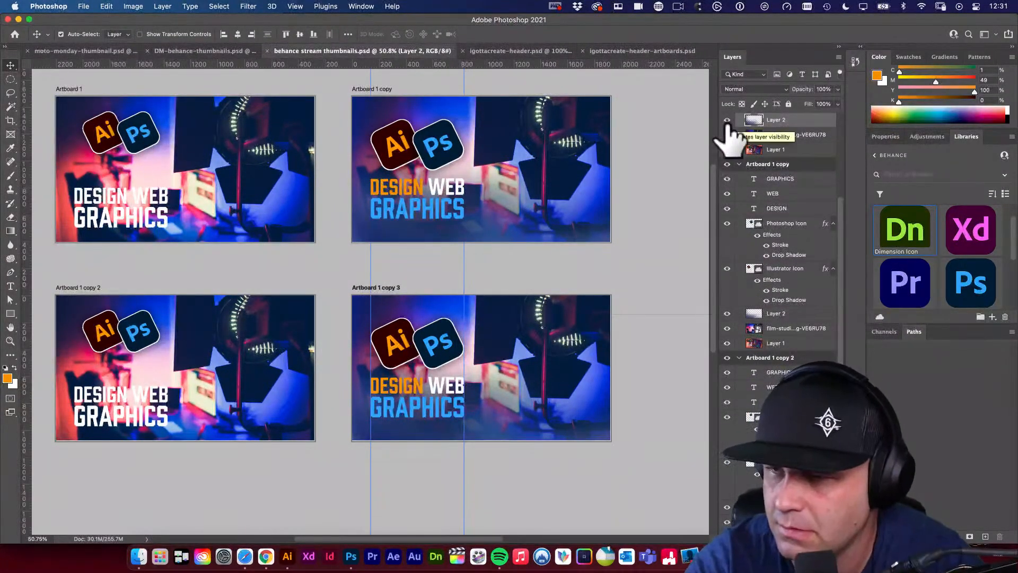
key("shift+plus")
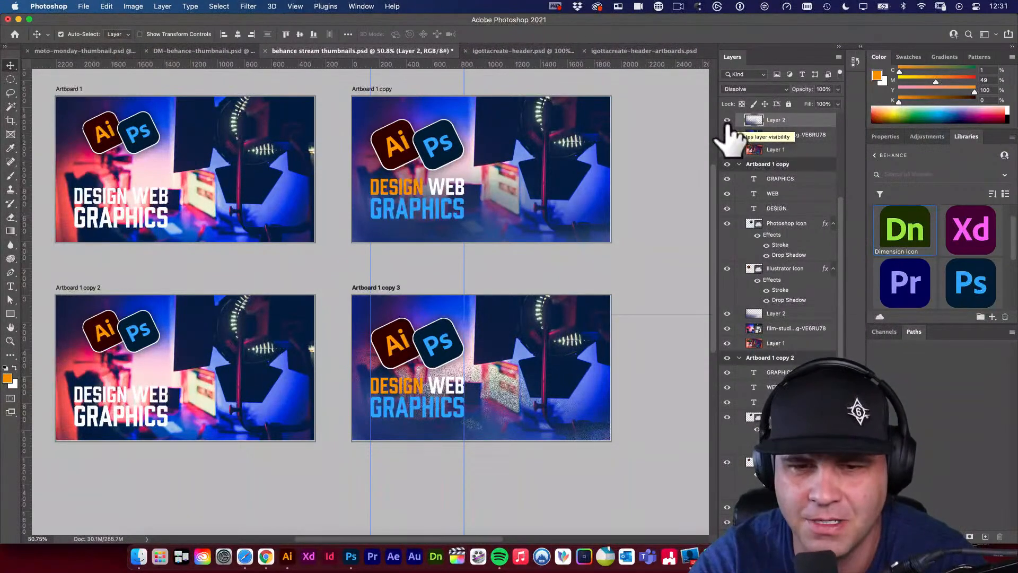
key("shift+plus")
key("shift+plus")
key("shift+plus")
key("shift+plus")
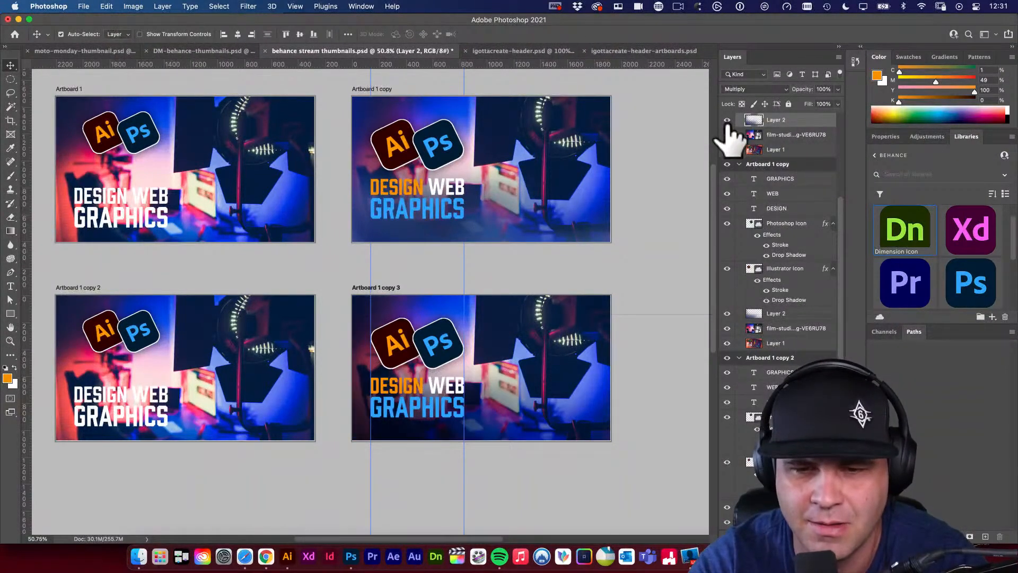
key("shift+plus")
key("shift+plus")
key("shift+plus")
key("shift+plus")
key("shift+plus")
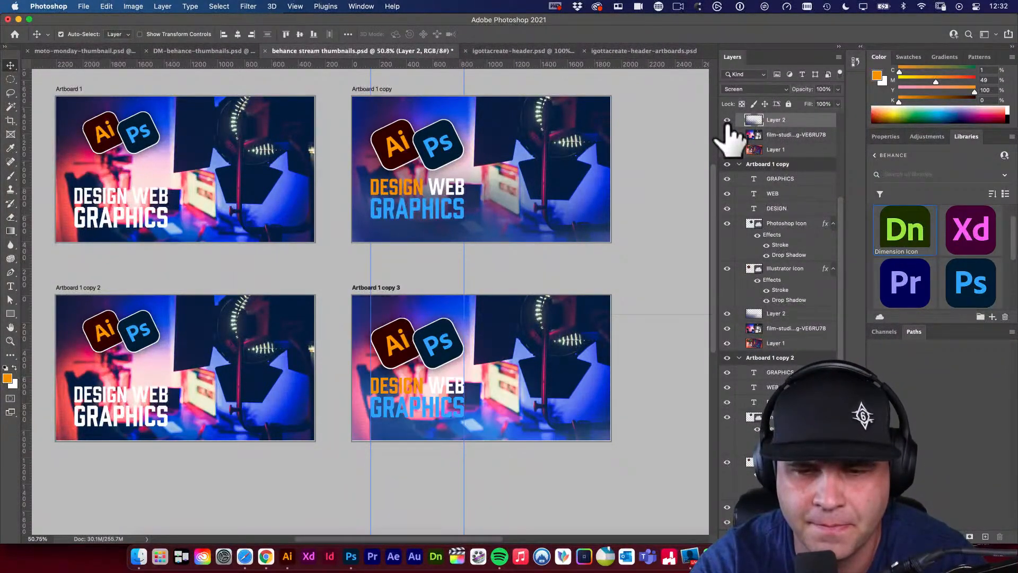
key("shift+plus")
key("shift+plus")
key("shift+plus")
key("shift+plus")
key("shift+plus")
key("shift+plus")
key("shift+plus")
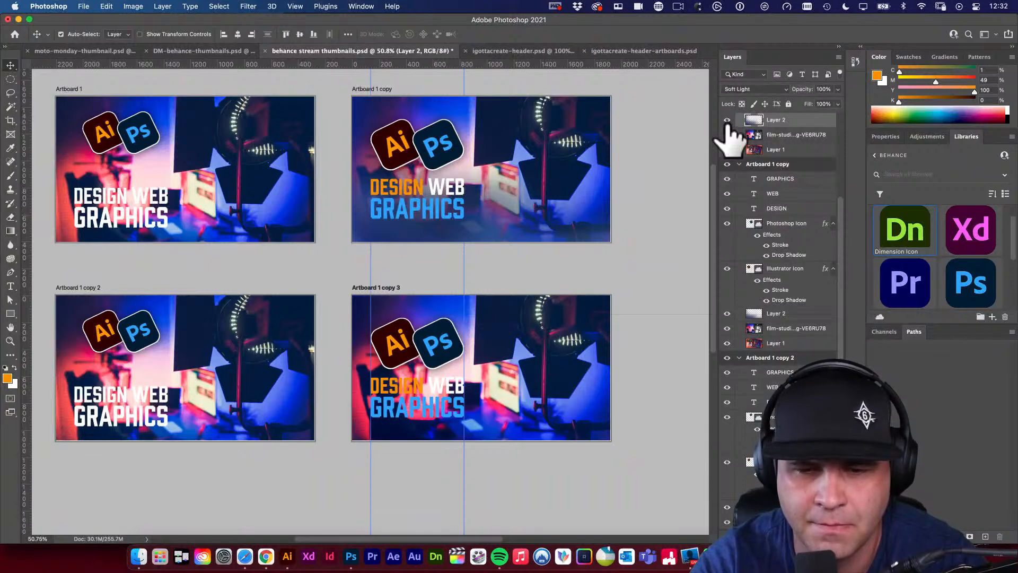
key("shift+plus")
key("shift+plus")
key("shift+plus")
key("shift+plus")
key("shift+plus")
key("shift+plus")
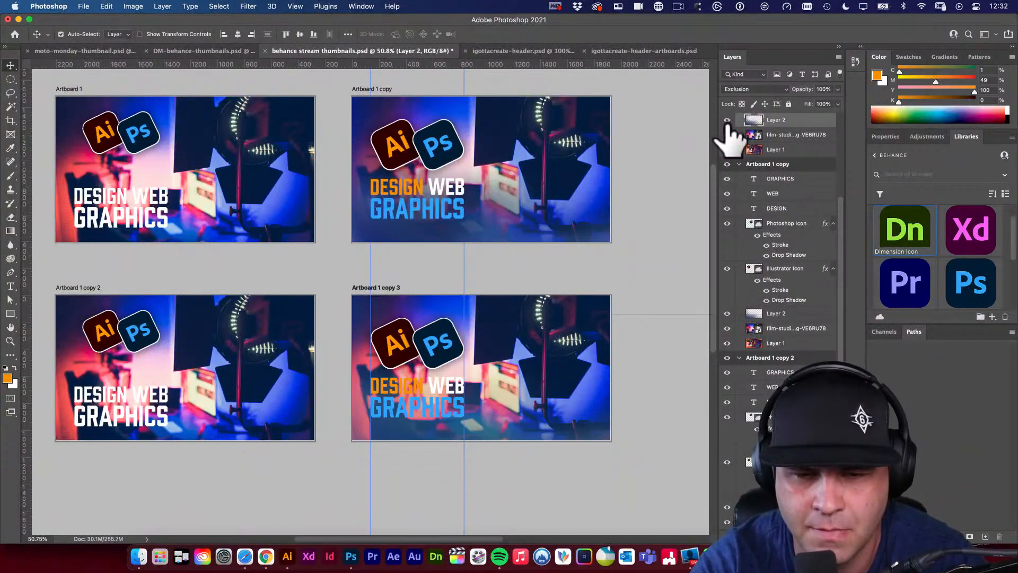
key("shift+minus")
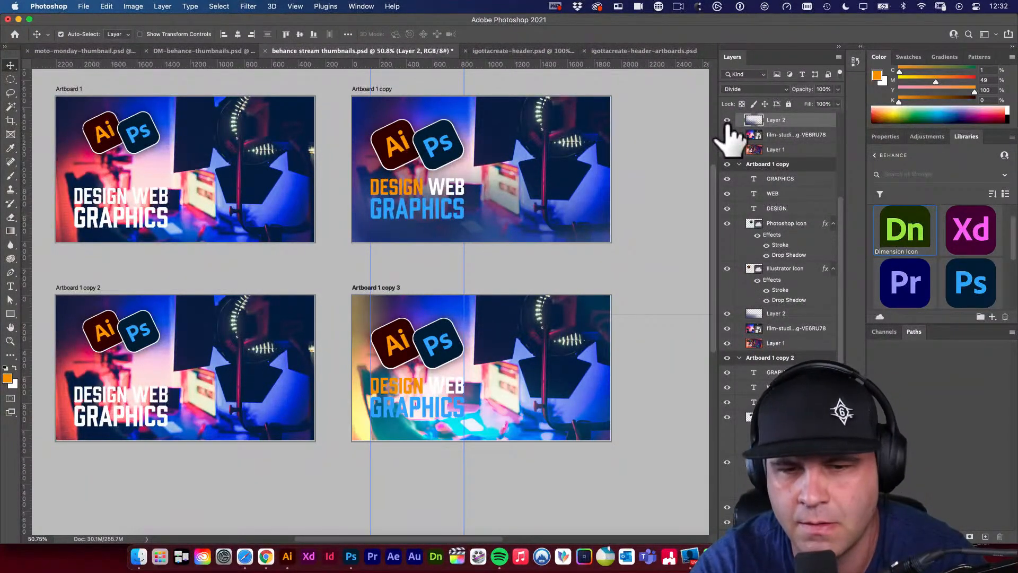
key("shift+plus")
key("shift+plus")
key("shift+plus")
key("shift+plus")
key("shift+plus")
key("shift+plus")
key("shift+plus")
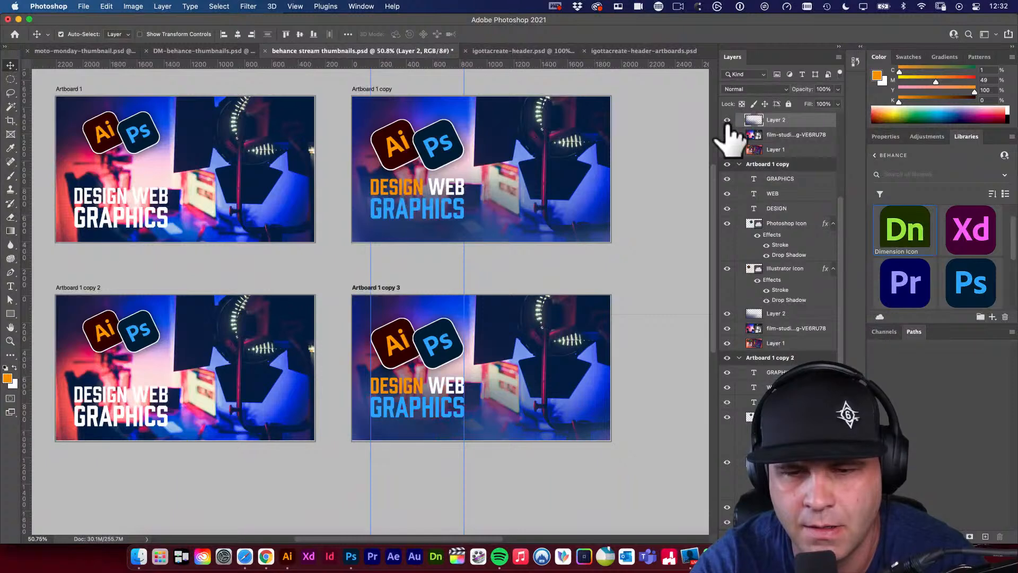
key("shift+plus")
key("shift+plus")
key("shift+plus")
key("shift+plus")
key("shift+plus")
key("shift+plus")
key("shift+plus")
key("shift+plus")
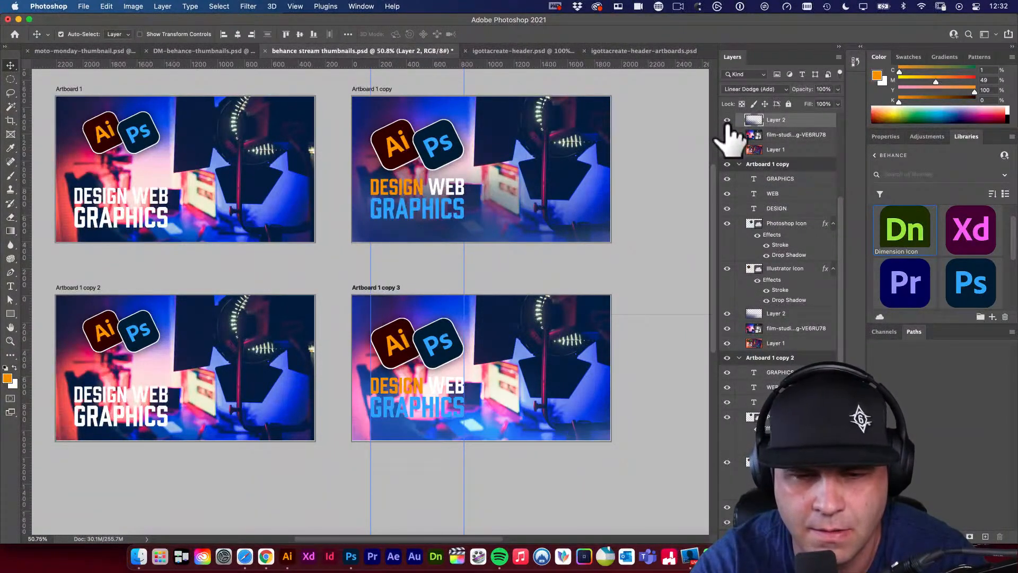
key("BackSpace")
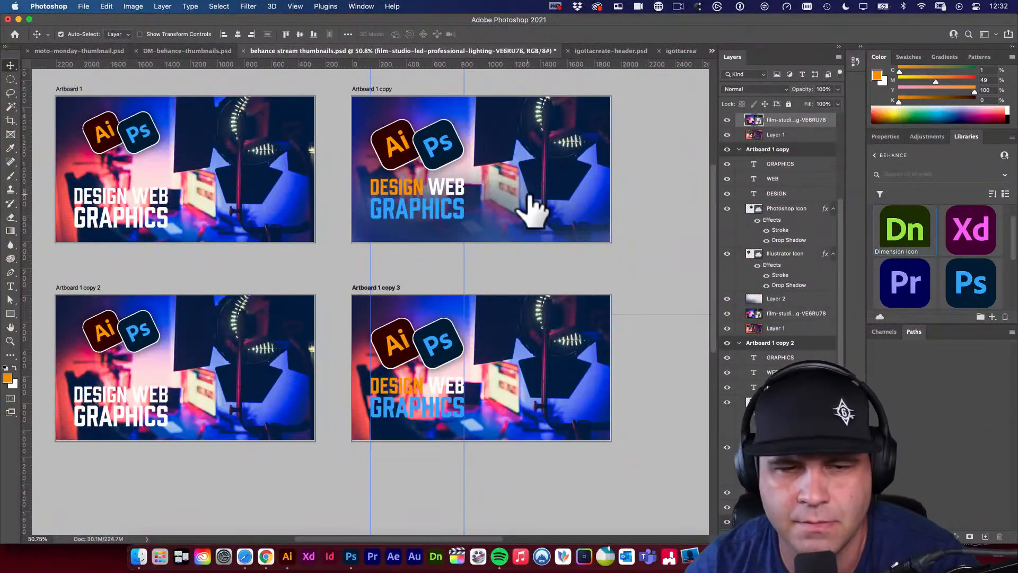
Recolor the words DESIGN and GRAPHICS white in Artboard 1 copy 3
left_click(409, 387)
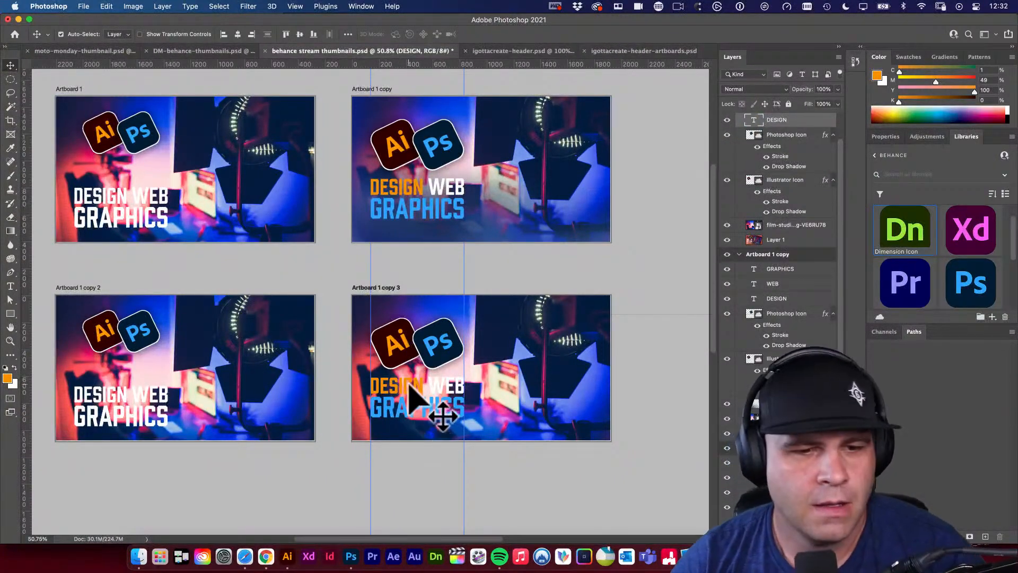
left_click(412, 401)
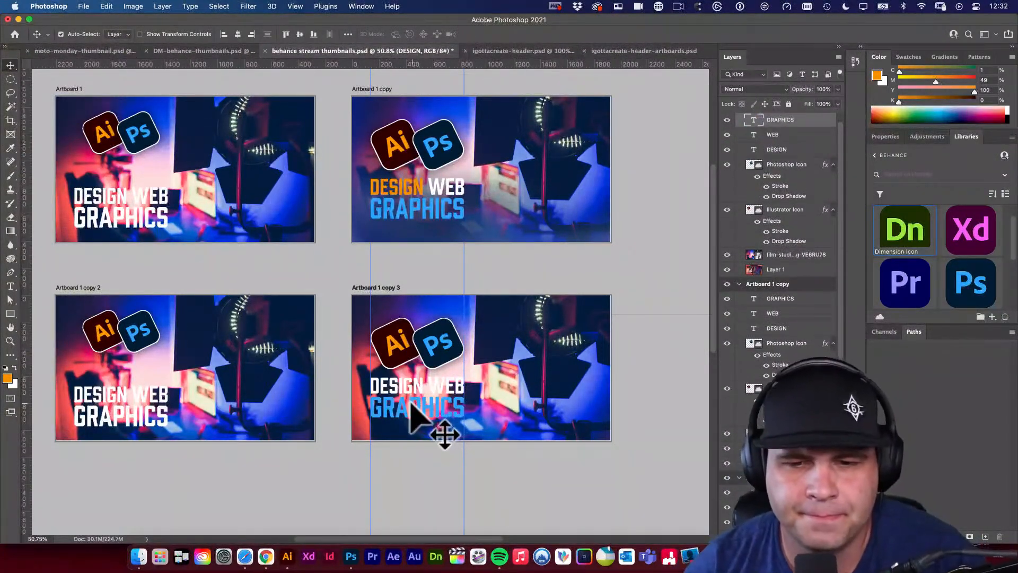
key("super+z")
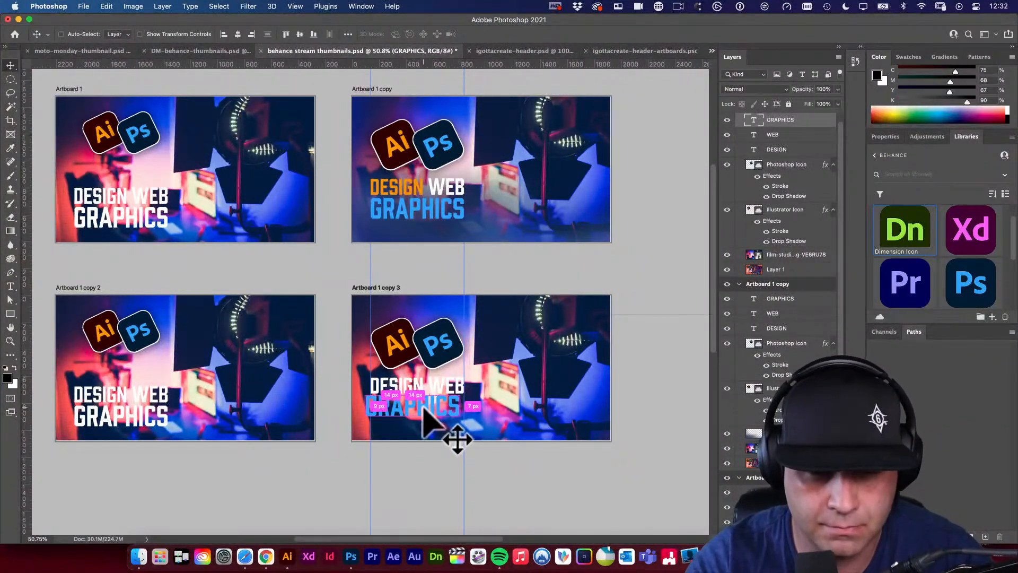
Move GRAPHICS down and to the right in Artboard 1 copy 3 and enlarge it to about 870 px wide
left_click_drag(421, 415, 480, 421)
key("super+t")
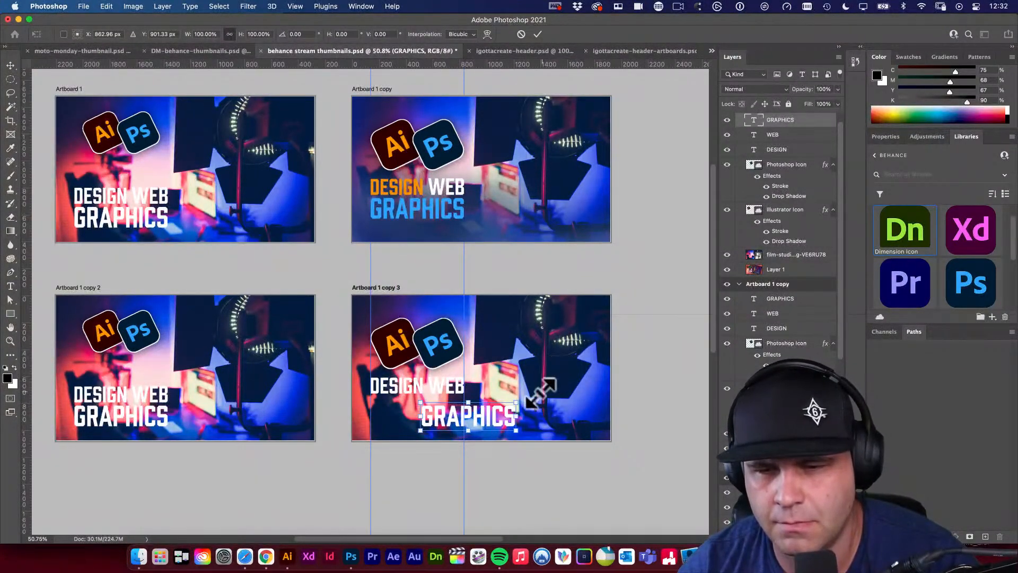
left_click_drag(516, 409, 537, 392)
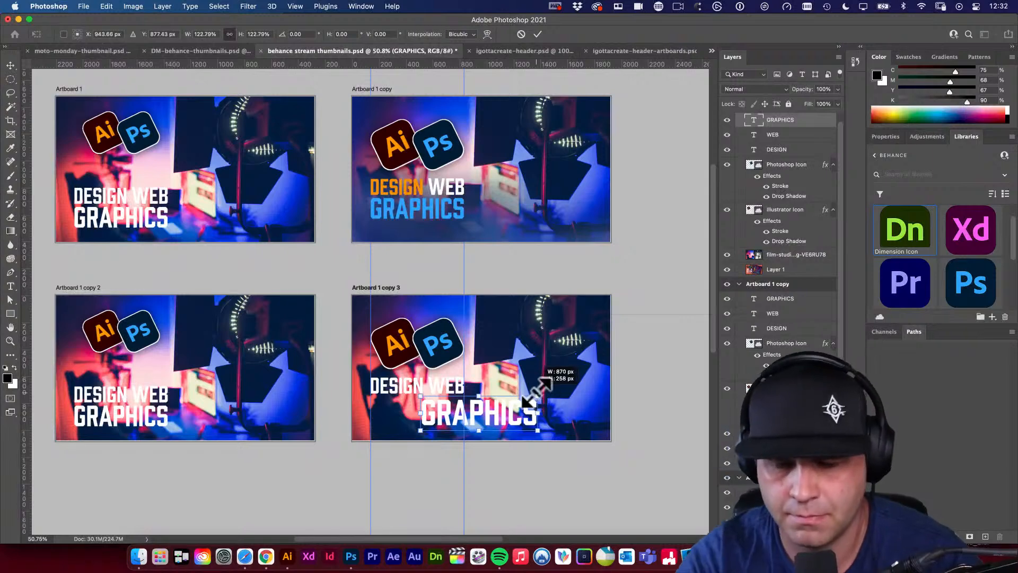
key("Return")
Reposition WEB, GRAPHICS and DESIGN in Artboard 1 copy 3 as a staggered title, with DESIGN directly beside WEB above GRAPHICS
double_click(449, 386)
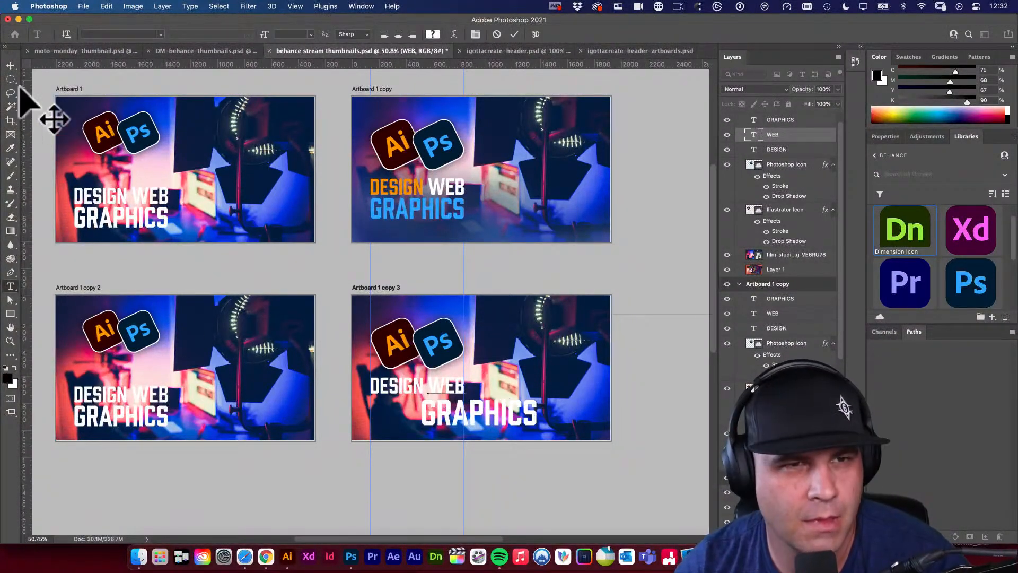
left_click(10, 64)
left_click(667, 377)
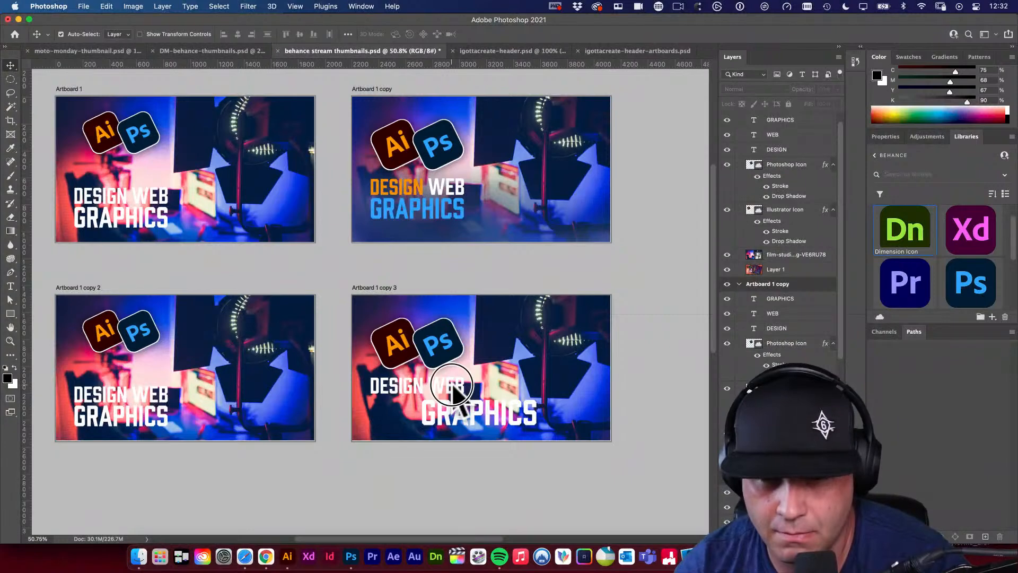
left_click_drag(452, 386, 501, 387)
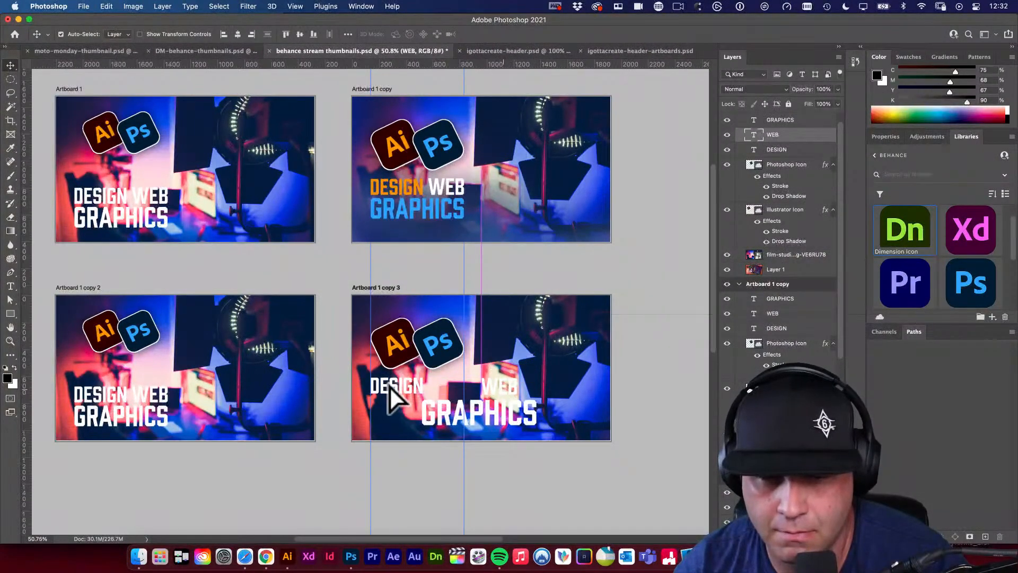
left_click_drag(392, 386, 423, 387)
key("super+z")
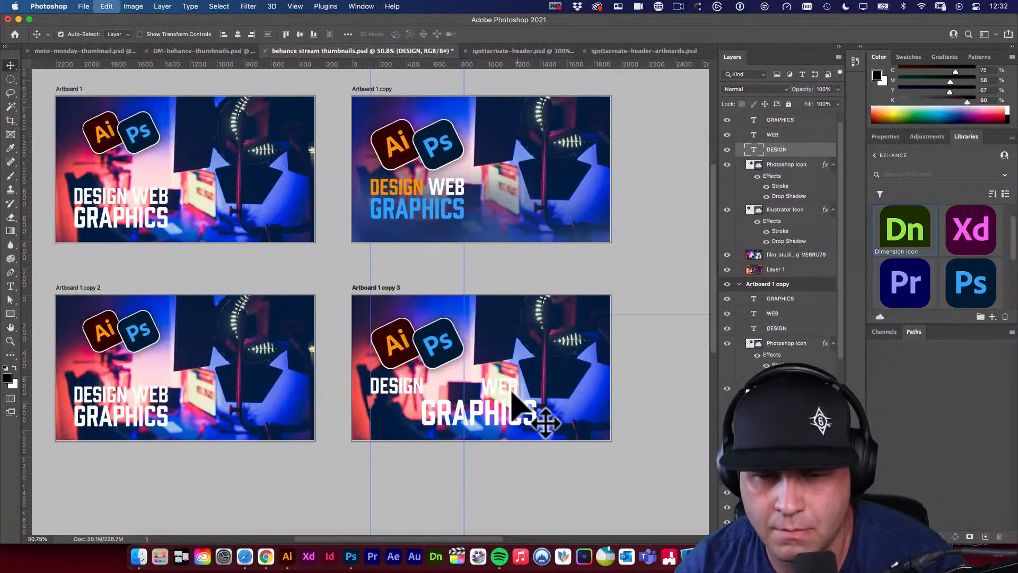
left_click_drag(512, 393, 444, 413)
left_click_drag(507, 412, 507, 413)
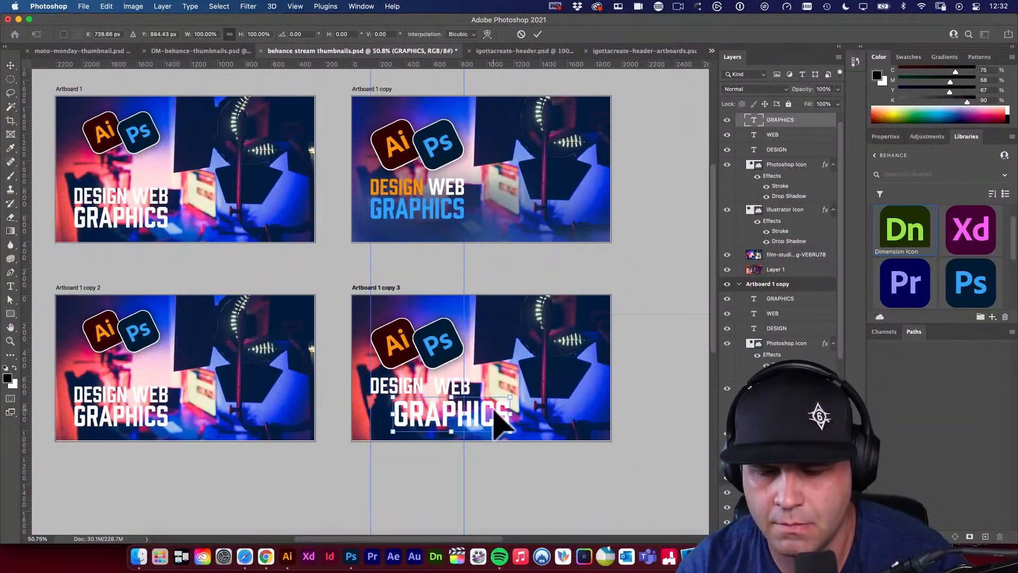
left_click_drag(416, 385, 428, 386)
left_click(430, 418)
left_click_drag(543, 82, 632, 114)
key("super+z")
Bring Layer 1 to the top of Artboard 1 copy 3, compare its reference thumbnail with the design, and hide the layer
scroll(770, 276, "down", 10)
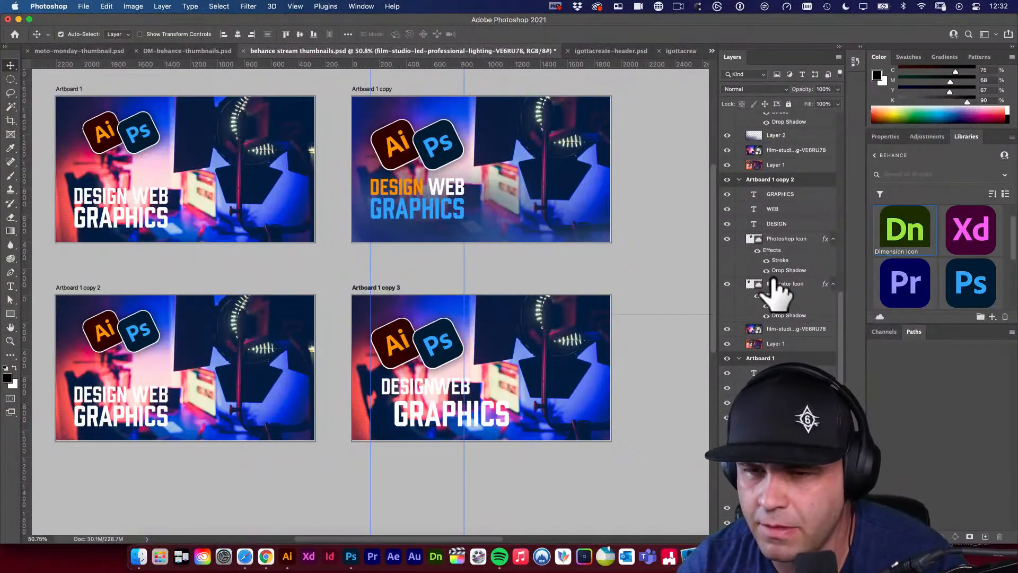
scroll(777, 291, "up", 10)
left_click(766, 285)
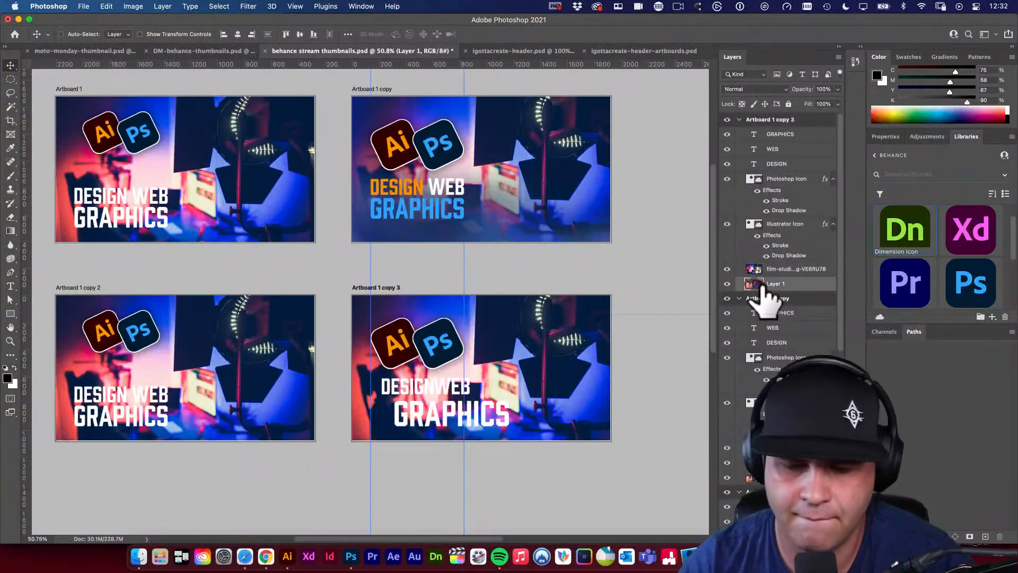
key("super+shift+bracketright")
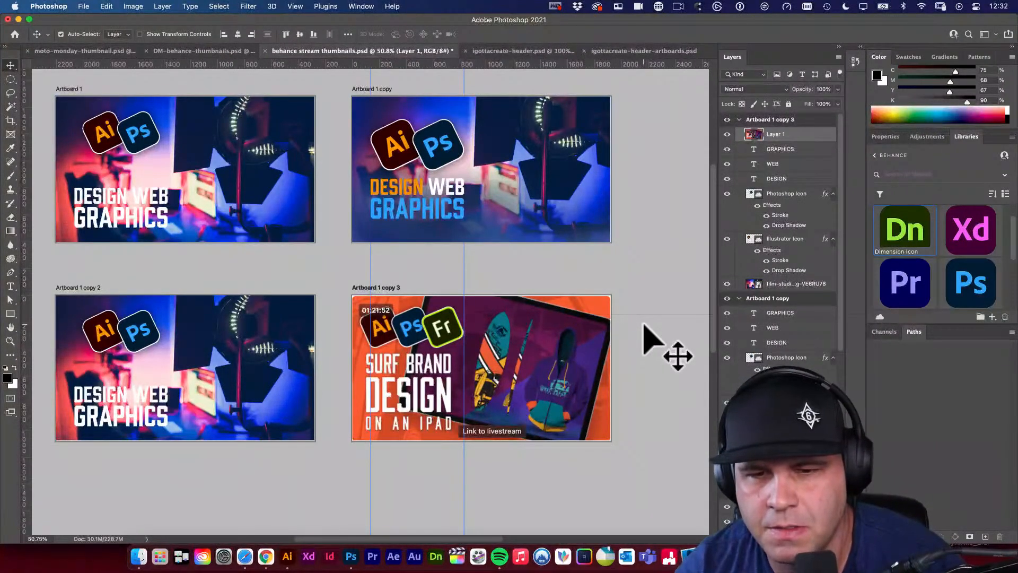
left_click(728, 135)
left_click(728, 134)
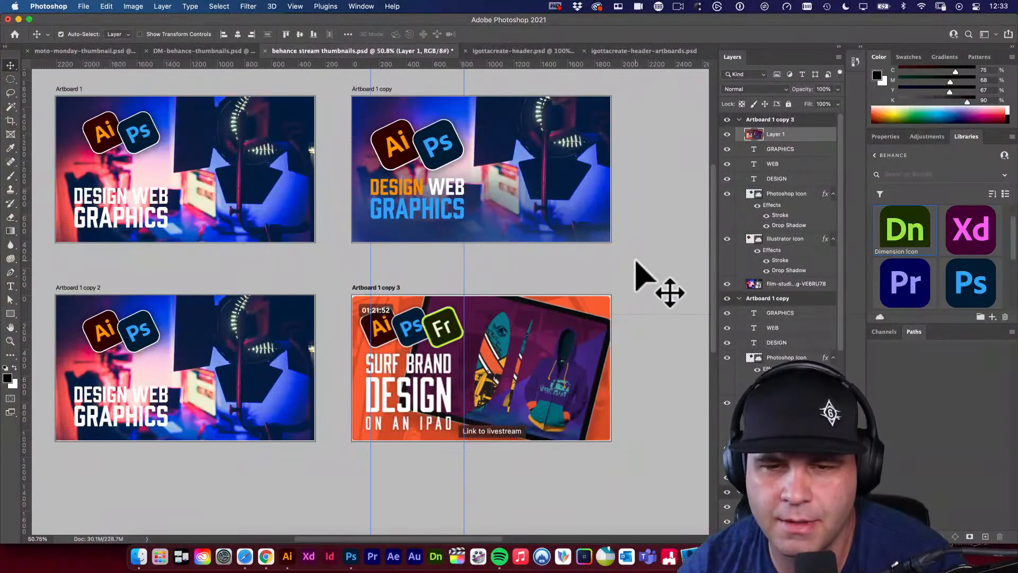
left_click(727, 135)
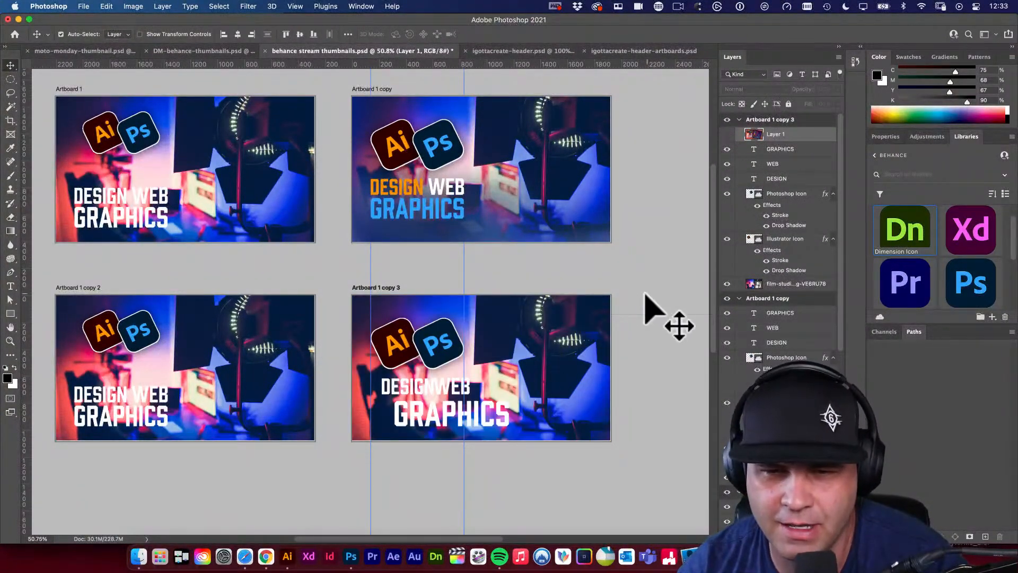
Shift DESIGN to the left in Artboard 1 copy 3 to leave a gap before WEB, and save the document
left_click(440, 389)
mouse_move(419, 389)
left_mouse_down()
mouse_move(409, 395)
mouse_move(419, 395)
left_mouse_up()
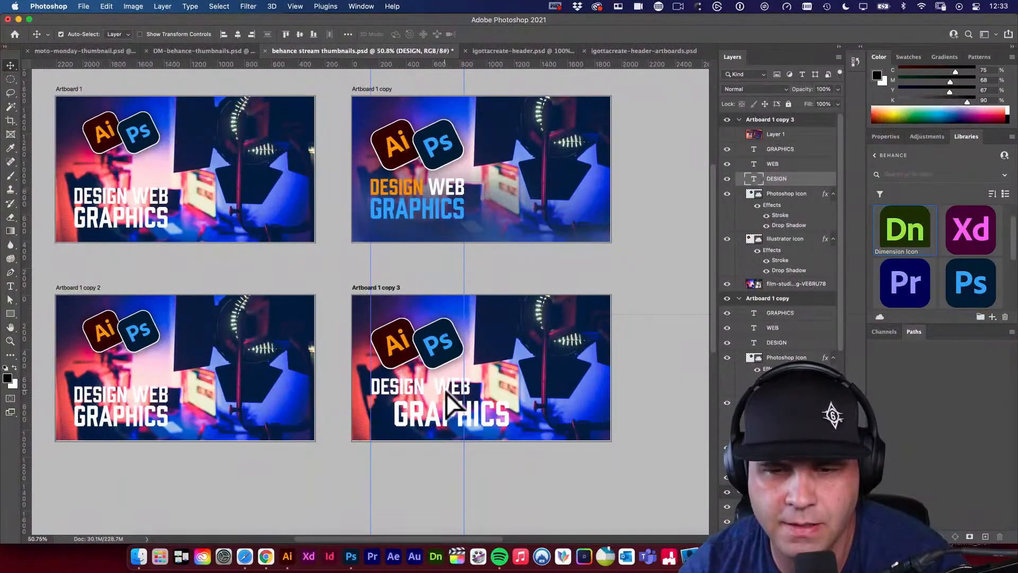
left_click(440, 390)
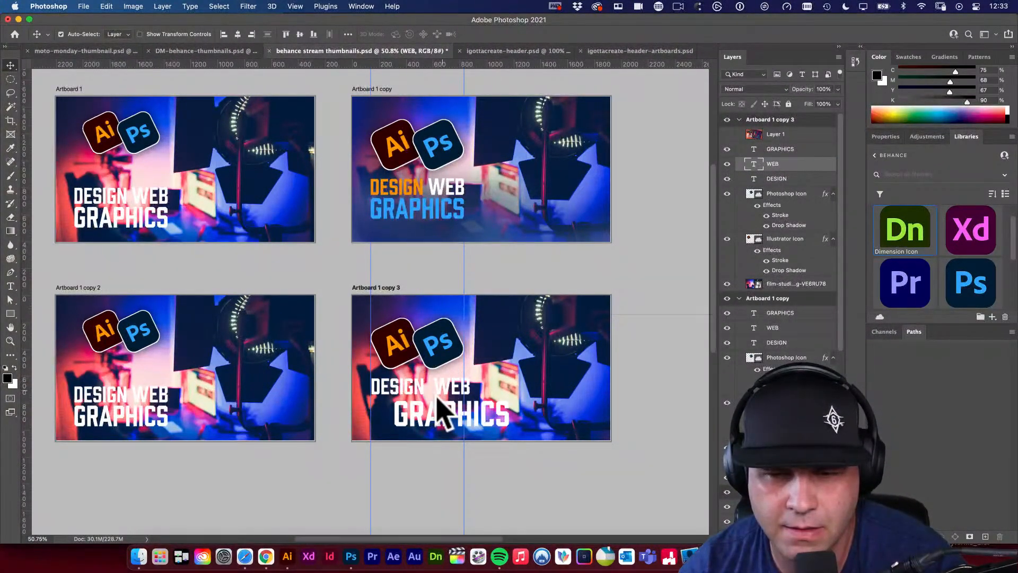
left_click_drag(435, 410, 437, 407)
left_click(654, 441)
key("super+s")
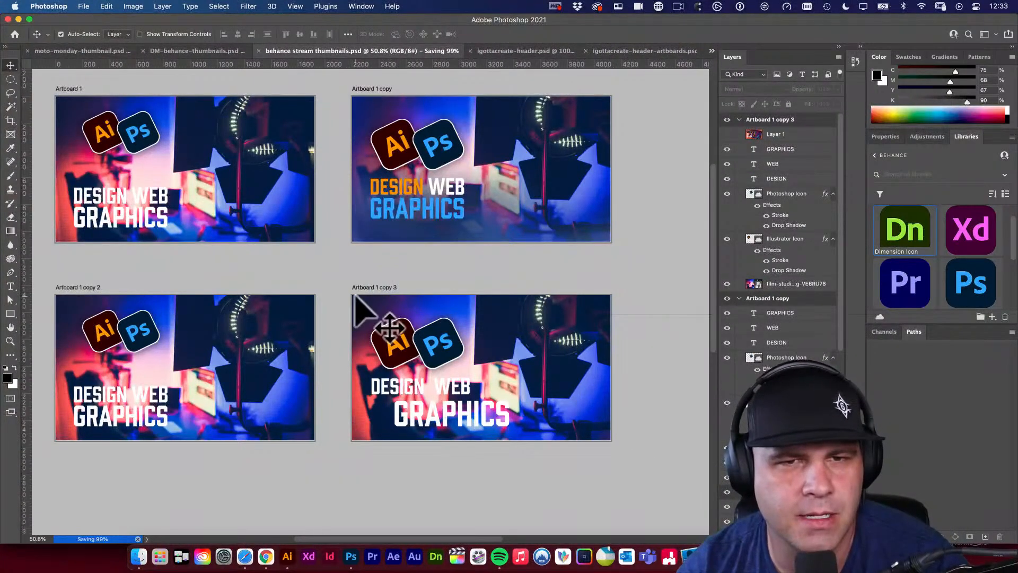
Enlarge the Illustrator and Photoshop icons together in Artboard 1 copy 2
left_click_drag(364, 302, 436, 326)
left_click(242, 361)
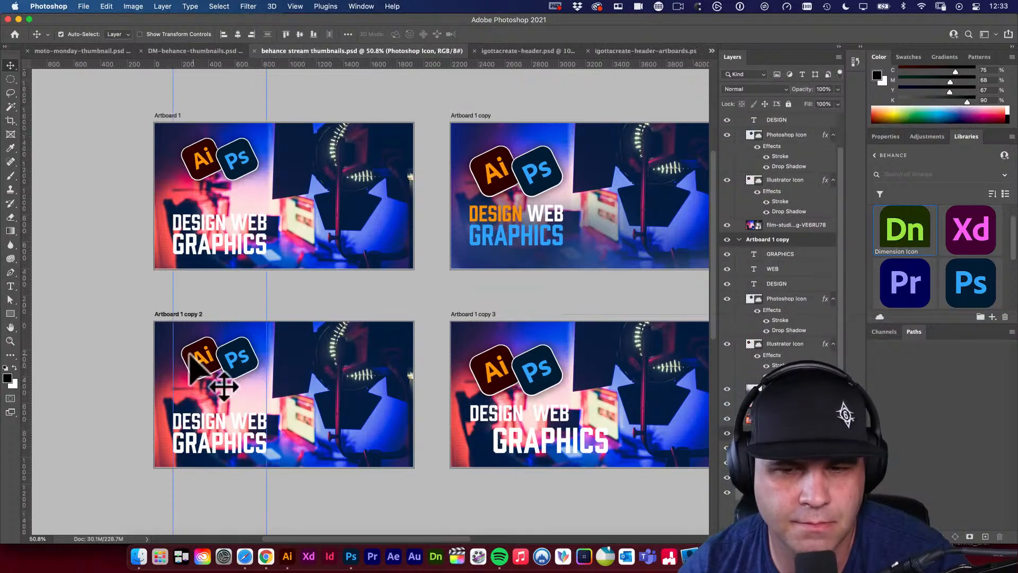
key("super+t")
mouse_move(258, 378)
left_mouse_down()
mouse_move(285, 383)
mouse_move(257, 369)
mouse_move(270, 386)
left_mouse_up()
key("Return")
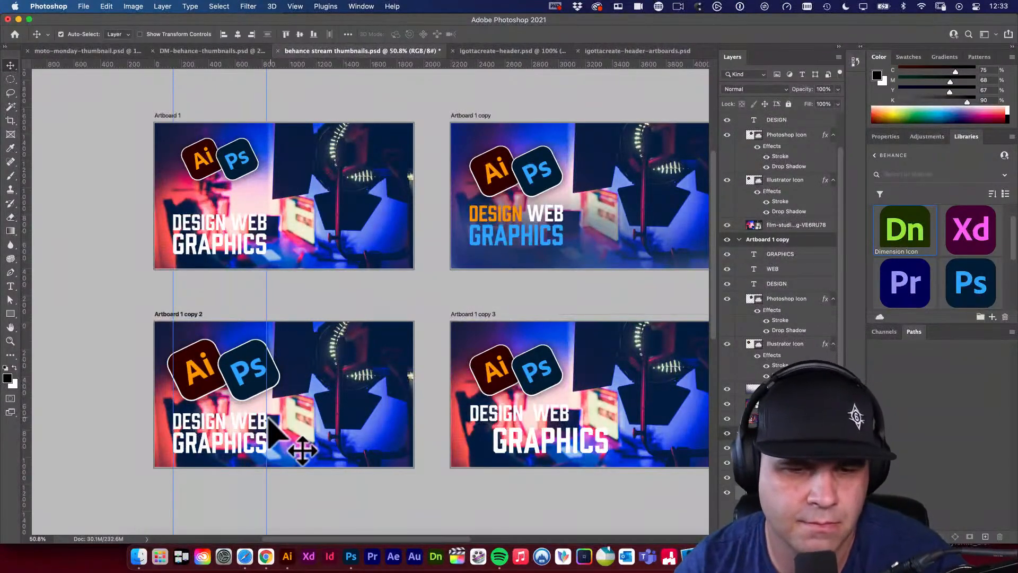
Scale both icons in Artboard 1 copy 2 back down to about 90% so their width roughly matches the title
left_click(252, 419)
left_click(244, 438, "shift")
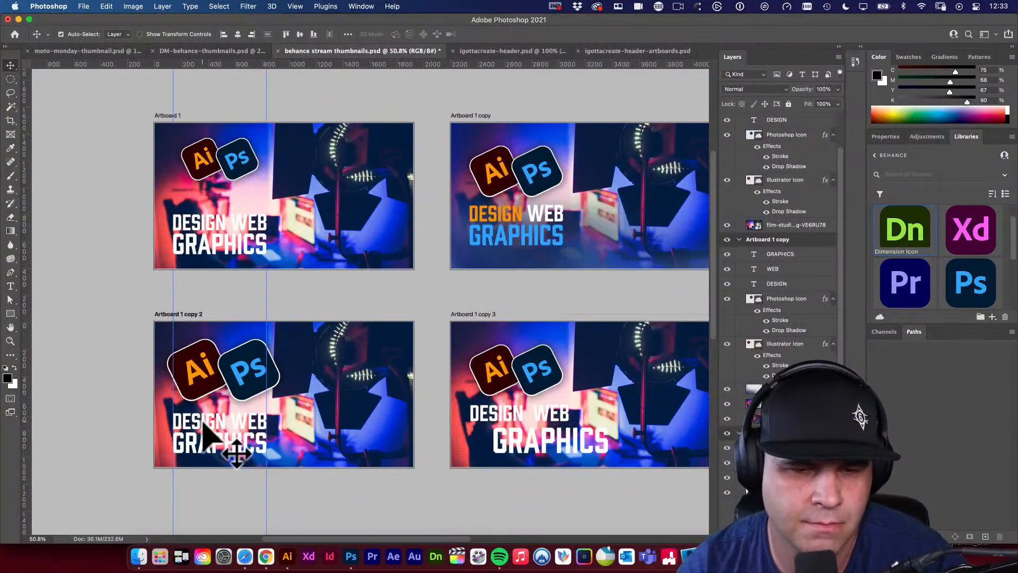
key("super")
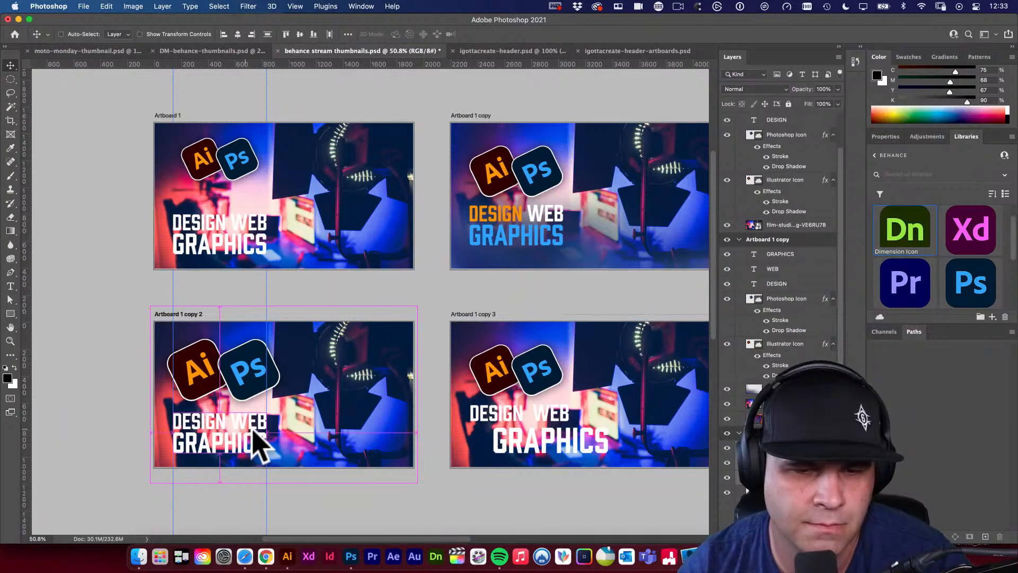
left_click(245, 367)
left_click(202, 367, "shift")
key("super+t")
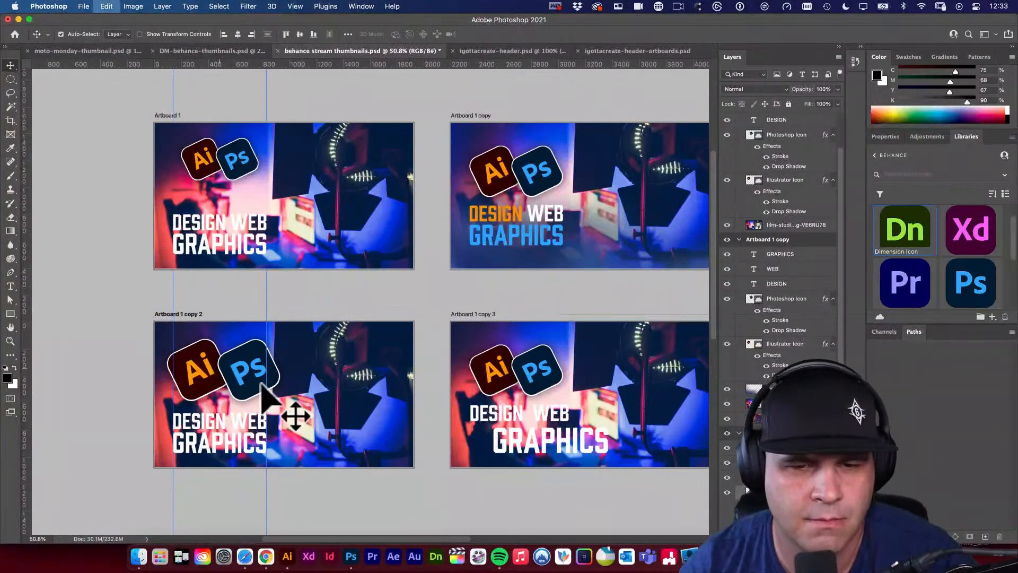
left_click_drag(279, 401, 270, 394)
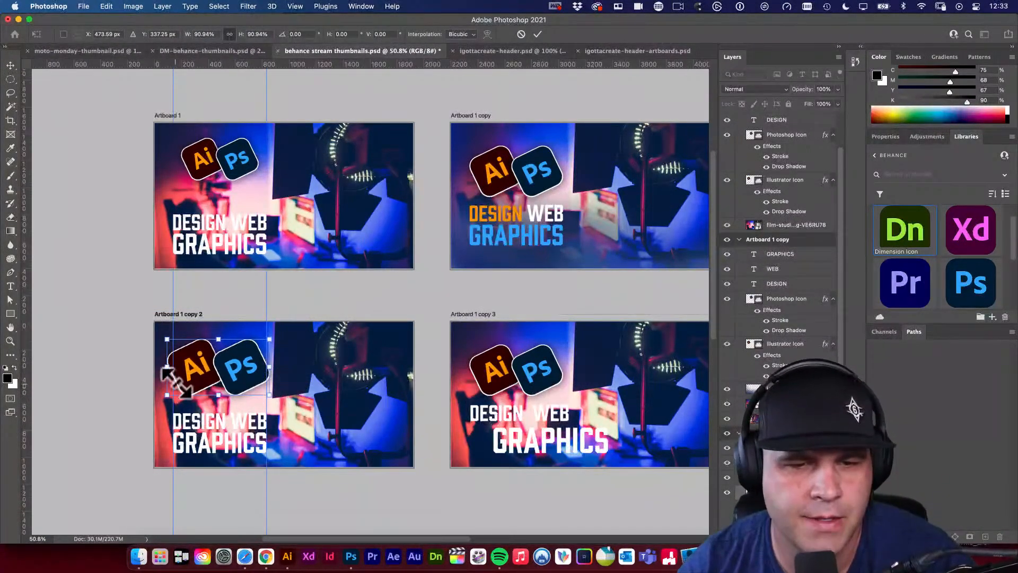
left_click_drag(168, 338, 169, 340)
key("Return")
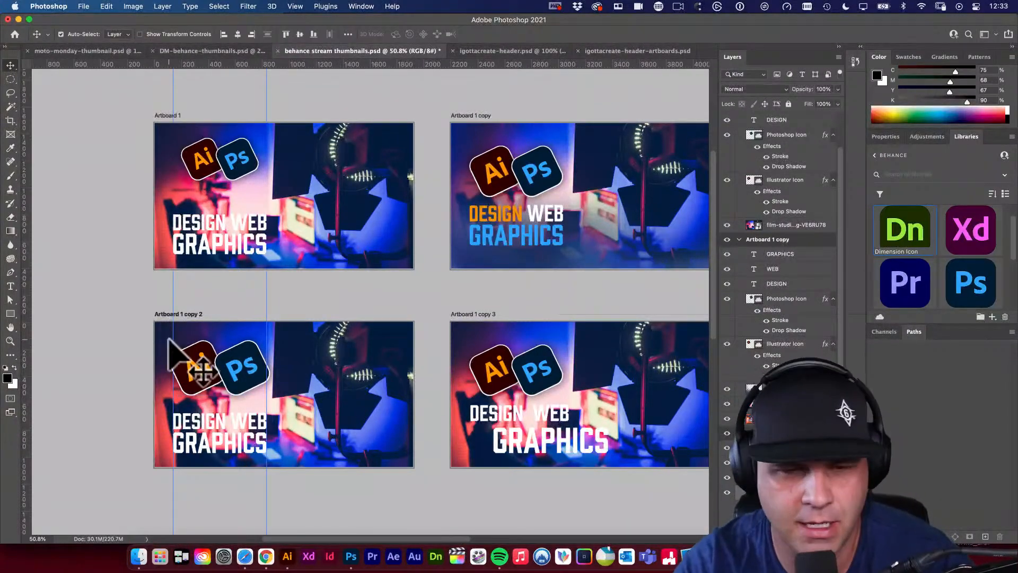
Nudge both icons in Artboard 1 copy 2 down, closer to the title text
key("shift+Down")
key("shift+Down")
key("shift+Down")
key("shift+Down")
key("shift+Down")
key("shift+Down")
key("shift+Down")
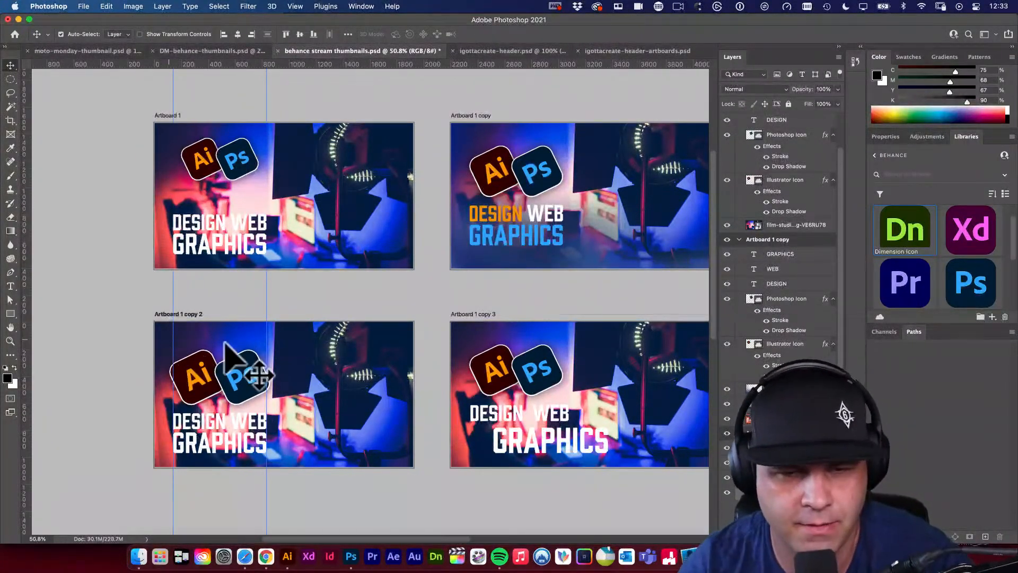
Scale the icons and title text of Artboard 1 copy 2 up together and group them
left_click(219, 416, "shift")
left_click(239, 419, "shift")
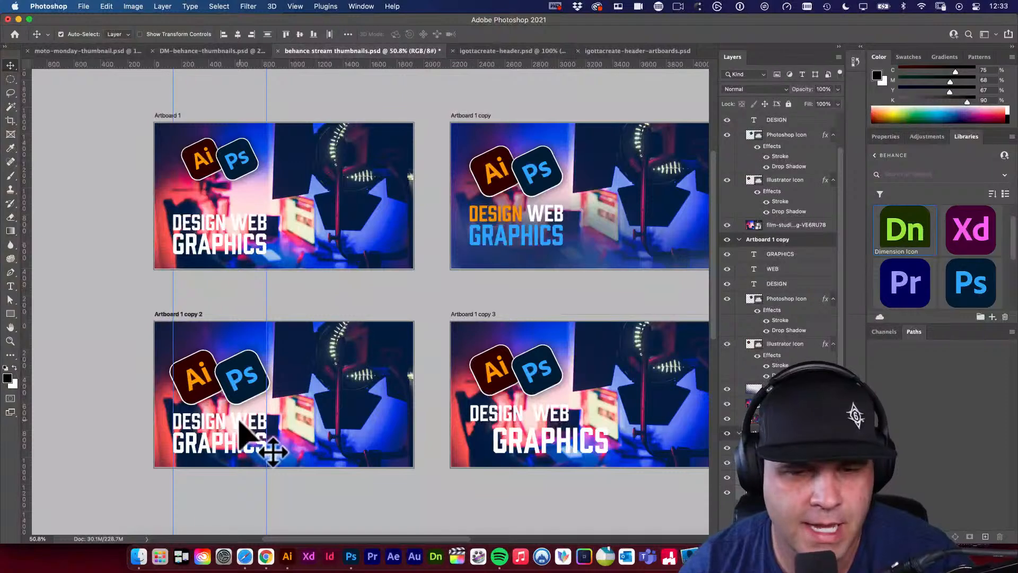
key("super+t")
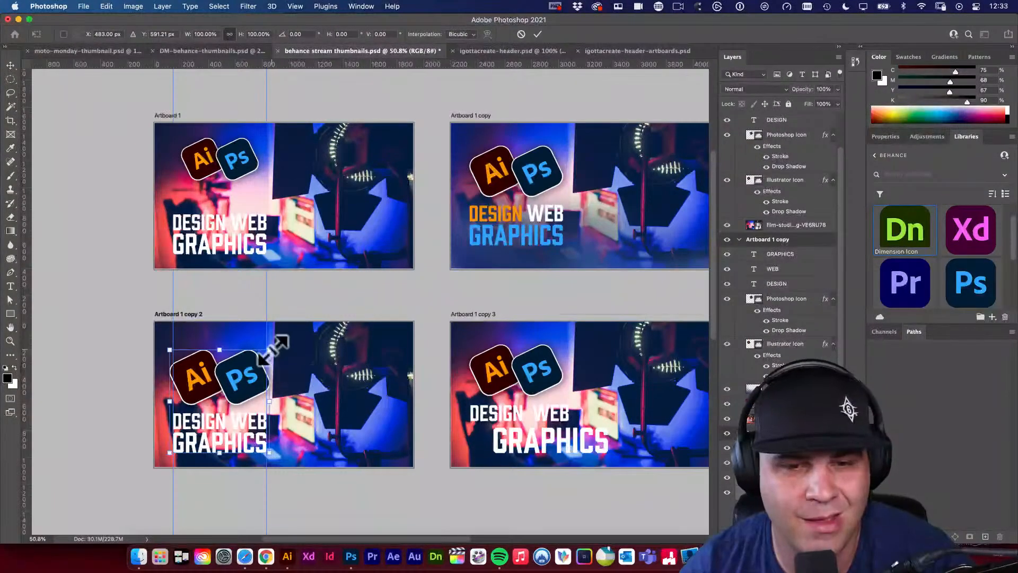
left_click_drag(272, 349, 291, 343)
key("Return")
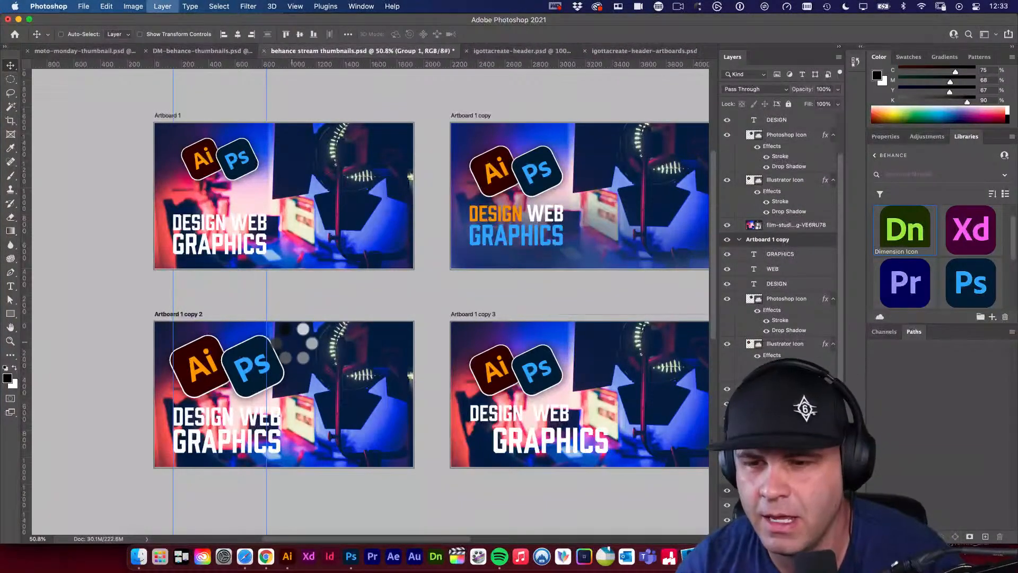
Select the whole area of Artboard 1 copy 2, clear the selection, and hide the guides
key("super+a")
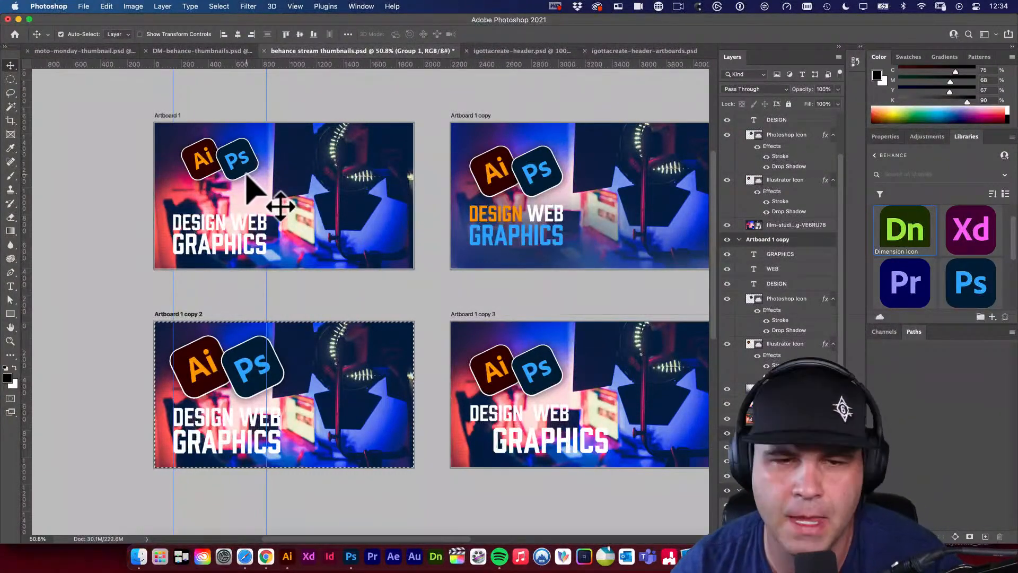
key("super+d")
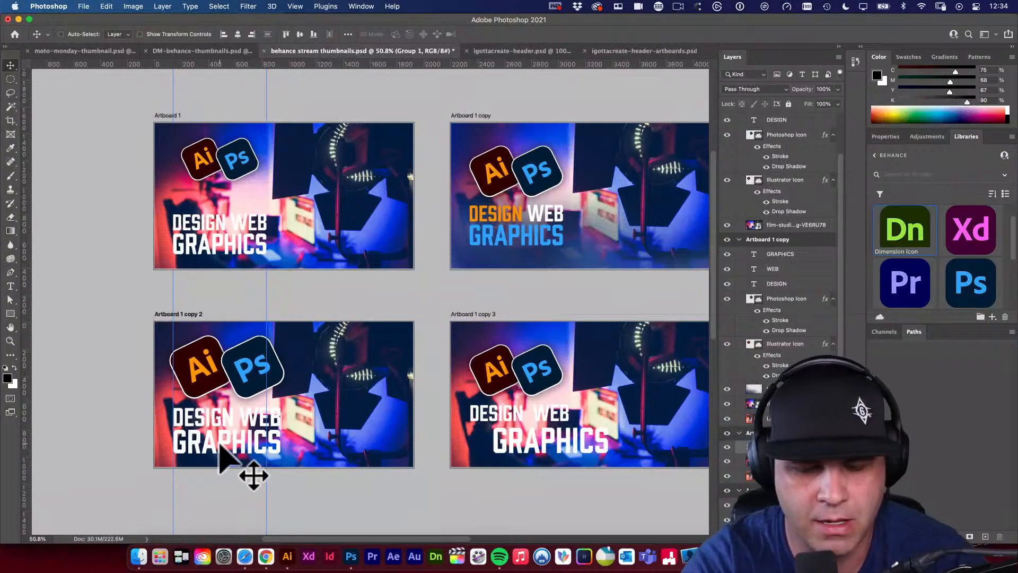
key("super+semicolon")
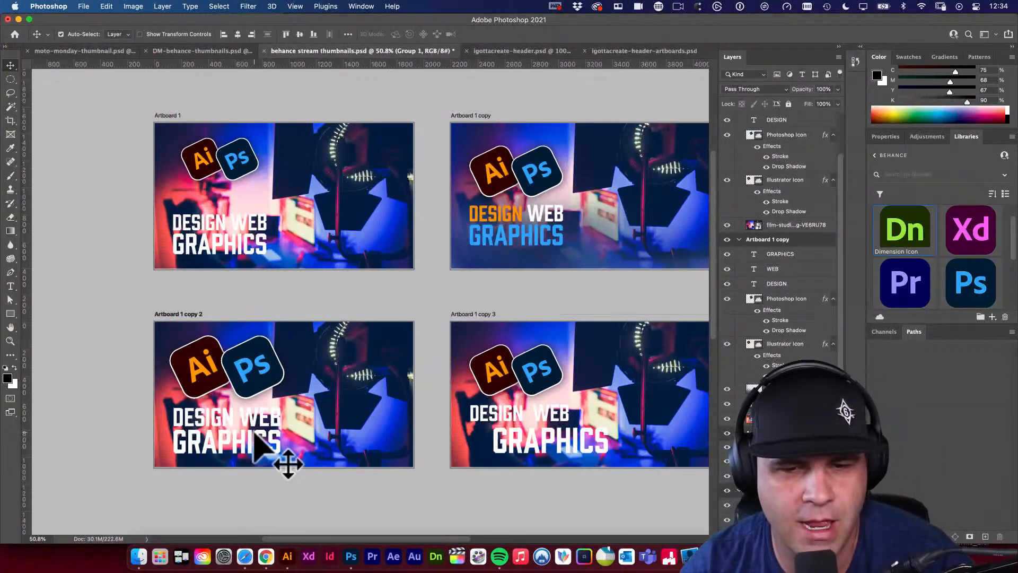
left_click(267, 373)
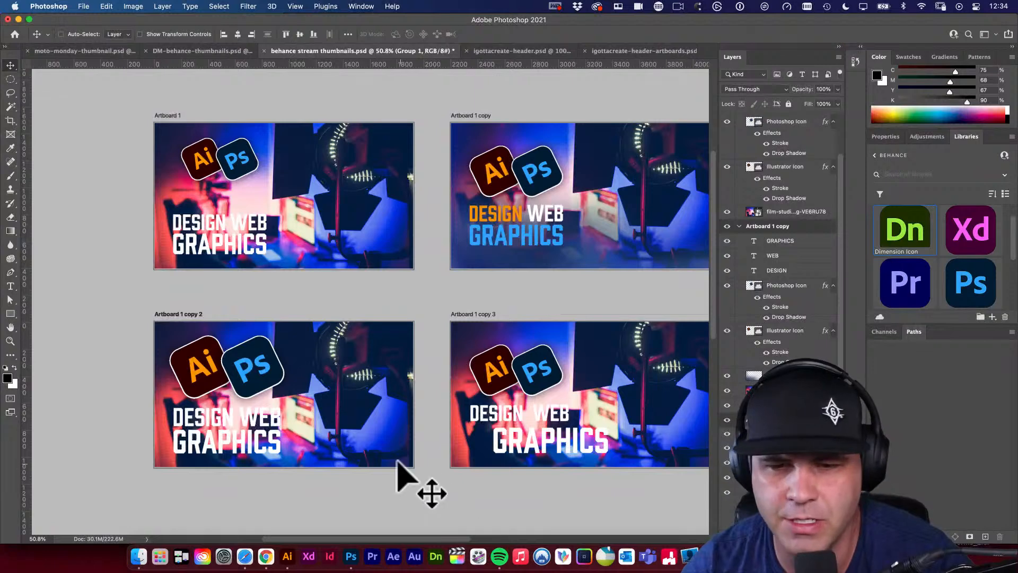
left_click_drag(374, 419, 464, 421)
key("super+z")
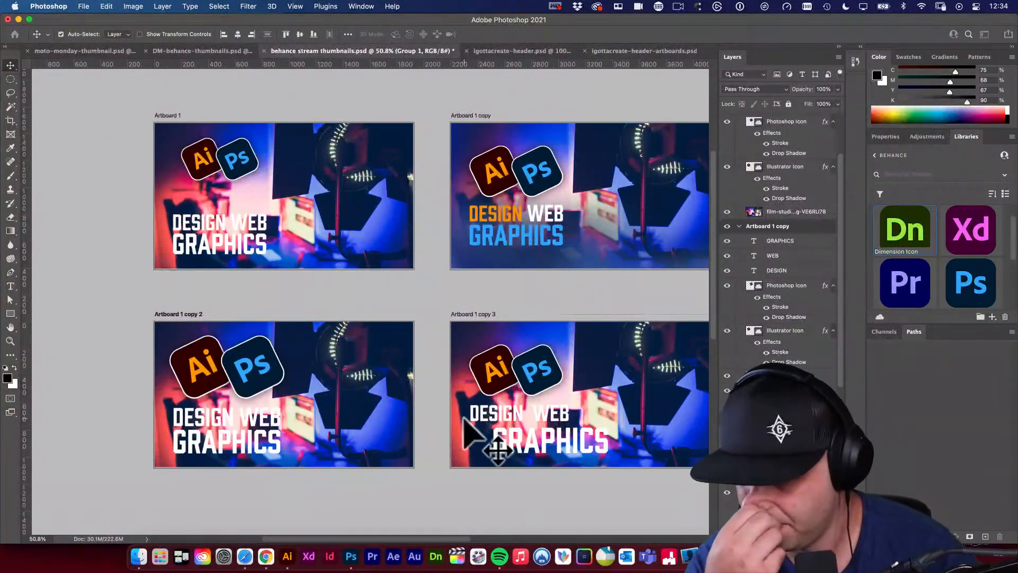
Flip the background photo of Artboard 1 copy 2 horizontally
left_click(366, 395)
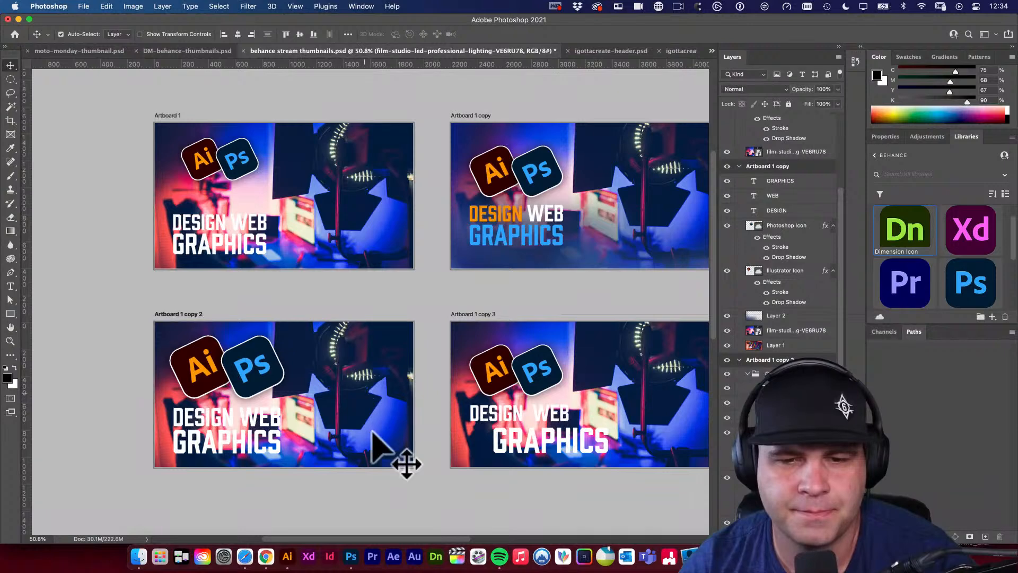
key("super+t")
right_click(370, 412)
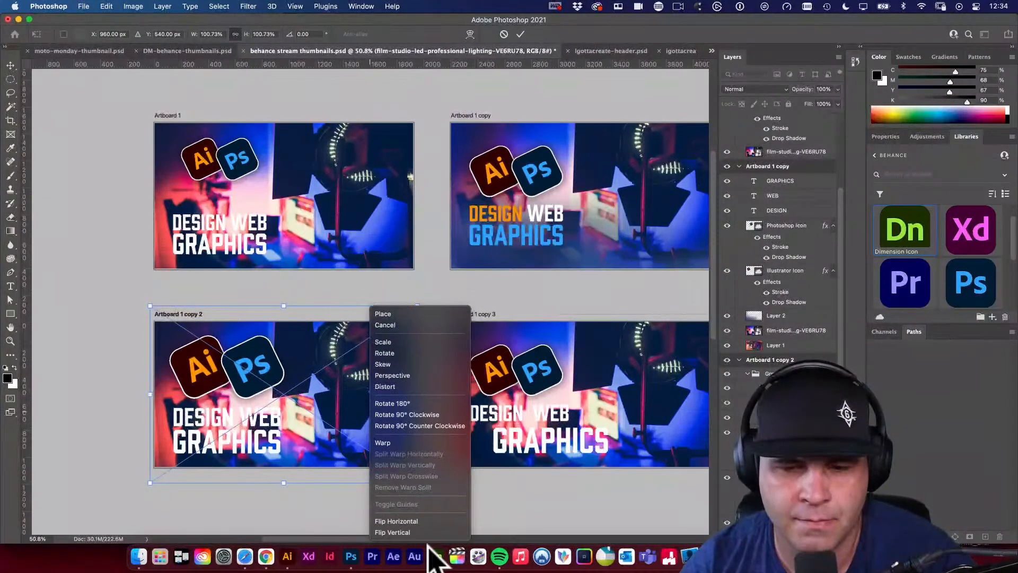
left_click(427, 521)
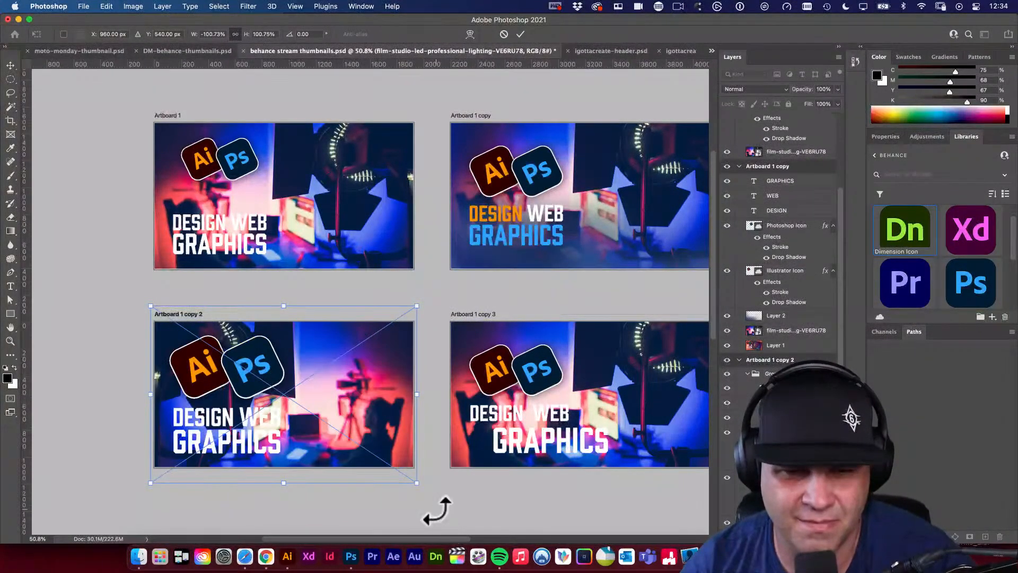
key("Return")
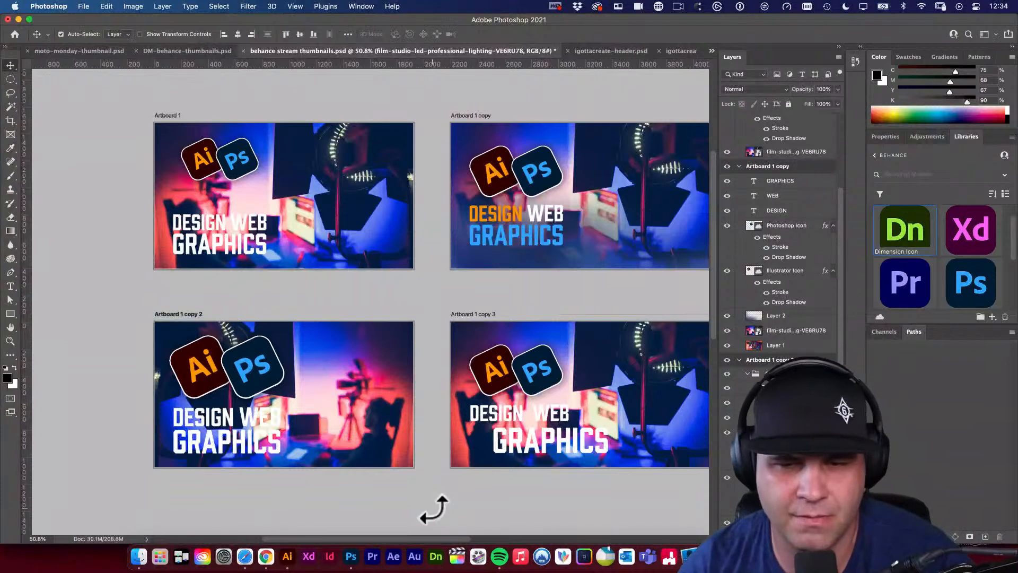
Sample the deep blue (#012bc2) beside the title in Artboard 1 copy 2 as the foreground color
left_click(255, 425)
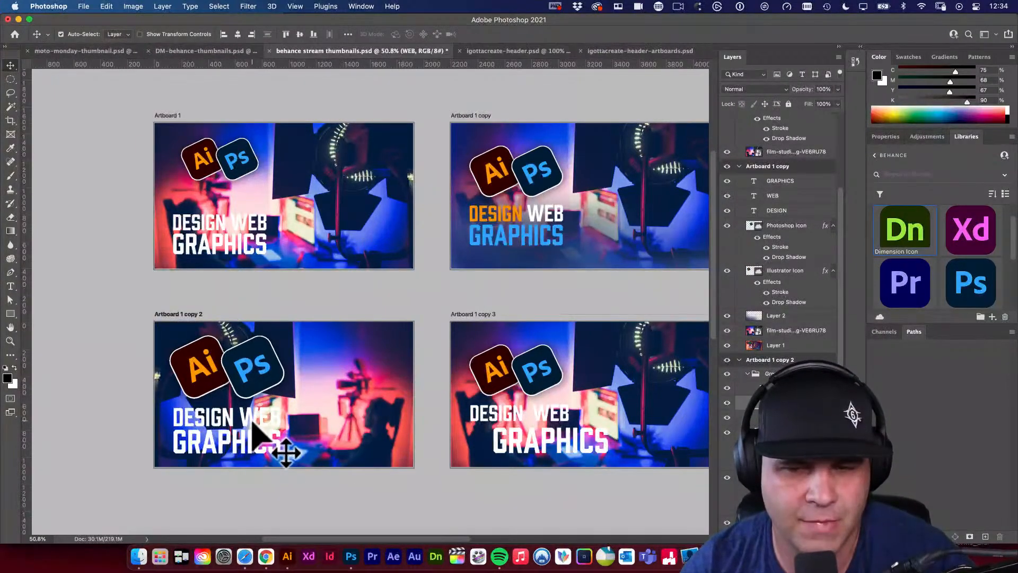
key("i")
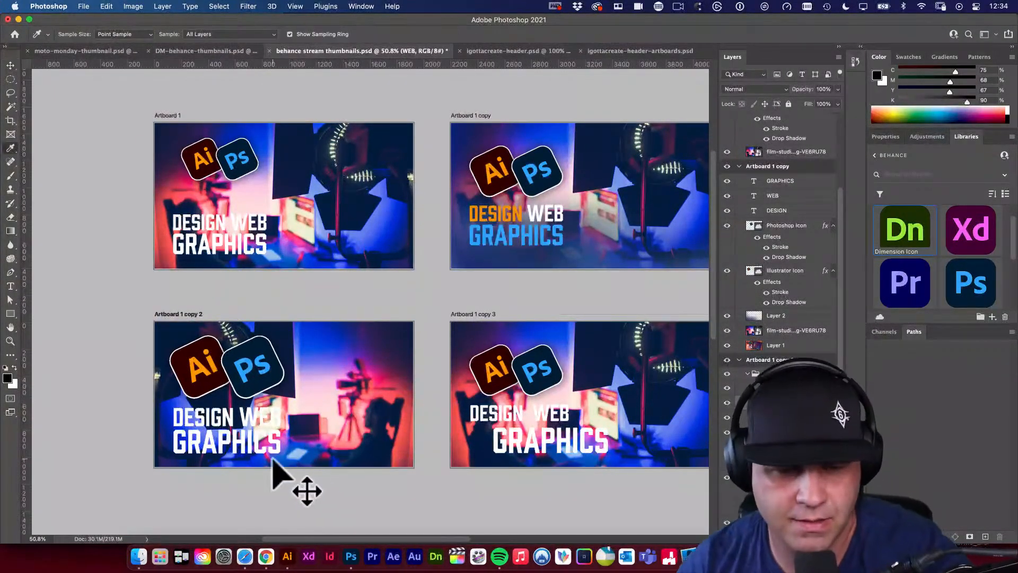
left_click(168, 416)
key("v")
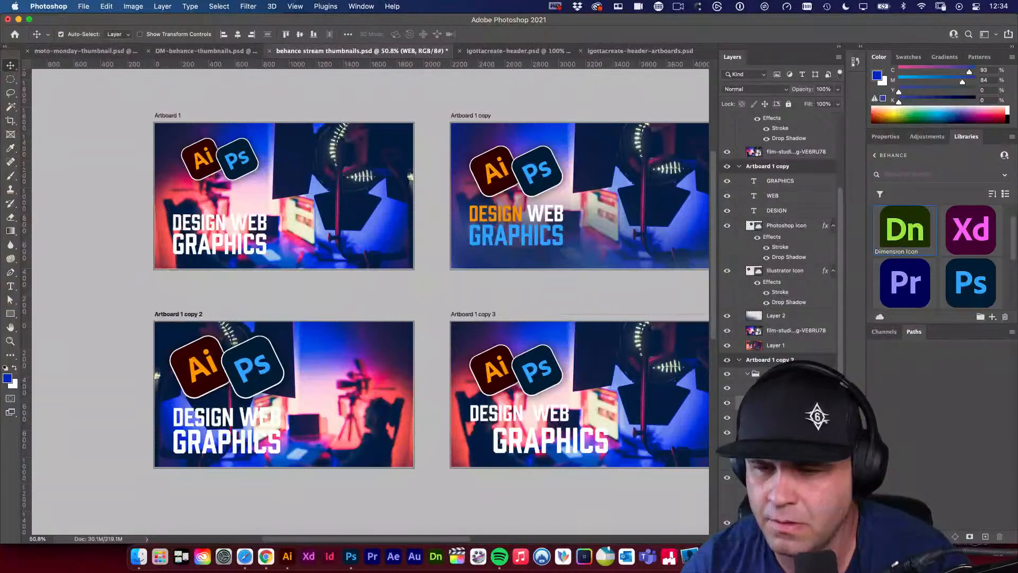
Add an empty layer below the icon and title group in Artboard 1 copy 2, above the background photo
scroll(780, 318, "down", 2)
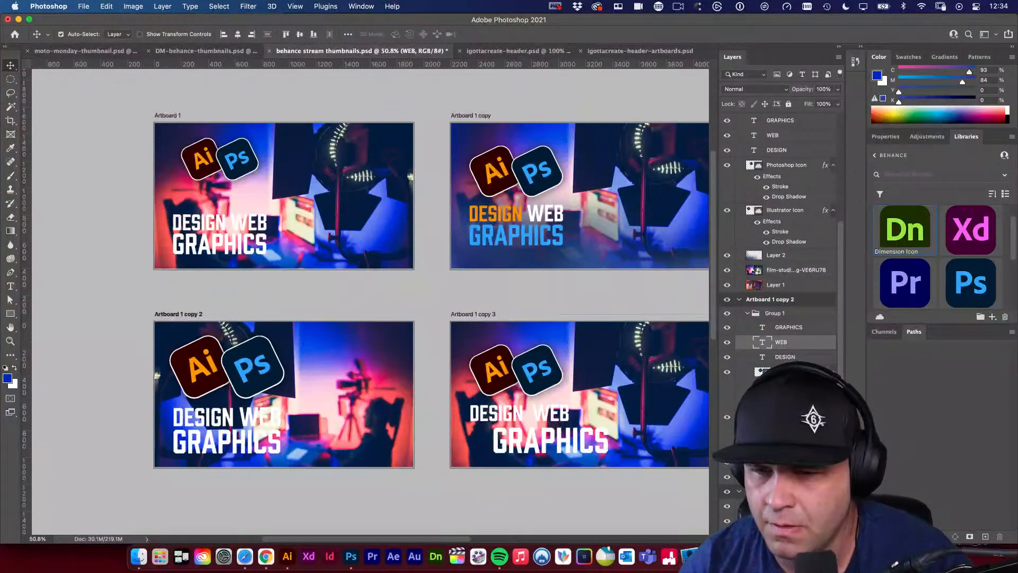
left_click(788, 357)
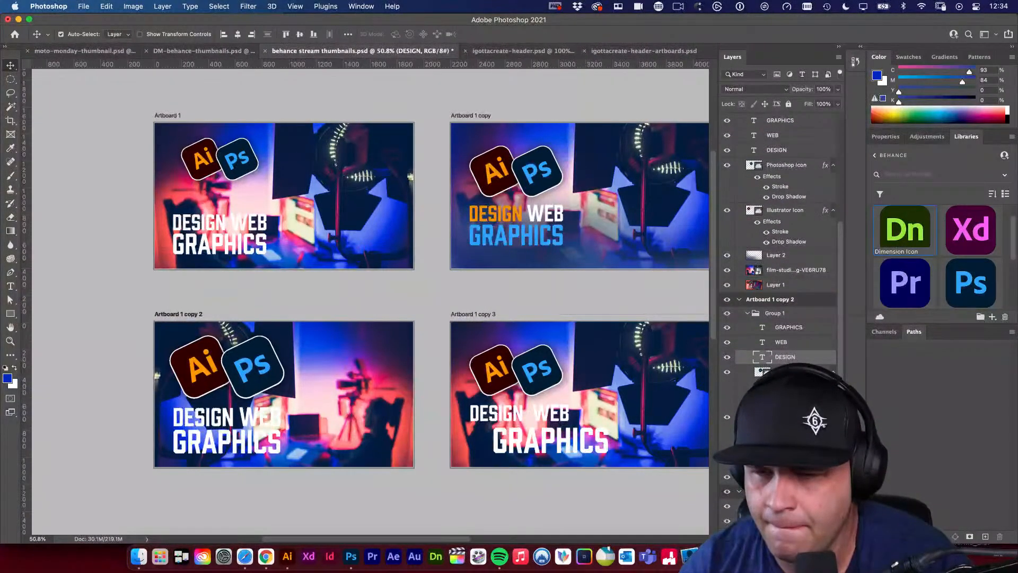
left_click(785, 372)
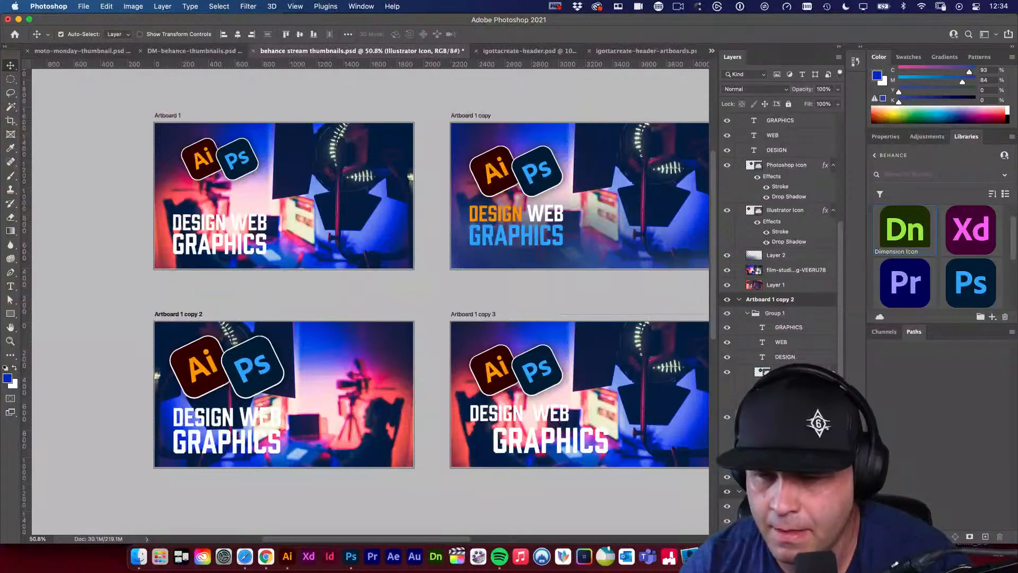
left_click(785, 417)
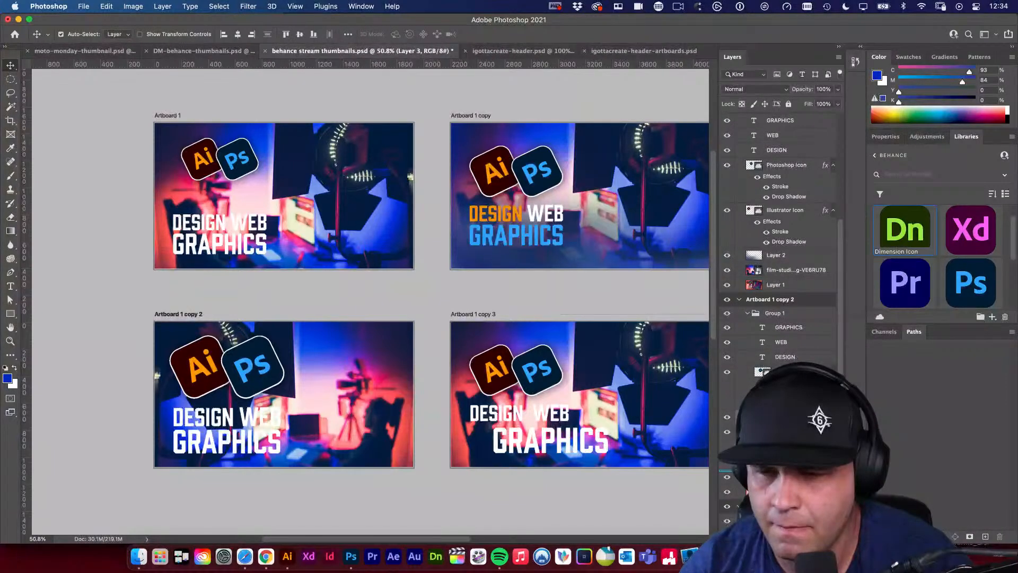
Paint the sampled blue behind the title of Artboard 1 copy 2 with a soft 700 px brush at 5% flow
key("b")
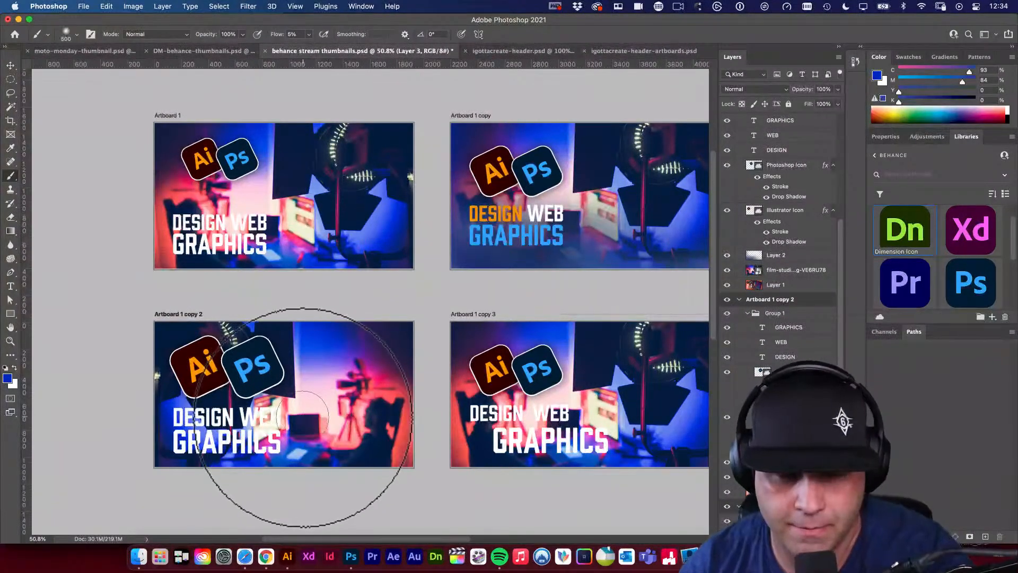
key("bracketright")
key("bracketright")
mouse_move(206, 467)
left_mouse_down()
mouse_move(289, 468)
mouse_move(187, 425)
mouse_move(296, 439)
mouse_move(223, 423)
mouse_move(209, 426)
mouse_move(214, 446)
mouse_move(288, 451)
mouse_move(211, 449)
mouse_move(272, 446)
mouse_move(175, 431)
mouse_move(324, 449)
left_mouse_up()
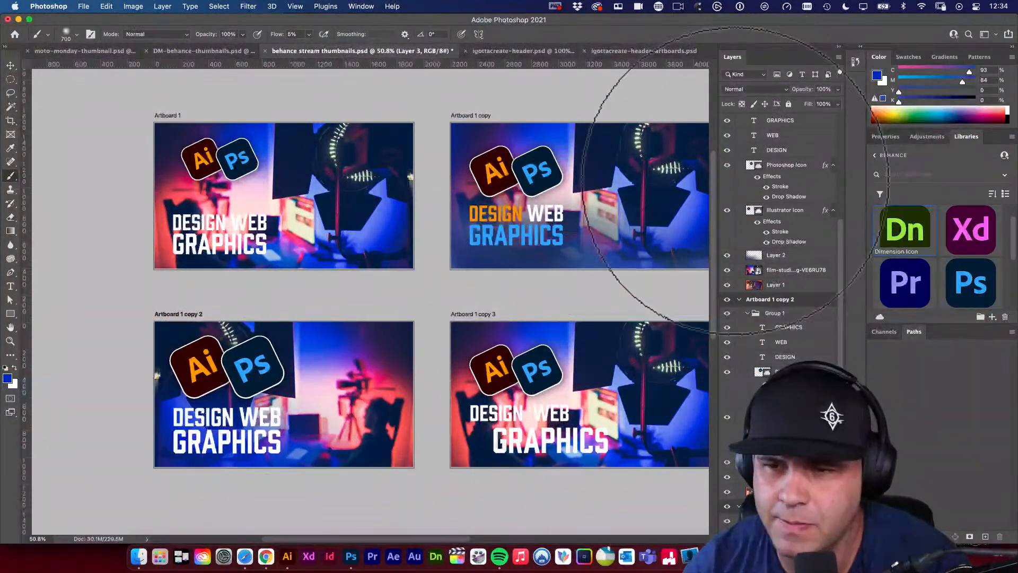
Set the painted layer's blend mode to Multiply and brush more blue behind the icons and title
left_click(756, 89)
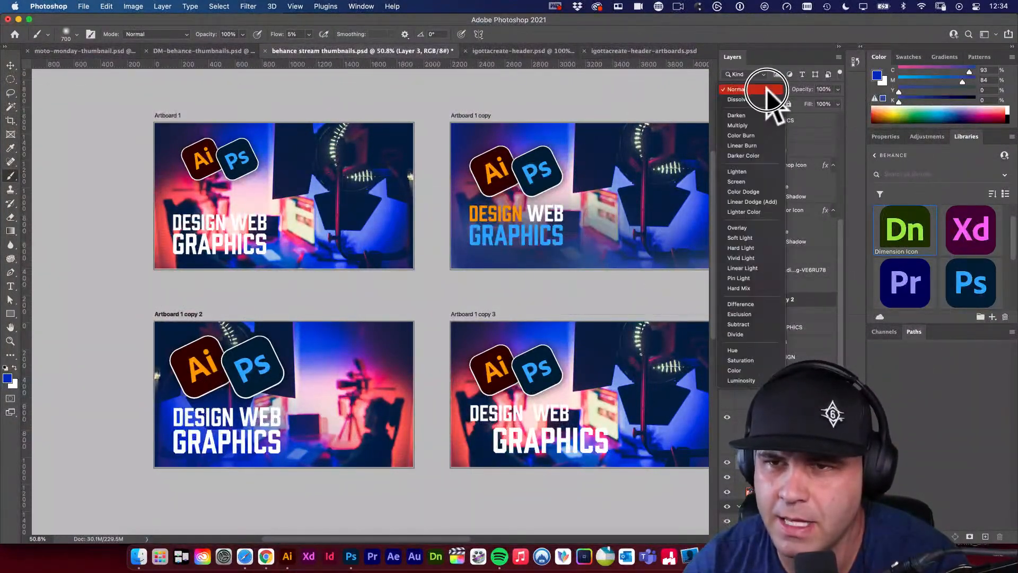
left_click(742, 126)
mouse_move(166, 437)
left_mouse_down()
mouse_move(213, 399)
mouse_move(159, 357)
left_mouse_up()
mouse_move(281, 422)
left_mouse_down()
mouse_move(232, 445)
mouse_move(178, 421)
left_mouse_up()
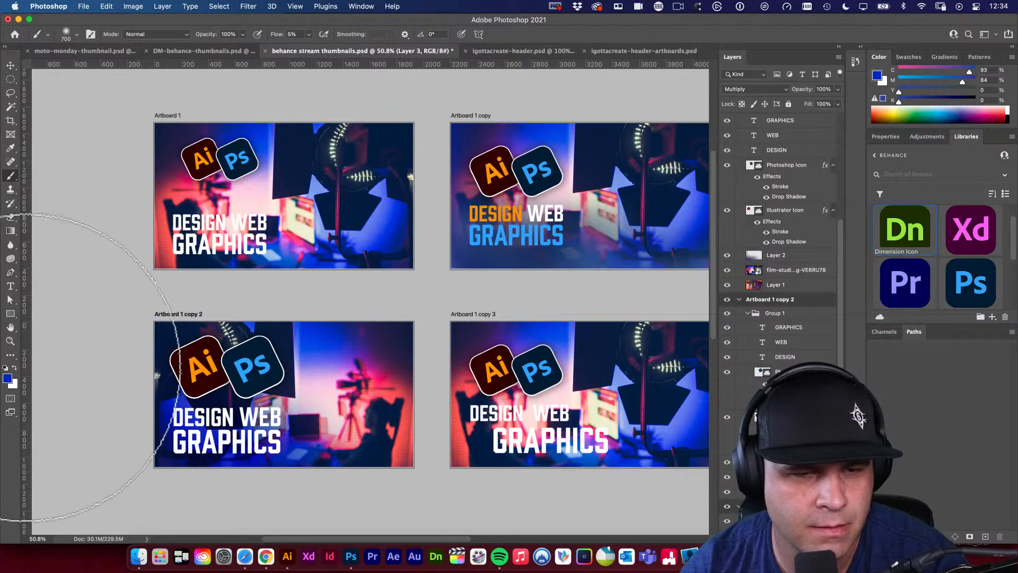
Change the foreground color to dark navy (CMYK 100, 96, 34, 39) and brush it around the title and the artboard's left edge
left_click(7, 378)
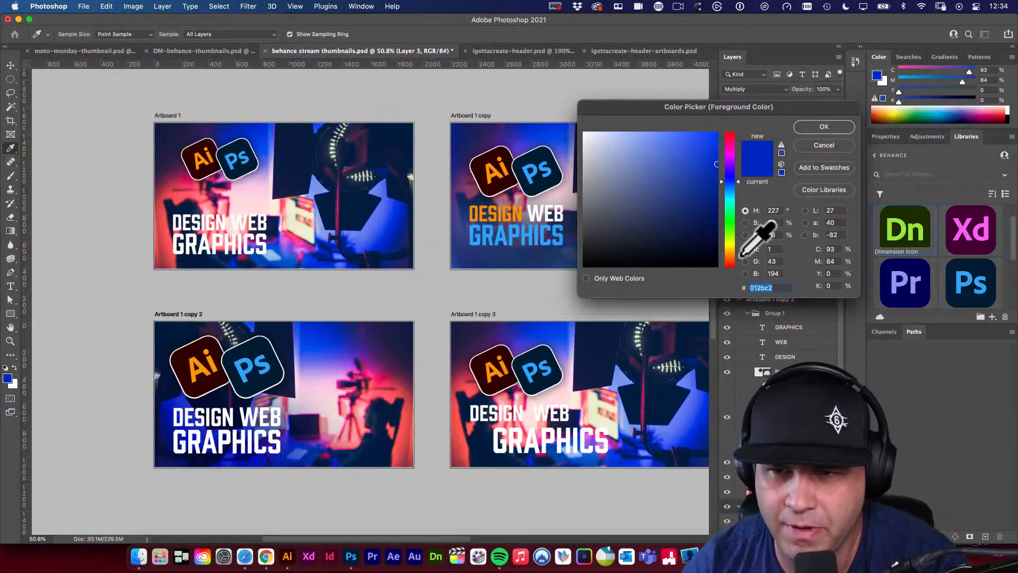
left_click(803, 128)
mouse_move(185, 504)
left_mouse_down()
mouse_move(140, 432)
mouse_move(193, 469)
mouse_move(285, 487)
mouse_move(207, 454)
left_mouse_up()
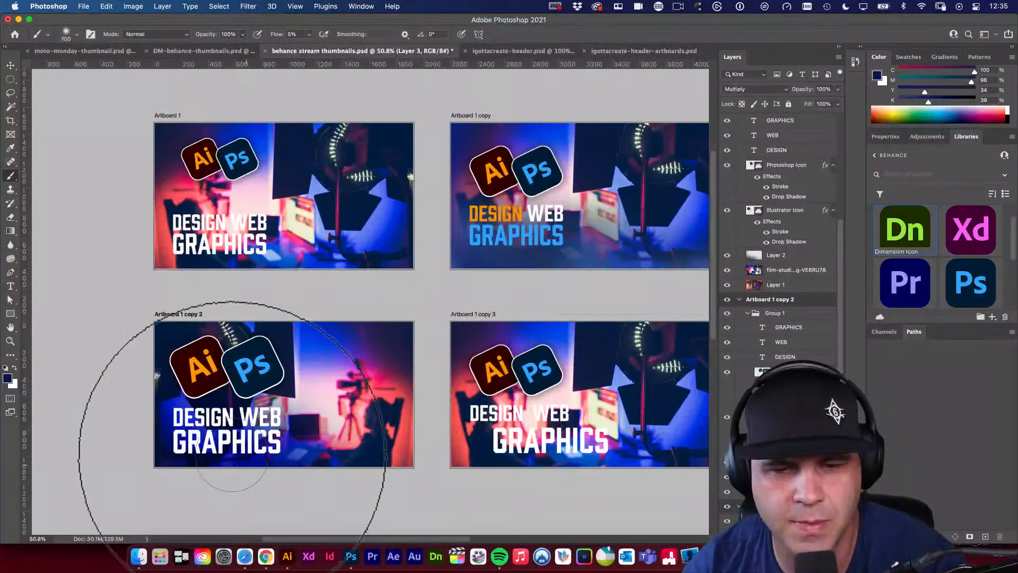
left_click(219, 459)
left_click(159, 375)
mouse_move(178, 314)
left_mouse_down()
mouse_move(128, 371)
mouse_move(238, 438)
mouse_move(251, 509)
mouse_move(335, 515)
mouse_move(365, 497)
mouse_move(258, 451)
mouse_move(176, 399)
mouse_move(166, 377)
mouse_move(321, 464)
mouse_move(244, 407)
mouse_move(228, 418)
mouse_move(248, 465)
mouse_move(176, 395)
left_mouse_up()
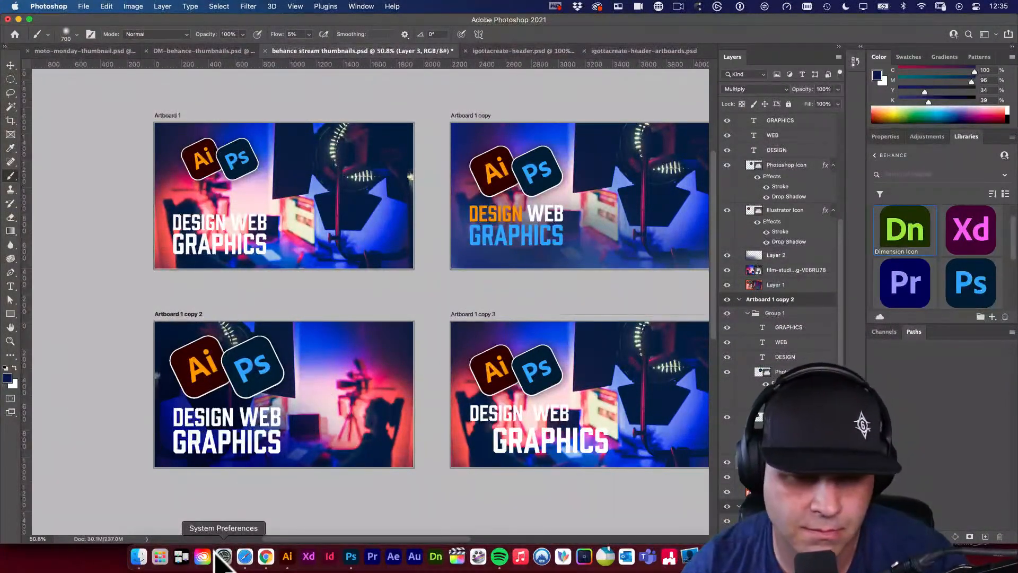
Move the Illustrator and Photoshop icons in Artboard 1 copy 2 down so they touch the title text
key("v")
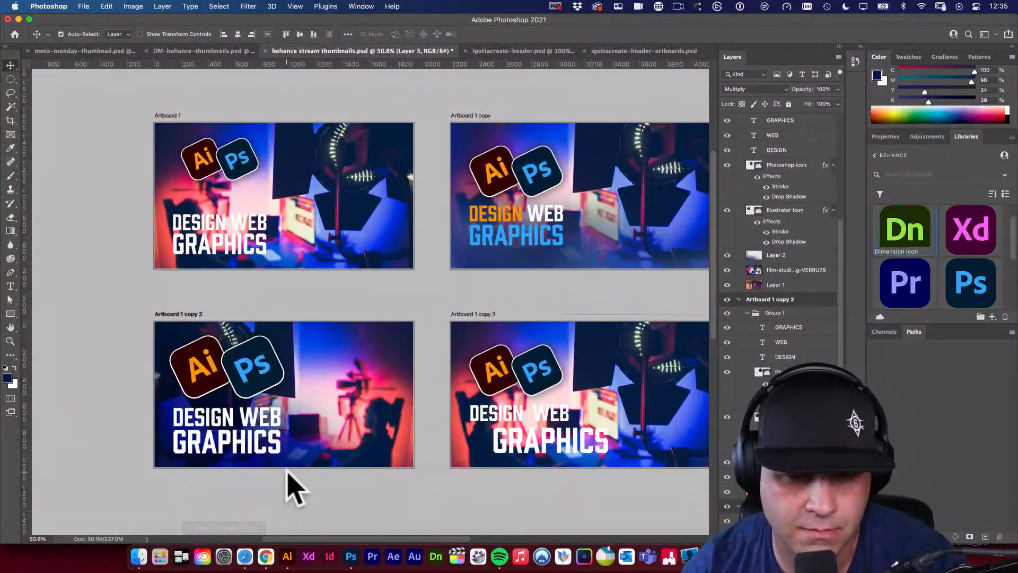
left_click(250, 380)
left_click(204, 373, "shift")
left_click_drag(204, 370, 201, 387)
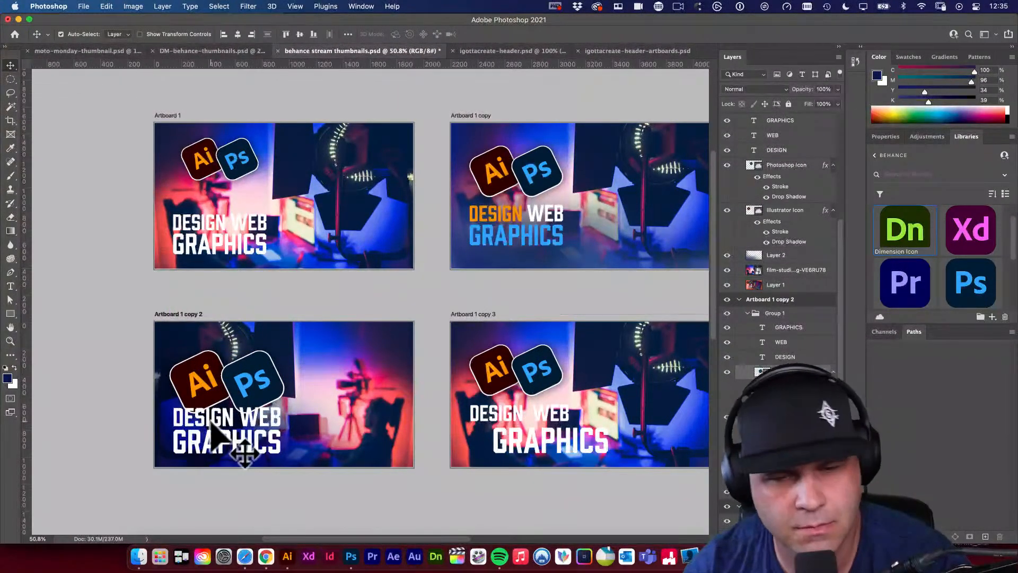
left_click(775, 313)
left_click_drag(502, 417, 501, 399)
key("super+z")
left_click(447, 508, "super")
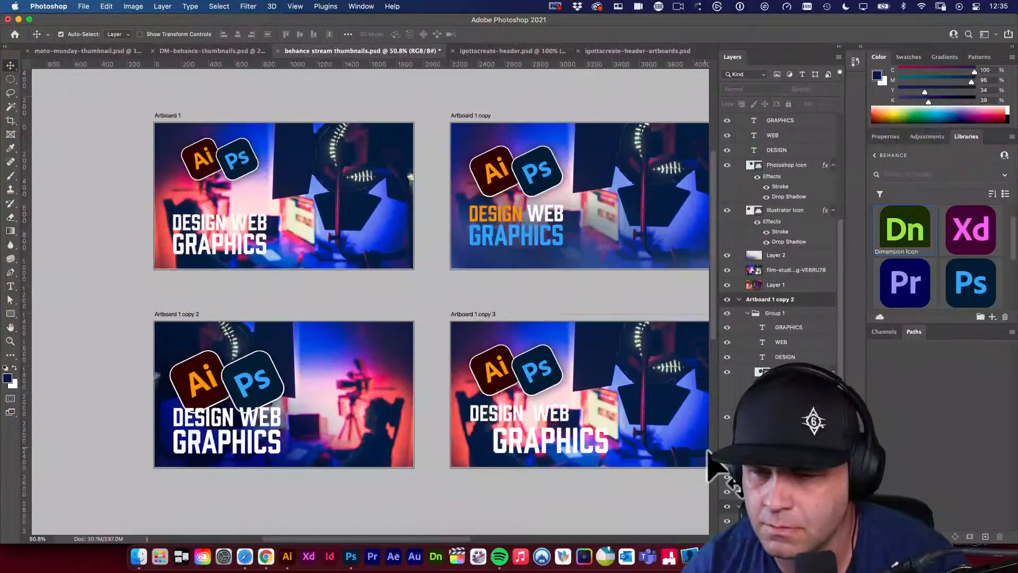
Move the icon and title group of Artboard 1 copy 2 up slightly and scale it to about 108%
left_click(782, 462)
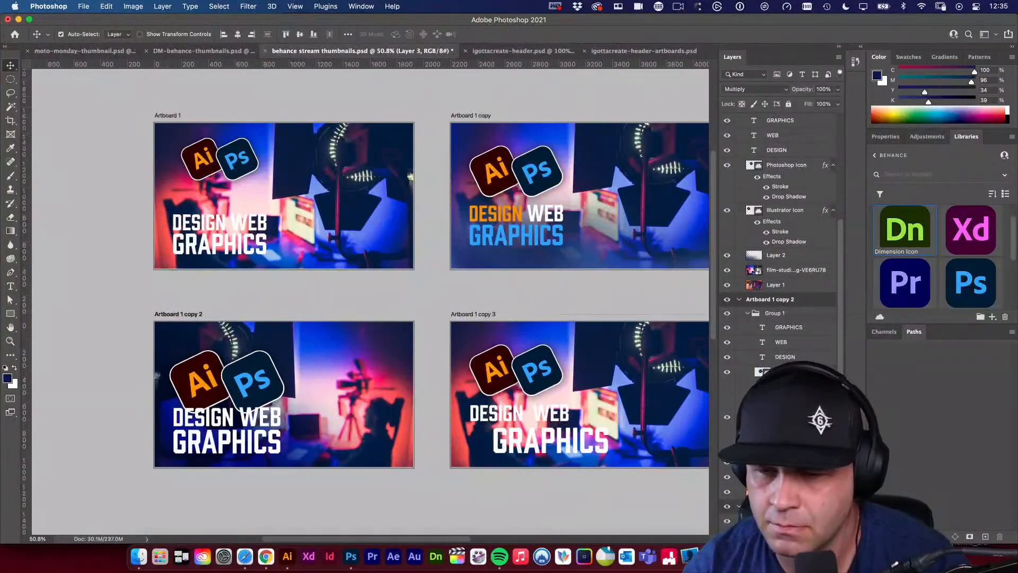
left_click(797, 316)
left_click_drag(250, 381, 245, 373)
key("super+t")
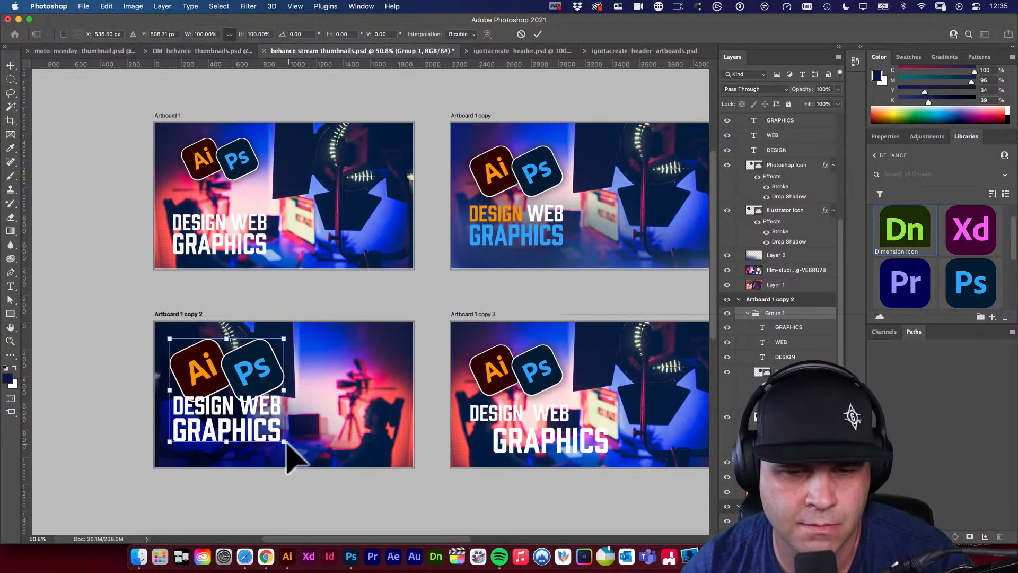
left_click_drag(285, 442, 297, 449)
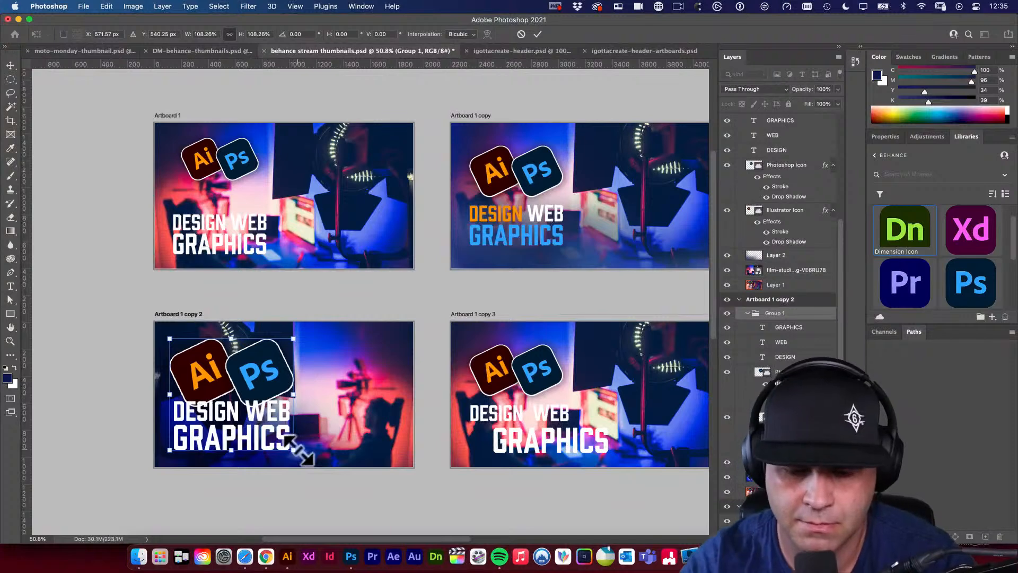
key("Return")
Nudge the icon and title group to the right in Artboard 1 copy 2 and save the document
key("Right")
key("Right")
key("Right")
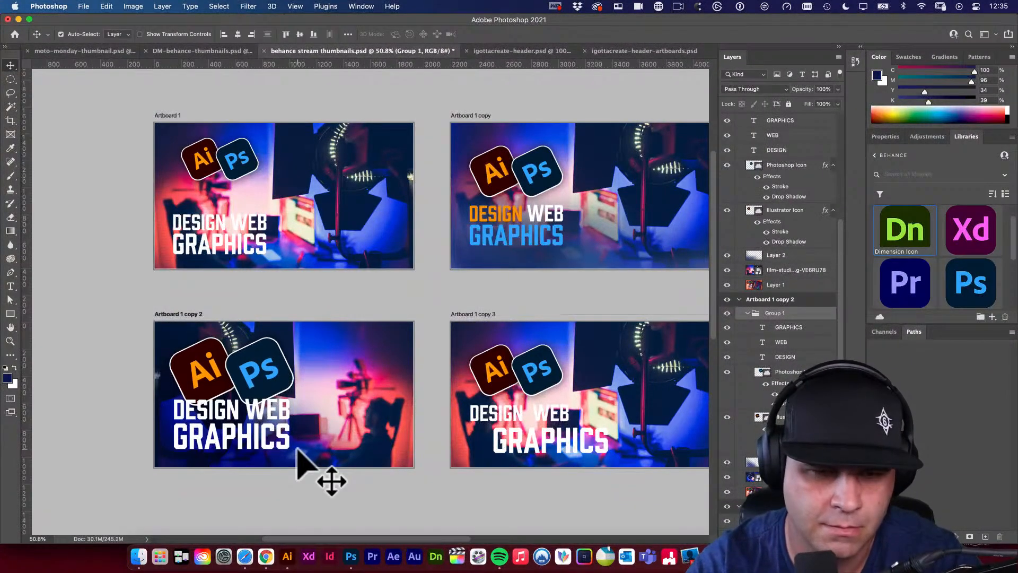
key("shift+Right")
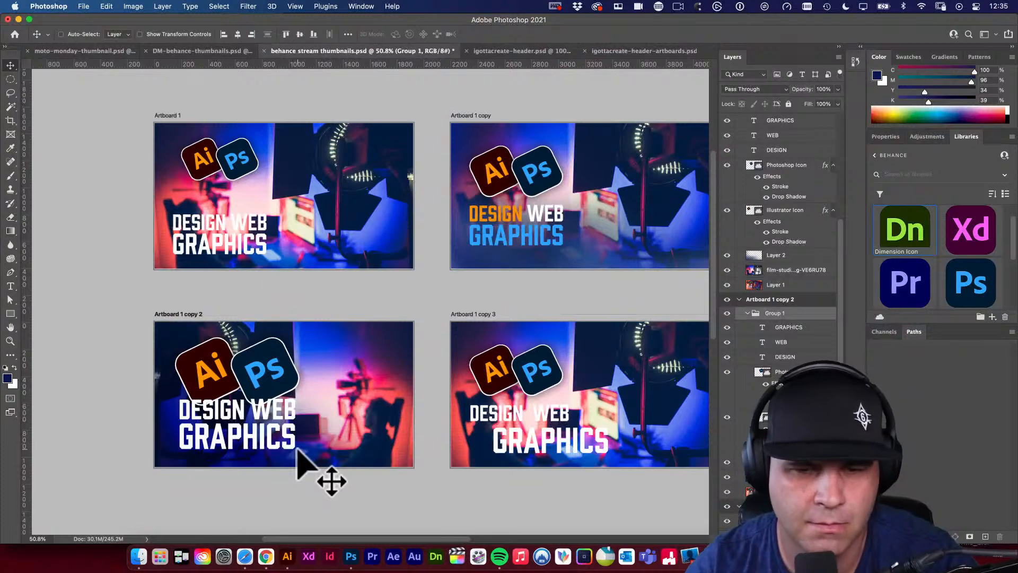
key("super+s")
Scale the flipped background photo of Artboard 1 copy 2 up to about 117% and reposition it slightly
left_click(337, 424)
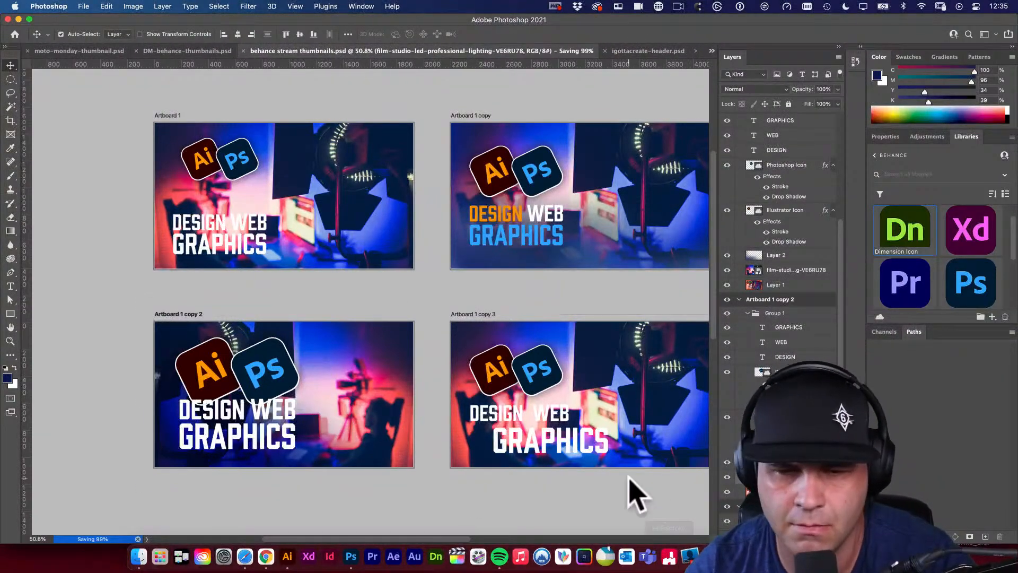
key("super+t")
left_click_drag(416, 483, 423, 486)
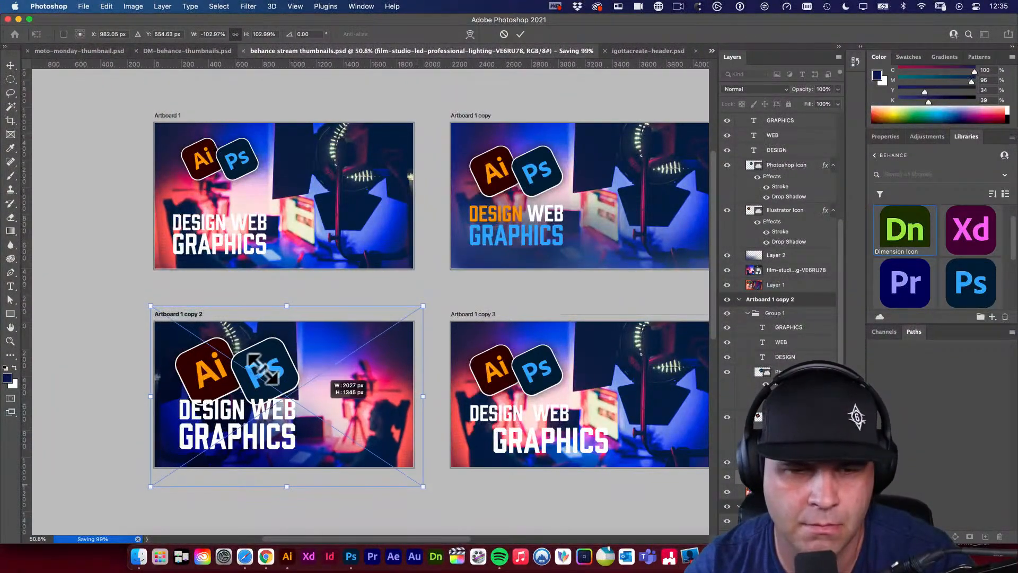
left_click_drag(151, 307, 112, 281)
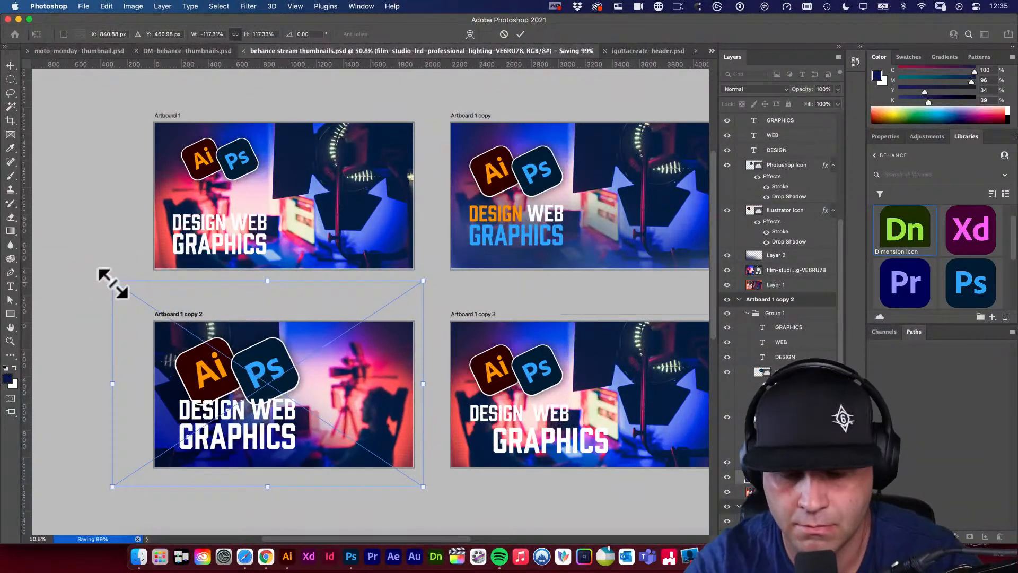
key("Return")
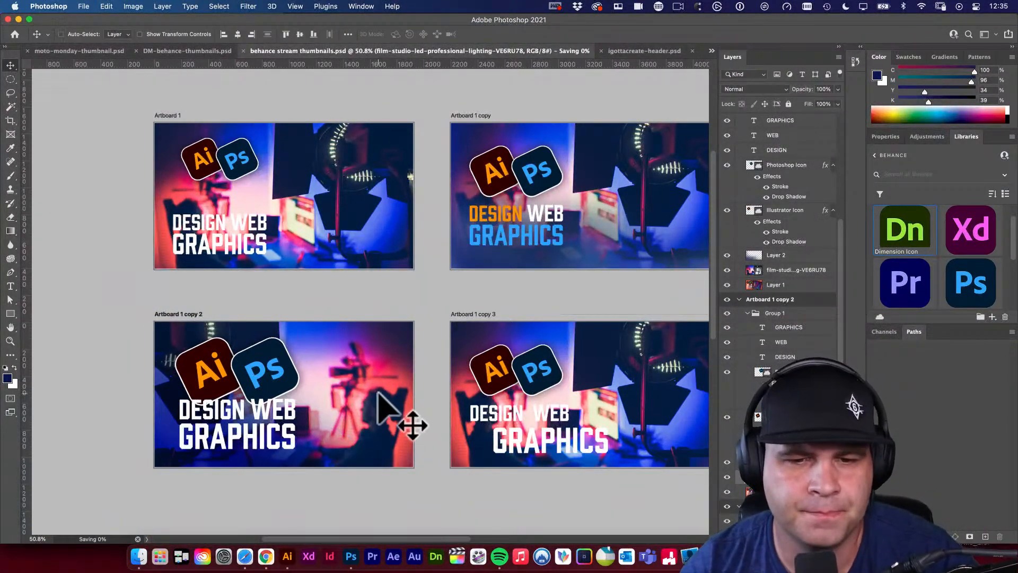
left_click_drag(434, 401, 428, 396)
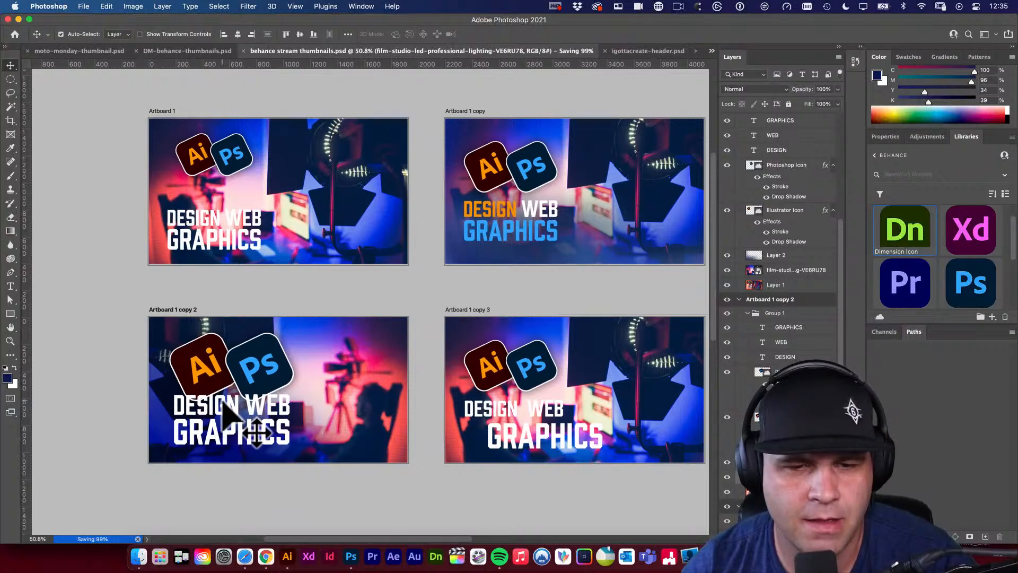
Group the Illustrator and Photoshop icons of Artboard 1 copy 2 and add a new layer clipped to that group
left_click(194, 404)
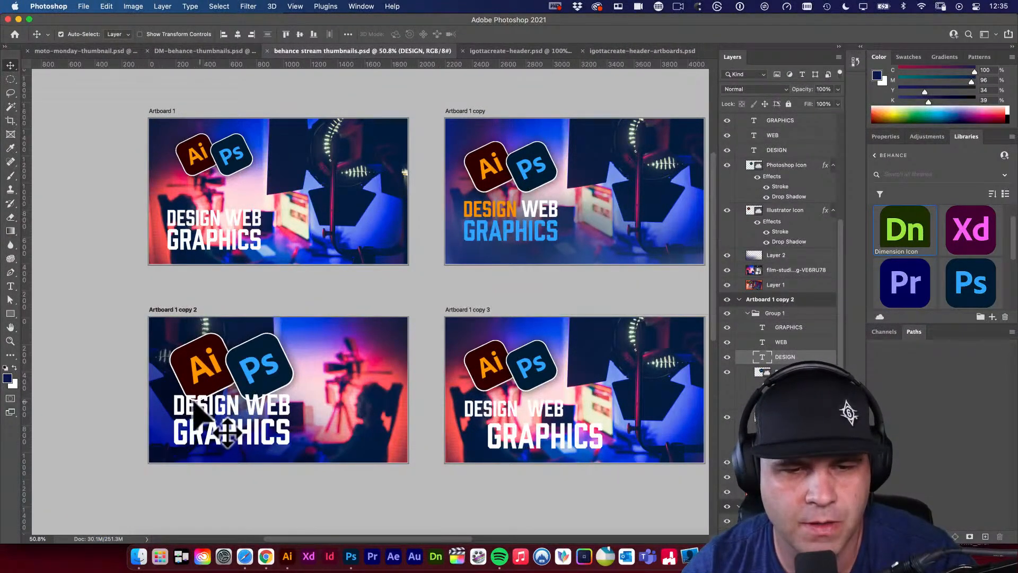
left_click_drag(193, 402, 236, 419)
left_click(304, 386)
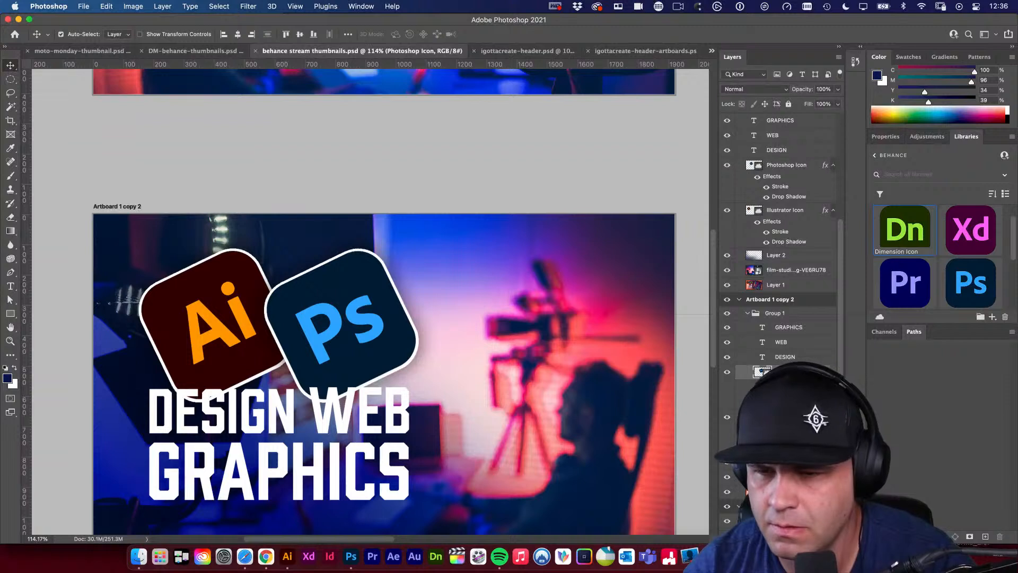
key("super+g")
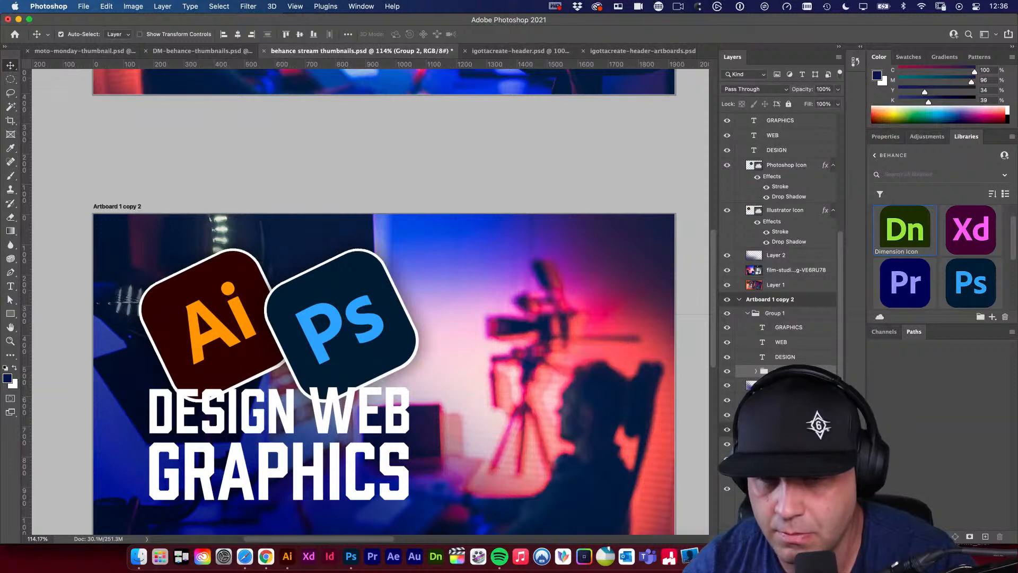
key("alt+shift+super+n")
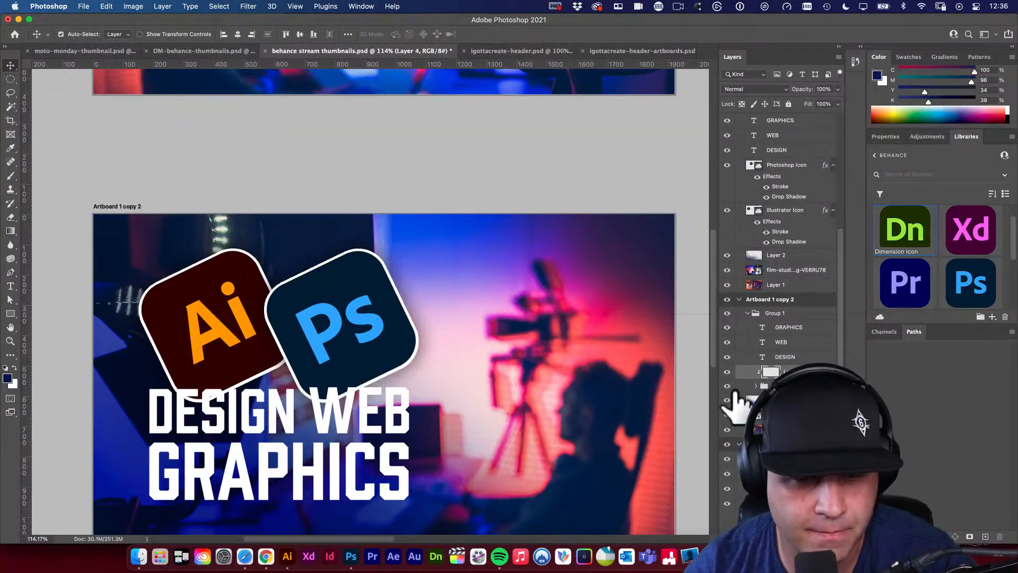
Draw a short upward gradient over the icons' lower edges on the clipped layer, recolor it black with transparency locked, and save
key("g")
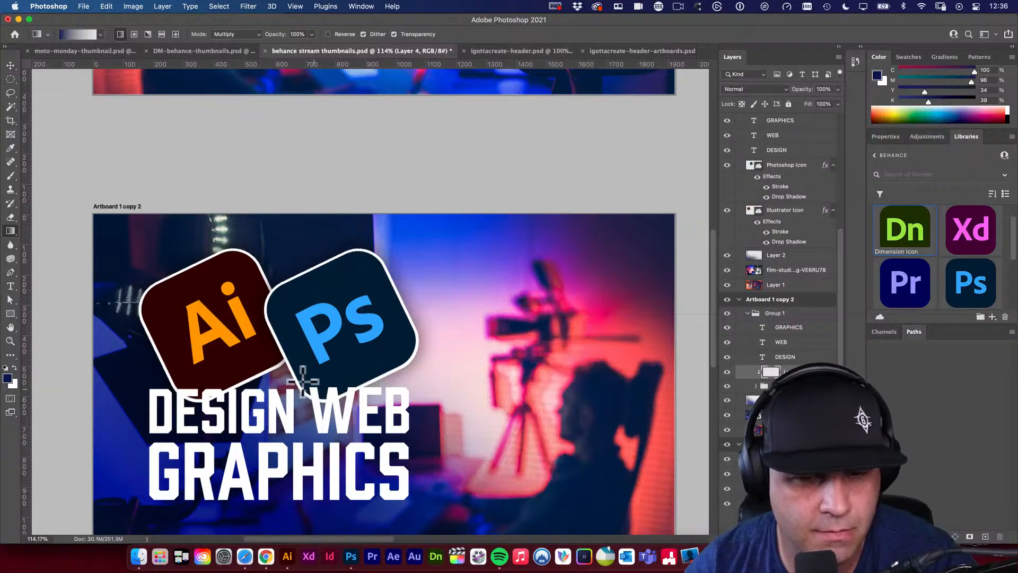
left_click_drag(322, 375, 322, 355)
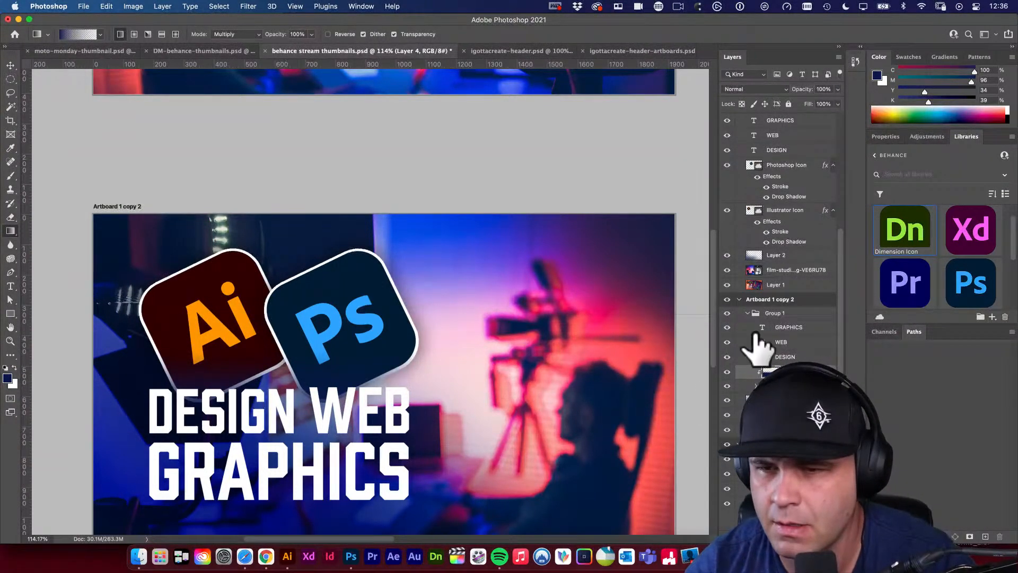
key("d")
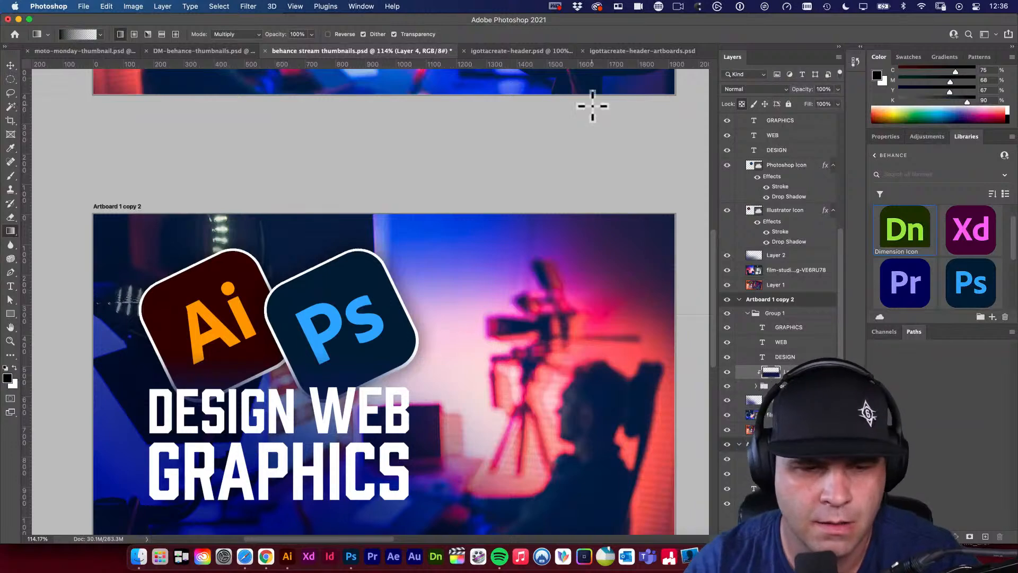
key("v")
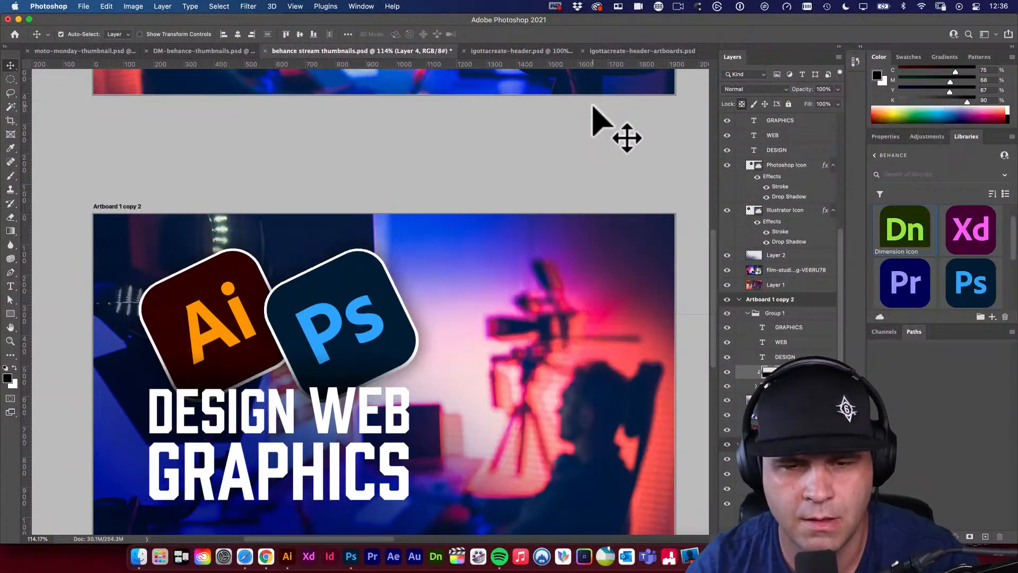
left_click_drag(286, 390, 321, 371)
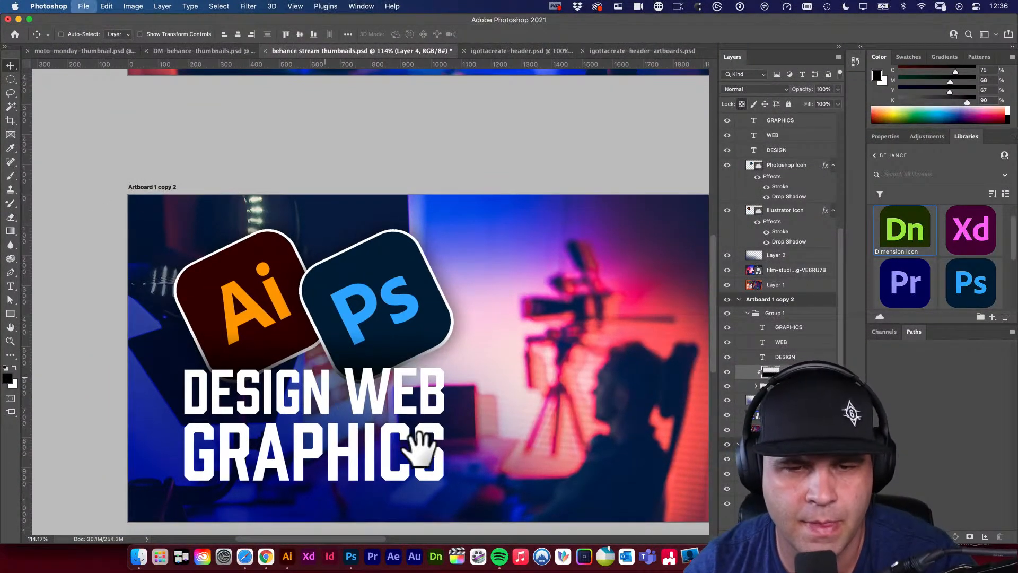
key("super+s")
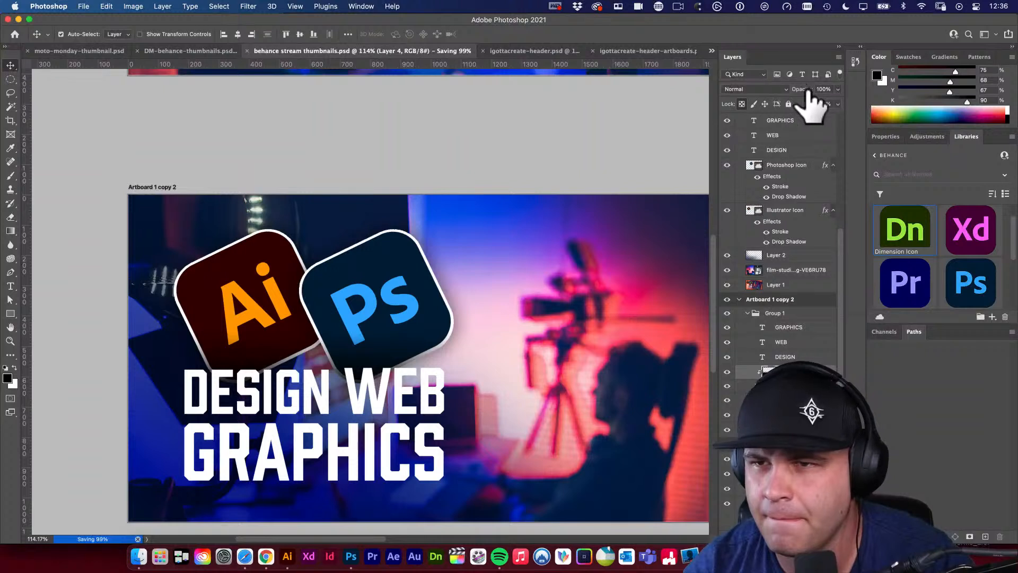
Set the clipped gradient layer to Multiply blending at 72% opacity and save the document
left_click_drag(800, 90, 781, 90)
left_click(779, 90)
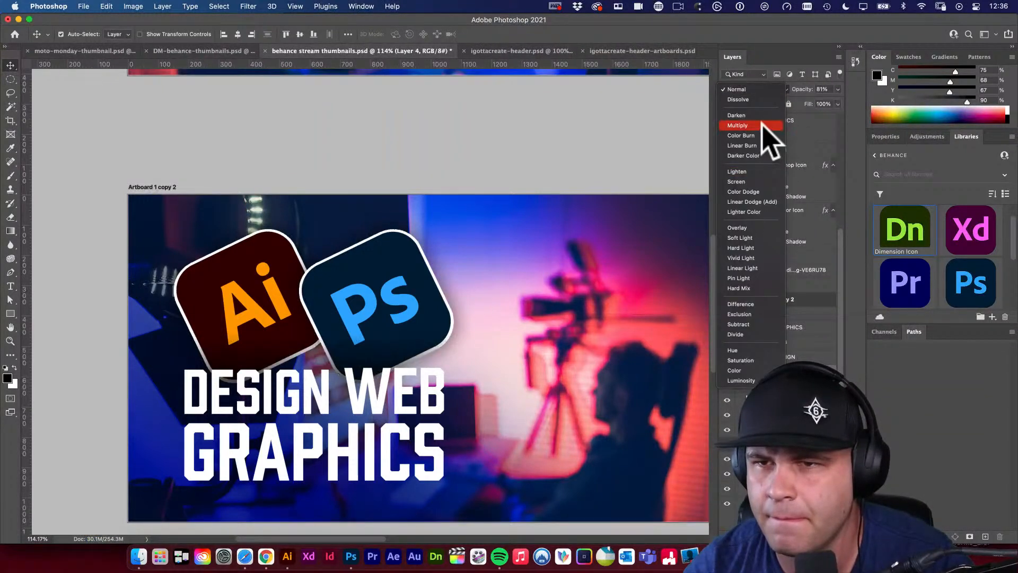
left_click(764, 125)
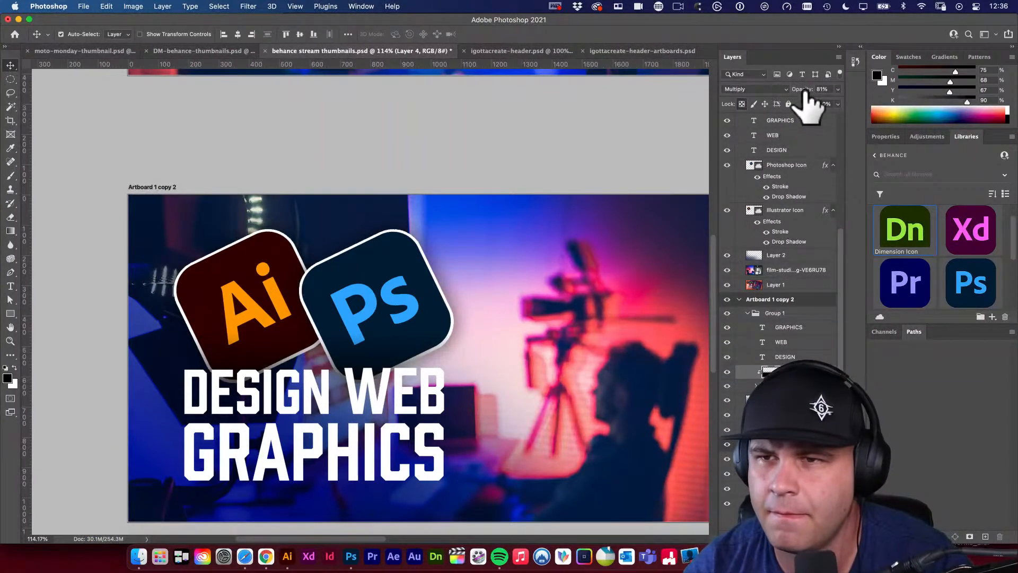
left_click_drag(808, 91, 447, 136)
key("super+s")
Delete Artboard 1, Artboard 1 copy and Artboard 1 copy 3, keeping only Artboard 1 copy 2, and save the document
left_click_drag(536, 353, 527, 348)
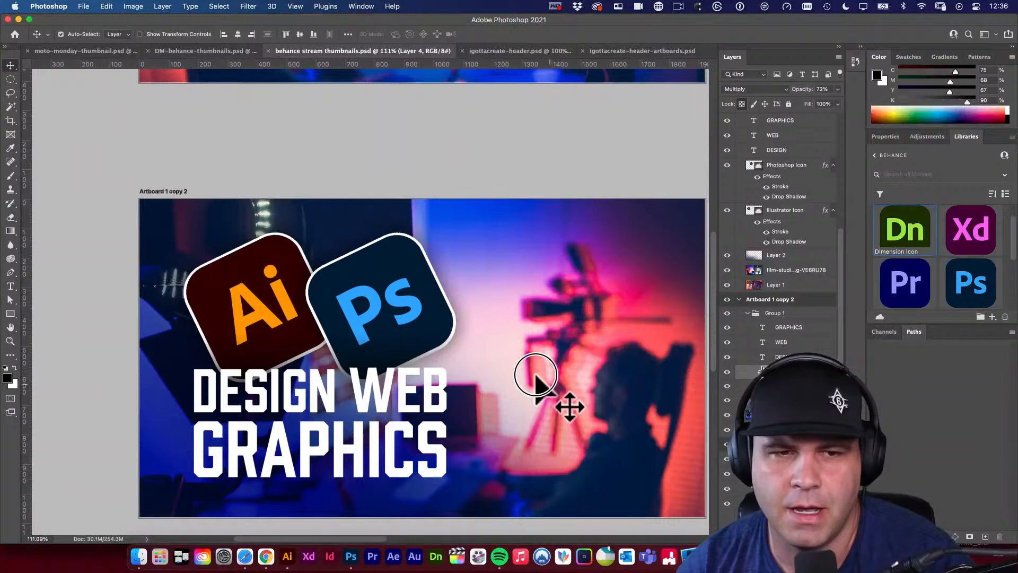
left_click_drag(535, 375, 503, 350)
left_click_drag(522, 389, 463, 374)
left_click_drag(559, 382, 485, 371)
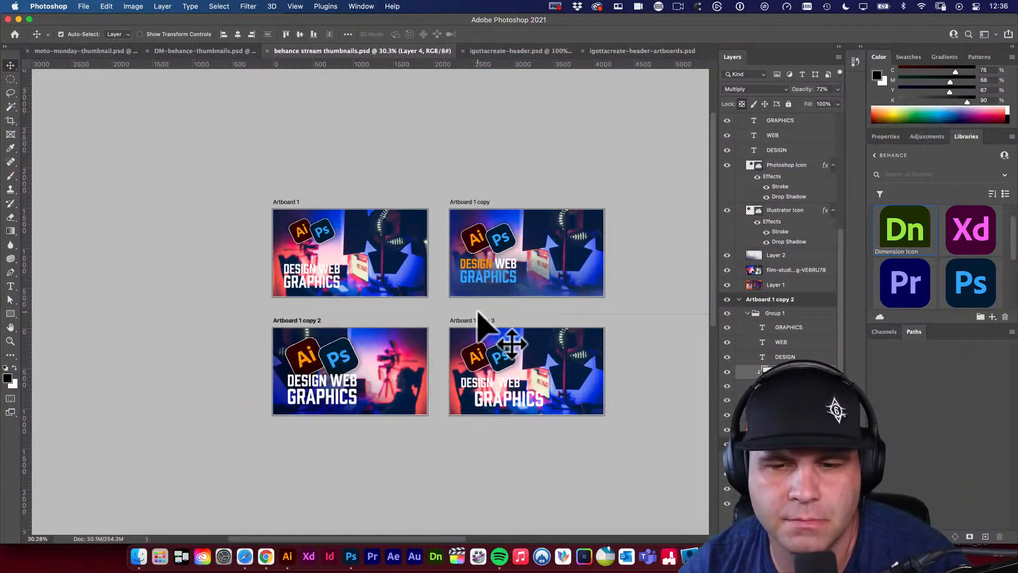
key("shift+v")
left_click(282, 200)
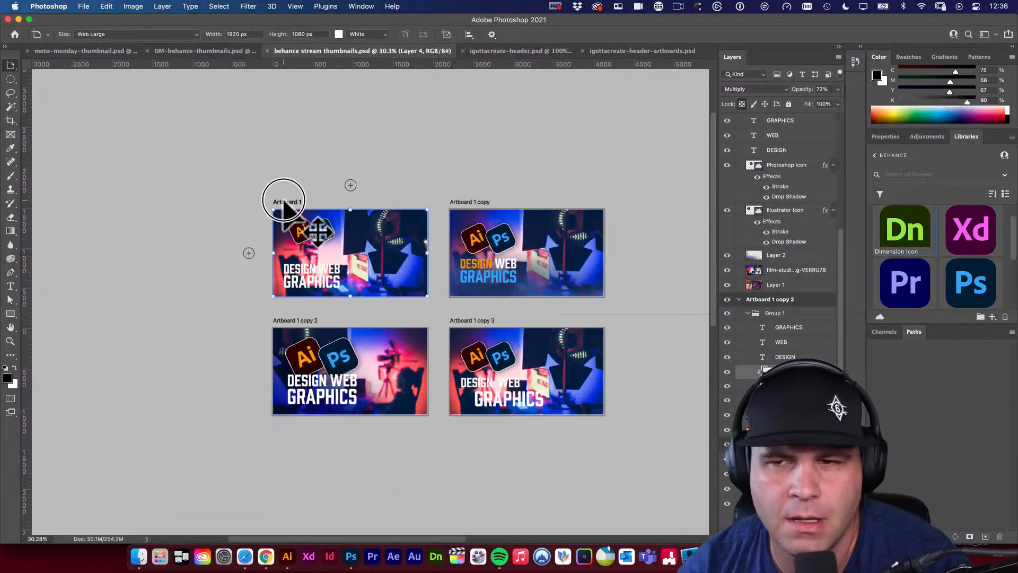
left_click(466, 201, "shift")
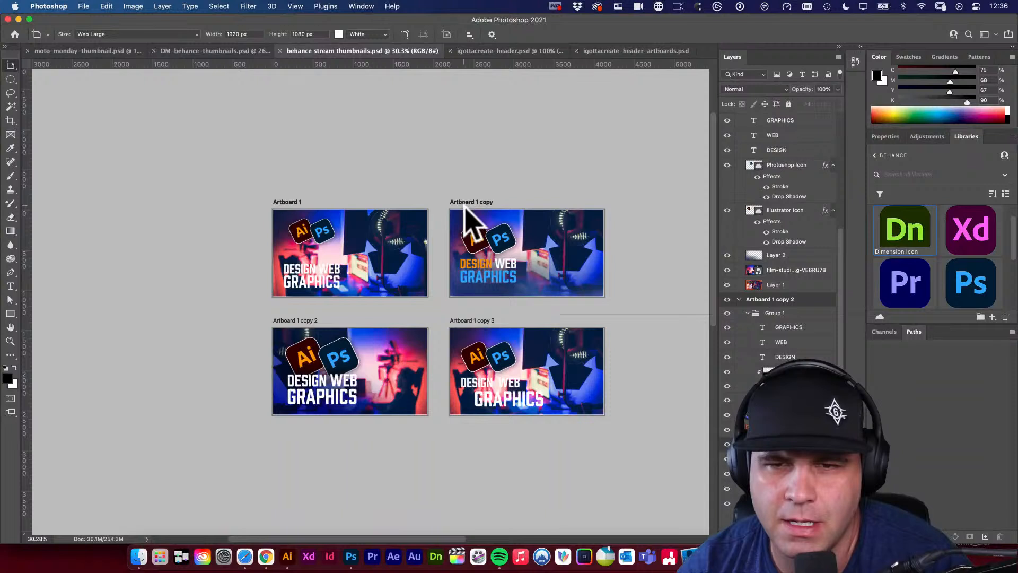
key("BackSpace")
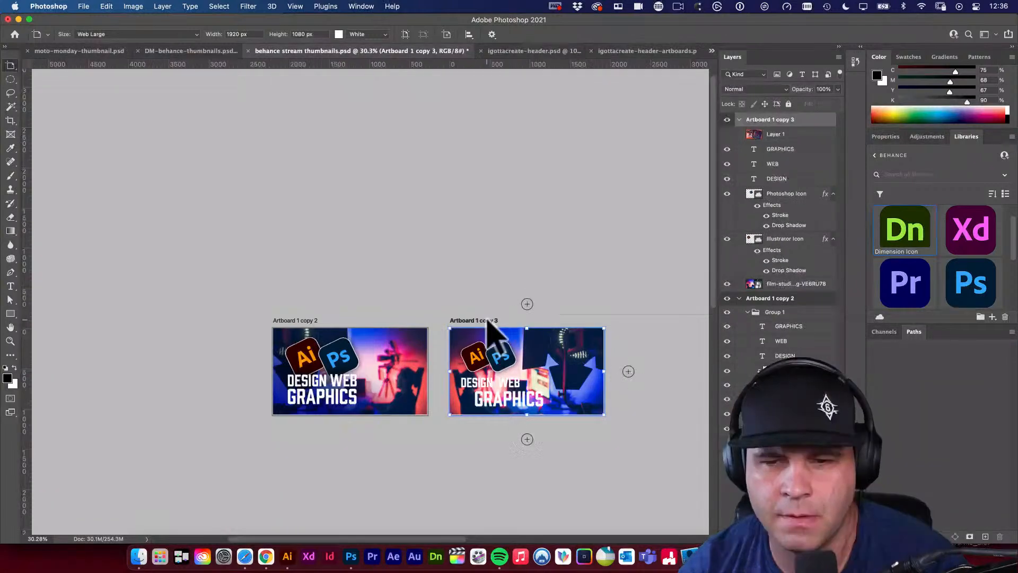
key("BackSpace")
key("super+s")
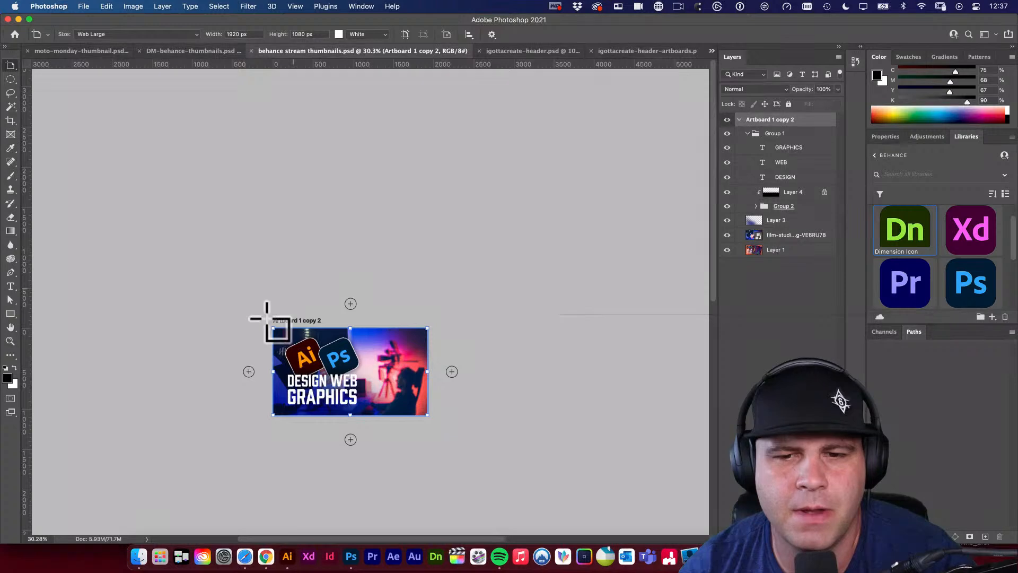
Open the Export As settings for Artboard 1 copy 2 and set the JPG quality to 80%
left_click(83, 6)
left_click(84, 6)
left_click(84, 6)
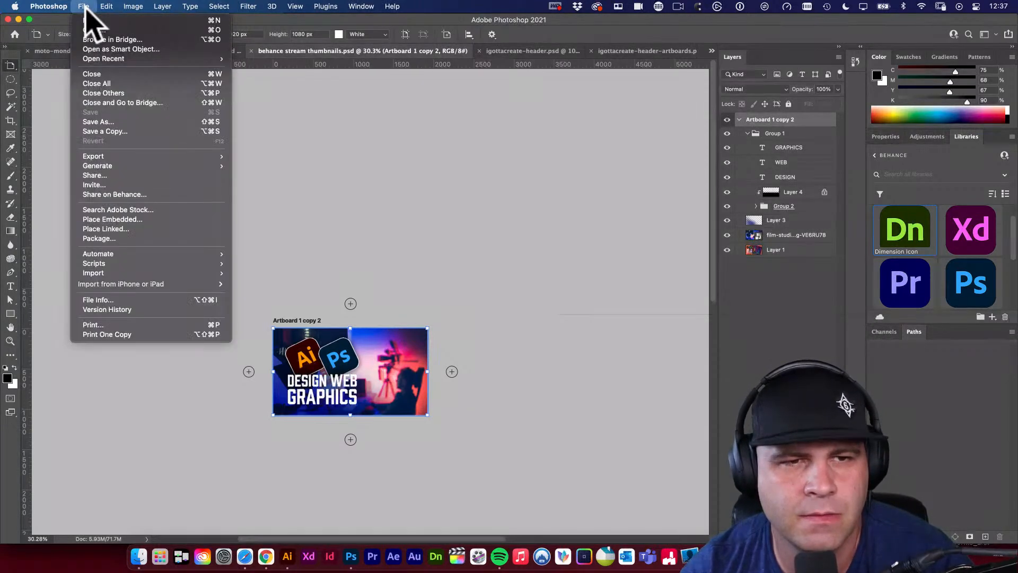
mouse_move(122, 155)
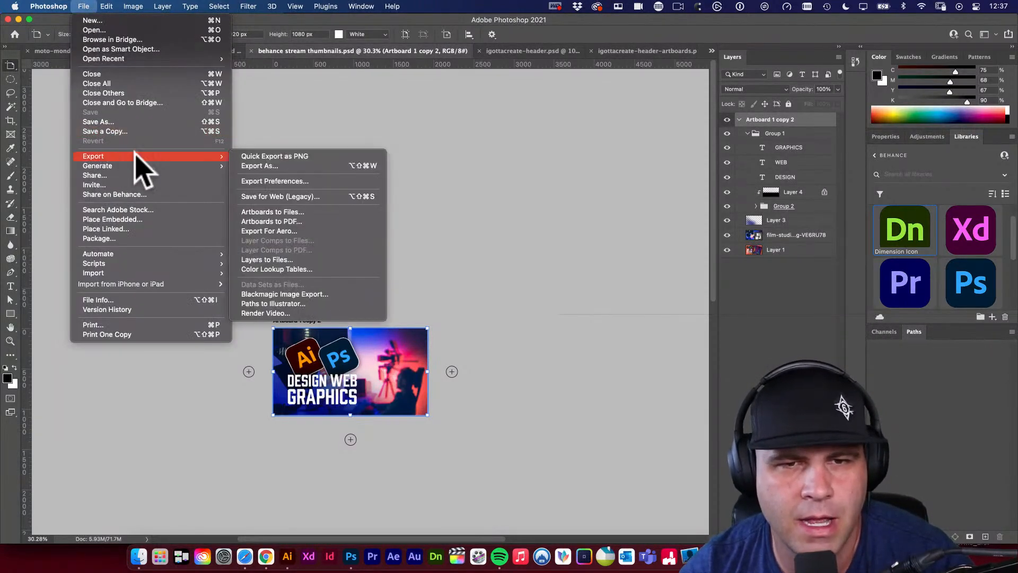
left_click(273, 167)
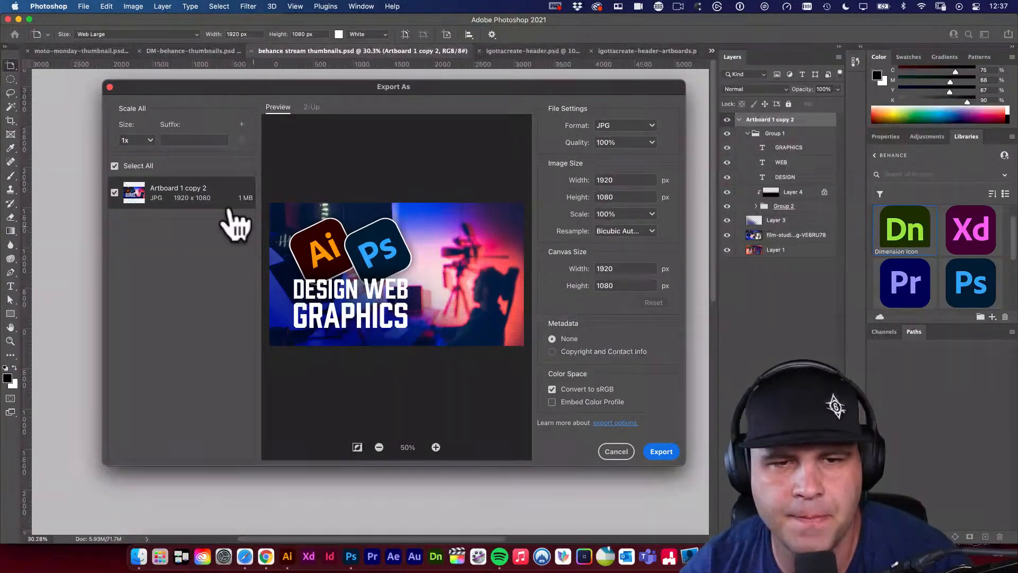
left_click(654, 143)
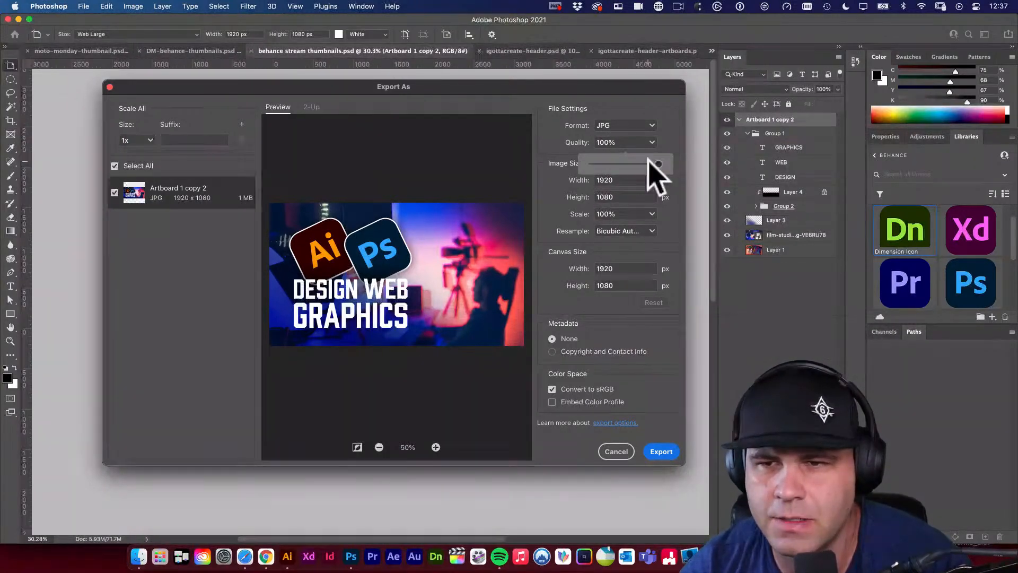
left_click_drag(654, 171, 645, 165)
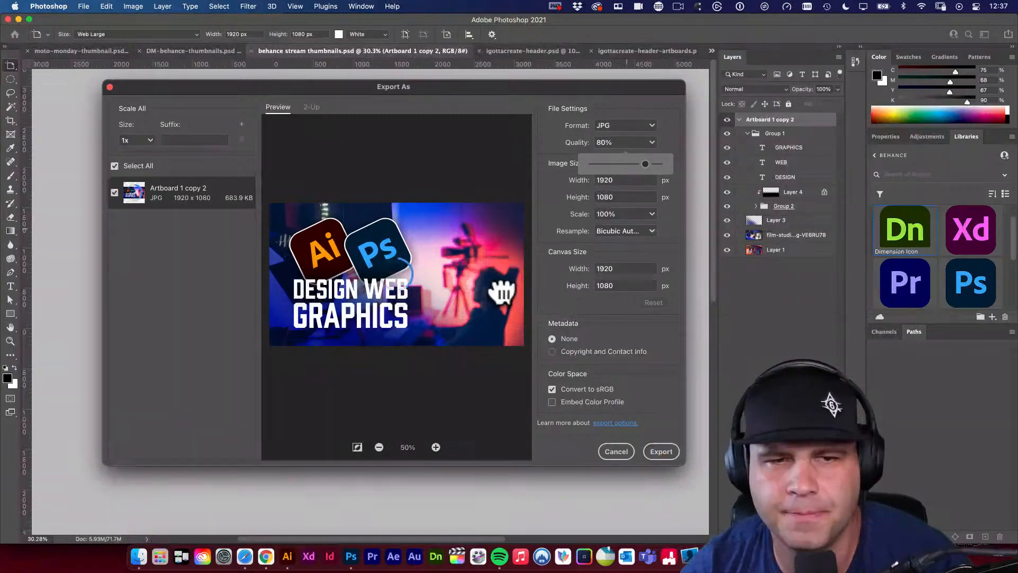
Export the artboard as 21-7-10-stream-thumbnail.jpg into the top level of the 21-7-10 Behance project folder
left_click(661, 451)
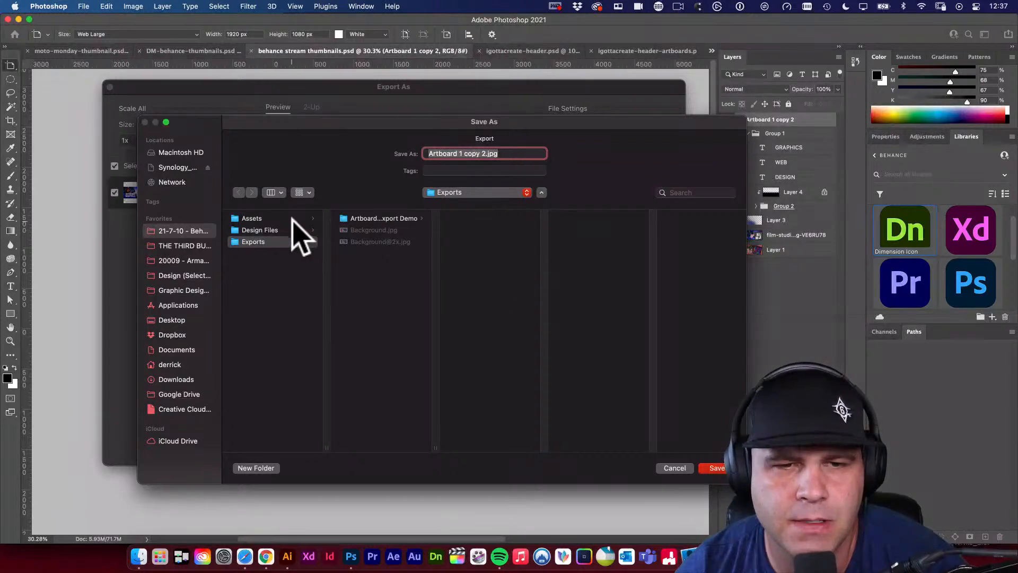
left_click(291, 318)
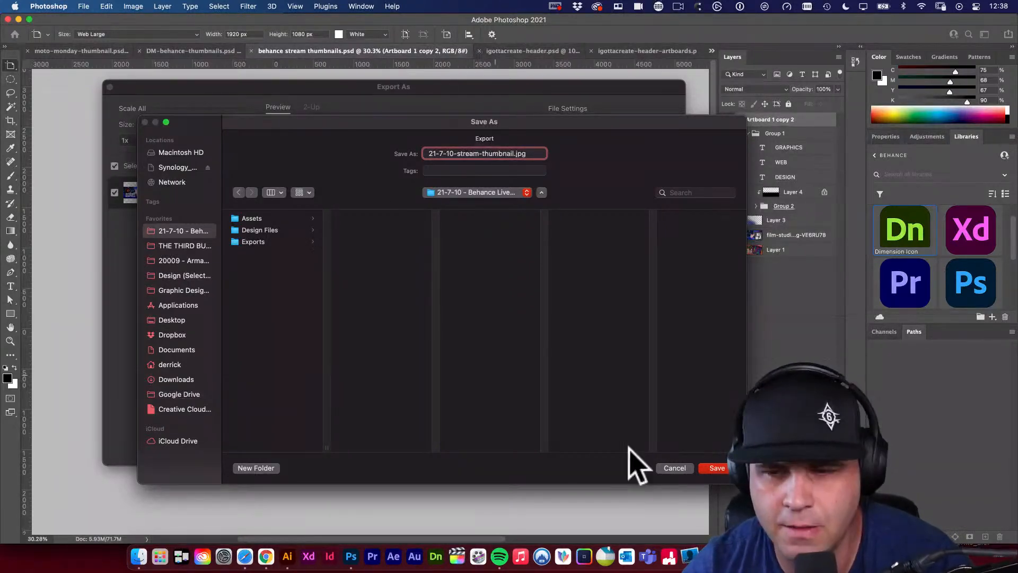
left_click(717, 468)
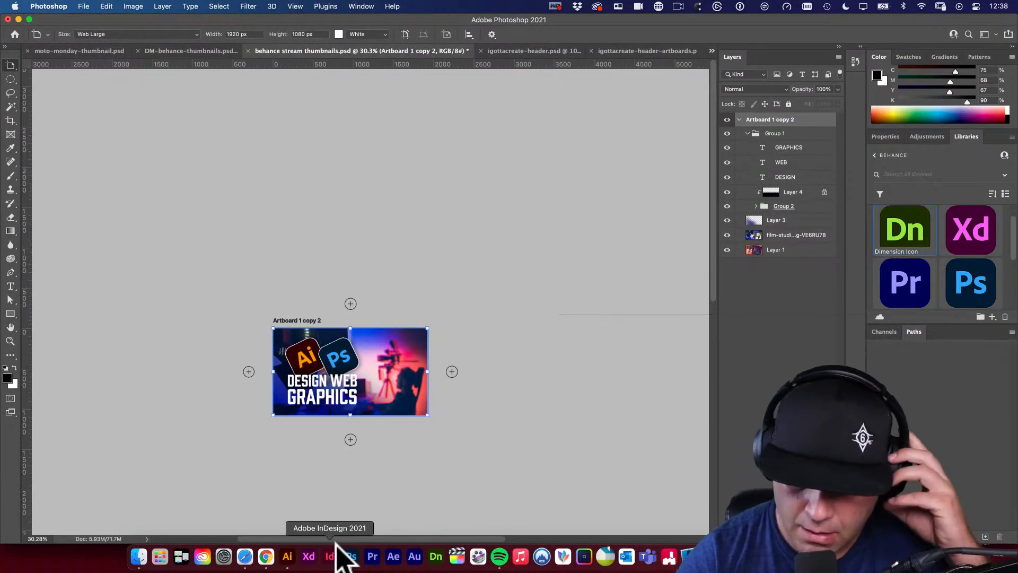
Switch to the Behance livestreams page in Safari and open the cover image settings of the Top Secret Graphic Design replay
left_click(245, 556)
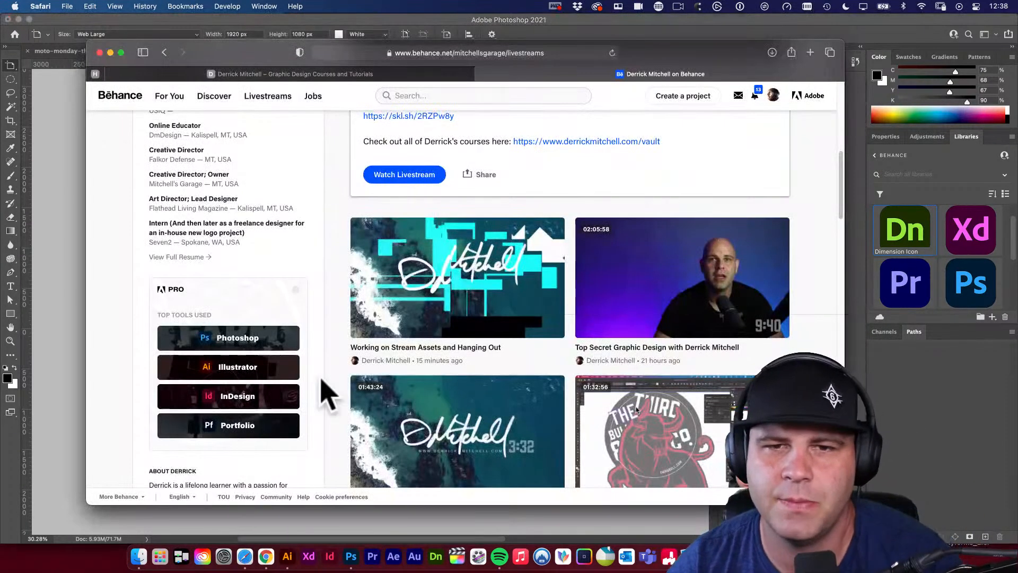
scroll(337, 348, "down", 1)
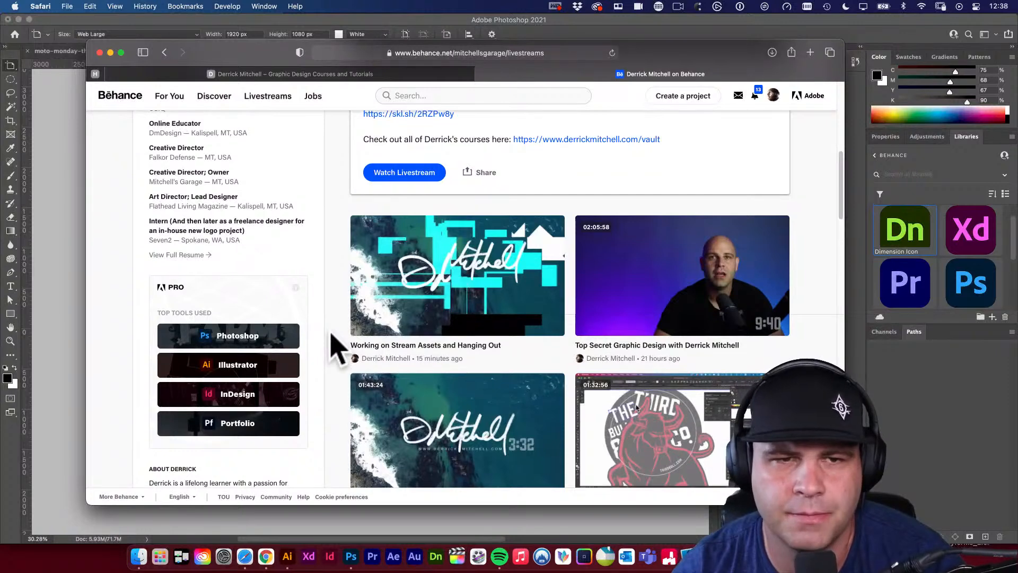
scroll(337, 349, "down", 1)
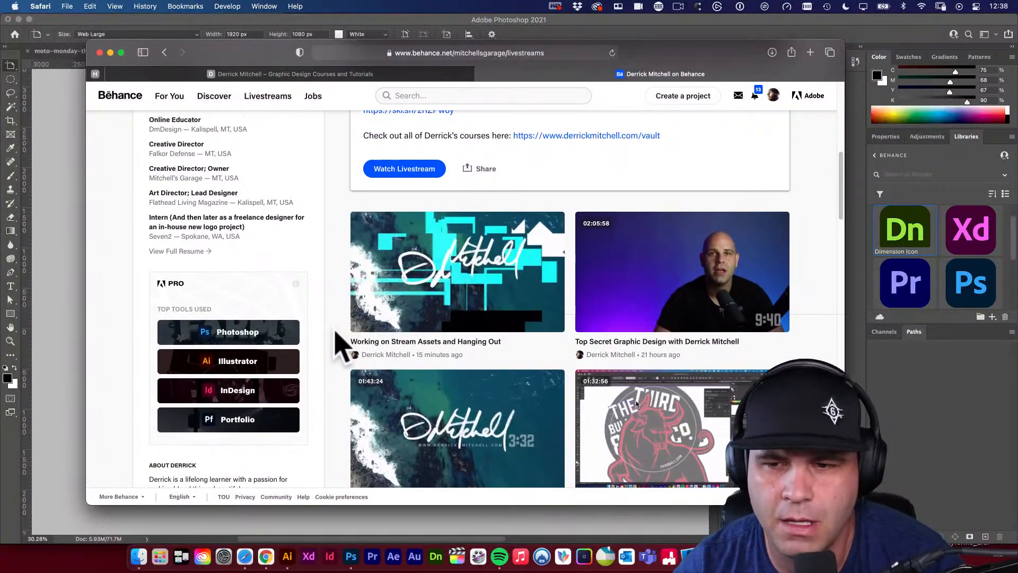
scroll(491, 366, "down", 1)
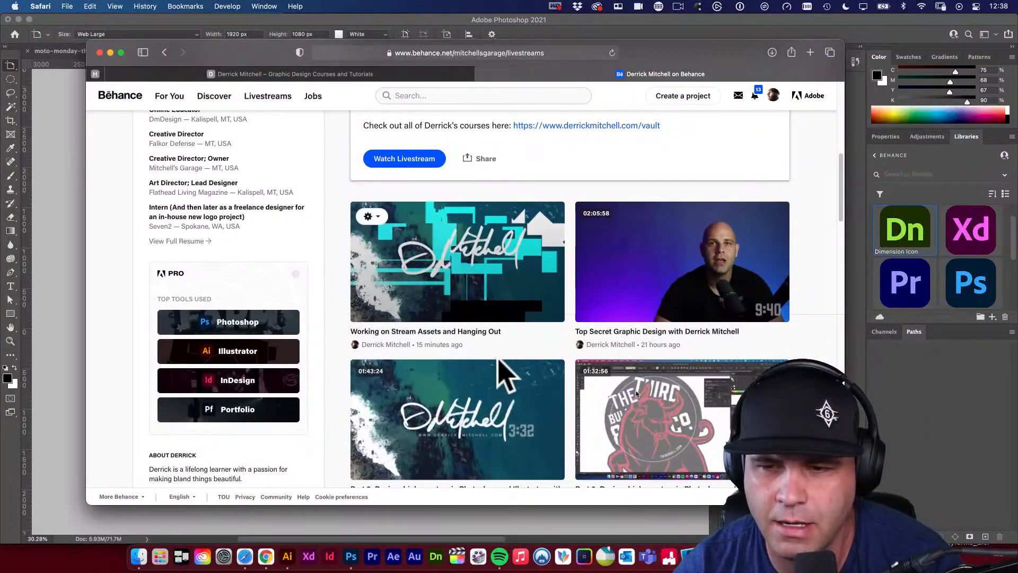
scroll(498, 360, "down", 1)
left_click(604, 208)
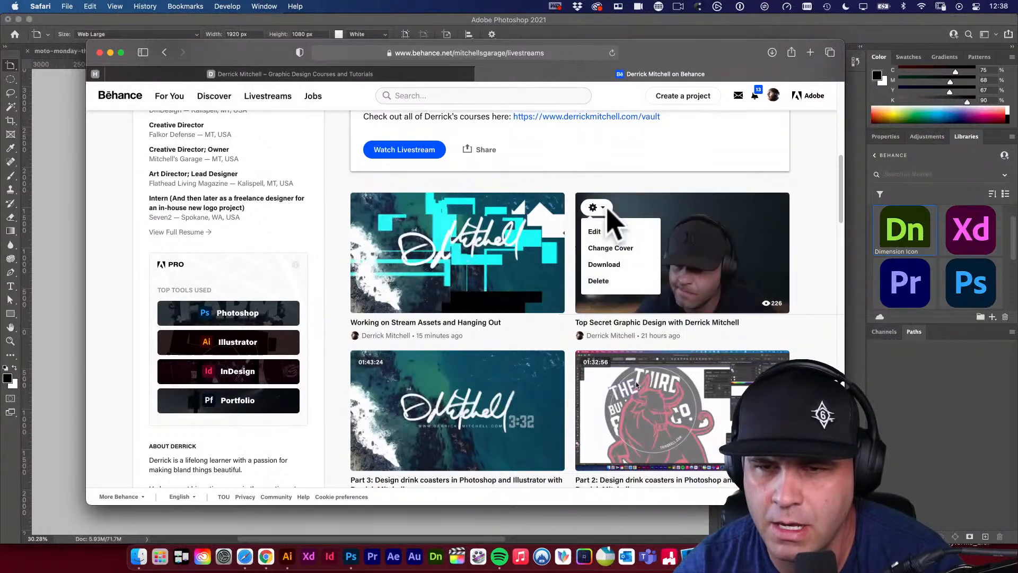
left_click(610, 247)
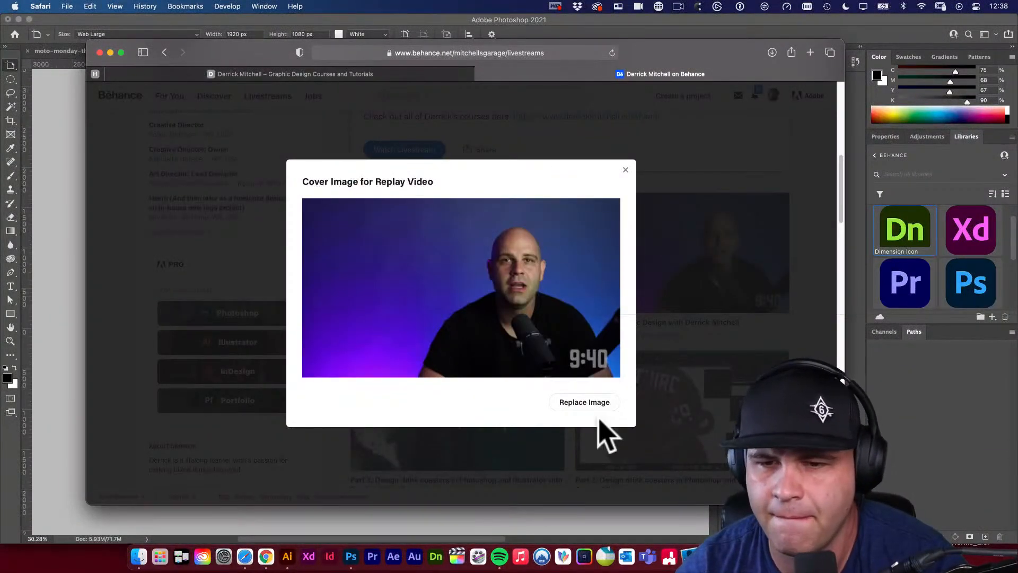
Replace the replay's cover image by uploading 21-7-10-stream-thumbnail.jpg from the 21-7-10 Behance project folder
left_click(583, 403)
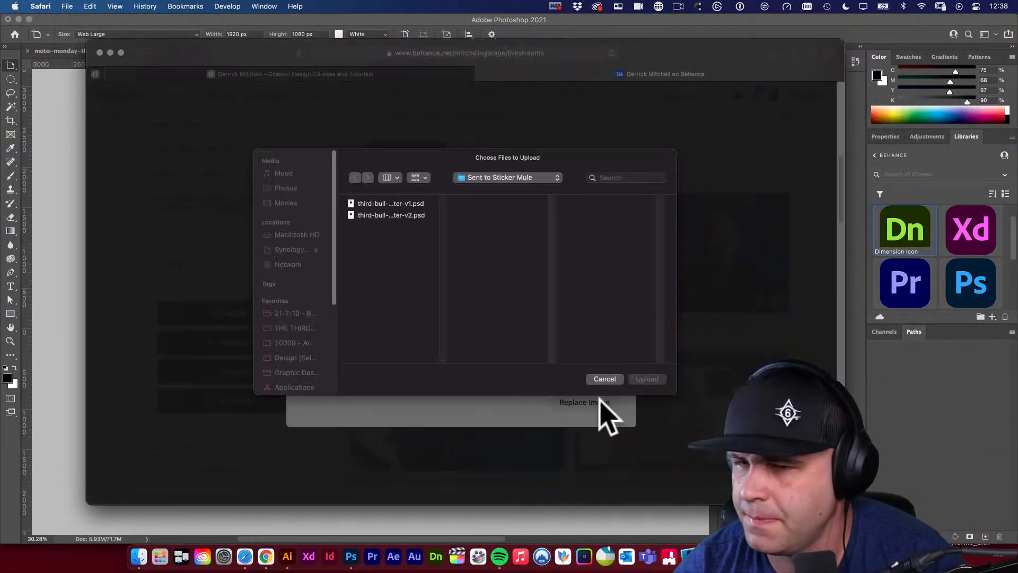
left_click(321, 250)
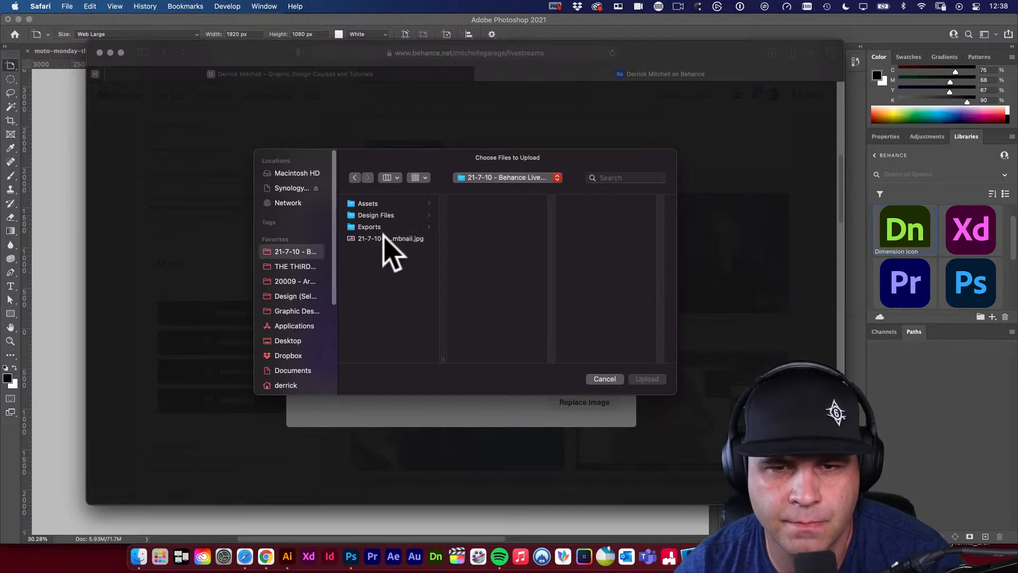
left_click(385, 237)
left_click(647, 378)
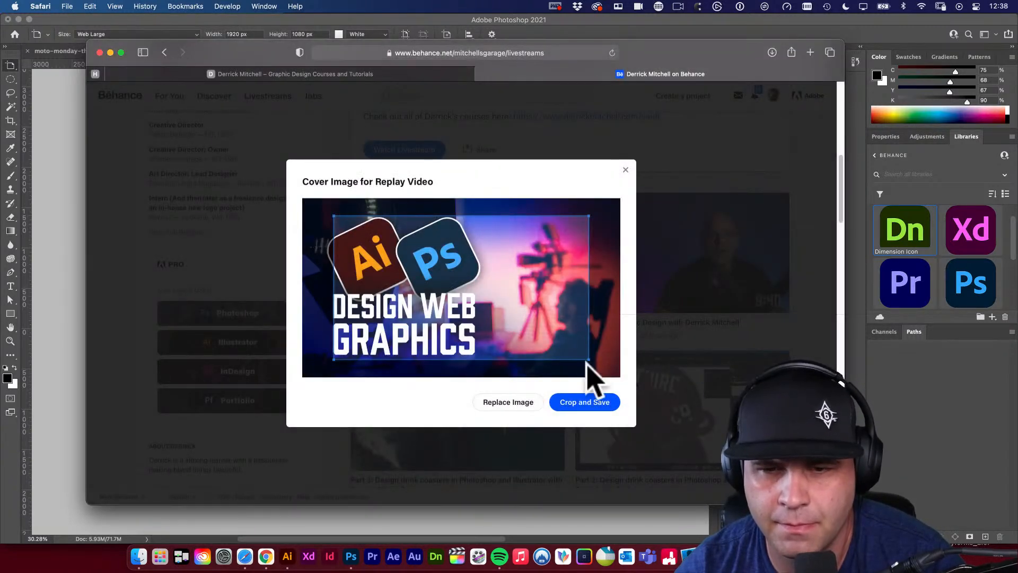
Reopen the cover image settings of the Top Secret Graphic Design replay and upload 21-7-10-stream-thumbnail.jpg again
left_click_drag(588, 360, 639, 392)
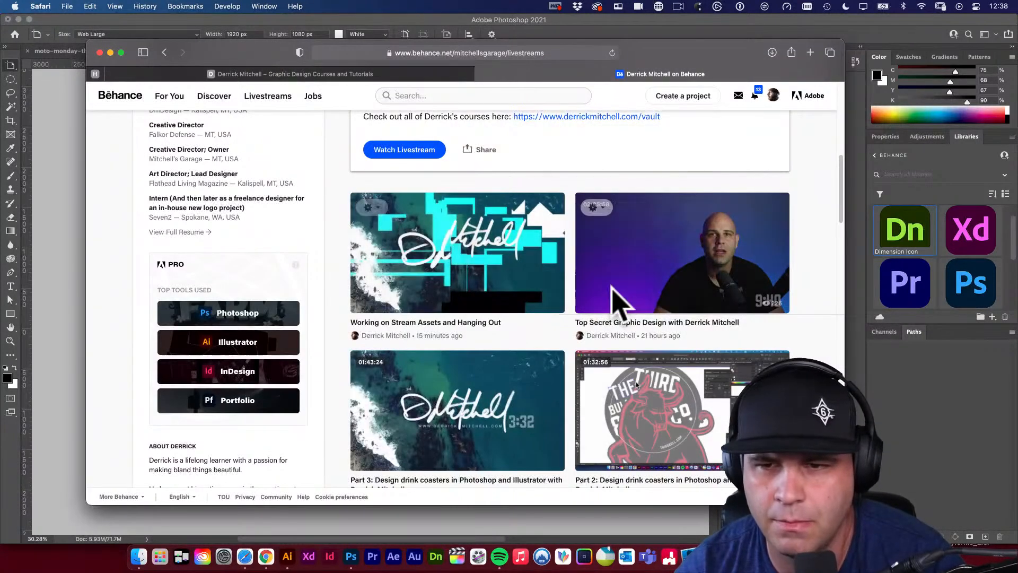
left_click(595, 207)
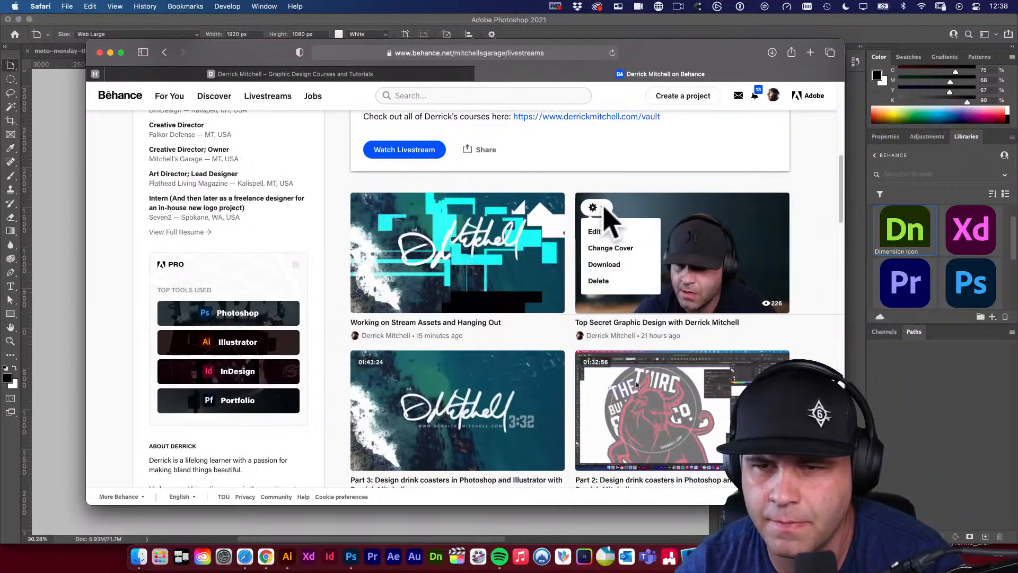
left_click(604, 248)
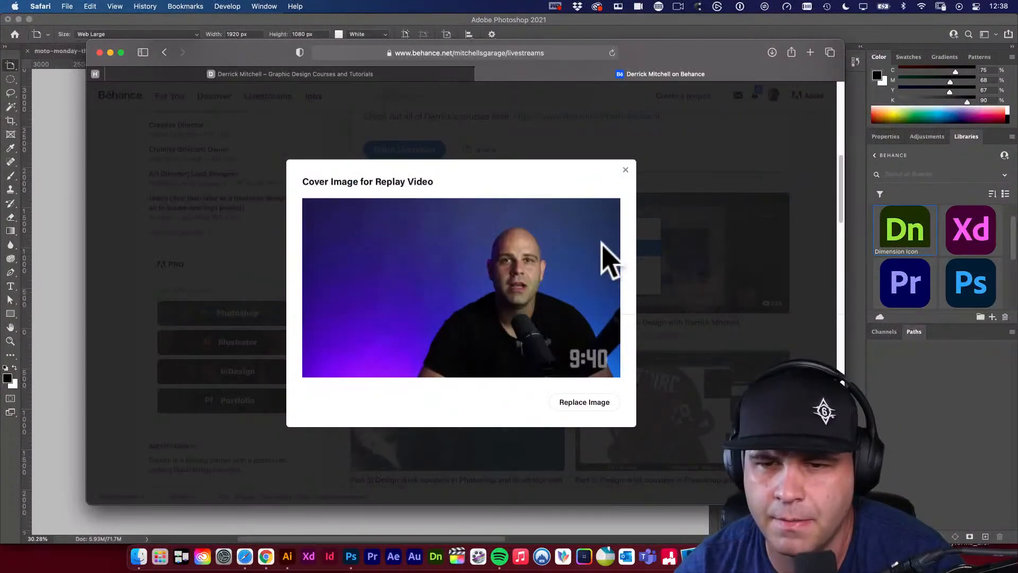
left_click(561, 408)
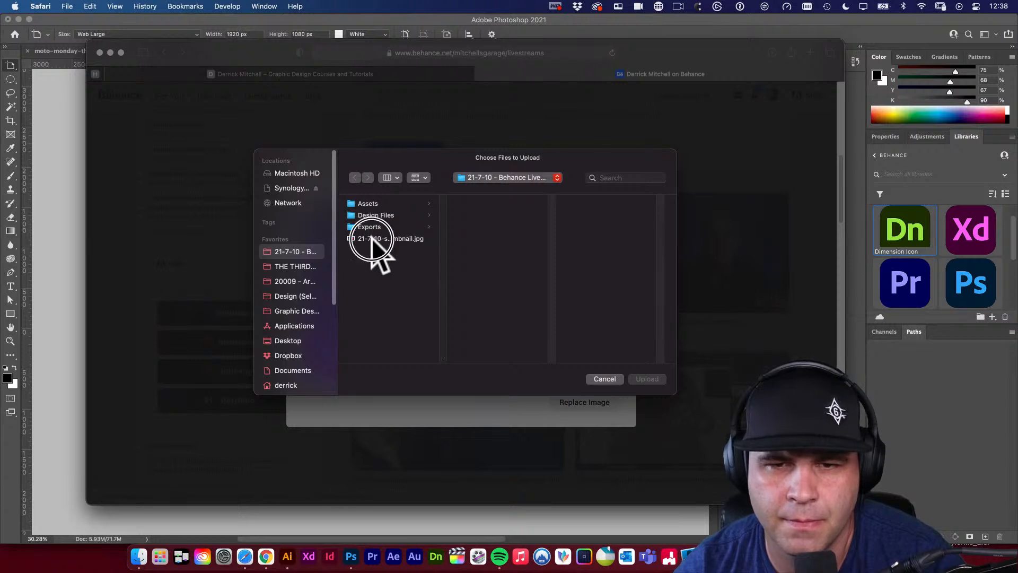
left_click(373, 238)
left_click(644, 379)
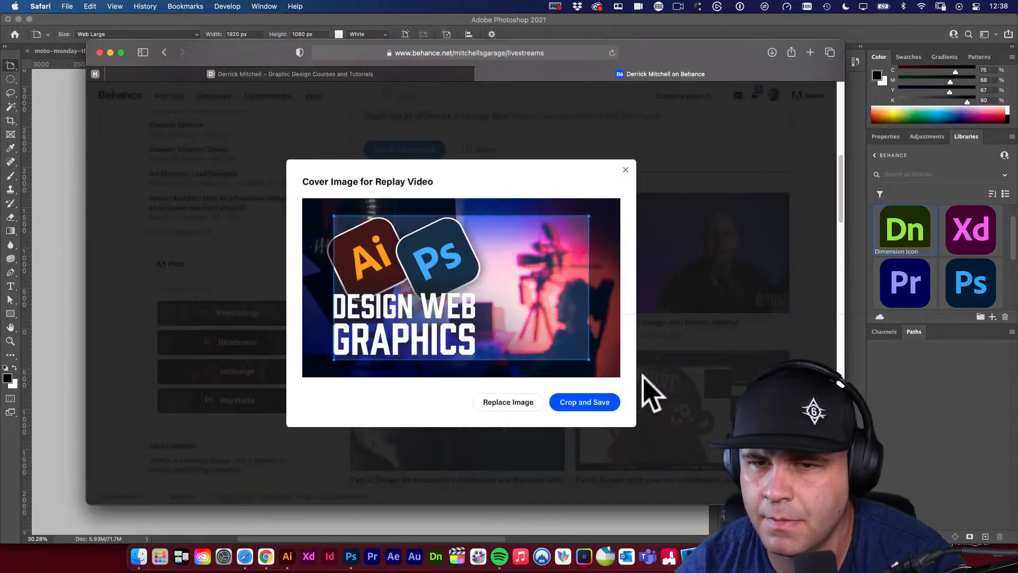
Enlarge the crop area to the full thumbnail image and try to save it as the replay's cover
mouse_move(590, 359)
left_mouse_down()
mouse_move(623, 371)
mouse_move(607, 362)
left_mouse_up()
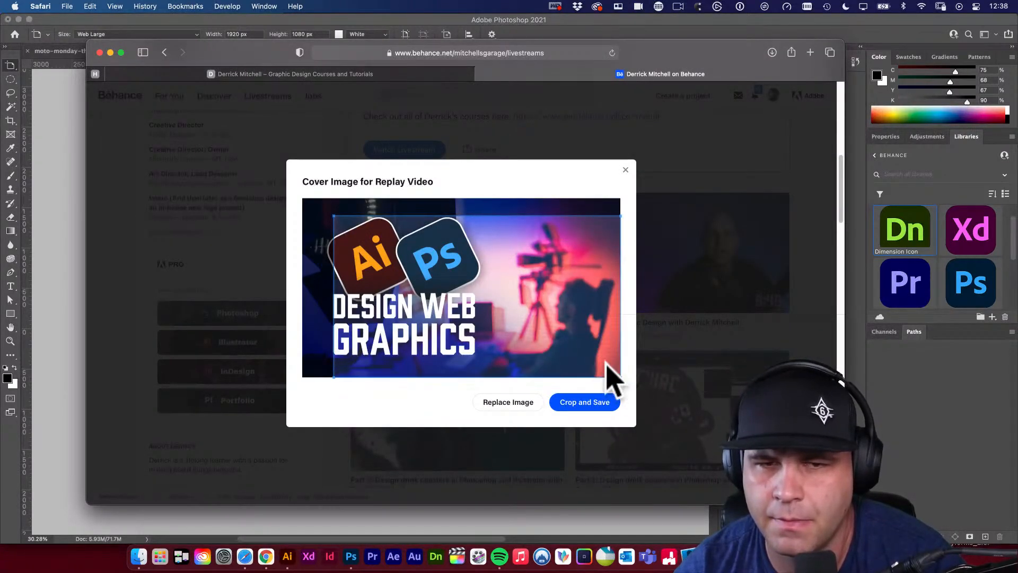
left_click_drag(335, 216, 302, 198)
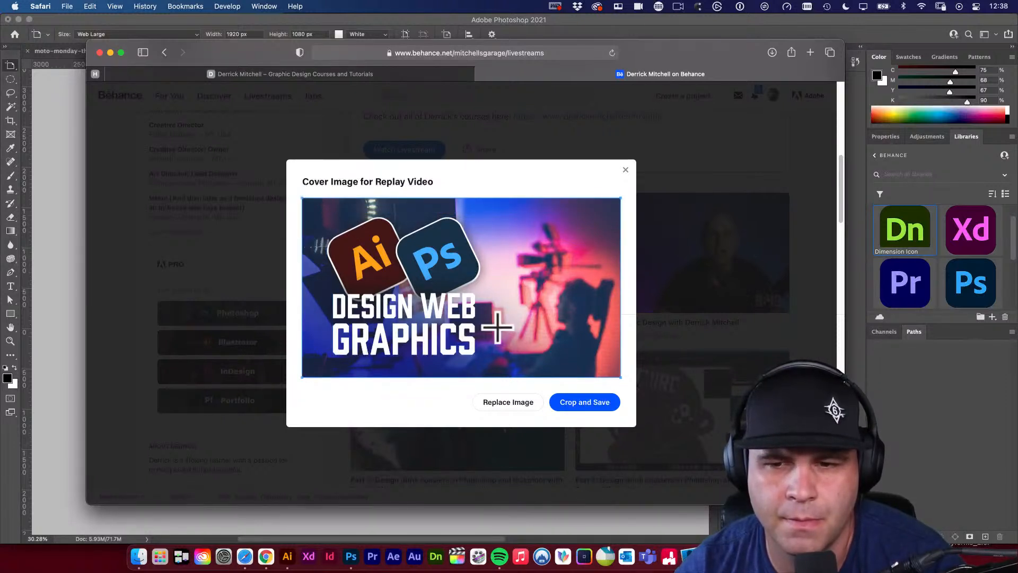
left_click(602, 411)
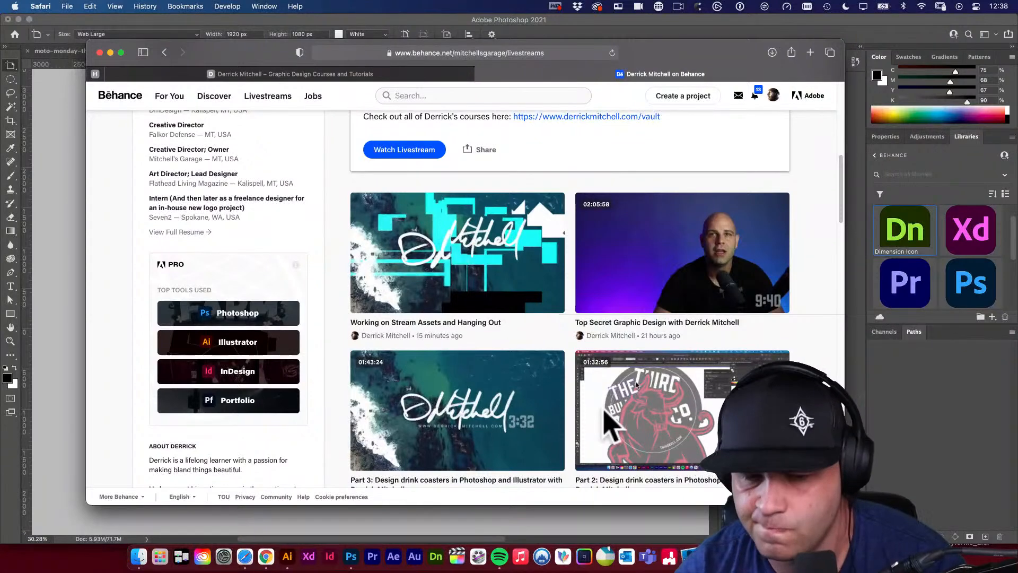
mouse_move(610, 421)
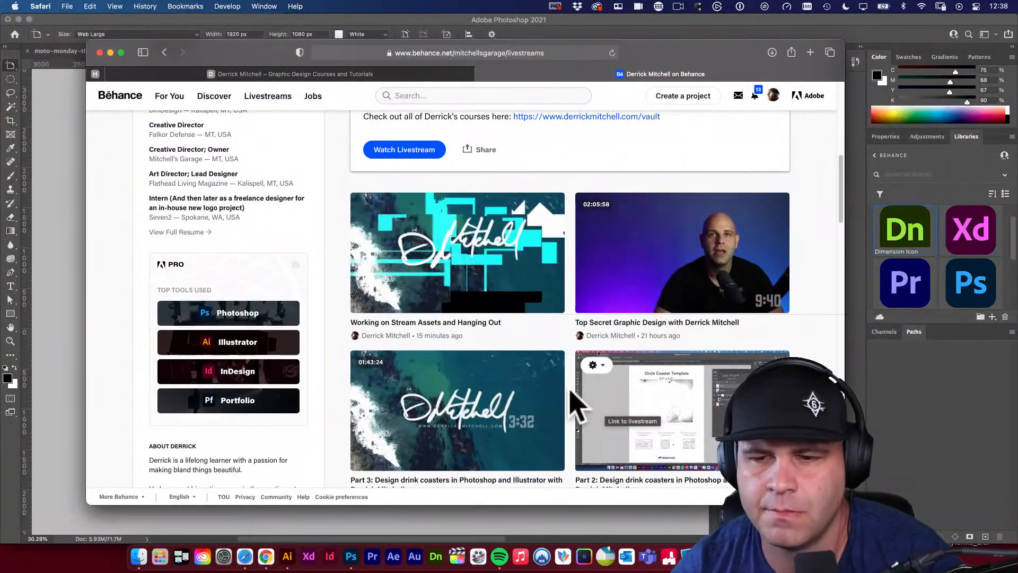
left_click(596, 207)
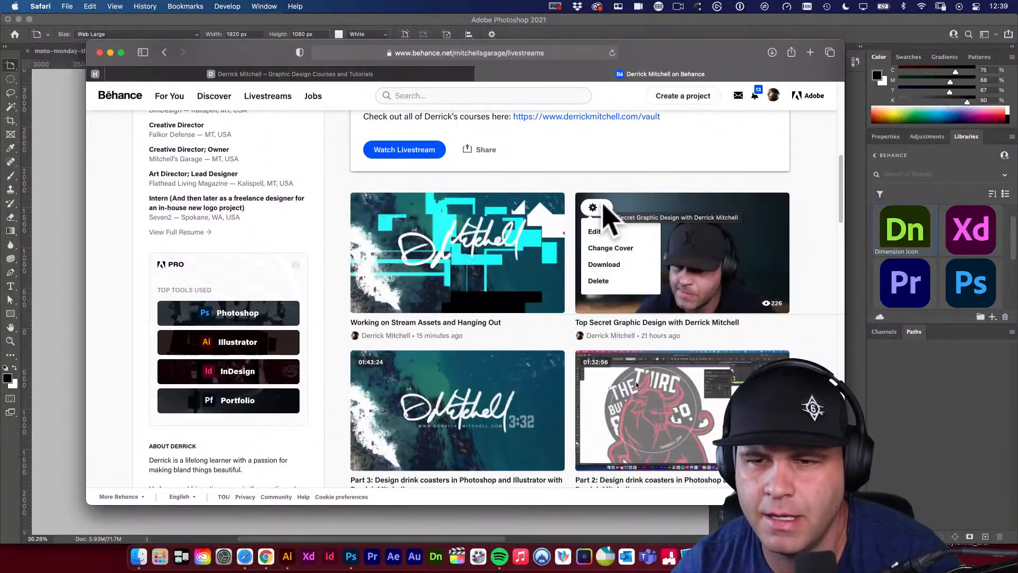
left_click(596, 248)
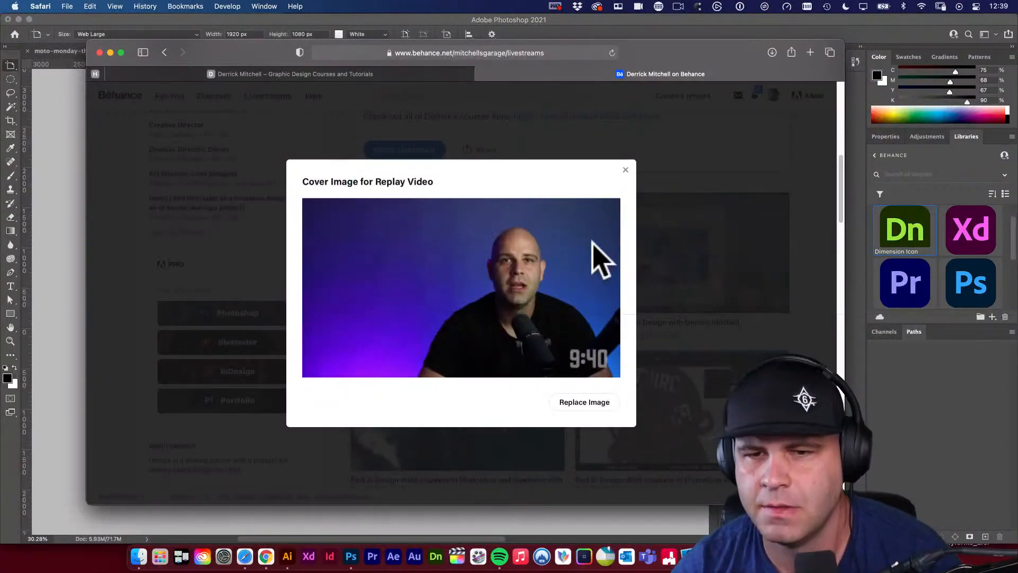
left_click(592, 392)
left_click(415, 239)
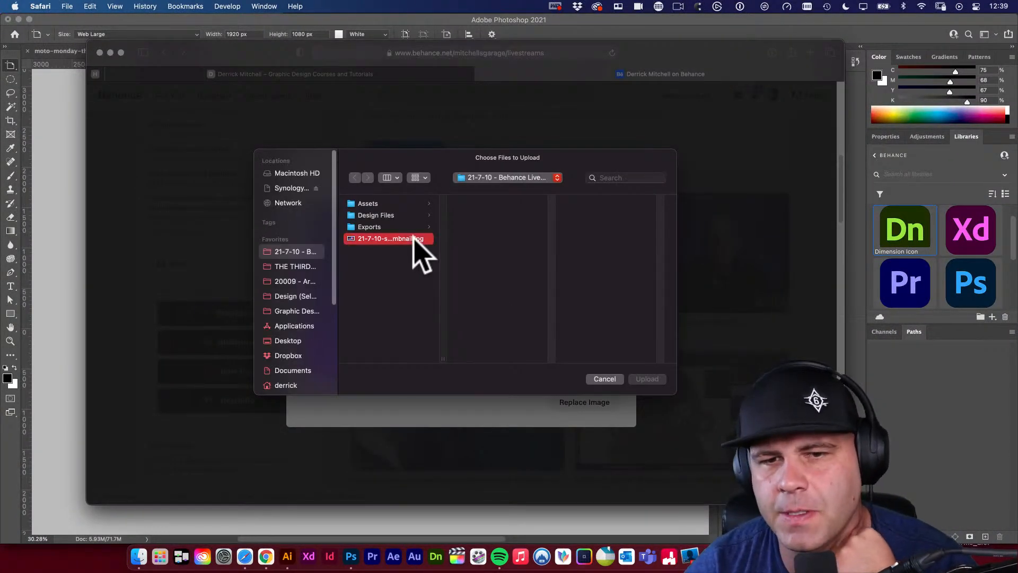
left_click(647, 378)
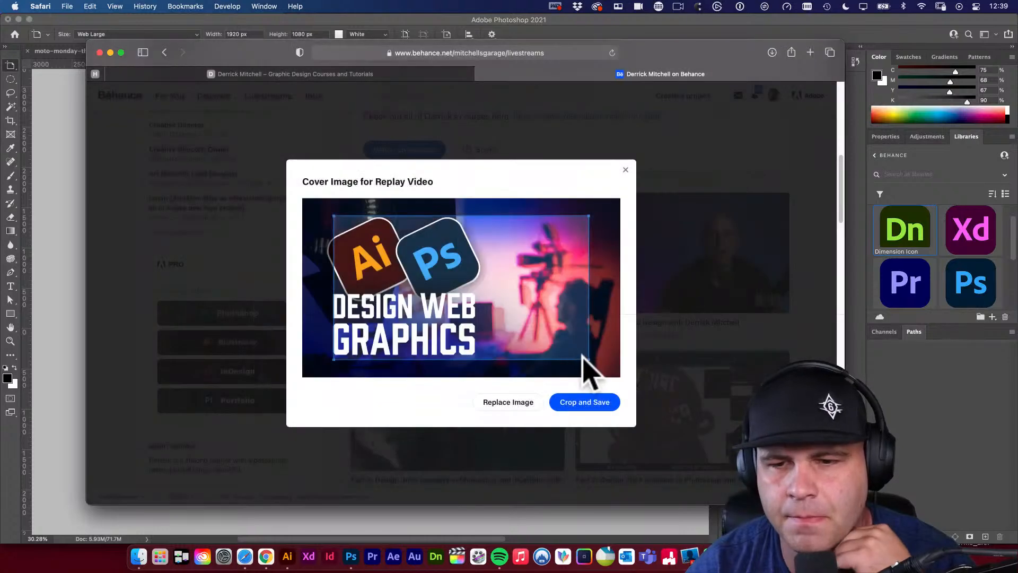
left_click_drag(588, 359, 645, 393)
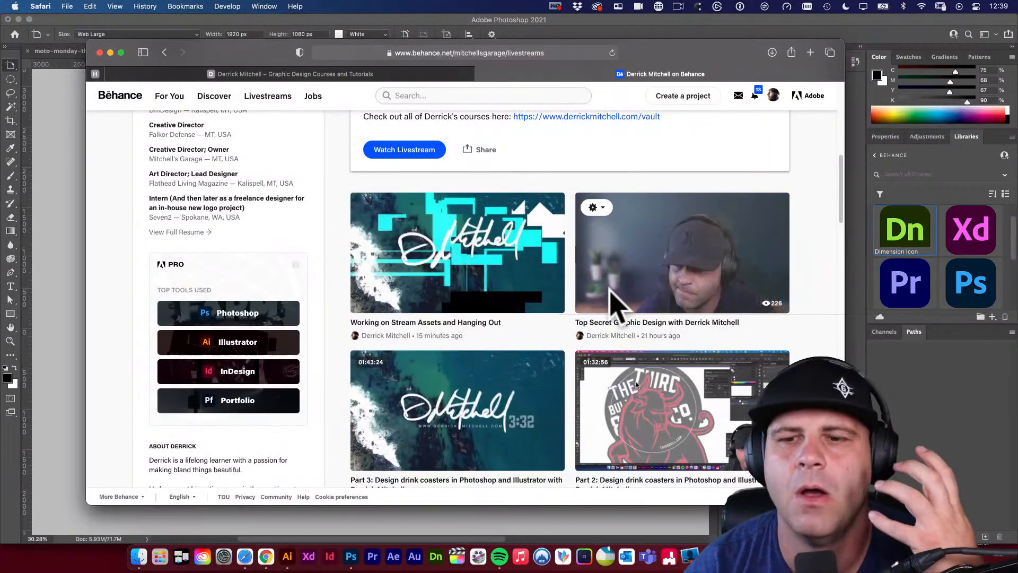
Open the cover image settings of the Top Secret Graphic Design replay and replace the image with 21-7-10-stream-thumbnail.jpg
left_click(595, 207)
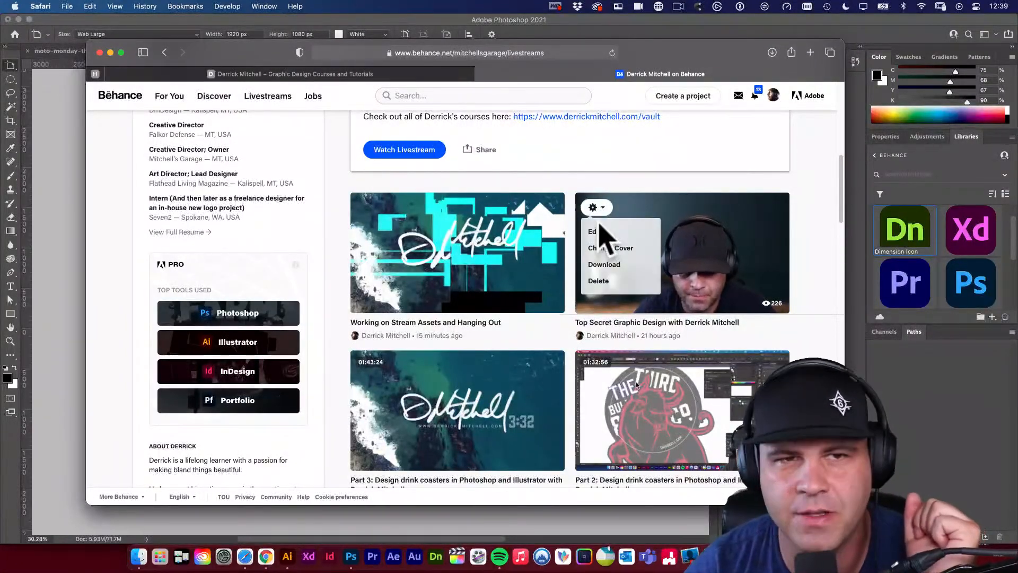
left_click(610, 248)
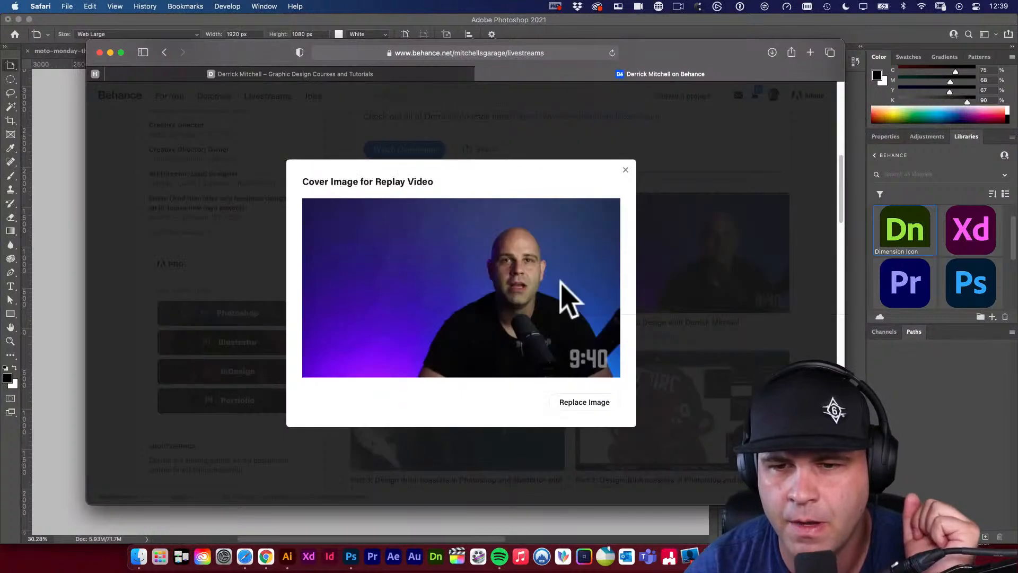
left_click(587, 403)
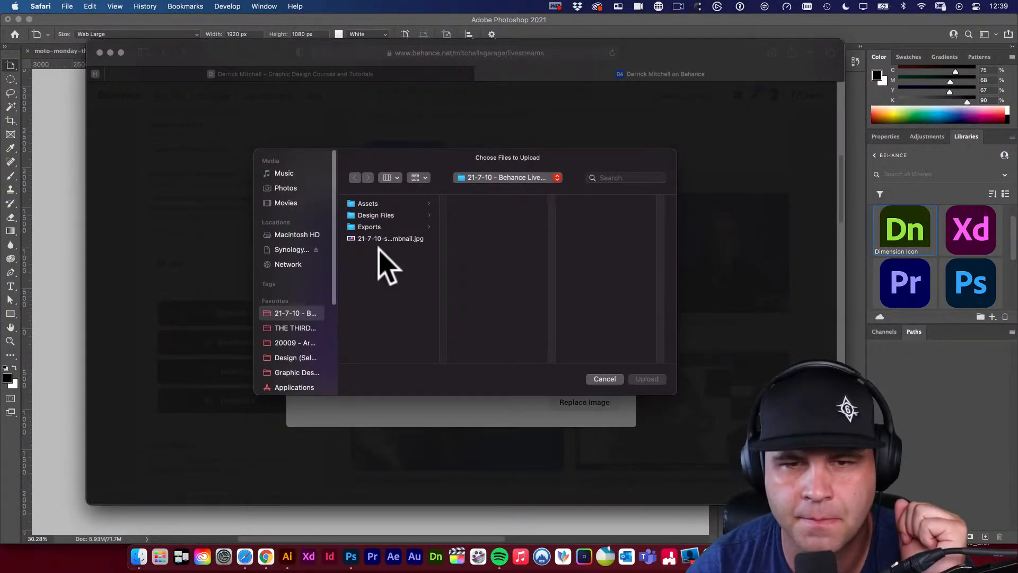
left_click(383, 239)
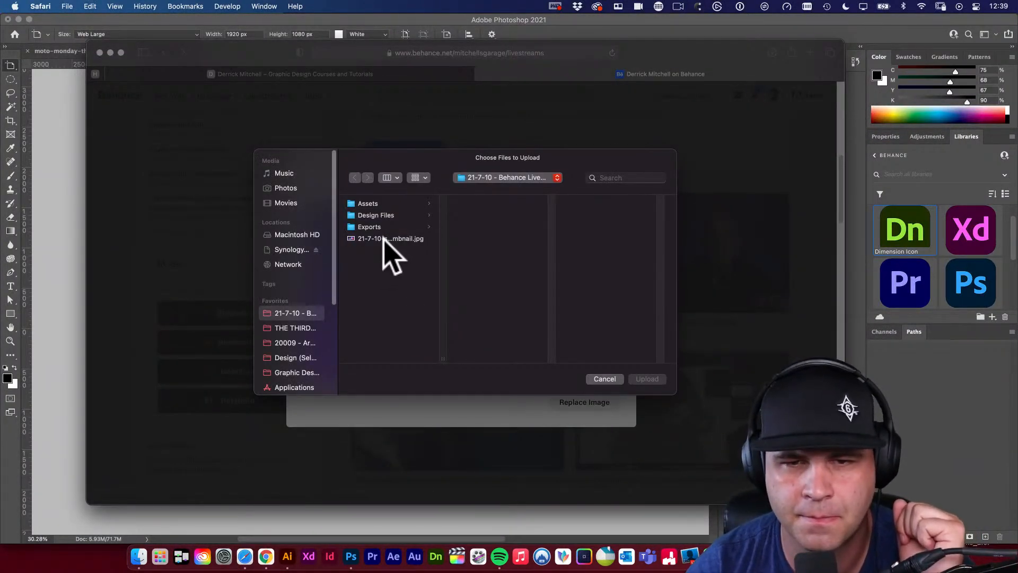
left_click(648, 379)
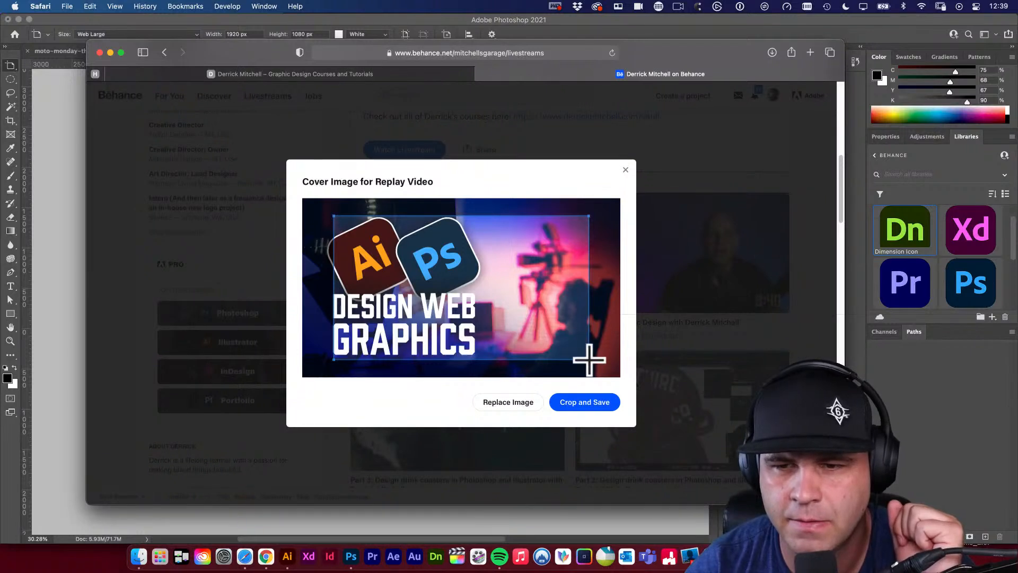
Expand the crop area to cover the entire thumbnail and save it as the replay's cover image
left_click_drag(588, 359, 621, 377)
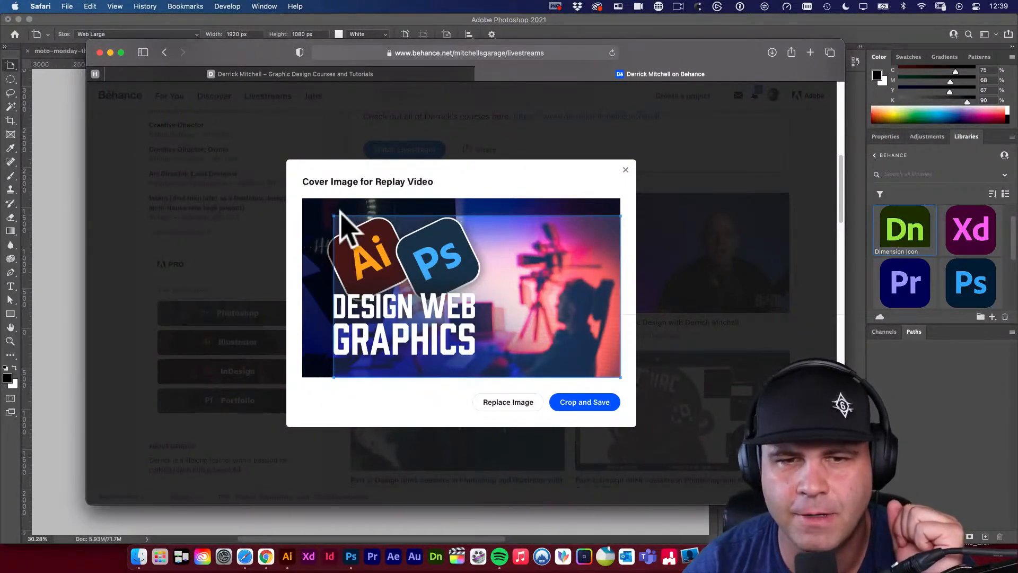
left_click_drag(334, 216, 304, 194)
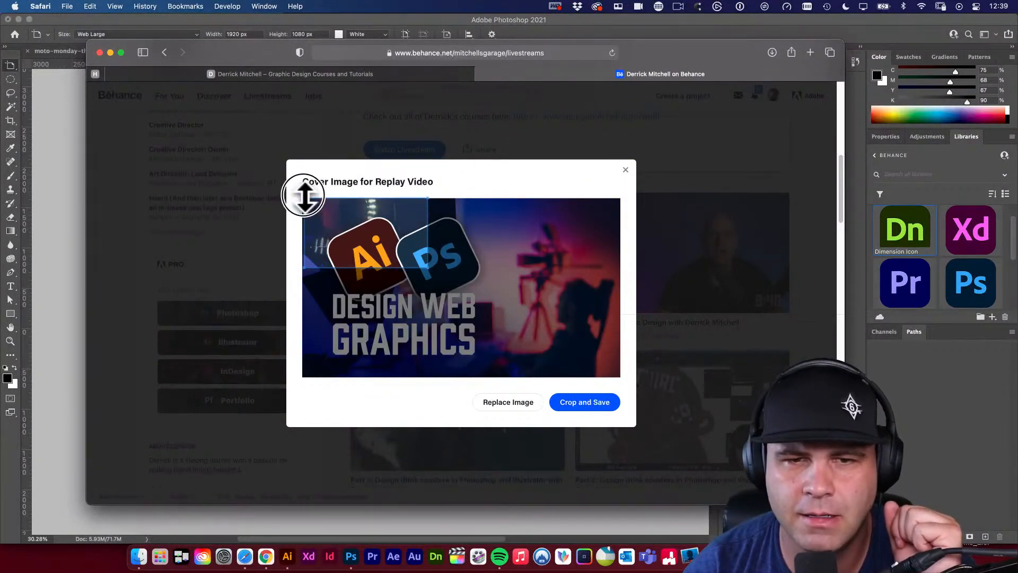
left_click_drag(432, 284, 632, 400)
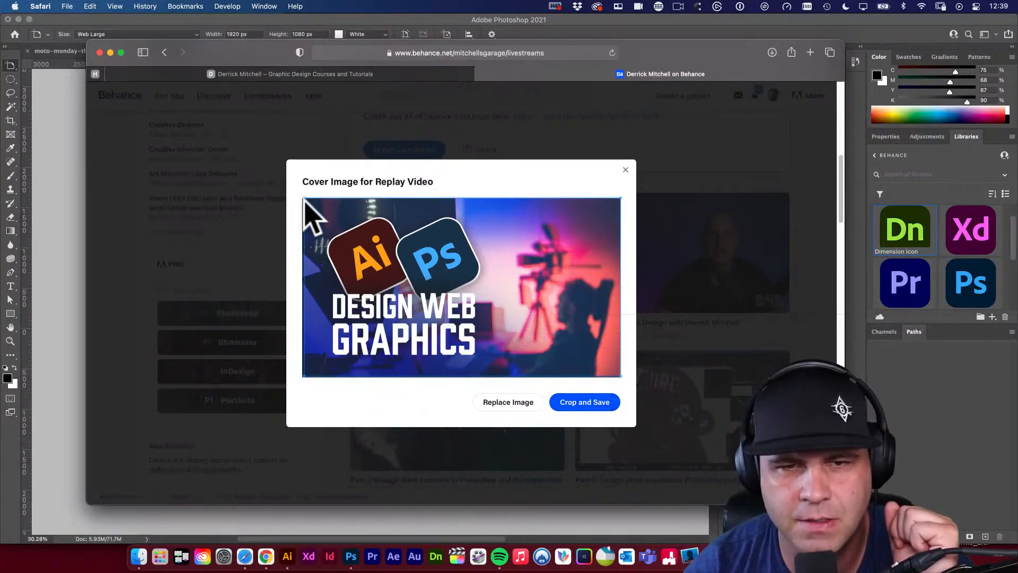
left_click(575, 398)
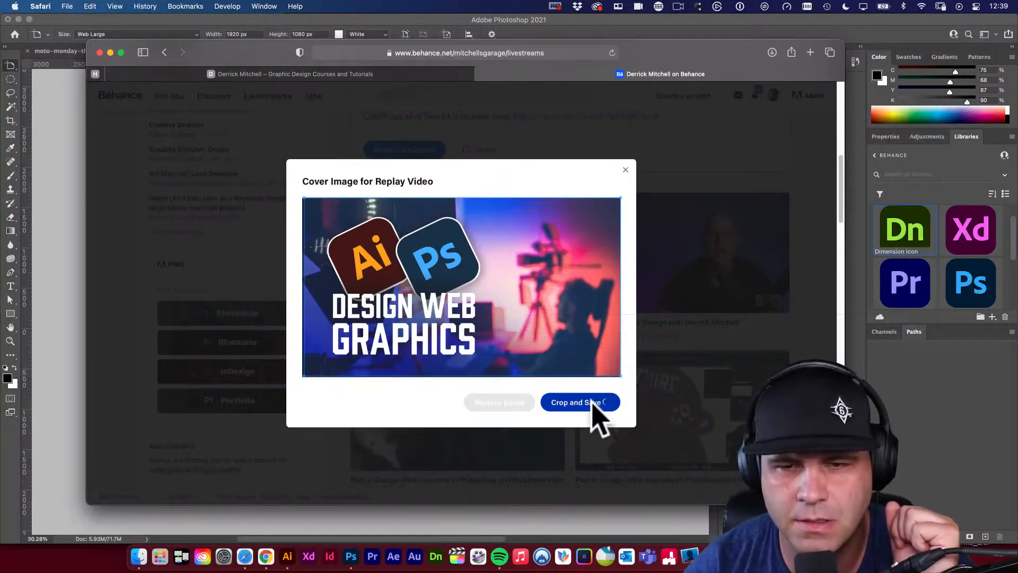
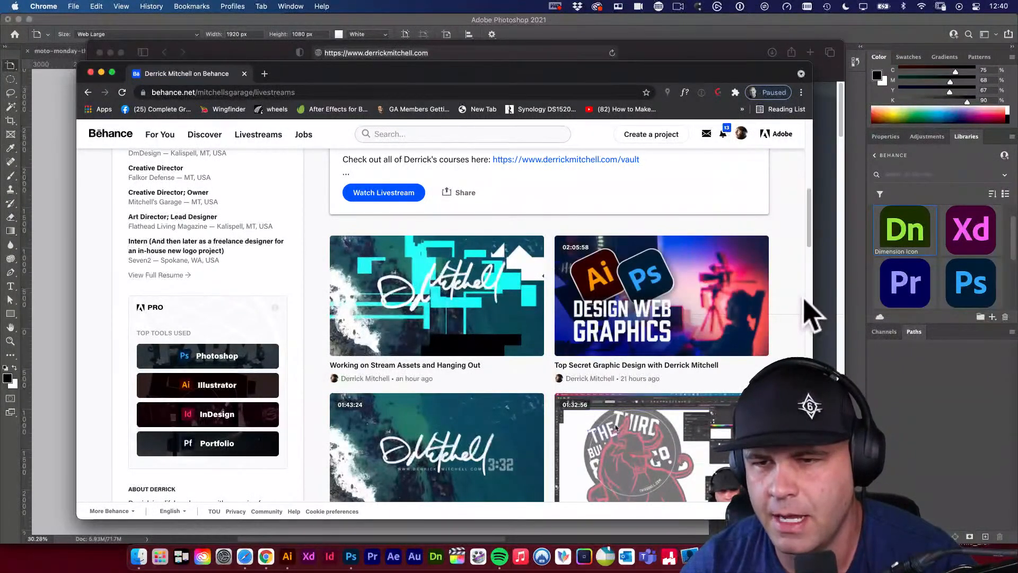
Look through the replays on the Behance livestreams page in Chrome and compare their cover images
scroll(805, 301, "down", 4)
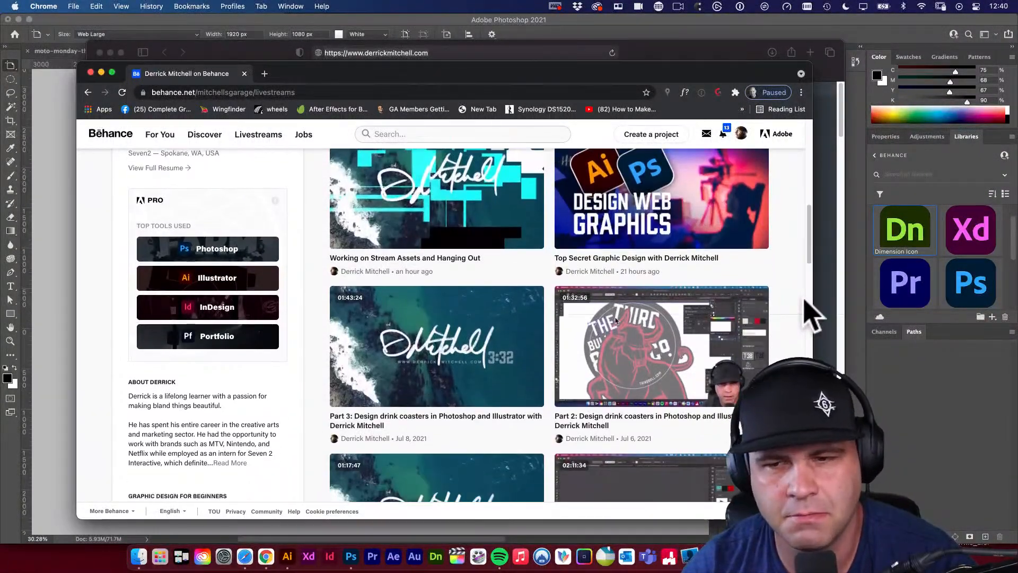
scroll(805, 300, "down", 1)
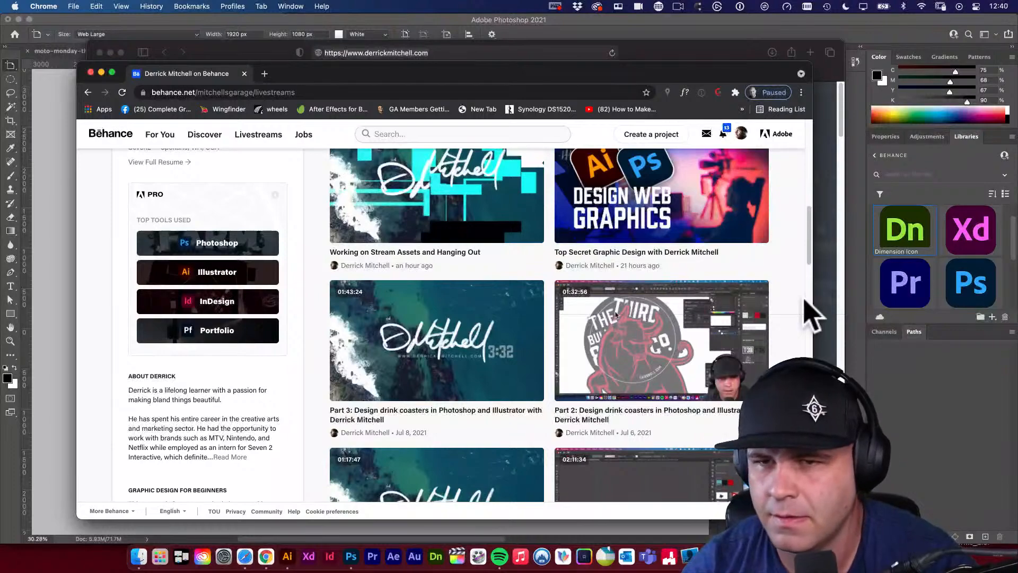
scroll(812, 314, "down", 2)
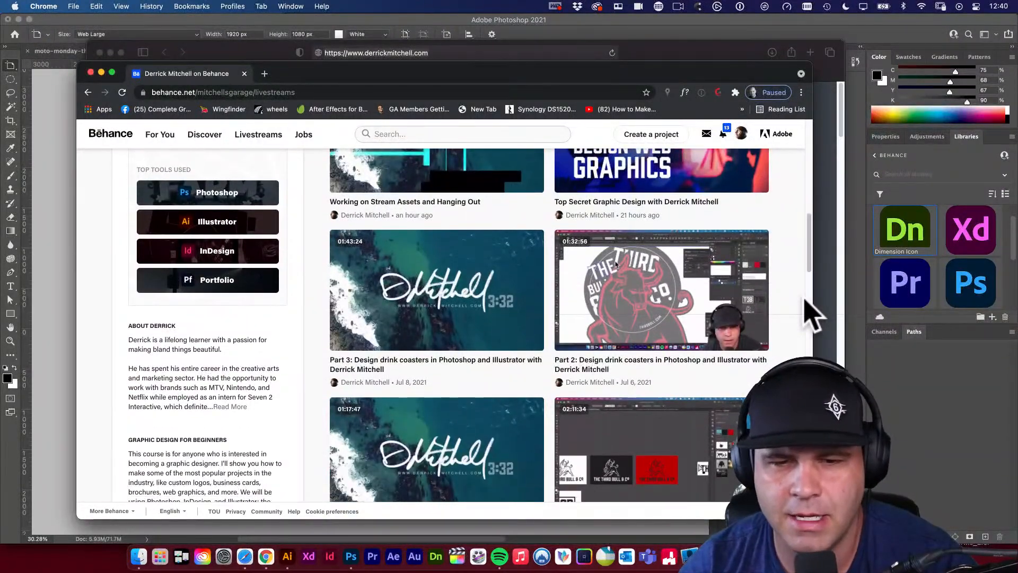
scroll(811, 314, "down", 1)
scroll(812, 314, "down", 3)
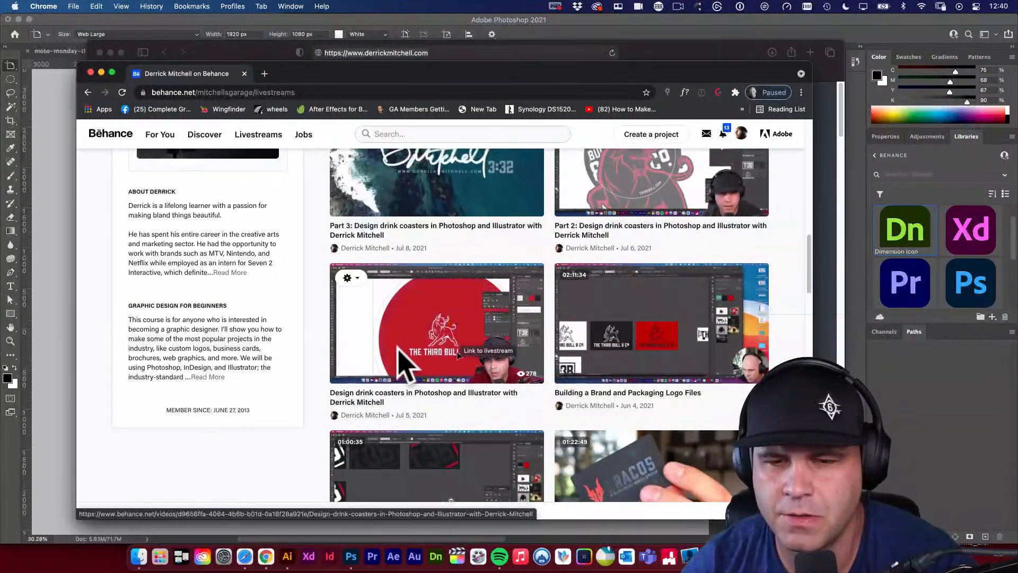
scroll(400, 346, "up", 3)
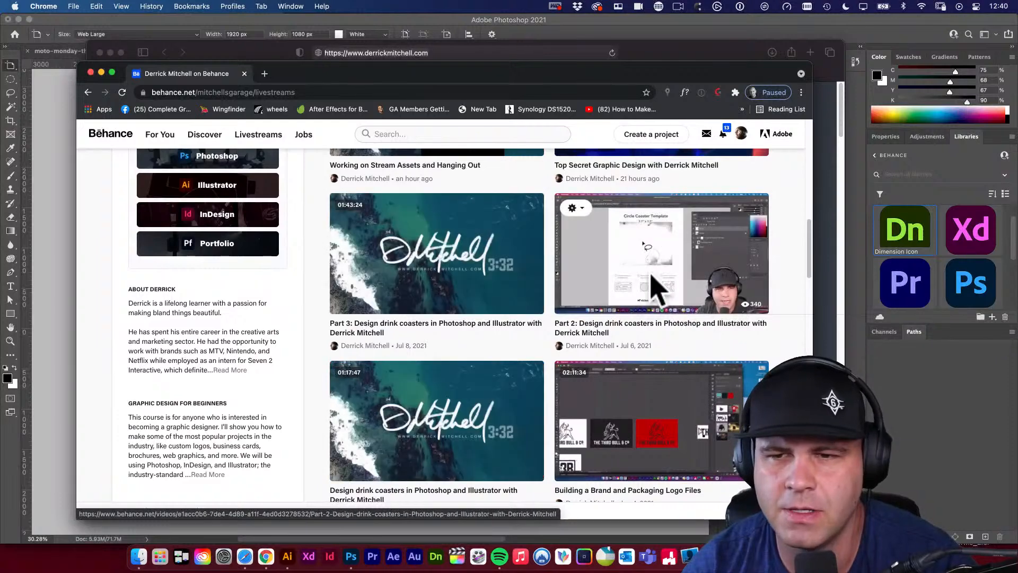
Switch back to Photoshop, activate the Move tool and save behance stream thumbnails.psd
left_click(56, 246)
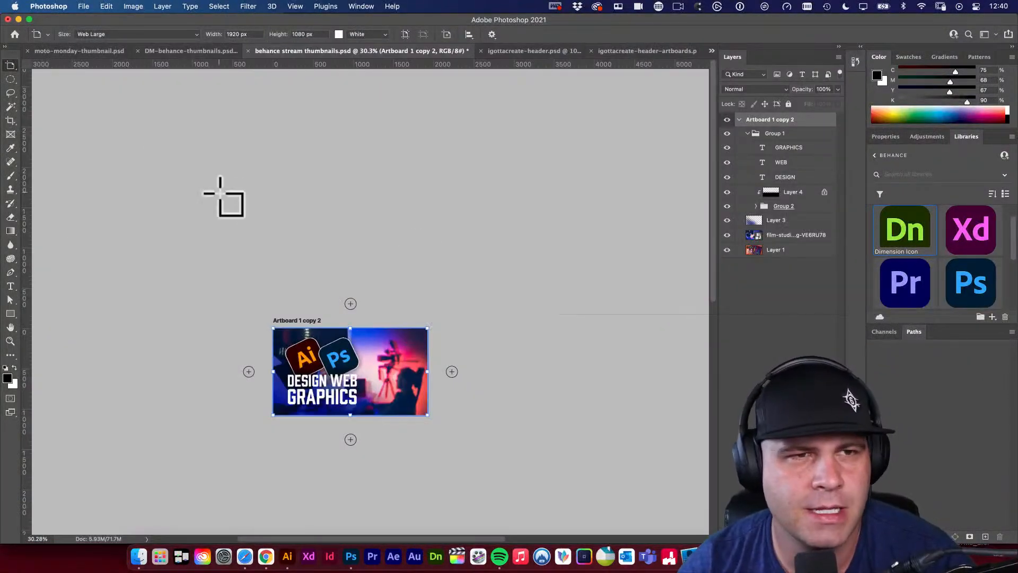
left_click(10, 66)
left_click(48, 65)
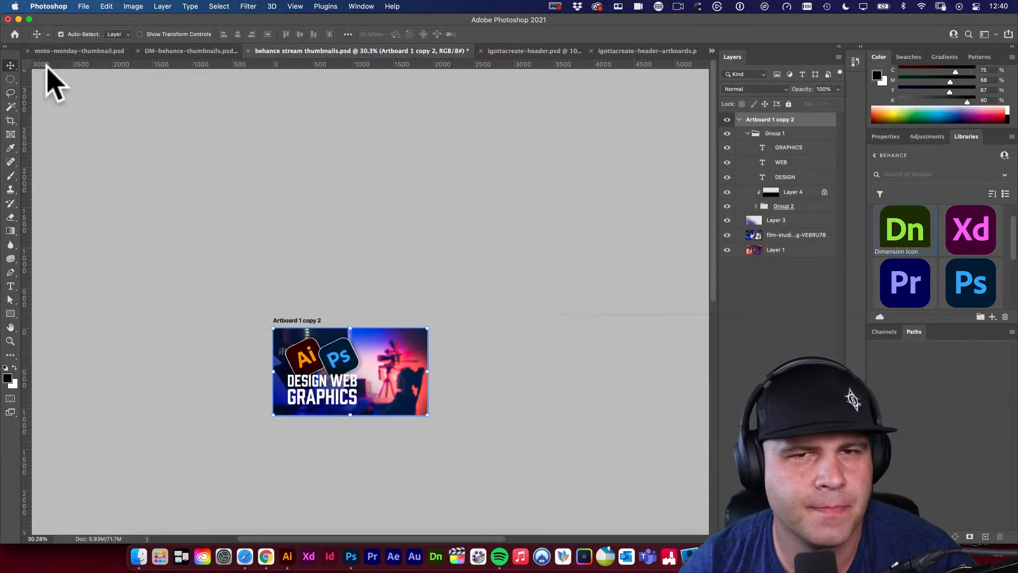
key("super+s")
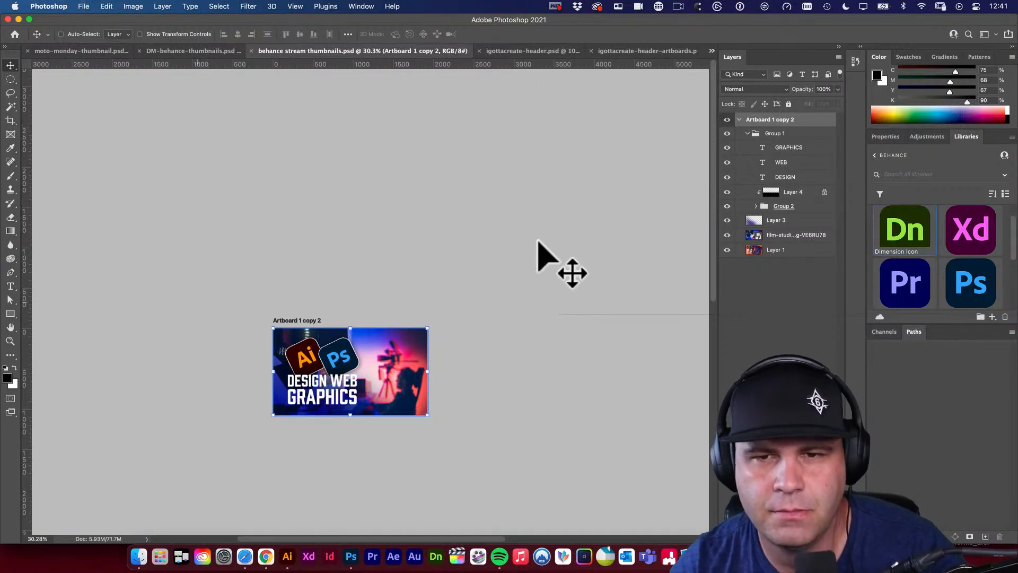
Save the document as 21-7-10-stream-thumbnail.psd beside the exported thumbnail in the 21-7-10 livestream folder, with Maximize Compatibility on
key("super+shift+s")
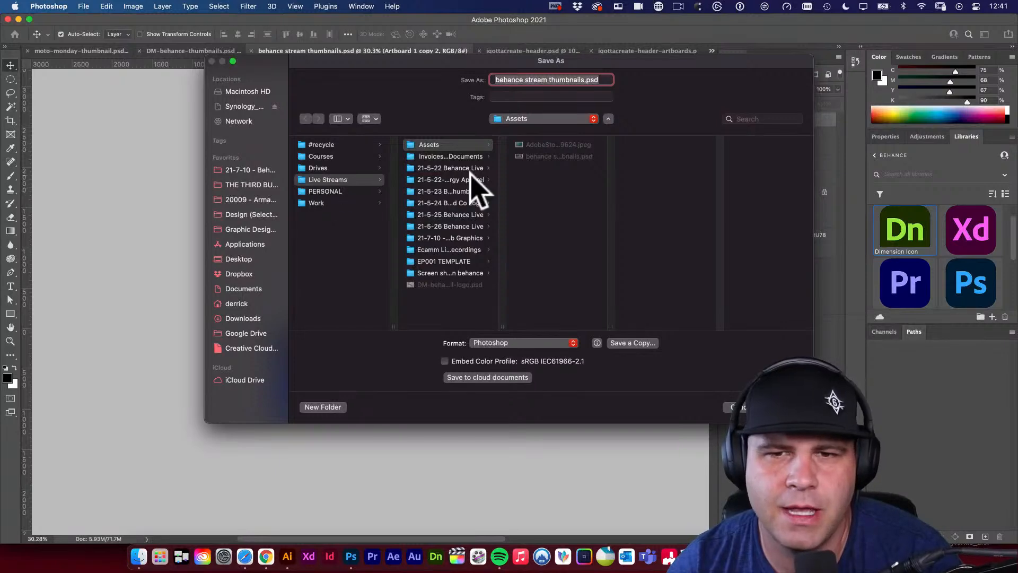
left_click(323, 406)
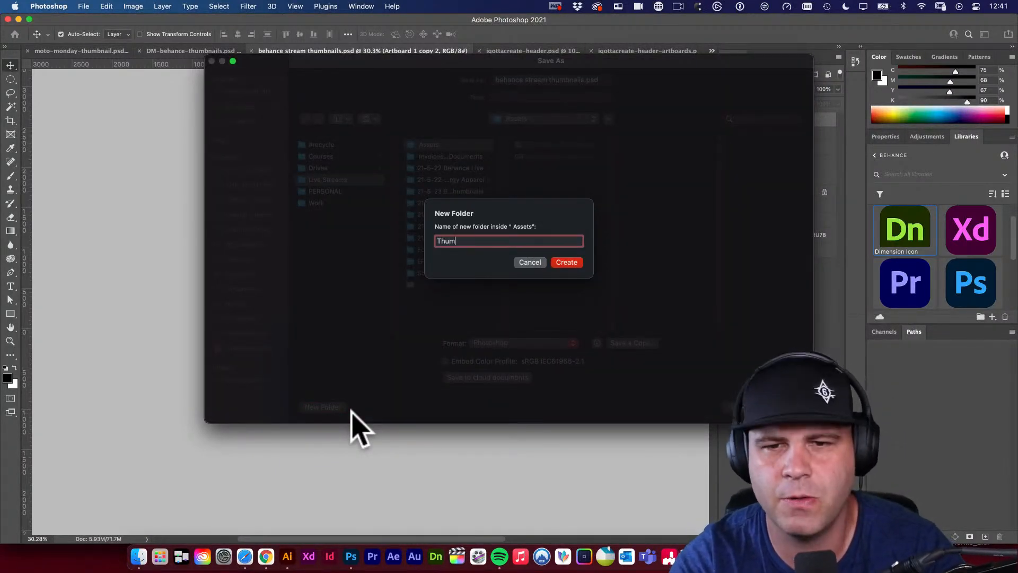
key("Escape")
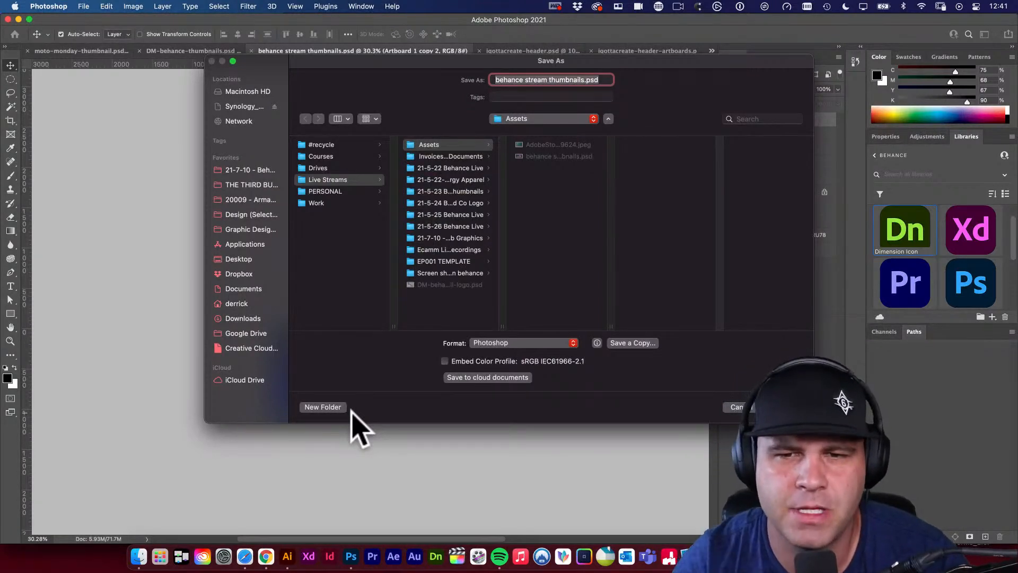
left_click(435, 238)
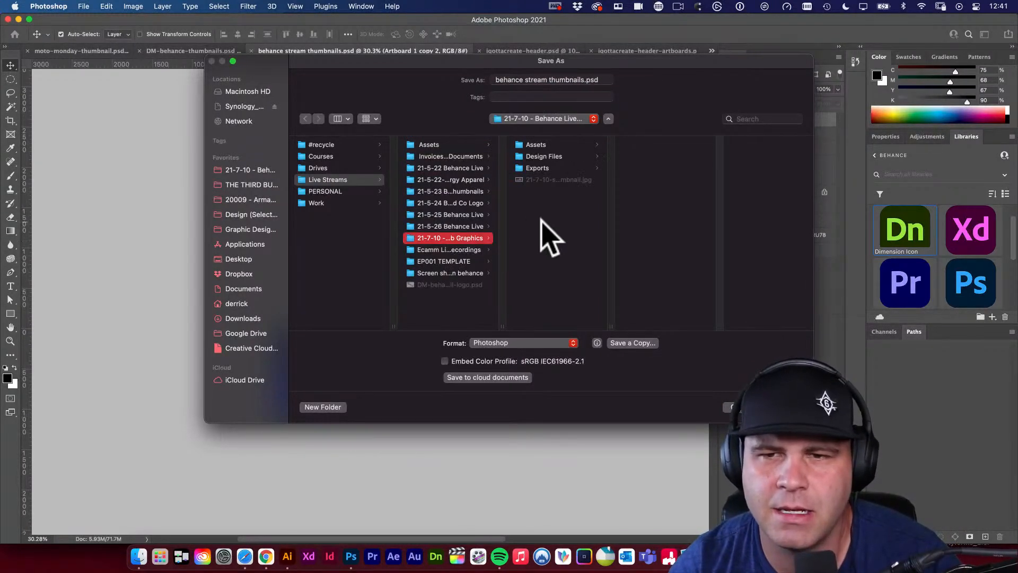
left_click(557, 181)
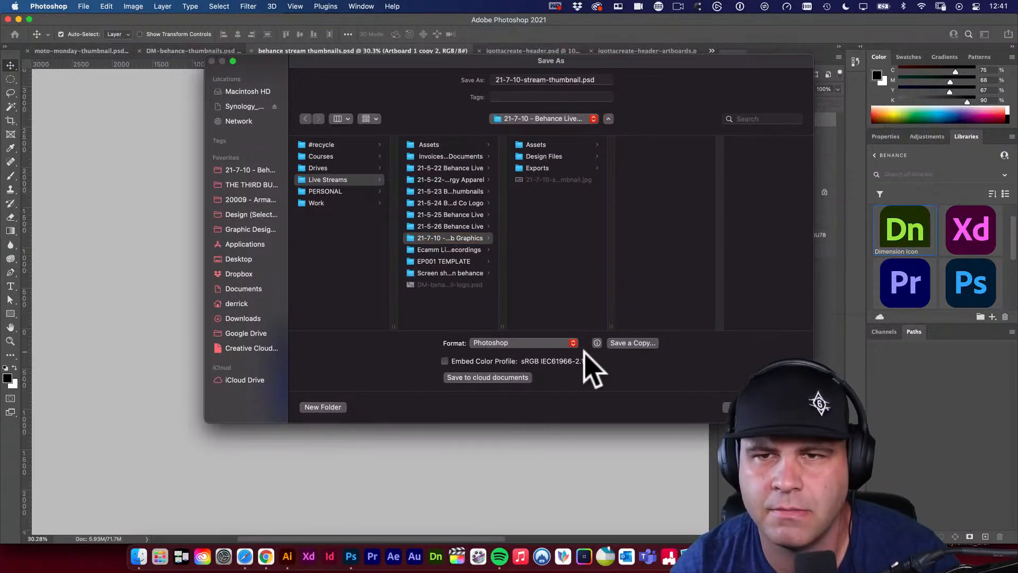
key("Return")
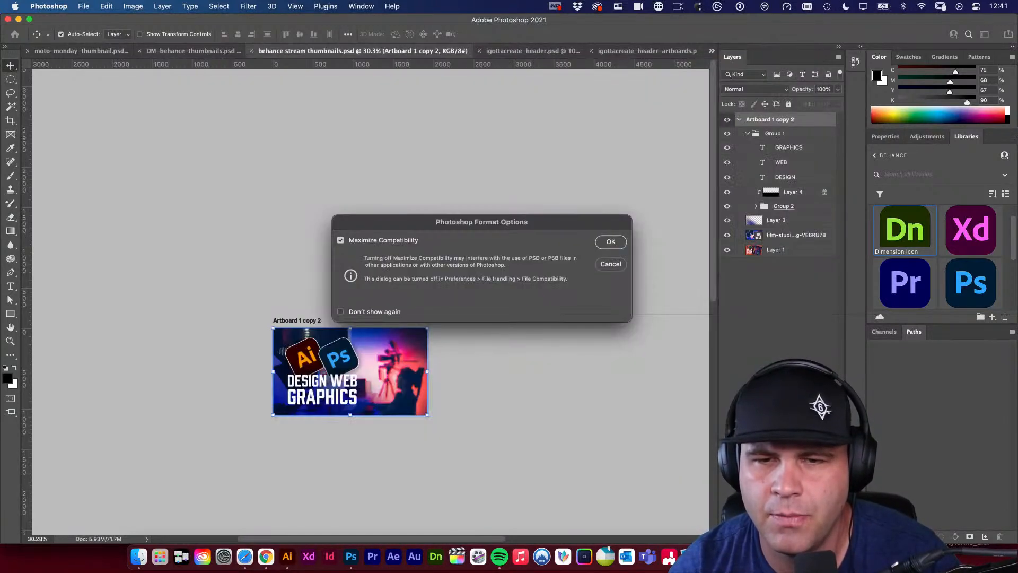
left_click(612, 243)
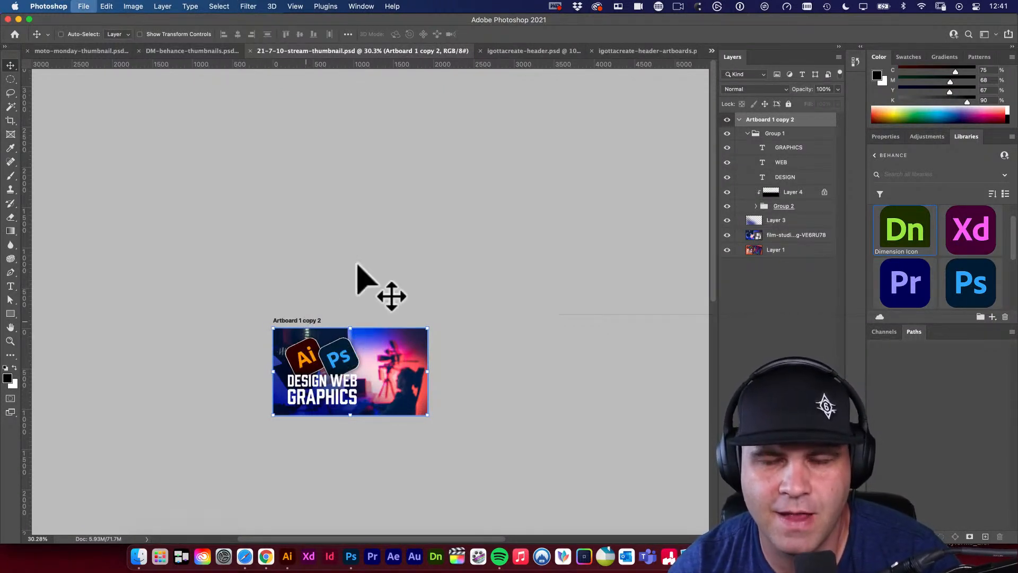
Save another version as coaster-stream-thumbnail.psd in the Assets folder of Live Streams on the Synology_NAS drive, with Maximize Compatibility on
key("super+shift+s")
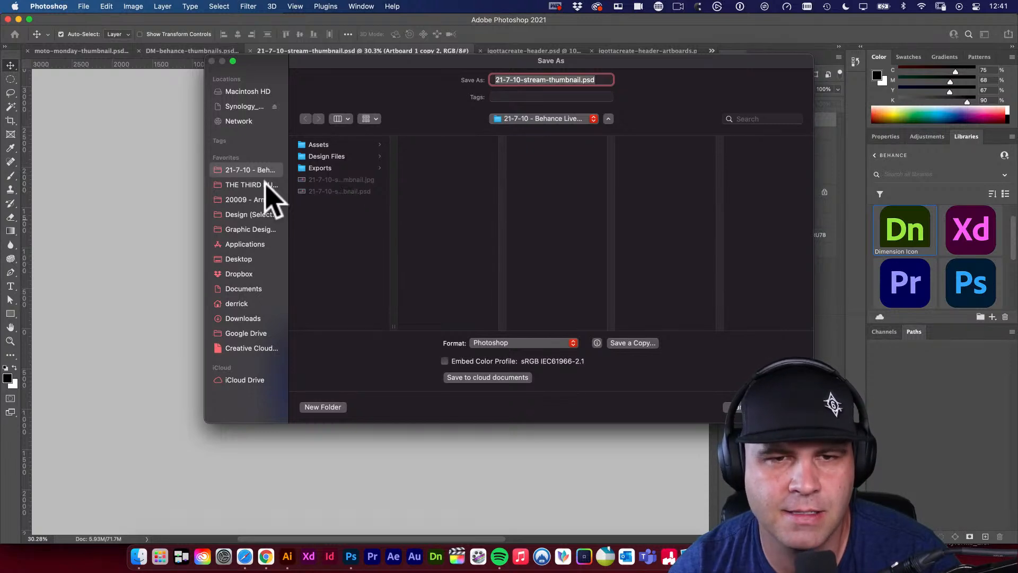
left_click(240, 106)
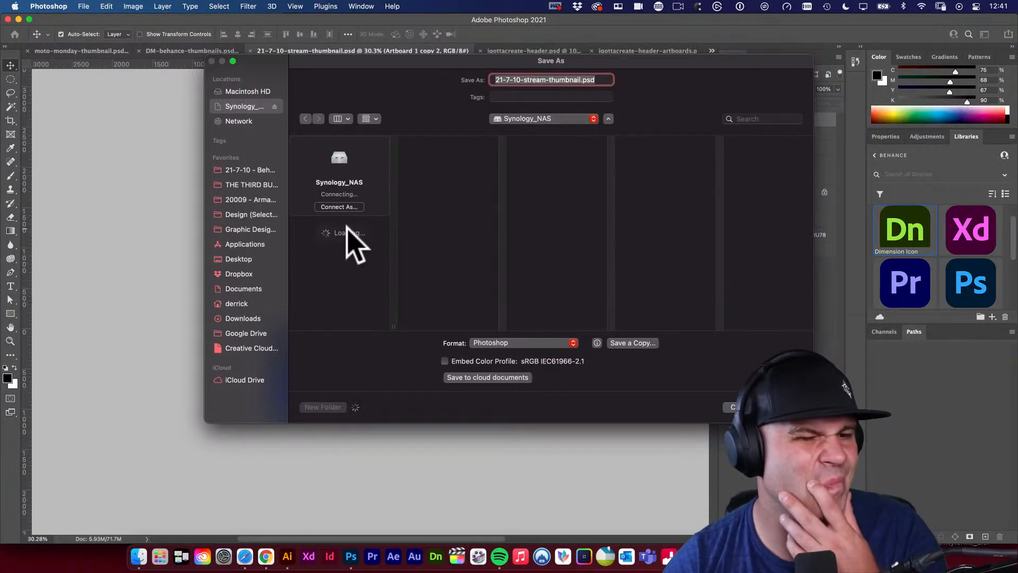
left_click(343, 226)
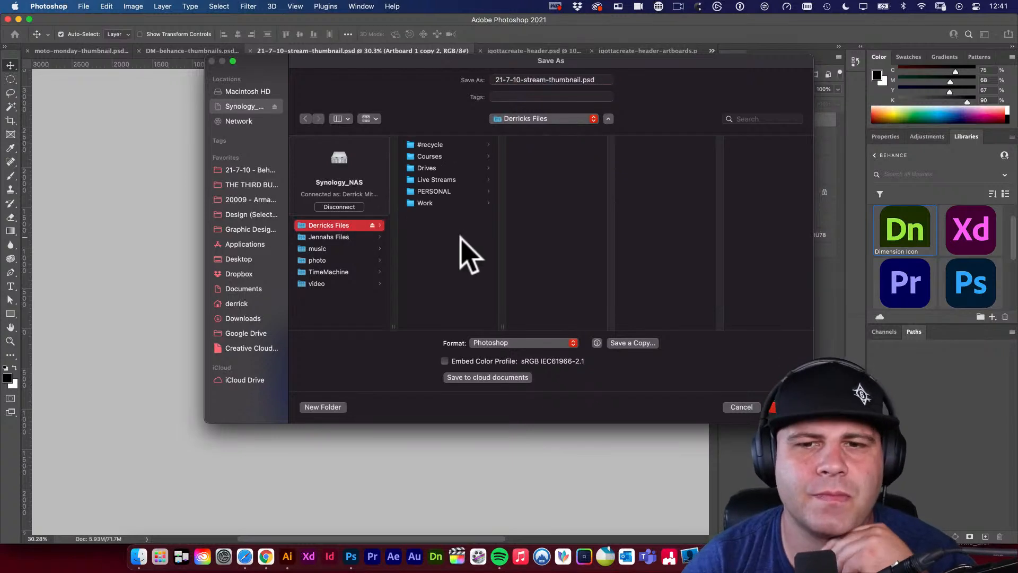
left_click(451, 180)
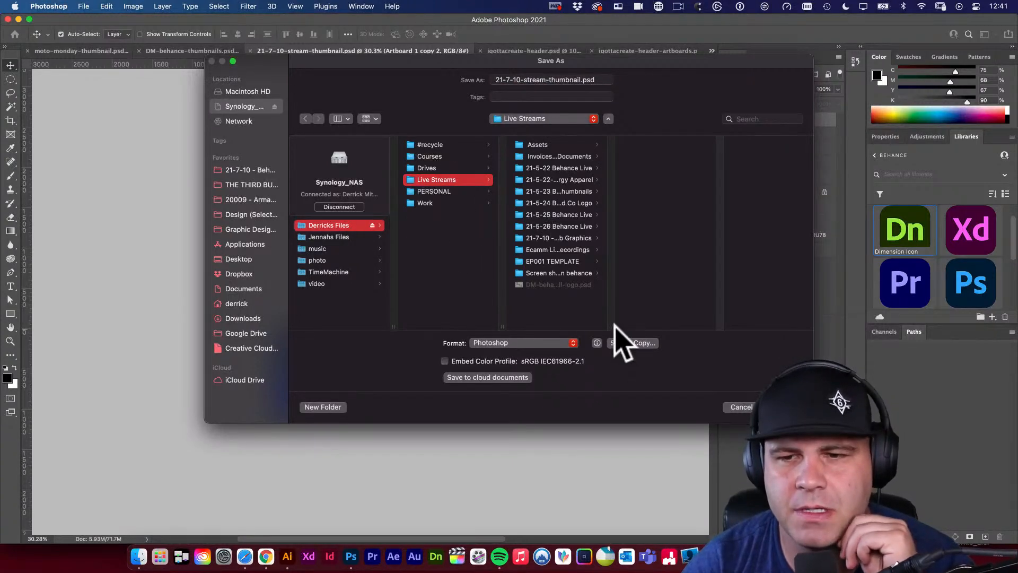
left_click_drag(611, 326, 685, 325)
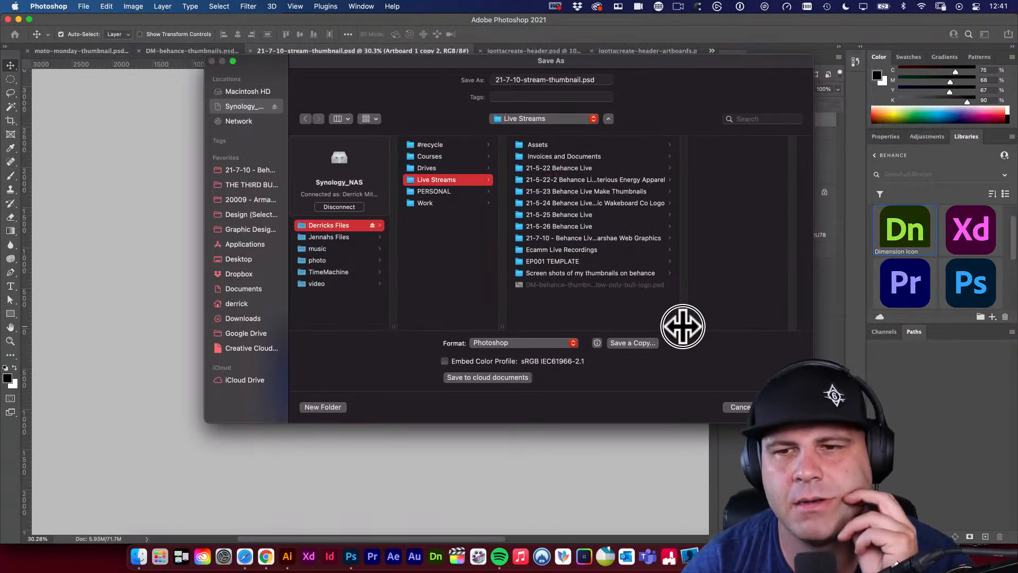
left_click(647, 202)
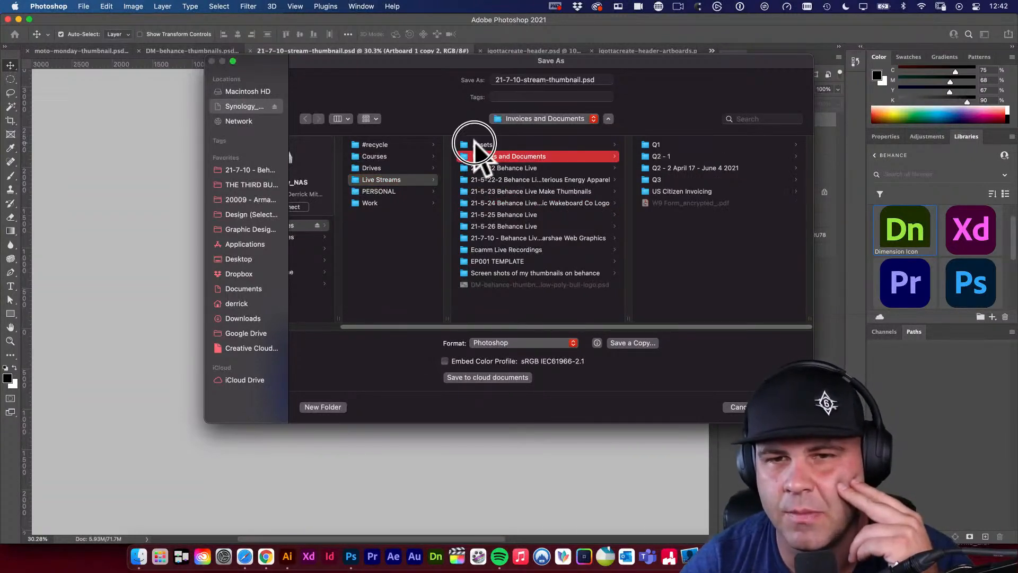
left_click(478, 144)
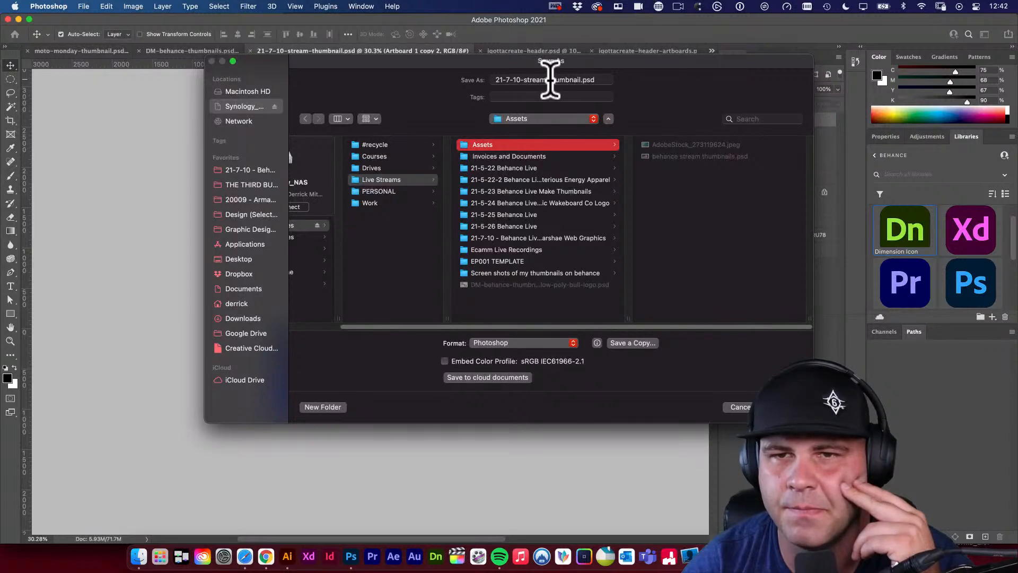
left_click_drag(519, 80, 461, 74)
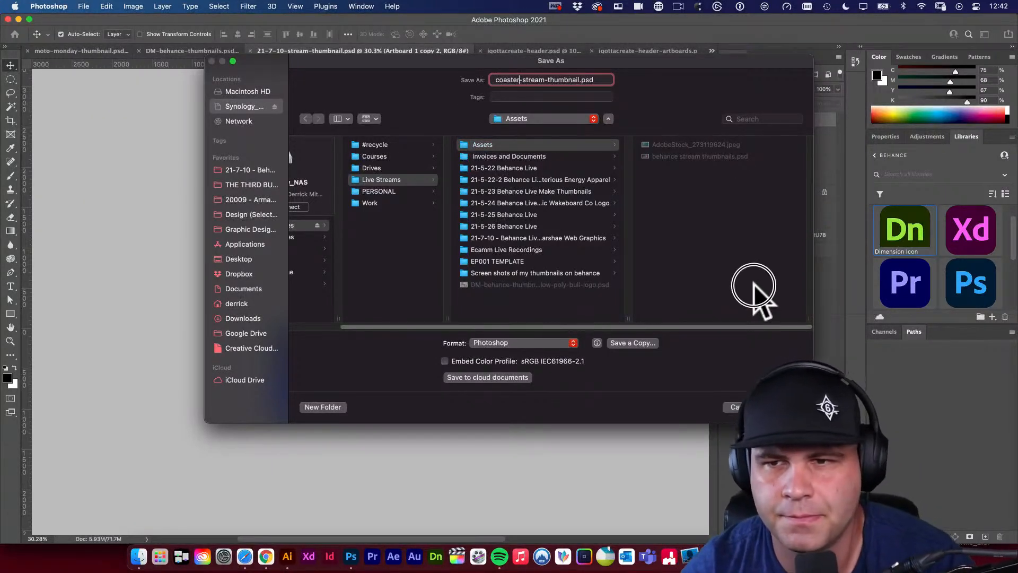
key("Tab")
key("Return")
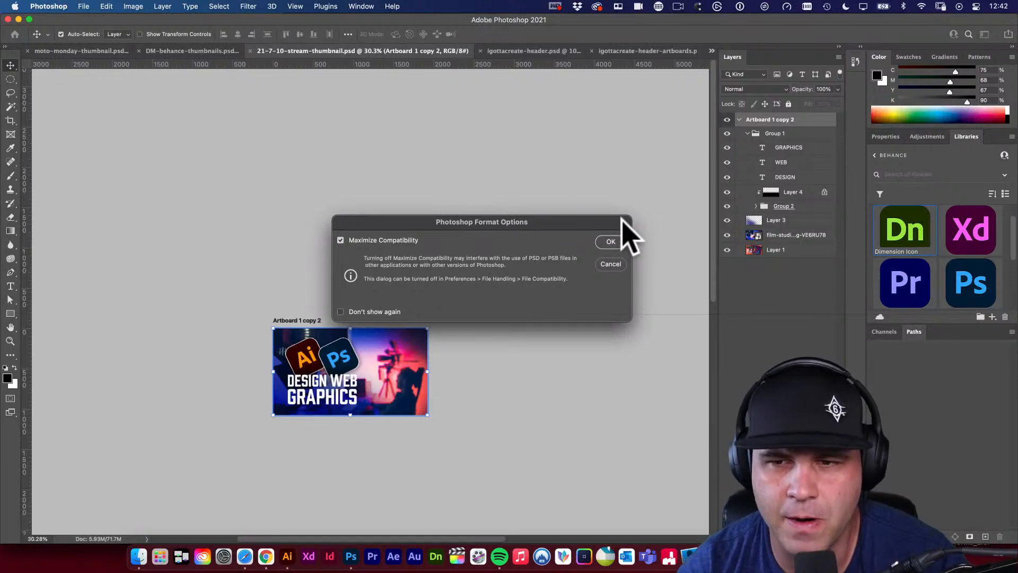
left_click(607, 243)
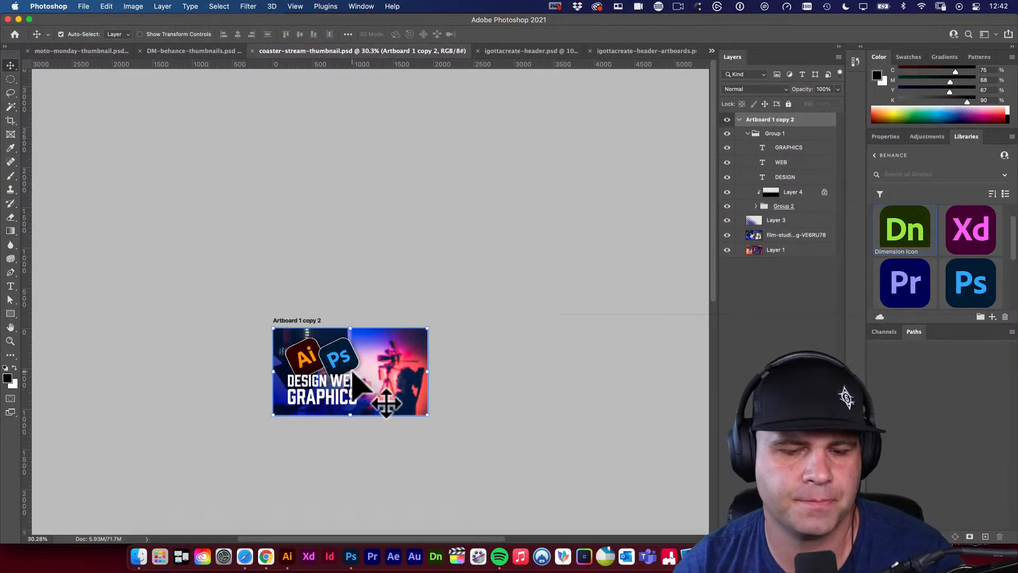
Change the title text GRAPHICS to COASTERS and WEB to DRINK, leaving the Move tool active
double_click(325, 395)
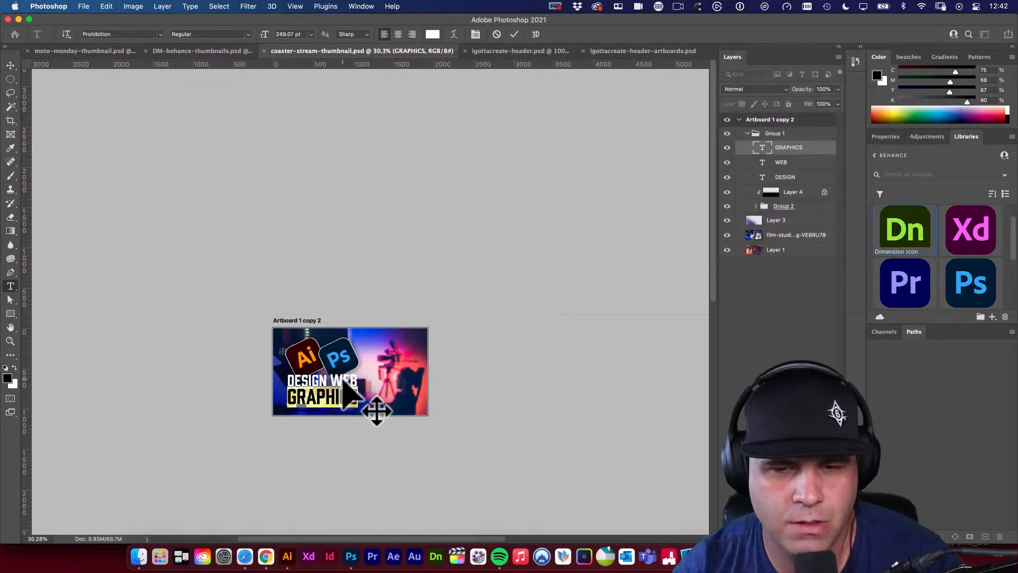
left_click(324, 393)
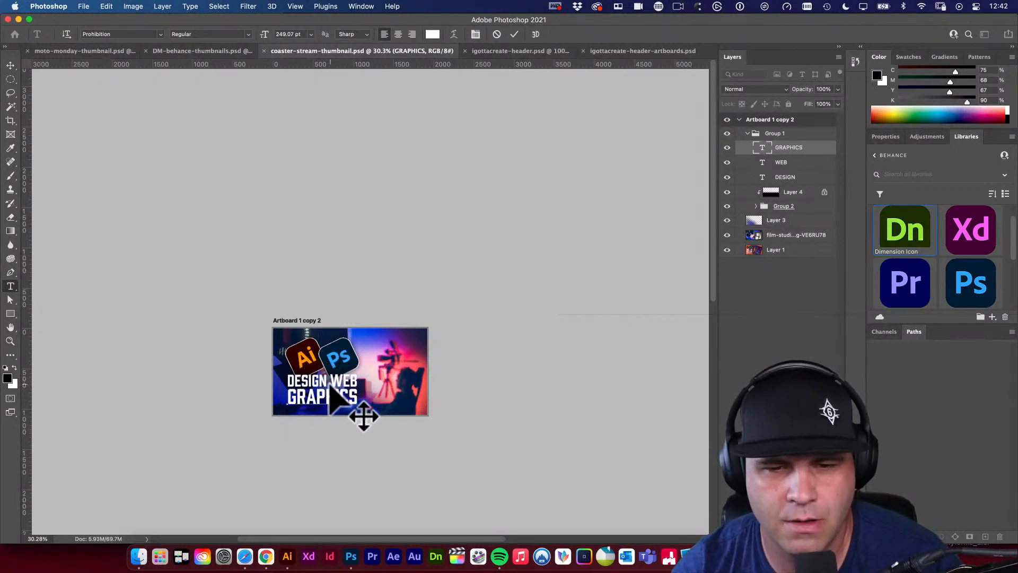
key("super+a")
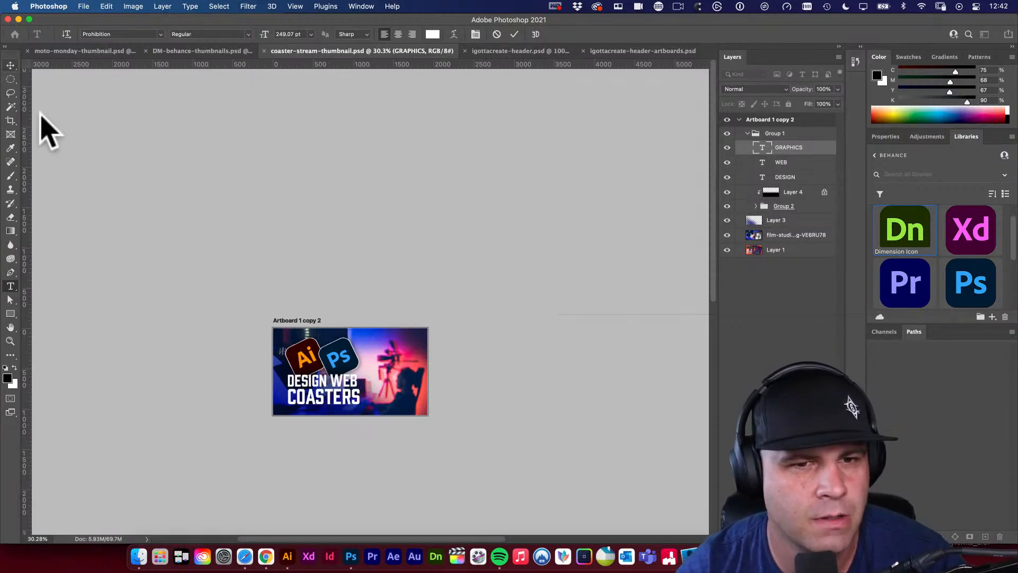
key("Escape")
key("v")
double_click(344, 381)
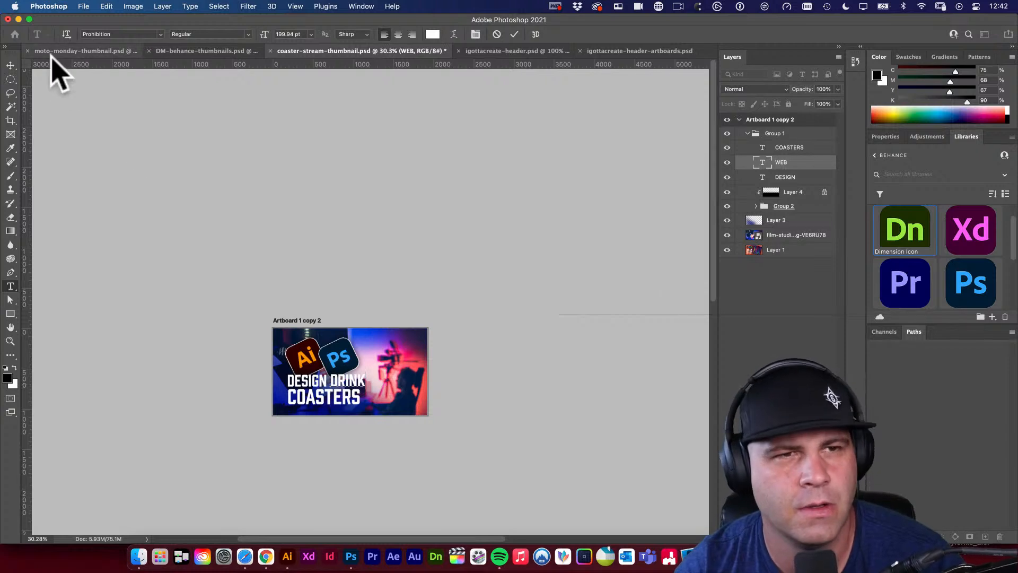
left_click(11, 64)
Delete the thumbnail's background layers: Layer 3, the film-studio photo and Layer 1
left_click(276, 324)
left_click(373, 345)
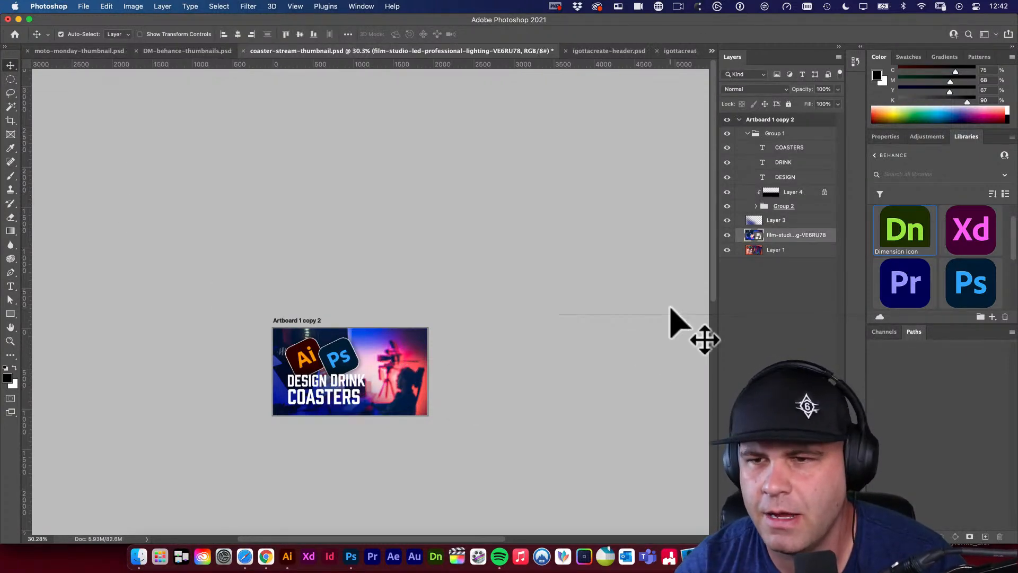
left_click(778, 223)
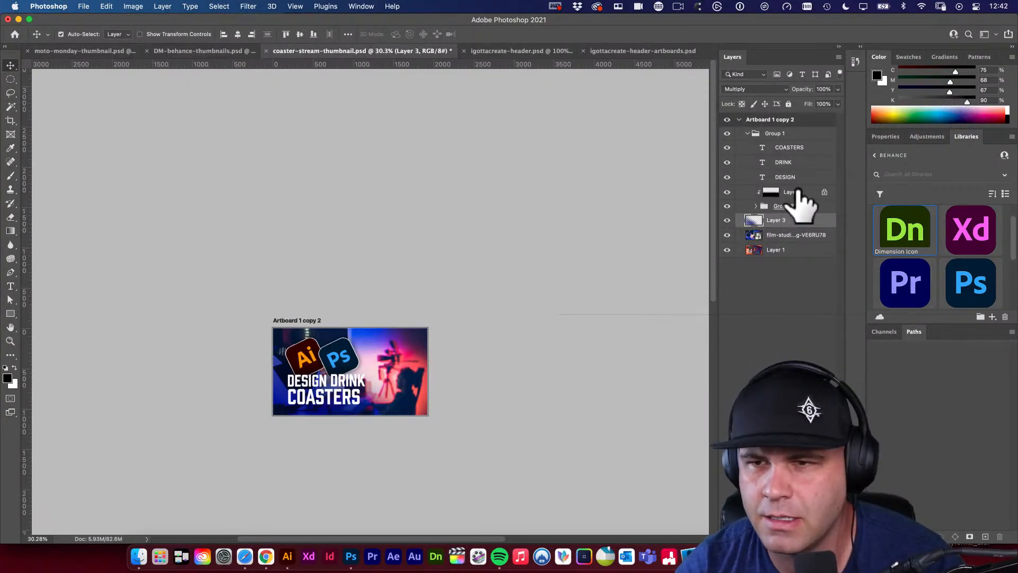
left_click(807, 250, "shift")
key("Delete")
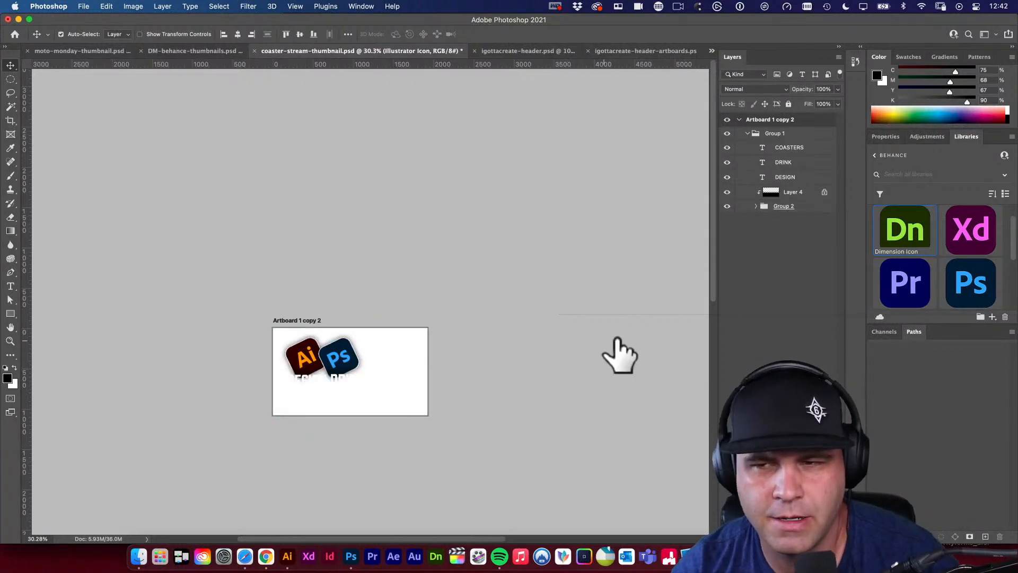
Add a new layer beneath Group 2, fill it with black as the background and deselect it
left_click(795, 206)
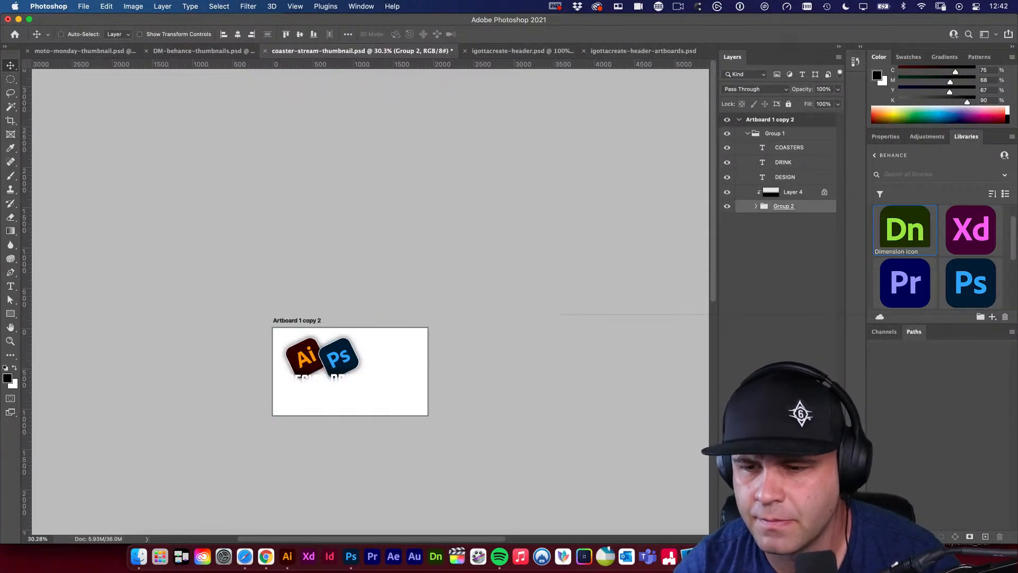
left_click(813, 536, "super")
key("alt+BackSpace")
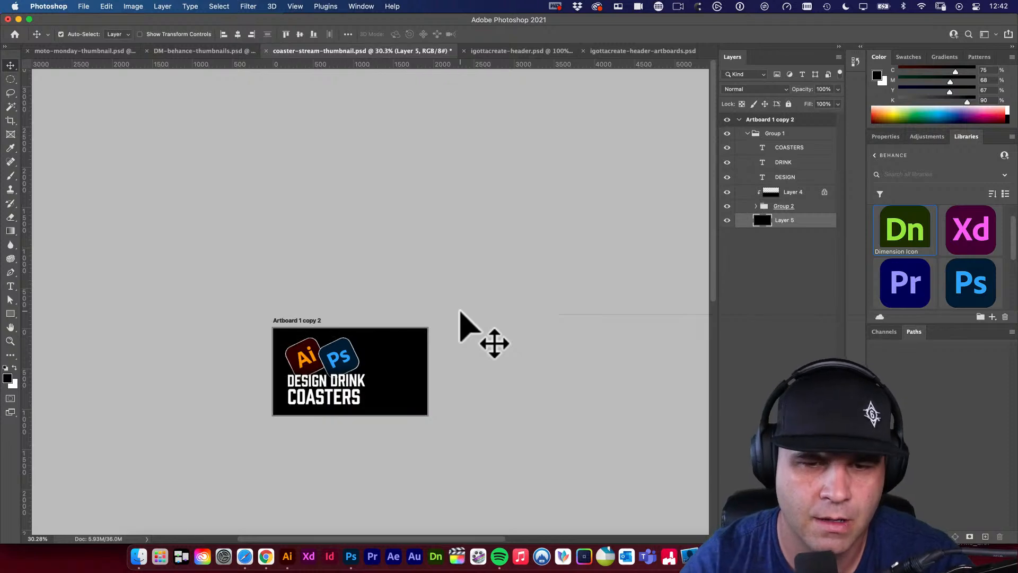
left_click(549, 398)
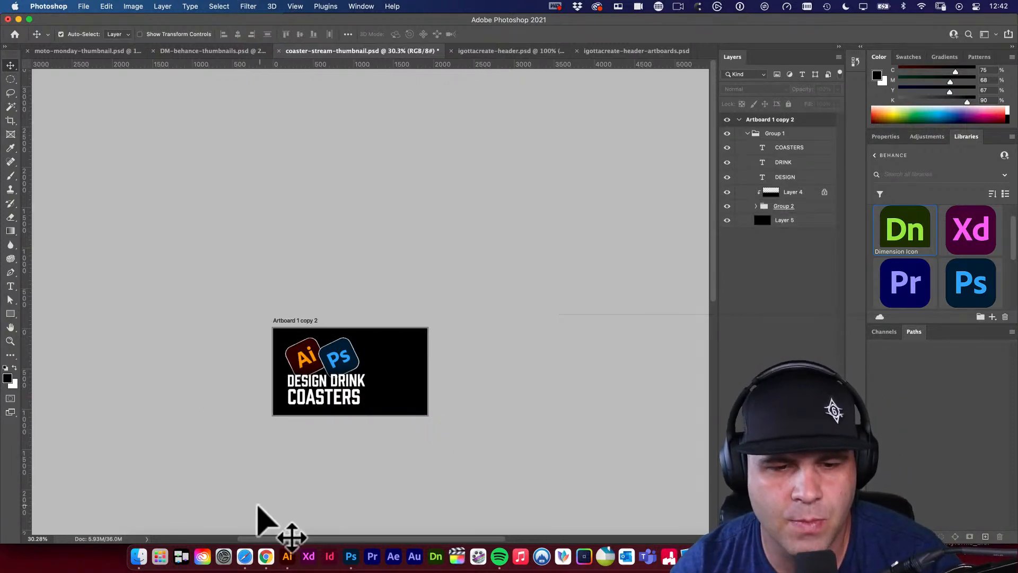
Switch to Finder, close the Adobe Dimension info window and open third-bull-circle-coaster-comps.ai from the Coasters folder of THE THIRD BULL & CO
left_click(138, 557)
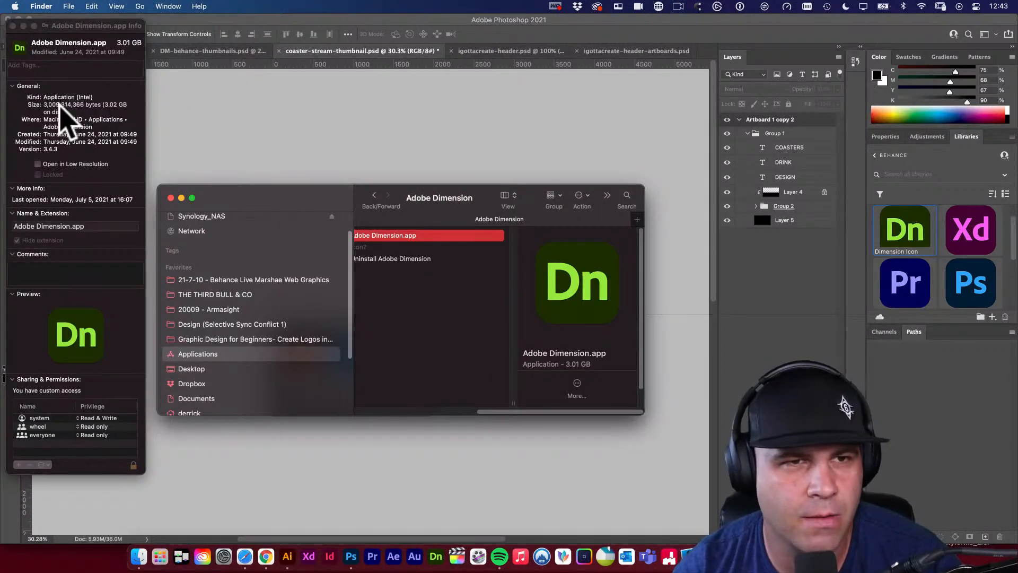
left_click(14, 26)
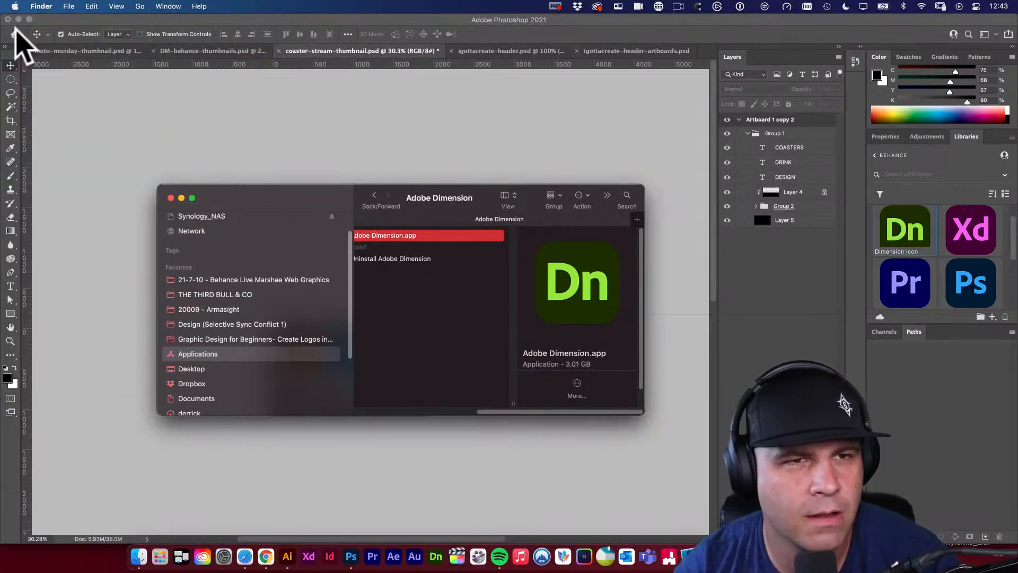
left_click(236, 294)
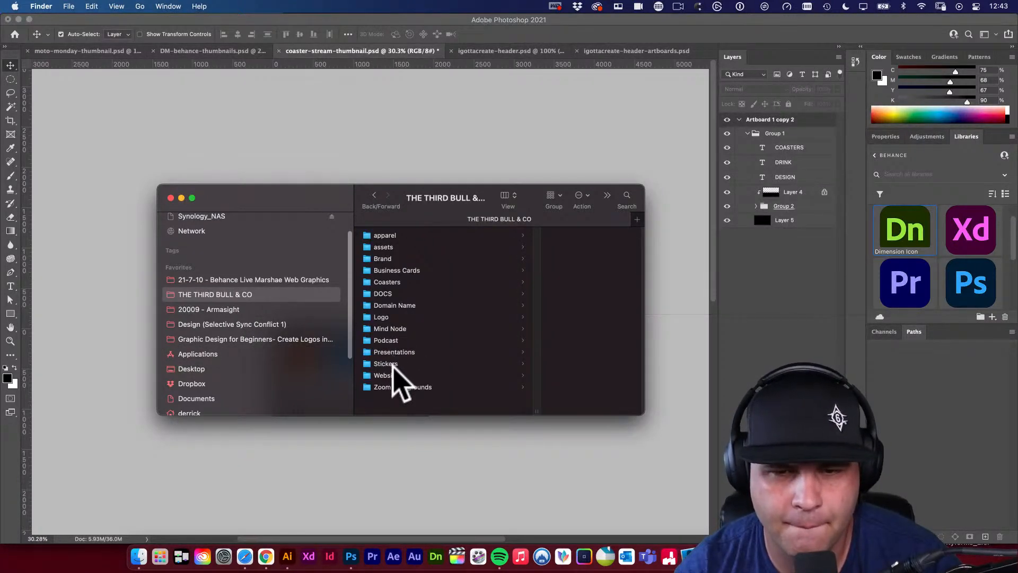
left_click(402, 283)
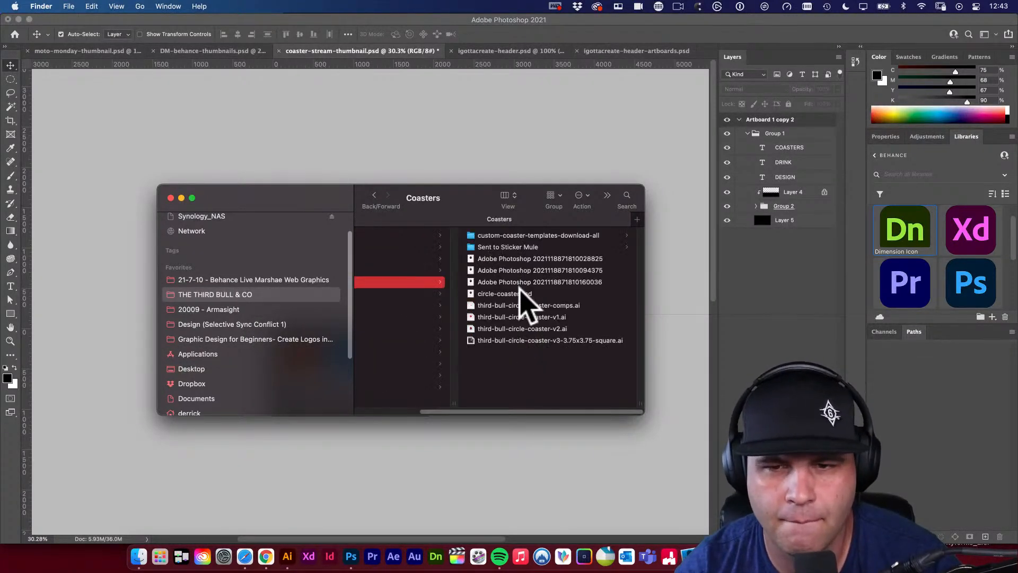
left_click(541, 306)
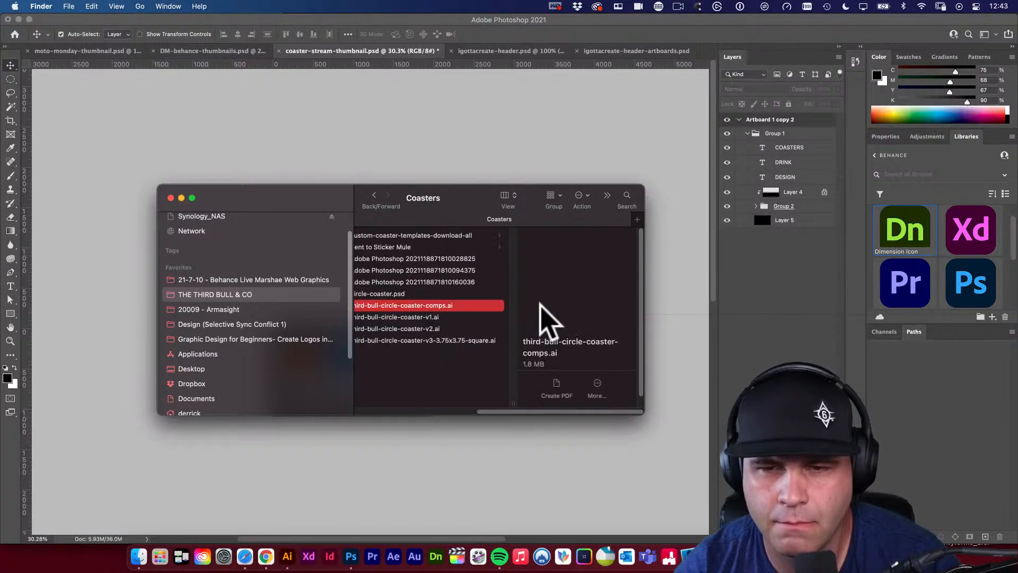
double_click(484, 307)
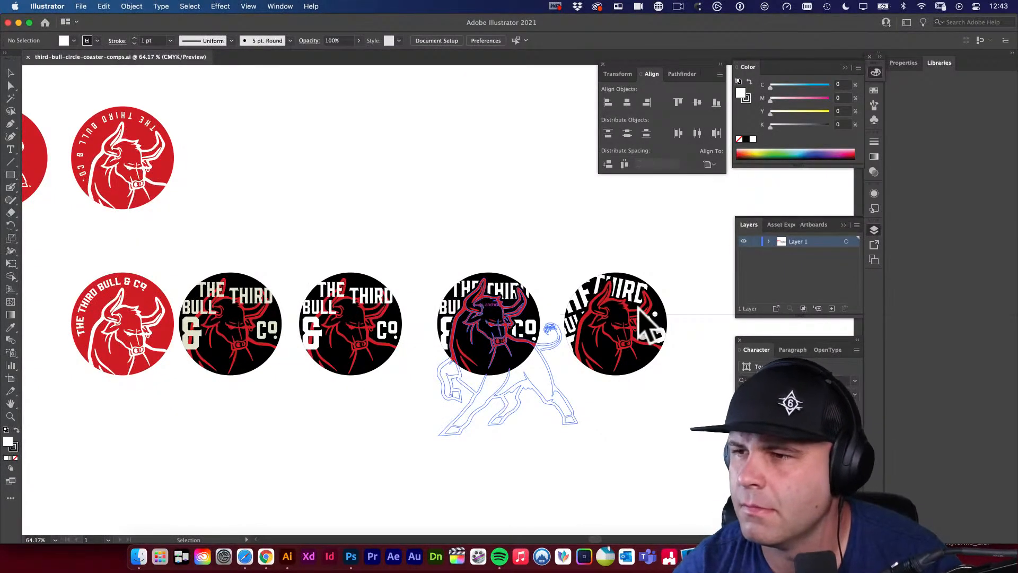
Switch to Finder and open both third-bull-circle-coaster PSD files, v1 and v2, from the Sent to Sticker Mule folder
left_click_drag(374, 215, 391, 228)
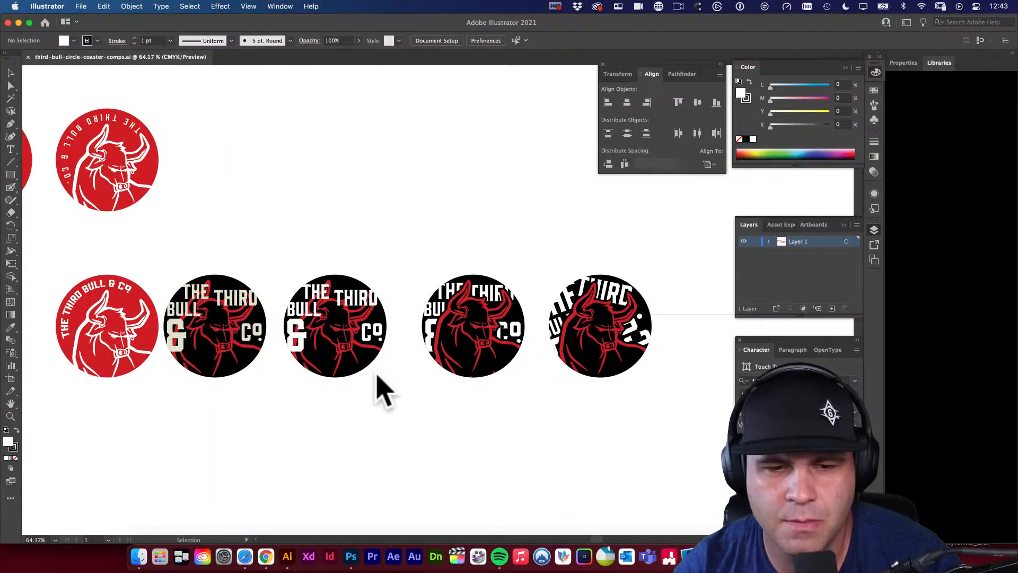
left_click(138, 556)
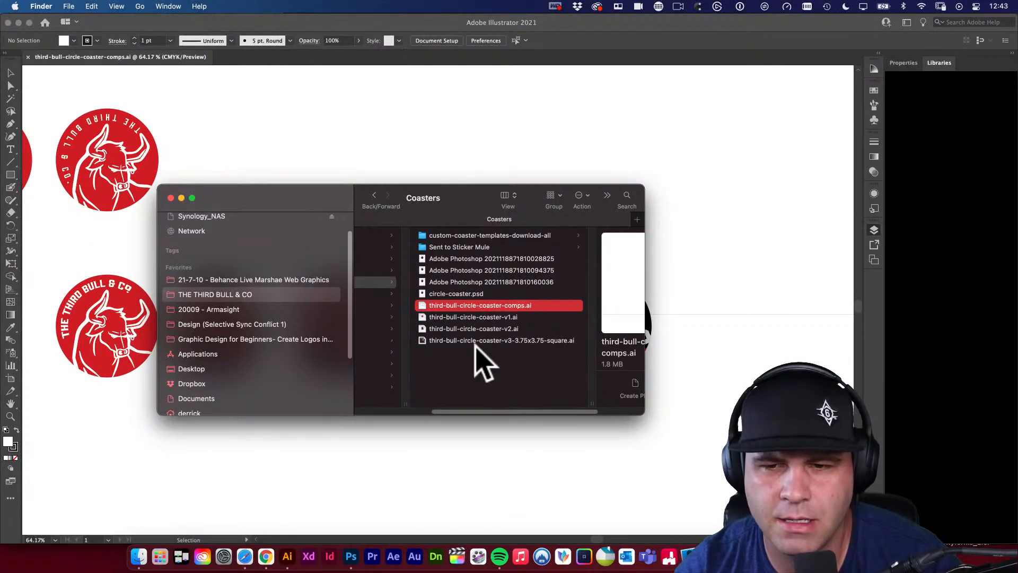
left_click(454, 247)
left_click_drag(529, 256, 545, 234)
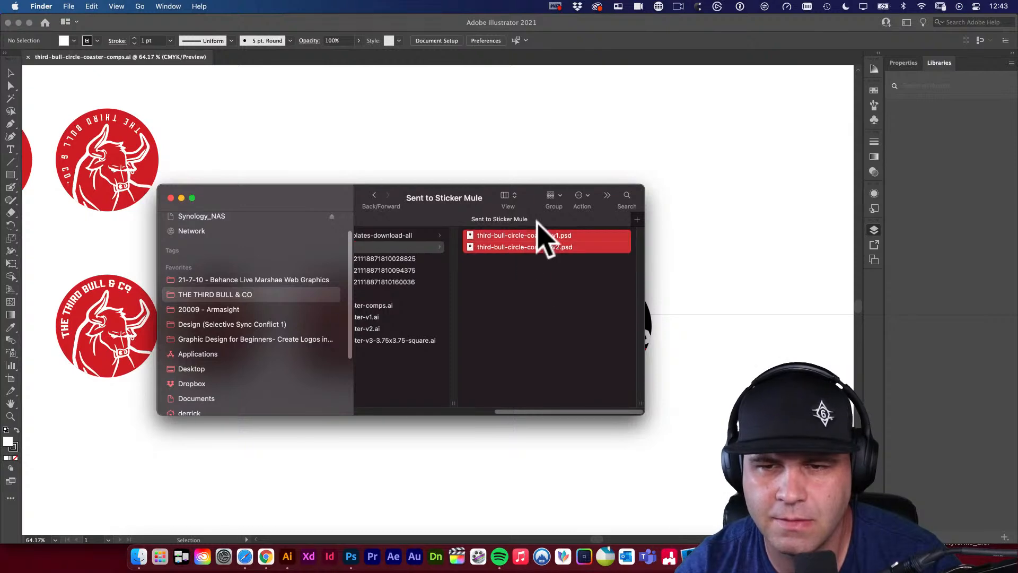
key("super+o")
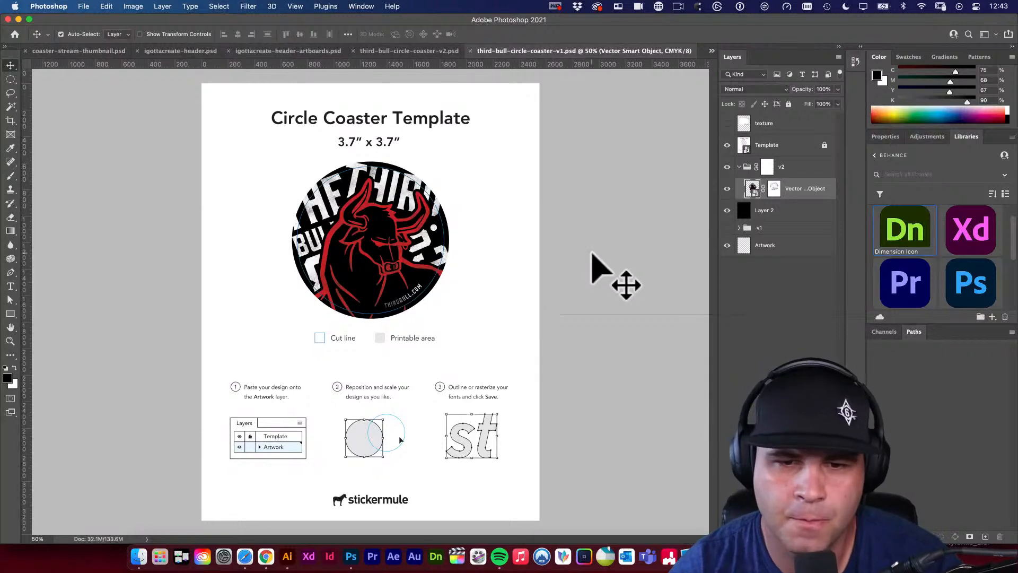
Deselect the layers and take a region screenshot of the Circle Coaster Template heading and v1 coaster artwork
left_click(540, 222)
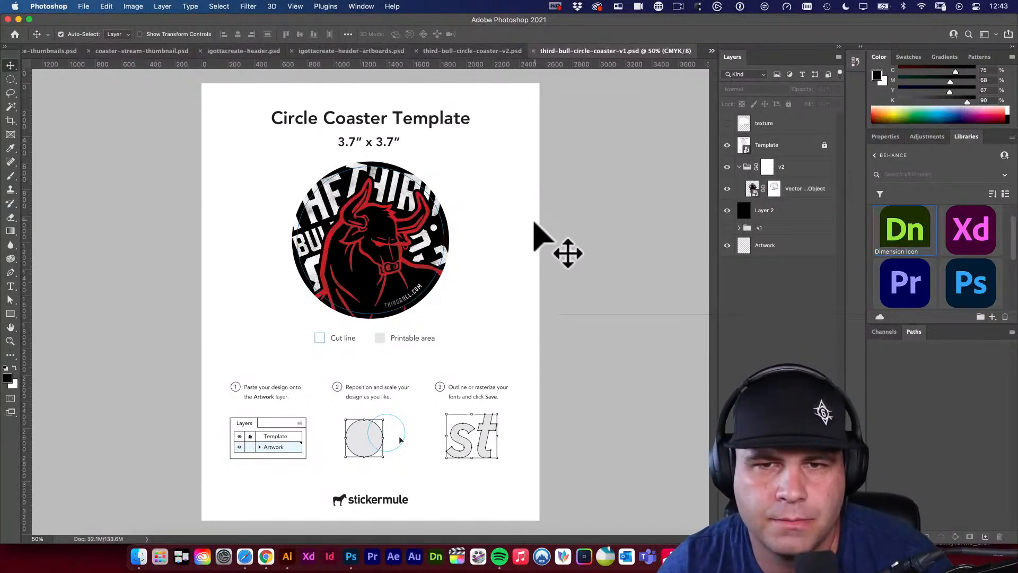
left_click(552, 221)
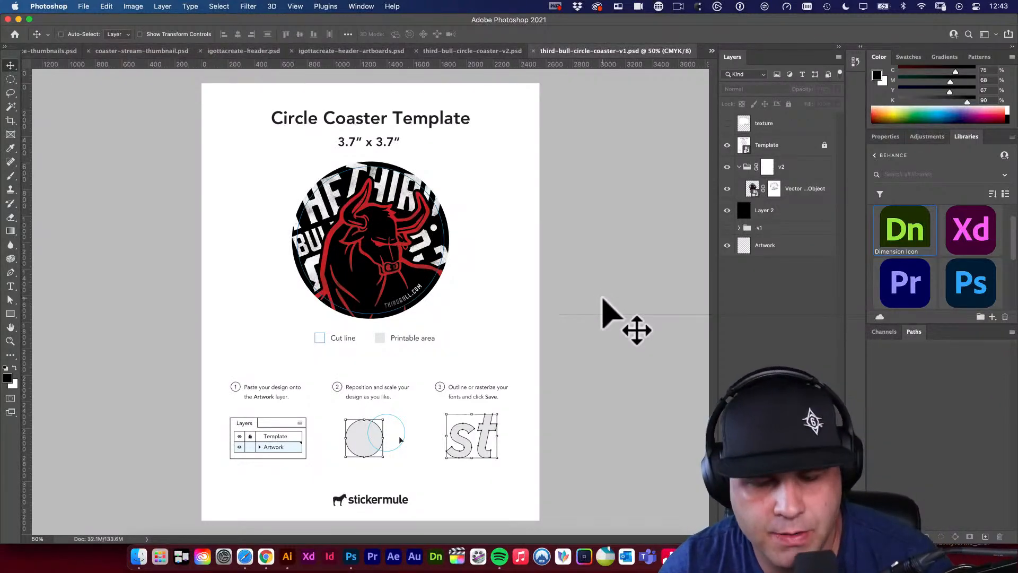
key("super+shift+4")
left_click_drag(413, 216, 508, 358)
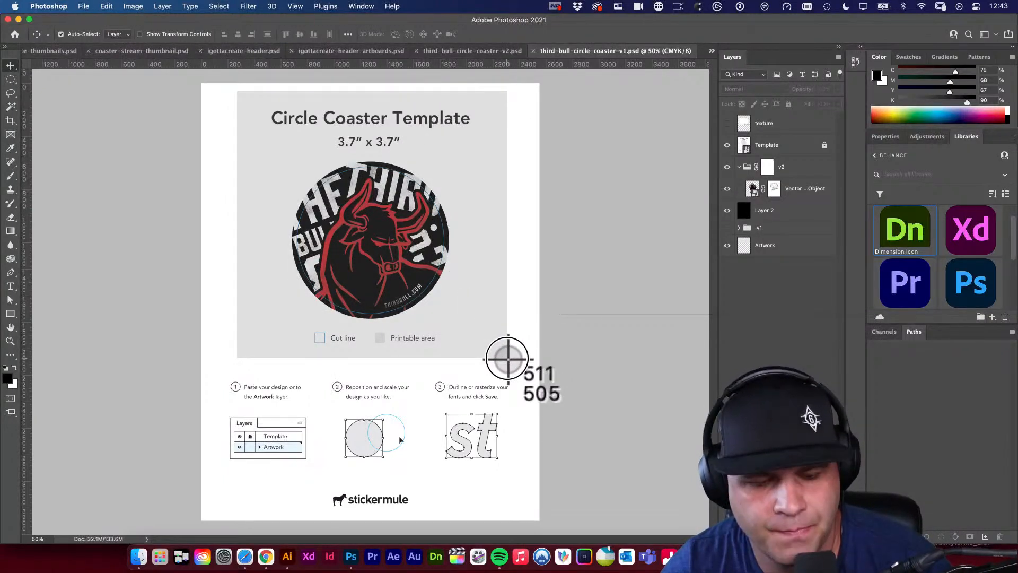
left_click_drag(508, 359, 508, 359)
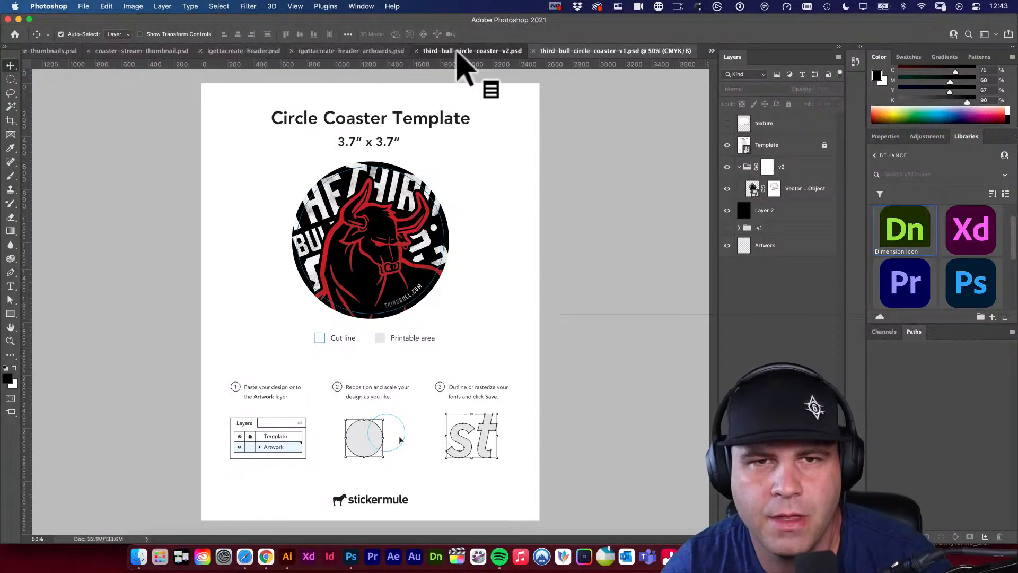
Close igottacreate-header.psd without saving and bring up coaster-stream-thumbnail.psd
left_click(459, 52)
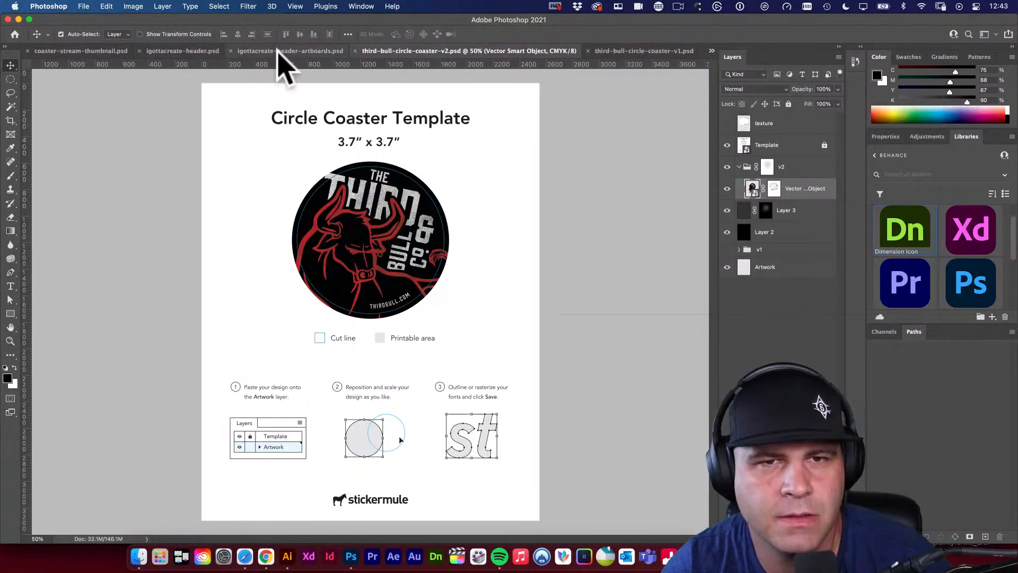
left_click(139, 52)
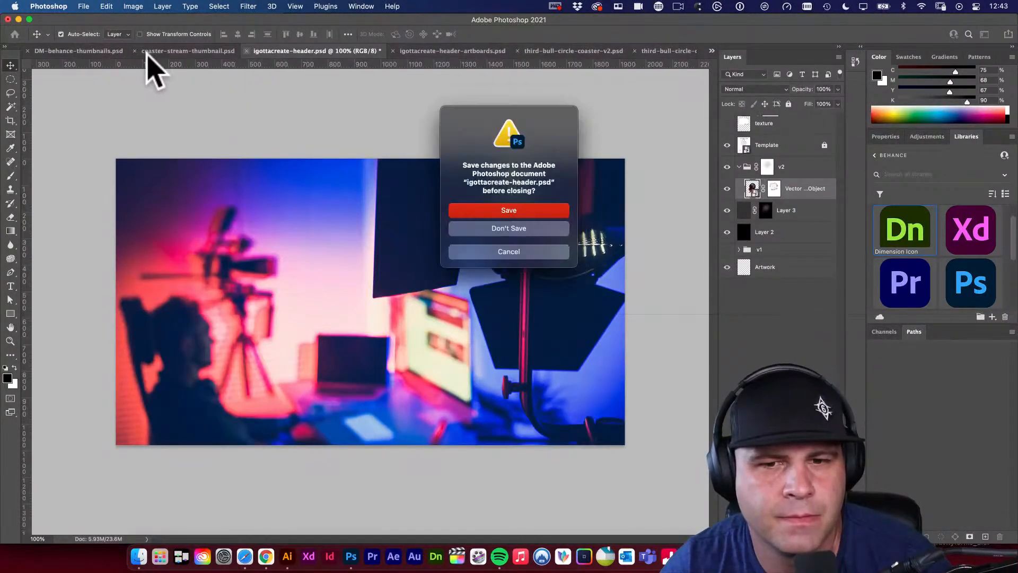
left_click(488, 228)
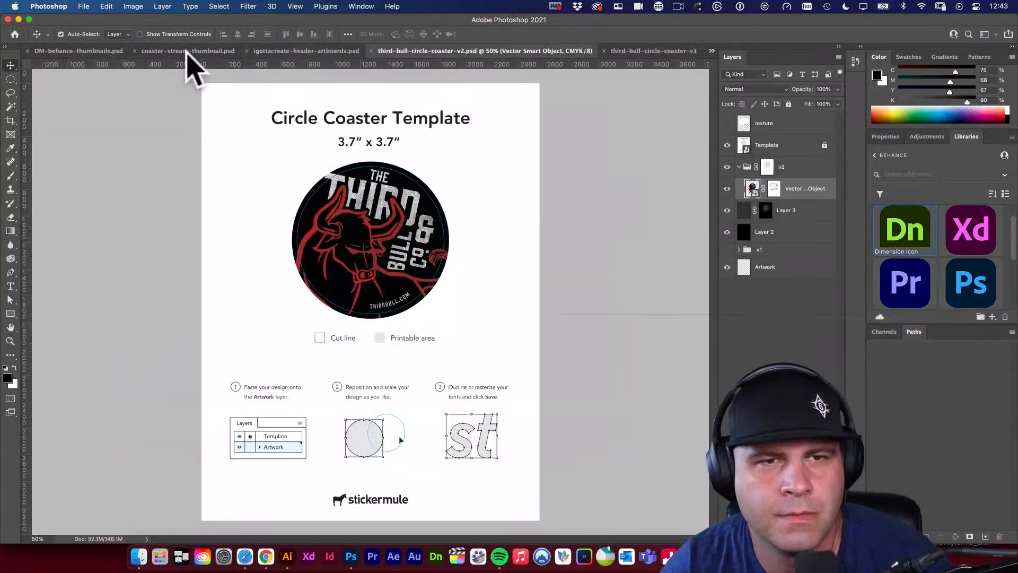
left_click(187, 52)
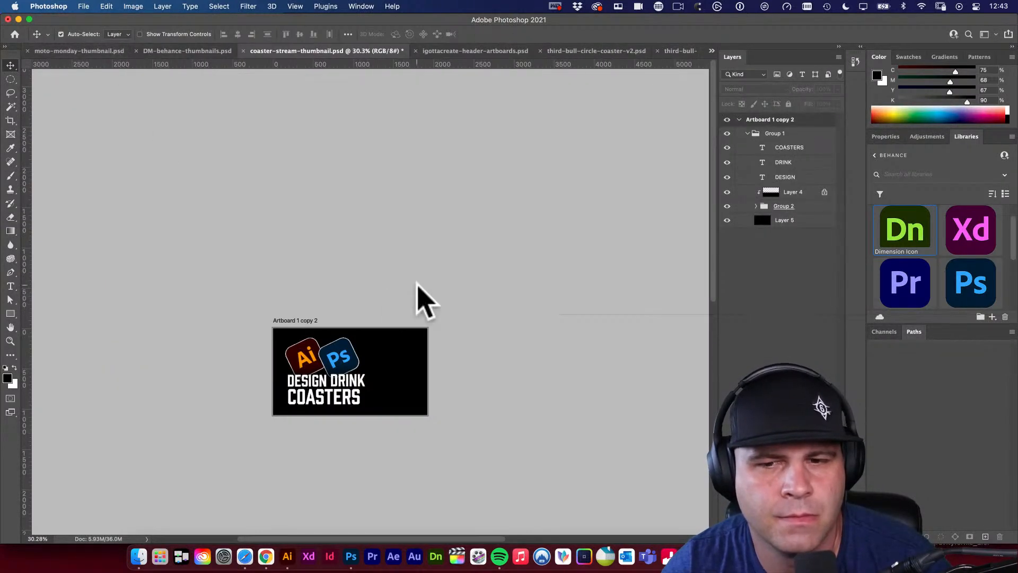
Paste the captured coaster image into the thumbnail, enlarge it to about 179% and rotate it about 32° clockwise
key("ctrl+v")
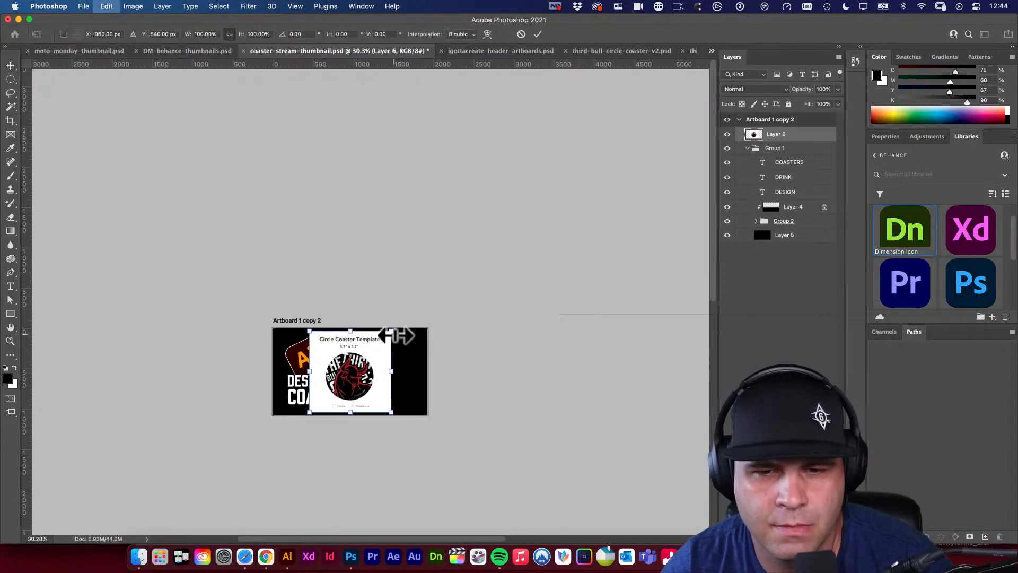
key("ctrl+t")
left_click_drag(399, 330, 464, 304)
left_click_drag(463, 397, 485, 357)
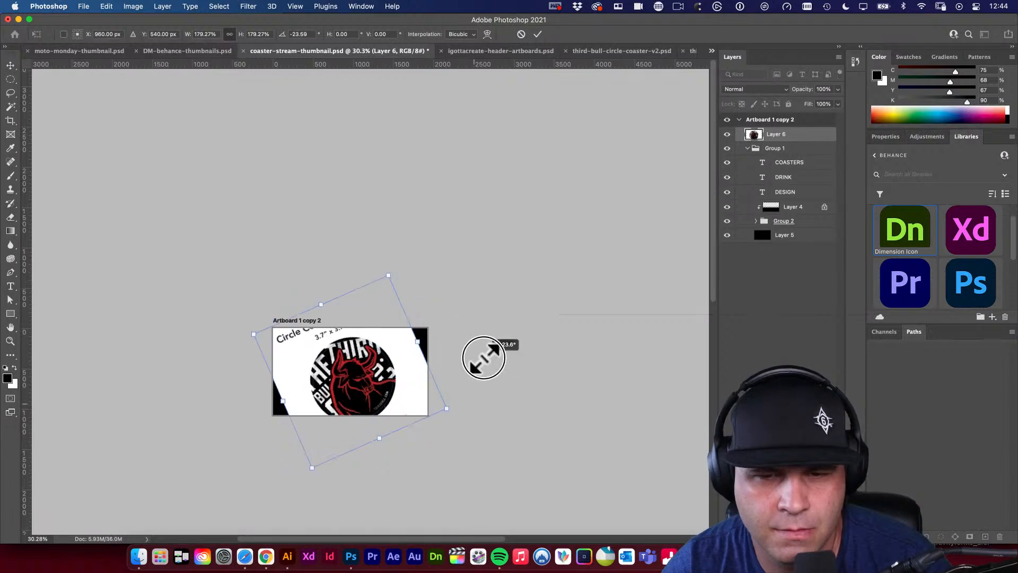
mouse_move(371, 393)
left_mouse_down()
mouse_move(385, 386)
mouse_move(346, 416)
mouse_move(387, 455)
mouse_move(366, 402)
left_mouse_up()
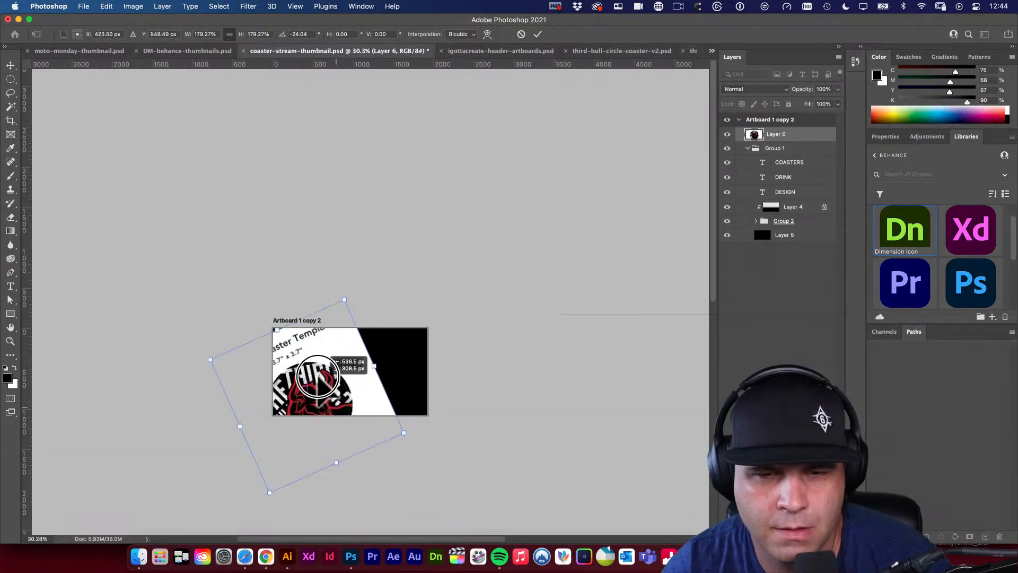
left_click_drag(527, 310, 490, 362)
left_click_drag(392, 360, 414, 351)
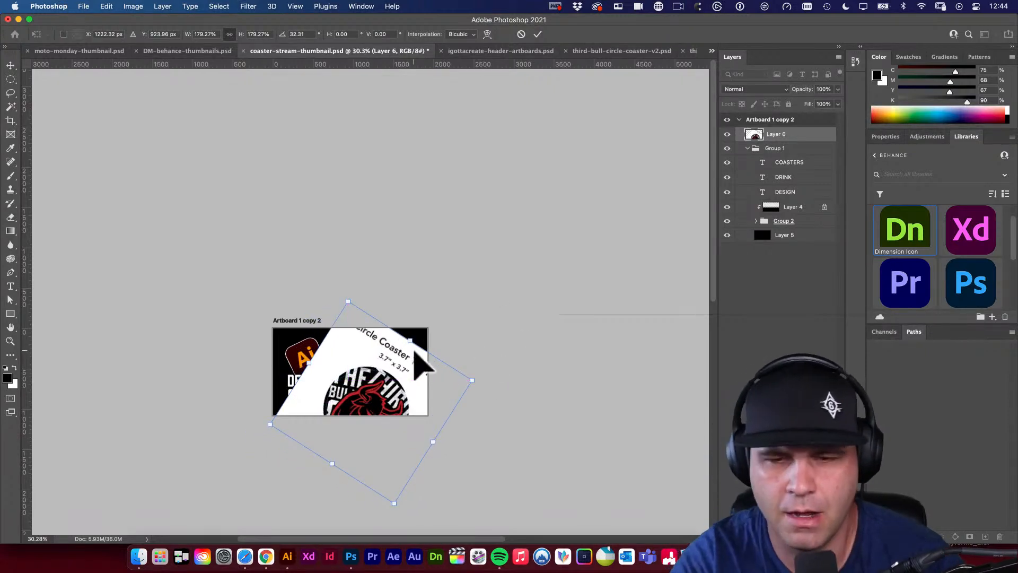
Try the pasted coaster layer beneath Group 2, shifted toward the artboard's right side, and delete it
key("Return")
key("super+bracketleft")
key("super+bracketleft")
key("super+bracketleft")
key("super+bracketleft")
key("super+bracketleft")
key("super+bracketleft")
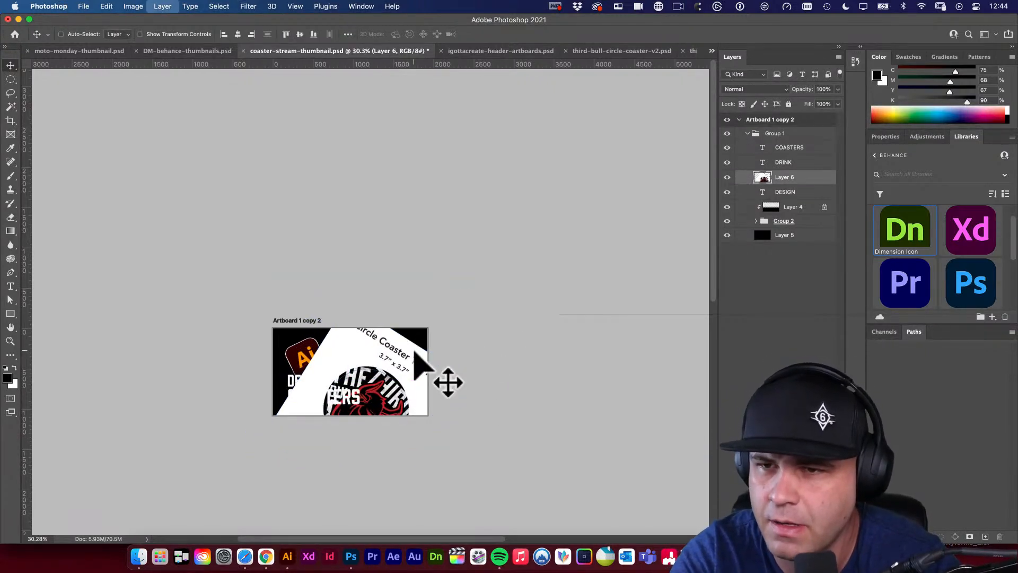
key("super+bracketleft")
key("super+bracketright")
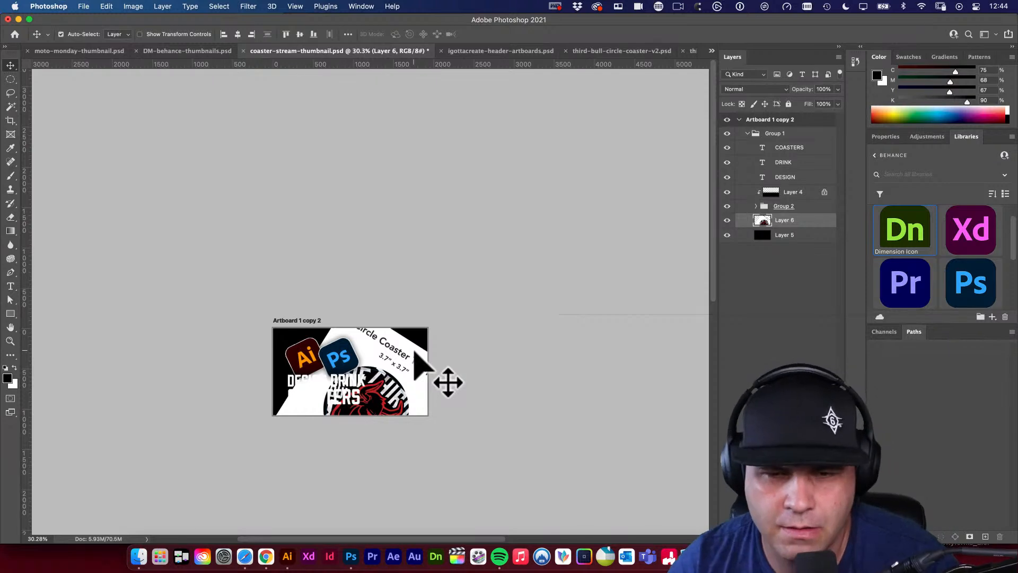
left_click_drag(395, 376, 418, 357)
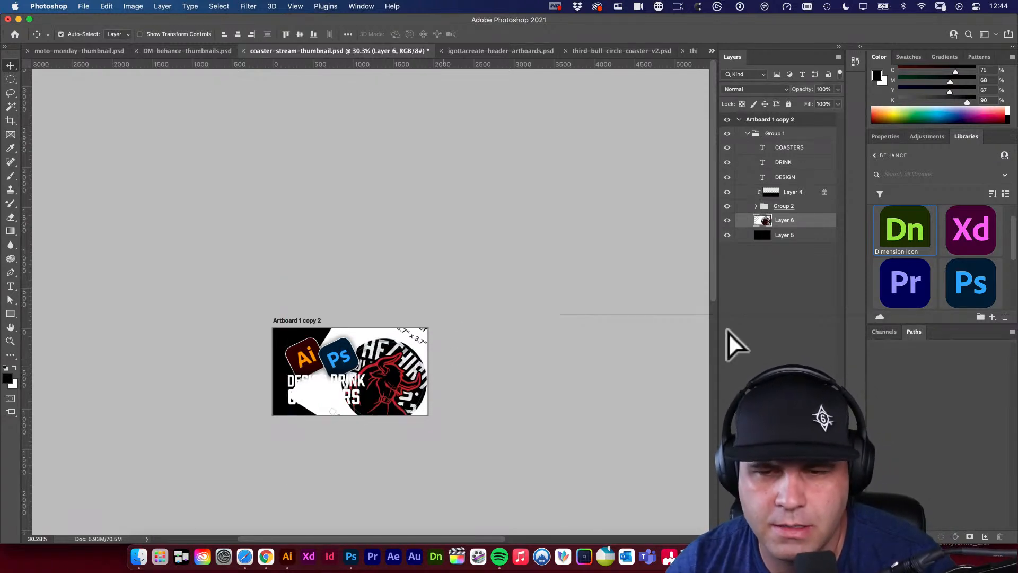
key("BackSpace")
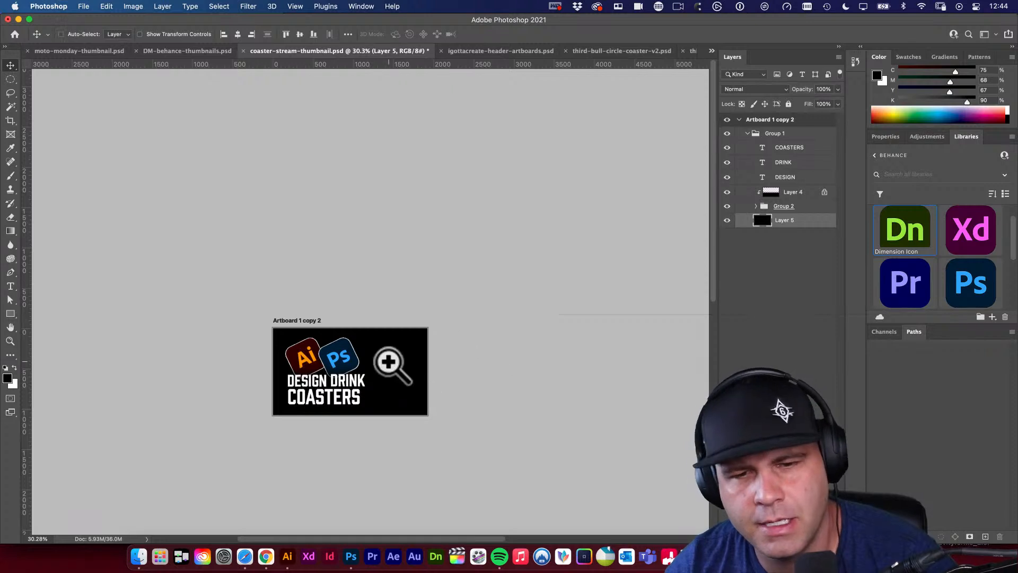
Look through the Third Bull & Co. library for usable logo graphics
left_click_drag(389, 362, 446, 336)
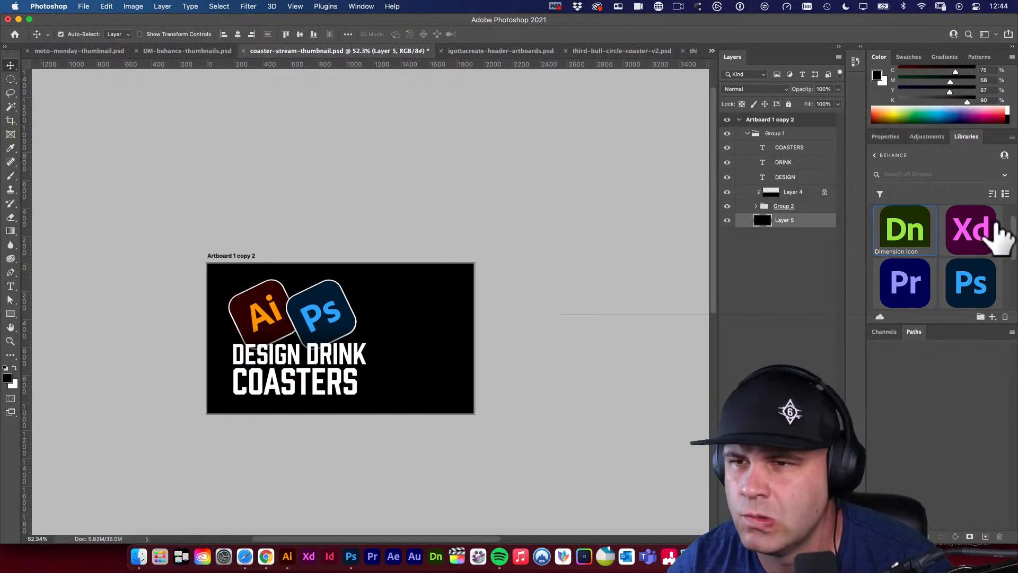
left_click(875, 156)
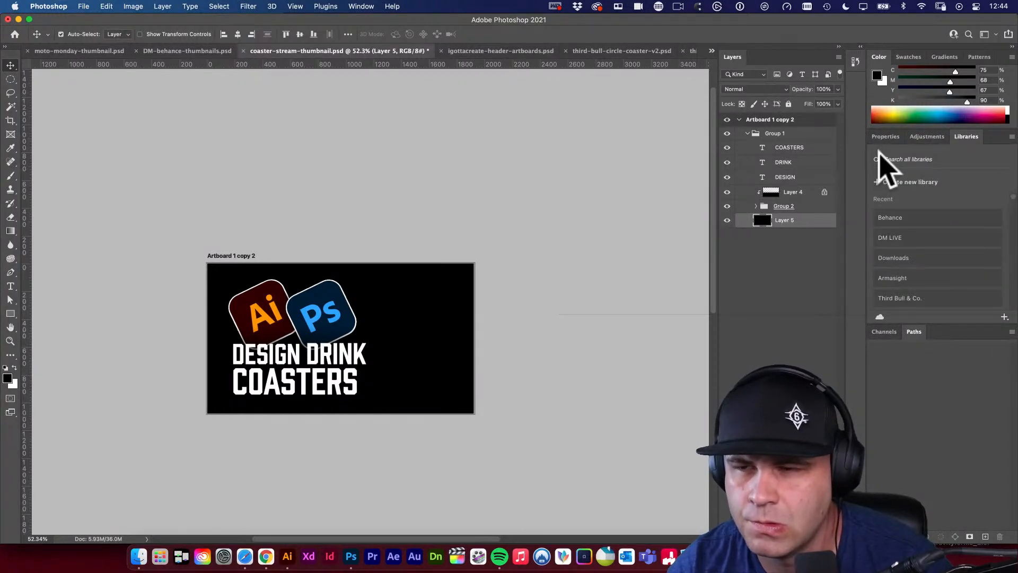
scroll(927, 266, "down", 4)
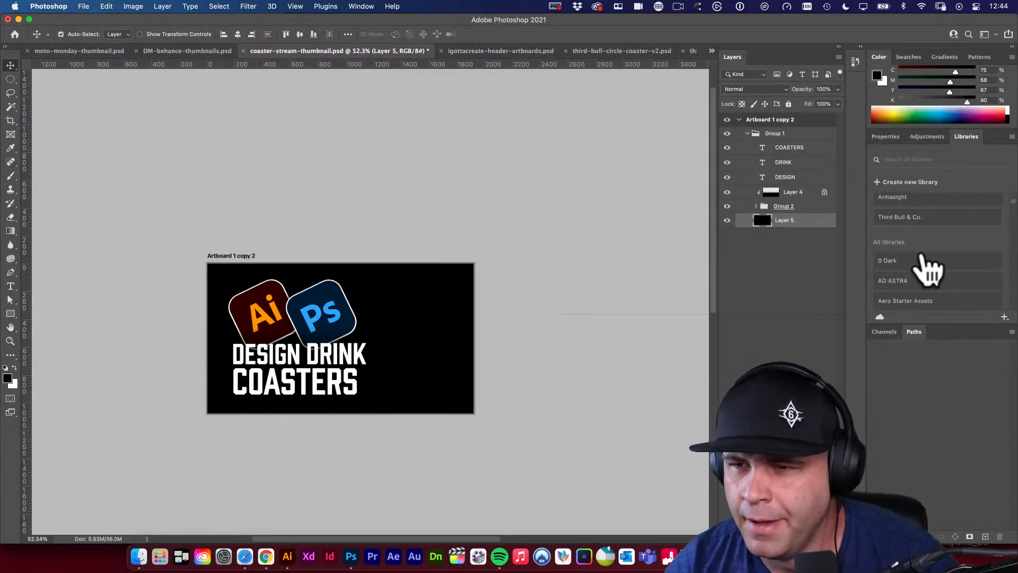
left_click(914, 220)
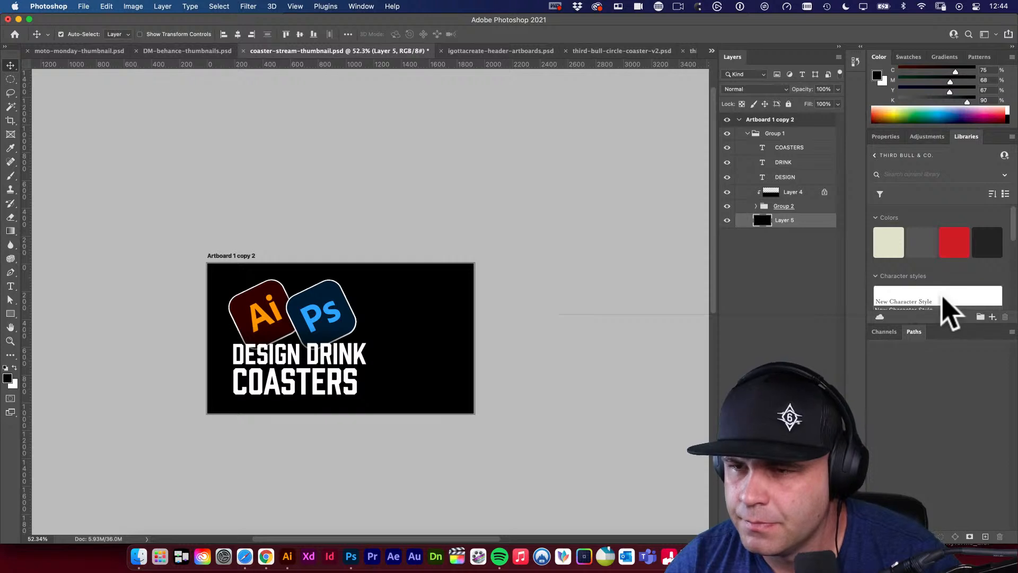
scroll(944, 310, "down", 5)
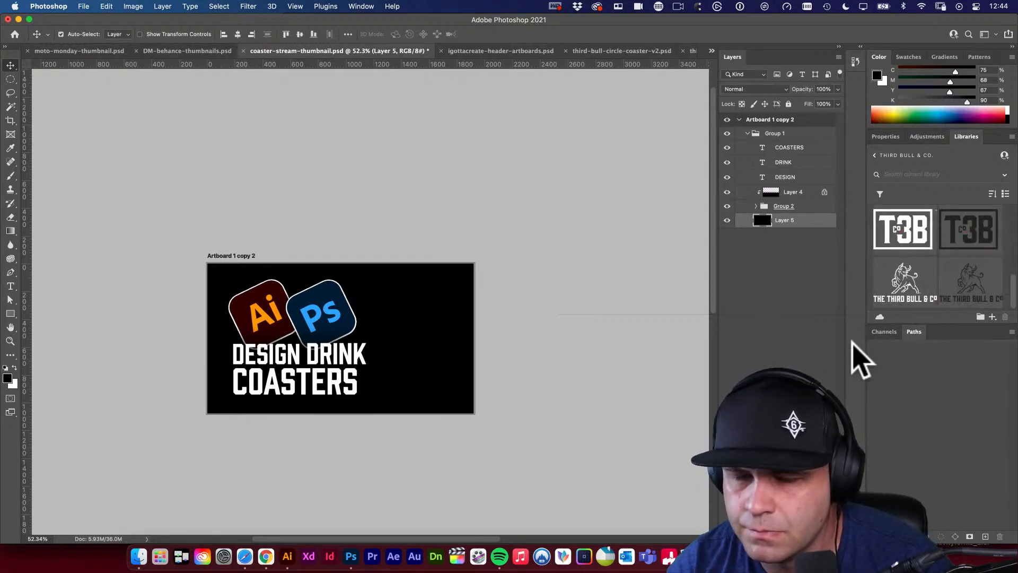
Copy the rightmost black bull coaster from the Illustrator comps and paste it into the Photoshop thumbnail as a Smart Object
left_click(287, 557)
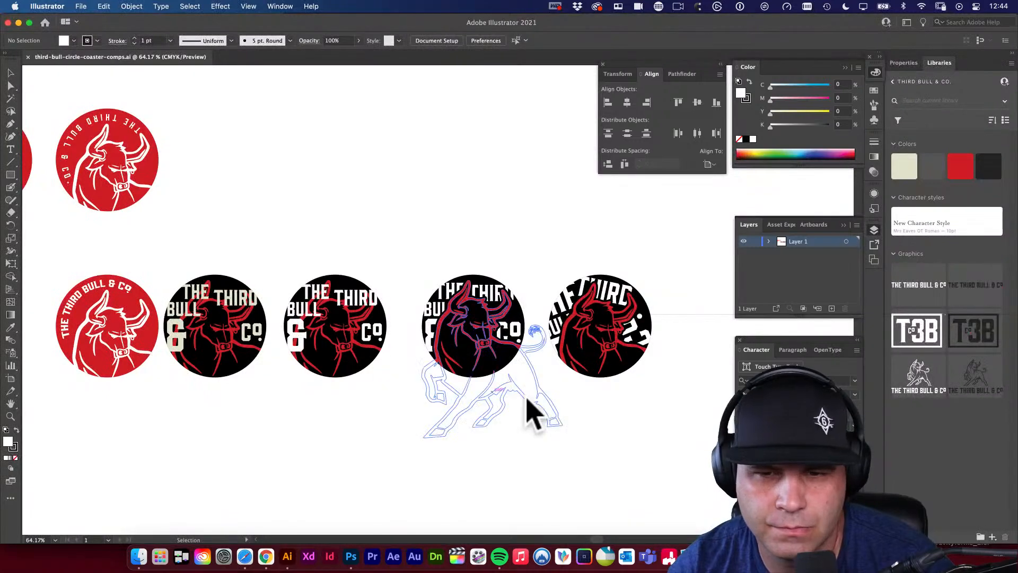
left_click(571, 333)
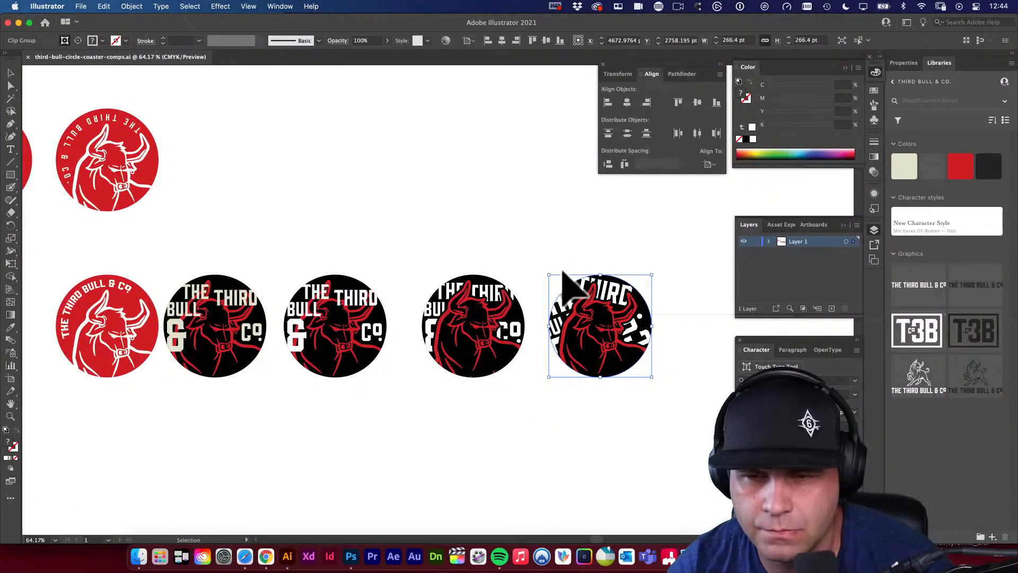
left_click_drag(567, 268, 679, 389)
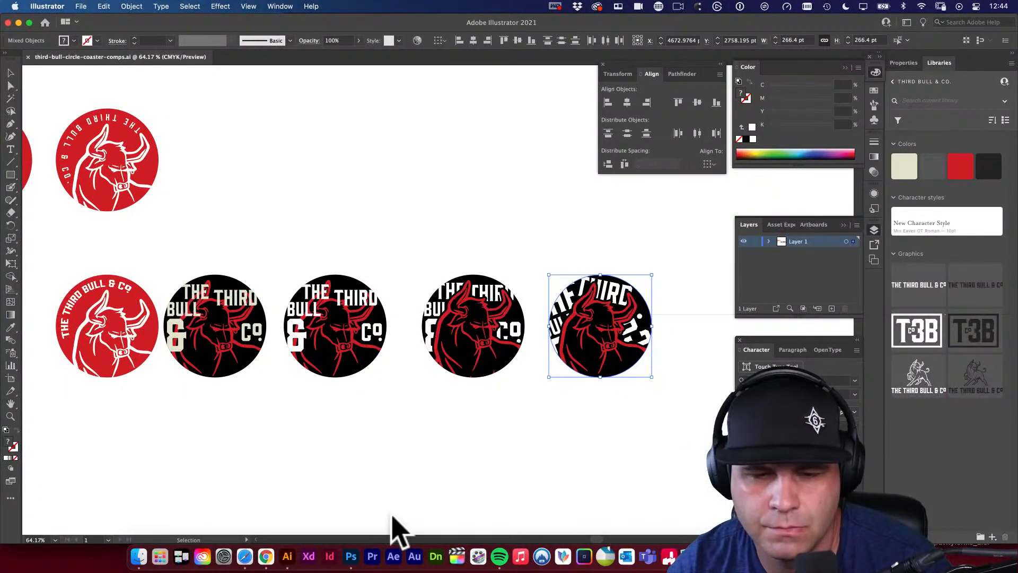
left_click(351, 556)
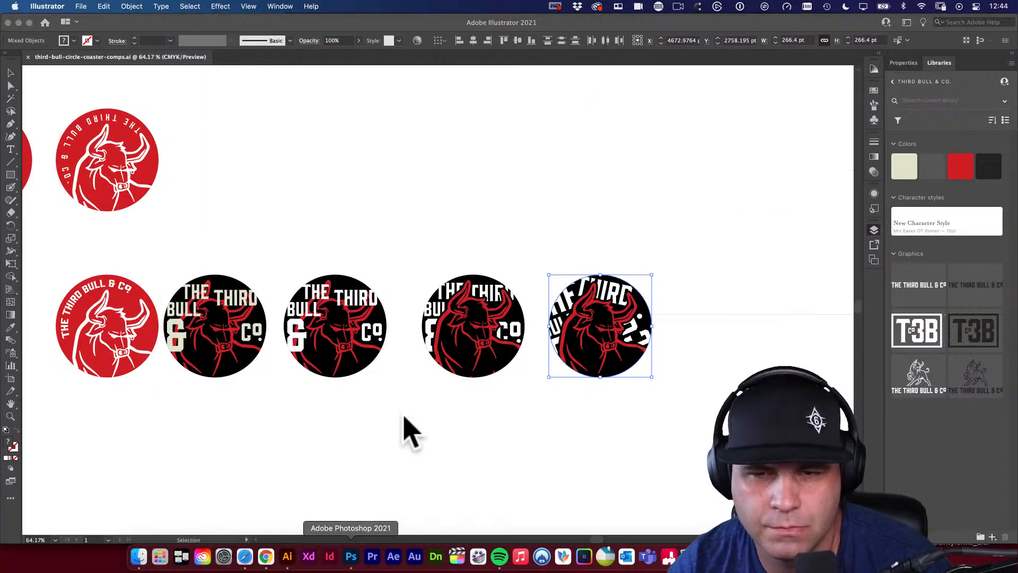
key("cmd+v")
left_click(330, 227)
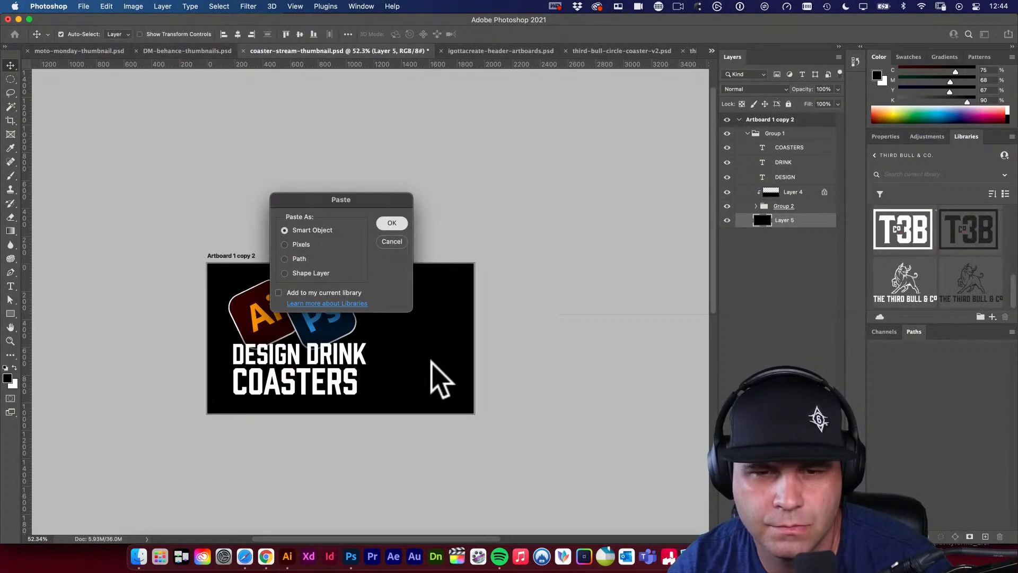
key("Return")
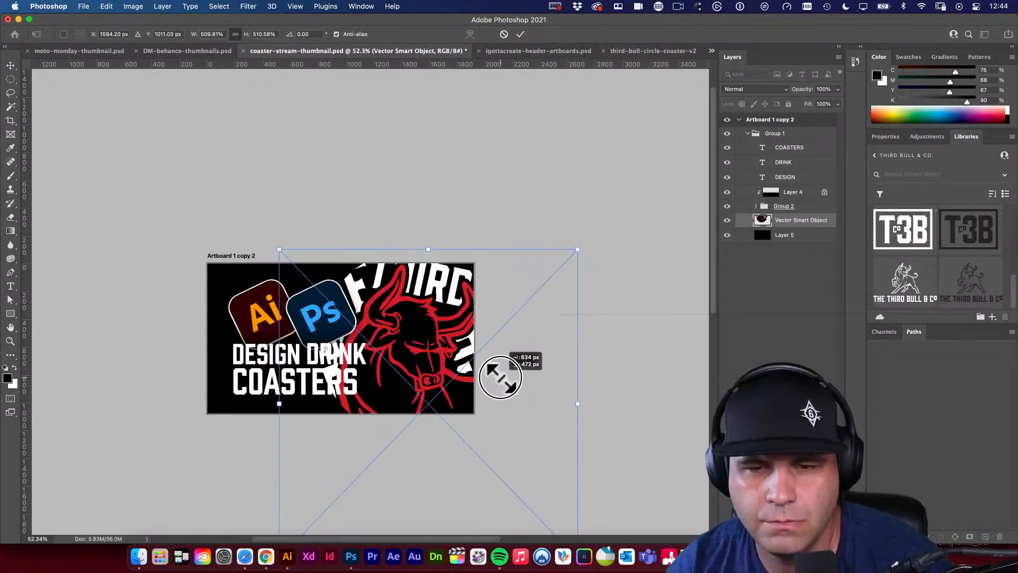
Enlarge and reposition the coaster artwork to fill the artboard behind the title, and set its layer opacity to 30%
left_click_drag(501, 378, 517, 299)
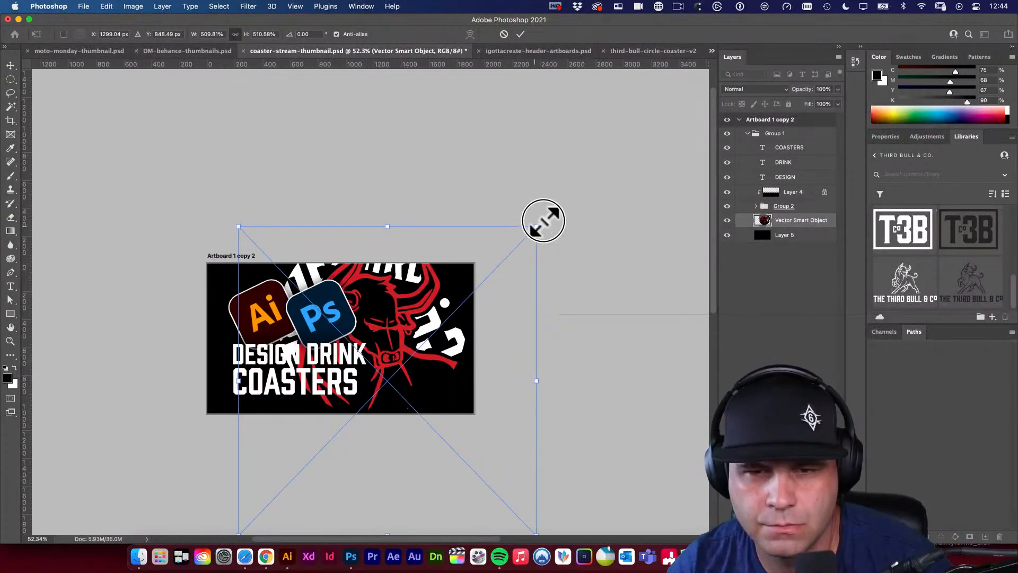
left_click_drag(542, 221, 681, 154)
left_click_drag(484, 212, 476, 277)
key("Return")
key("2")
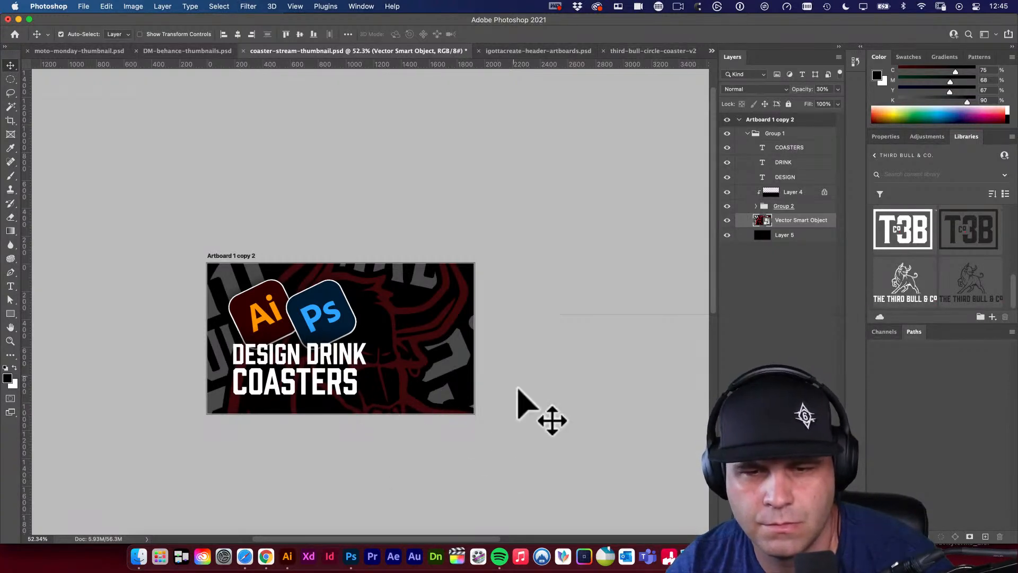
Paste the coaster artwork again as a Smart Object, enlarge it to about 180%, and place it beside the title on the artboard
key("super+v")
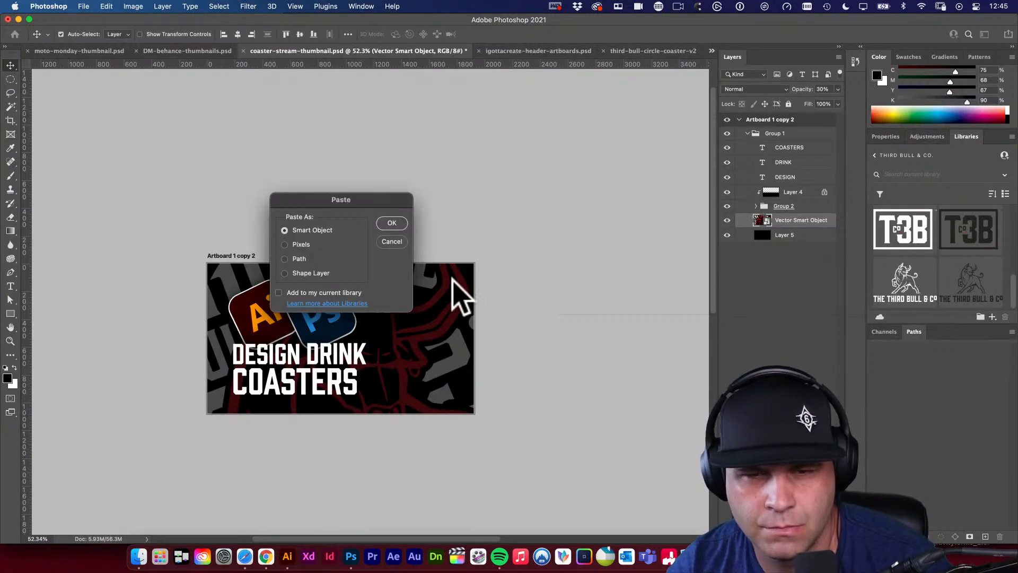
left_click(402, 223)
left_click_drag(348, 318, 427, 307)
left_click_drag(449, 356, 472, 381)
mouse_move(419, 291)
left_mouse_down()
mouse_move(433, 307)
mouse_move(428, 298)
left_mouse_up()
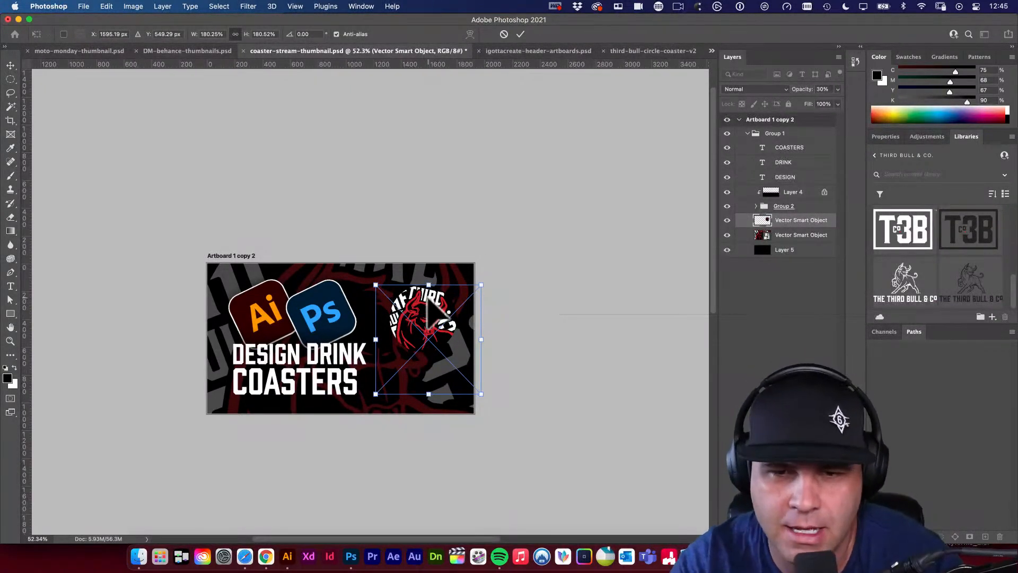
key("Return")
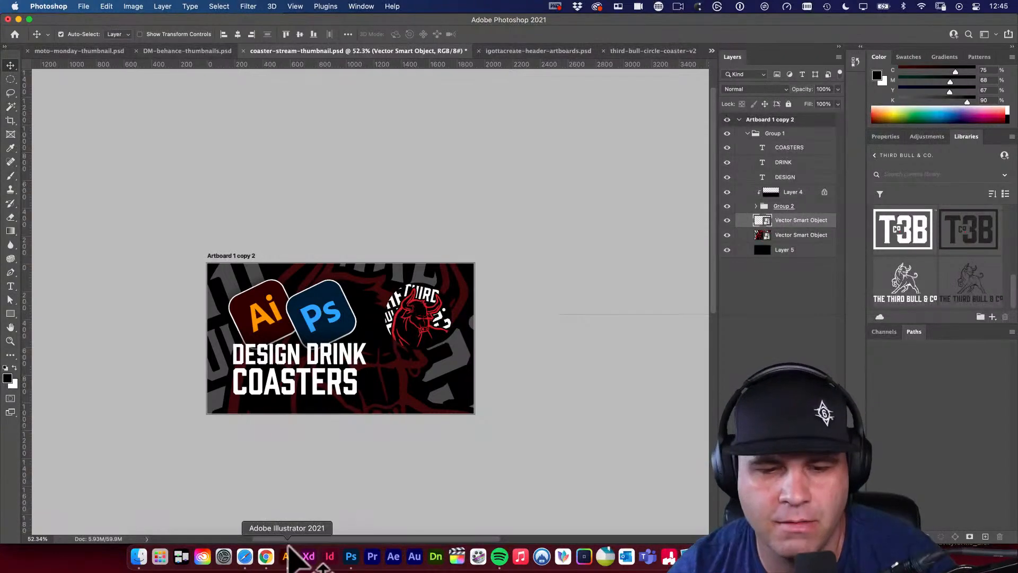
Switch to Chrome, review the existing thumbnails on the Behance livestreams page, and return to the Photoshop thumbnail
left_click(248, 551)
left_click(266, 555)
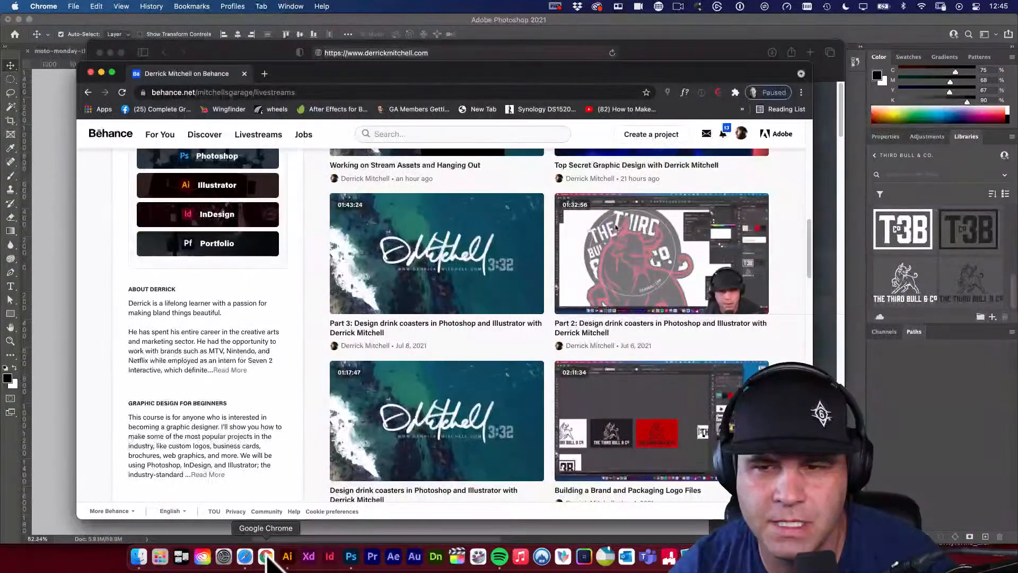
scroll(610, 345, "up", 2)
scroll(724, 361, "up", 3)
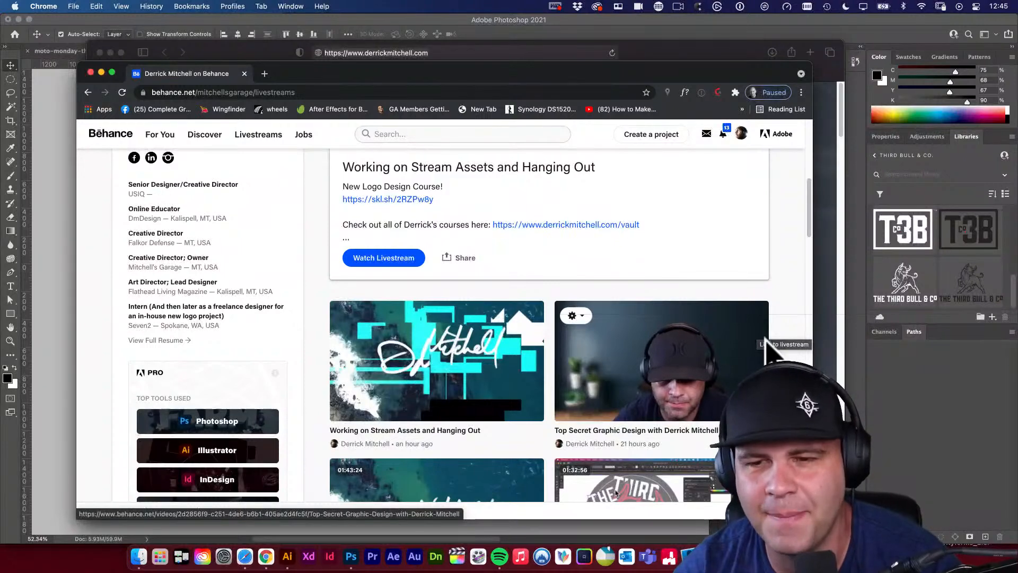
left_click(53, 324)
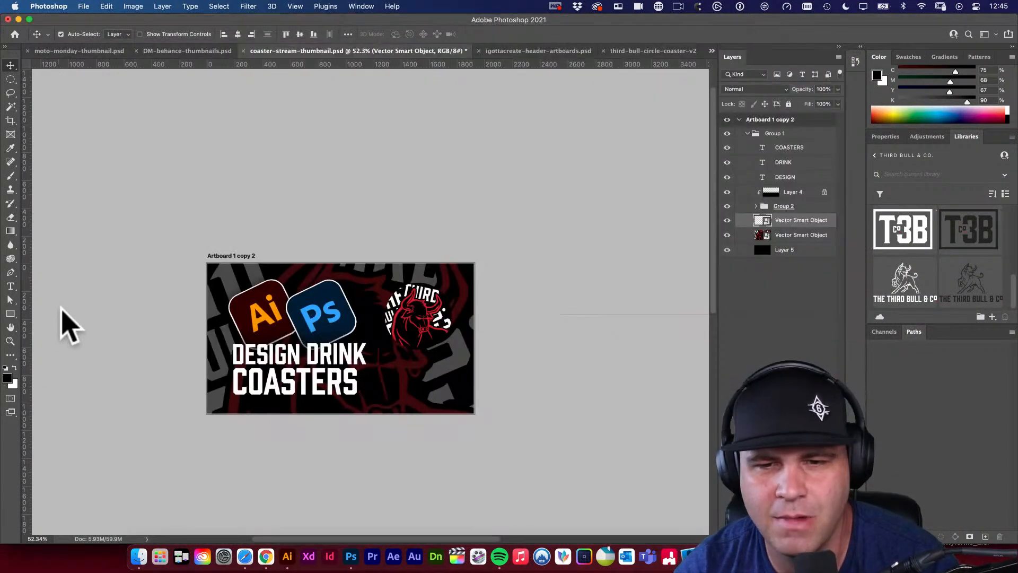
left_click(408, 331)
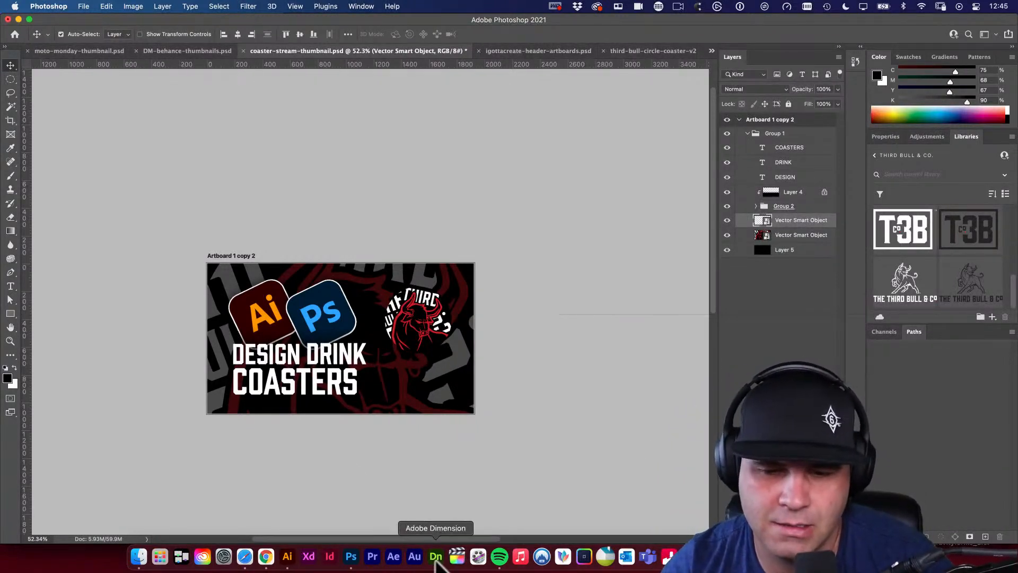
Switch to Adobe Dimension, create a new scene, and set the café Table starter image as its background
left_click(436, 556)
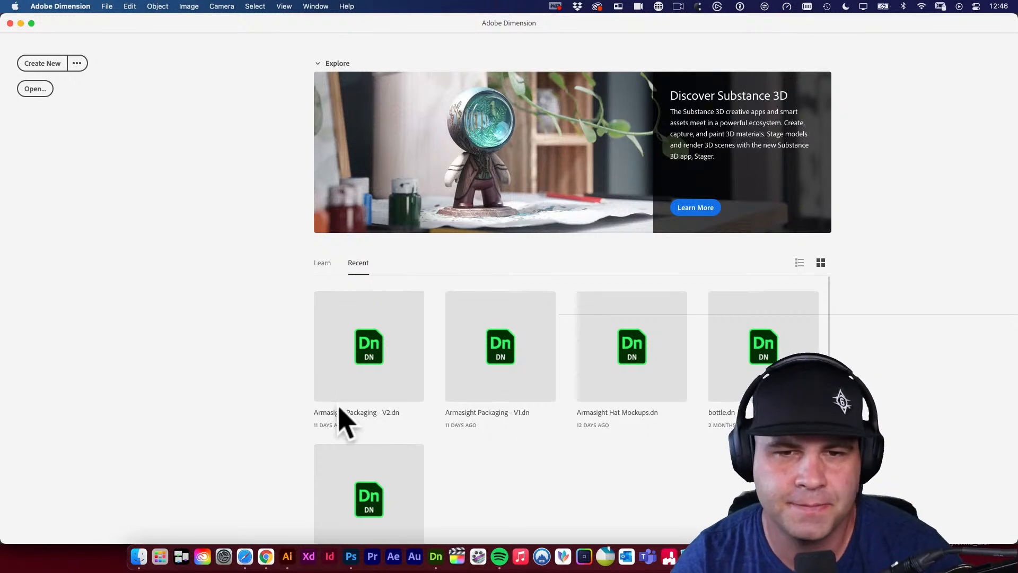
left_click(51, 80)
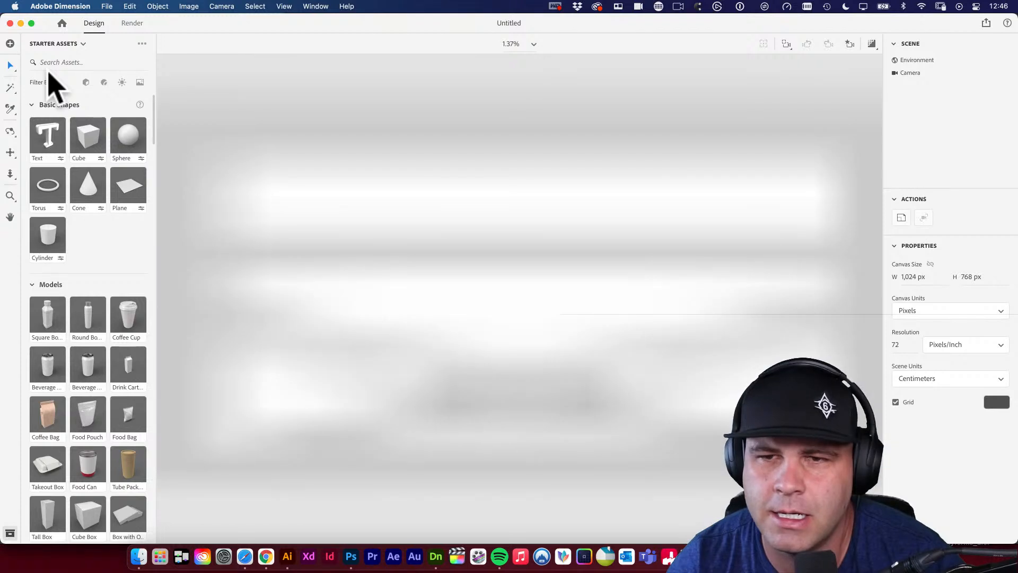
scroll(125, 279, "down", 20)
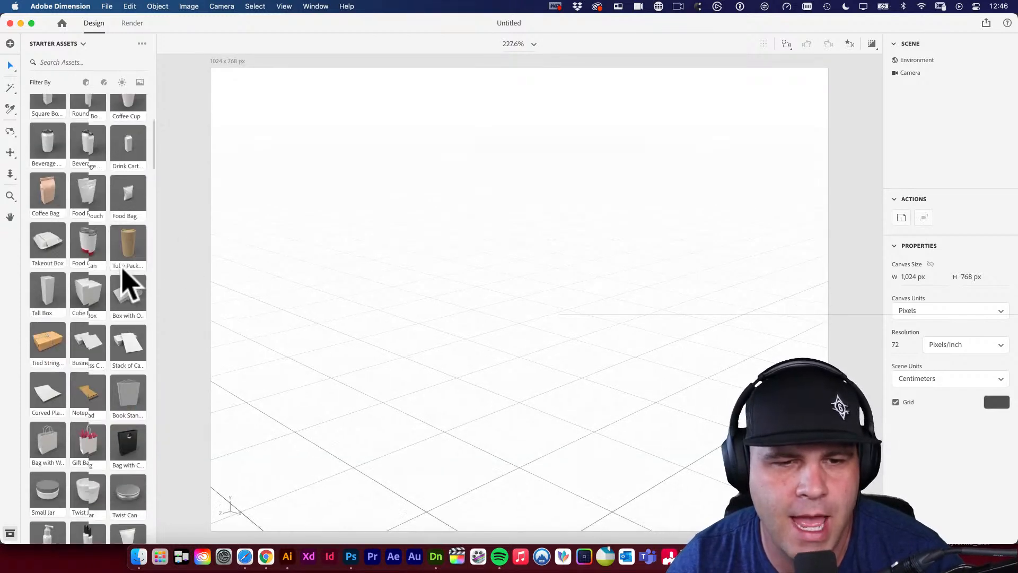
scroll(133, 282, "down", 20)
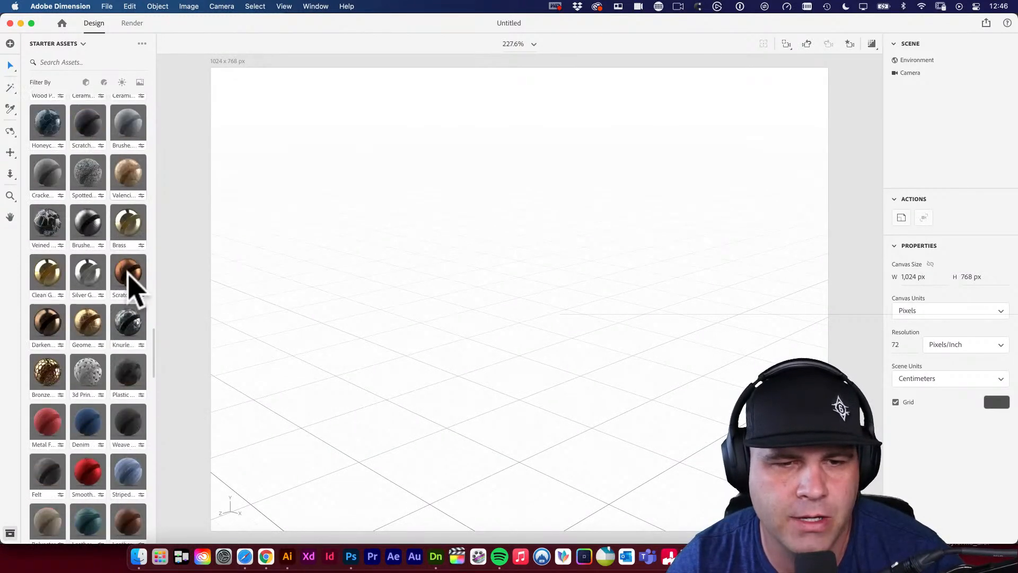
scroll(134, 286, "down", 6)
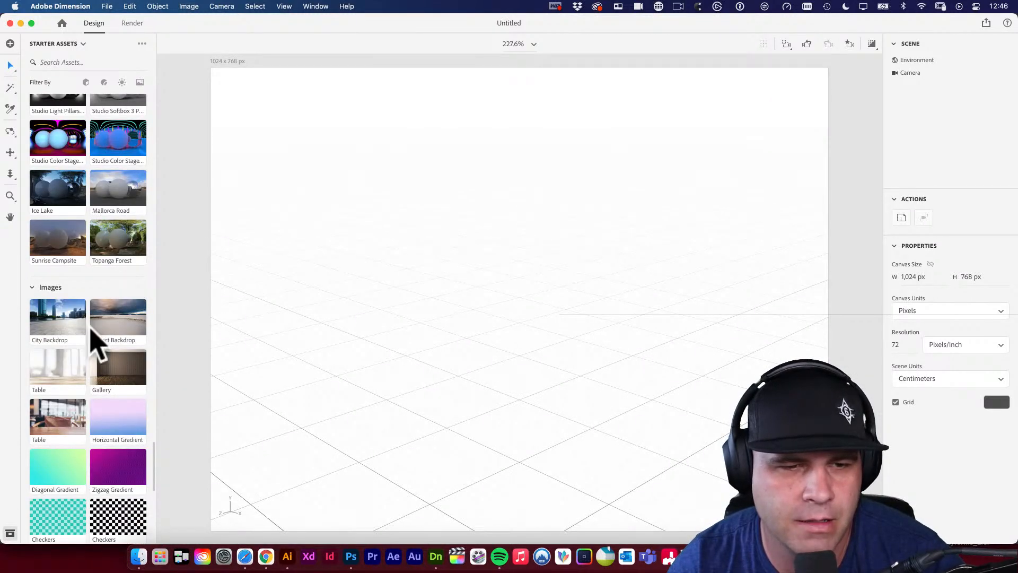
scroll(96, 345, "down", 2)
left_click_drag(60, 378, 393, 307)
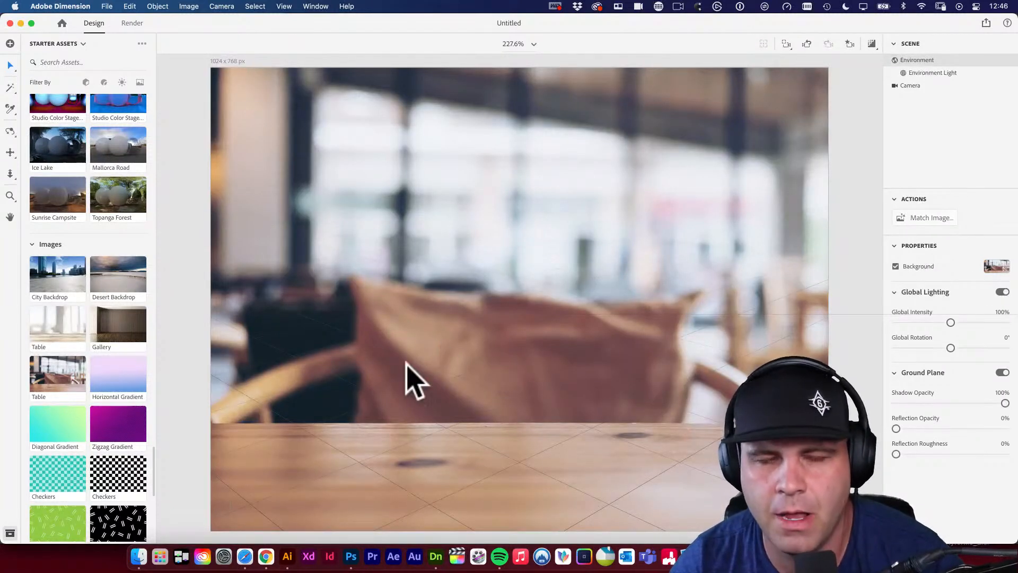
Add the Coffee Cup starter model to the scene, near the back edge of the wooden table
scroll(39, 322, "up", 15)
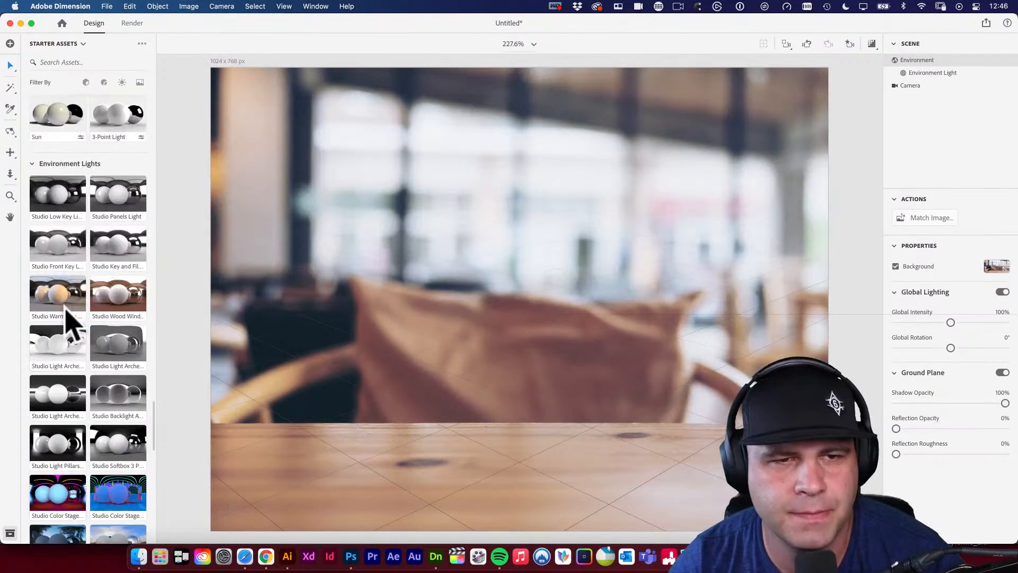
scroll(67, 314, "up", 15)
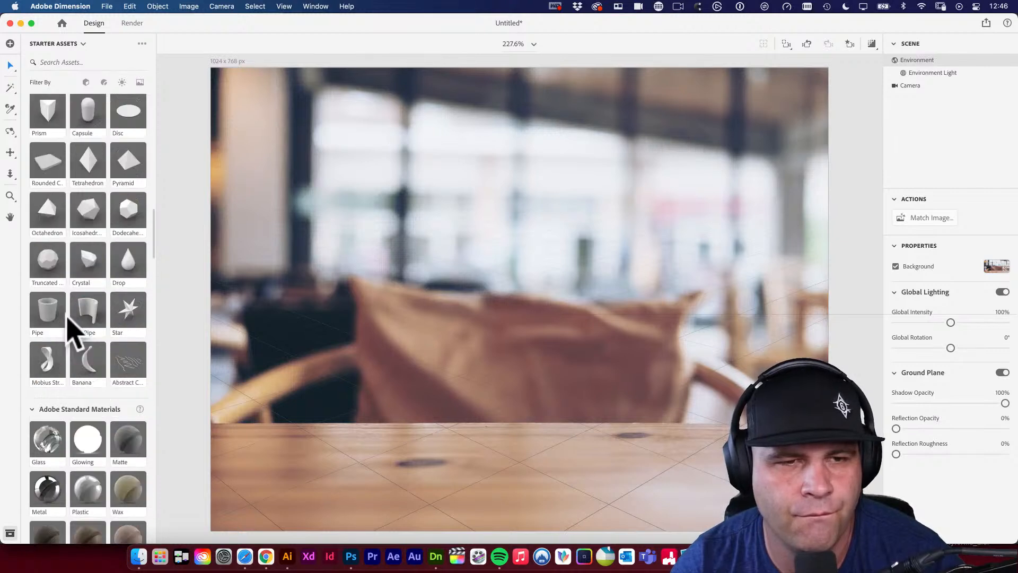
scroll(74, 333, "up", 10)
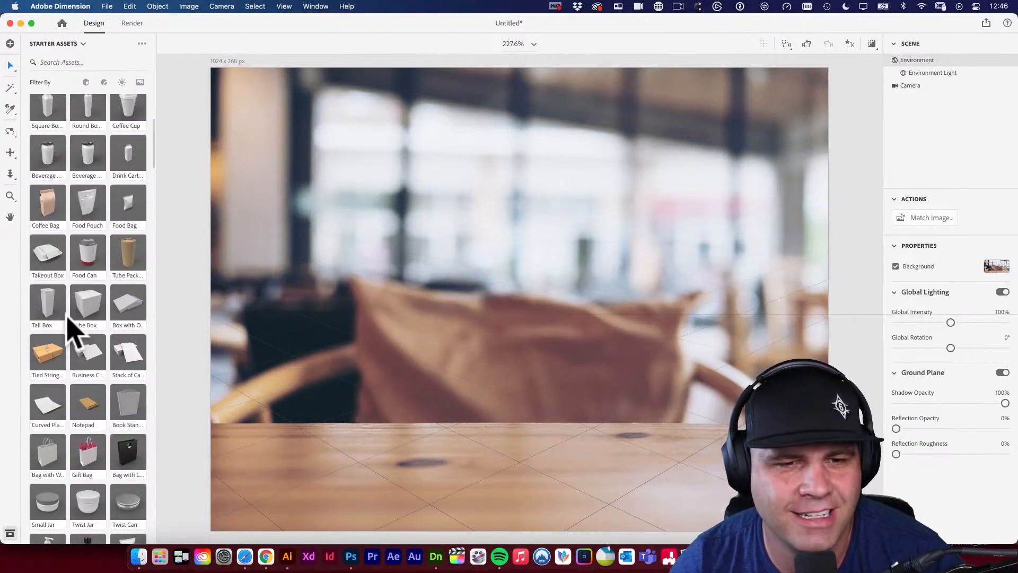
scroll(69, 331, "up", 5)
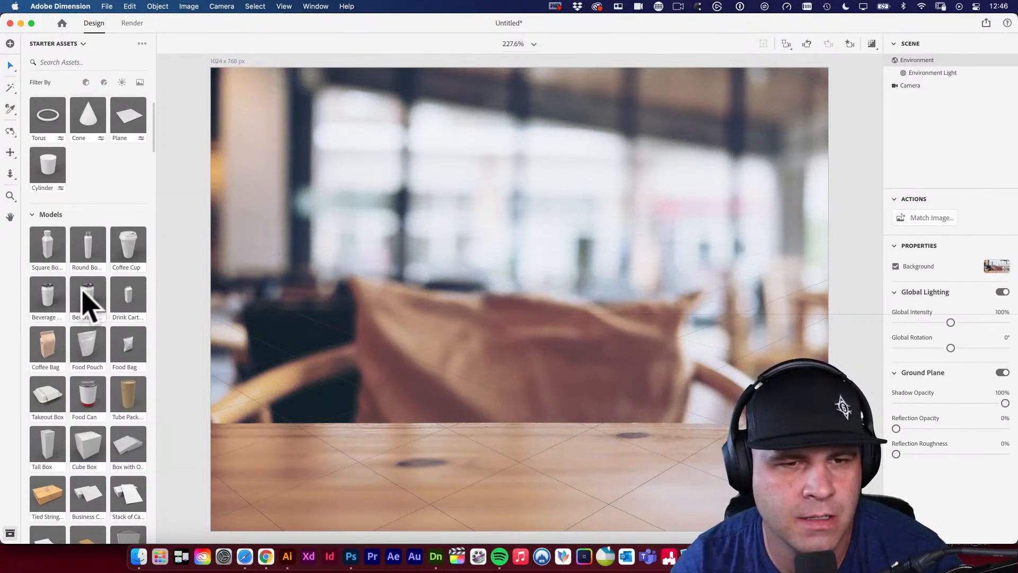
scroll(112, 313, "down", 1)
left_click_drag(129, 317, 565, 404)
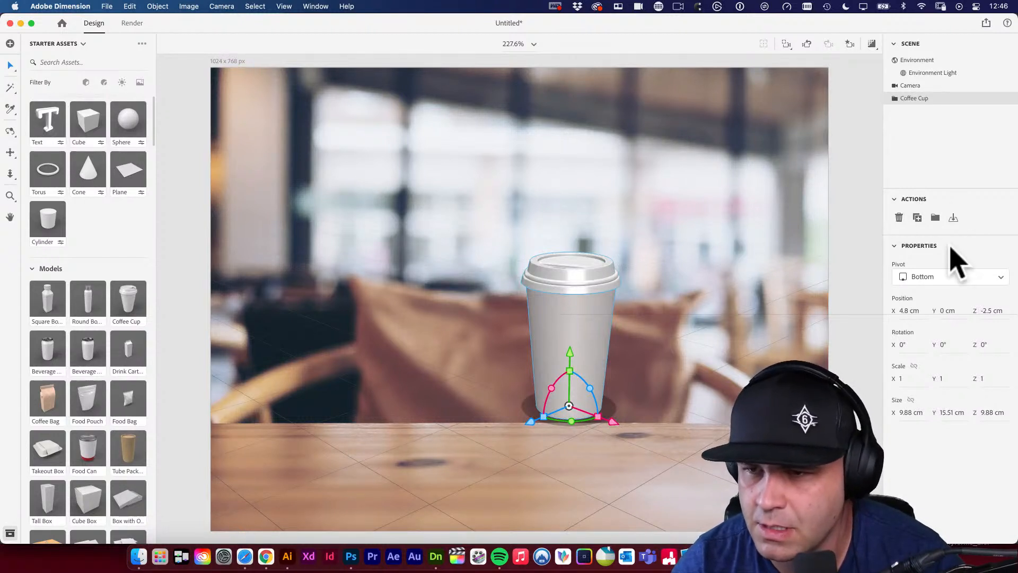
Match the scene to the background image, using its aspect ratio for the canvas, multiple lights and the matched camera perspective
left_click(644, 213)
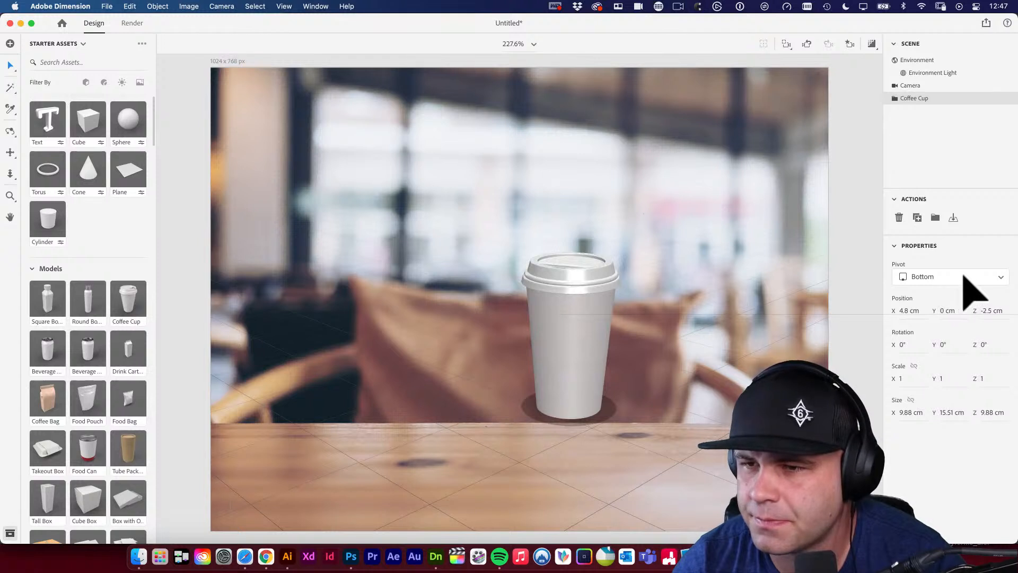
left_click(804, 227)
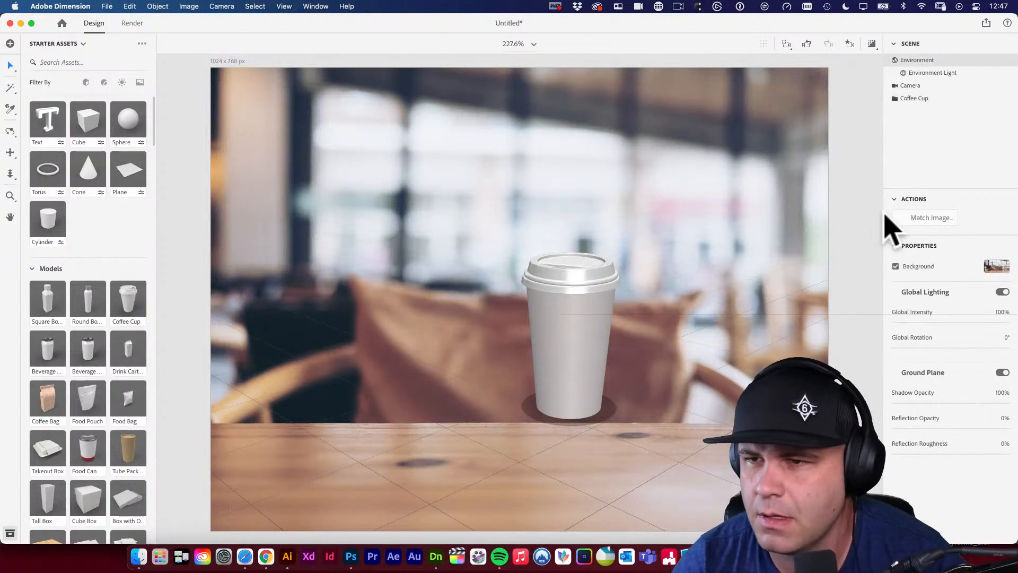
left_click(932, 218)
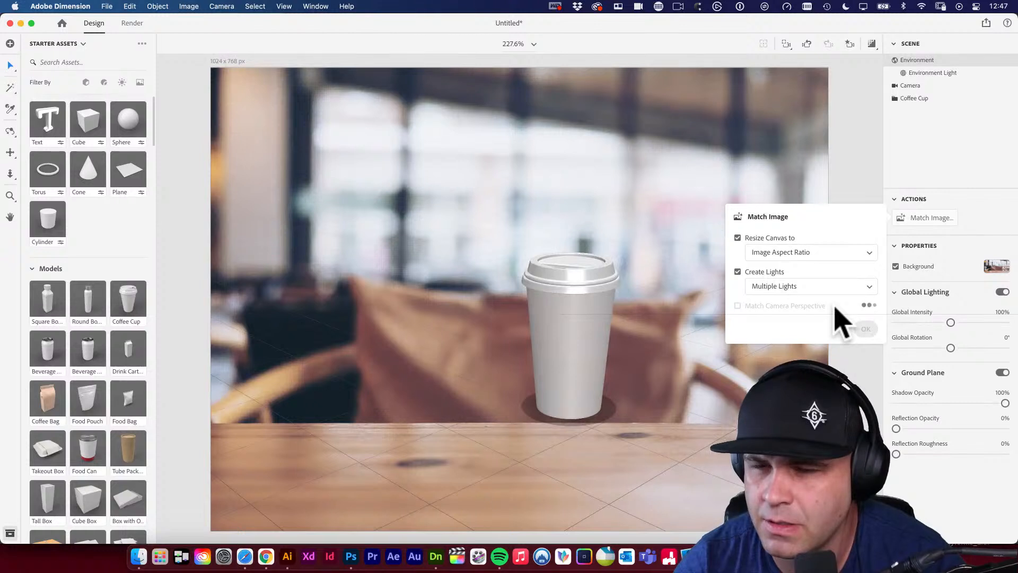
left_click(869, 330)
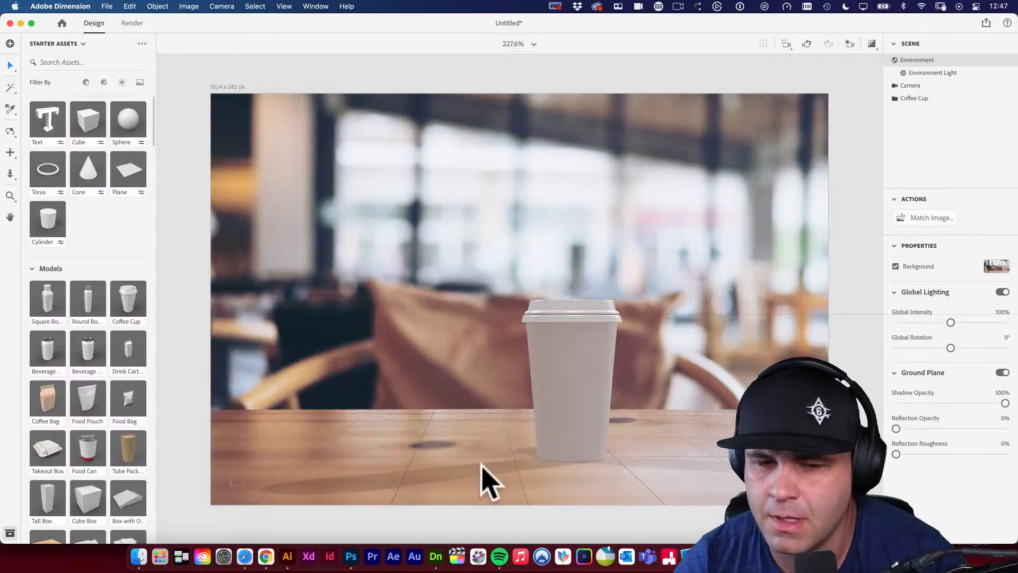
Switch to Safari and make the address field ready for a new web address
left_click(244, 557)
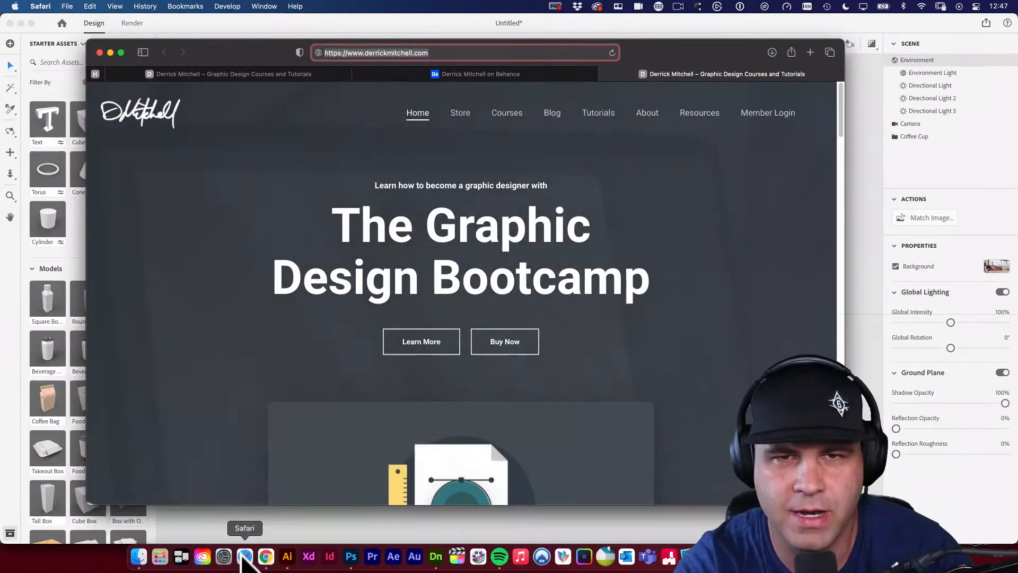
key("super+l")
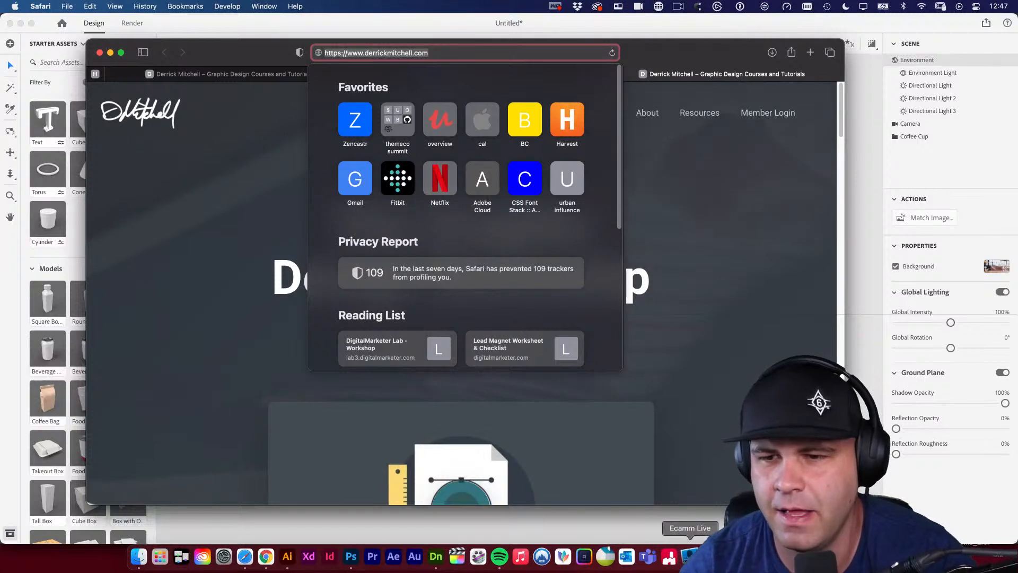
left_click(730, 390)
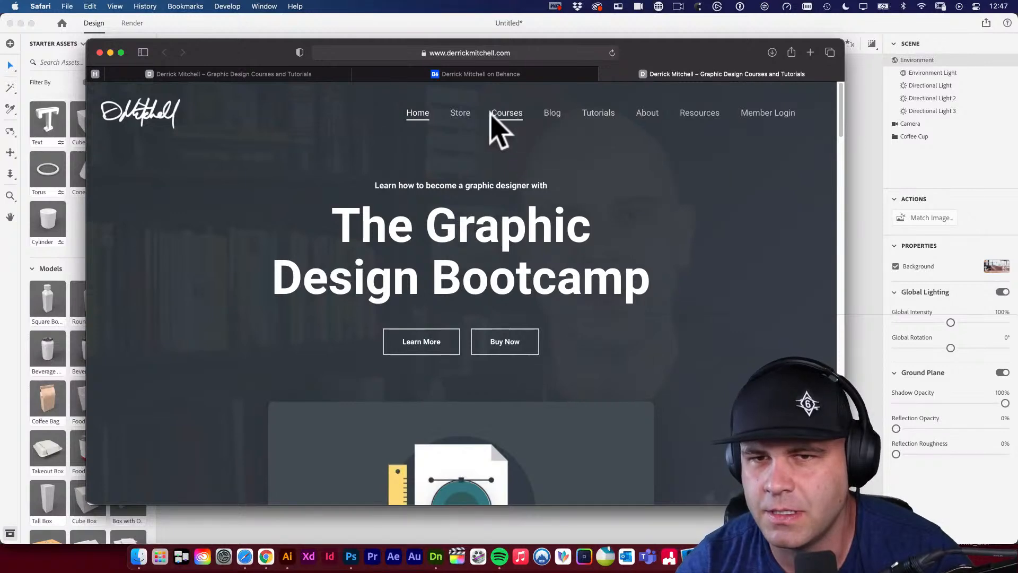
left_click(492, 51)
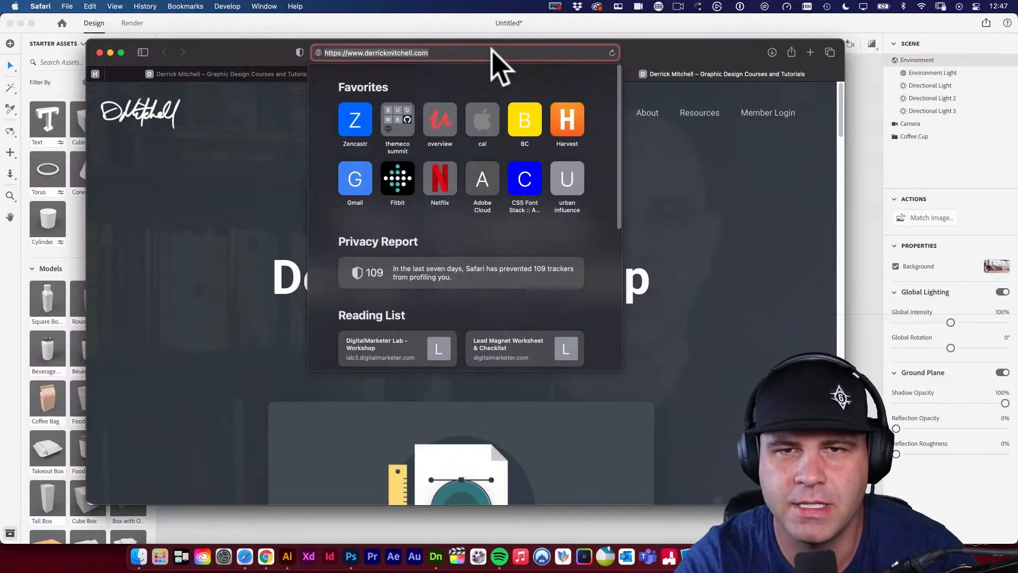
type("el")
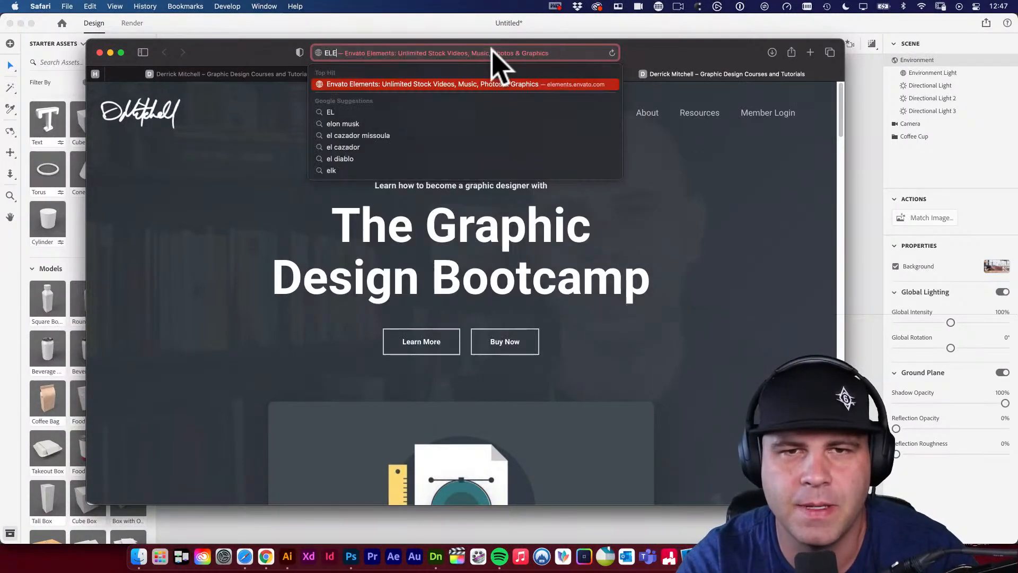
key("Return")
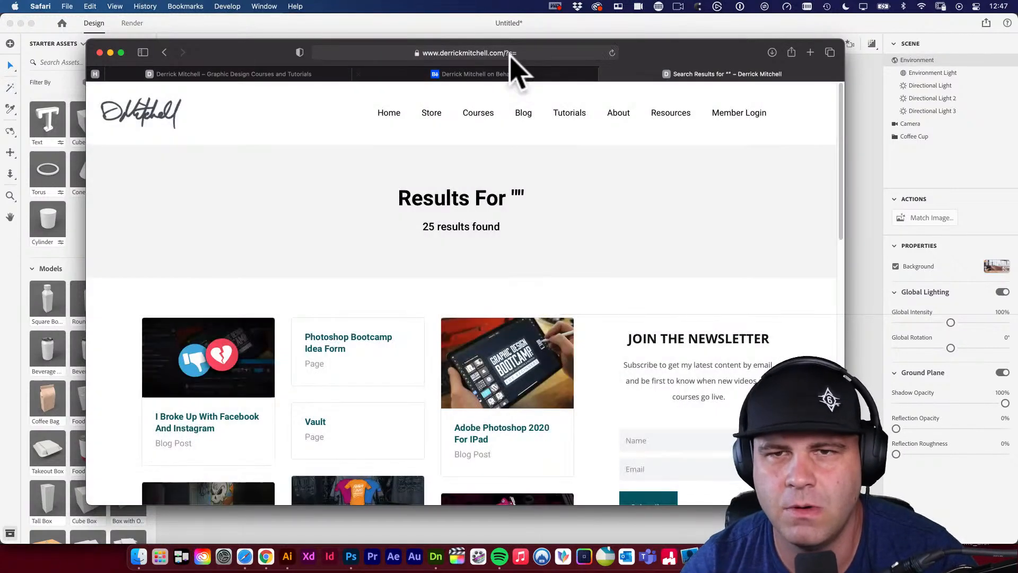
Go to envatoelements.com and search all items for "drink coaster"
left_click(510, 53)
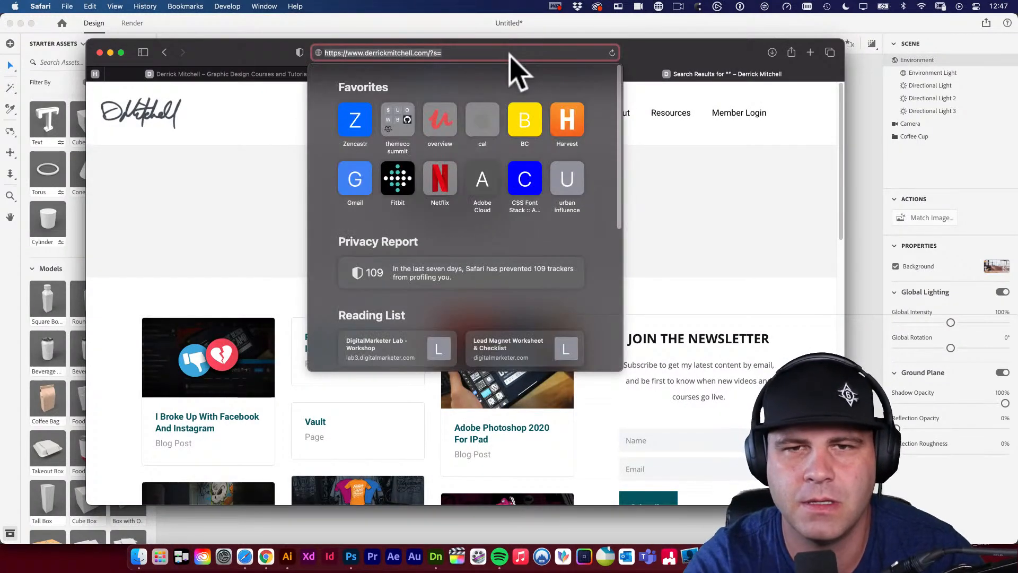
type("envatoelements.com")
key("Return")
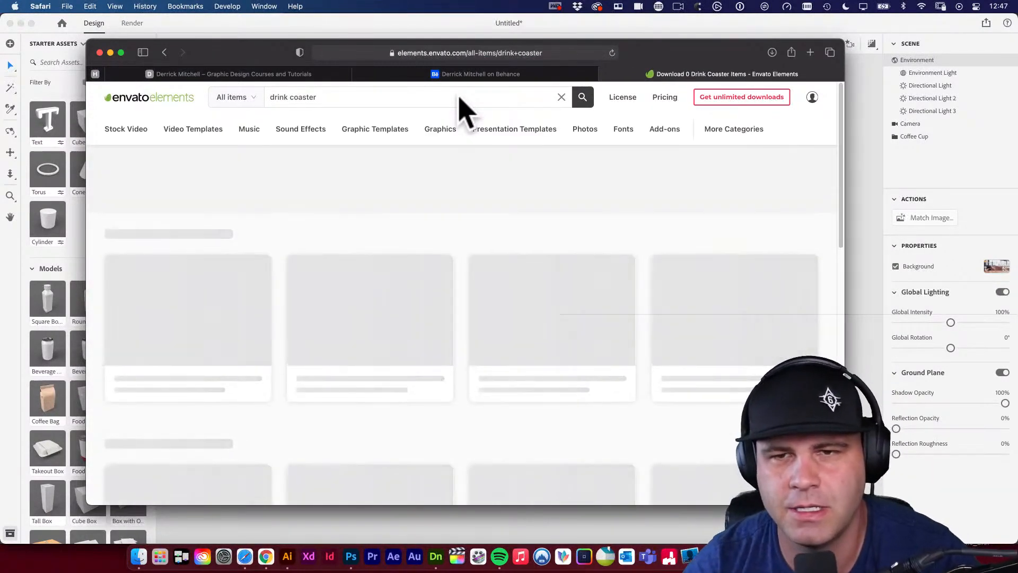
Browse the drink coaster photos and Graphic Templates results for suitable coaster mockups
scroll(602, 213, "down", 1)
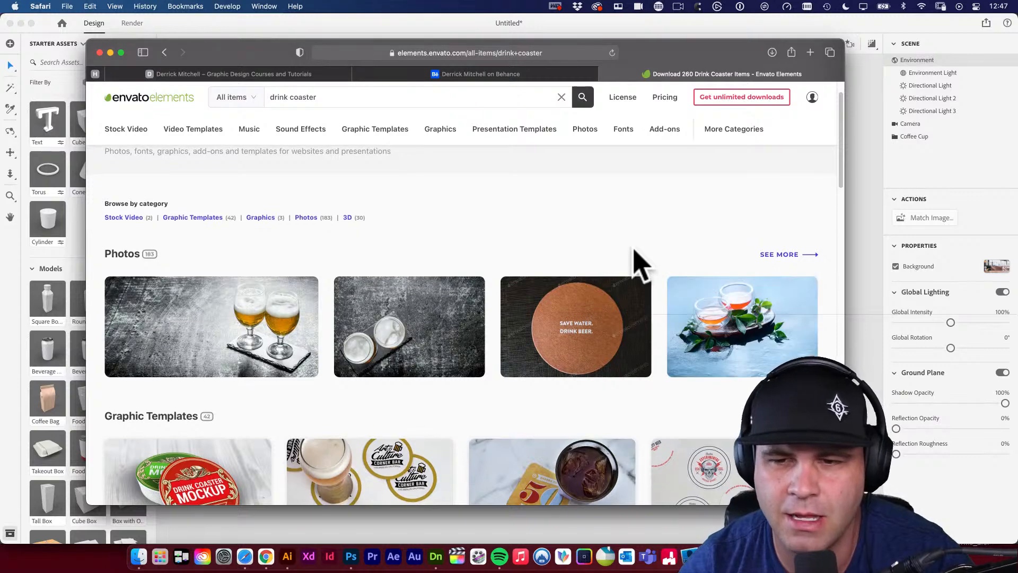
scroll(642, 265, "down", 2)
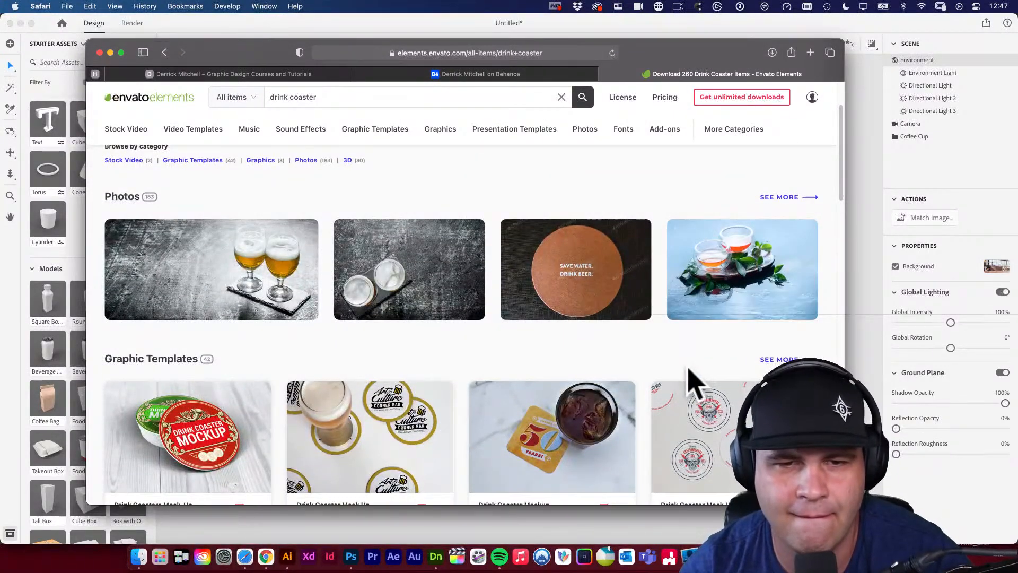
left_click(780, 198)
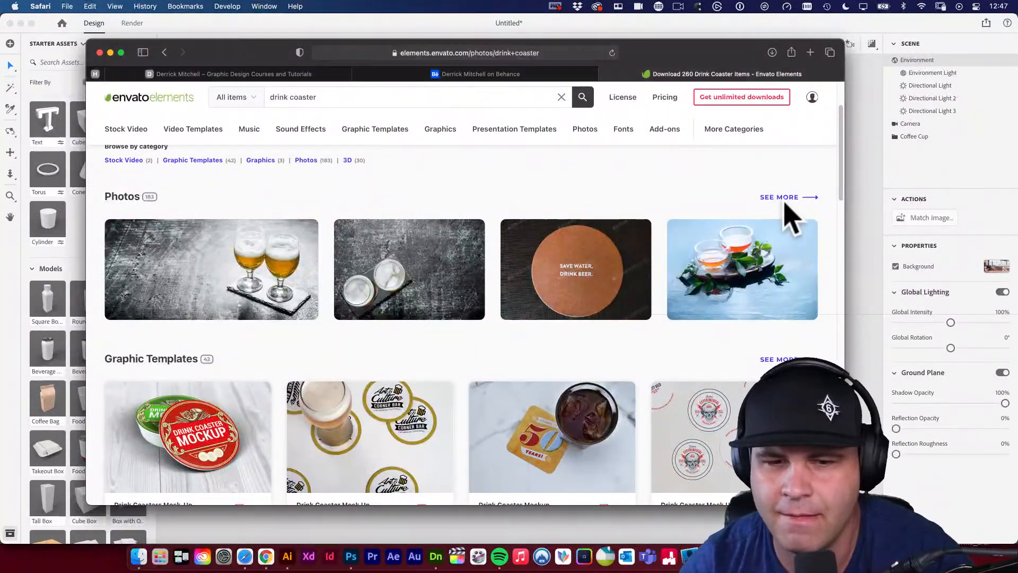
scroll(642, 207, "left", 5)
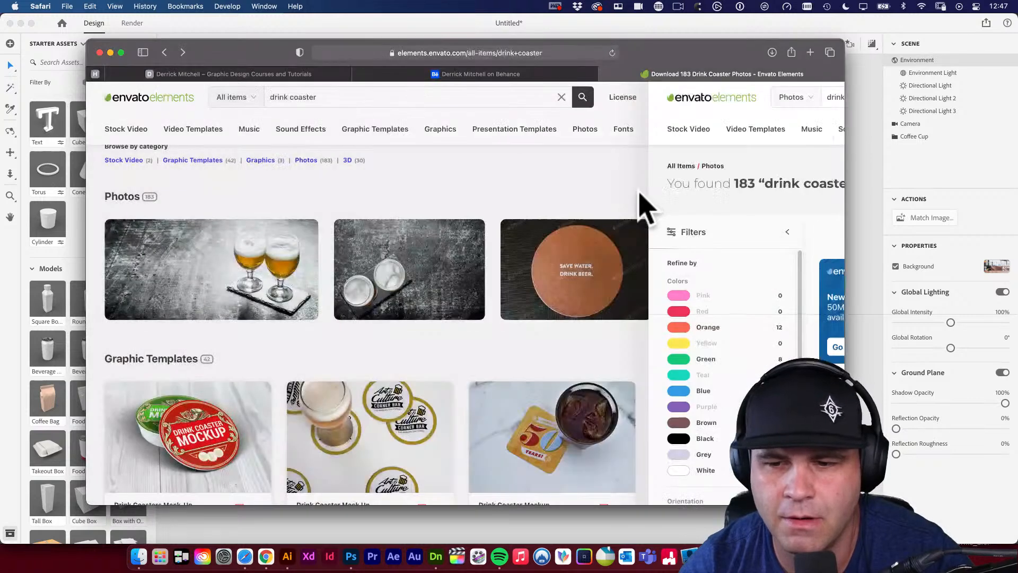
scroll(648, 259, "down", 5)
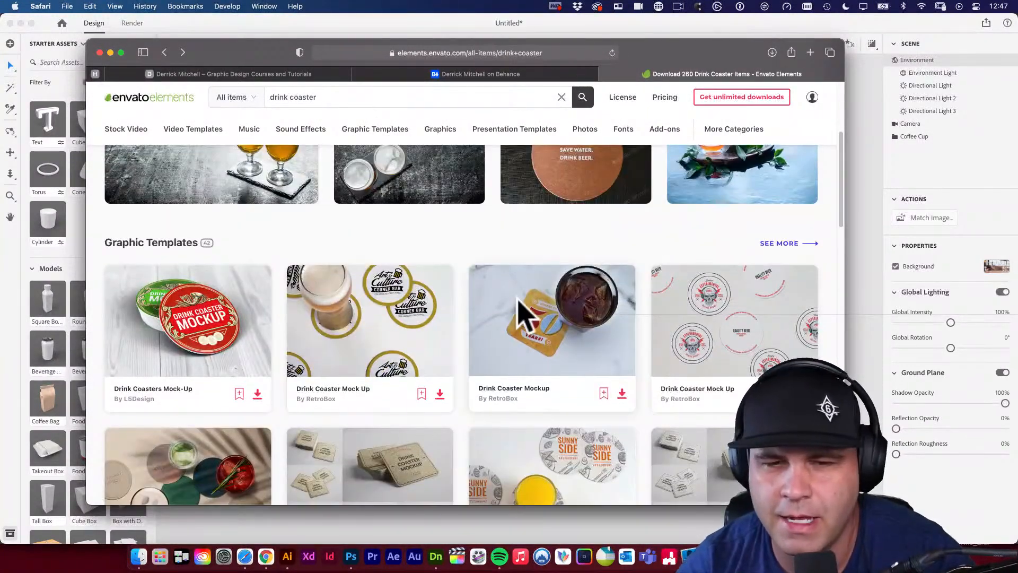
scroll(425, 286, "down", 2)
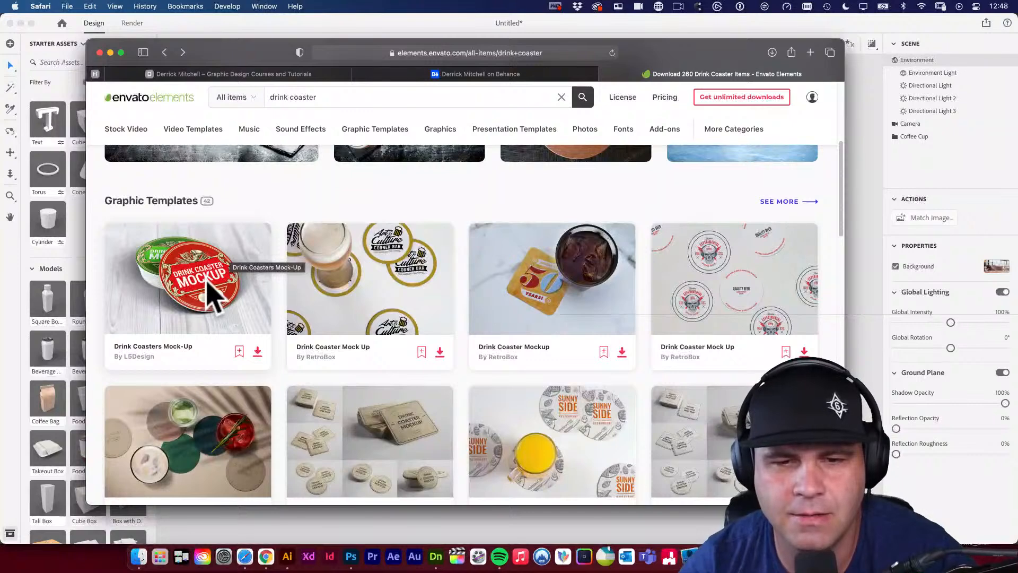
scroll(203, 286, "down", 1)
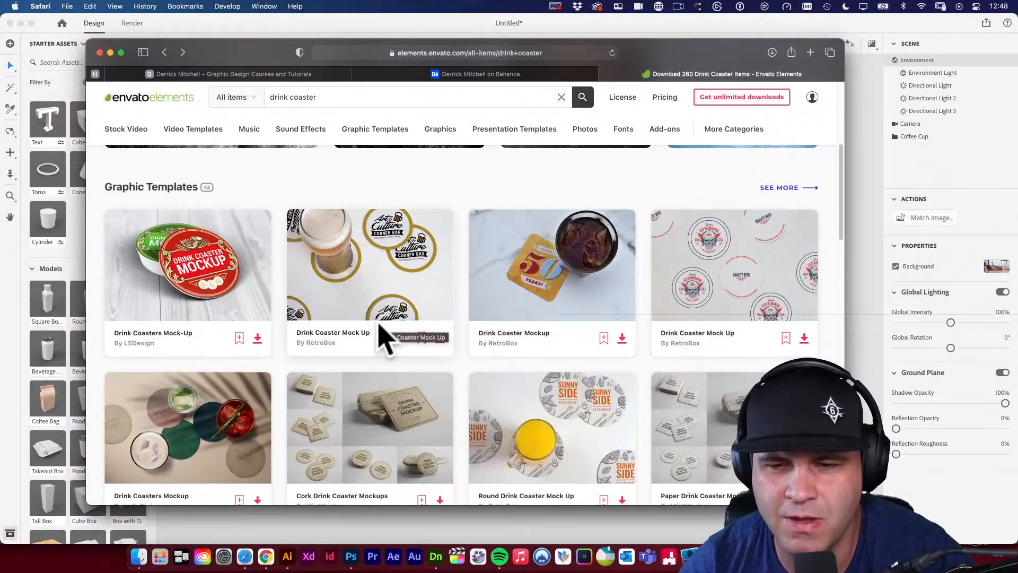
scroll(378, 336, "down", 3)
scroll(378, 321, "up", 1)
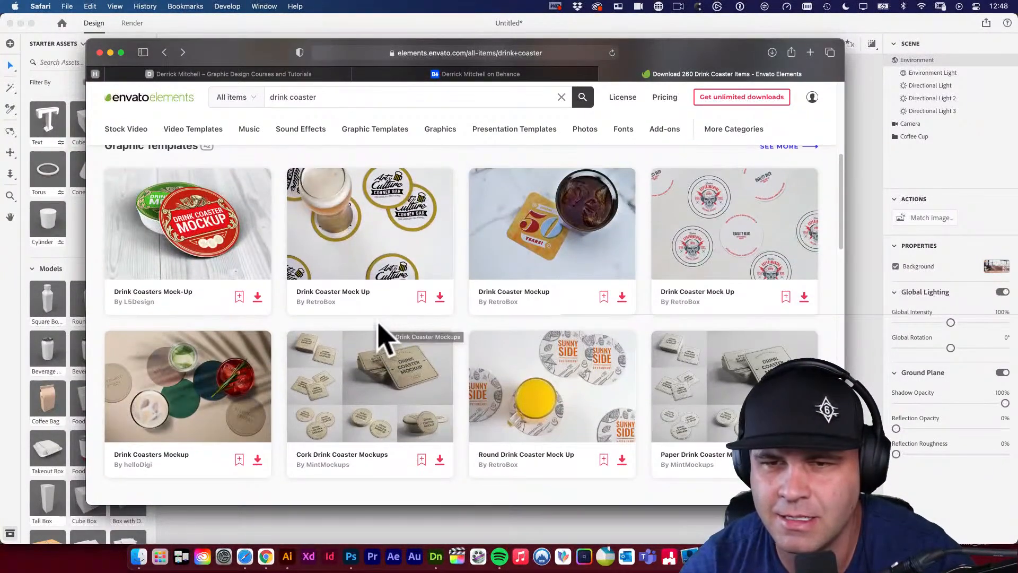
Download RetroBox's beer-glass Drink Coaster Mock Up and the red-and-green Drink Coasters Mock-Up, assigning both to the first recent project
left_click(422, 296)
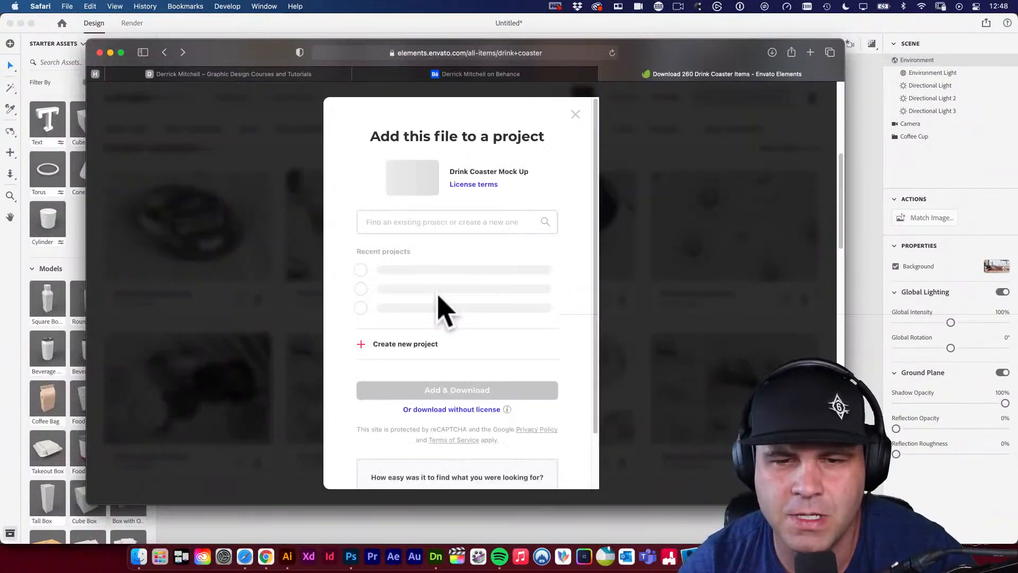
left_click(377, 270)
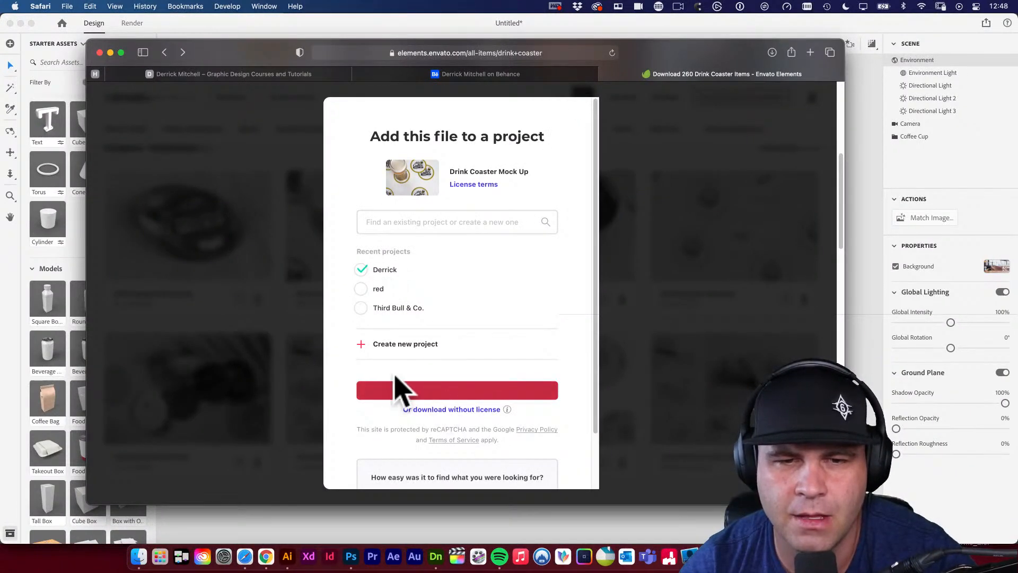
left_click(398, 387)
left_click(257, 300)
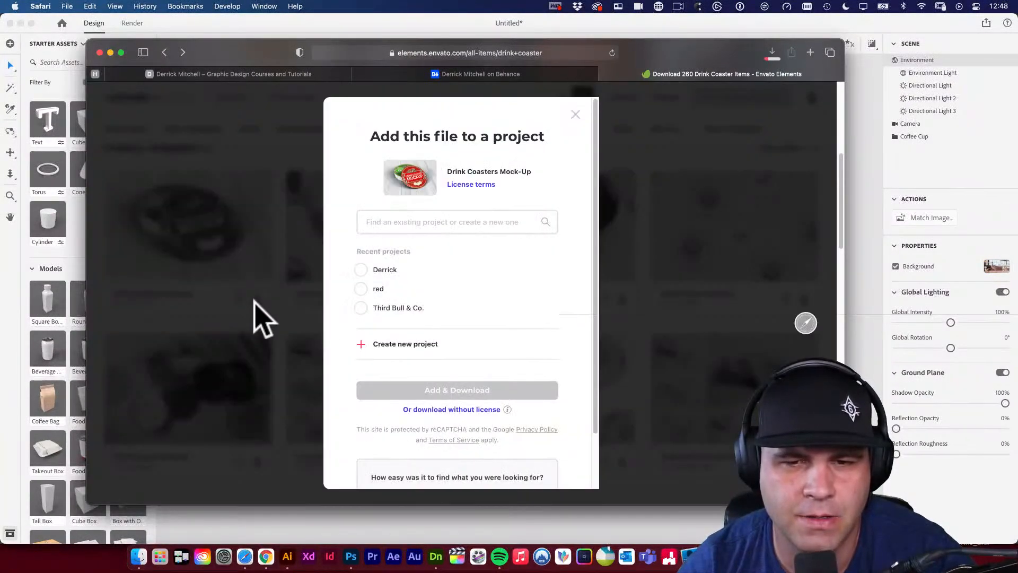
left_click(375, 272)
left_click(450, 389)
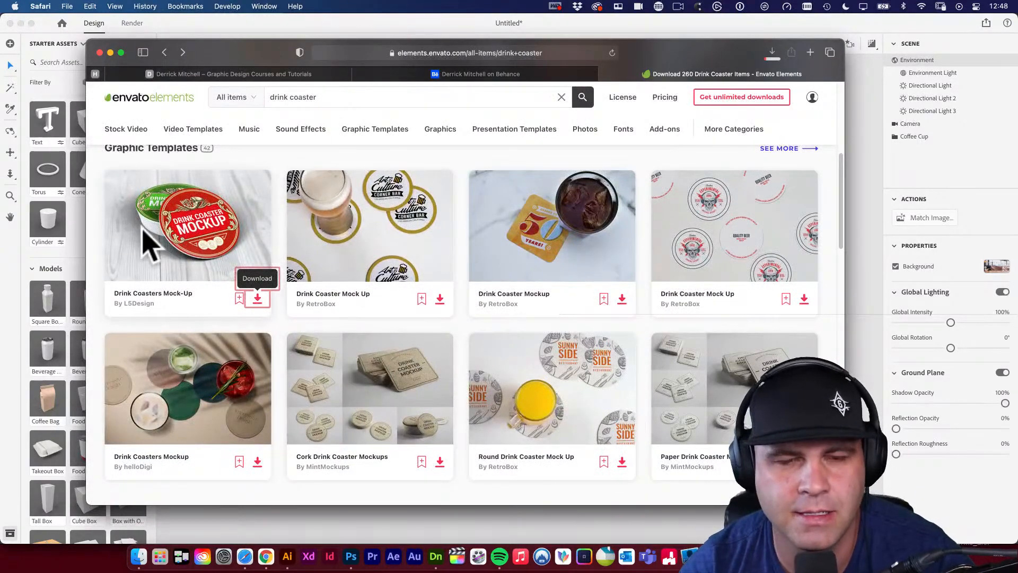
Switch to Adobe Dimension and close the untitled coffee cup scene
left_click_drag(226, 53, 322, 72)
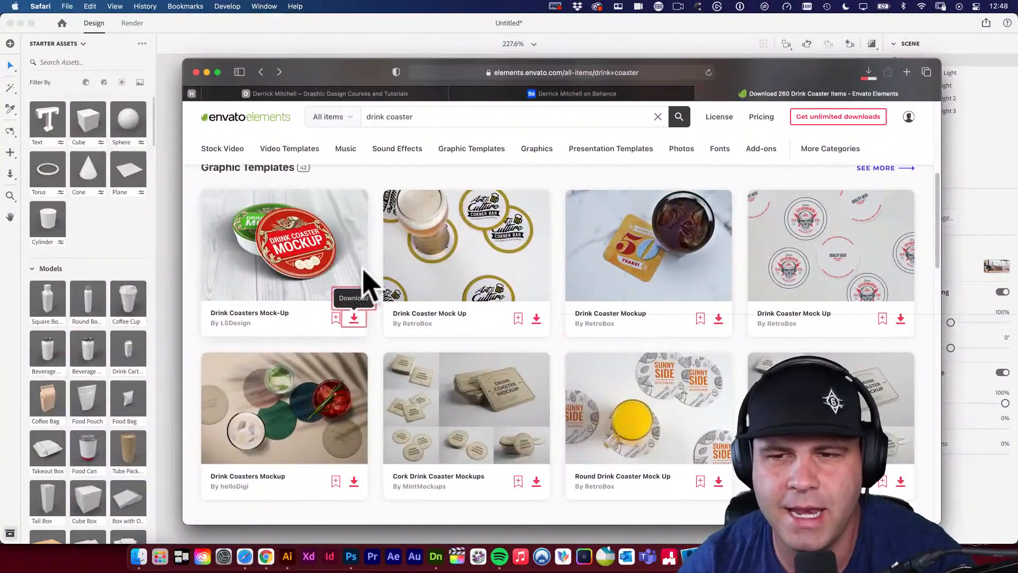
left_click(177, 248)
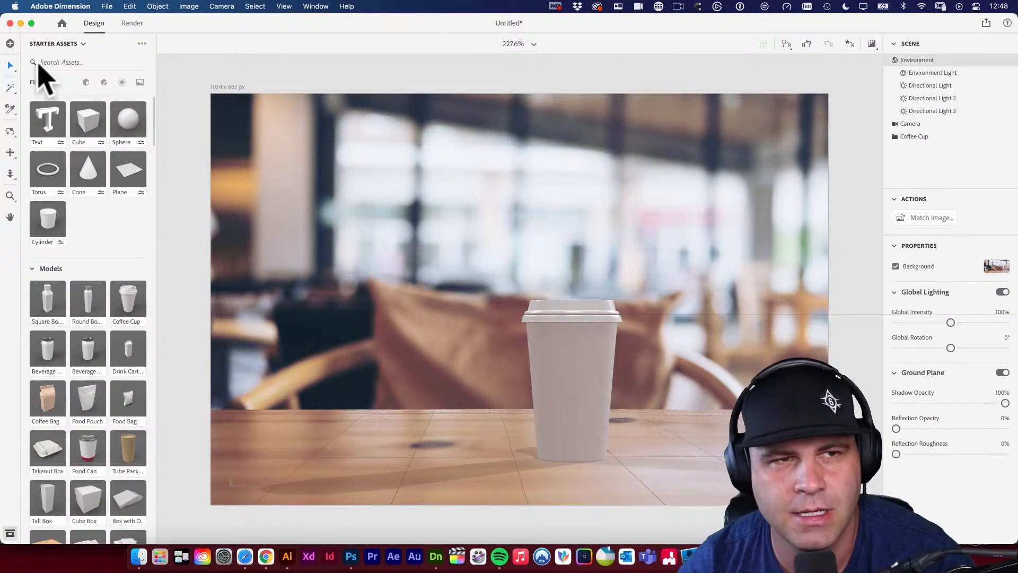
left_click(9, 23)
left_click(514, 316)
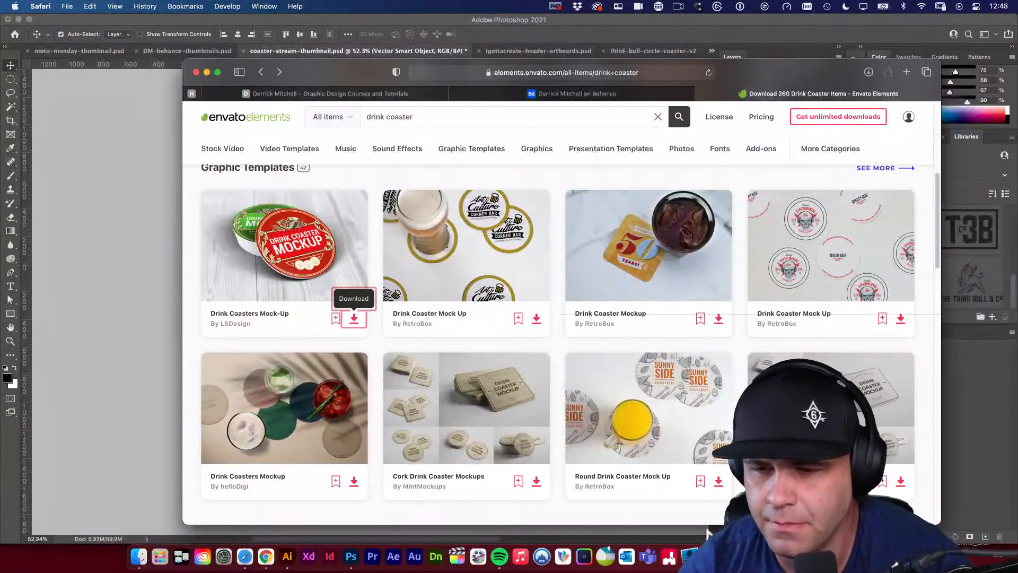
Open the downloaded Multipurpose Drink Coaster Mock Up folder in Finder
left_click(837, 556)
left_click(835, 515)
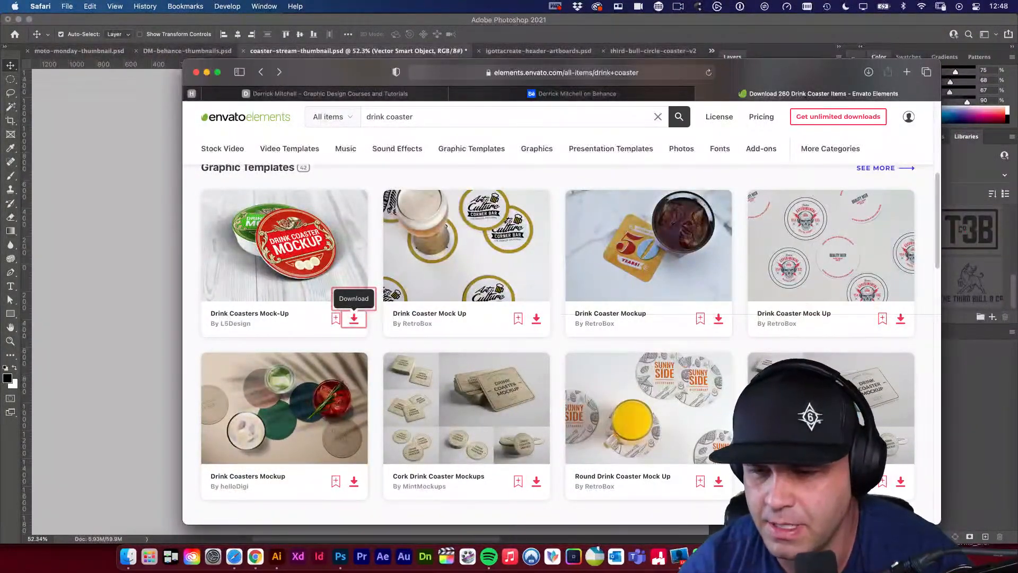
left_click(848, 556)
left_click(847, 482)
left_click(847, 556)
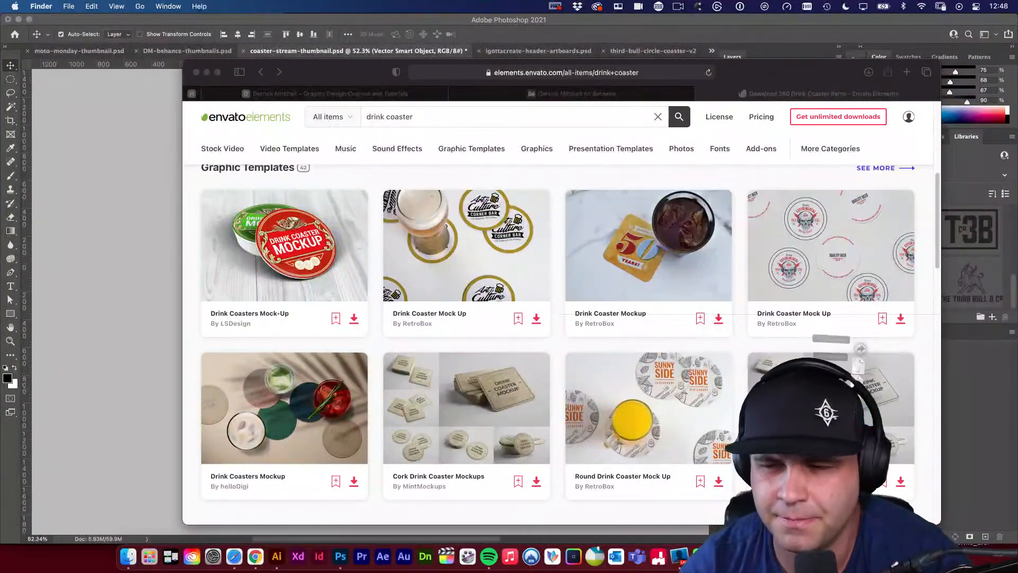
left_click(838, 555)
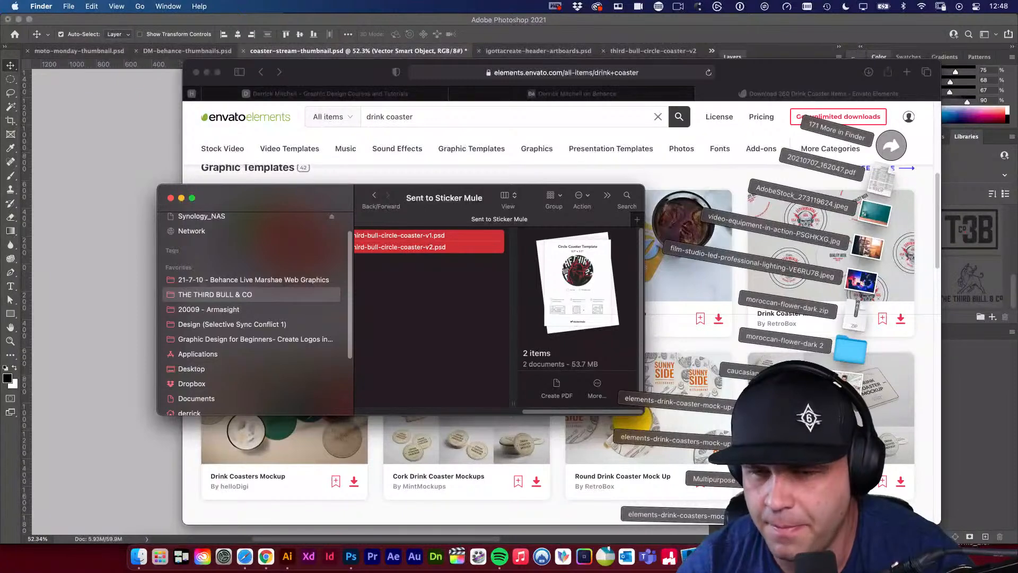
left_click(711, 479)
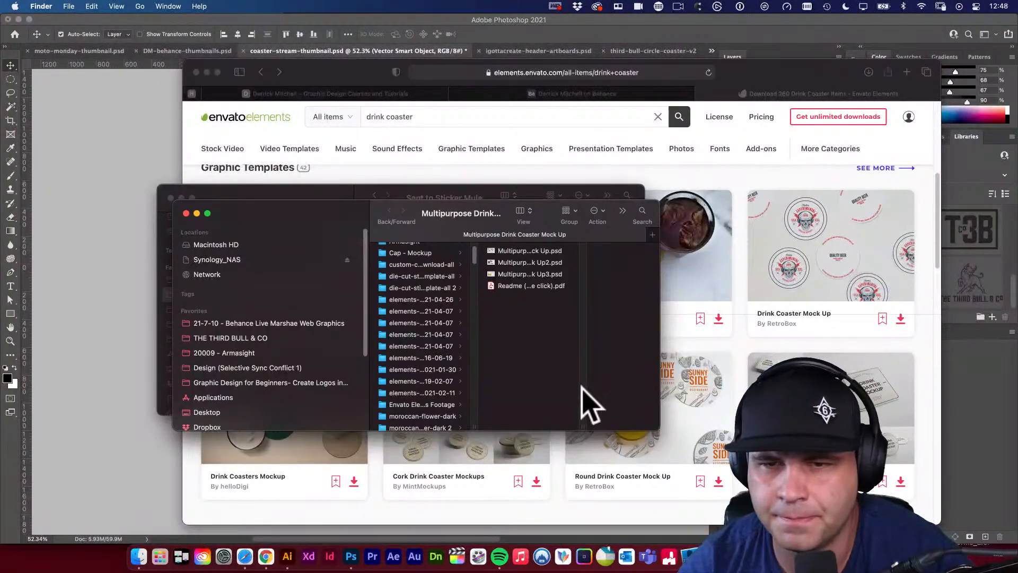
Preview the coaster mockup files and open Multipurpose Drink Coaster Mock Up.psd in Photoshop
left_click(539, 274)
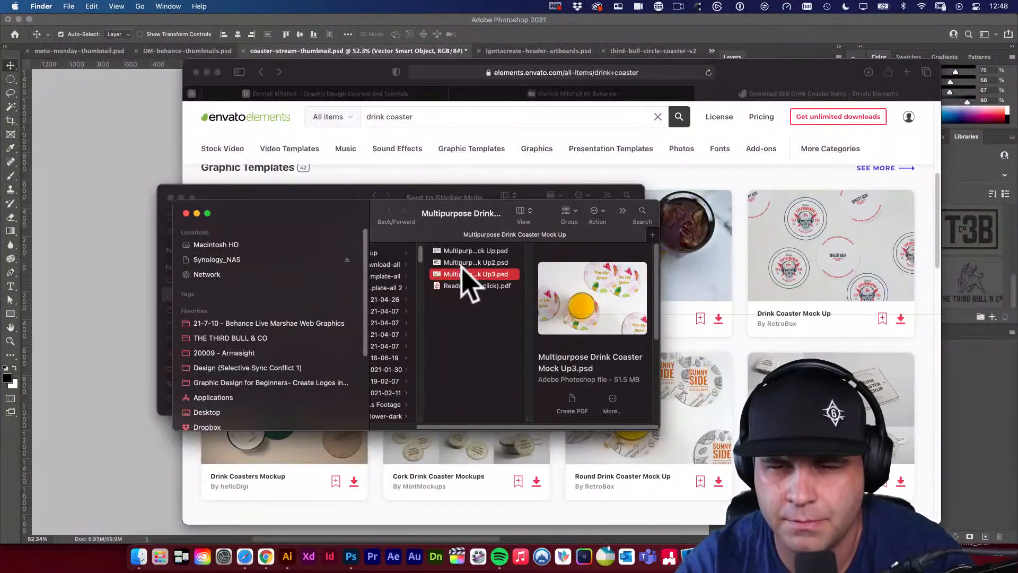
key("space")
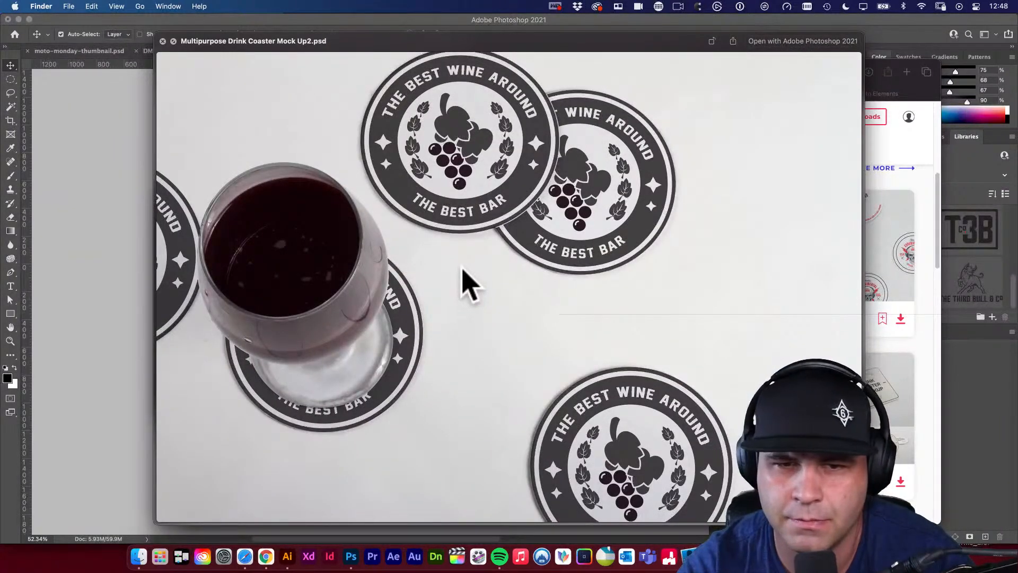
key("Up")
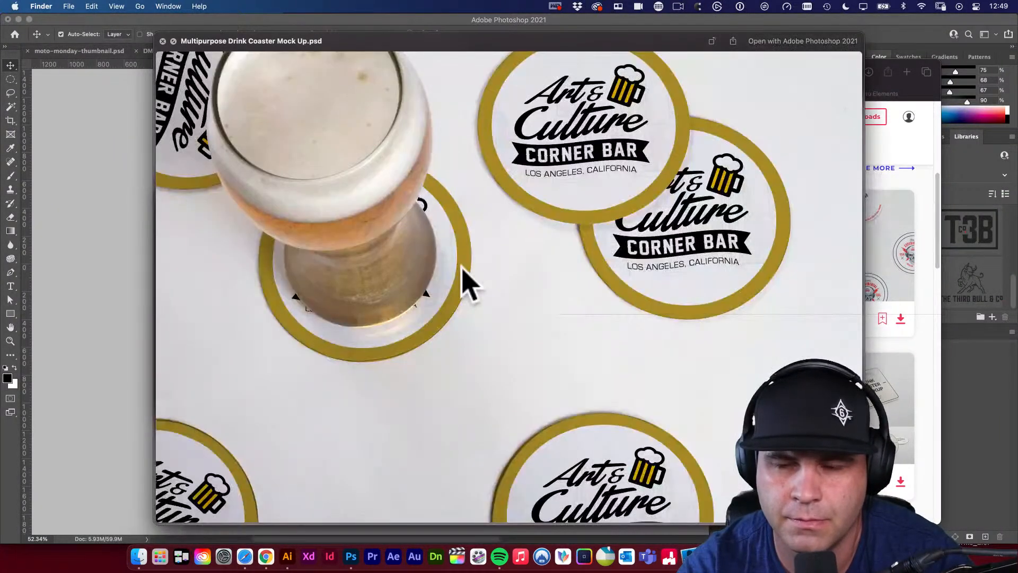
key("space")
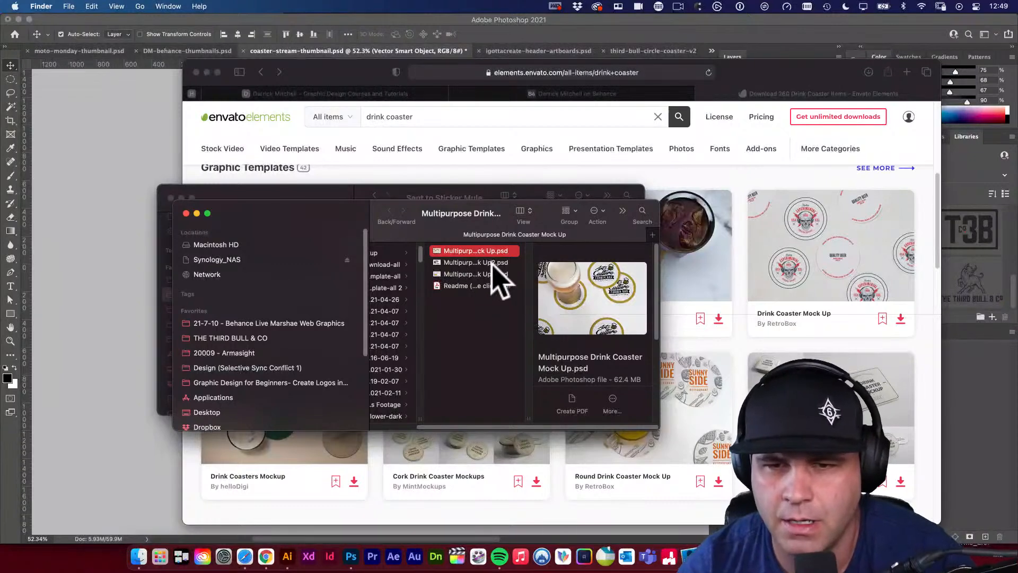
double_click(493, 251)
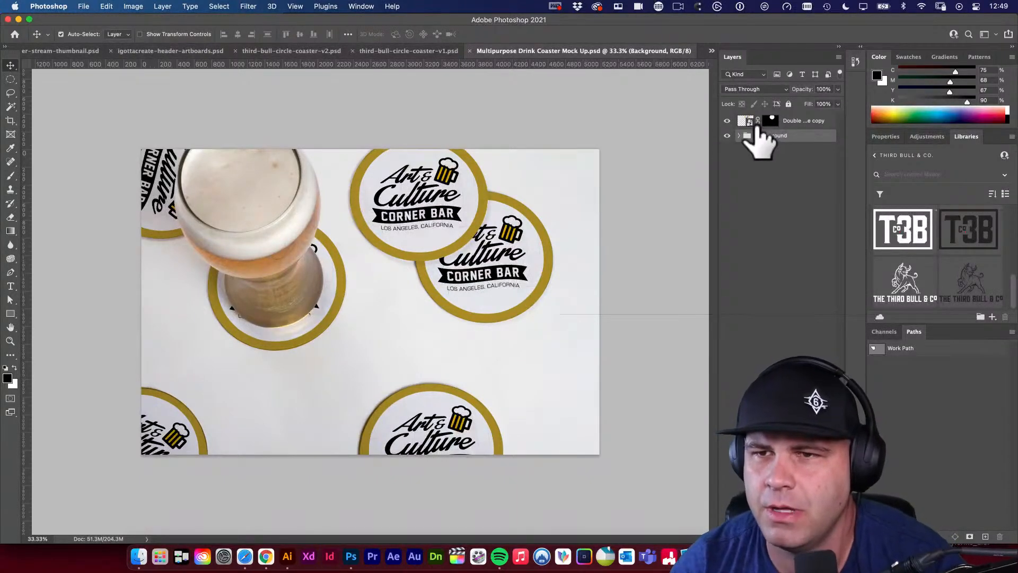
Open the top layer's smart object to inspect its replaceable coaster artwork, and close it to return to the mockup
double_click(745, 121)
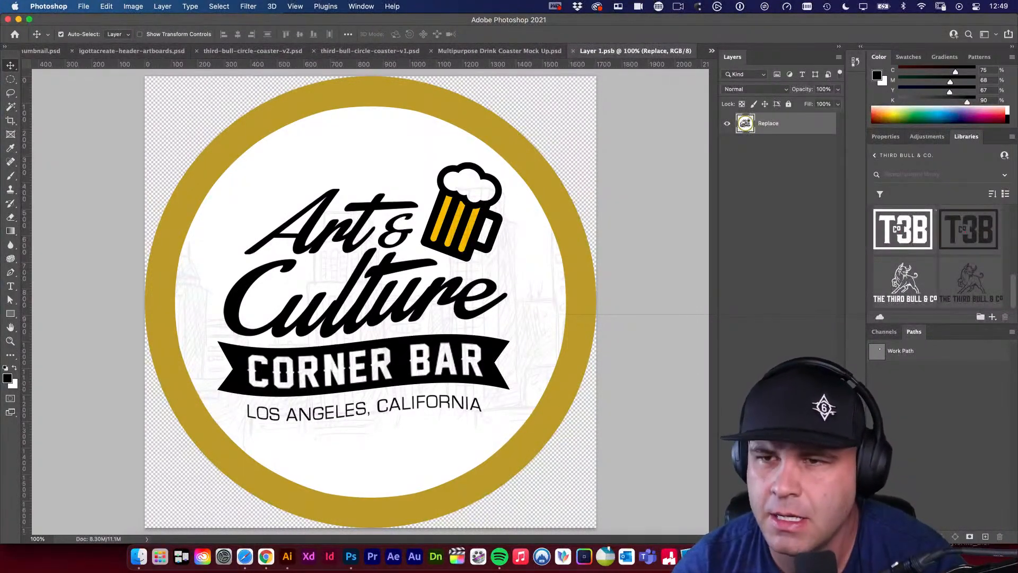
left_click(796, 259)
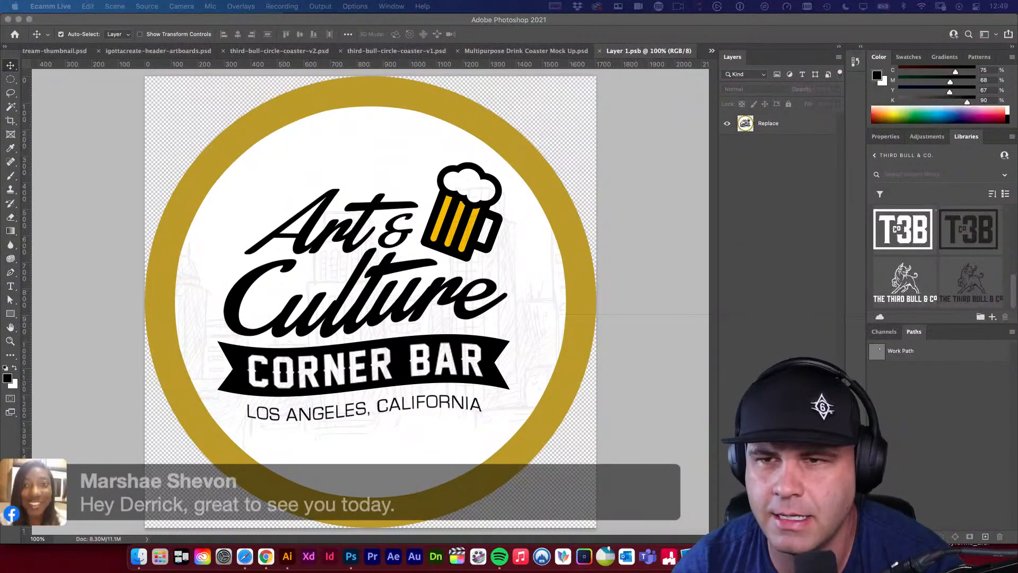
left_click(753, 161)
left_click(602, 51)
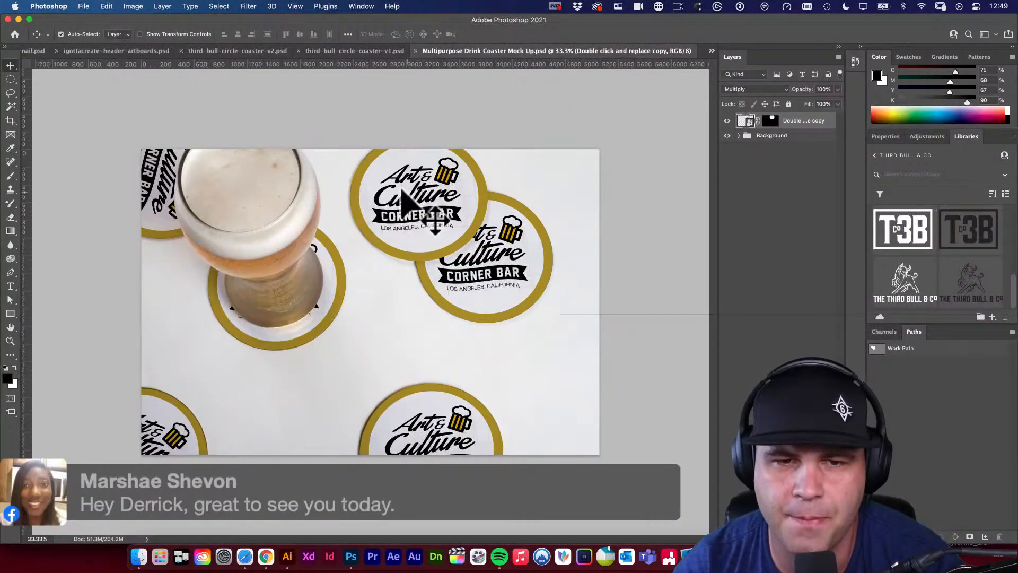
Expand the Background group and toggle its visibility to examine the other coaster layers
left_click(741, 136)
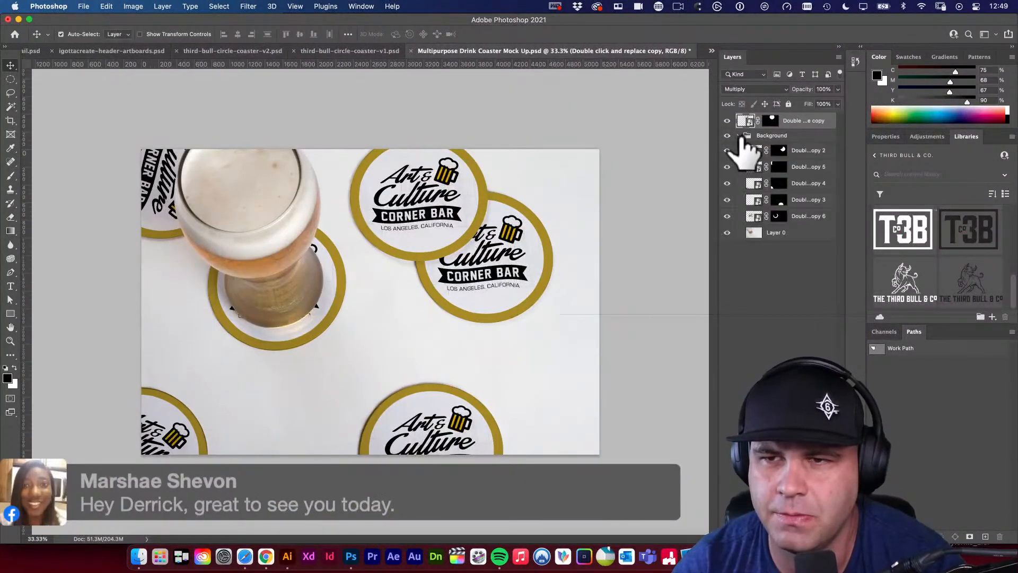
left_click(729, 136)
left_click(729, 137)
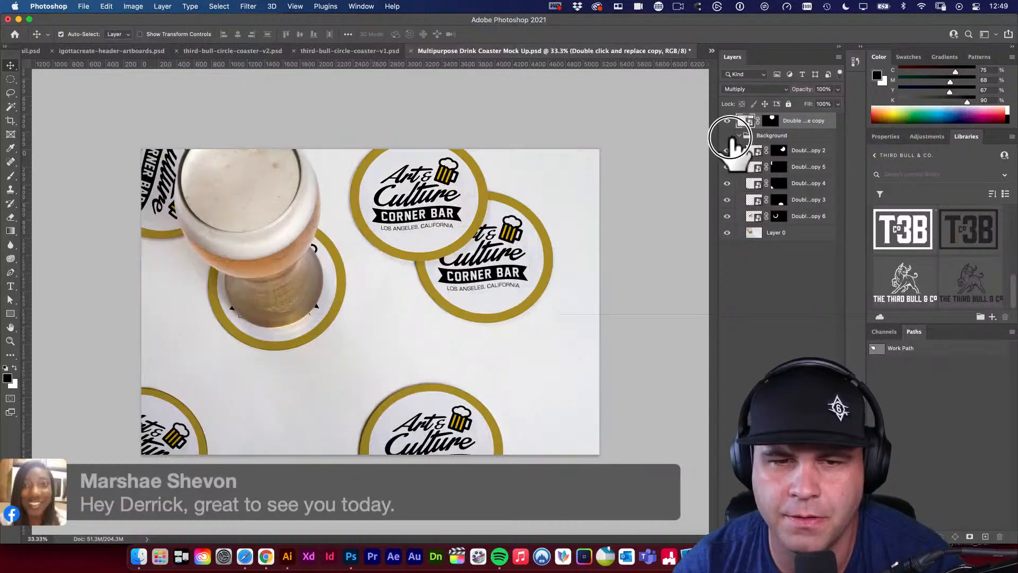
Toggle the visibility of the Background group and the top coaster layer to compare what each contributes to the mockup
left_click(729, 136)
left_click(729, 136)
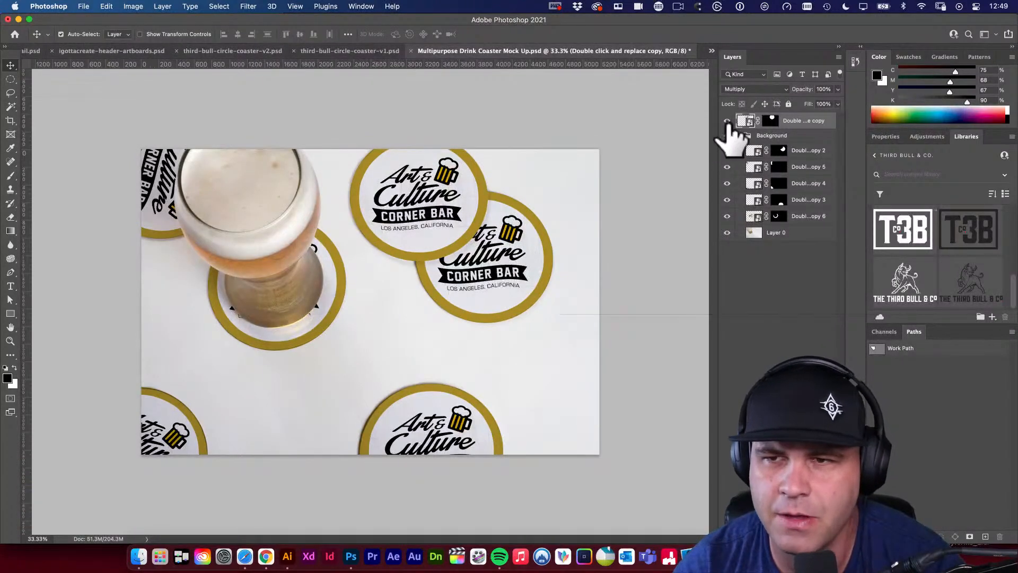
left_click(728, 121)
left_click(728, 121)
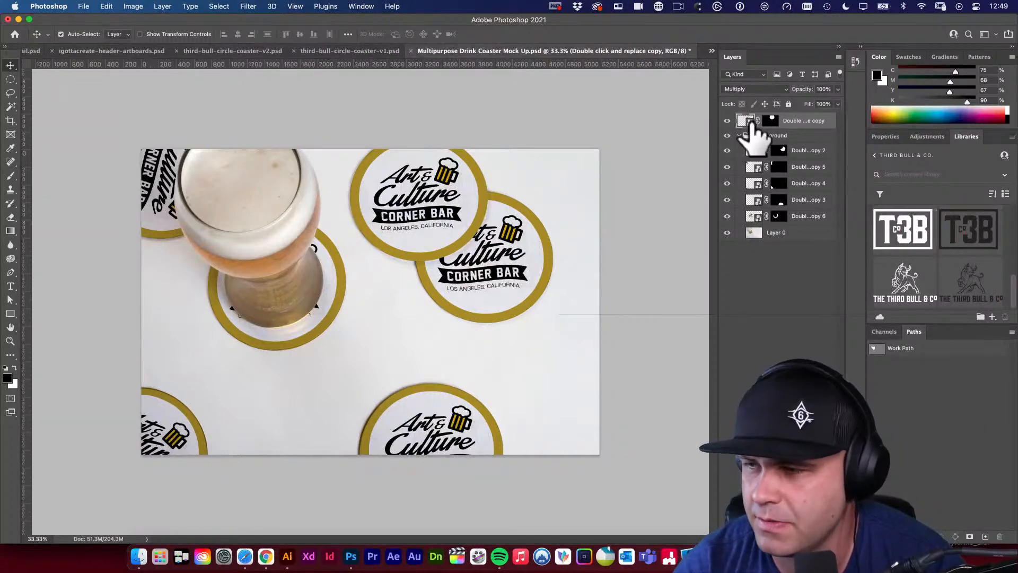
Open the top coaster layer's smart object, and copy the merged circular bull artwork from third-bull-circle-coaster-v1.psd
double_click(750, 122)
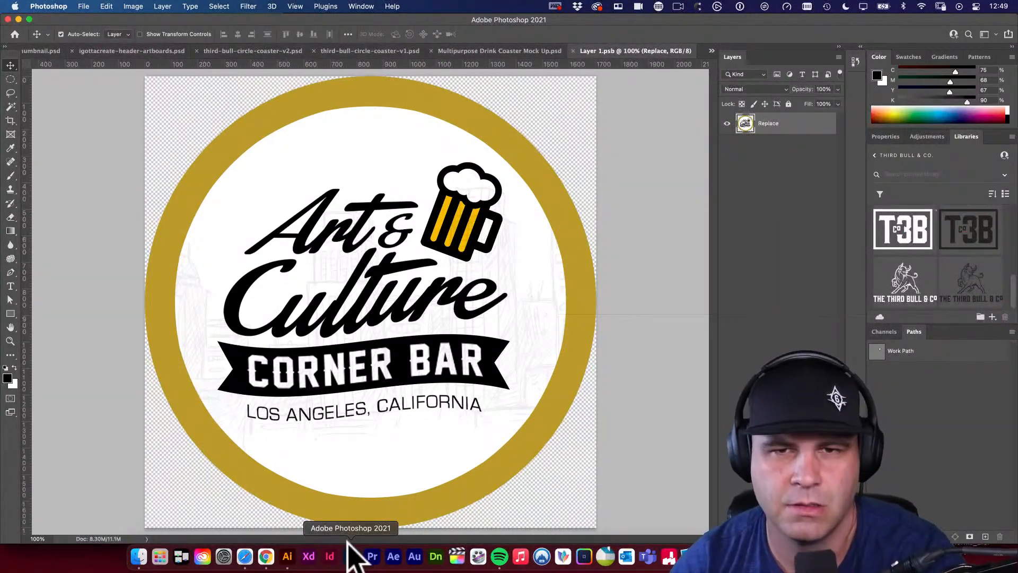
left_click(380, 52)
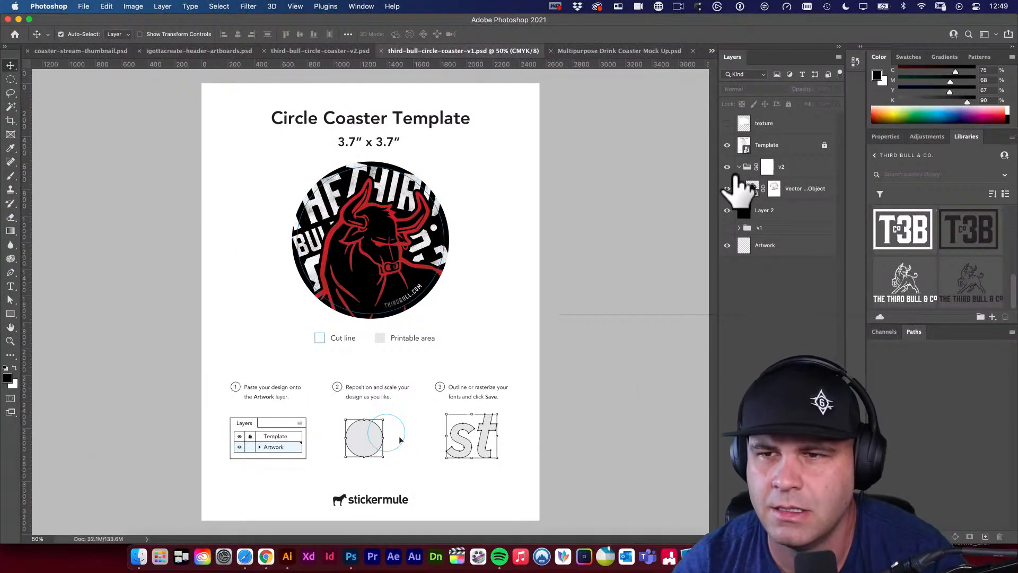
left_click(728, 144)
left_click(728, 144)
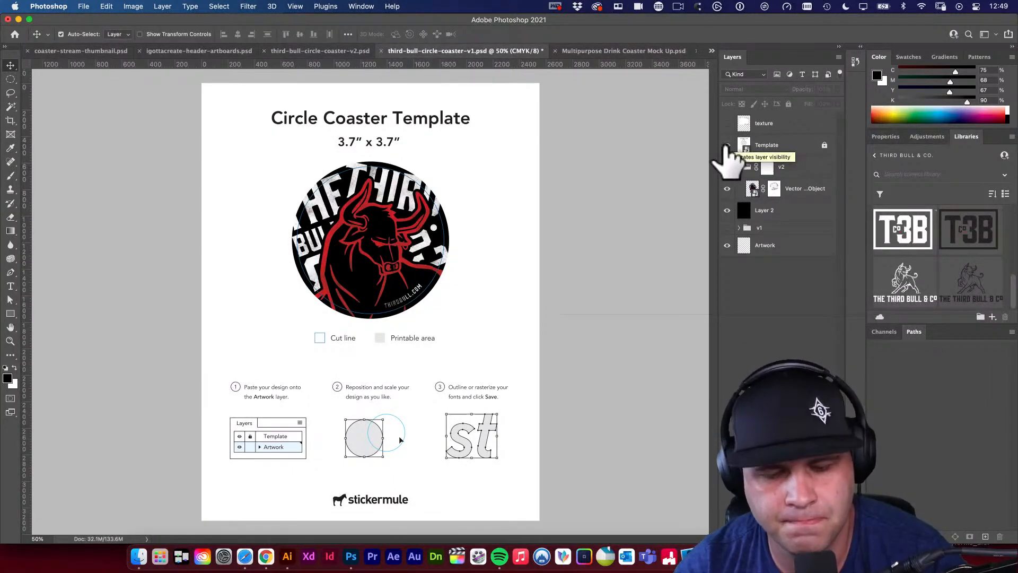
left_click(375, 233, "super")
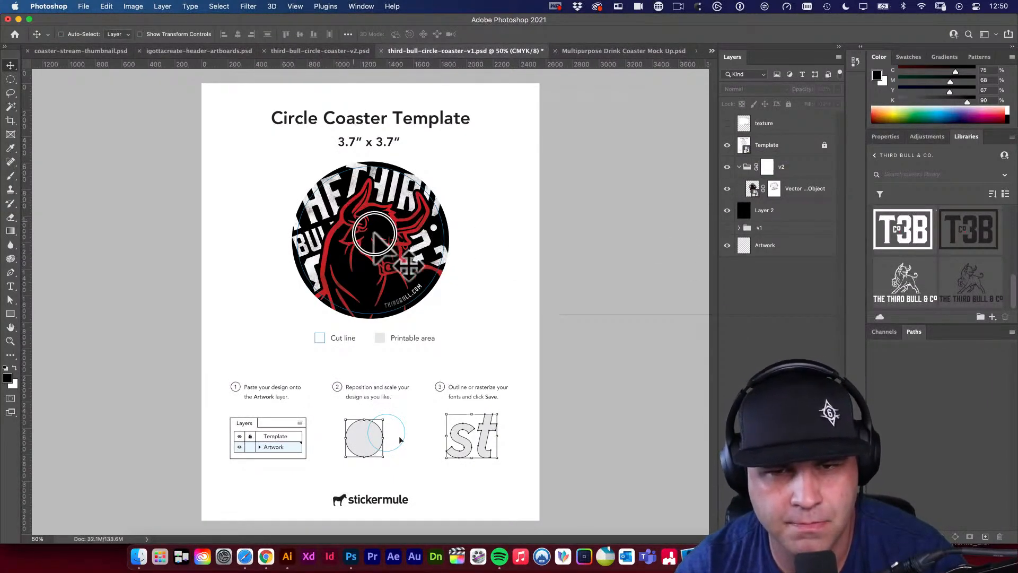
left_click_drag(374, 233, 455, 240)
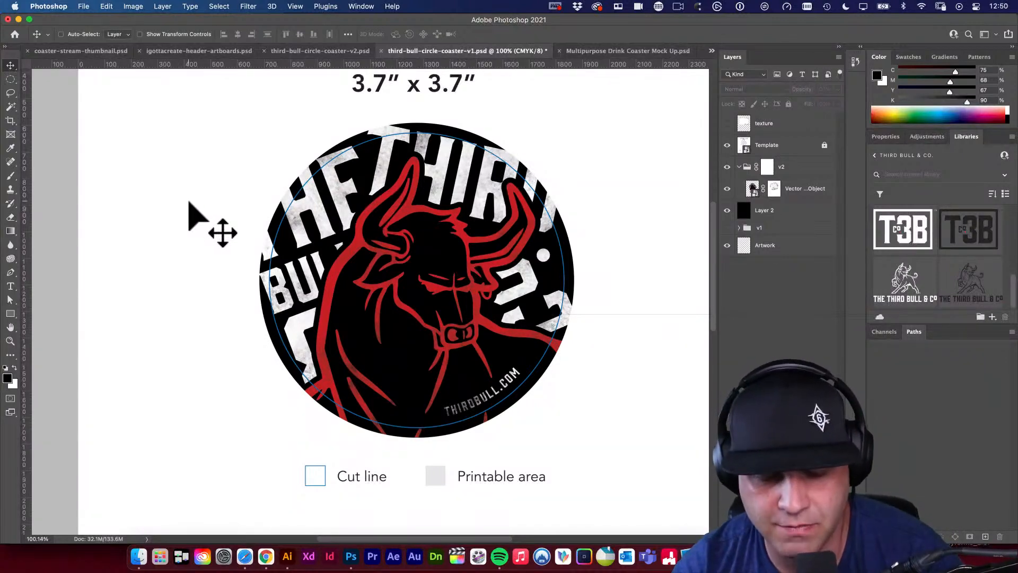
left_click_drag(255, 132, 575, 438)
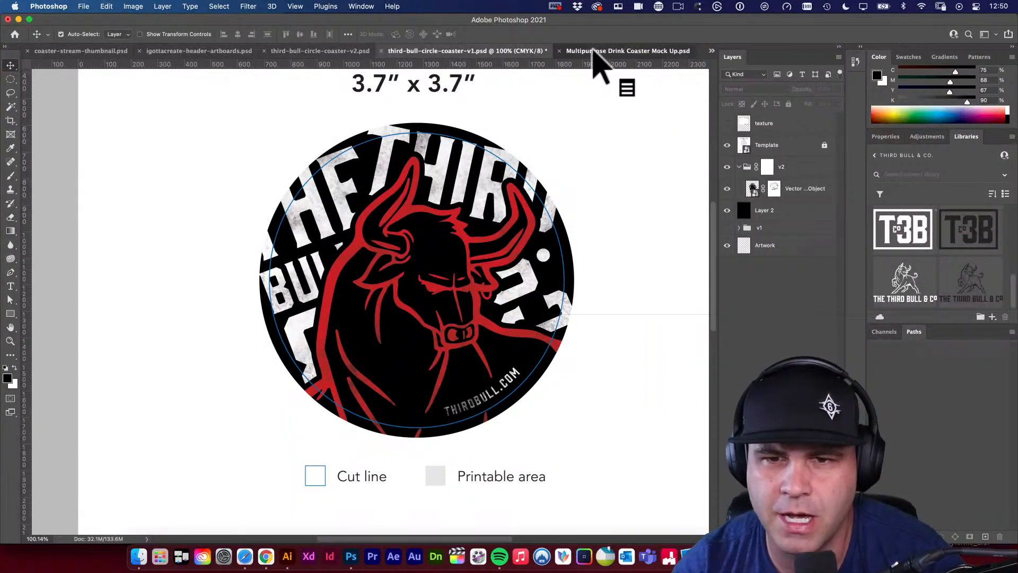
Paste the copied bull artwork into Layer 1.psb and scale it up to cover the whole coaster circle
left_click(593, 50)
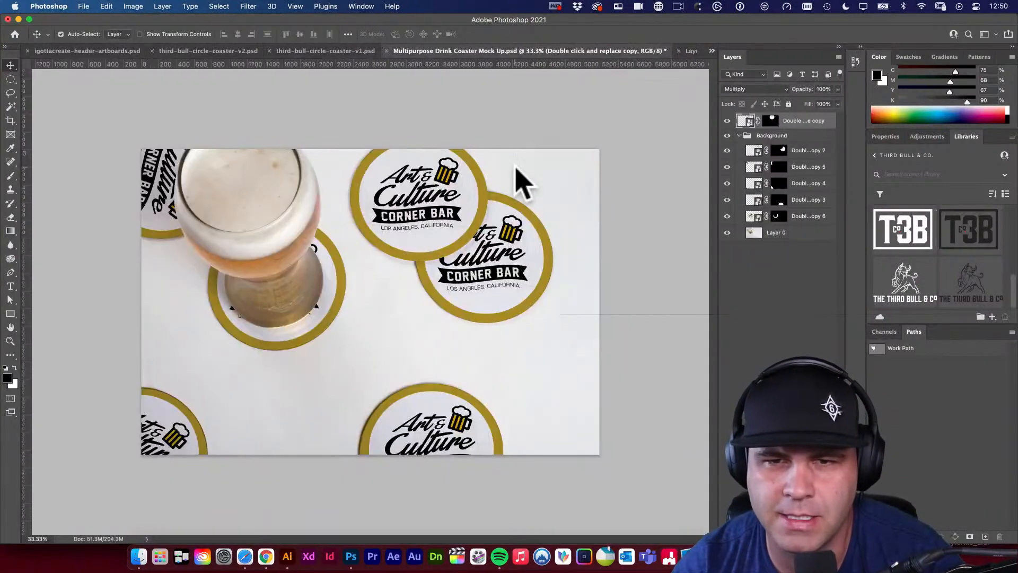
left_click(691, 51)
key("cmd+v")
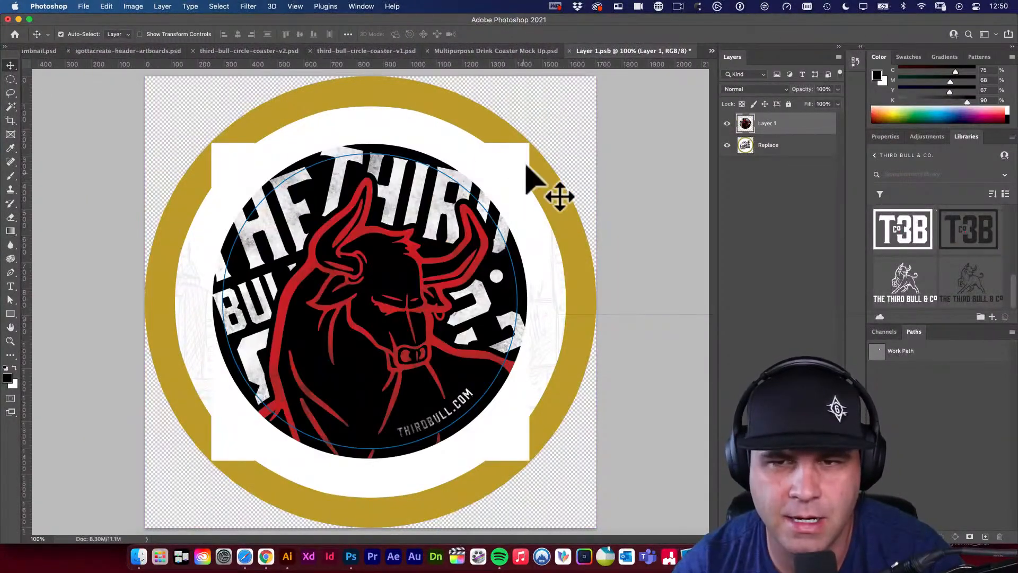
scroll(493, 175, "down", 3)
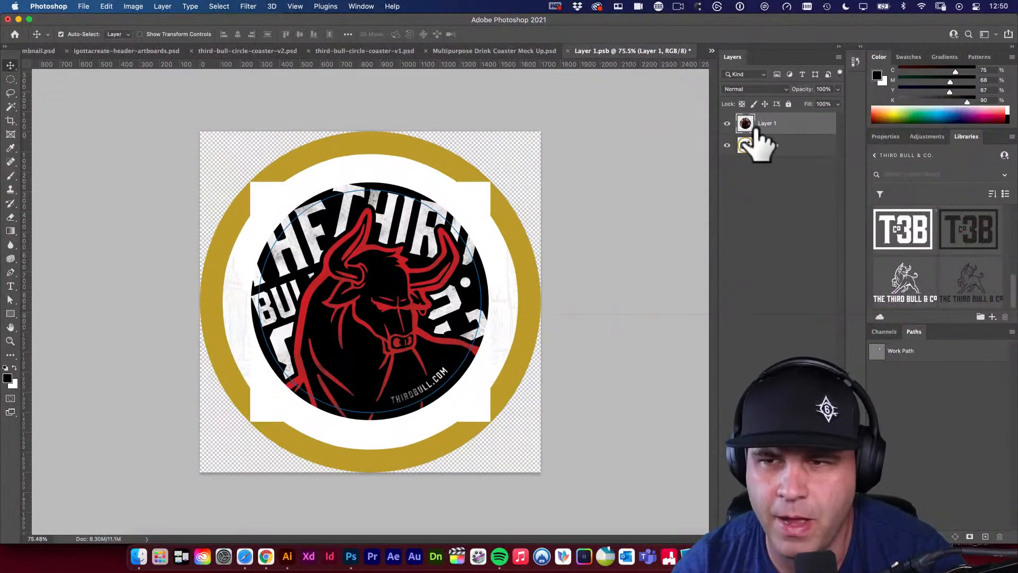
key("cmd+t")
left_click_drag(488, 183, 565, 137)
key("Return")
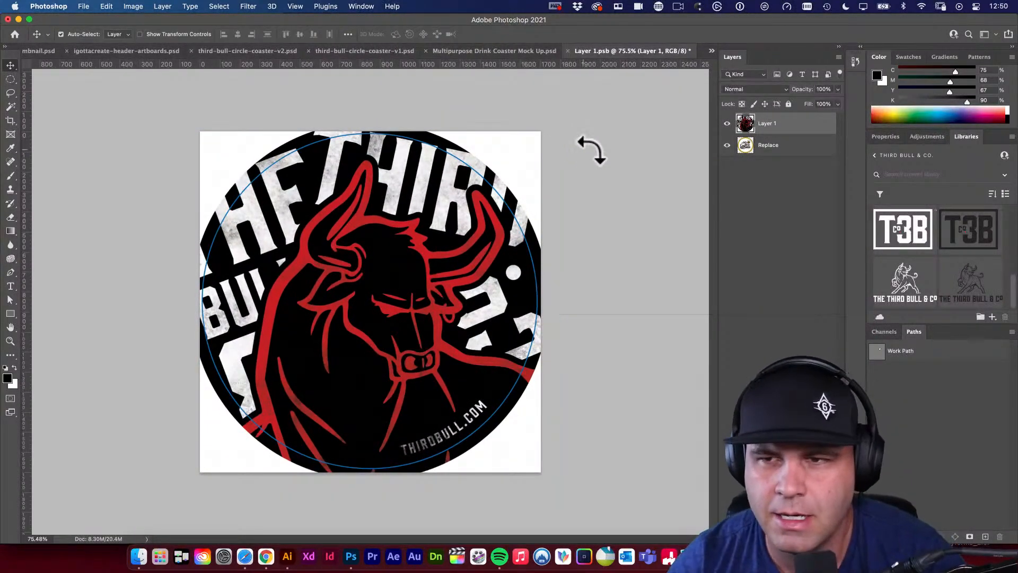
Clip the bull artwork to the Replace layer's circle and enlarge it to about 101.83% to push the blue cut line outward
left_click(747, 149, "alt")
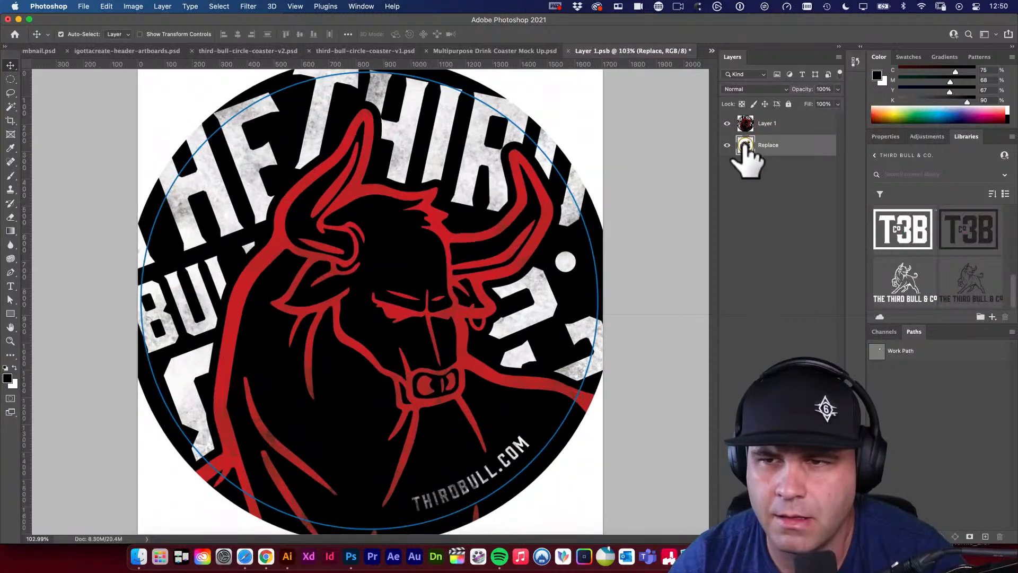
left_click(776, 135, "alt")
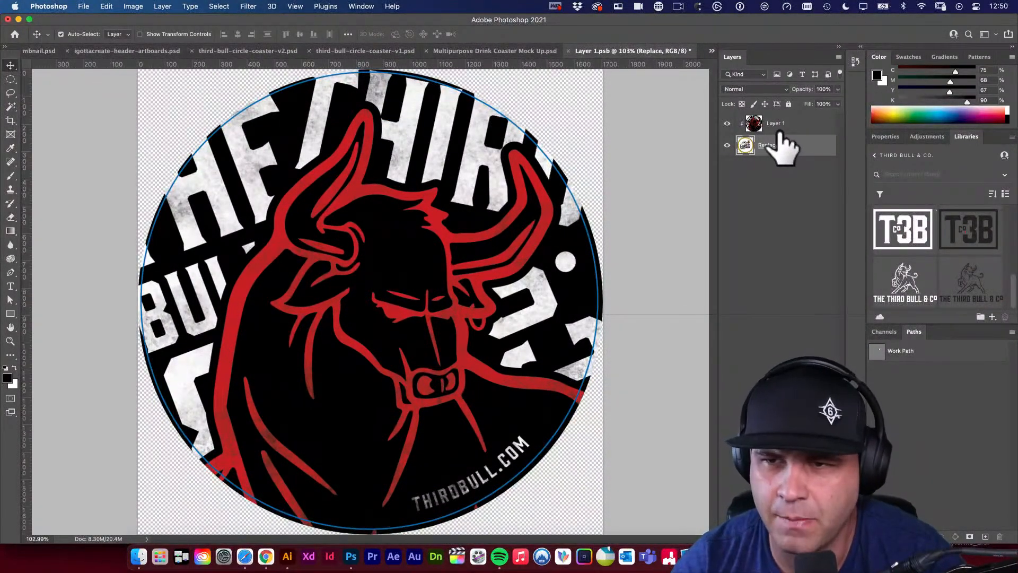
left_click(751, 125)
key("super+t")
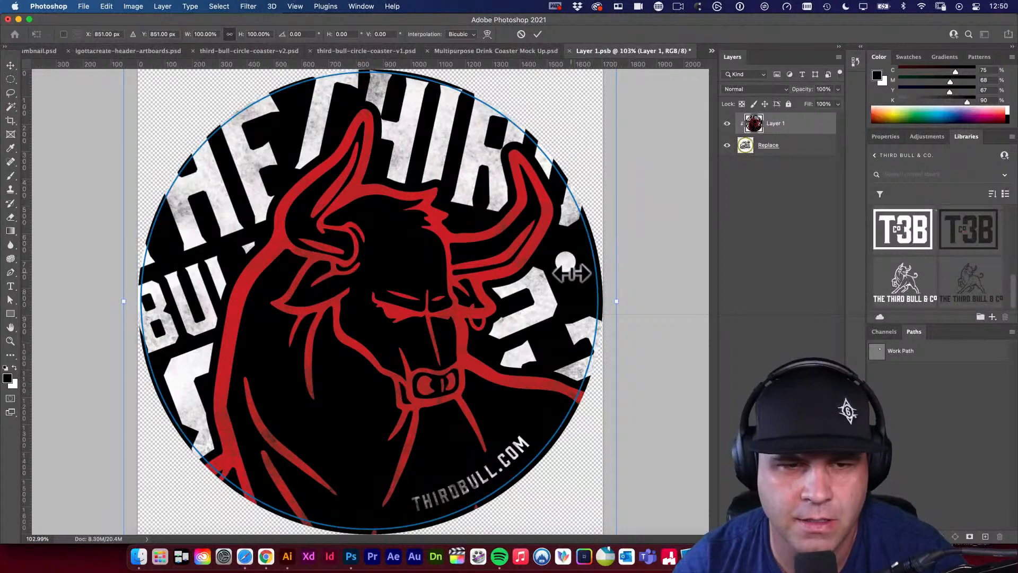
left_click_drag(572, 273, 560, 266)
left_click_drag(604, 301, 608, 301)
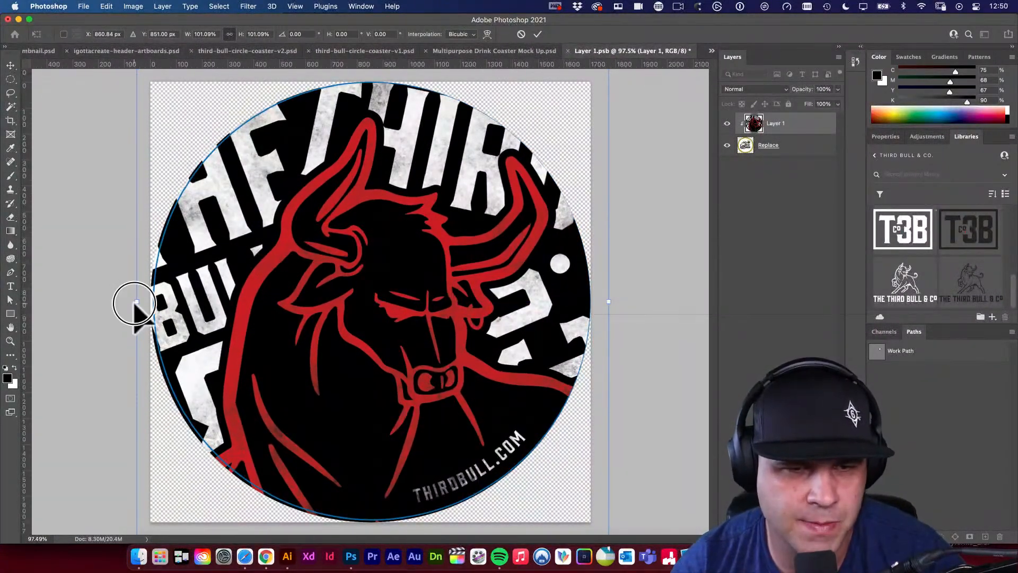
left_click_drag(136, 302, 133, 302)
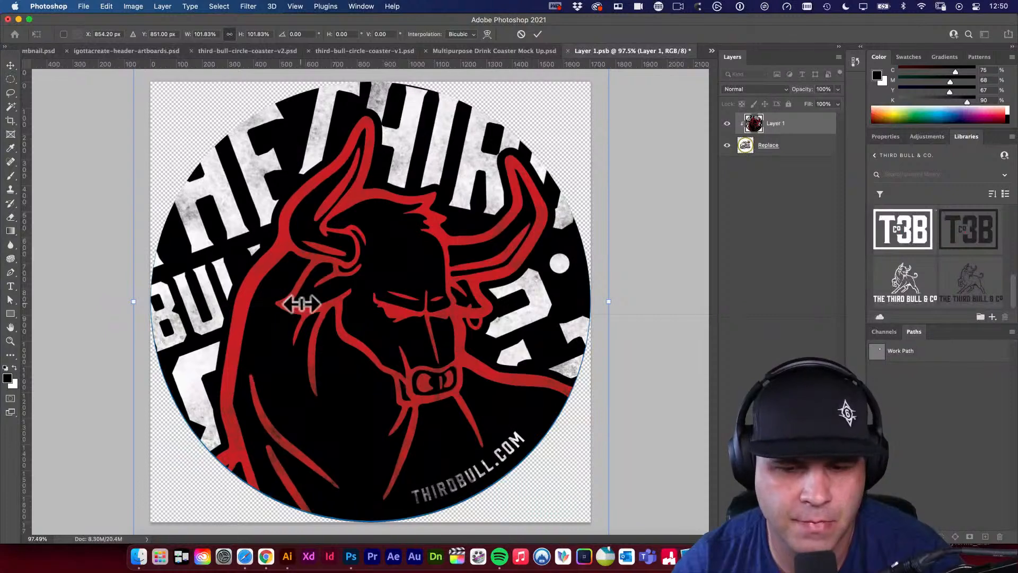
key("Return")
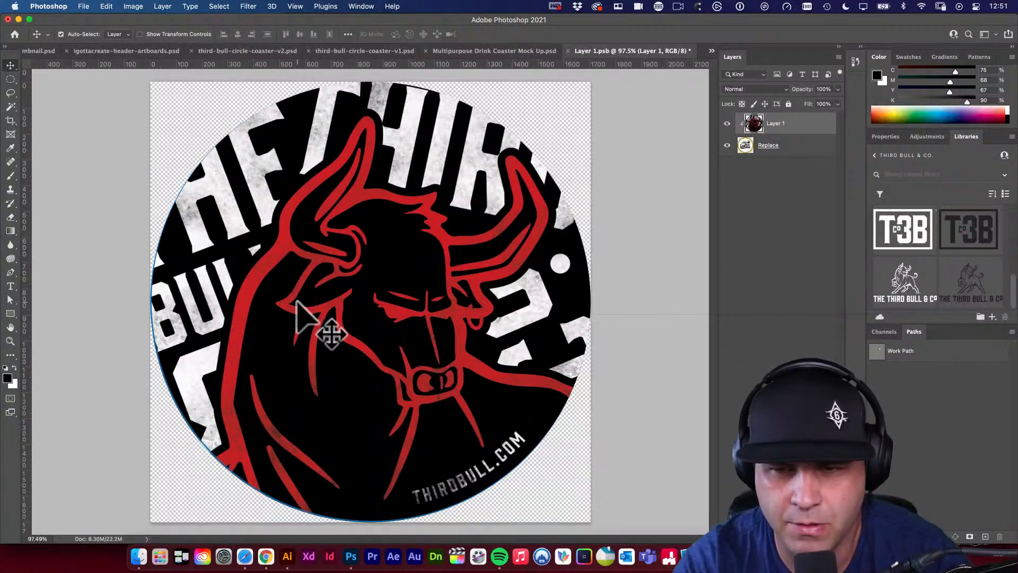
Enlarge the clipped bull artwork again to about 101.43% so the remaining blue cut line falls outside the circle
key("super+t")
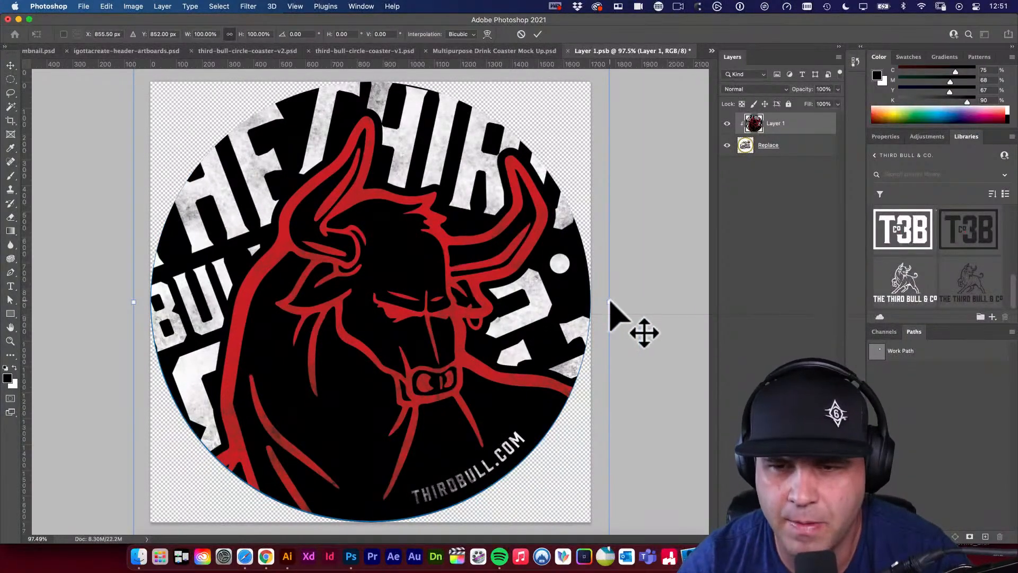
left_click_drag(609, 301, 613, 301)
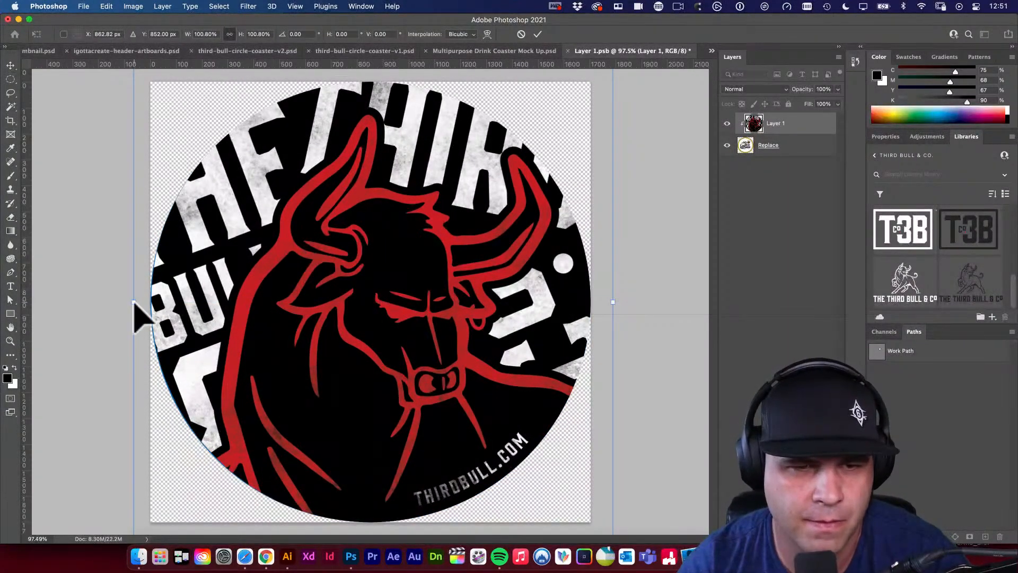
left_click_drag(133, 302, 131, 304)
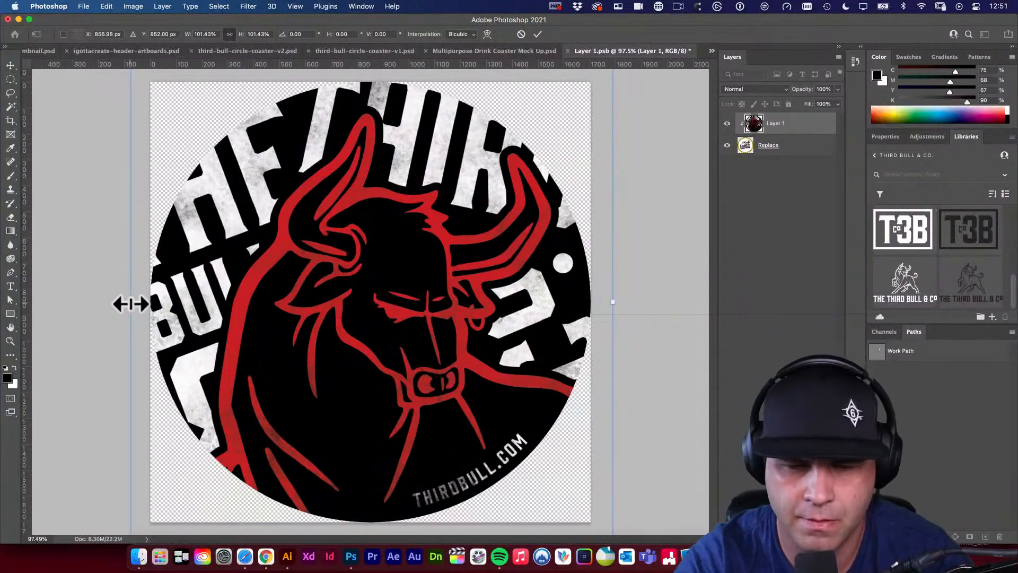
key("Return")
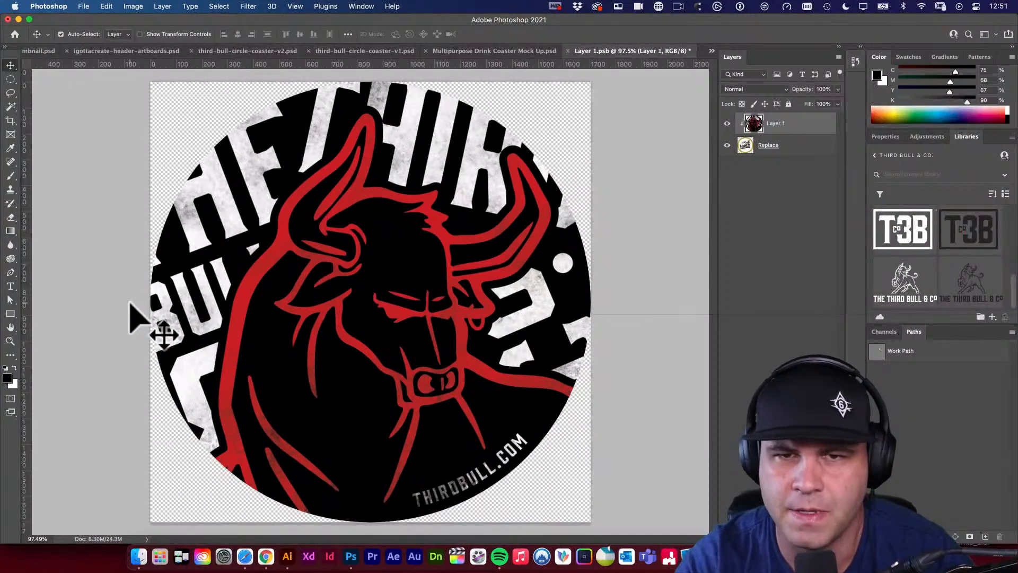
Save and close the smart object to update the coaster mockup, and collapse the Background group
key("super+s")
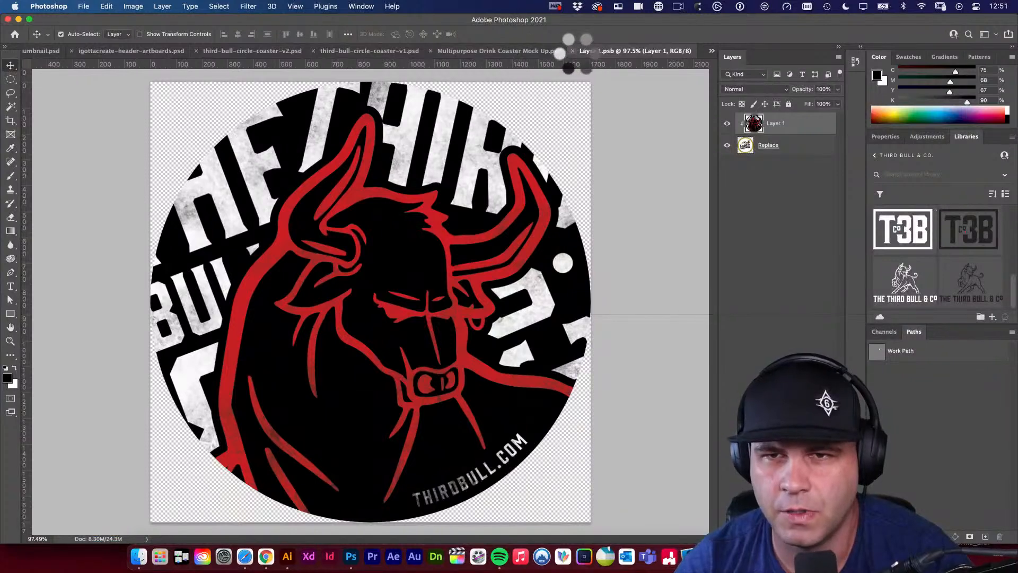
key("super+w")
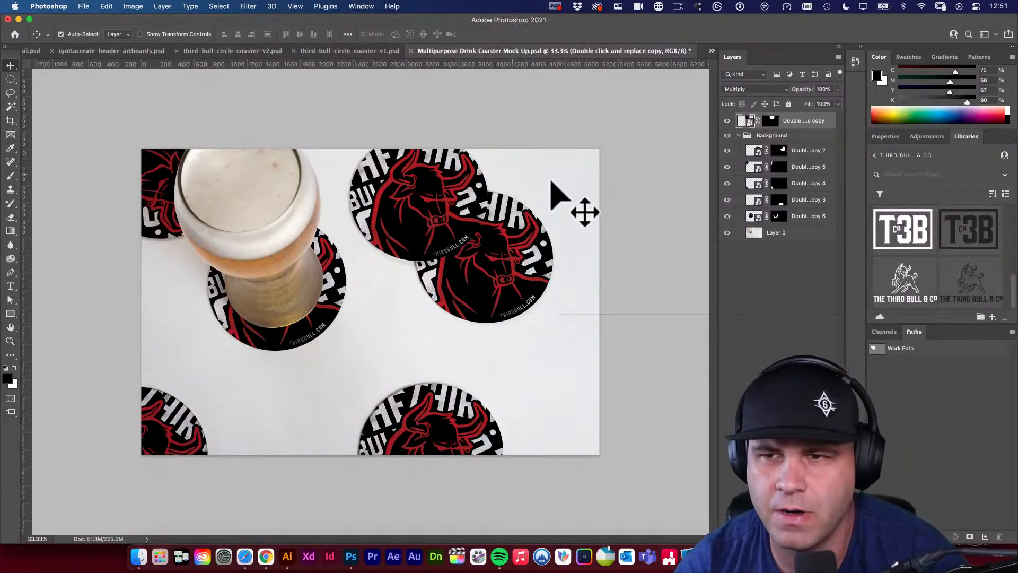
left_click(739, 135)
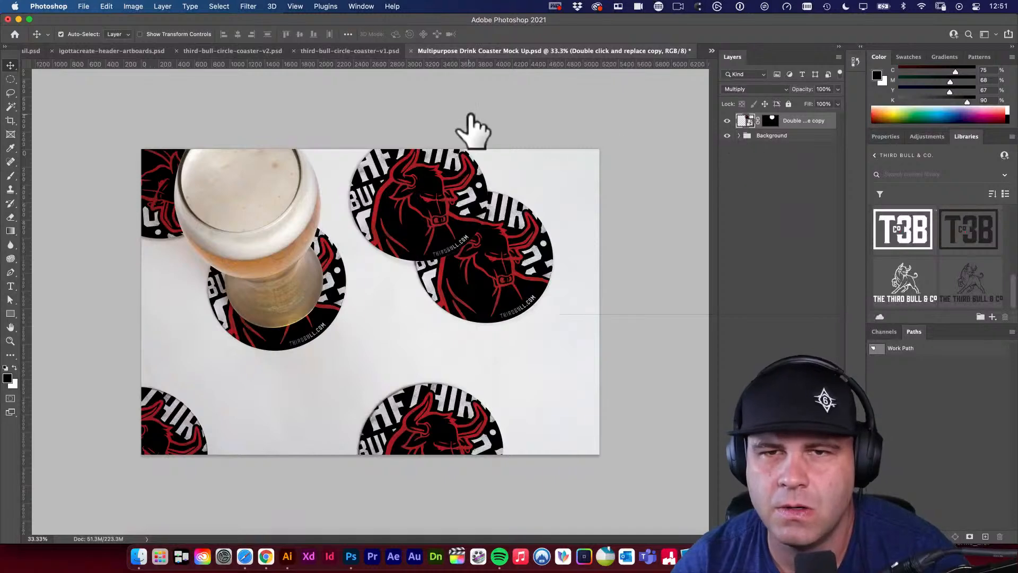
Switch to coaster-stream-thumbnail.psd and duplicate the Artboard 1 copy 2 artboard beside the original
left_click(371, 51)
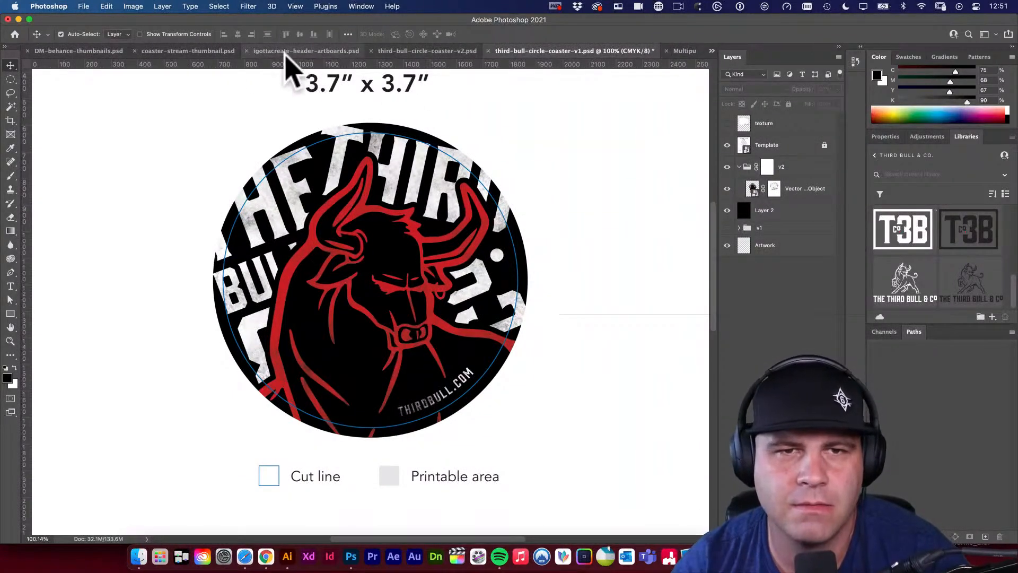
left_click(236, 53)
left_click(202, 51)
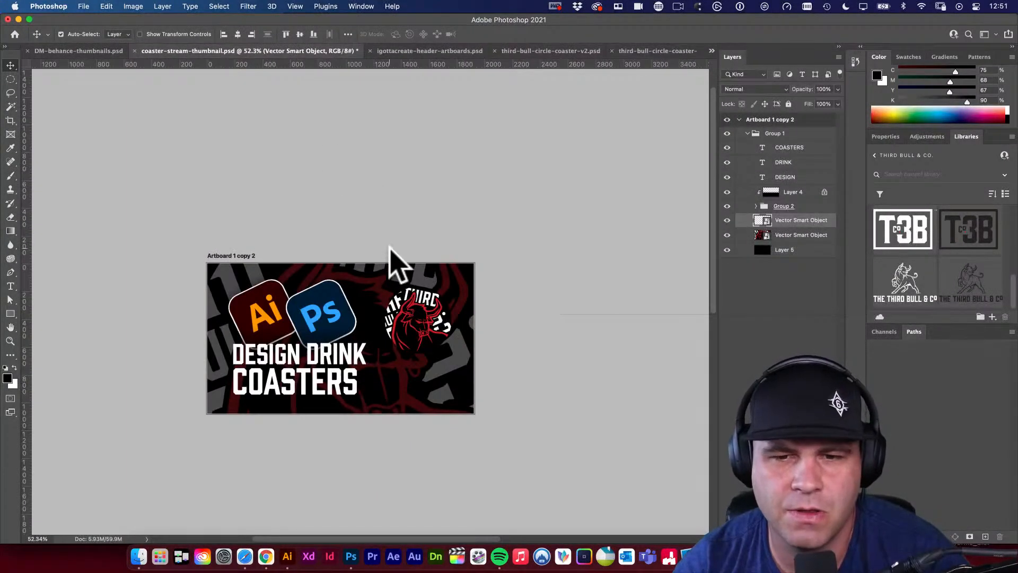
left_click_drag(373, 224, 270, 174)
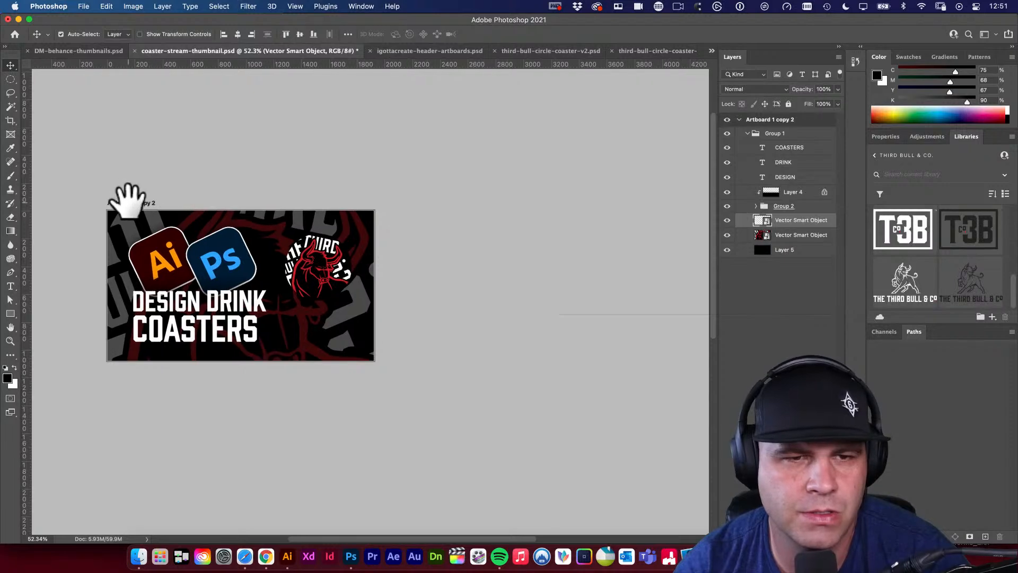
left_click_drag(129, 202, 445, 222)
key("super+r")
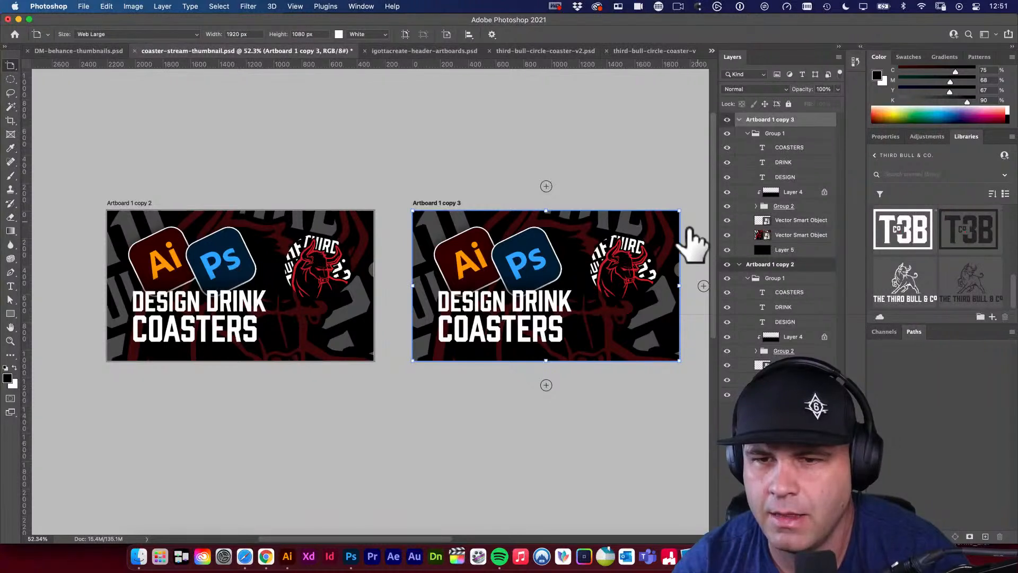
Delete both Vector Smart Object layers, the coaster art and the dark bull background, from the duplicated artboard
key("v")
left_click(644, 262)
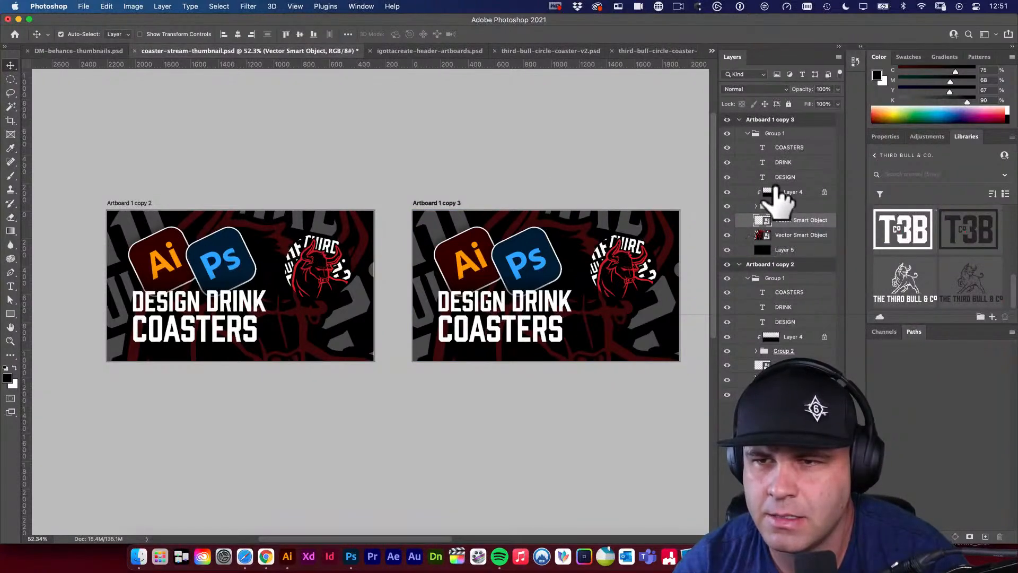
left_click(727, 221)
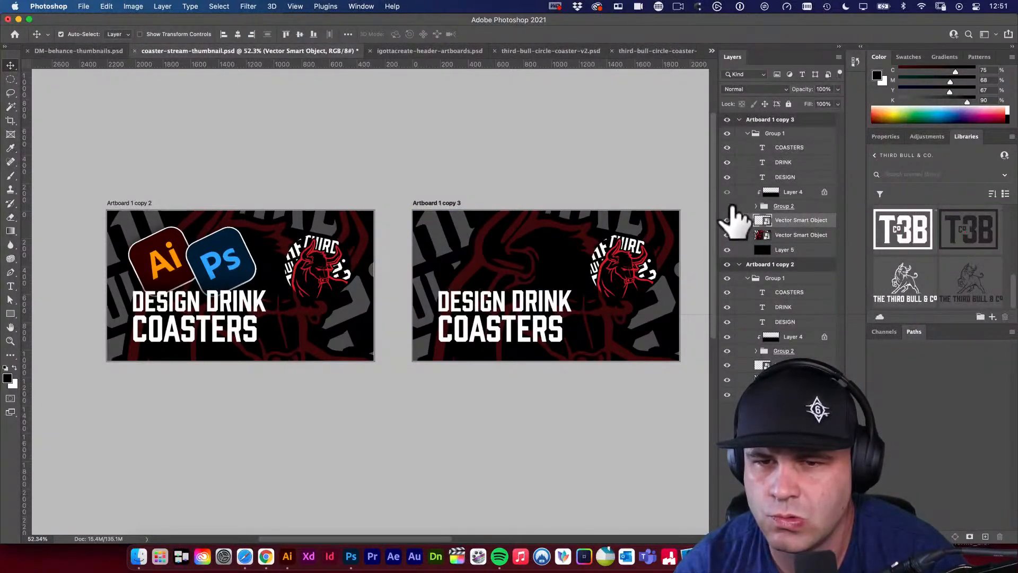
left_click(727, 221)
left_click(789, 235, "shift")
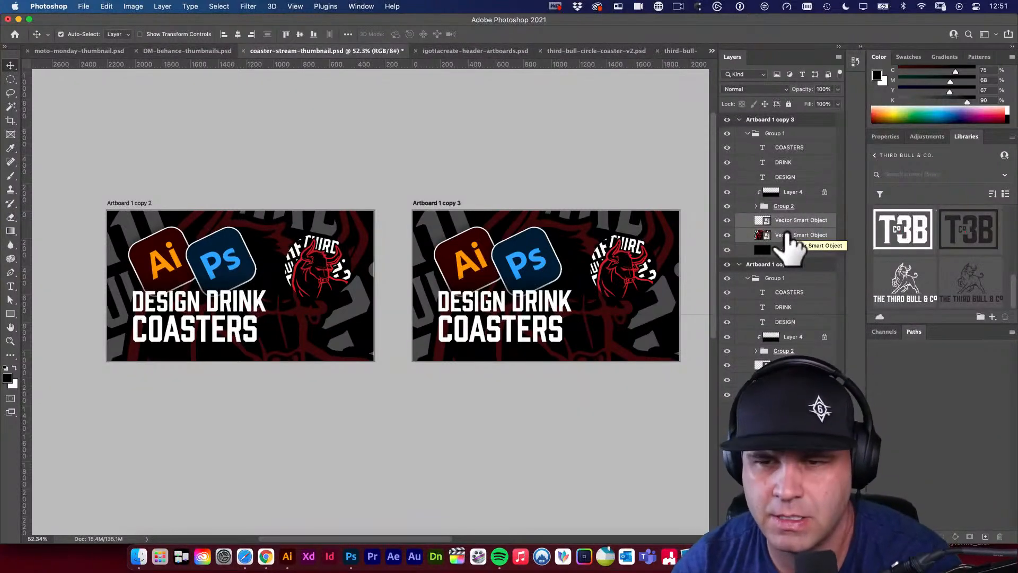
key("BackSpace")
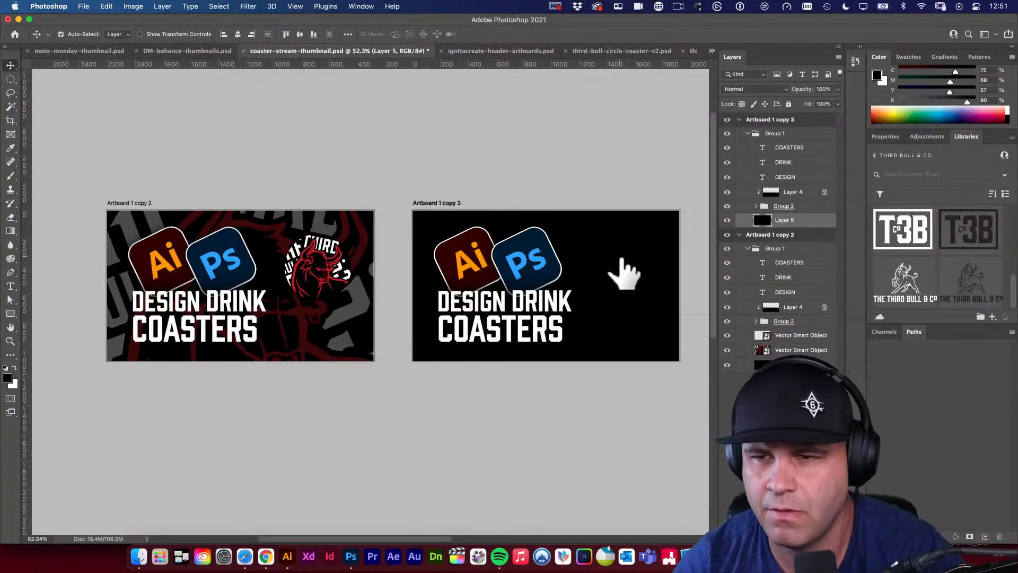
left_click(501, 301)
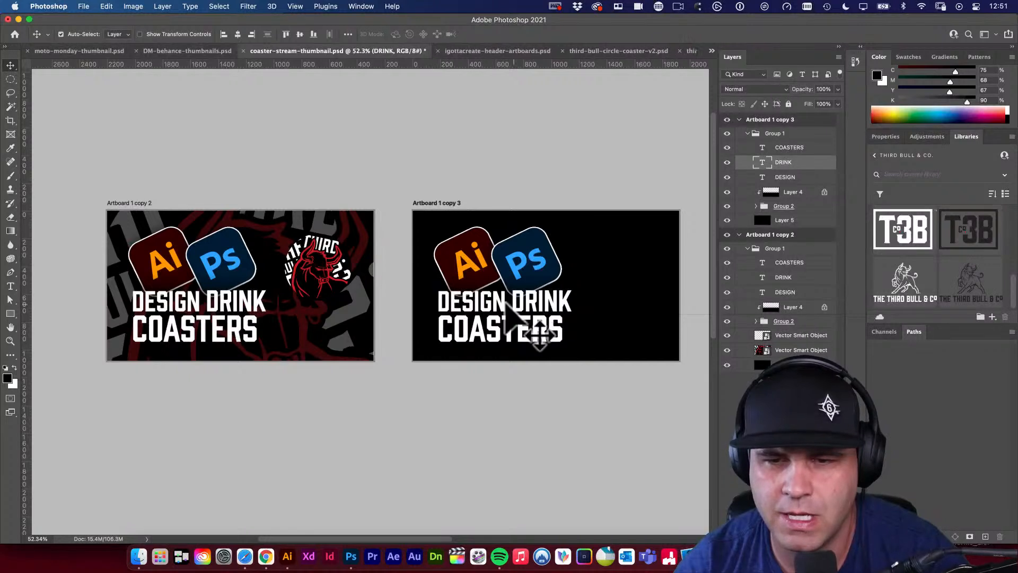
left_click(485, 303, "shift")
left_click(518, 343, "shift")
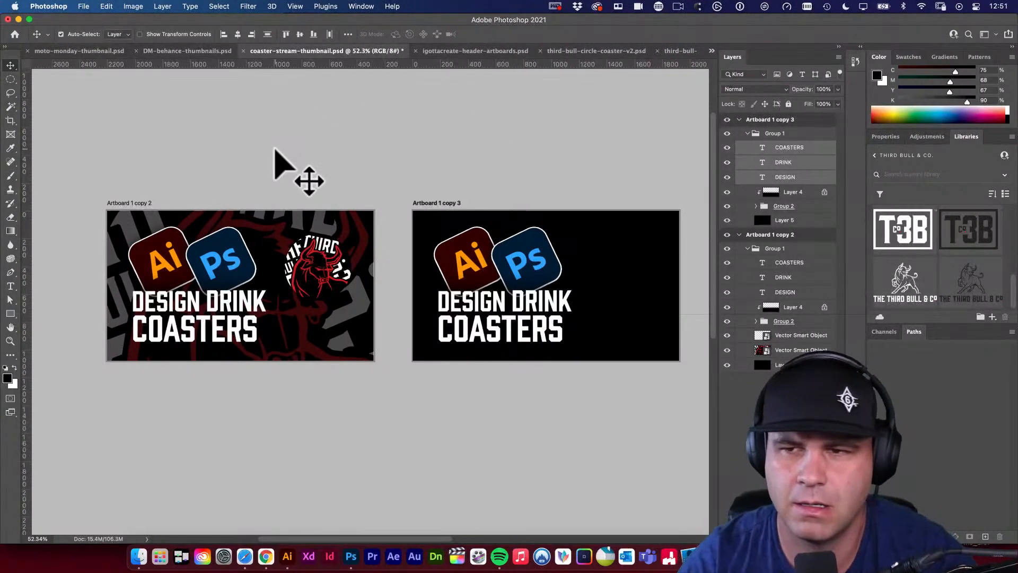
left_click(769, 120)
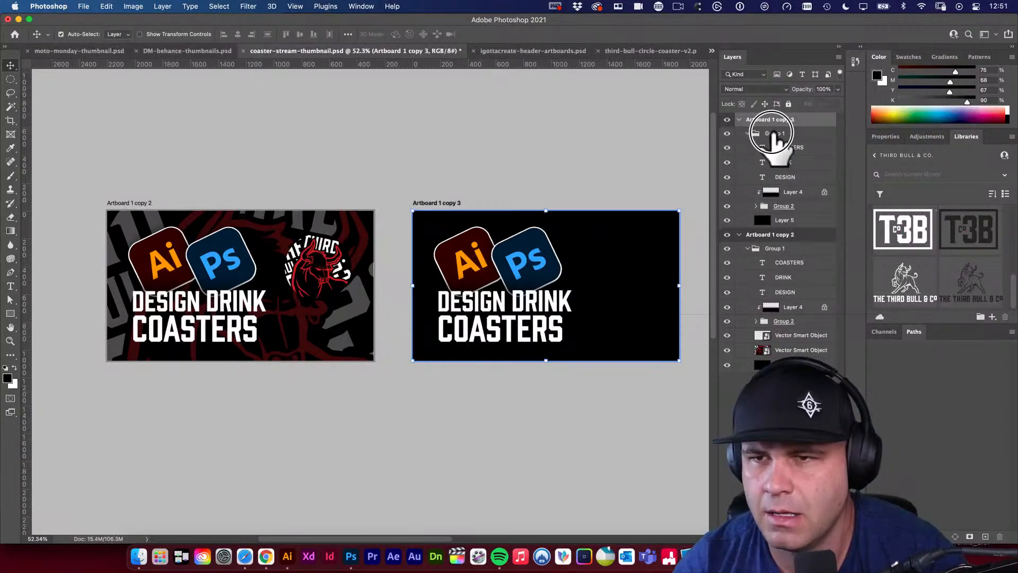
left_click(772, 133)
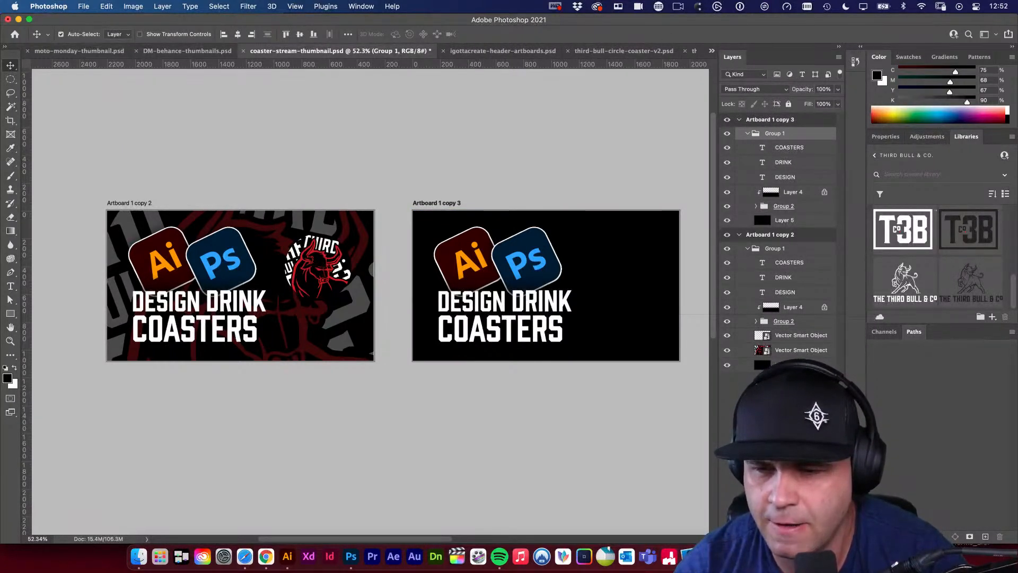
key("super+shift+o")
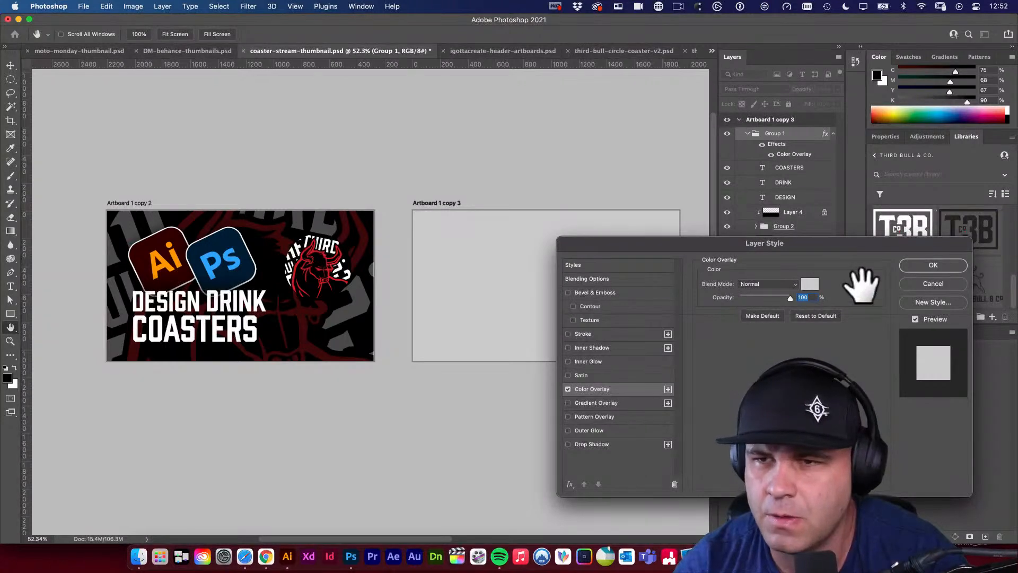
left_click(933, 283)
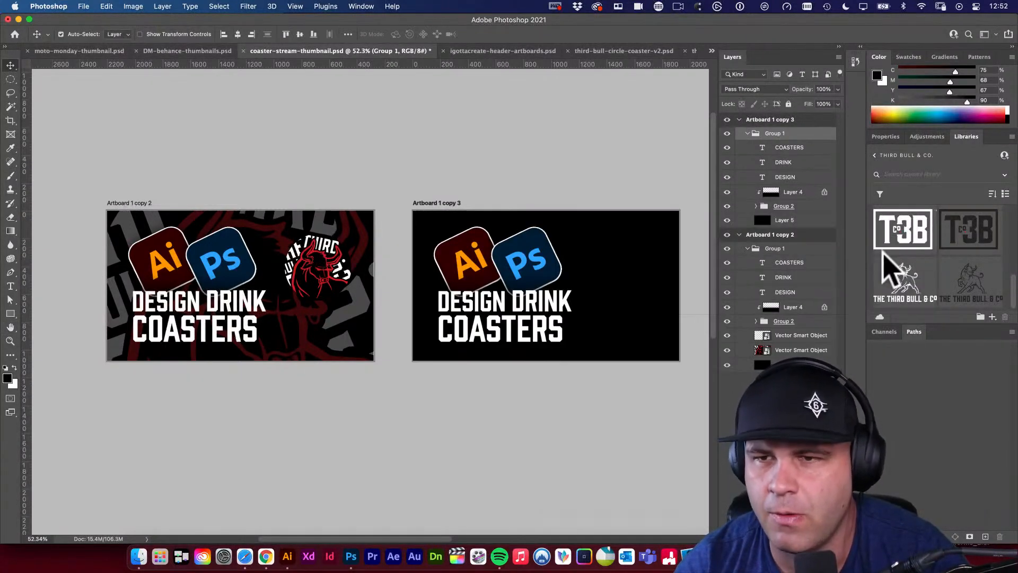
Group the COASTERS, DRINK and DESIGN text layers of Artboard 1 copy 3 and rename the group "text"
left_click(794, 150)
left_click(784, 177, "shift")
key("super+g")
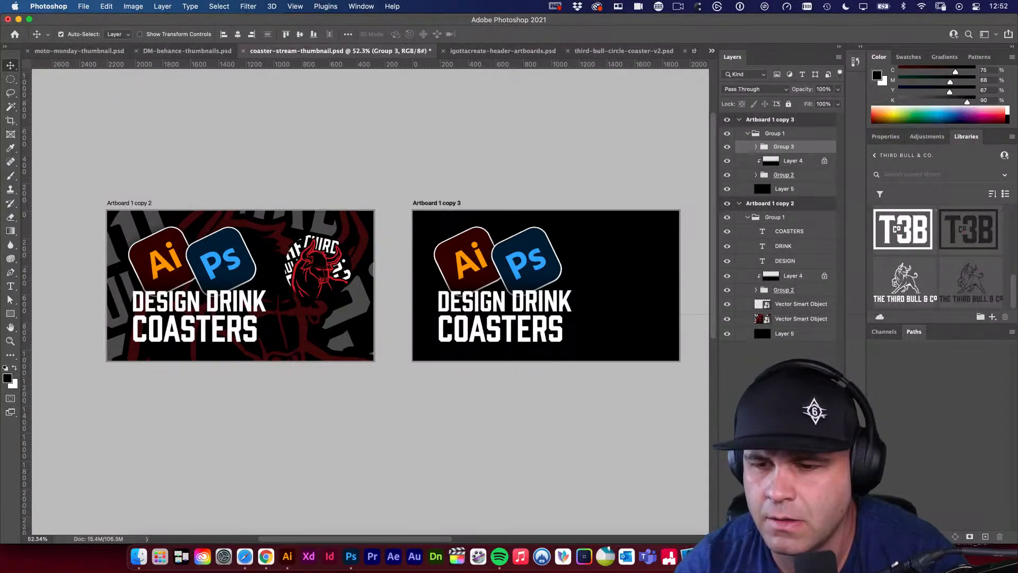
key("super+shift+r")
type("text")
key("Return")
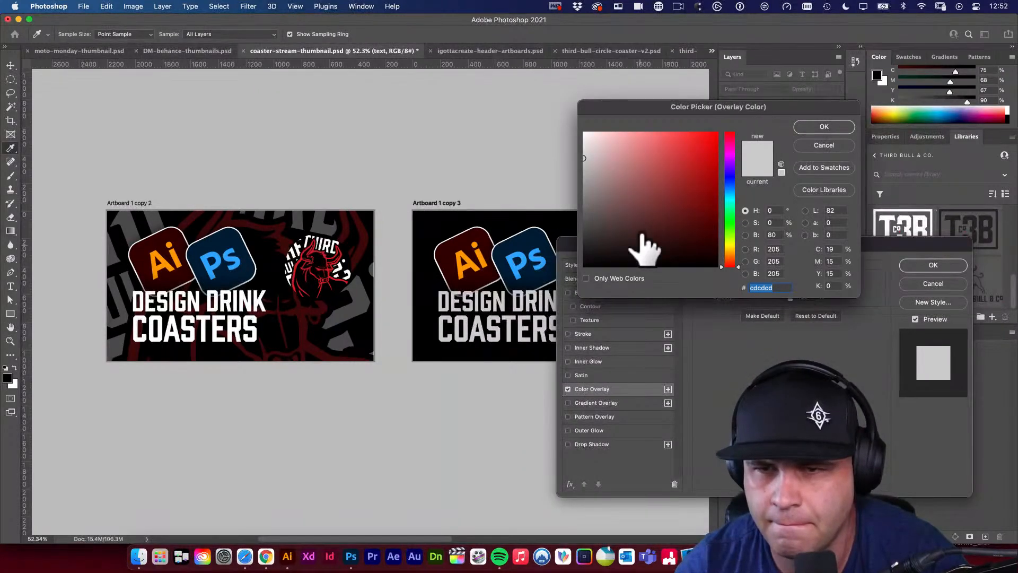
Set the text group's Color Overlay to dark red #701212 and apply the layer style
left_click(627, 191)
left_click_drag(706, 228, 732, 193)
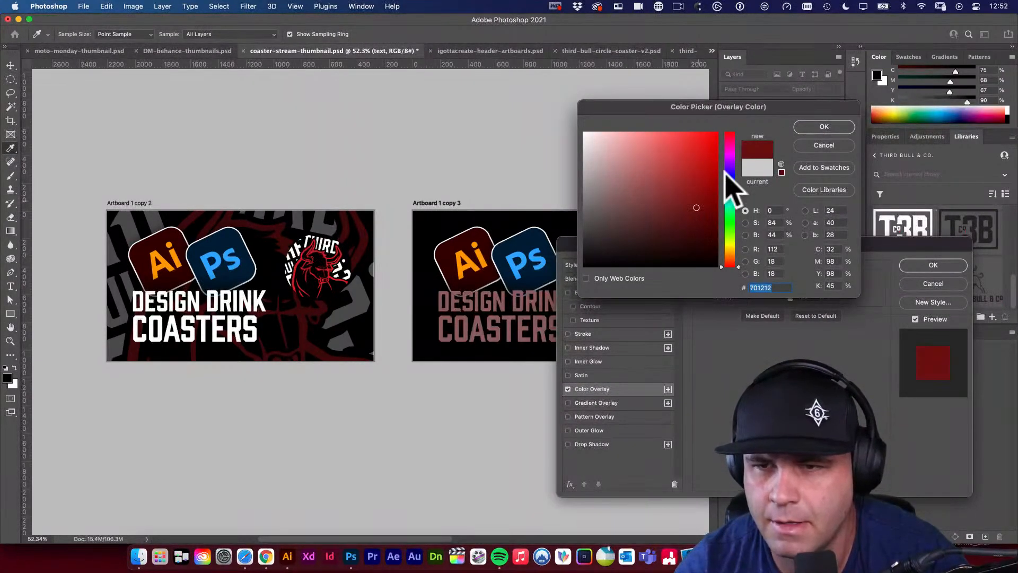
left_click(822, 127)
left_click(932, 265)
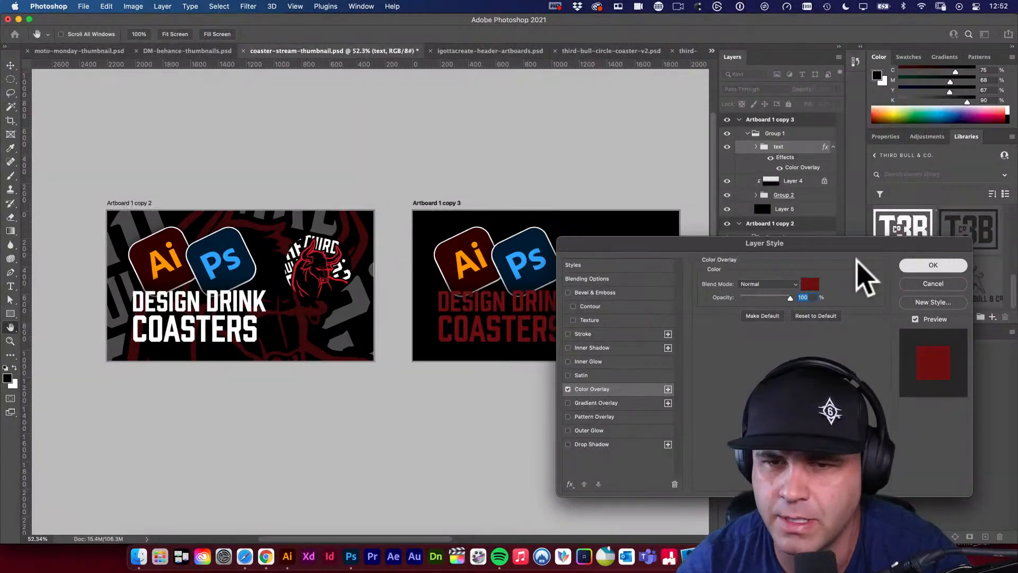
Invert the black background Layer 5 of Artboard 1 copy 3 to white
left_click(764, 210)
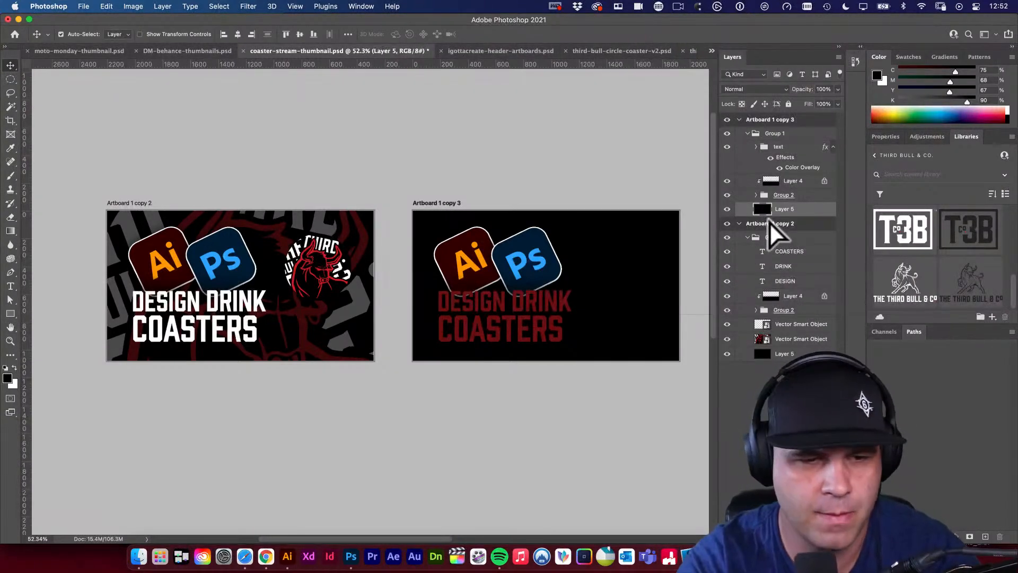
key("super+i")
left_click_drag(544, 248, 648, 250)
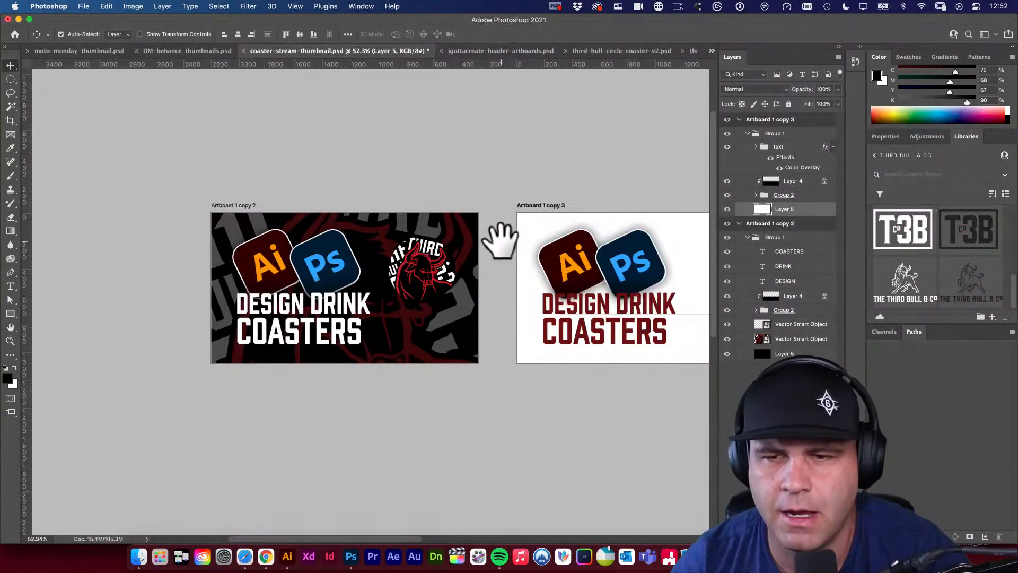
left_click_drag(550, 237, 436, 232)
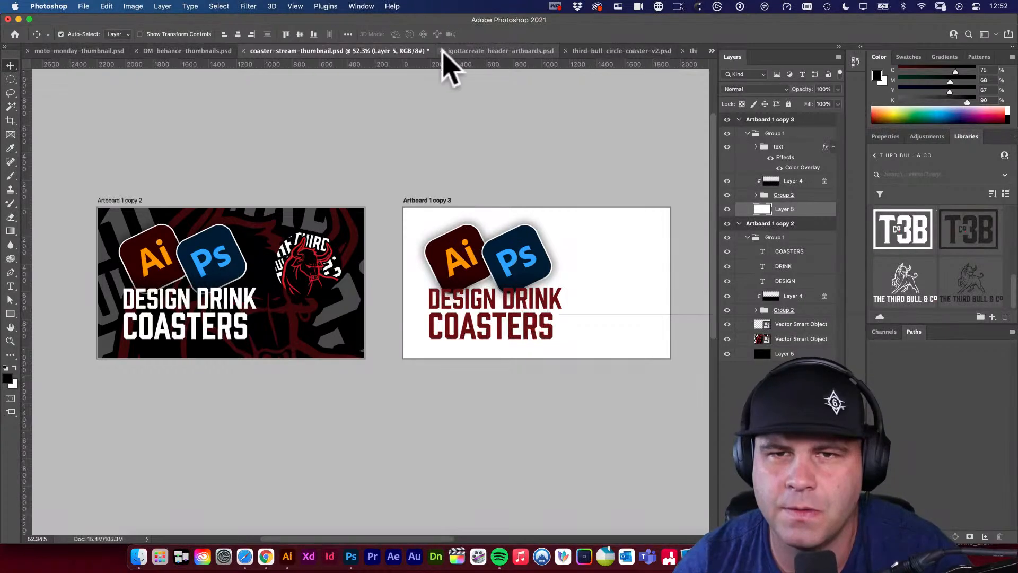
Close igottacreate-header-artboards.psd and the third-bull-circle-coaster v2 and v1 files, discarding the unsaved changes in v1
left_click(442, 51)
left_click(475, 51)
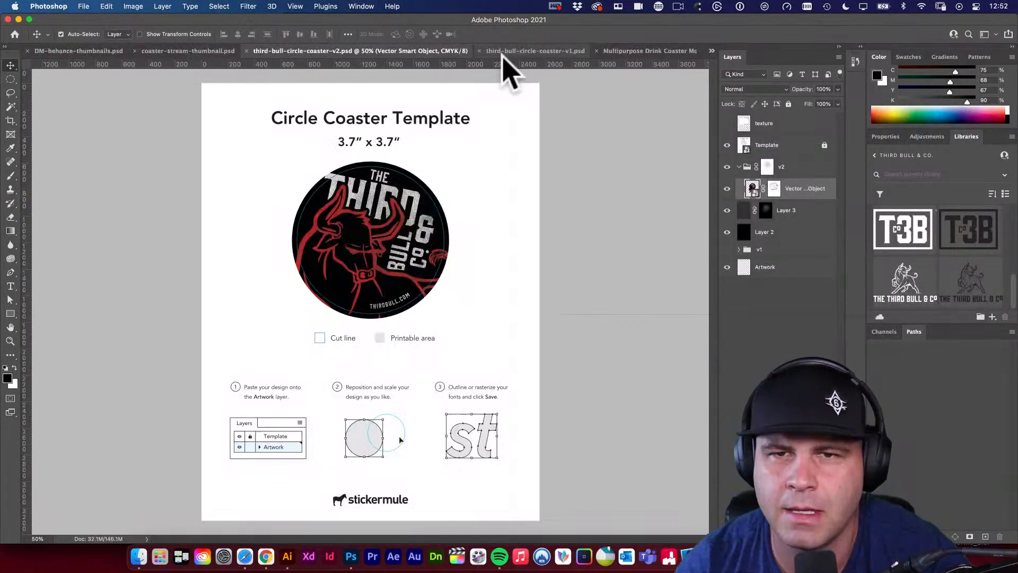
left_click(246, 51)
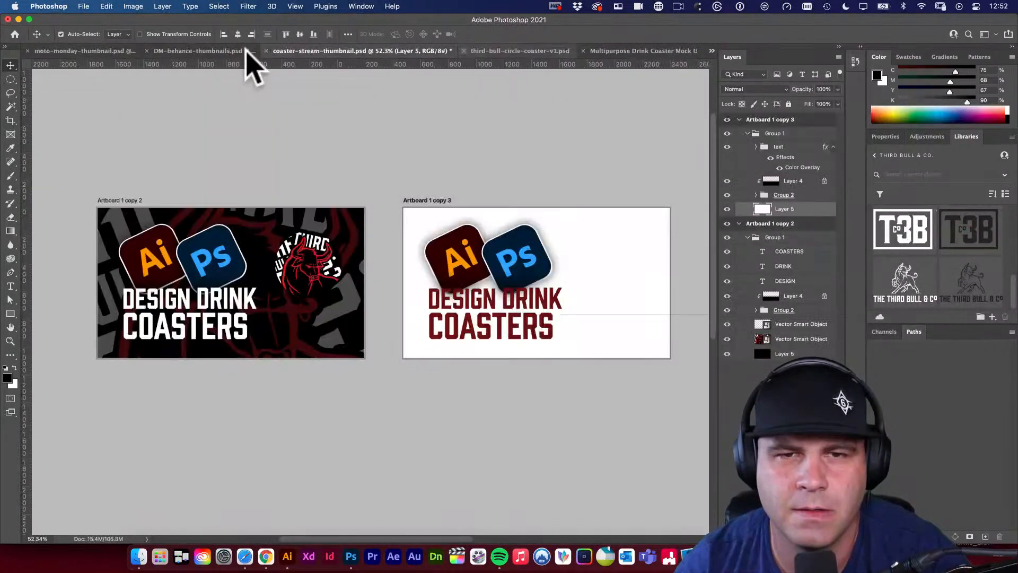
left_click(514, 51)
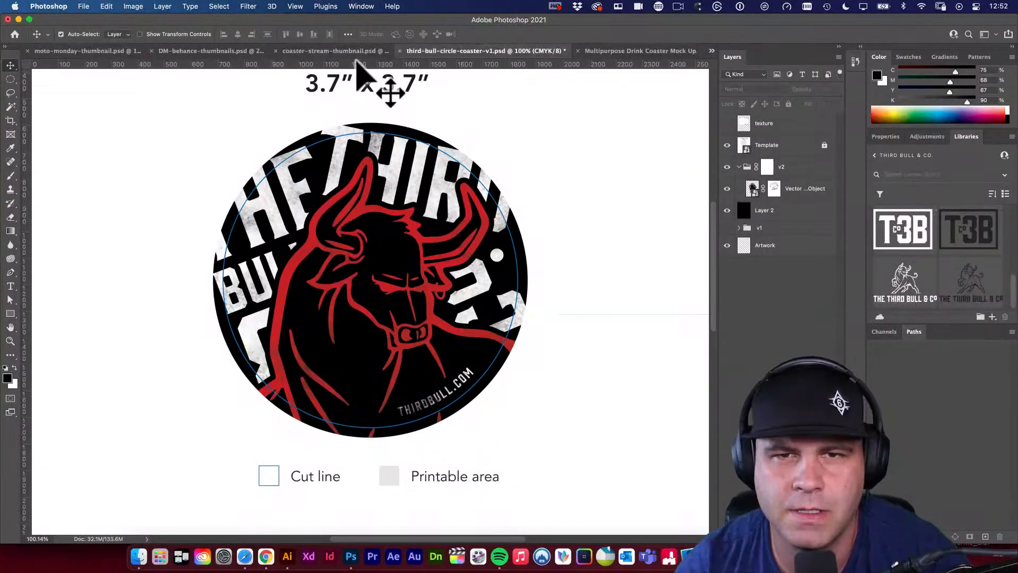
left_click(402, 50)
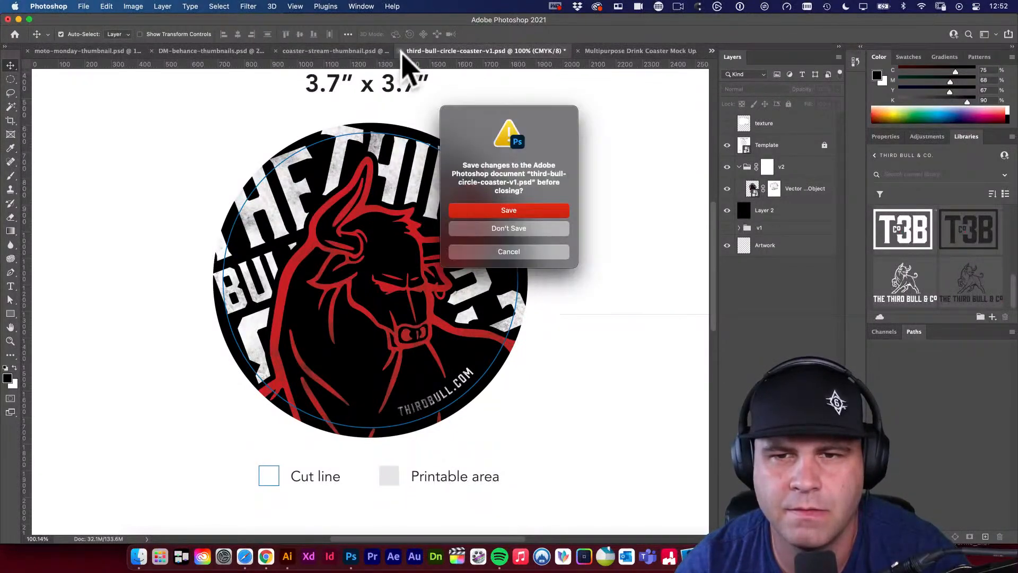
left_click(515, 230)
In the drink coaster mockup, combine the "Double click and replace copy" layer and Background group into one smart object
left_click(587, 53)
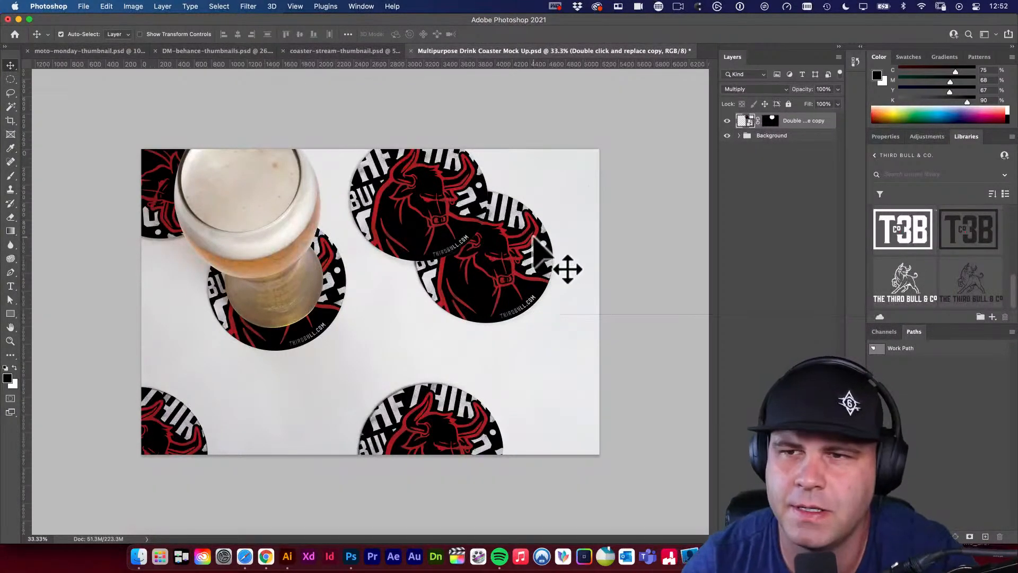
left_click(773, 151)
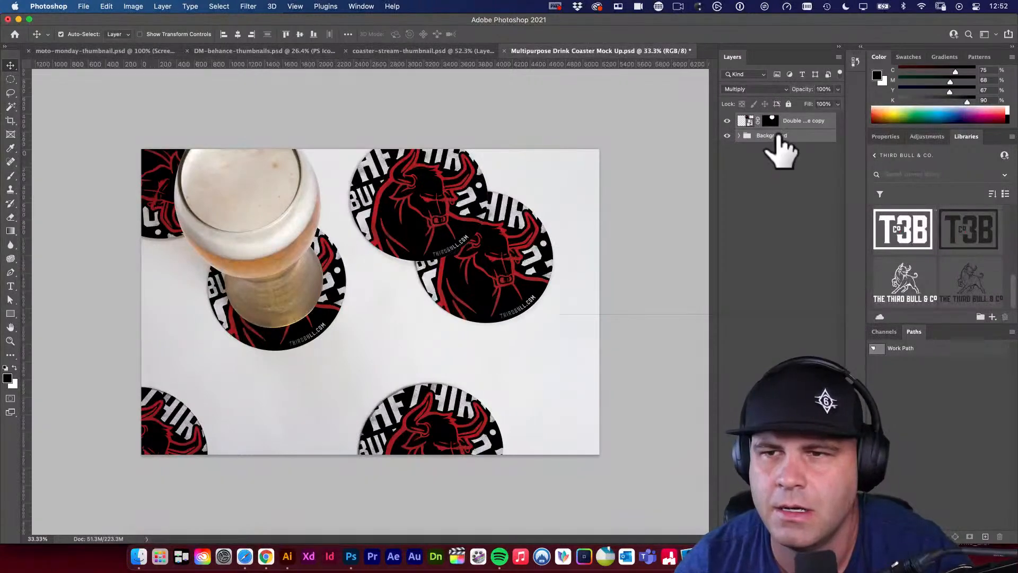
right_click(796, 123)
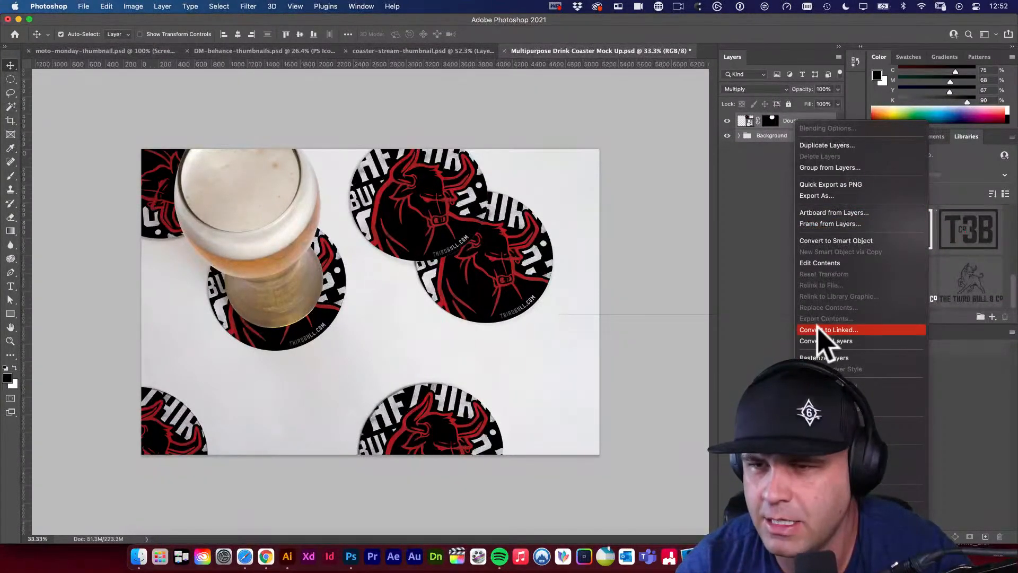
left_click(847, 241)
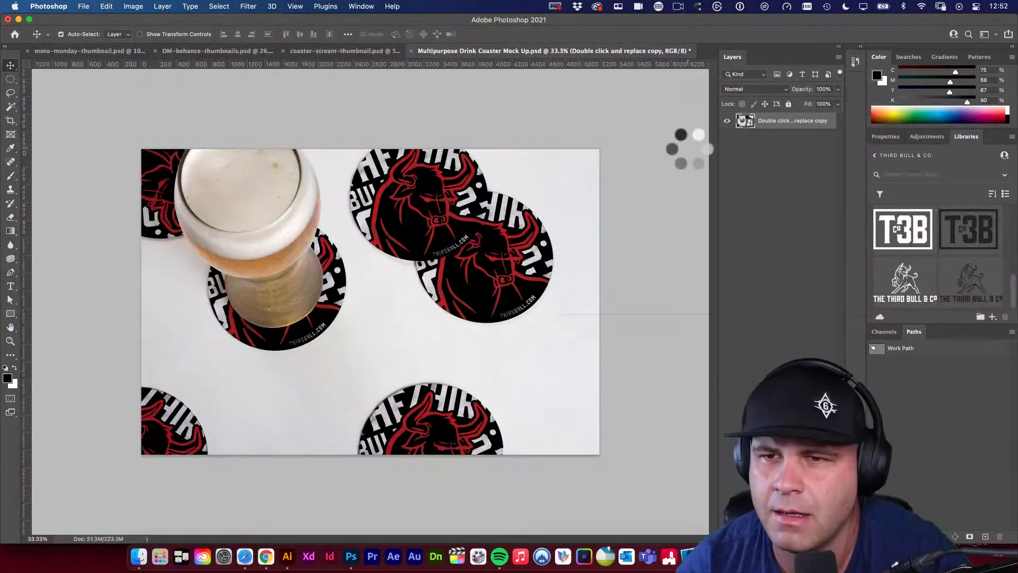
Copy the mockup smart object into Artboard 1 copy 3 of coaster-stream-thumbnail.psd, directly above the white Layer 5
left_click(319, 51)
left_click(273, 50)
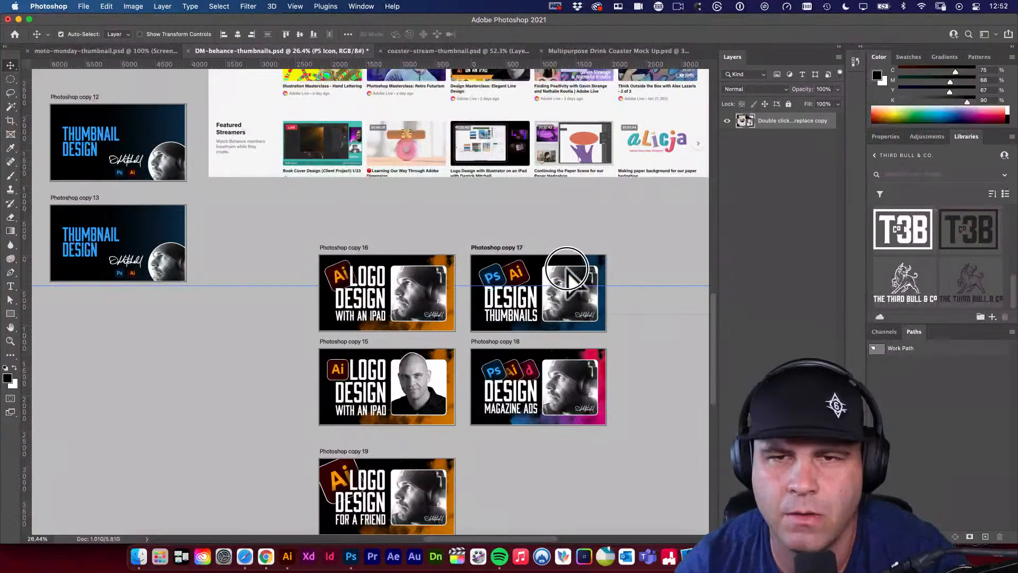
left_click(450, 51)
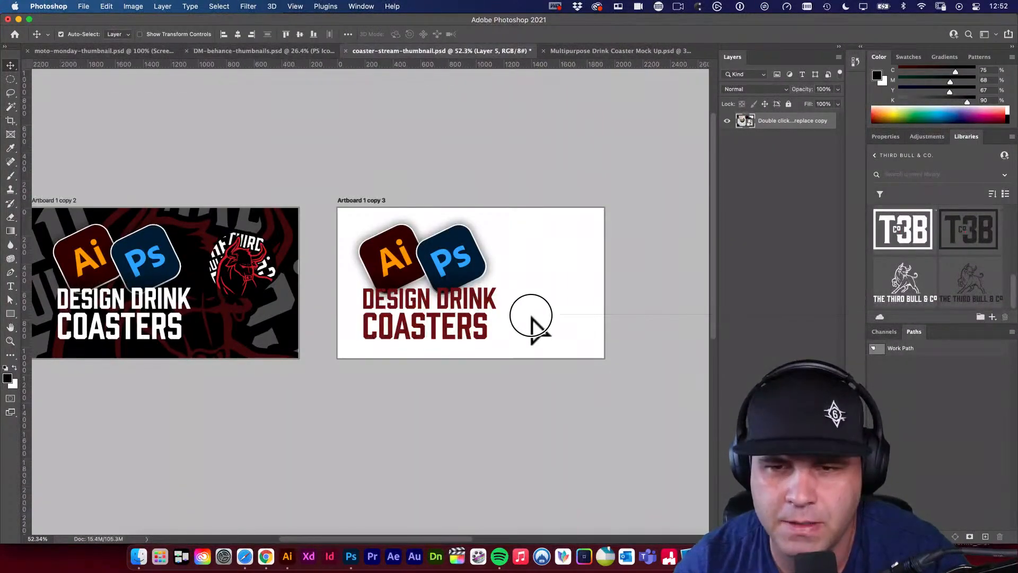
left_click_drag(533, 319, 537, 326)
Scale the placed mockup down to about 137.11% and position it so the glass and coasters fill Artboard 1 copy 3
key("super+t")
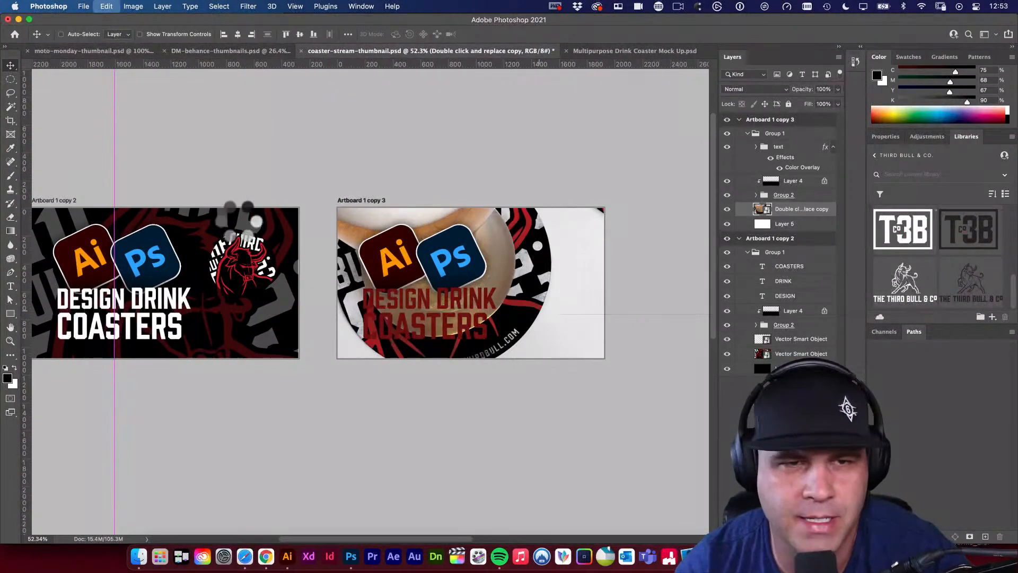
left_click_drag(499, 274, 369, 192)
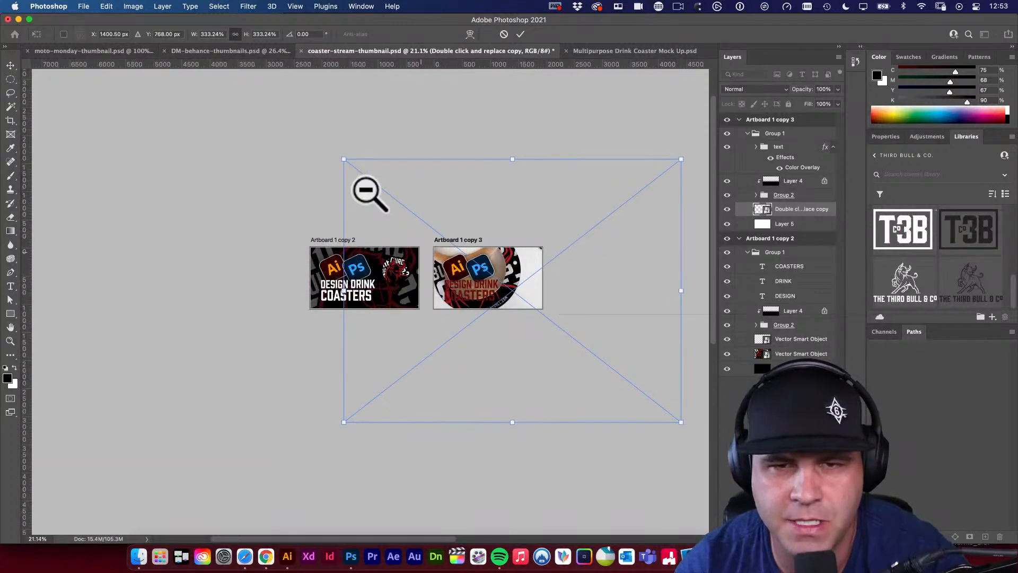
left_click_drag(345, 159, 428, 223)
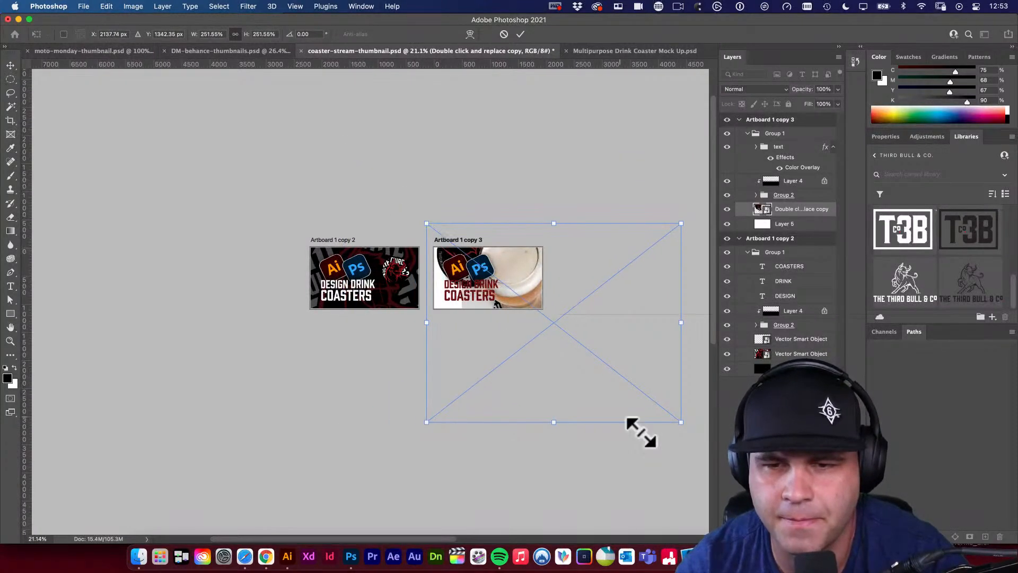
left_click_drag(677, 427, 603, 373)
left_click_drag(557, 340, 610, 365)
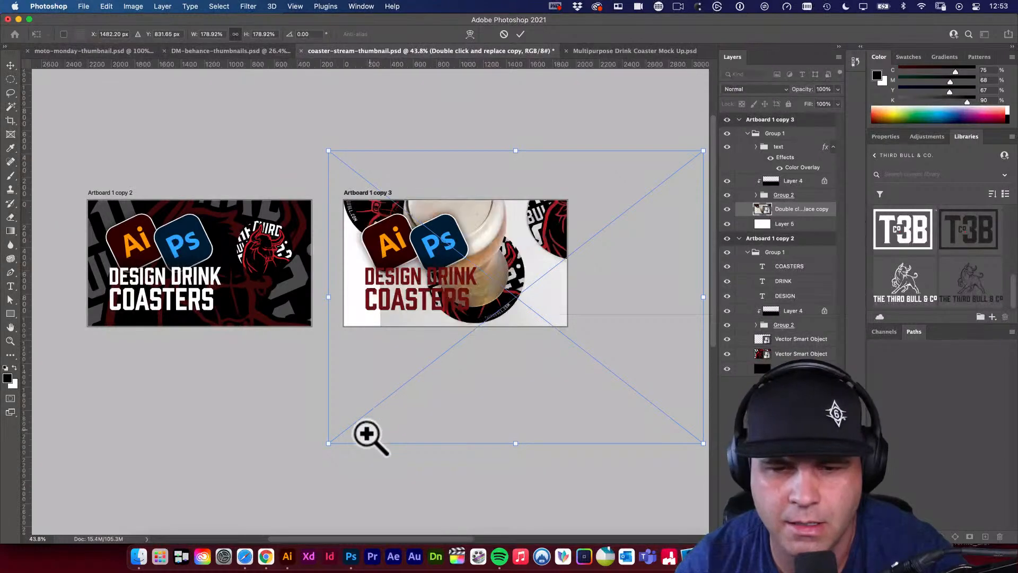
left_click_drag(328, 443, 397, 391)
left_click_drag(565, 340, 464, 345)
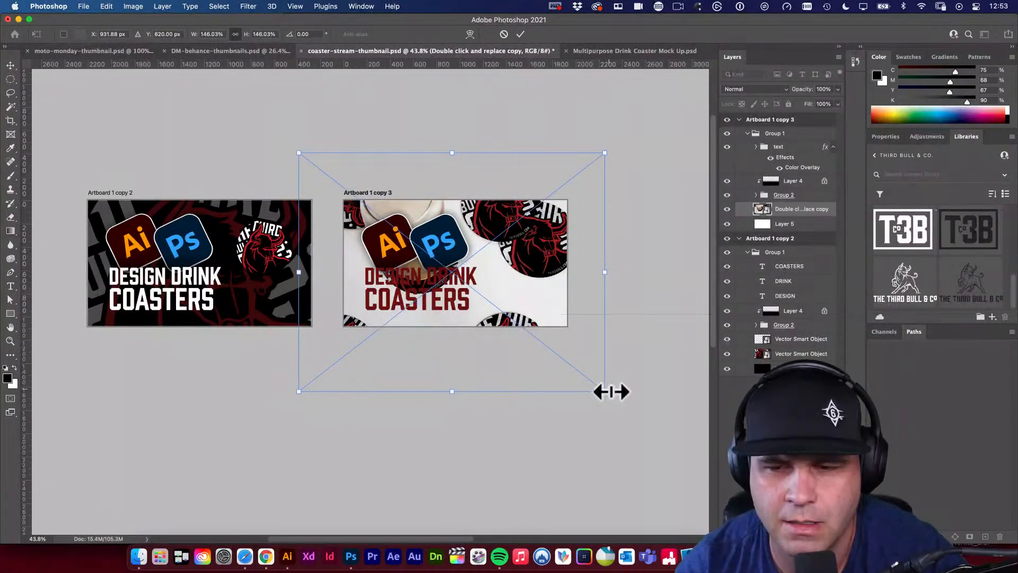
left_click_drag(610, 396, 554, 325)
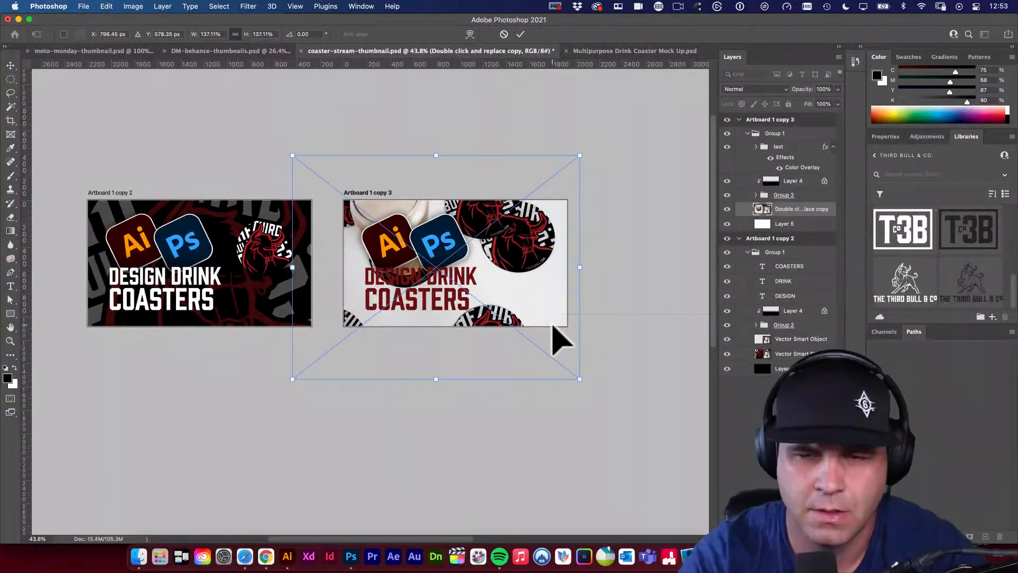
key("Return")
Scale the Illustrator and Photoshop icon group with Layer 4 to about 60.39% and move it beside the beer glass
left_click_drag(572, 278, 605, 311)
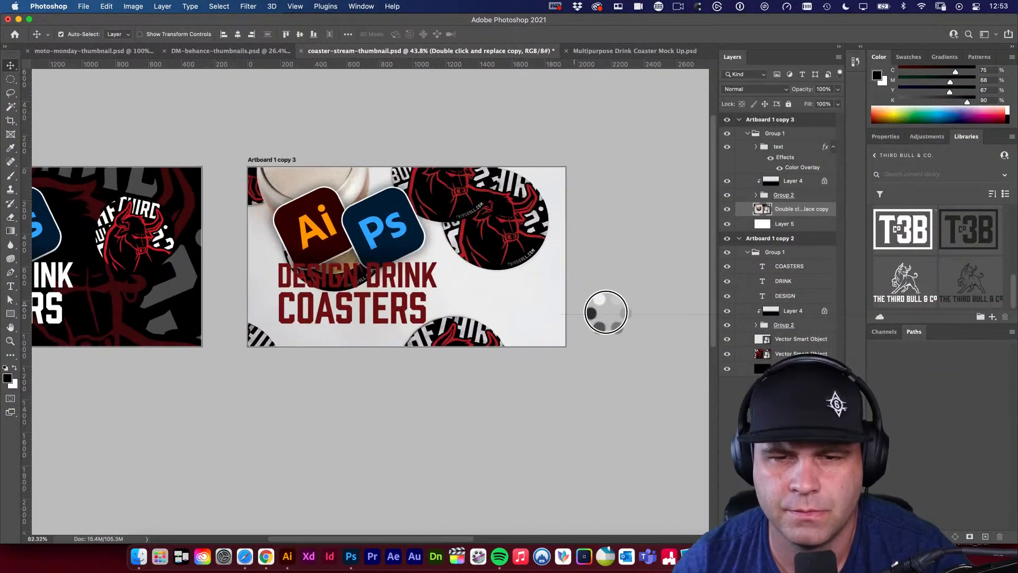
left_click(406, 233)
left_click(294, 217, "shift")
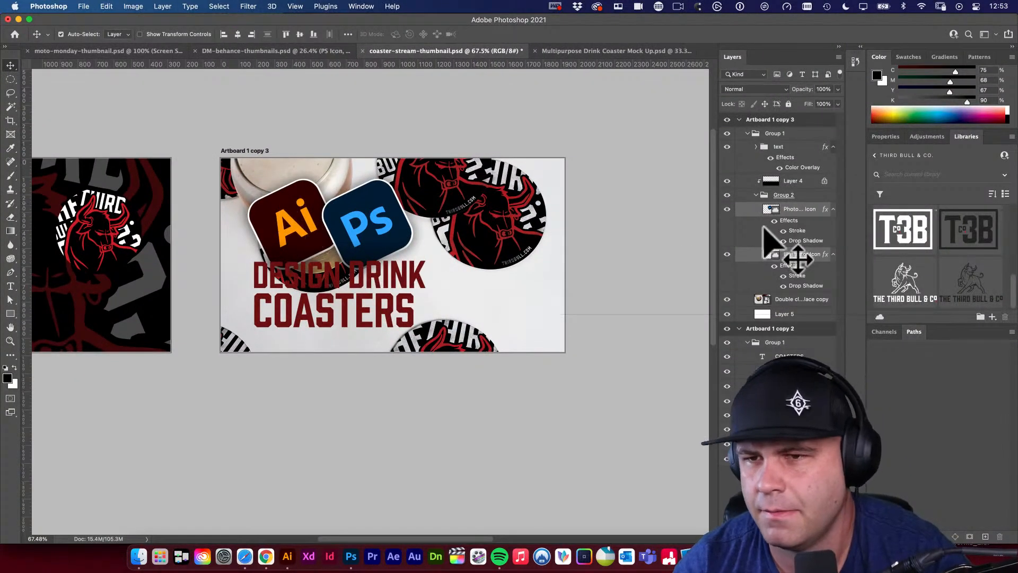
left_click(791, 180)
left_click(794, 197, "shift")
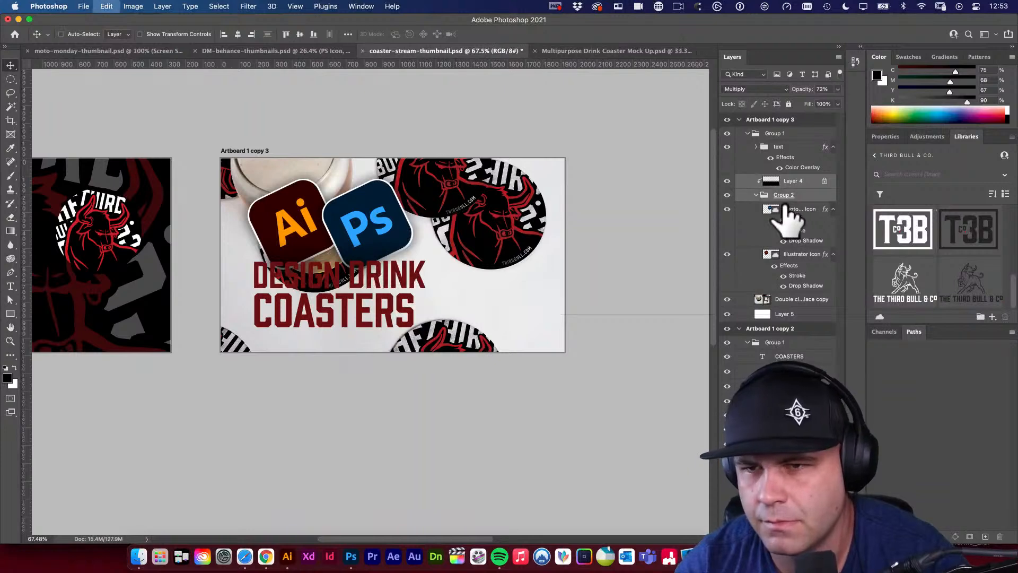
key("super+t")
left_click_drag(226, 184, 368, 246)
left_click_drag(454, 270, 467, 208)
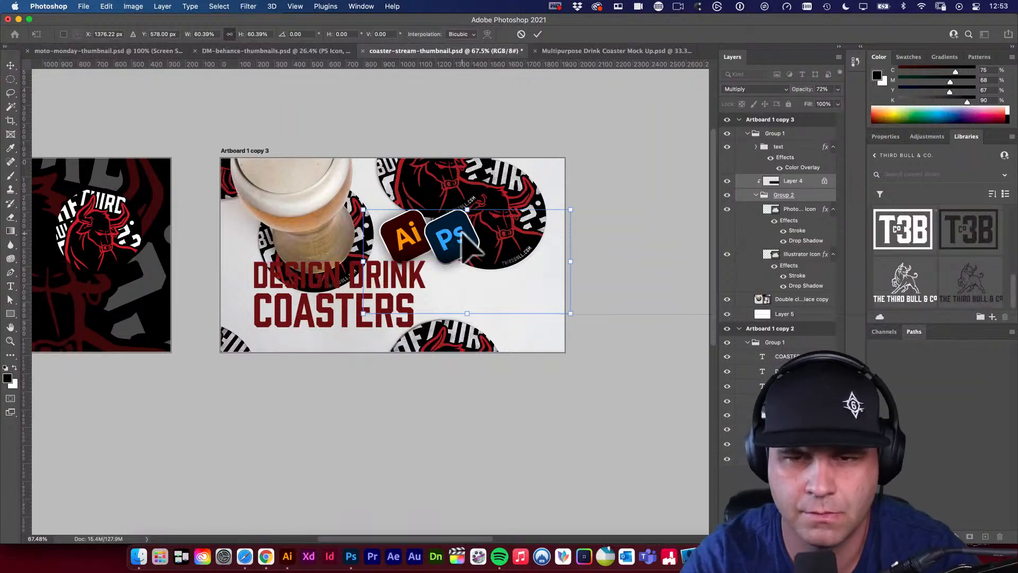
key("Return")
Fill the word DESIGN with the red sampled from the coaster artwork and hide the text group's color overlay
left_click(379, 270)
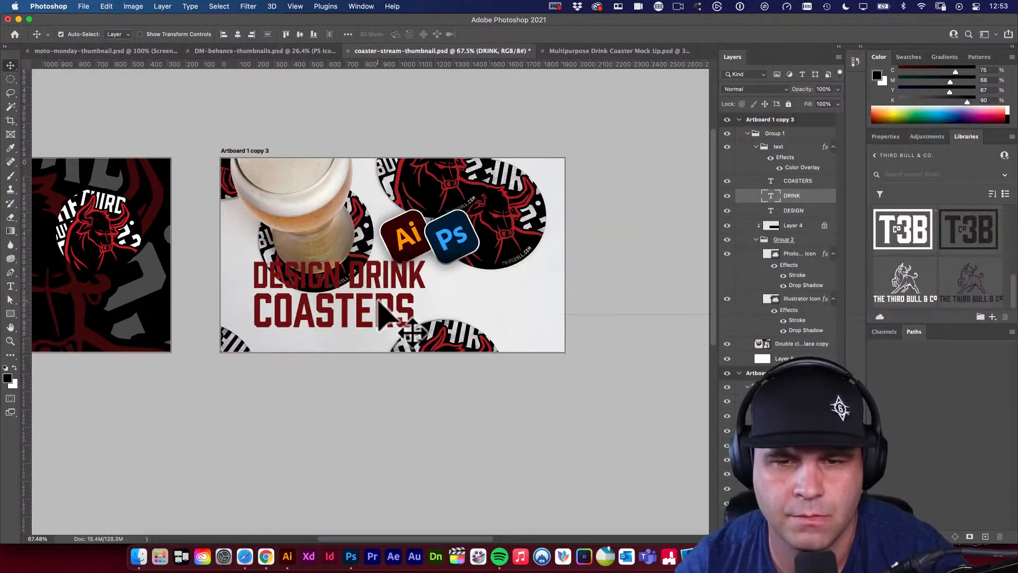
left_click(339, 282)
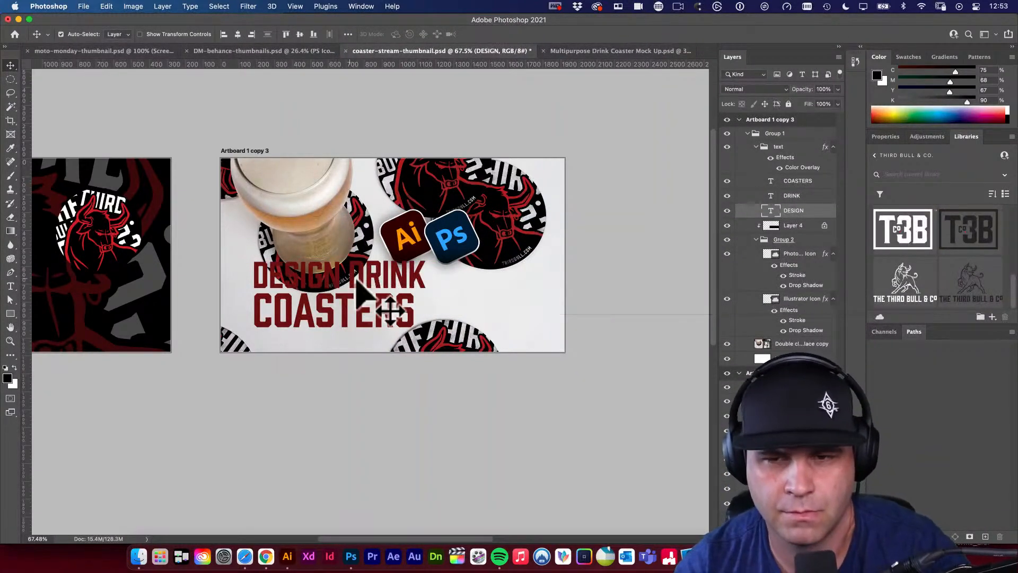
key("i")
left_click(518, 197)
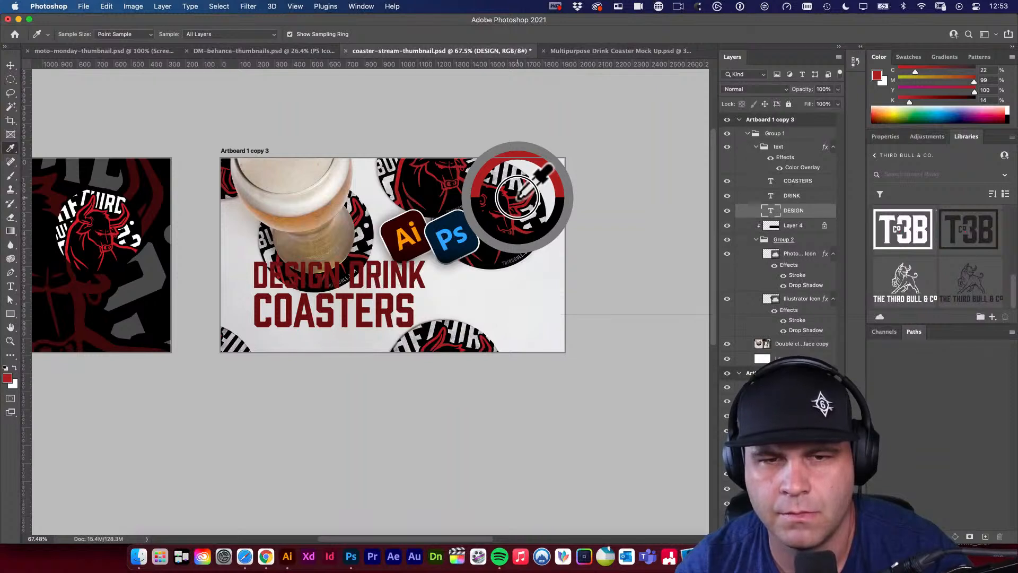
key("v")
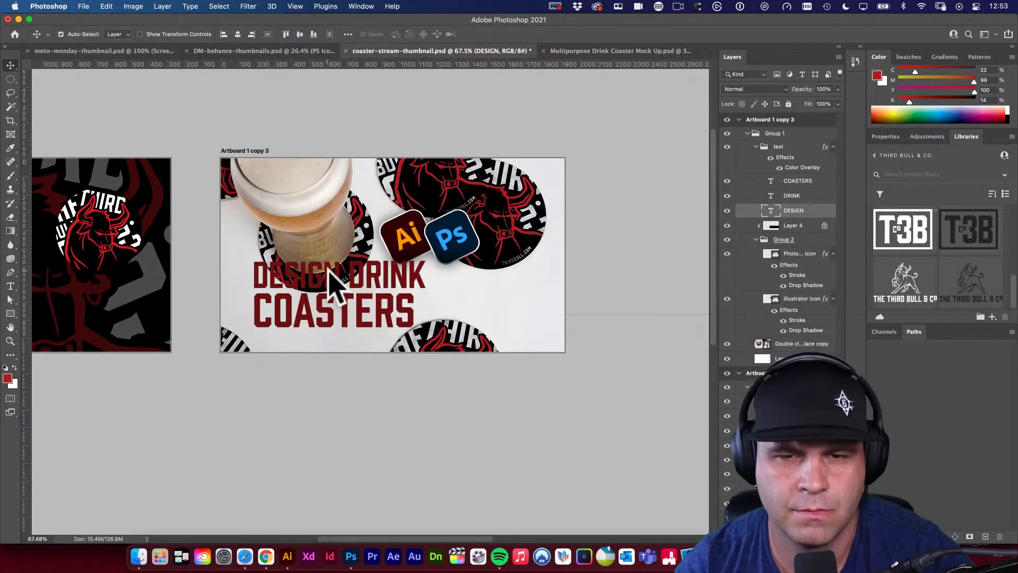
left_click(771, 158)
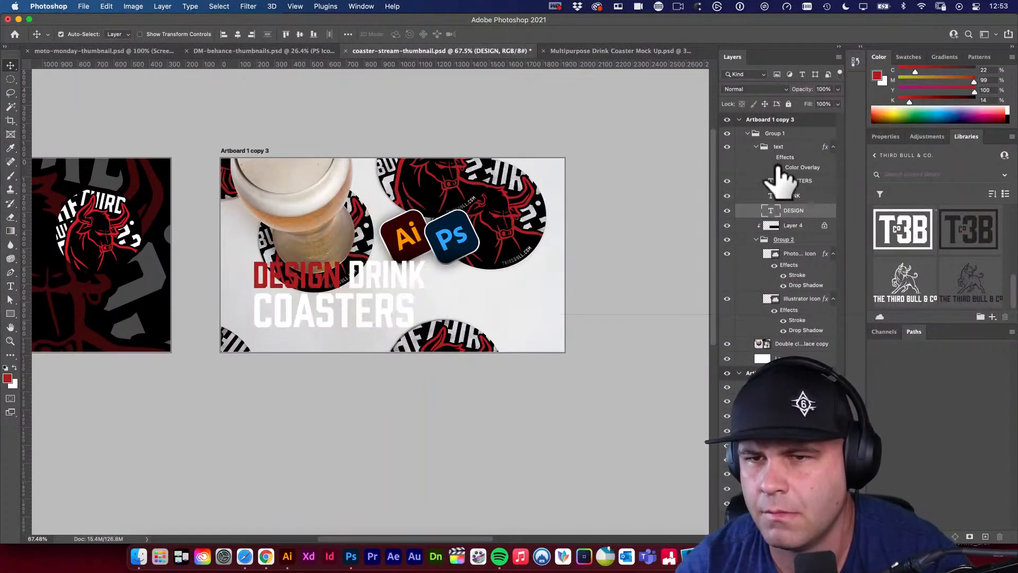
Move the words DRINK and DESIGN to the right side of Artboard 1 copy 3, on one line below the app icons
left_click(393, 277)
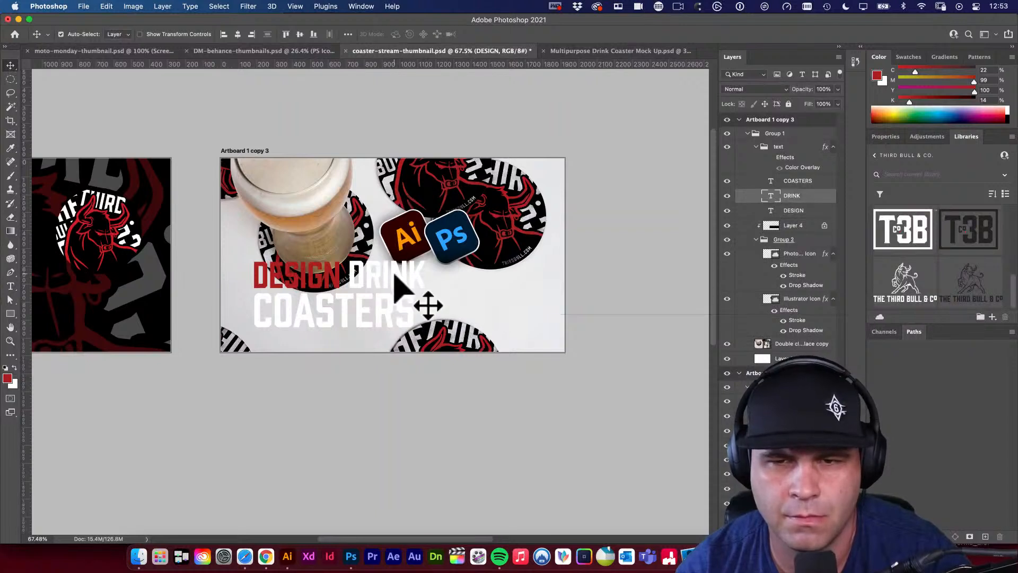
left_click(333, 278, "shift")
left_click(488, 301)
left_click_drag(423, 274, 549, 278)
left_click_drag(337, 291, 462, 295)
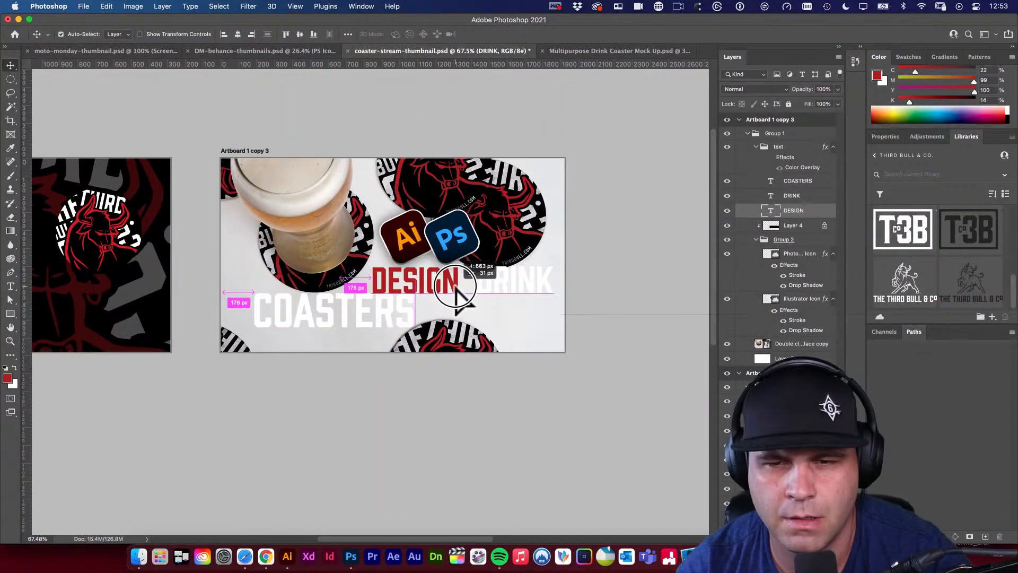
Try replacing the title word DESIGN with MAKE
key("t")
left_click(405, 288)
key("super+a")
key("super+h")
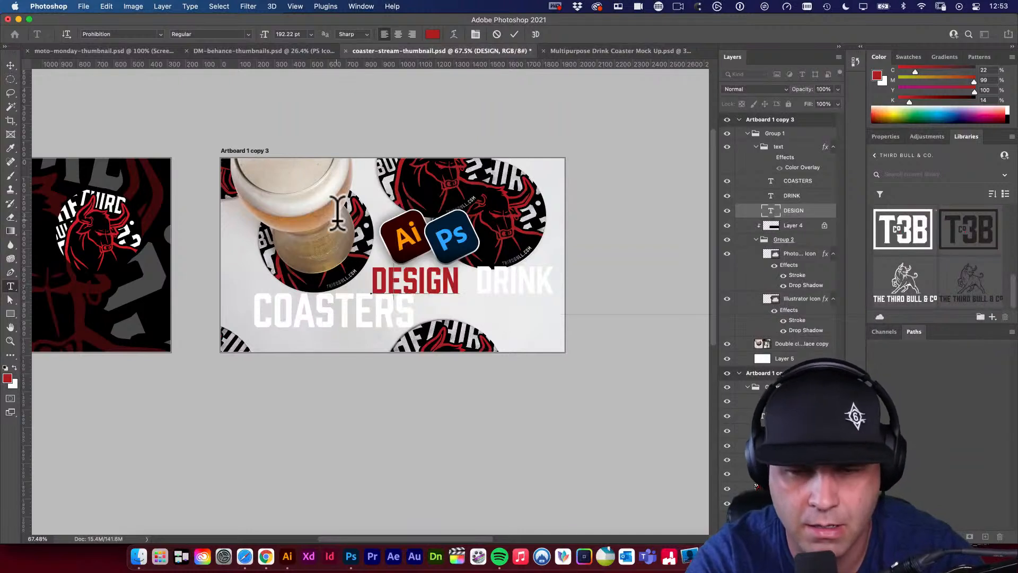
type("MAKE")
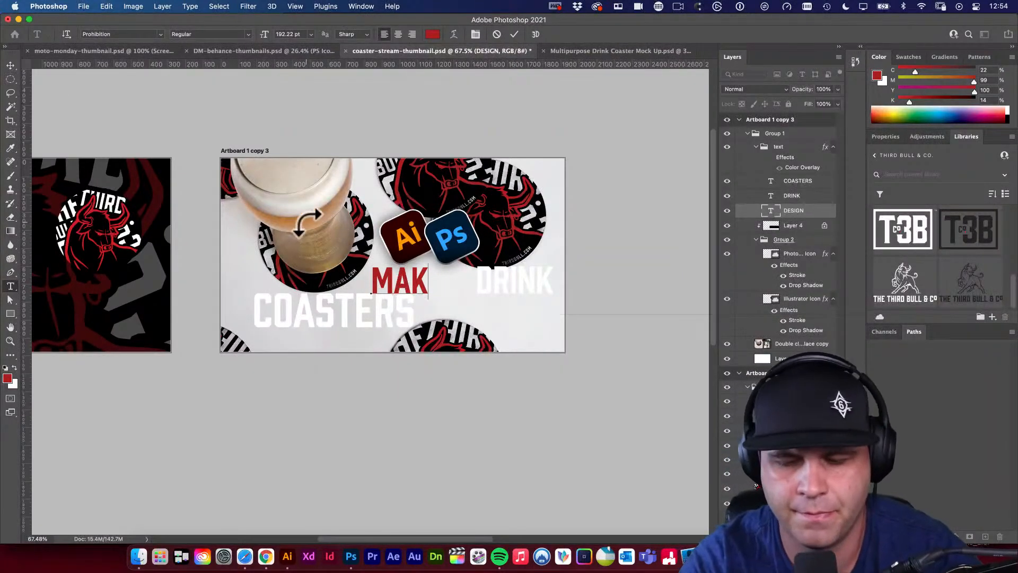
key("super+Return")
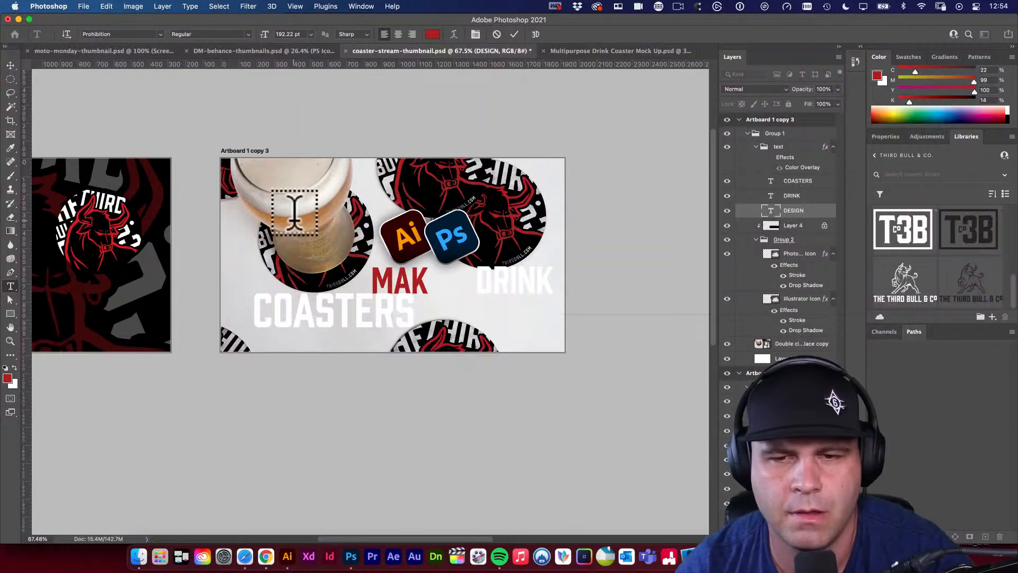
key("super+z")
key("v")
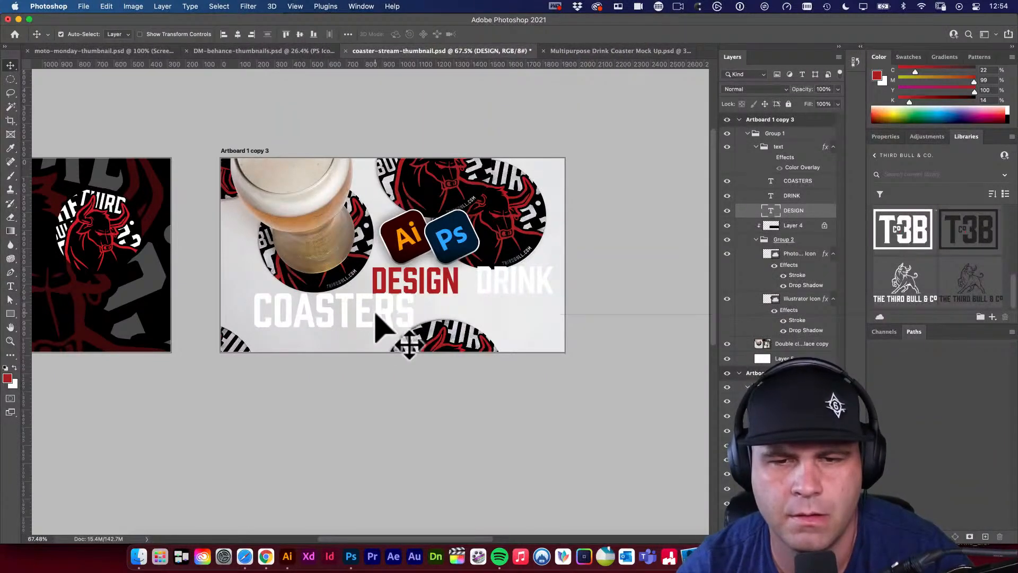
Move COASTERS directly below DRINK and place DESIGN over the coaster under the beer glass
left_click_drag(377, 314, 516, 315)
left_click_drag(453, 302, 337, 333)
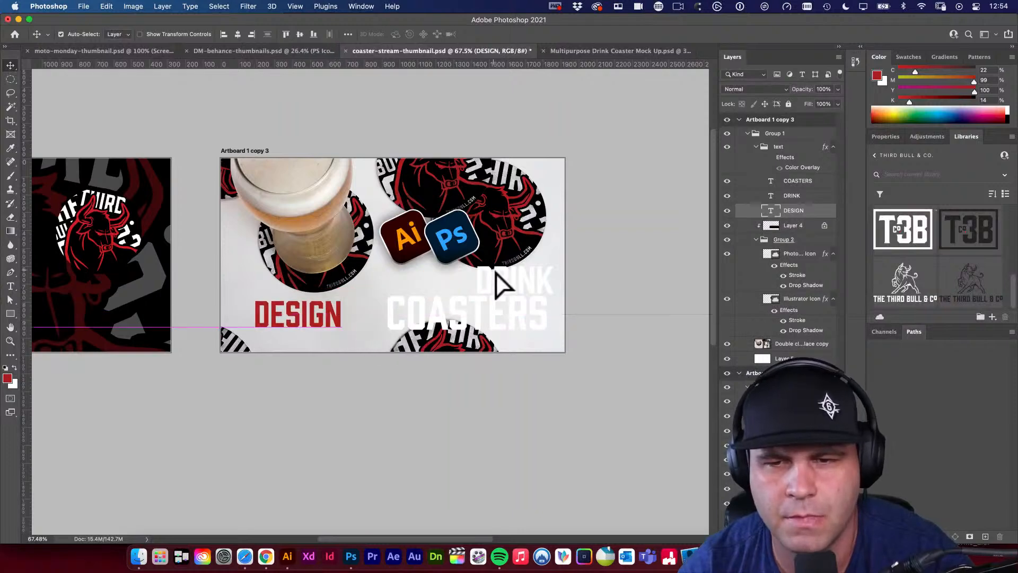
Move the coaster mockup down, enlarge it to about 144.5% and shift it left about 111 px on the artboard
left_click(297, 231)
key("ctrl+t")
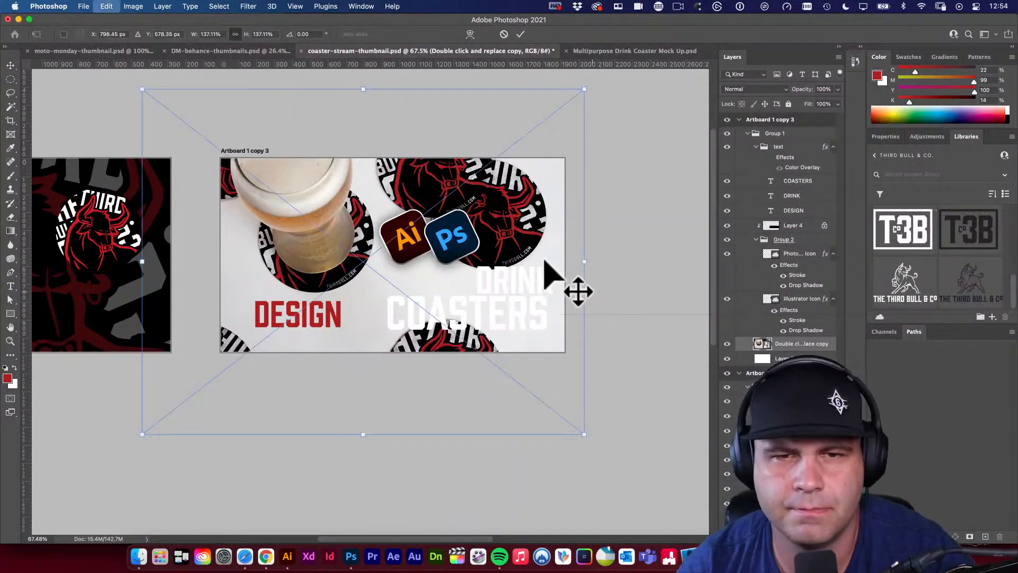
left_click_drag(525, 199, 524, 246)
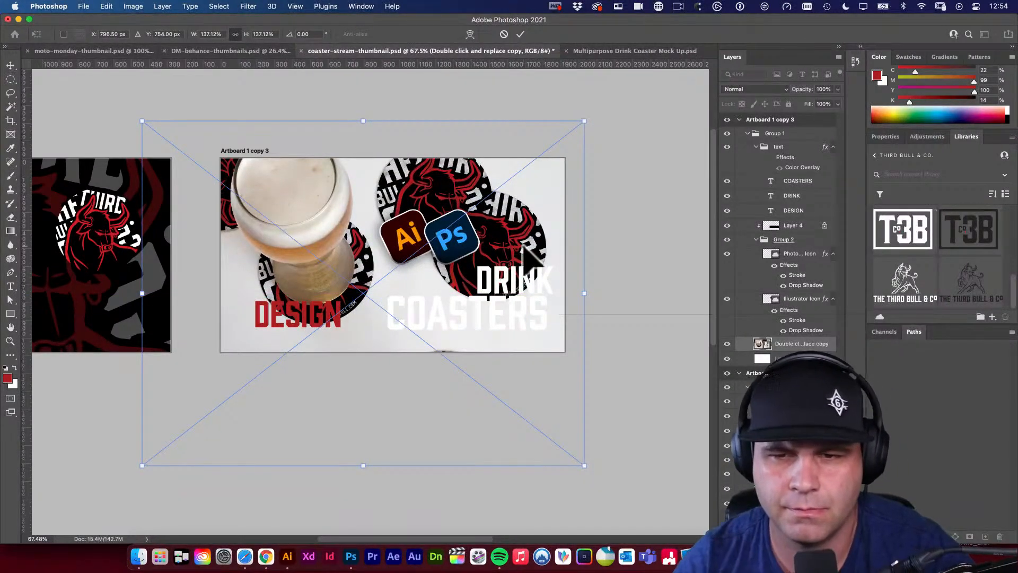
key("Return")
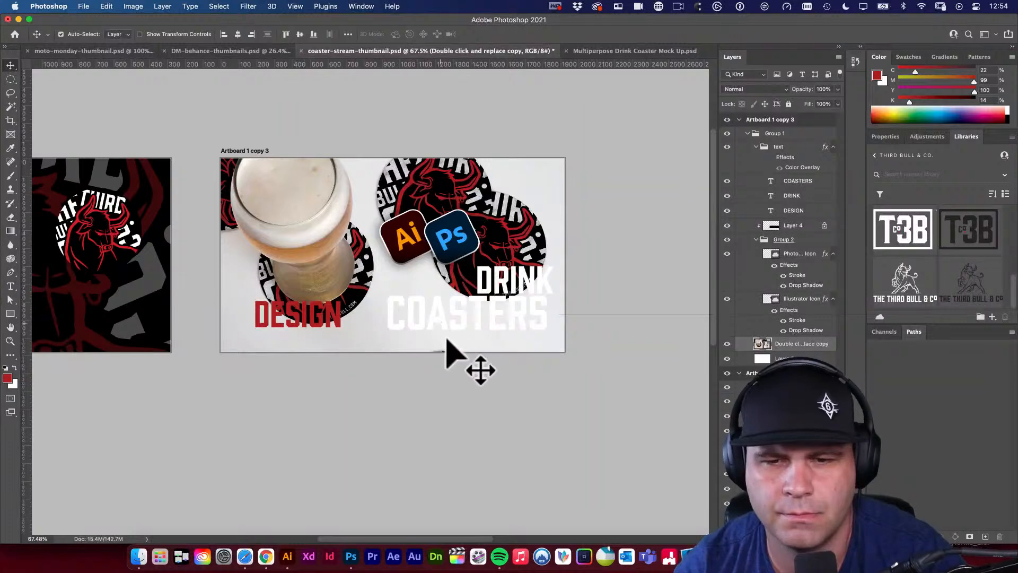
key("super+t")
left_click_drag(585, 464, 608, 484)
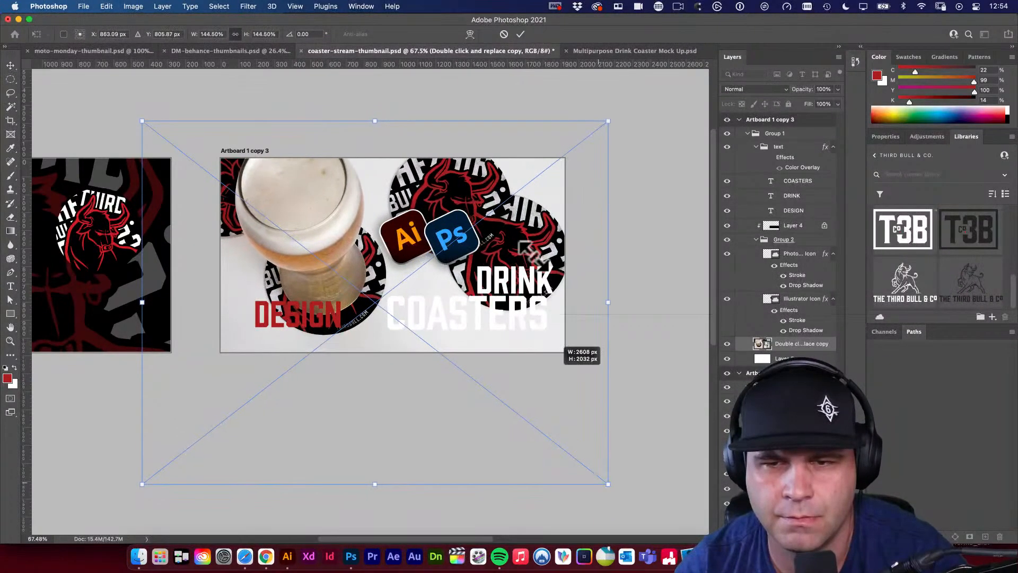
left_click_drag(530, 225, 511, 227)
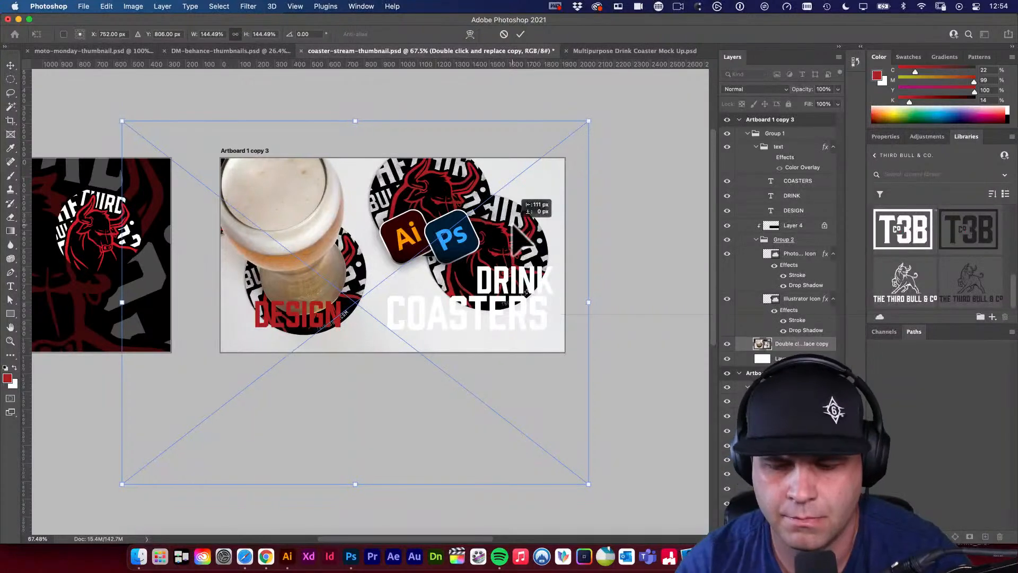
key("Return")
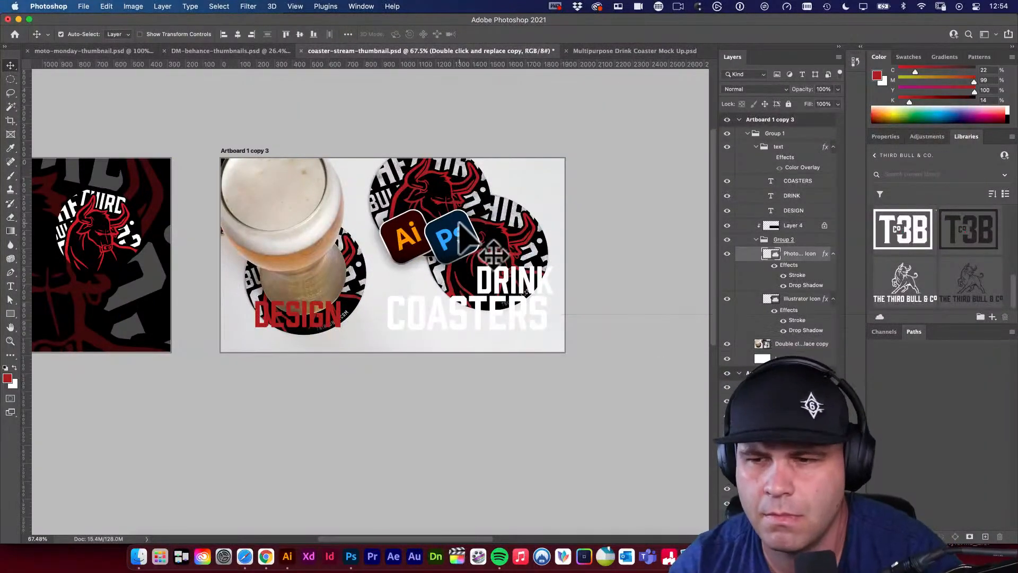
Delete Layer 4, then move the app icon group to the artboard's upper-right corner and scale it to about 56.32%
left_click(781, 228)
key("BackSpace")
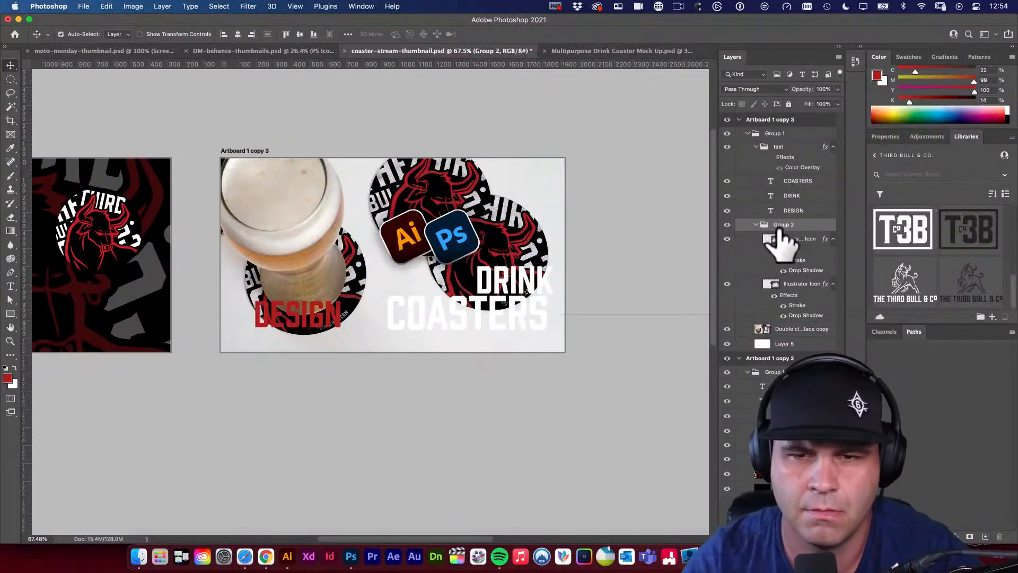
left_click_drag(589, 249, 594, 206)
key("super+t")
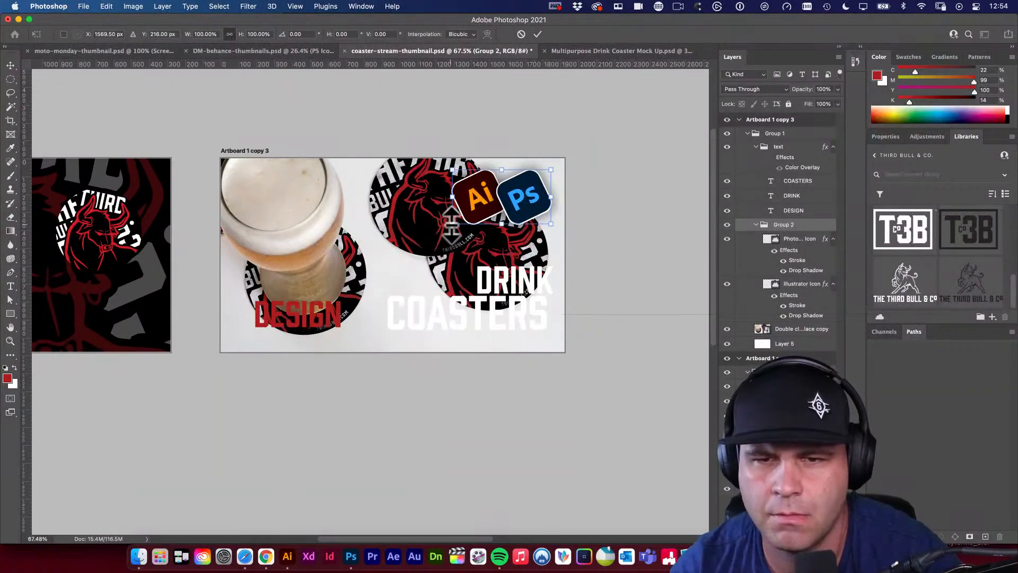
left_click_drag(451, 223, 494, 201)
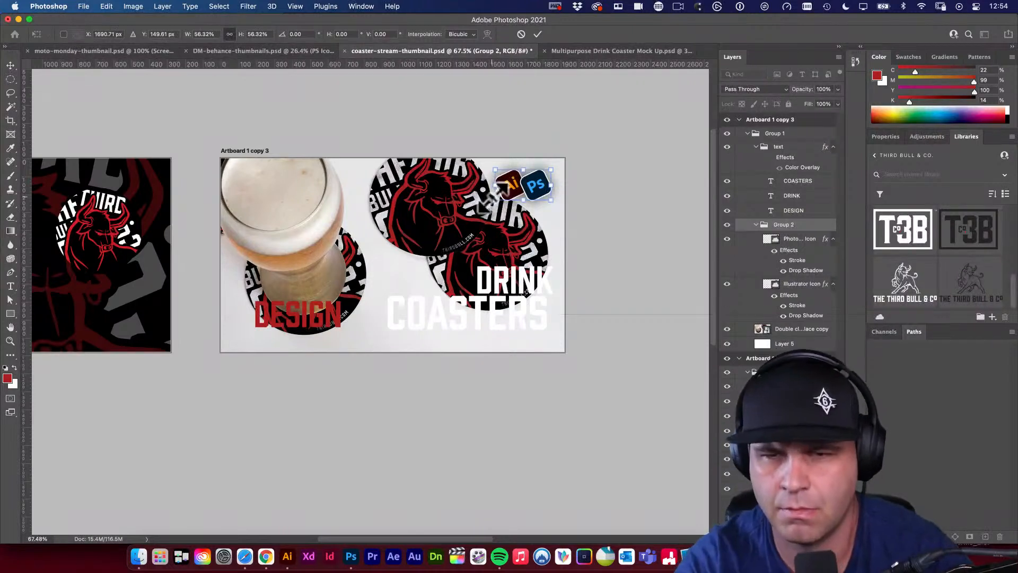
key("Return")
key("super+t")
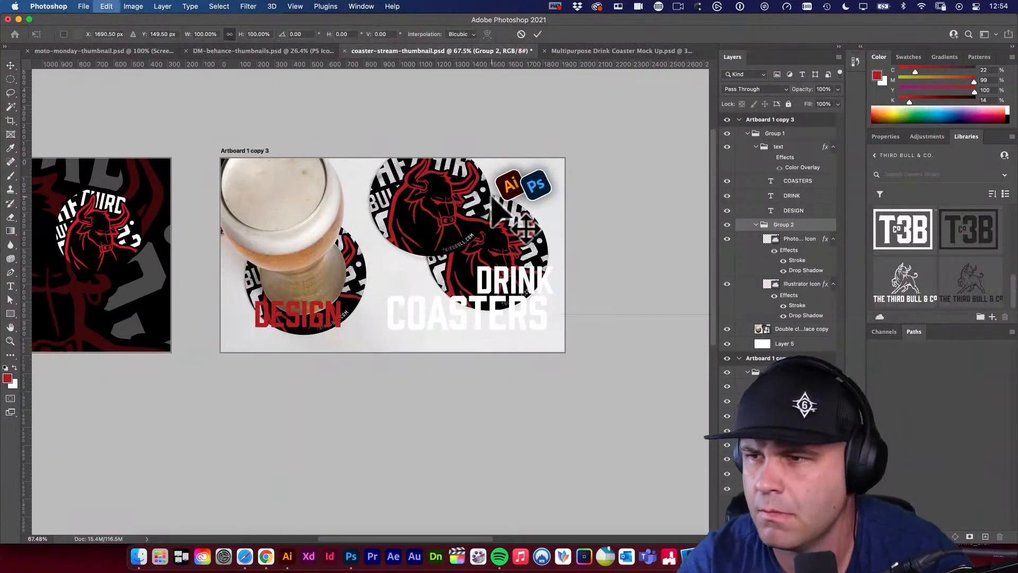
left_click_drag(495, 200, 491, 204)
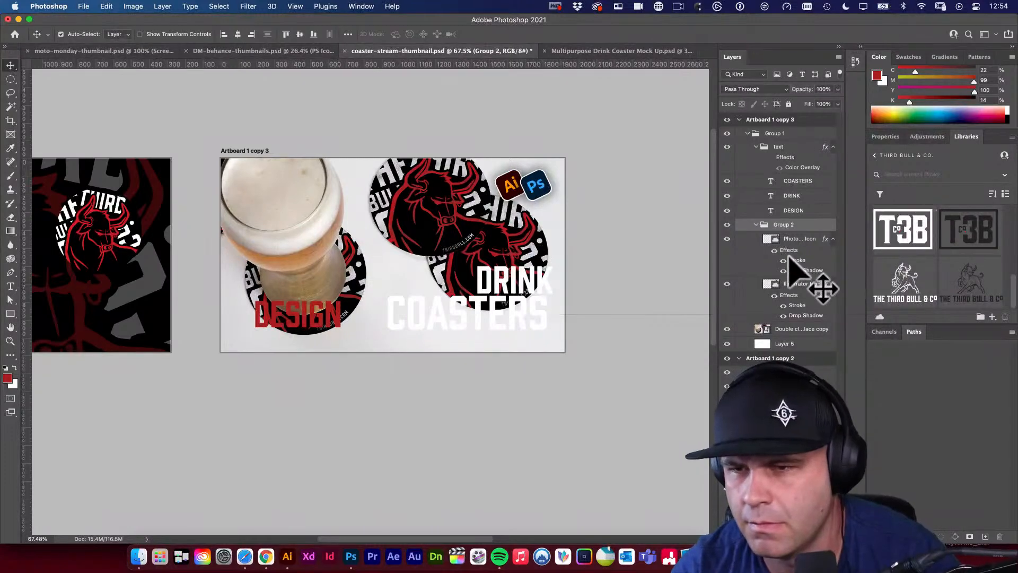
Hide the drop shadow effects on the Photoshop and Illustrator icons, leaving the shadow settings unchanged
left_click(808, 271)
double_click(808, 271)
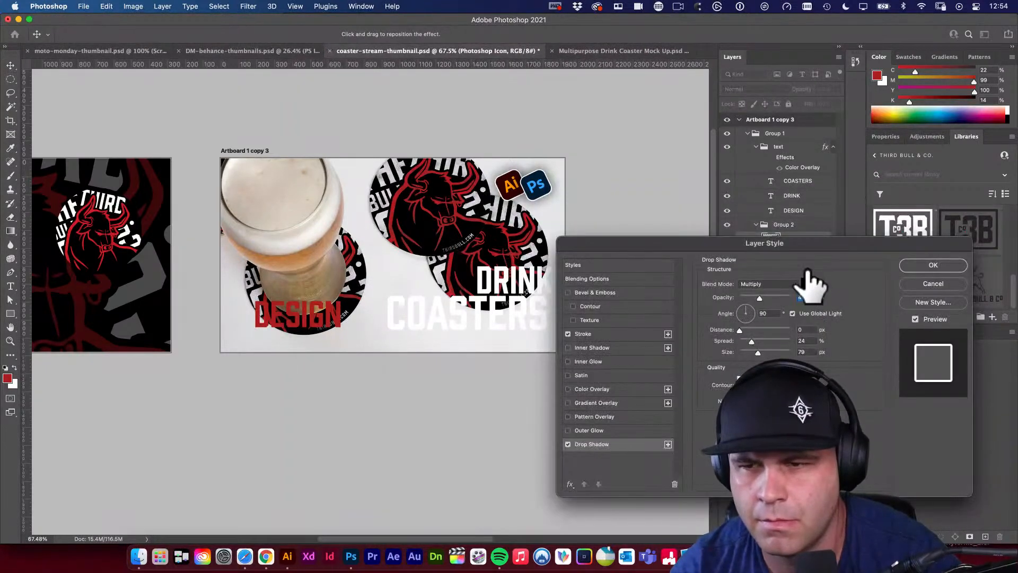
left_click(934, 285)
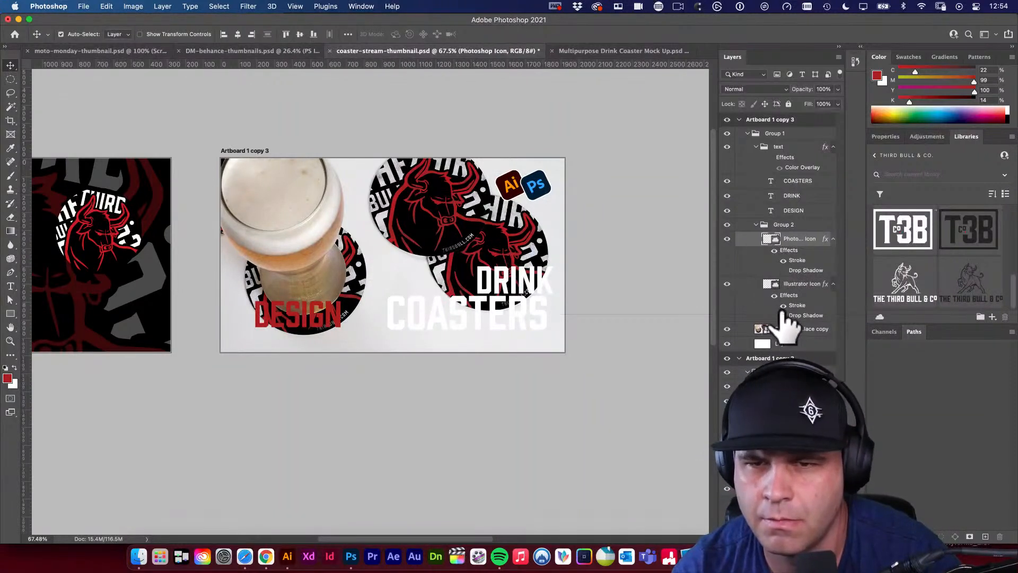
Enlarge the app icon group to about 115% in the artboard's upper-right corner
left_click(775, 230)
key("super+t")
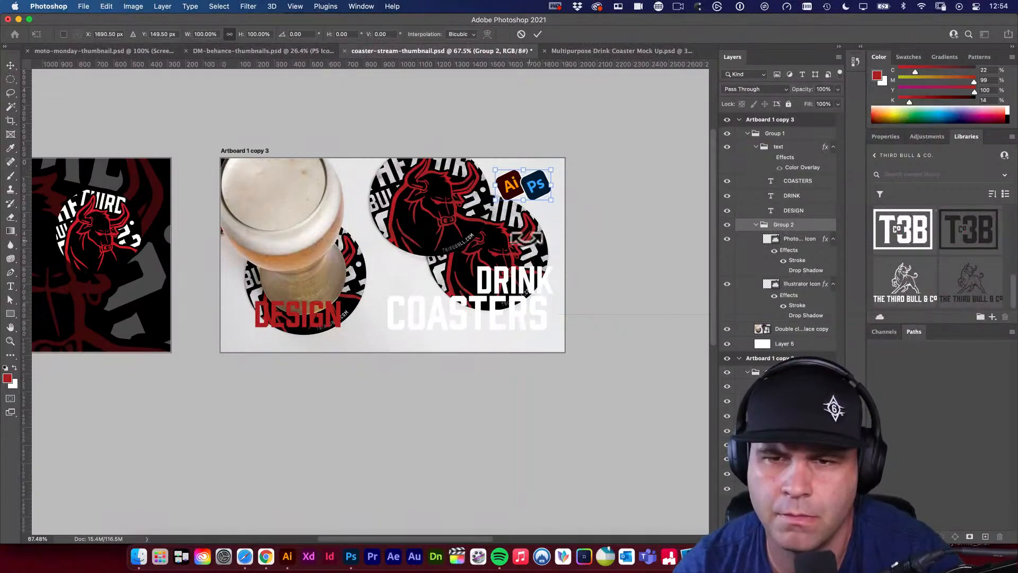
left_click_drag(492, 206, 486, 205)
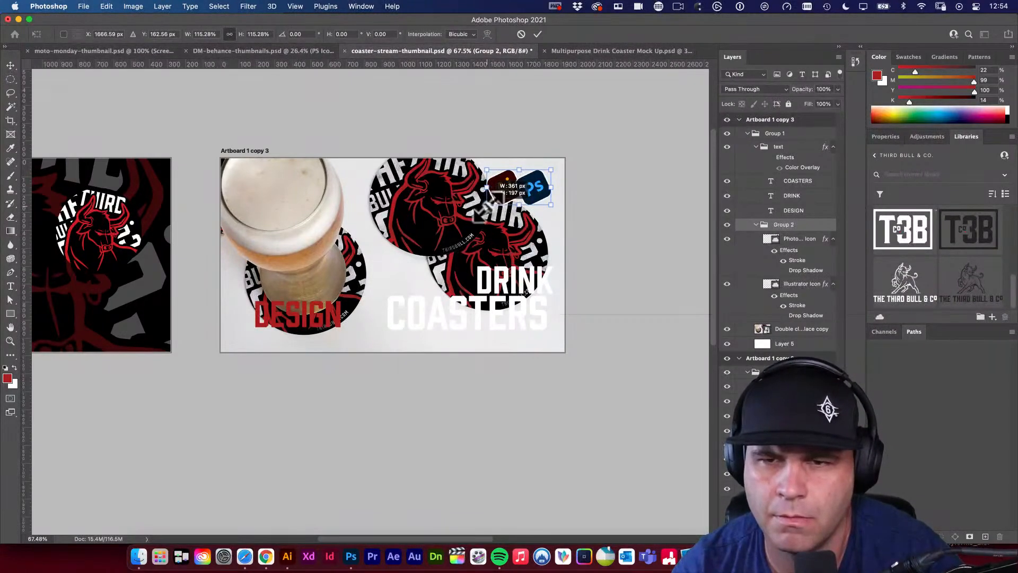
left_click_drag(552, 207, 530, 187)
key("Return")
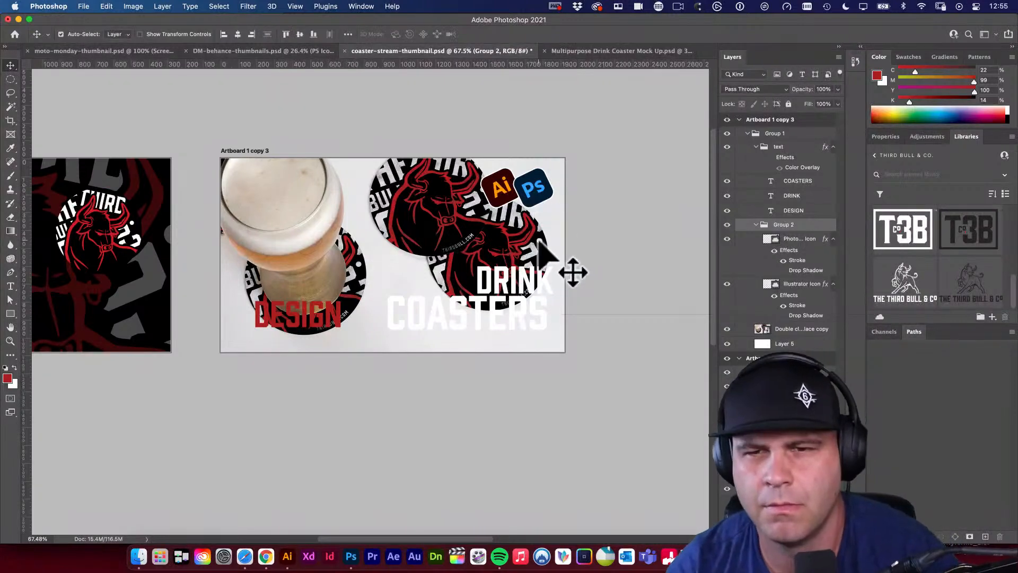
Enlarge the coaster mockup to about 148.76% and move the word DESIGN beside DRINK, above COASTERS
left_click(433, 195)
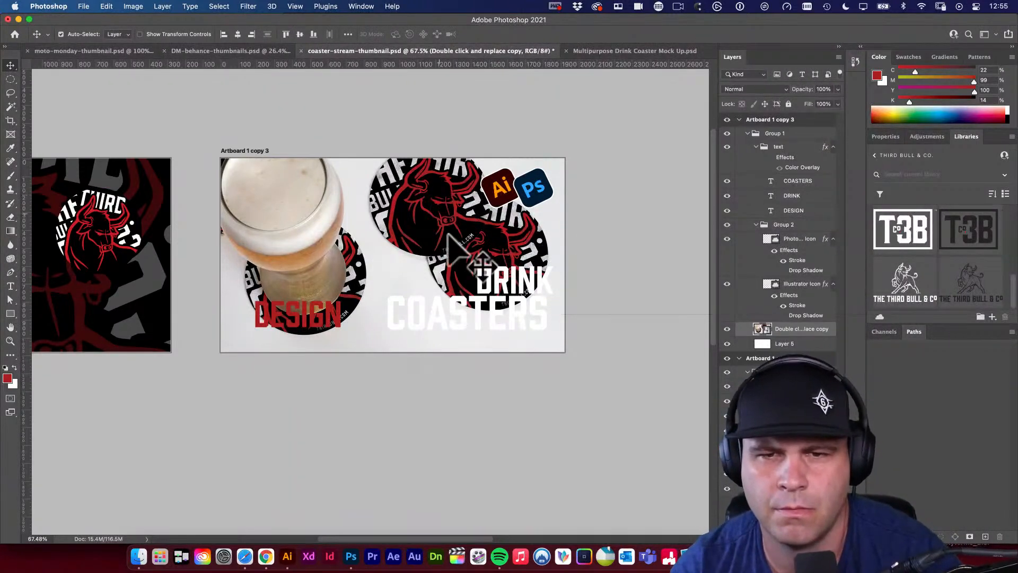
key("super+t")
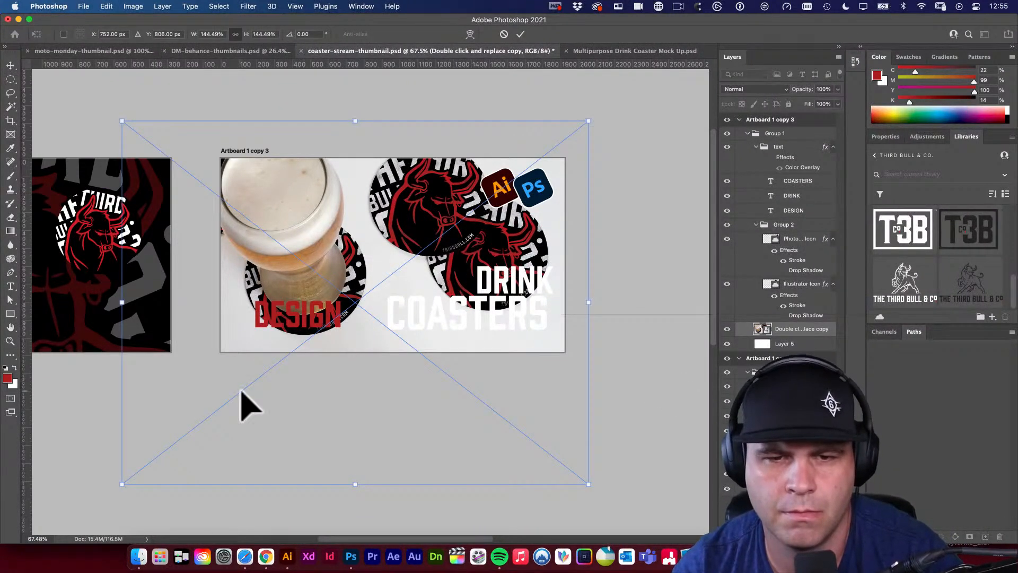
mouse_move(123, 485)
left_mouse_down()
mouse_move(104, 484)
mouse_move(108, 494)
left_mouse_up()
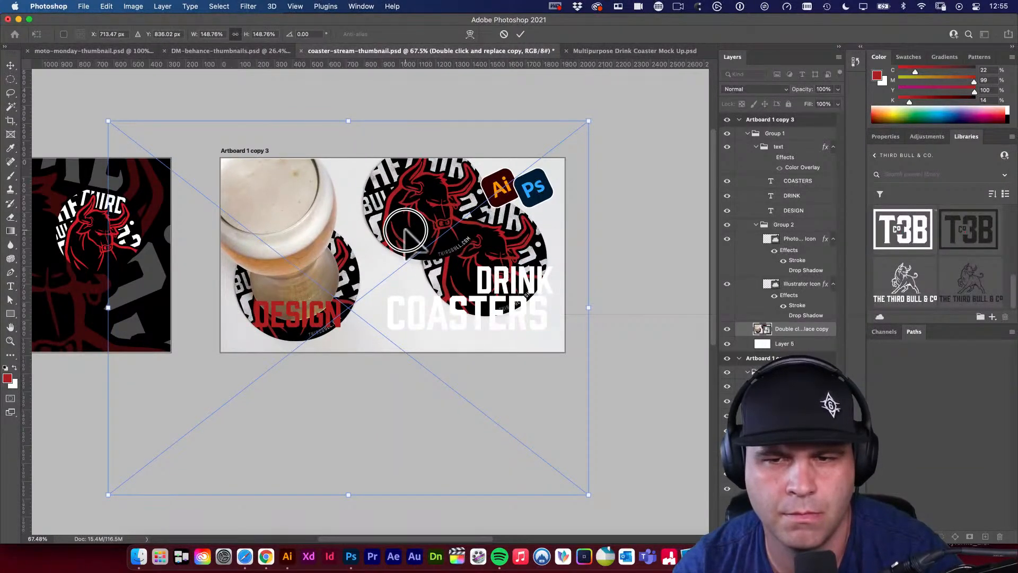
key("Return")
left_click_drag(336, 321, 461, 281)
Try filling the word DESIGN with white, then undo the pasted coaster artwork and the fill
key("super+BackSpace")
key("super+v")
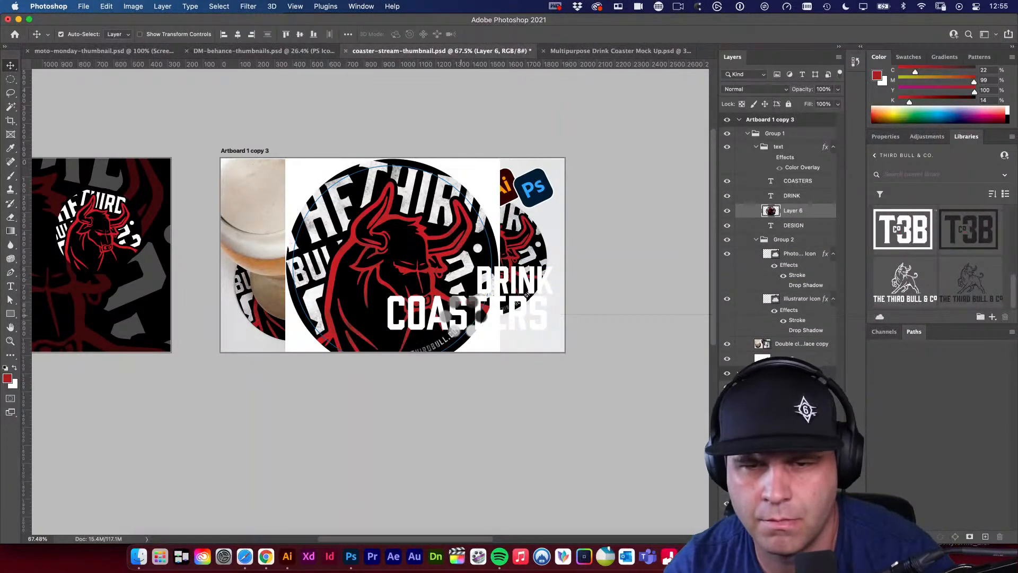
key("super+z")
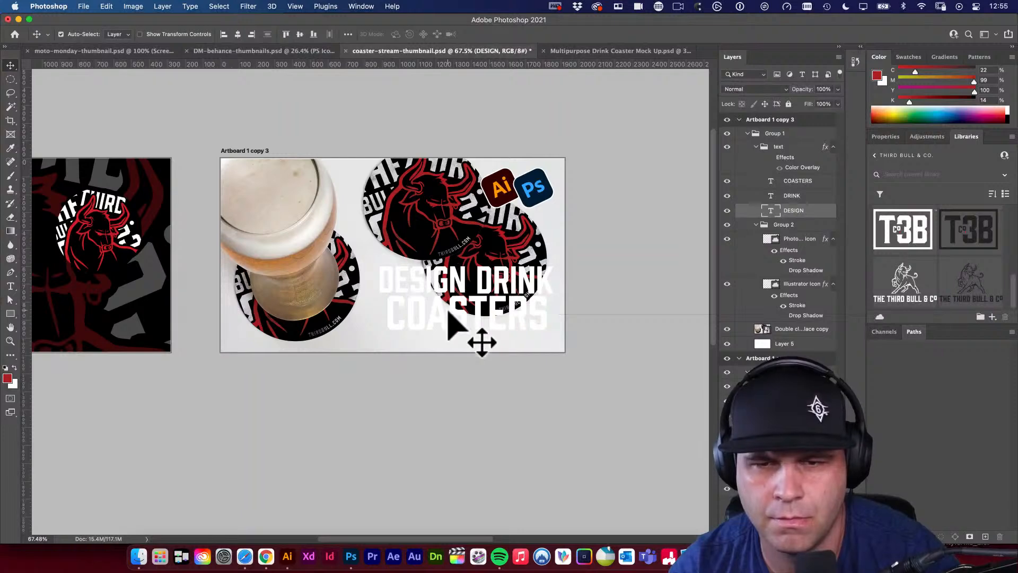
key("super+z")
Fill the word DESIGN with the red foreground color and hide the title text group
left_click_drag(478, 317, 501, 332)
left_click(479, 321)
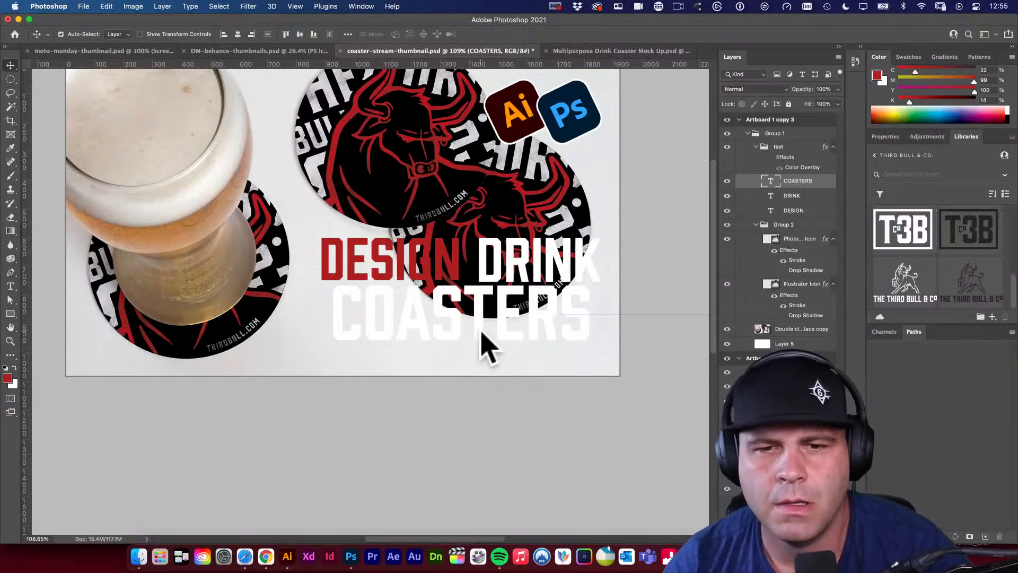
left_click_drag(475, 303, 455, 295)
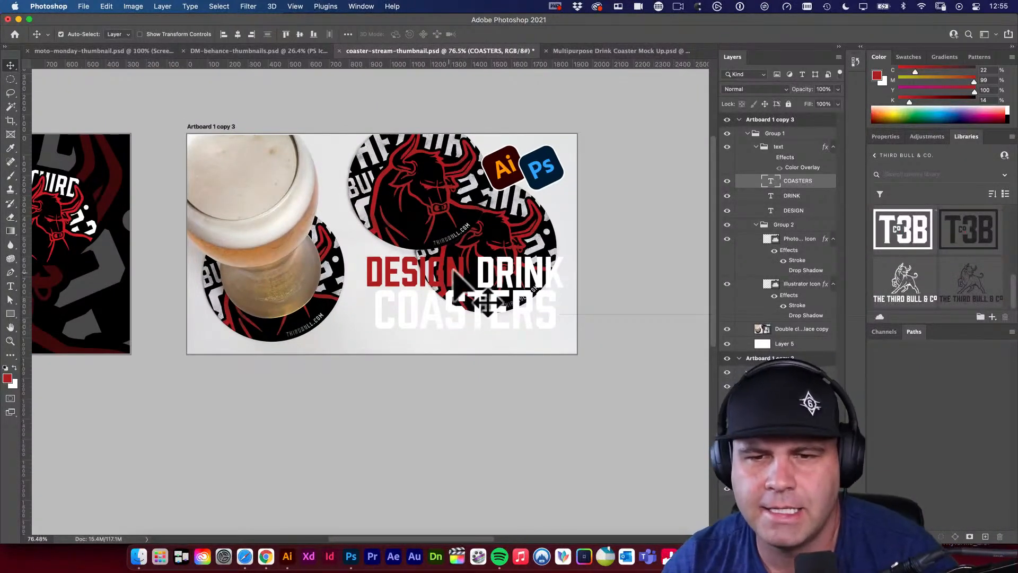
left_click(727, 147)
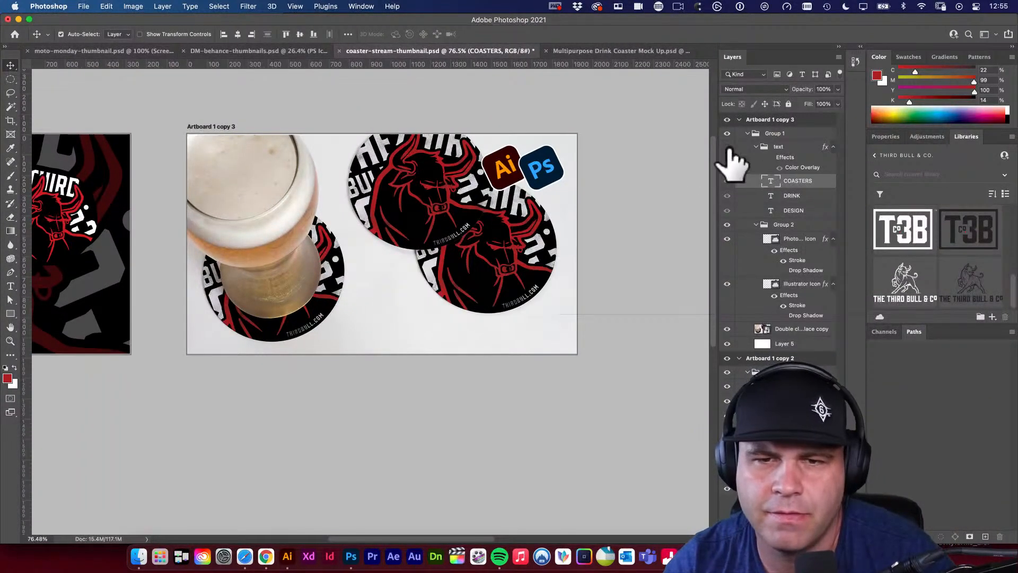
left_click(420, 216)
key("super+t")
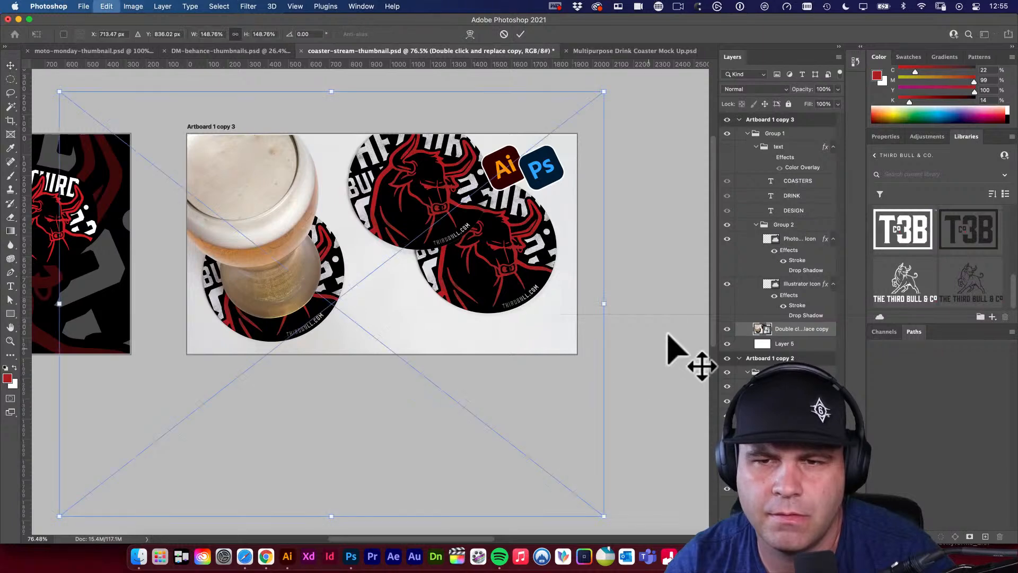
left_click_drag(692, 344, 694, 360)
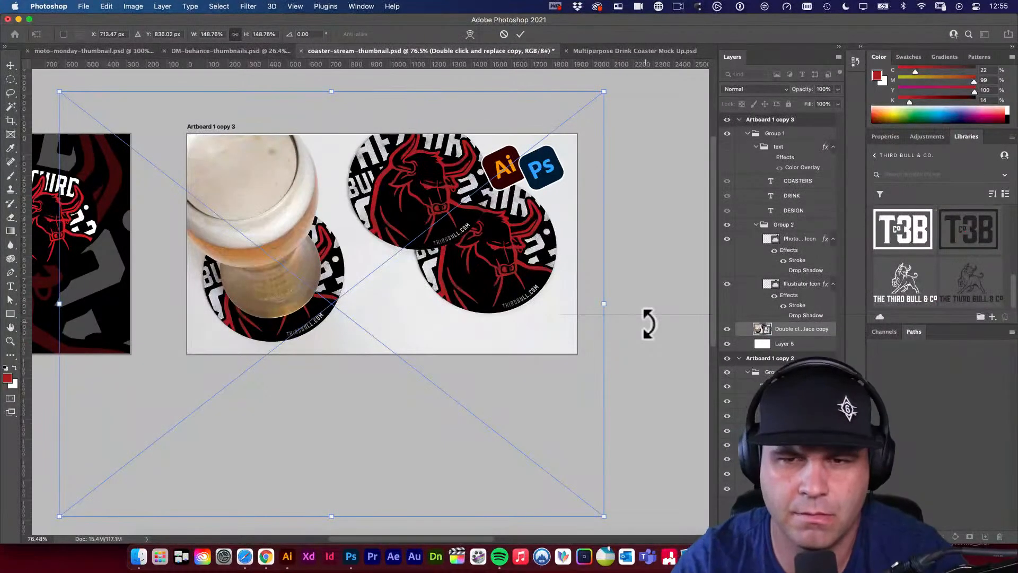
key("Return")
Convert the coaster mockup smart object into separate layers
right_click(795, 330)
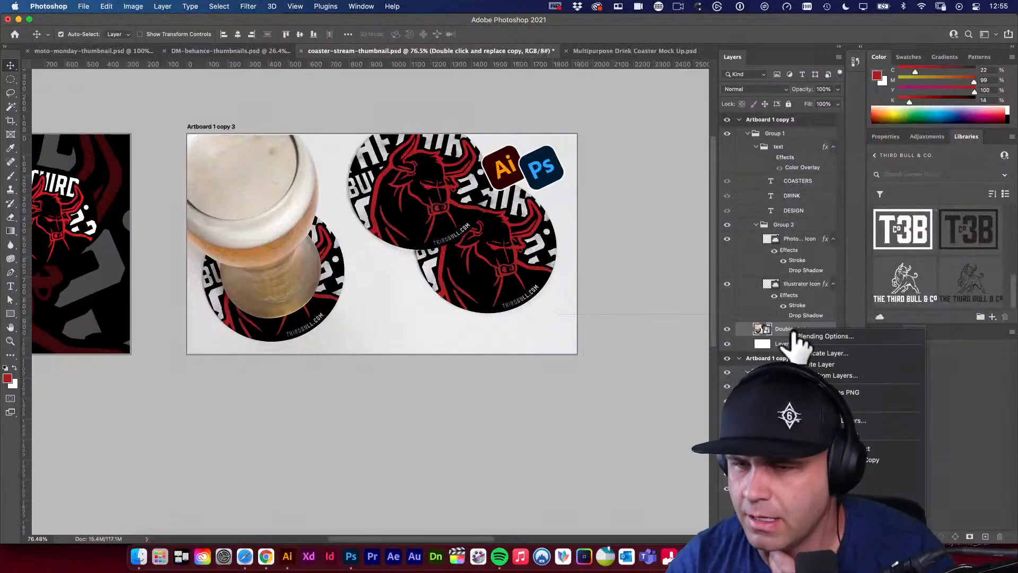
left_click(778, 330)
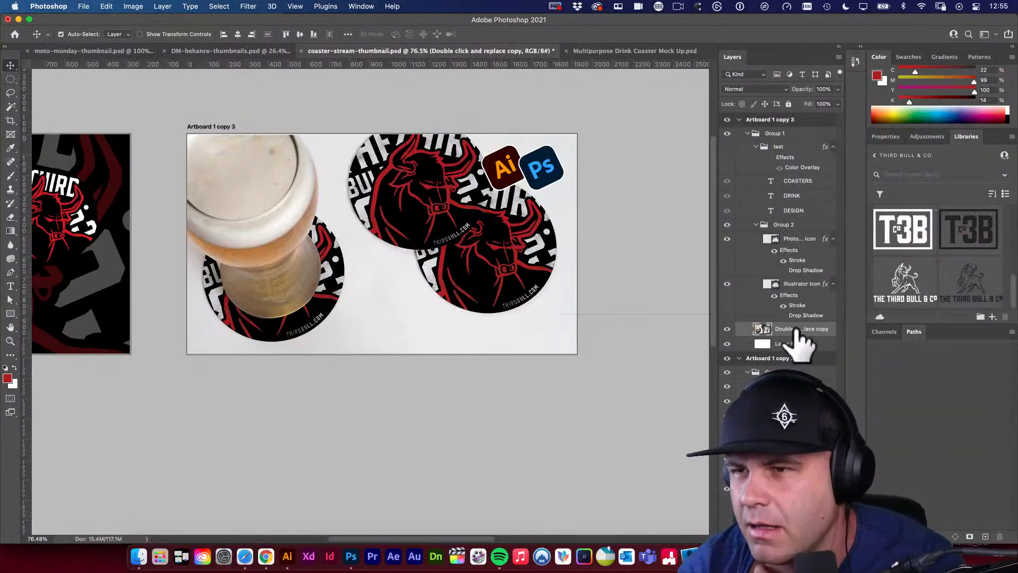
left_click(887, 136)
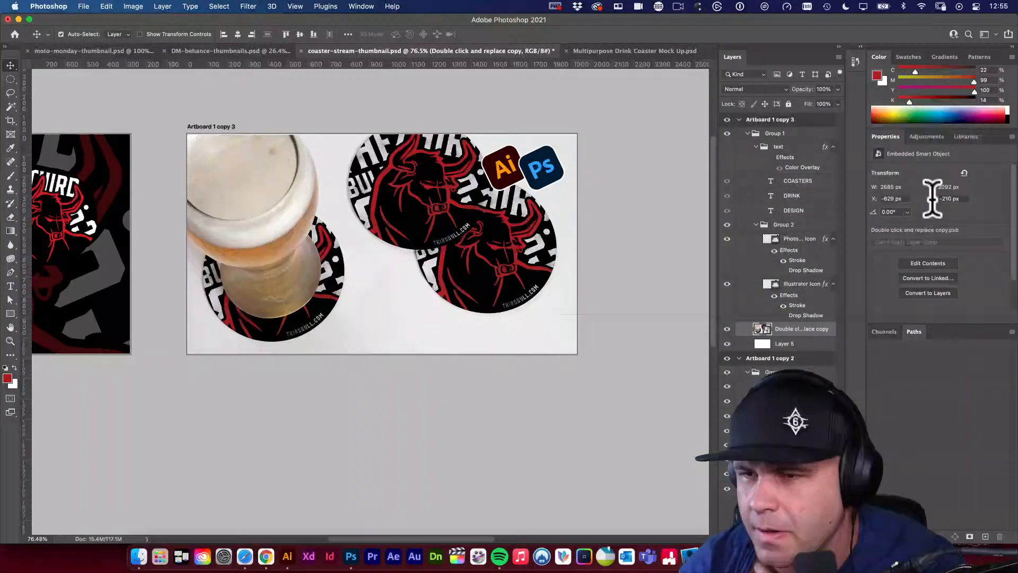
left_click(947, 293)
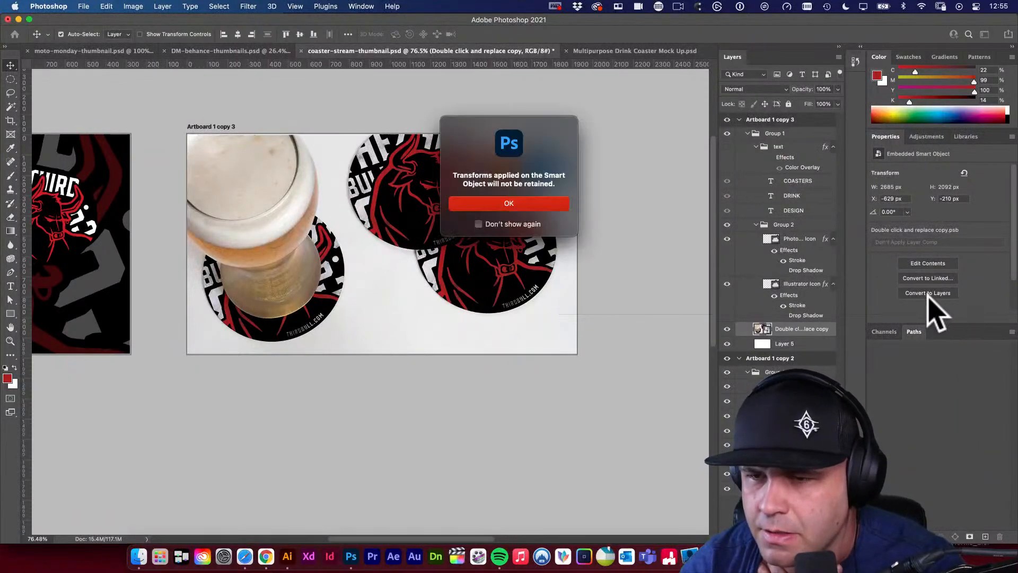
left_click(553, 203)
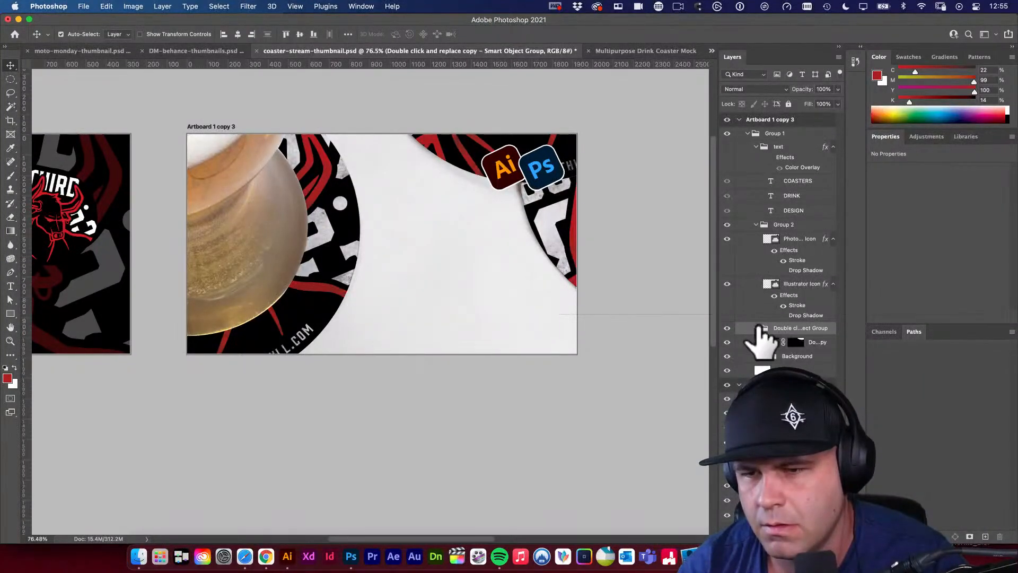
Scale down the converted mockup group and position it so the glass and the two overlapping coasters fill the artboard
key("super+t")
left_click_drag(623, 229, 570, 236)
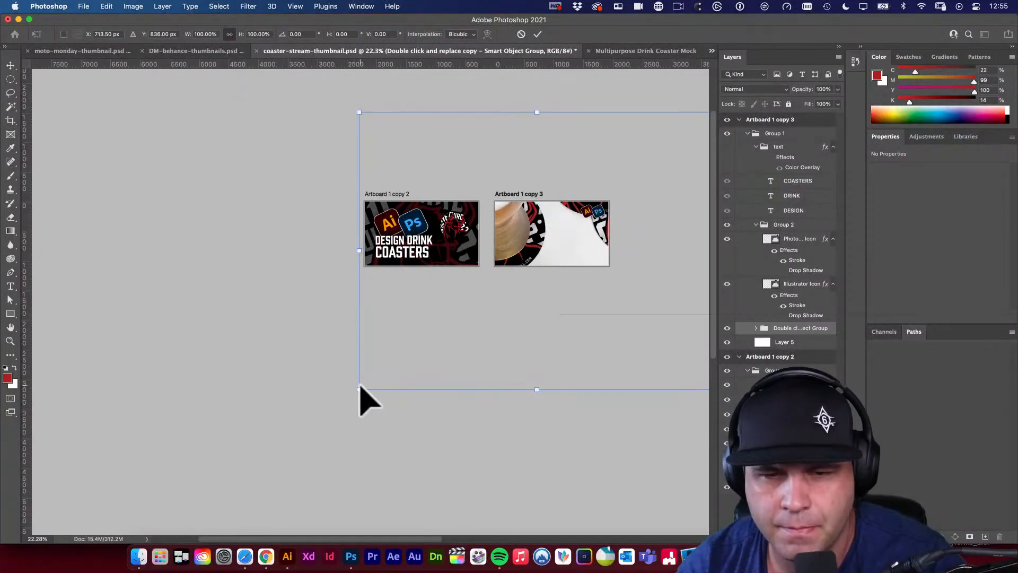
left_click_drag(361, 390, 488, 291)
left_click_drag(562, 250, 607, 286)
left_click_drag(534, 237, 485, 274)
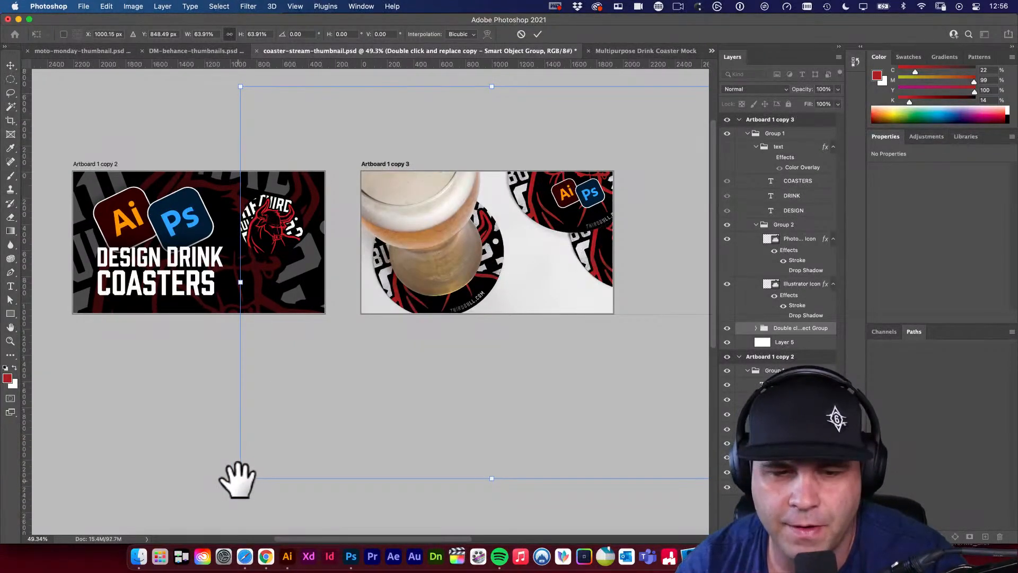
left_click_drag(240, 478, 376, 354)
left_click_drag(478, 255, 450, 286)
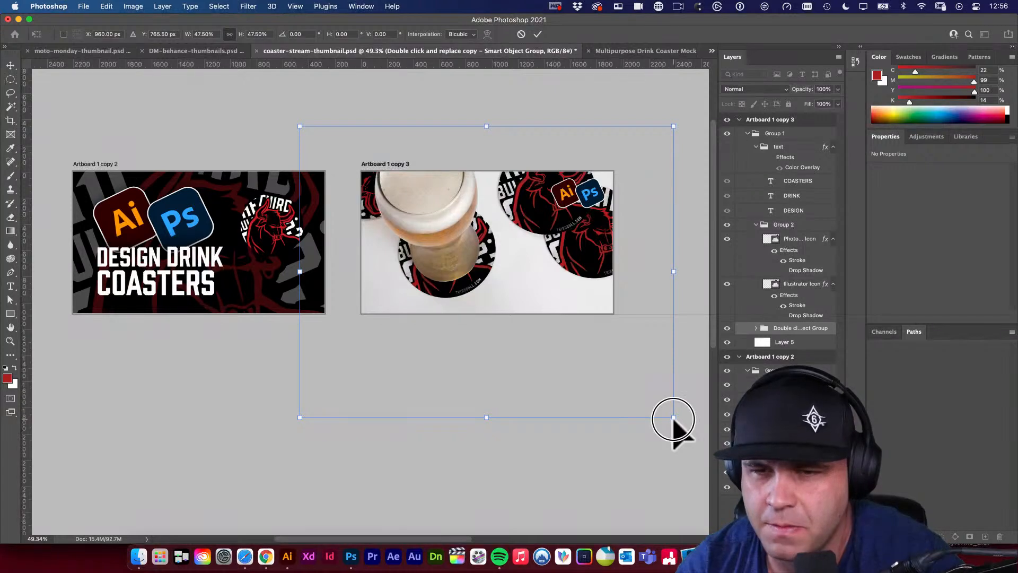
left_click_drag(674, 417, 641, 399)
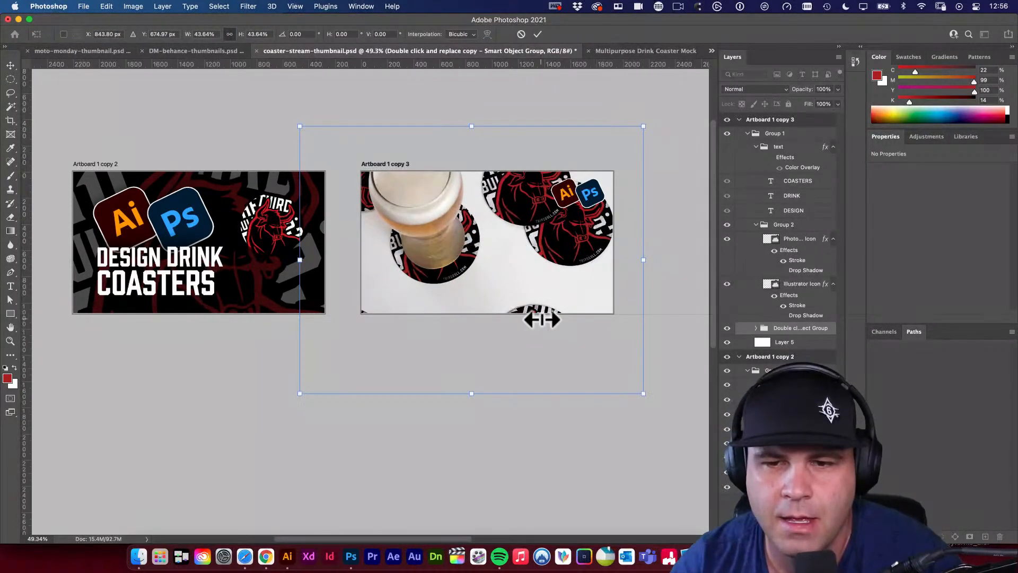
mouse_move(524, 290)
left_mouse_down()
mouse_move(516, 297)
mouse_move(533, 287)
left_mouse_up()
mouse_move(516, 240)
left_mouse_down()
mouse_move(517, 259)
mouse_move(516, 246)
left_mouse_up()
scroll(557, 323, "up", 1)
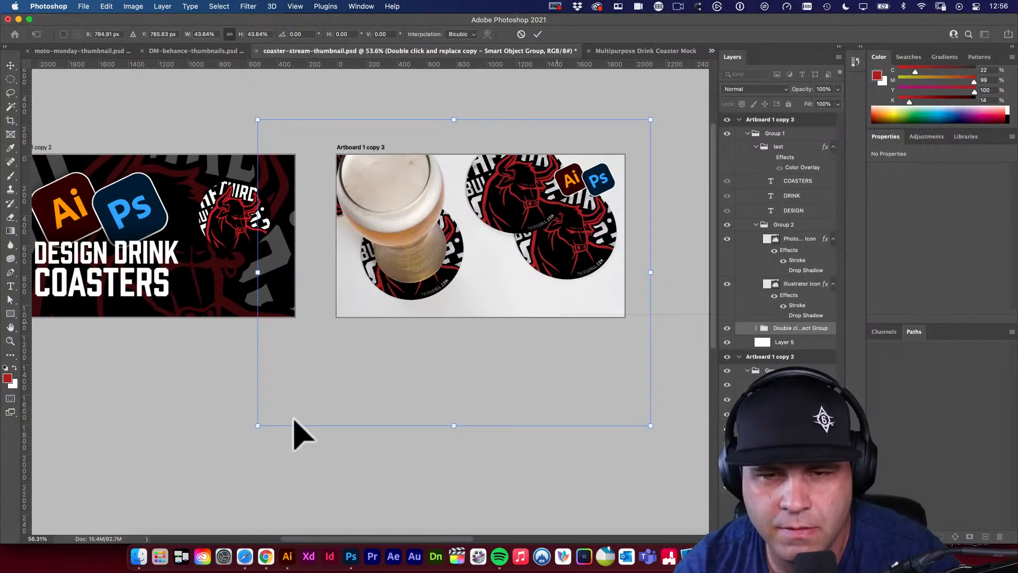
left_click_drag(258, 426, 240, 438)
key("Return")
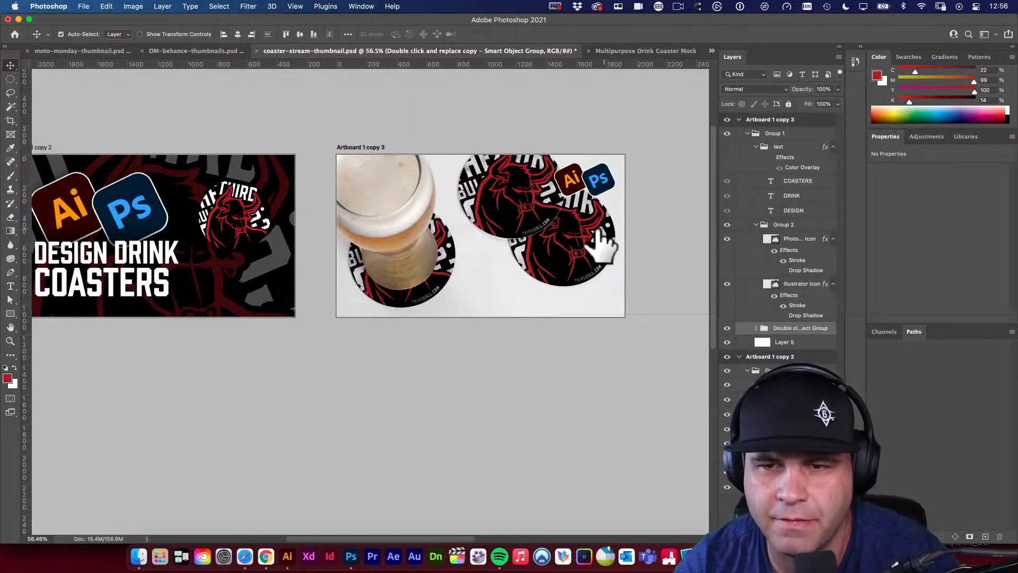
Try moving the overlapping coasters individually, then undo back to the mockup as a single smart object
scroll(584, 244, "up", 3)
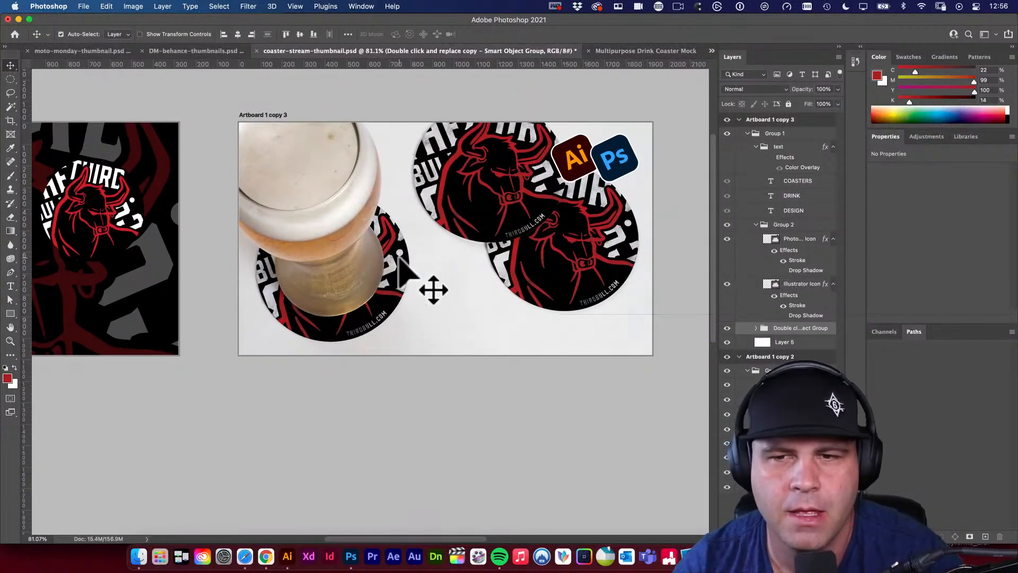
left_click(474, 222)
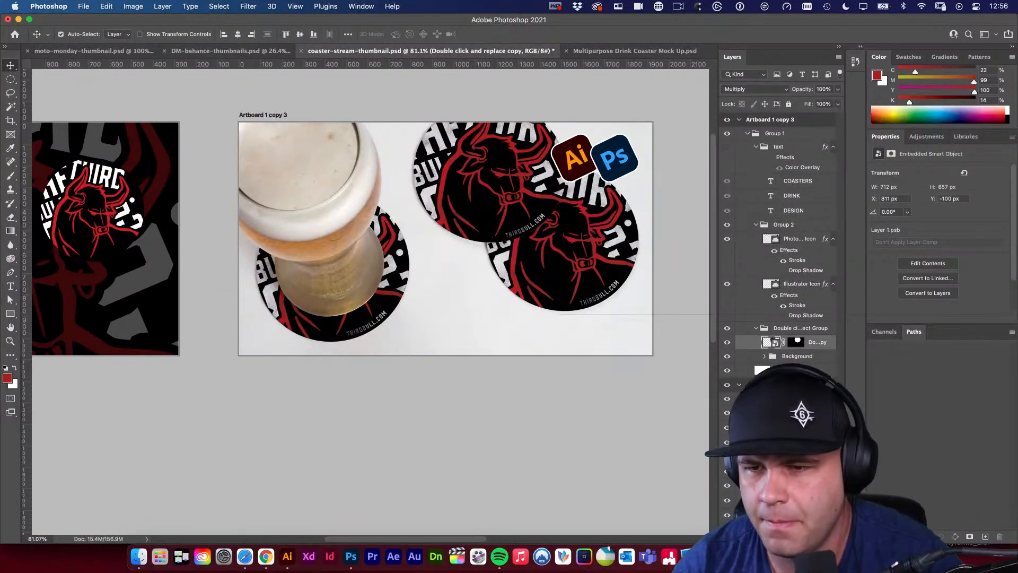
left_click_drag(516, 197, 495, 206)
key("super+z")
left_click_drag(589, 273, 634, 302)
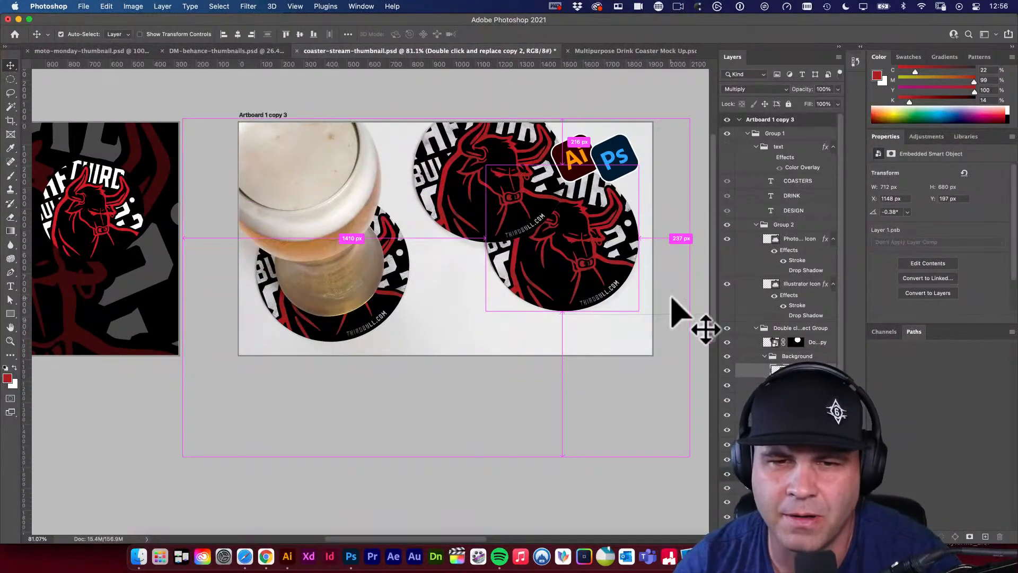
key("super+z")
key("super+z")
key("super+z")
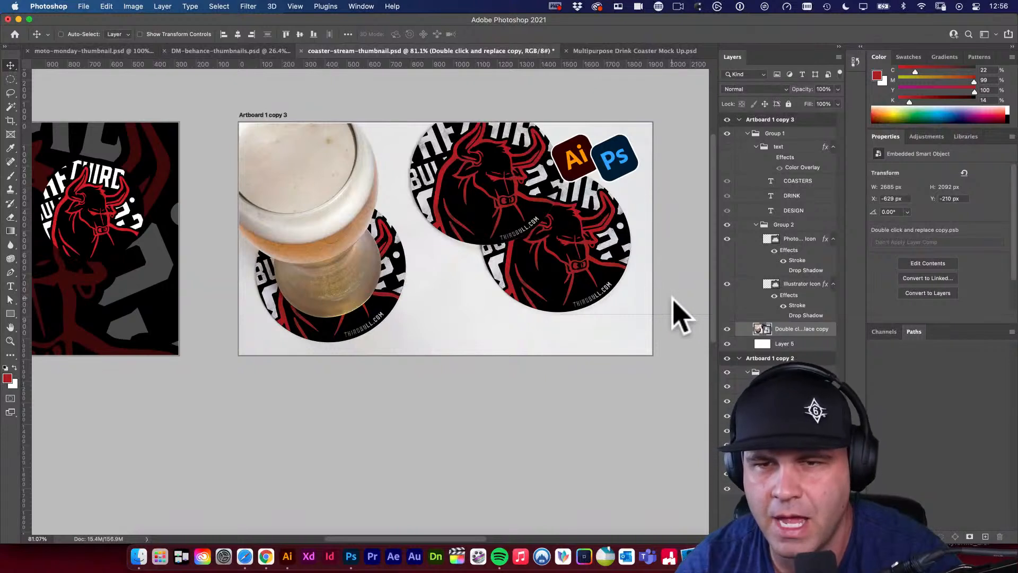
Enlarge the coaster mockup to about 158.27% and reposition it on the artboard
left_click(534, 308)
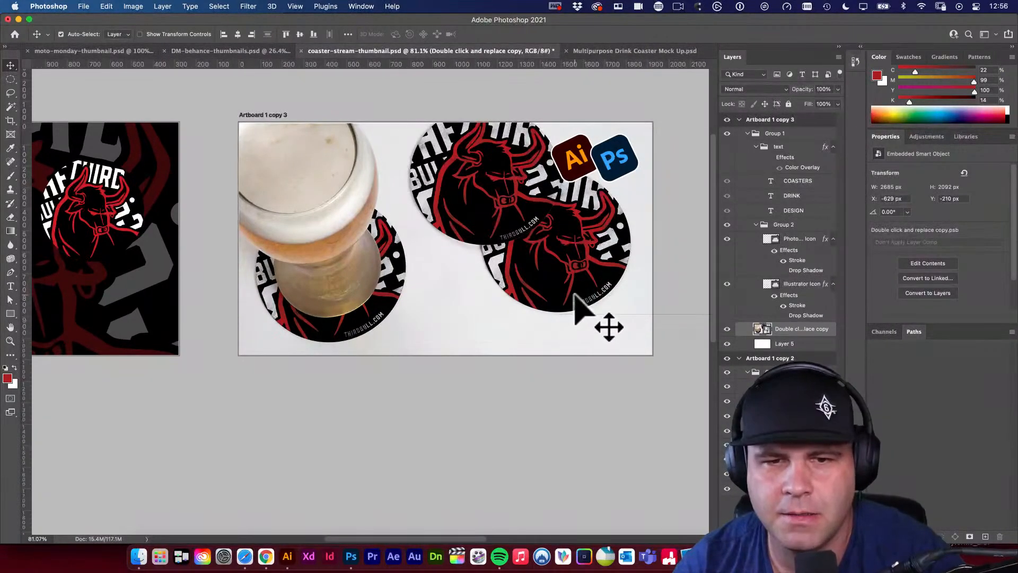
key("super+t")
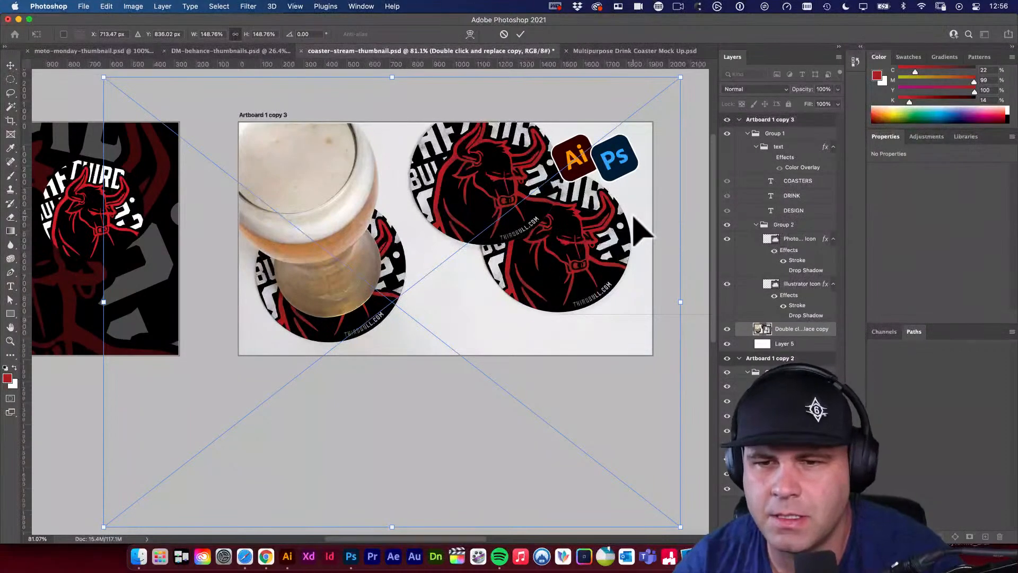
scroll(637, 229, "down", 3)
left_click_drag(671, 113, 705, 96)
left_click_drag(488, 197, 486, 211)
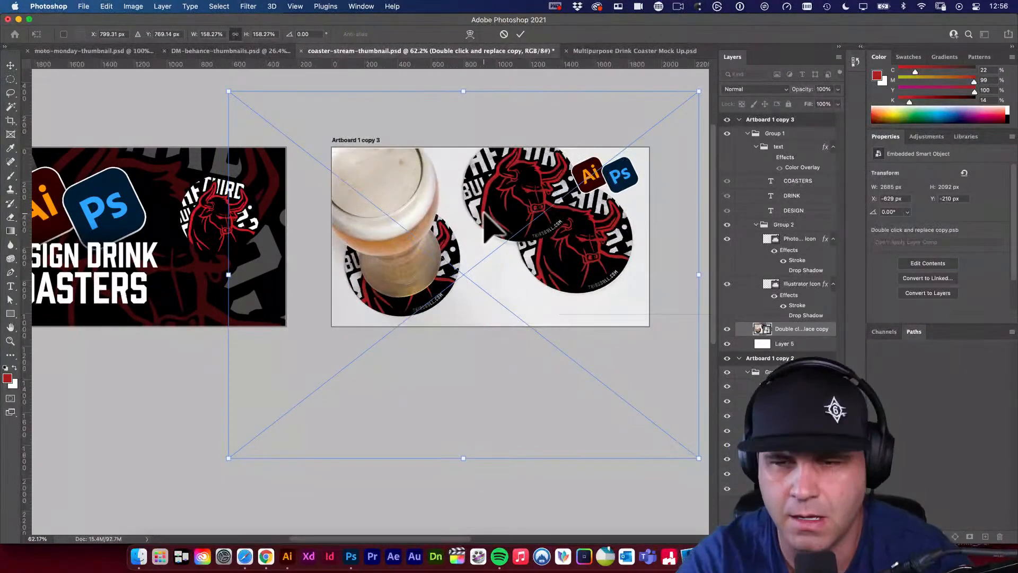
key("Return")
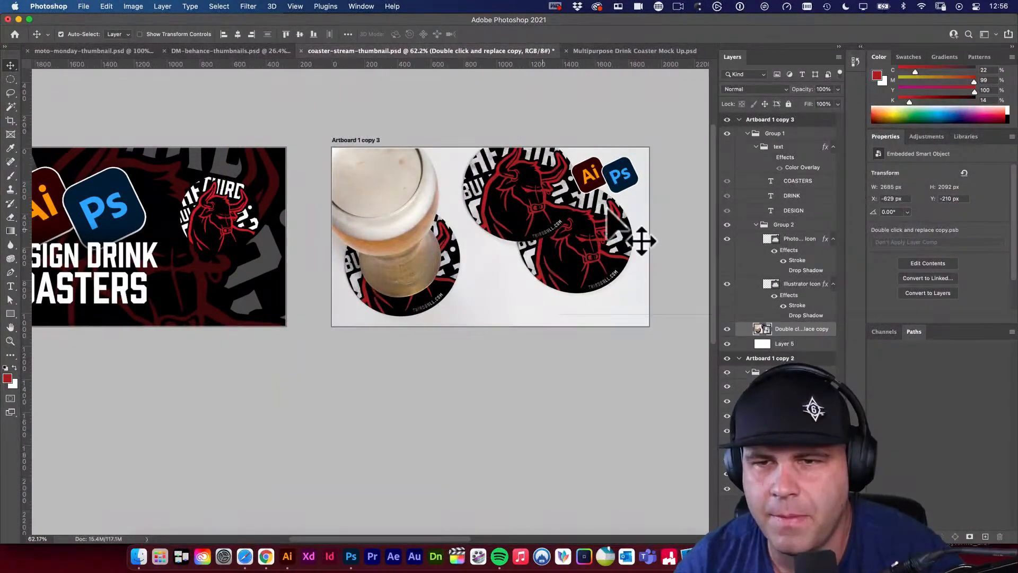
Shrink the Photoshop and Illustrator icons together, to about 173 px wide for Photoshop, and move them off the coasters toward the upper-right corner
scroll(609, 209, "up", 2)
scroll(609, 268, "up", 5)
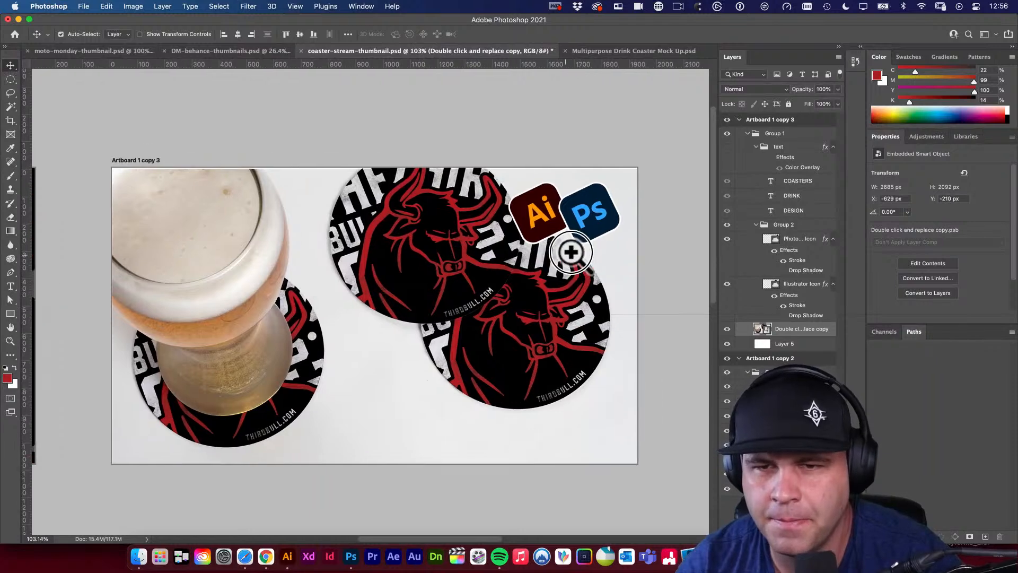
left_click_drag(586, 219, 477, 273)
left_click(532, 237)
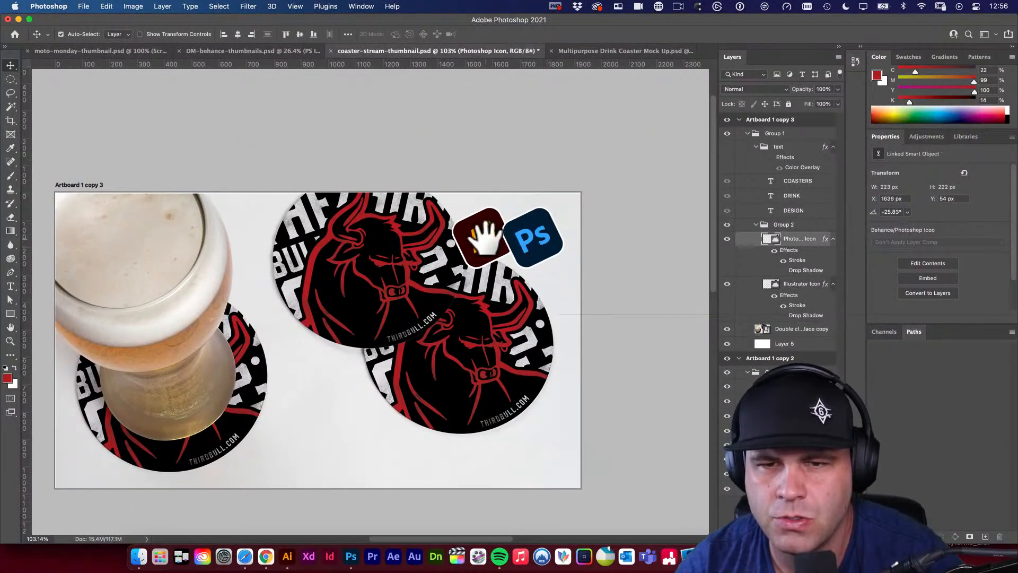
left_click(484, 237, "shift")
key("super+t")
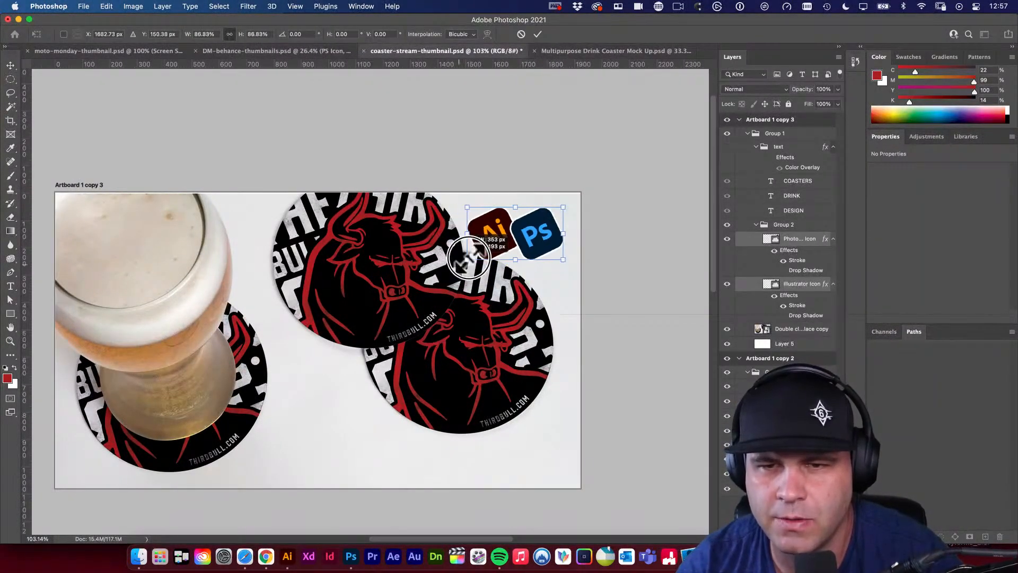
key("Return")
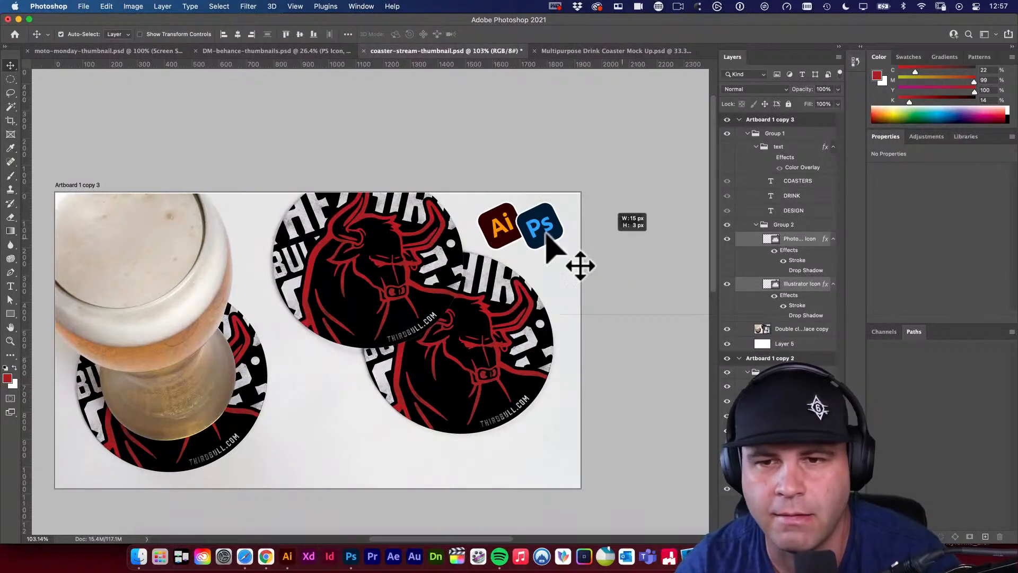
Enlarge both app icons slightly in the artboard's upper-right corner
left_click(546, 234)
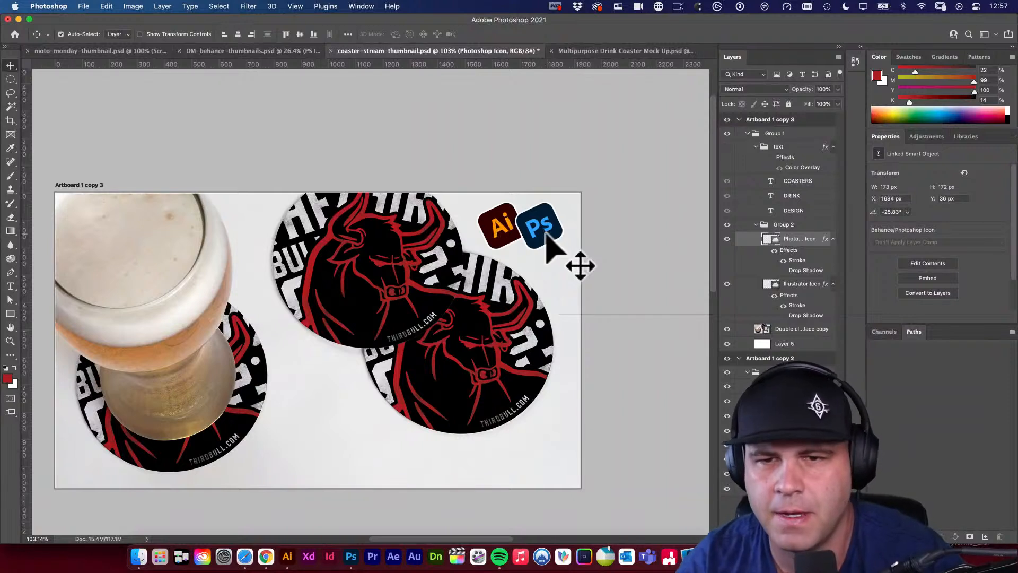
left_click(498, 228, "shift")
key("super+t")
left_click_drag(478, 205, 475, 200)
left_click_drag(565, 251, 572, 256)
key("Return")
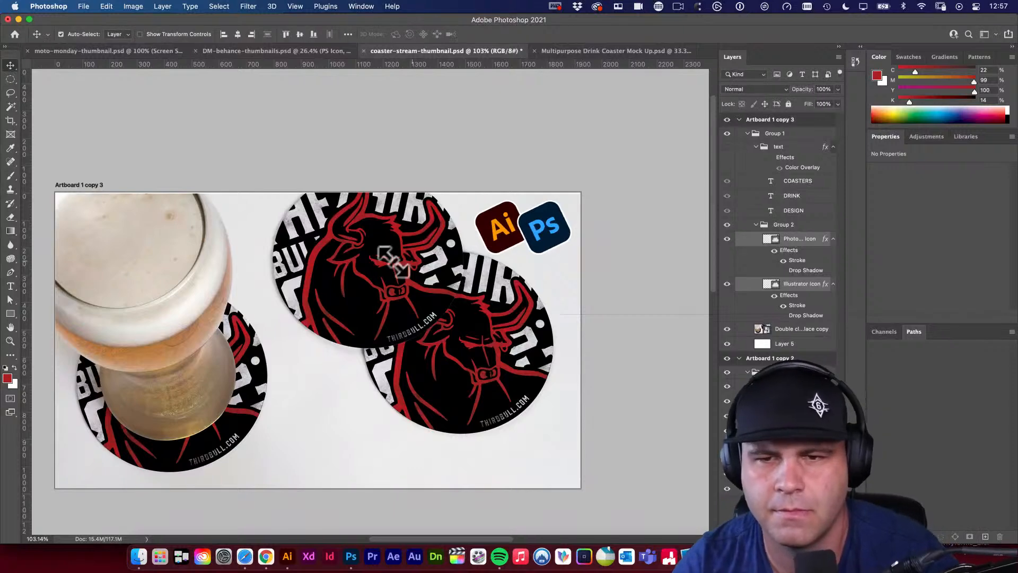
Deselect the coaster mockup and show the title text group again
left_click(384, 254)
left_click_drag(448, 337, 473, 310)
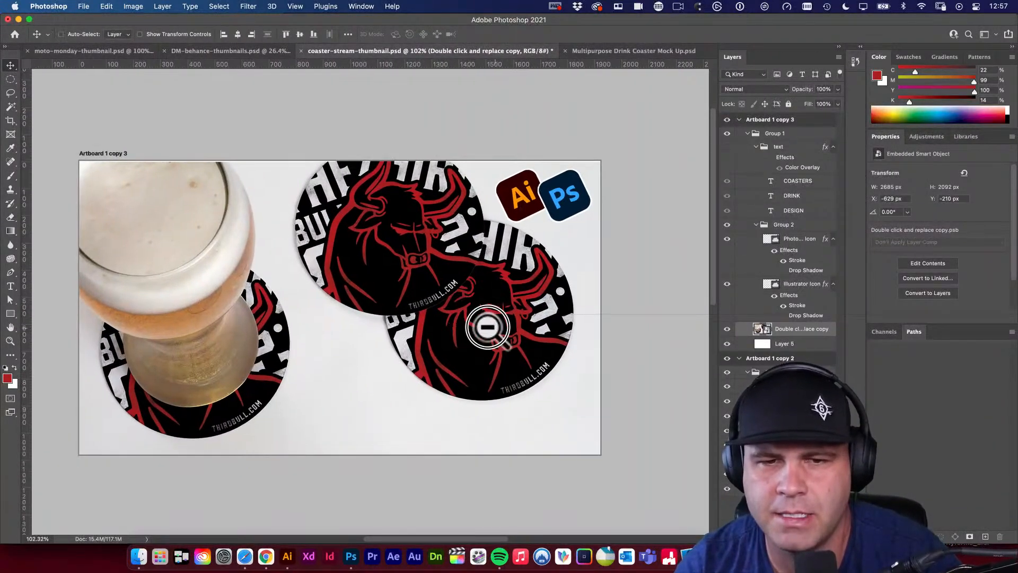
left_click(489, 327, "alt+super")
left_click(592, 319)
left_click_drag(593, 319, 600, 314)
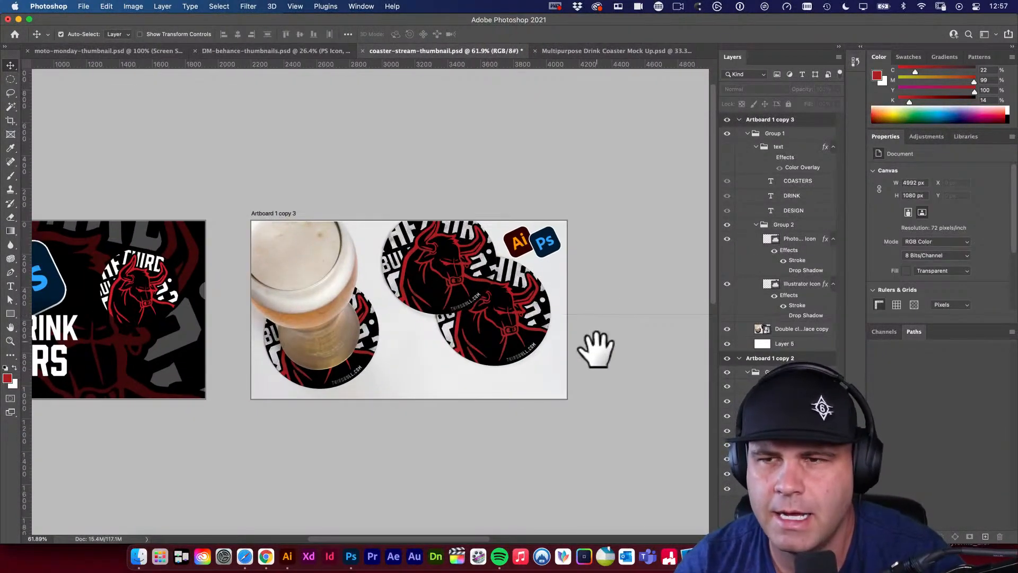
left_click(728, 147)
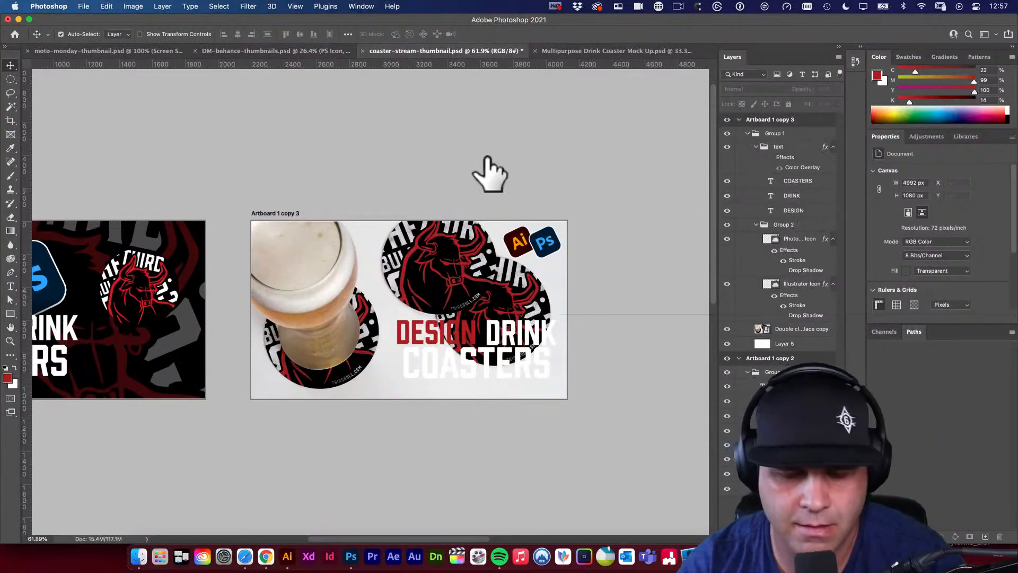
Duplicate the DRINK text layer and raise the copy above Group 1 in the layer stack
left_click(792, 196)
key("super+j")
key("super+]")
key("super+]")
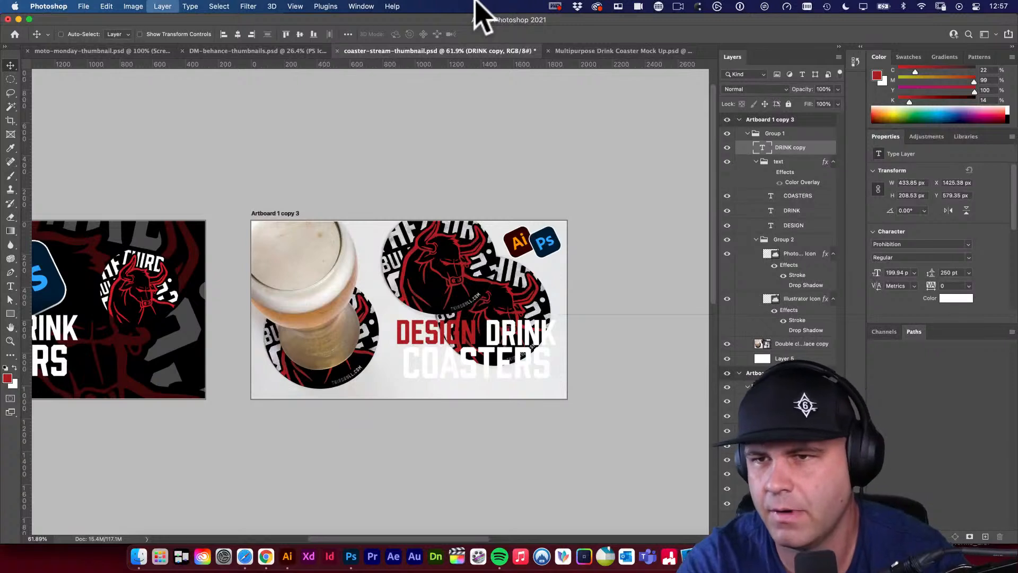
key("super+]")
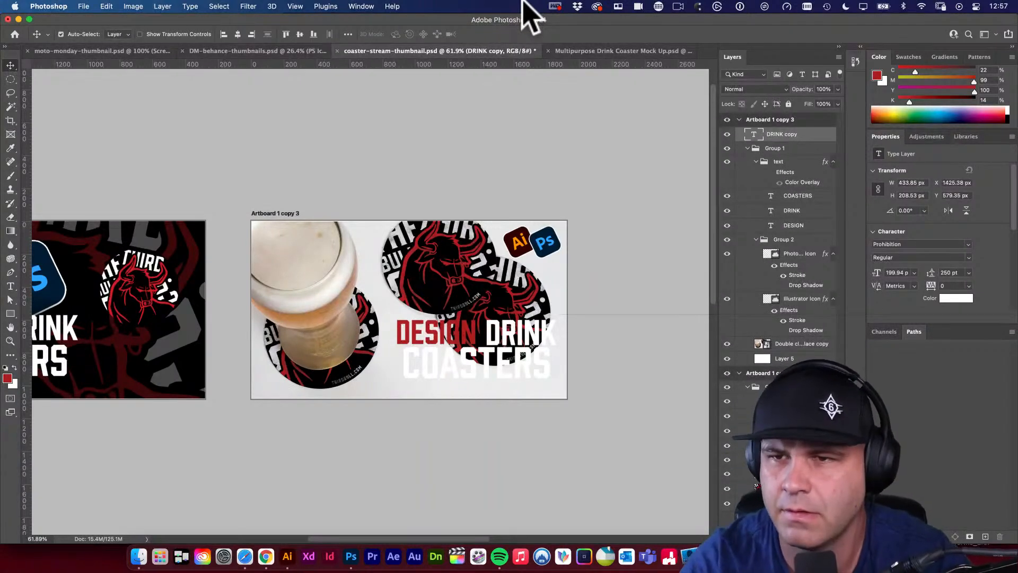
Hide the stacked title text group, move the DRINK copy below the coasters and change its text to DESIGN DRINK COASTERS
left_click(728, 149)
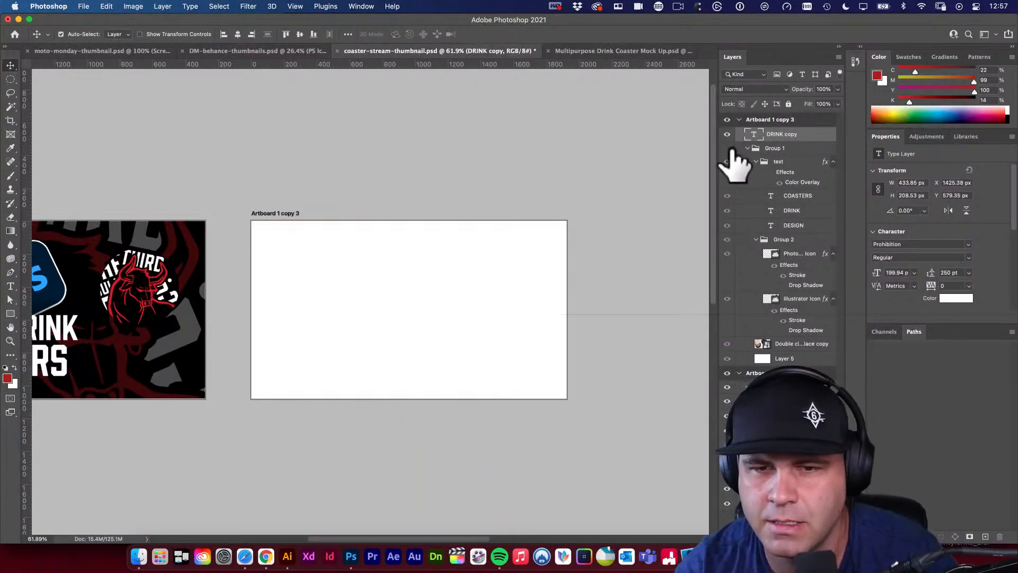
left_click(728, 148)
left_click(756, 161)
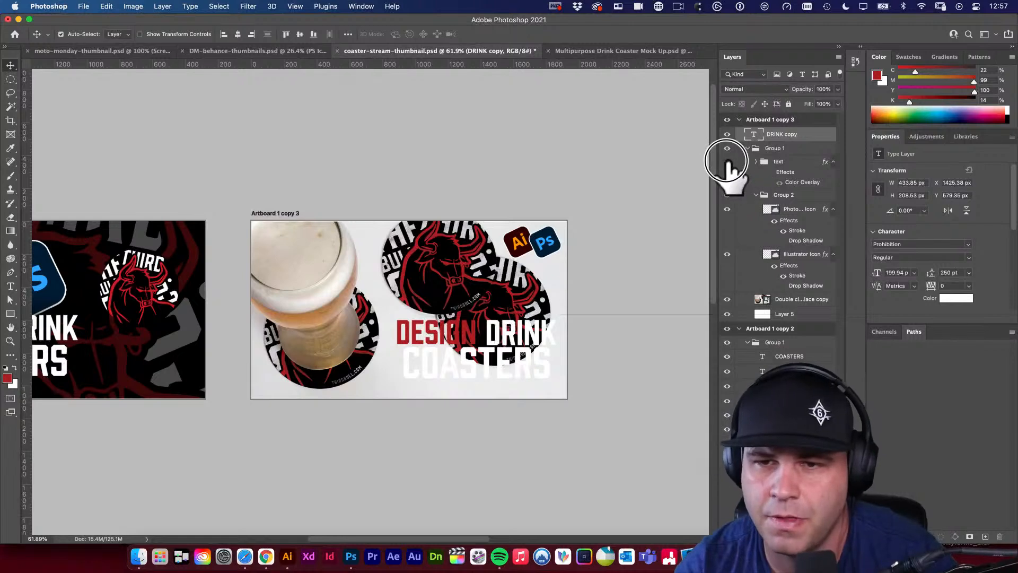
left_click_drag(533, 337, 430, 376)
double_click(432, 378)
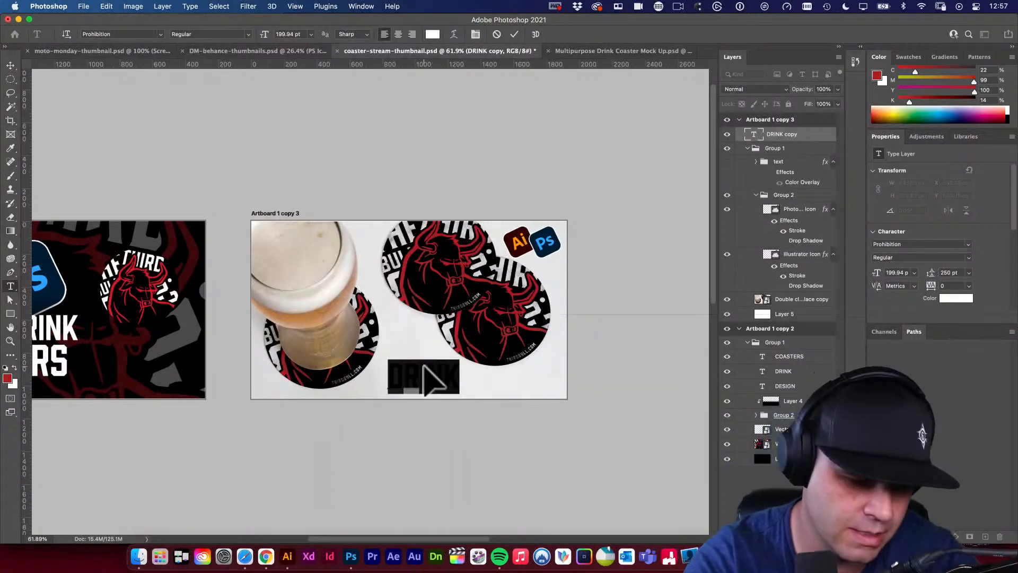
type("DESIGN")
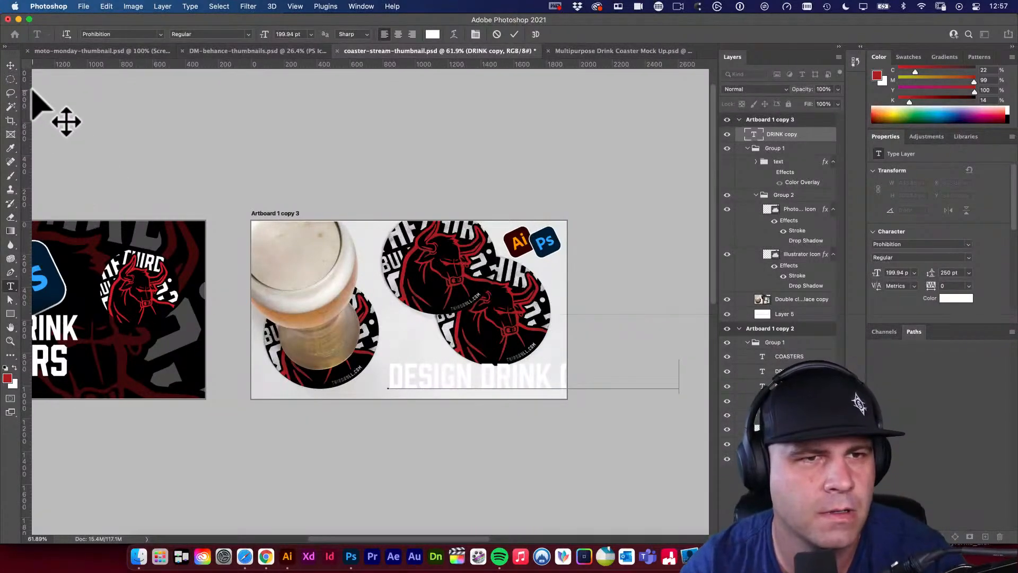
left_click(11, 64)
Recolor the single-line title with black sampled from the coaster and shrink it to about 928 px wide beneath the coasters
key("i")
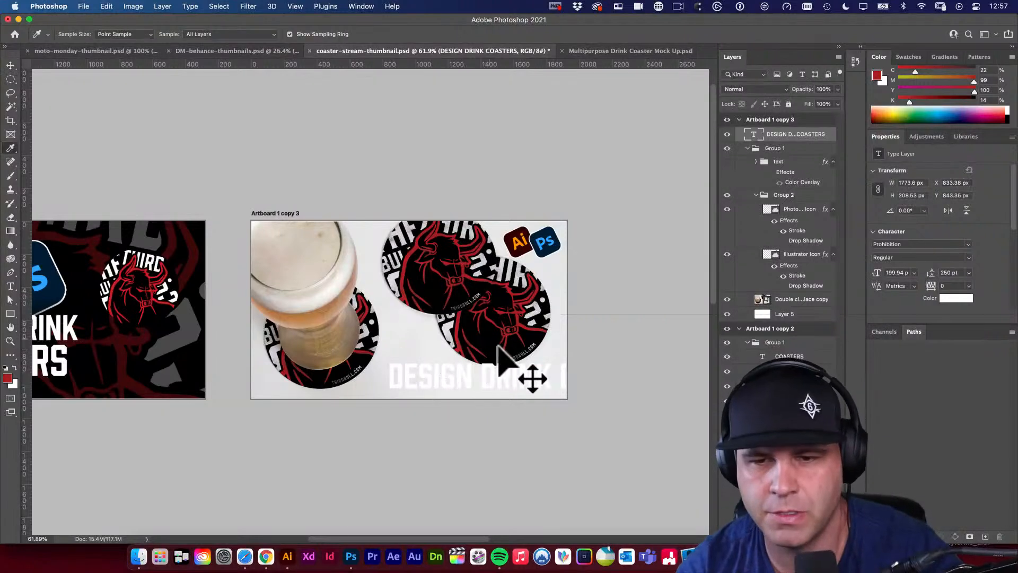
left_click(496, 337)
key("alt+BackSpace")
key("super+t")
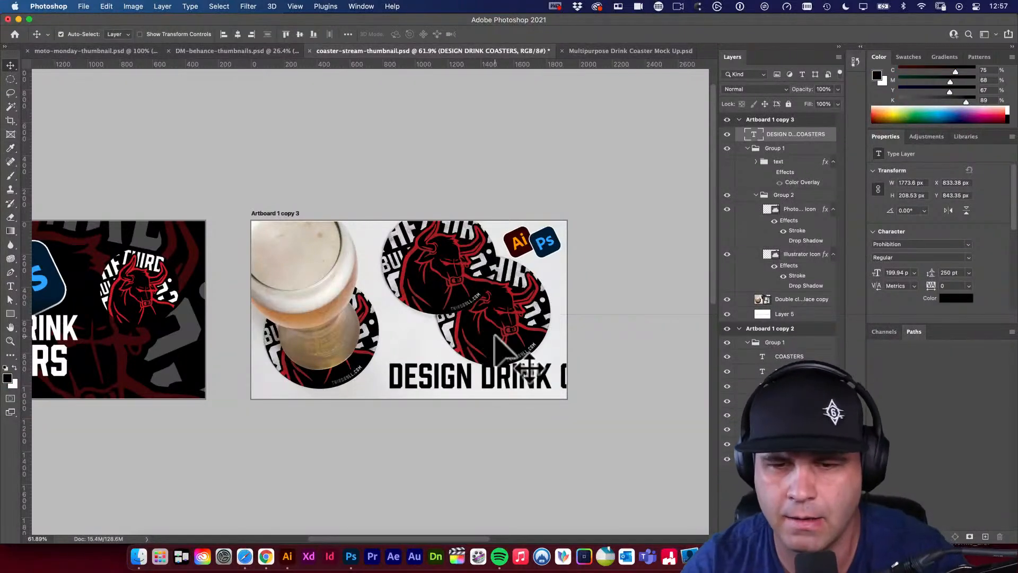
left_click_drag(681, 360, 492, 380)
key("Return")
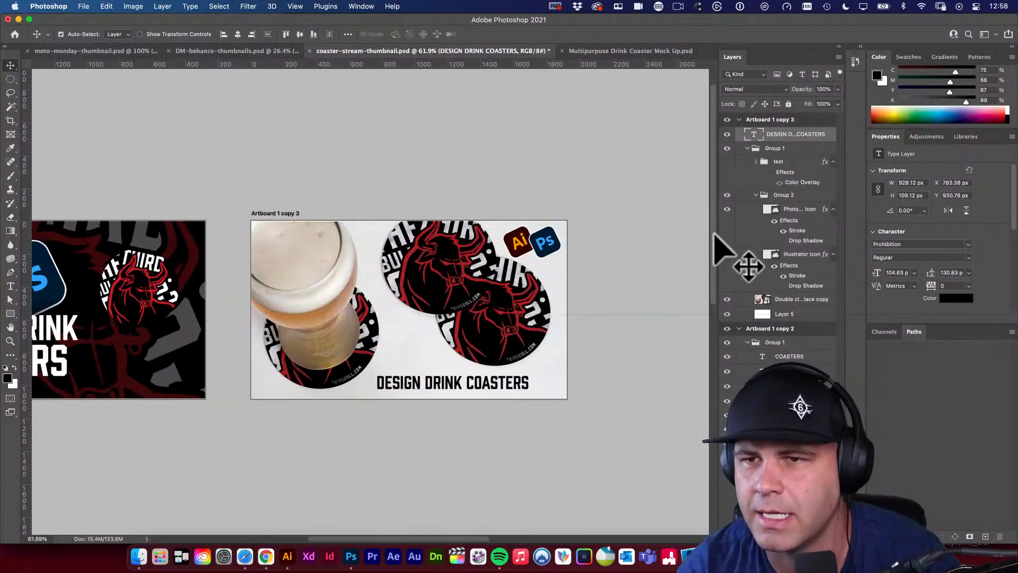
Swap the single-line title's visibility for the stacked title text group and align COASTERS to the right edge of DRINK
left_click(727, 134)
left_click(728, 160)
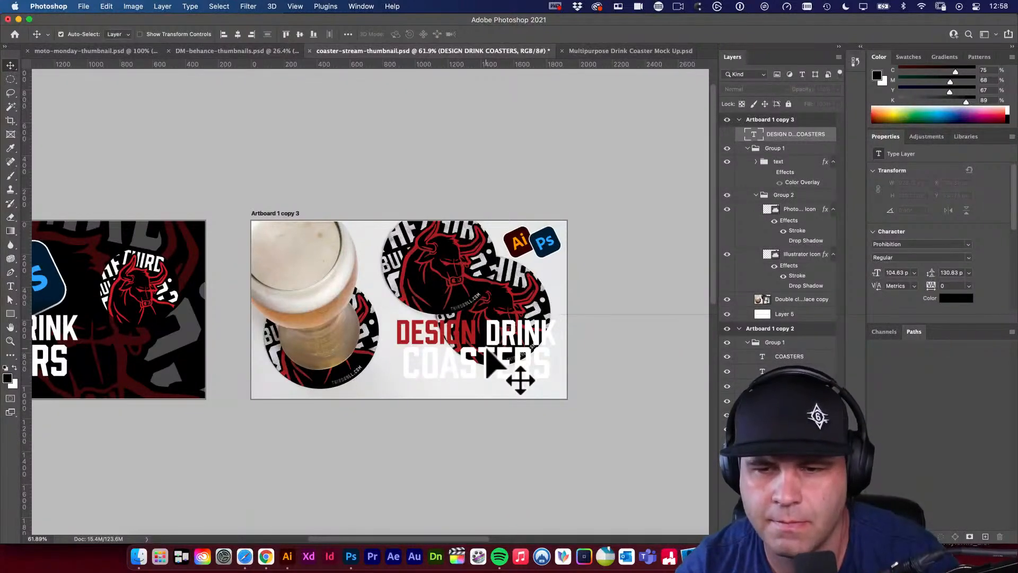
left_click(516, 363)
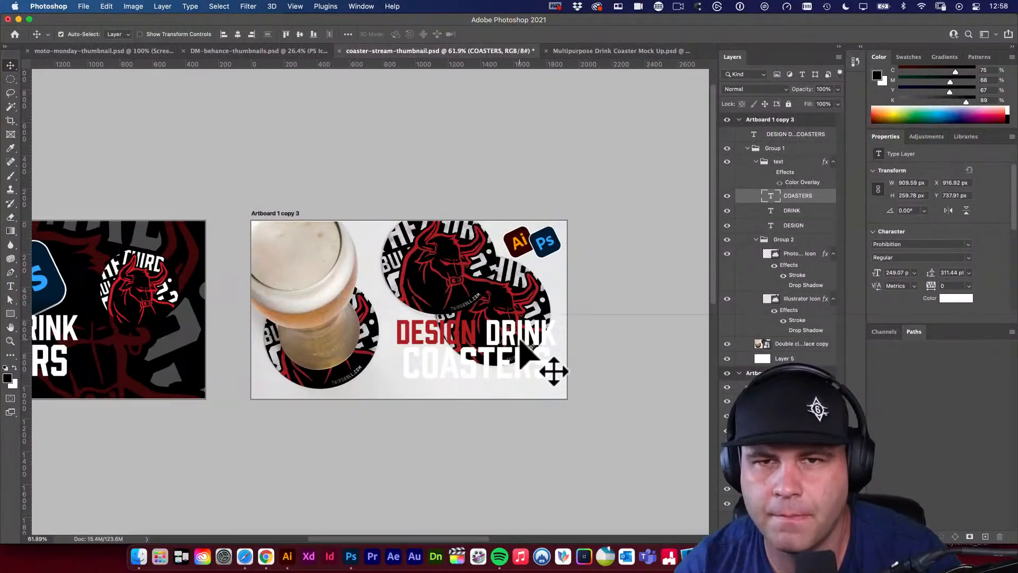
left_click(518, 333, "shift")
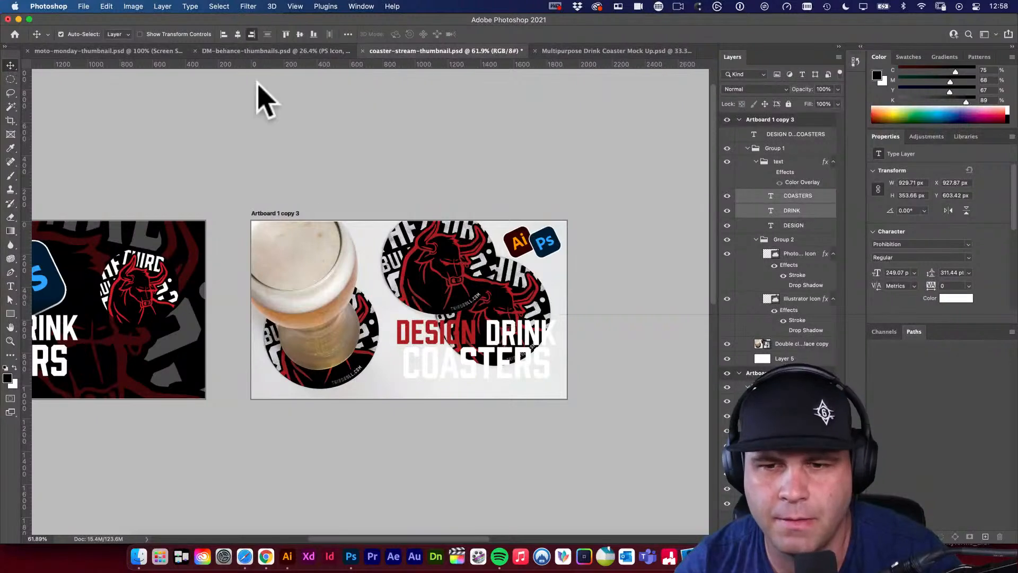
left_click(596, 406)
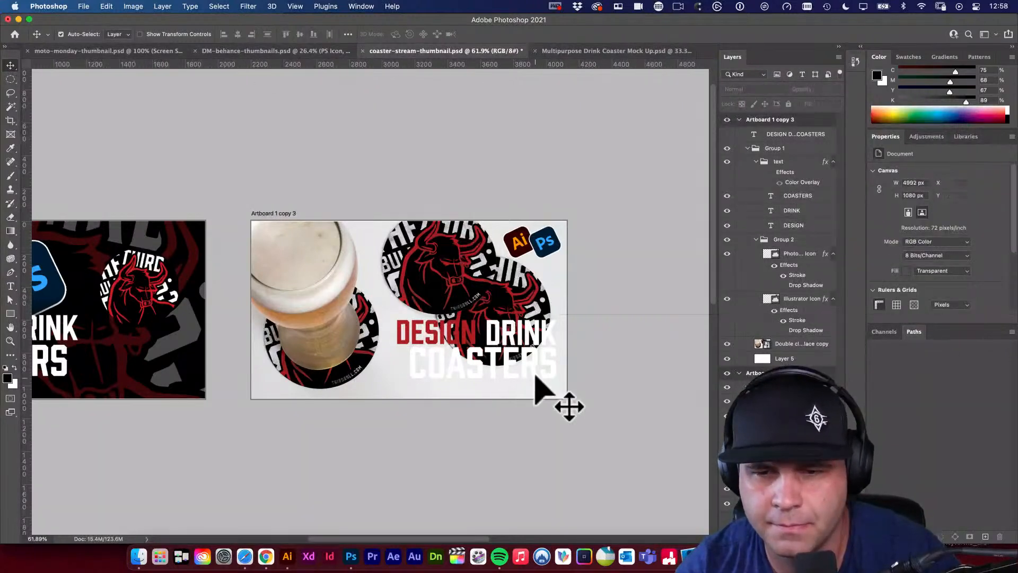
Move the words DESIGN, DRINK and COASTERS together 60 px left and 40 px down on the artboard
left_click(533, 341, "shift")
left_click(467, 330, "shift")
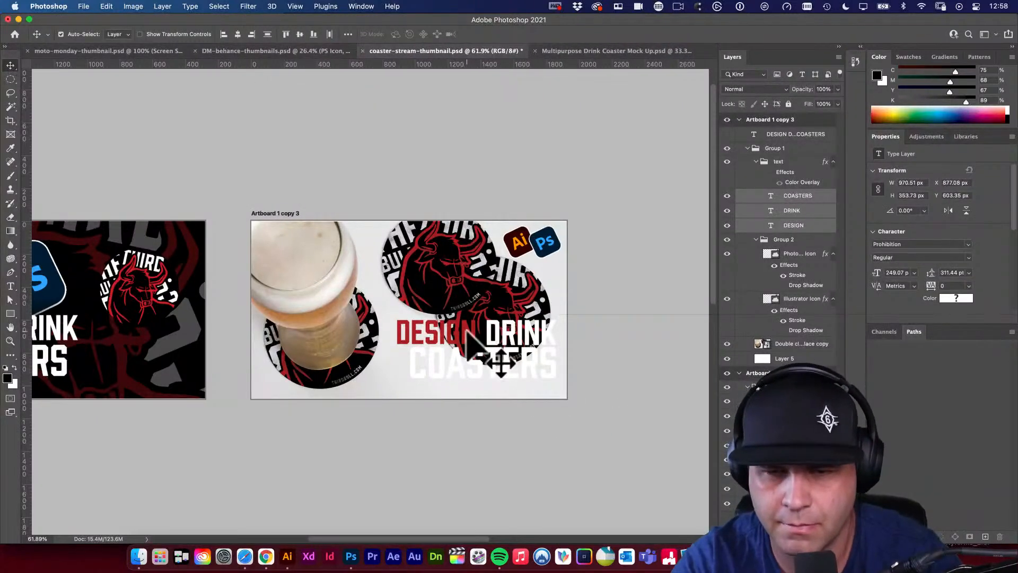
key("shift+Left")
key("shift+Left")
key("shift+Left")
key("shift+Left")
key("shift+Left")
key("shift+Left")
key("shift+Down")
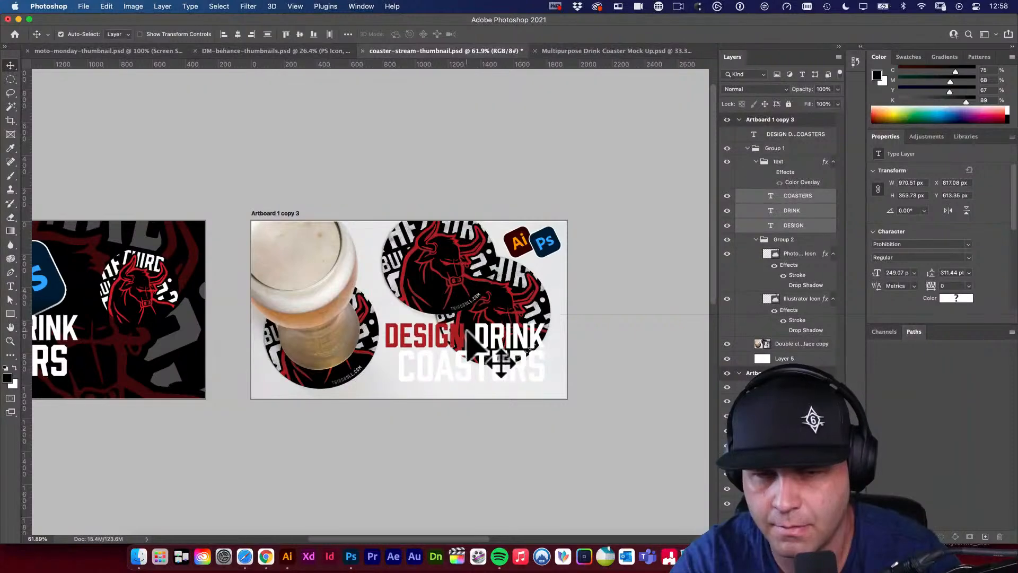
key("shift+Down")
key("shift+Down")
left_click(622, 363)
Scale DESIGN and DRINK together down to about 890 px wide so they match the width of COASTERS
left_click_drag(486, 354, 506, 392)
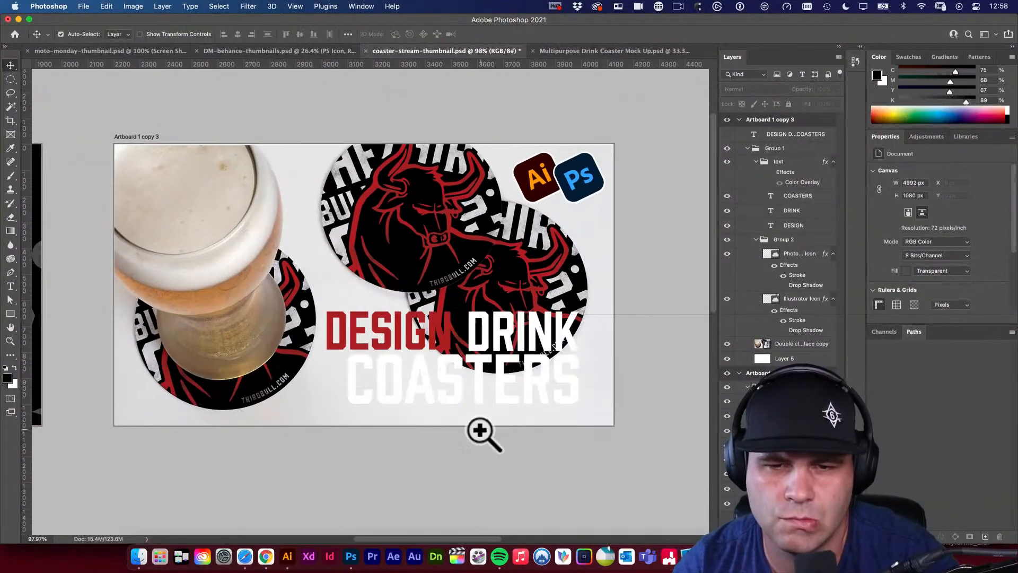
left_click(443, 333)
left_click(470, 327, "shift")
key("super+t")
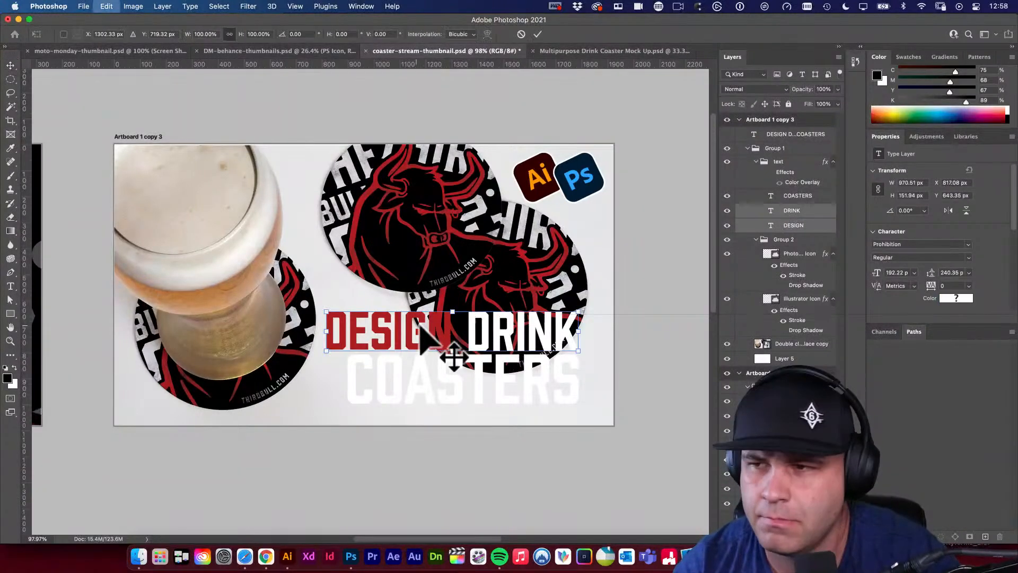
left_click_drag(327, 313, 347, 316)
key("Return")
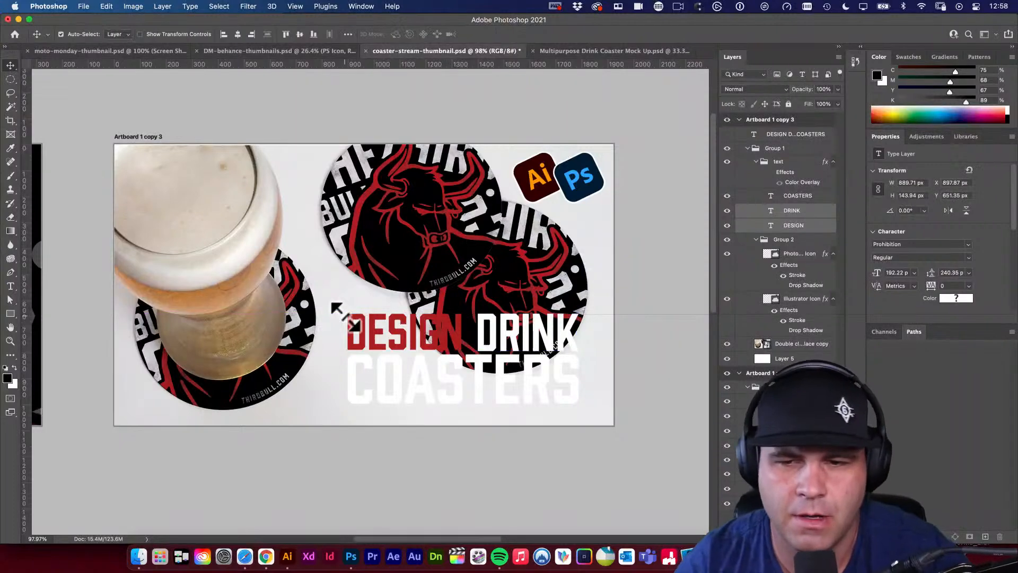
Recolor the word DESIGN from the stacked title white
left_click(413, 336, "alt+super")
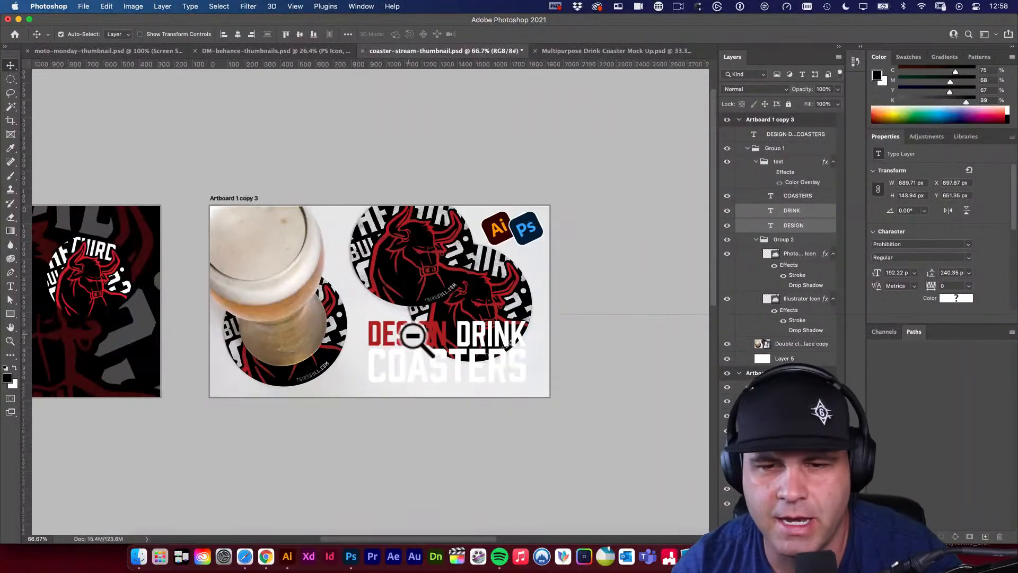
left_click(497, 362, "alt+super")
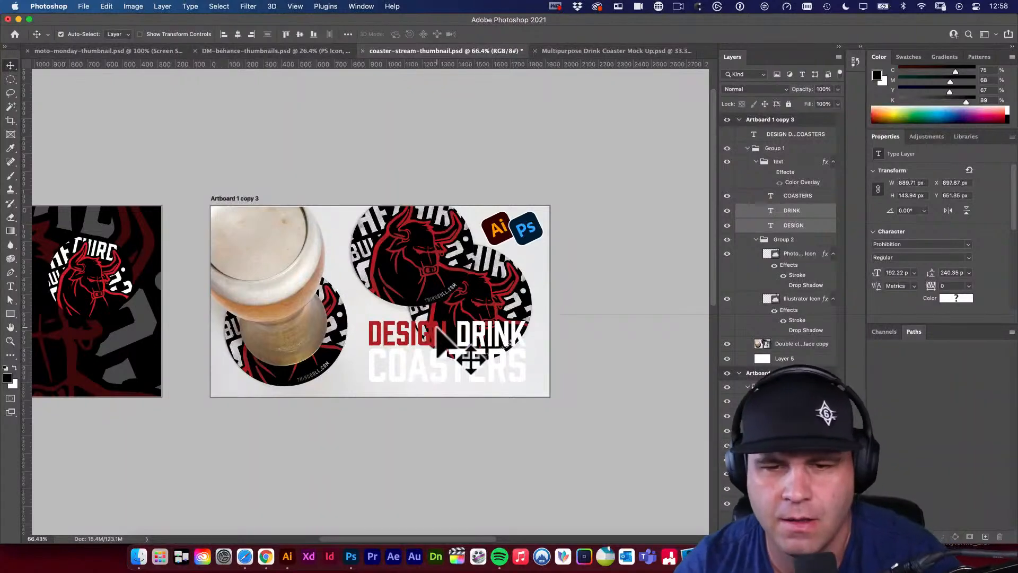
left_click(440, 340)
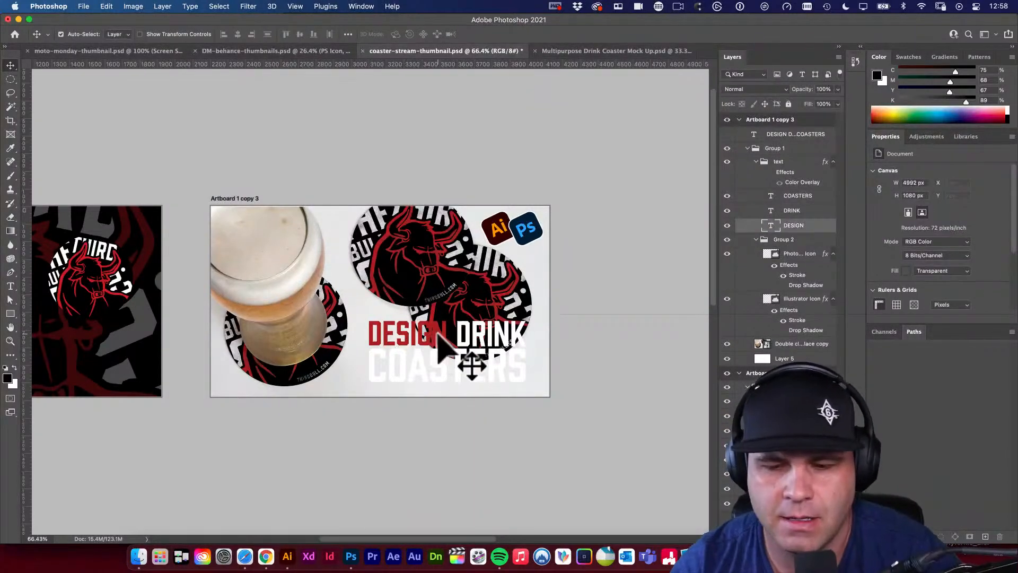
key("super+BackSpace")
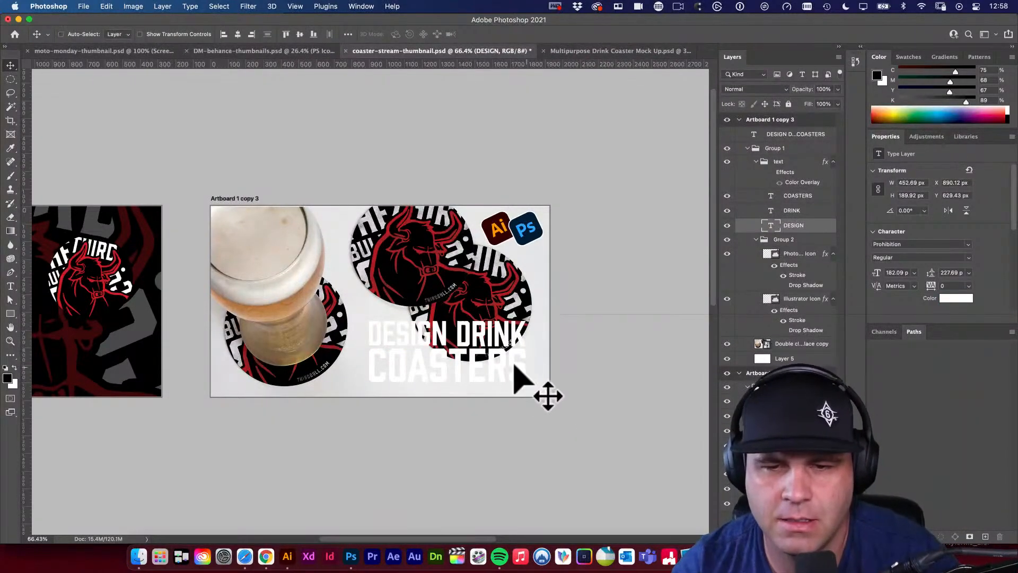
Try rotating the three title words to about -15° and enlarging them to about 132% across the artboard's center
left_click_drag(522, 362, 541, 382)
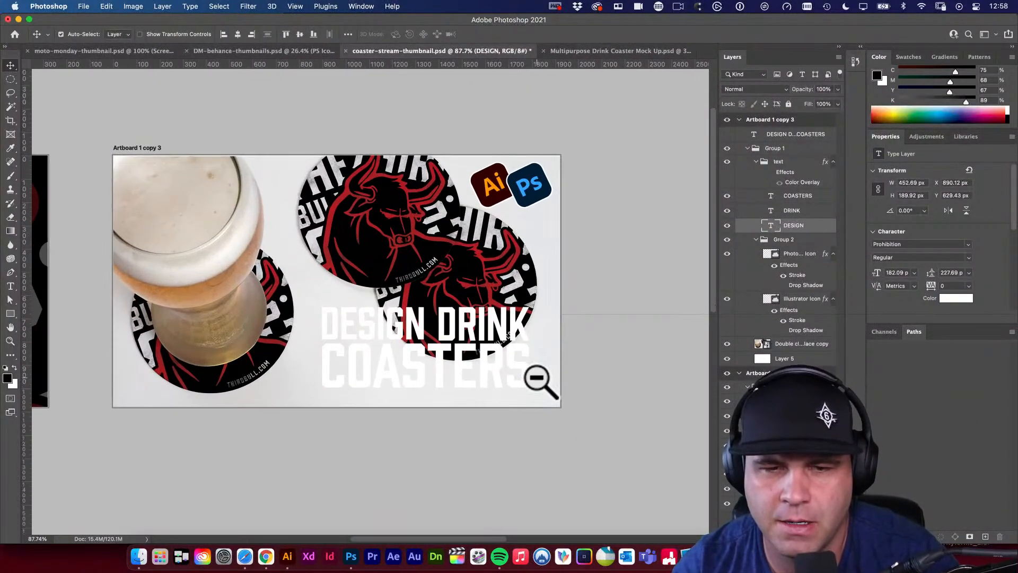
left_click(496, 372, "super")
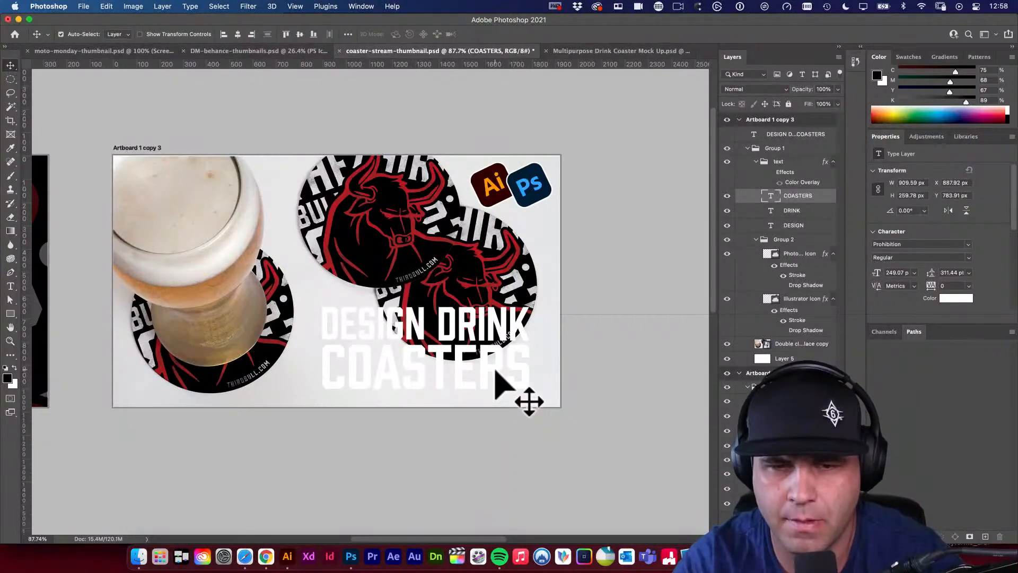
left_click(450, 330, "shift")
left_click(418, 327, "shift")
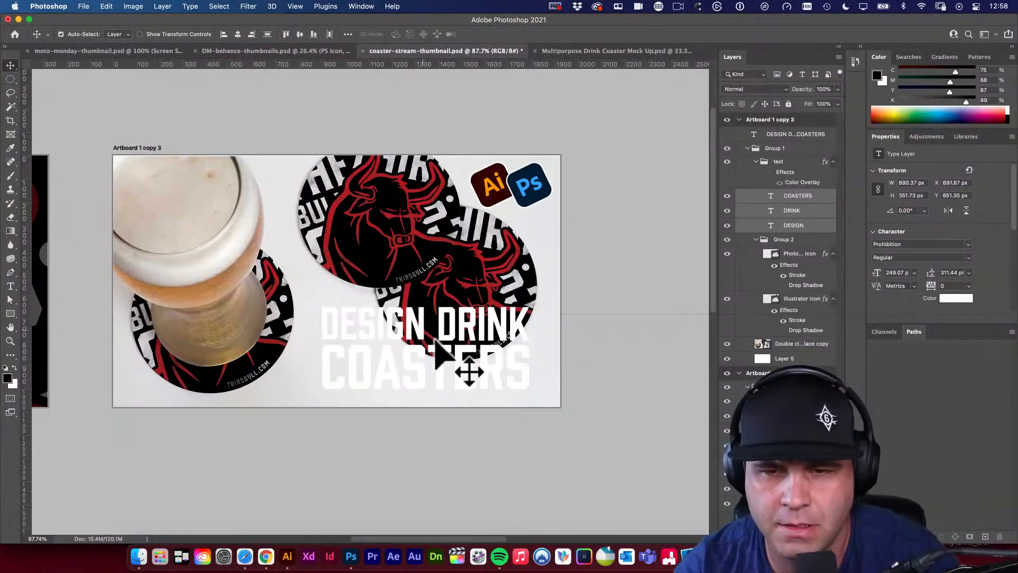
key("super+t")
left_click_drag(609, 409, 631, 359)
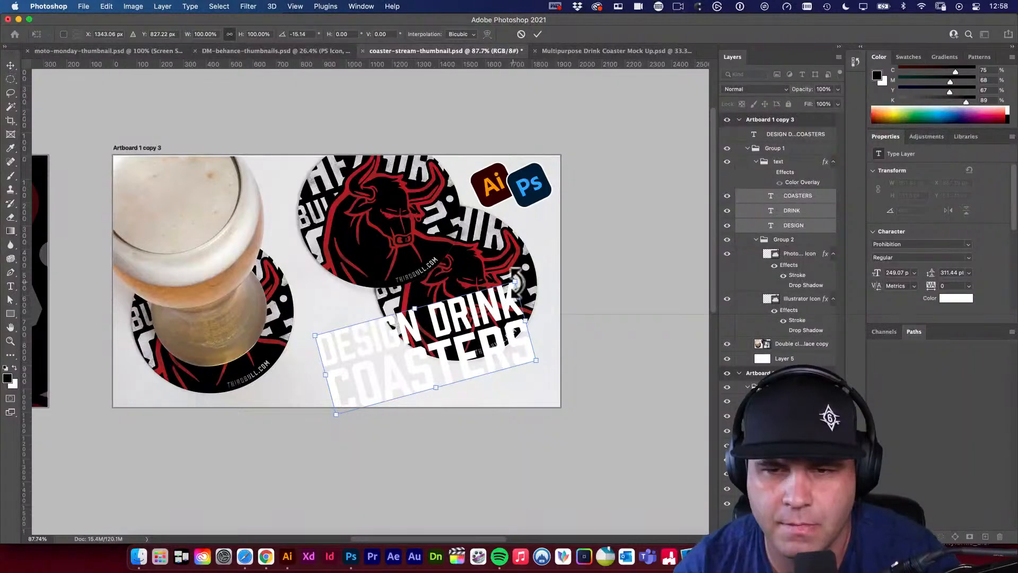
left_click_drag(515, 282, 395, 261)
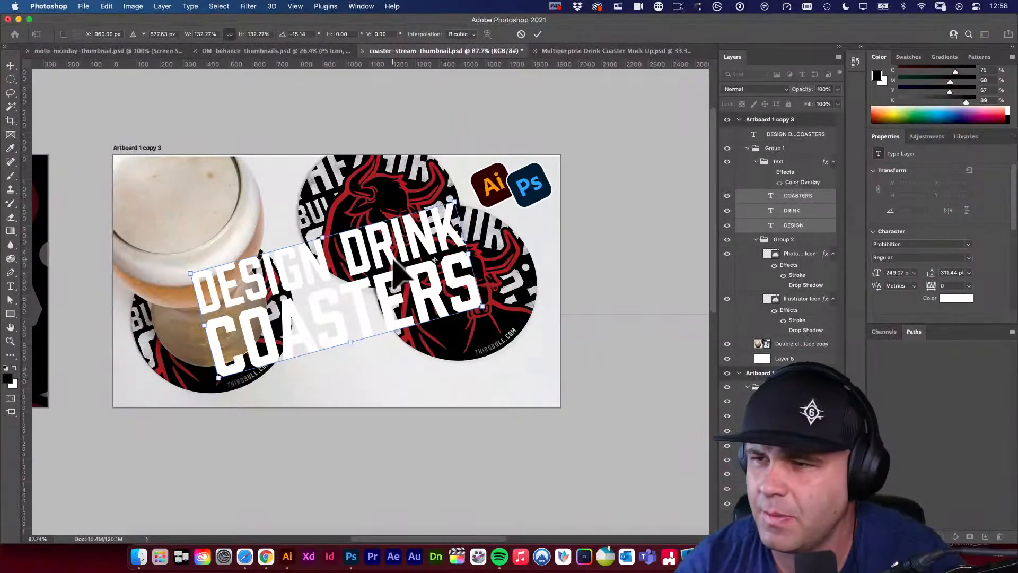
key("Return")
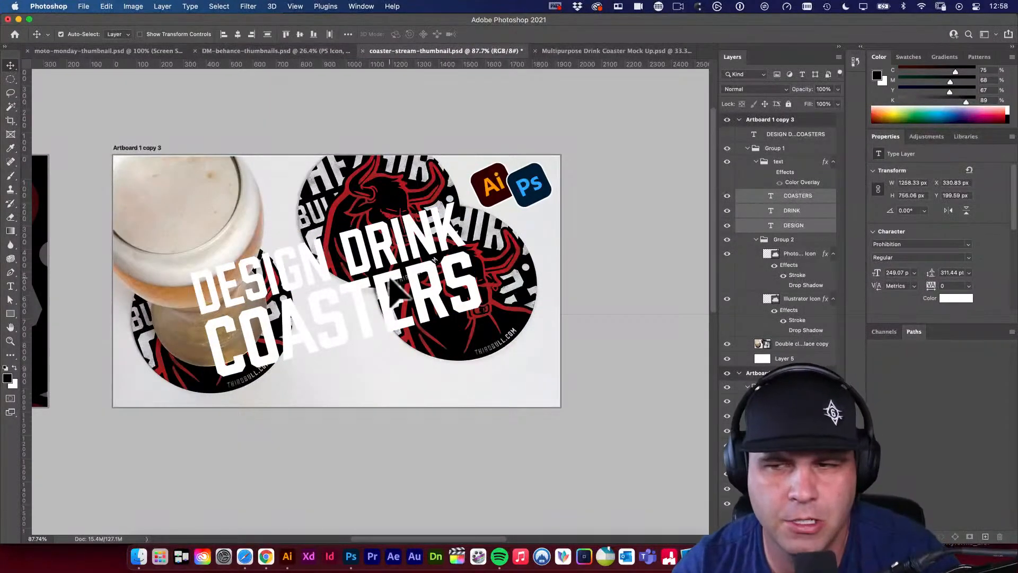
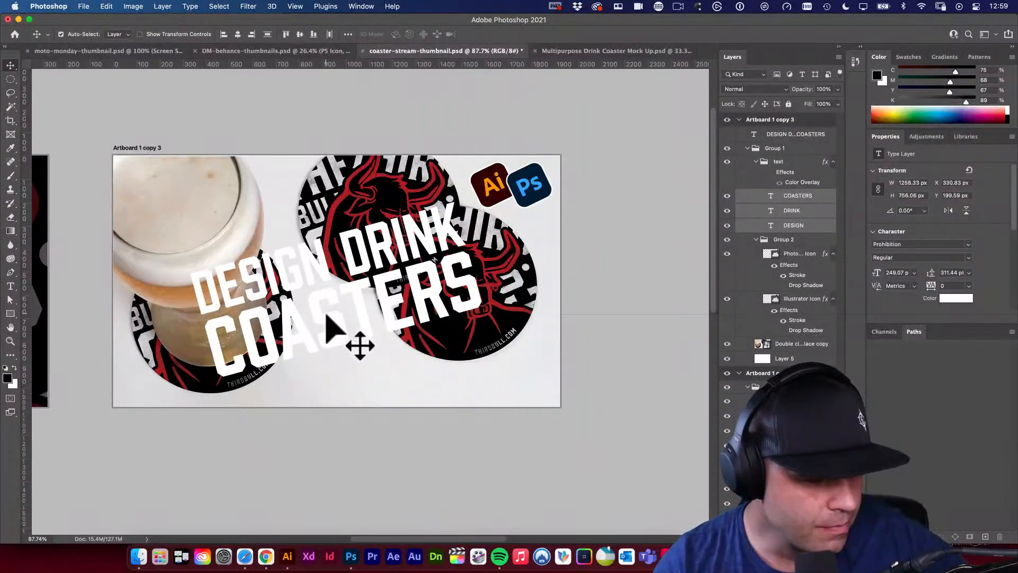
key("super")
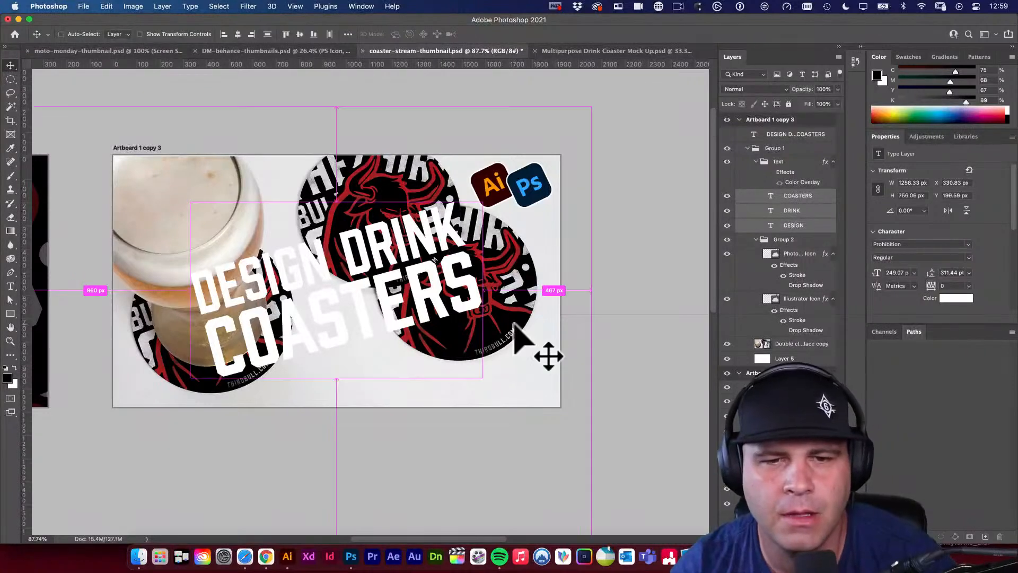
key("super+z")
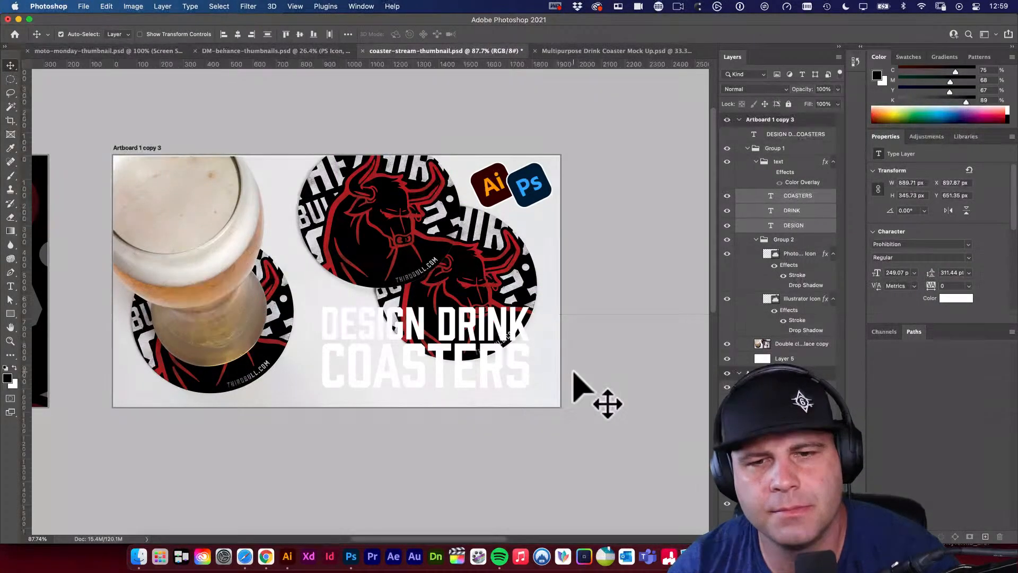
Hide the stacked title text group, keeping the app icons shown
left_click(728, 149)
left_click(728, 149)
left_click(728, 163)
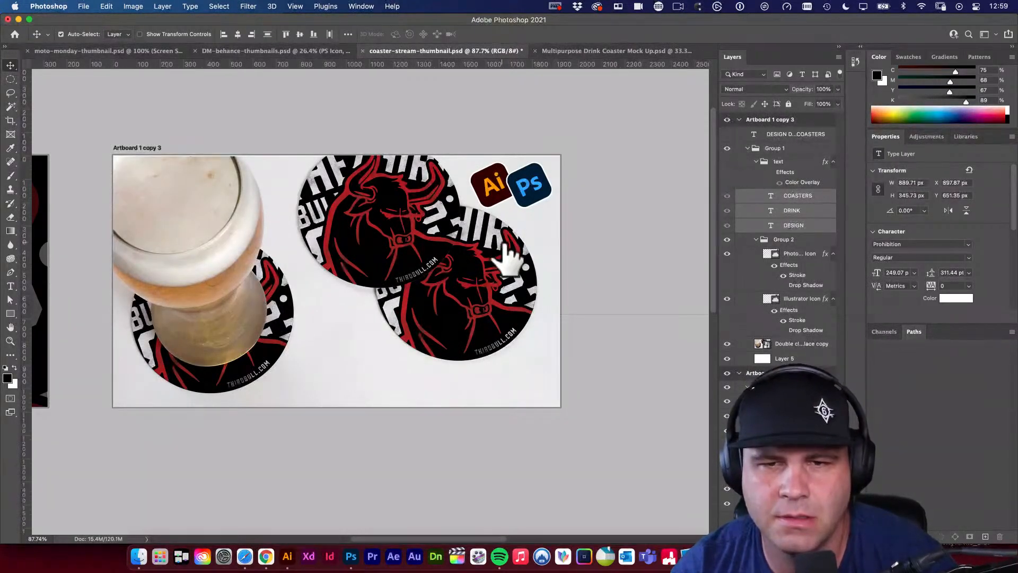
Enlarge the coaster mockup image to about 173% and shift it so the glass is partly cropped by the artboard's left edge
left_click(382, 279)
key("super+t")
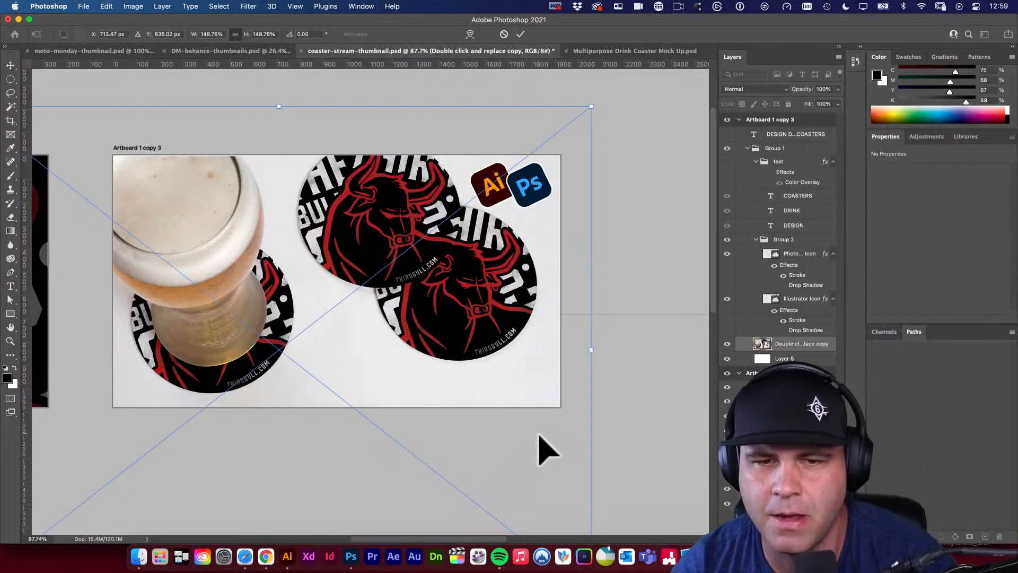
left_click_drag(509, 407, 566, 464)
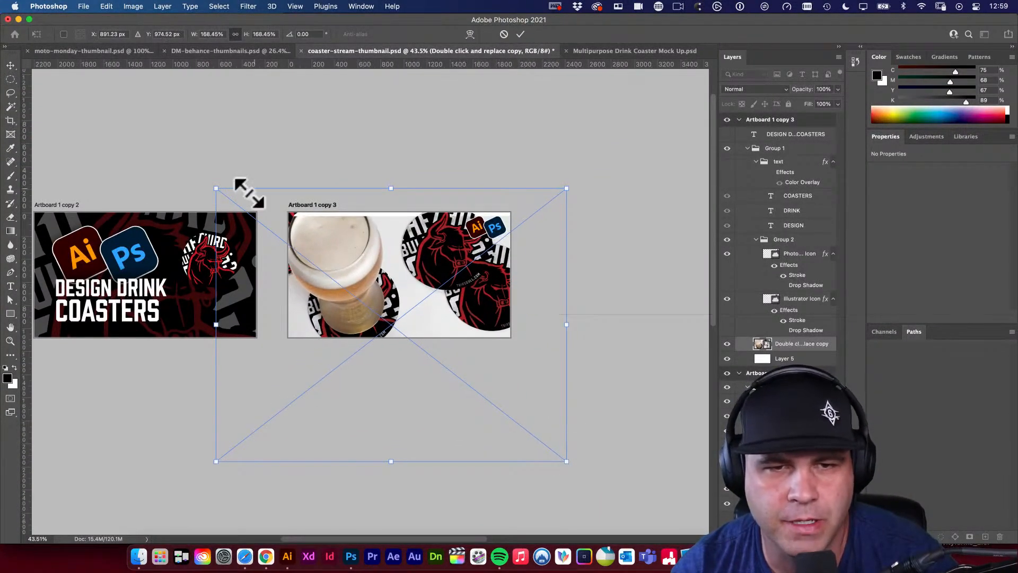
left_click_drag(213, 187, 204, 181)
left_click_drag(398, 237, 366, 237)
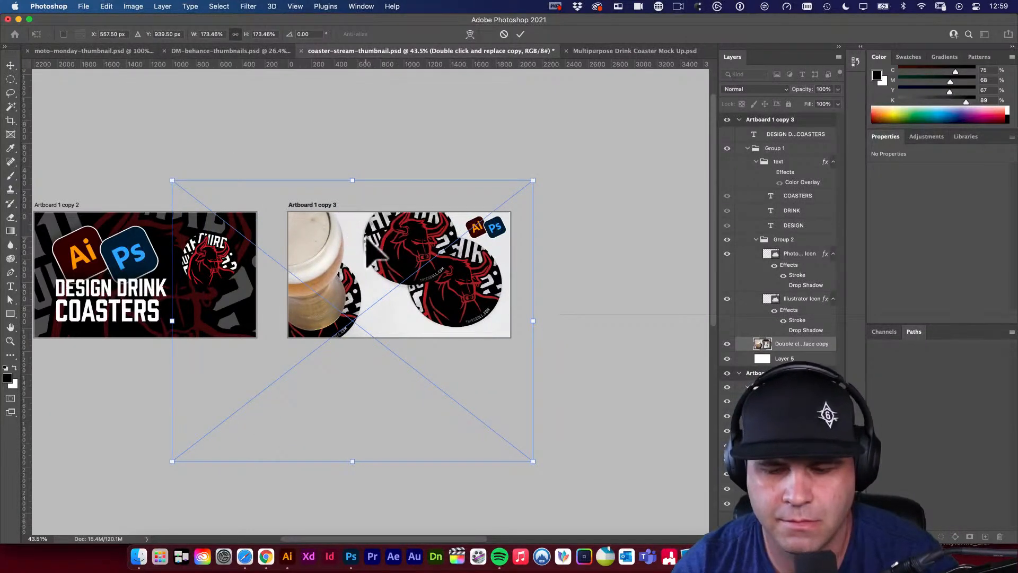
scroll(366, 238, "left", 10)
key("Return")
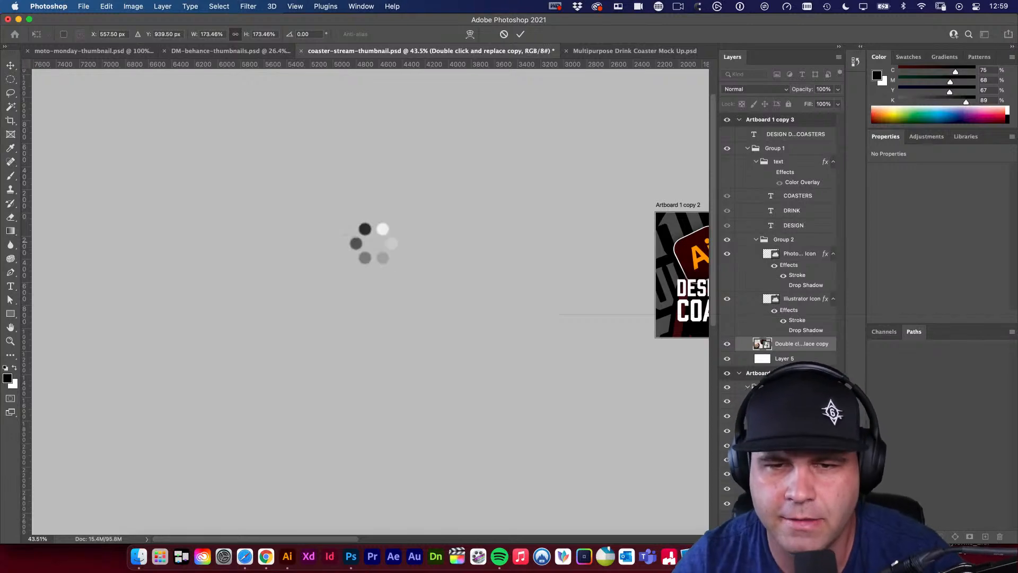
left_click_drag(582, 263, 182, 237)
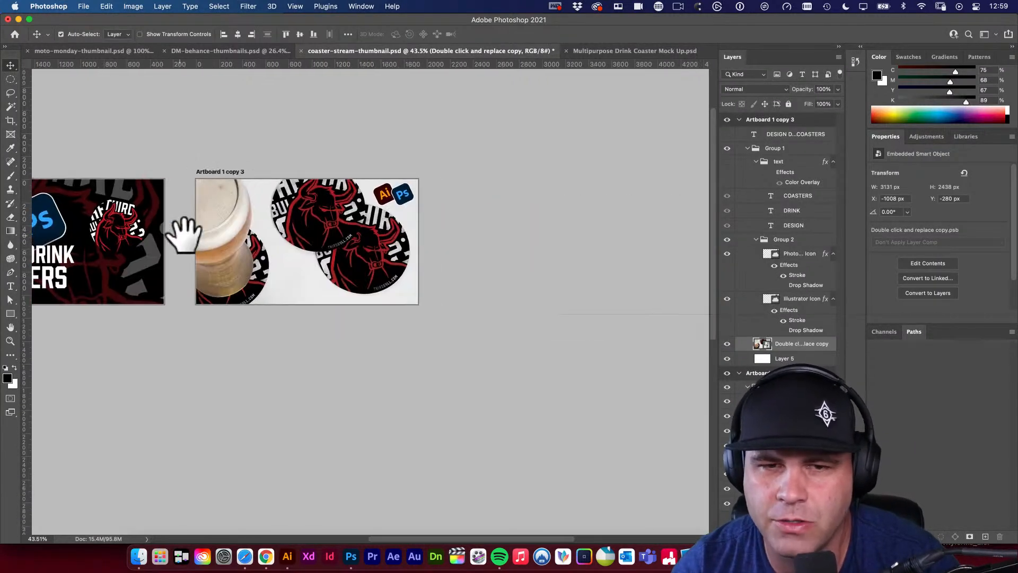
Scale the coaster mockup image down to about 154% and reposition it so the glass's whole coaster fits on the artboard
left_click_drag(251, 248, 282, 253)
scroll(364, 275, "up", 3)
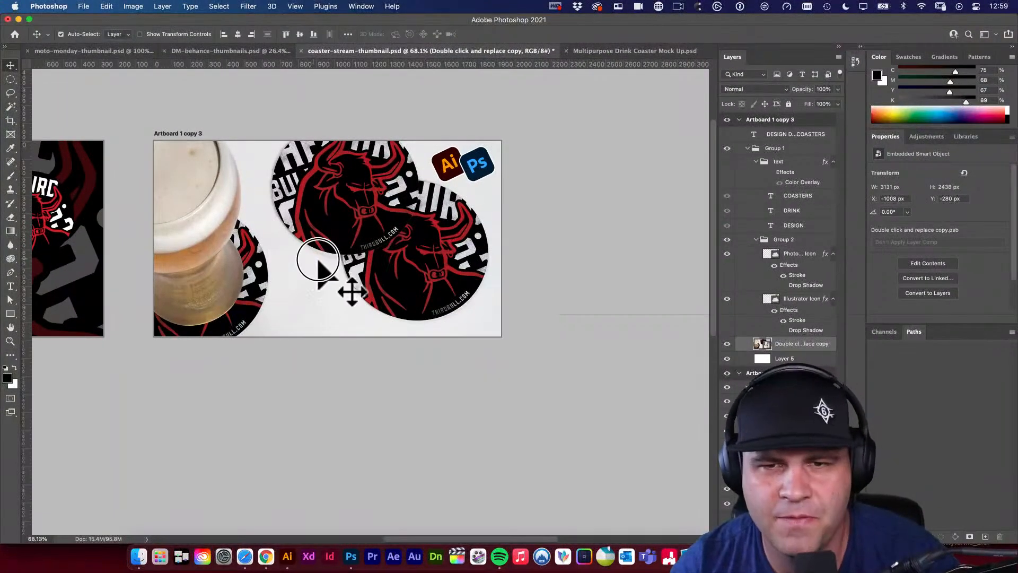
scroll(318, 256, "left", 2)
left_click_drag(381, 302, 451, 291)
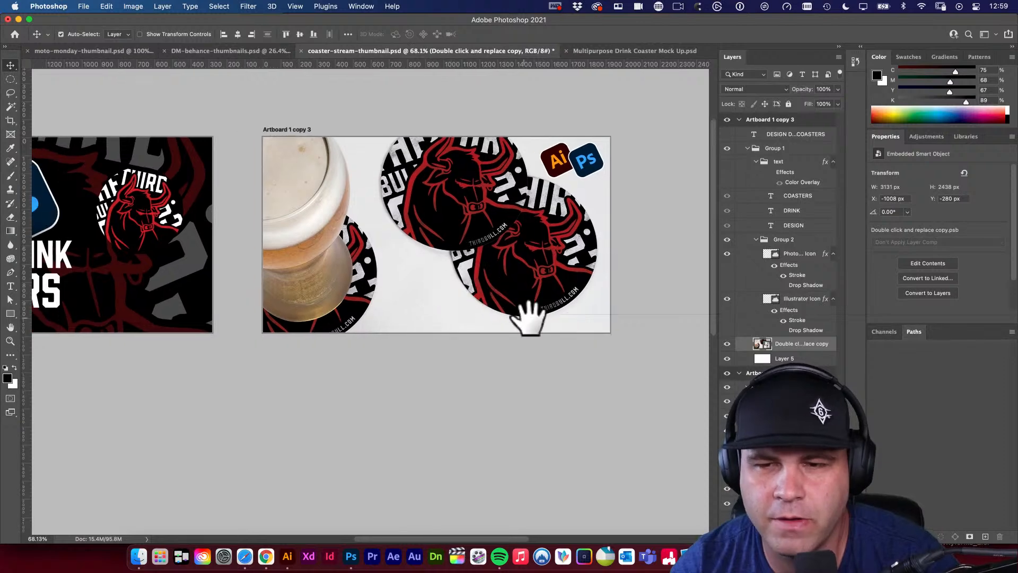
left_click_drag(528, 318, 512, 313)
key("super+t")
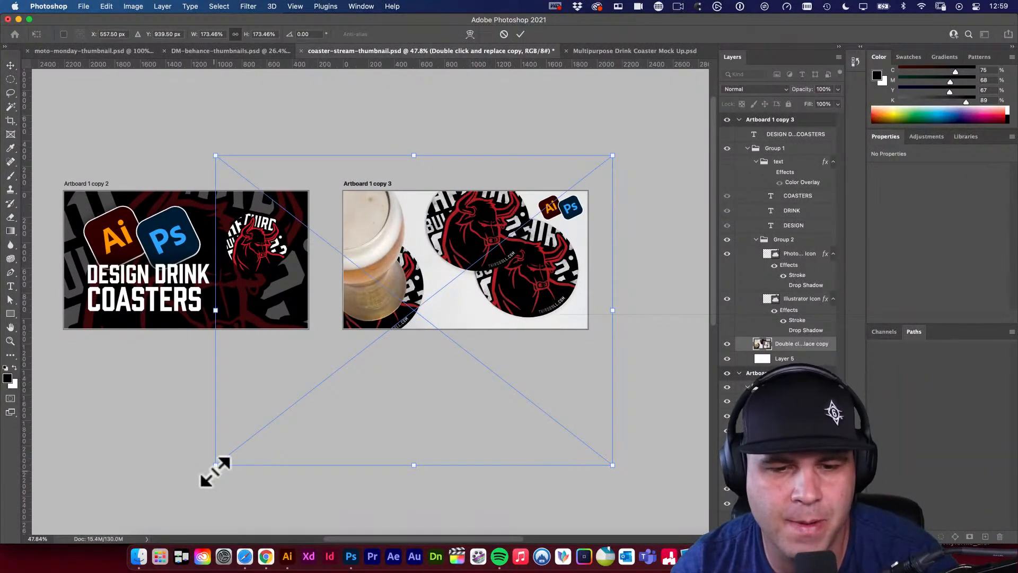
left_click_drag(216, 466, 267, 440)
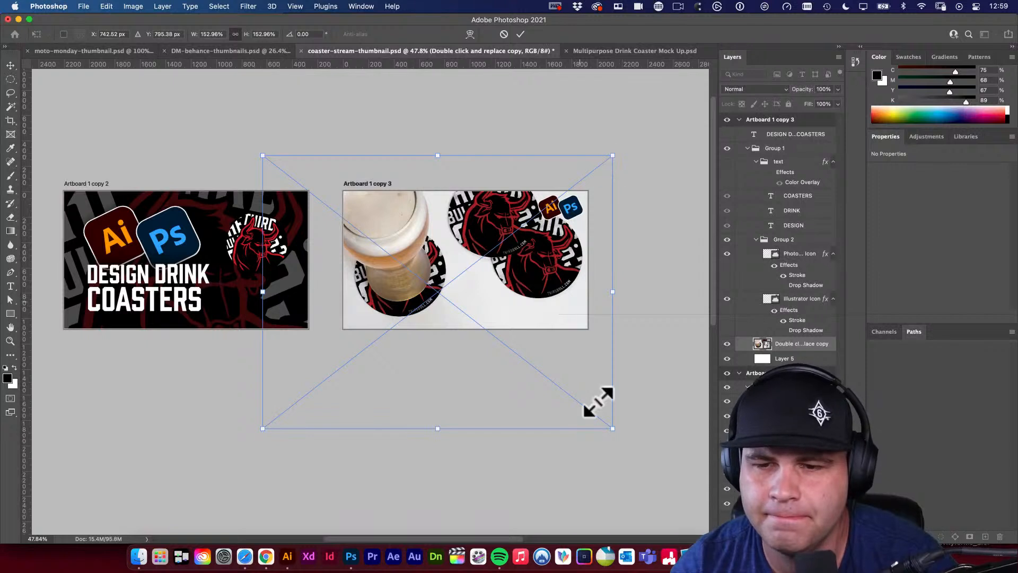
mouse_move(612, 429)
left_mouse_down()
mouse_move(587, 423)
mouse_move(609, 429)
left_mouse_up()
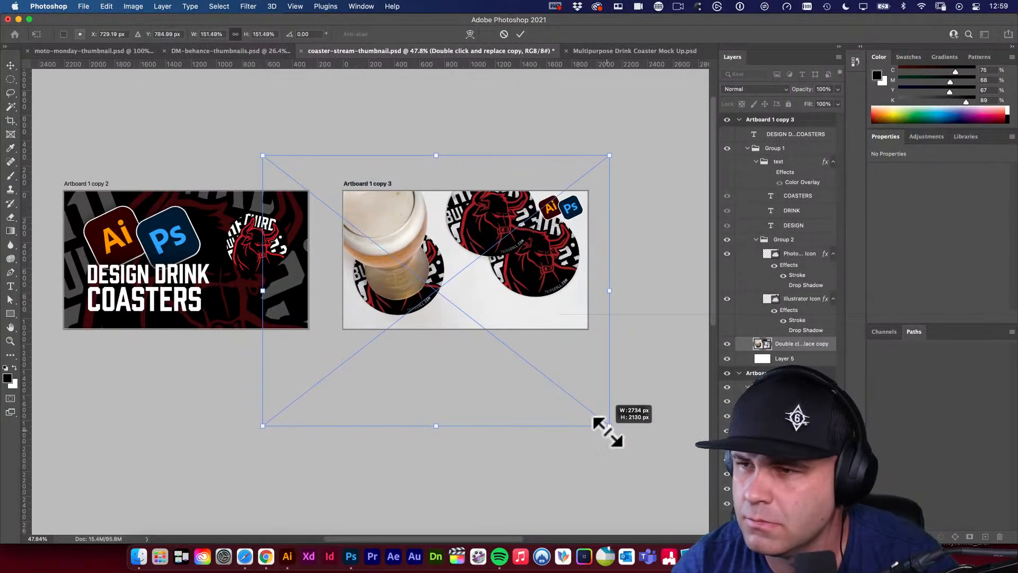
left_click_drag(451, 190, 451, 196)
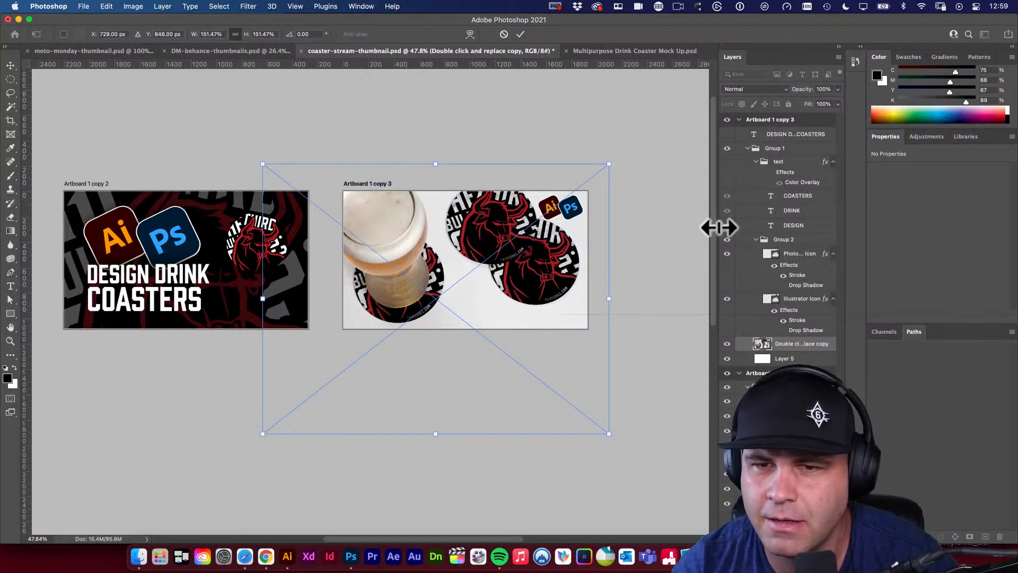
left_click_drag(497, 270, 497, 282)
key("super+z")
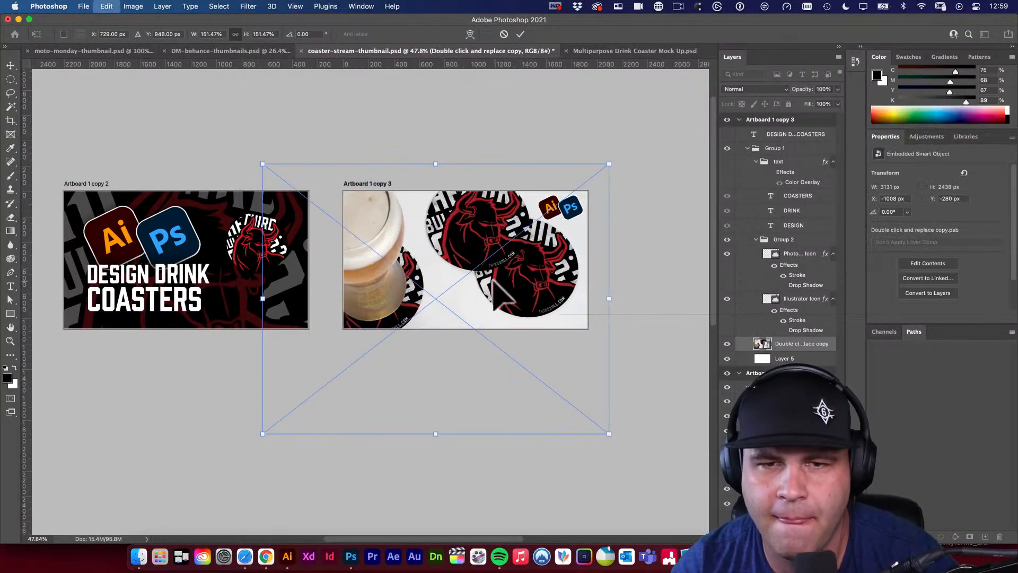
mouse_move(258, 430)
left_mouse_down()
mouse_move(258, 444)
mouse_move(269, 438)
left_mouse_up()
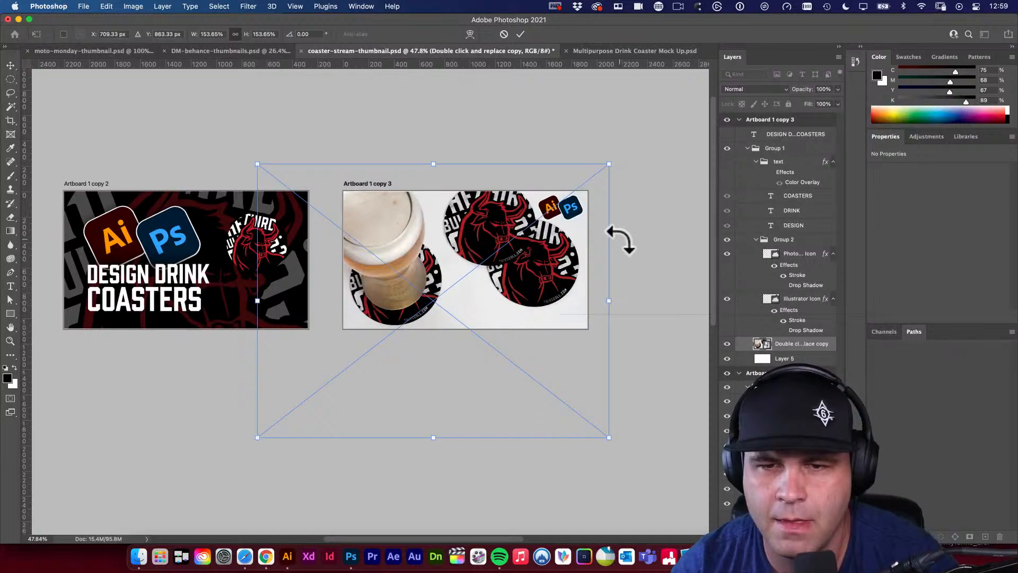
key("Return")
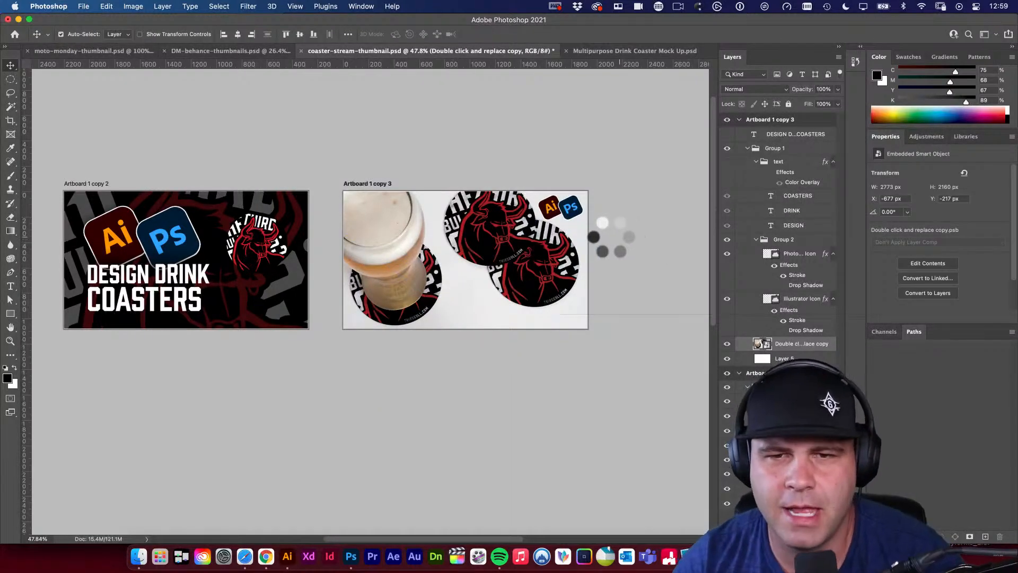
Nudge the coaster mockup image slightly upward to a Y position of -229 px and save the document
left_click_drag(442, 183, 456, 218)
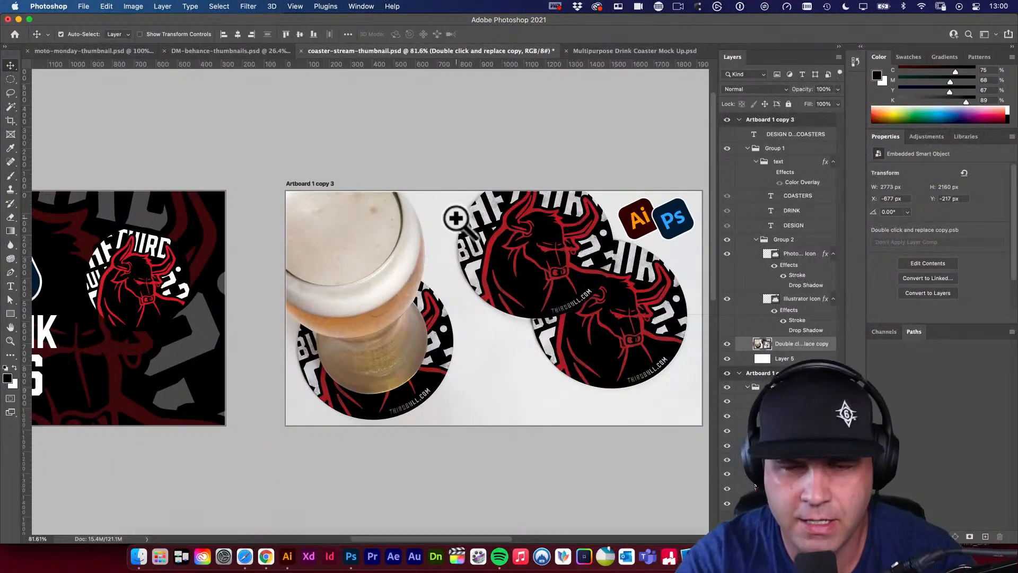
key("shift+Up")
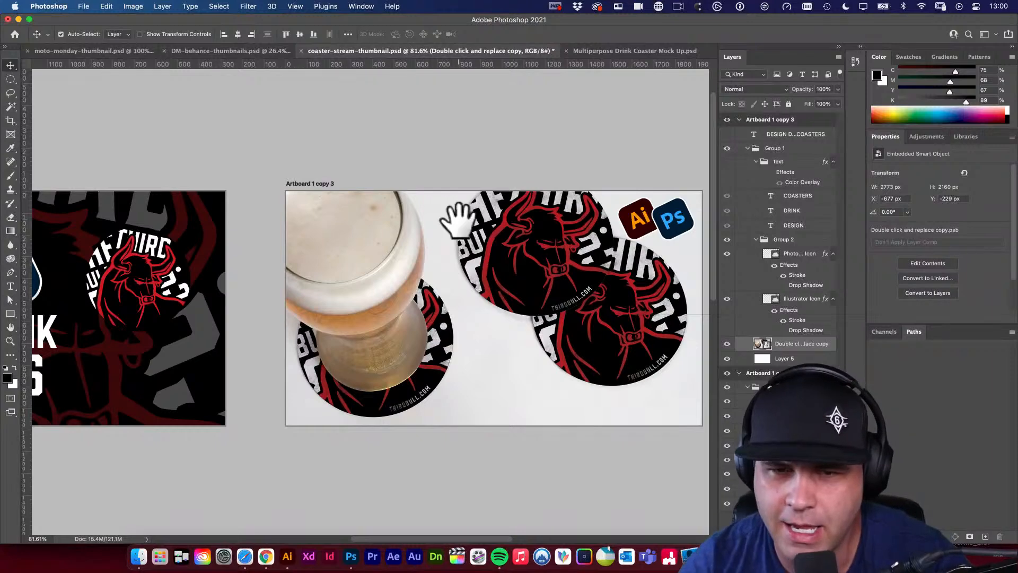
left_click_drag(490, 264, 450, 260)
left_click_drag(496, 282, 436, 276)
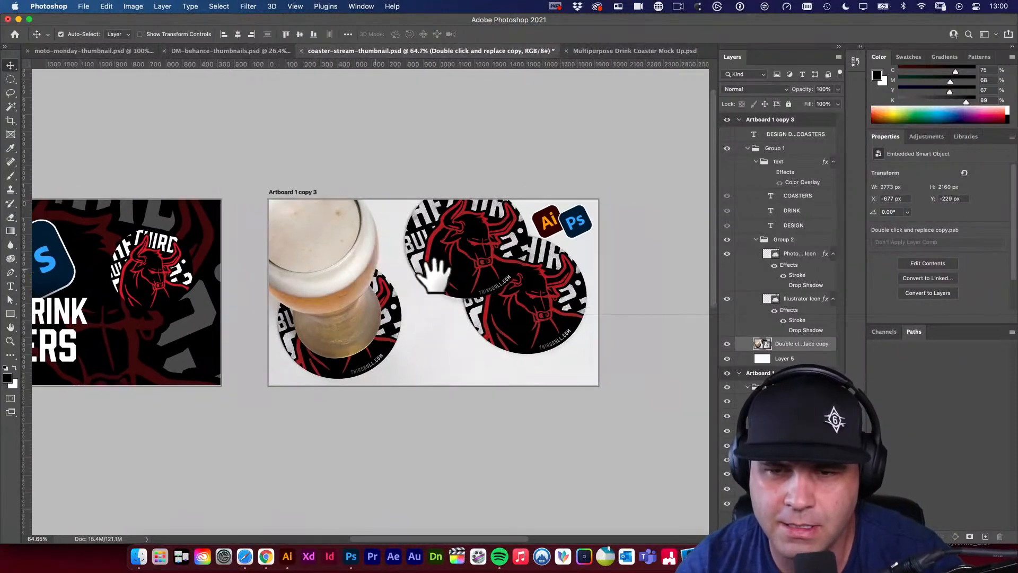
left_click(659, 274, "super")
key("super+s")
Scale the Illustrator and Photoshop icons on the mockup artboard down together to about 88%, and save the document
left_click(571, 224)
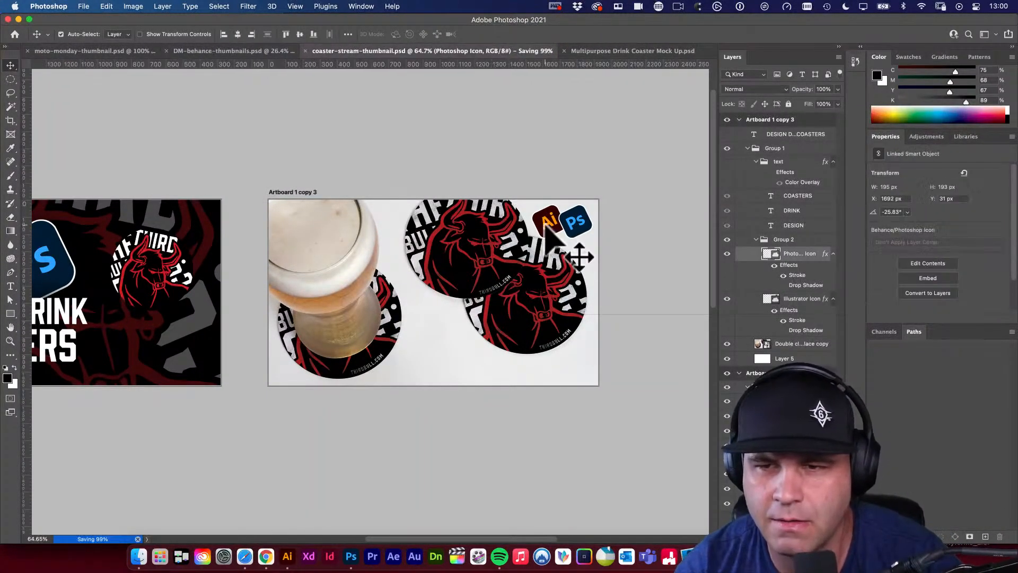
left_click(547, 222, "shift")
key("super+t")
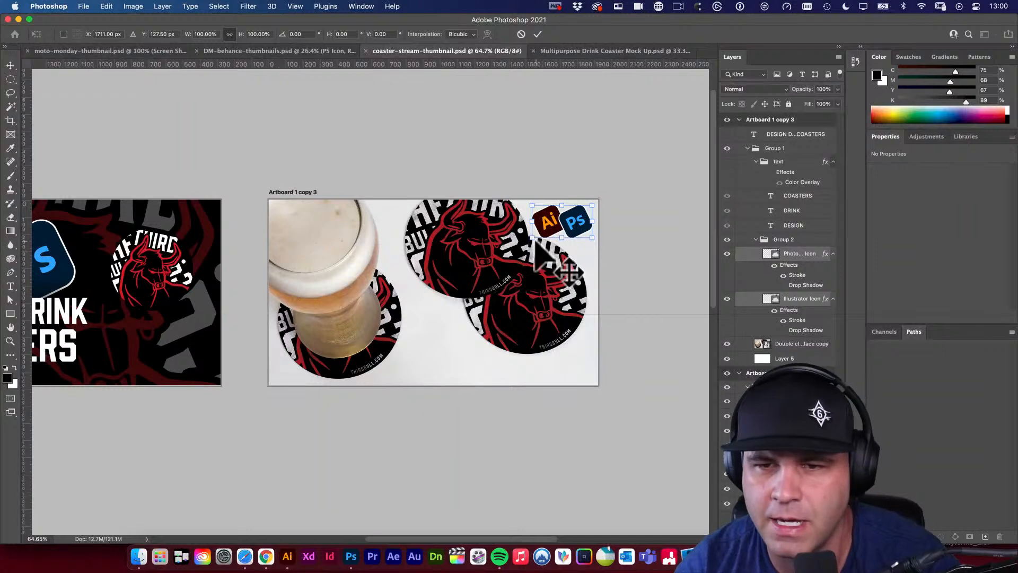
left_click_drag(535, 237, 540, 234)
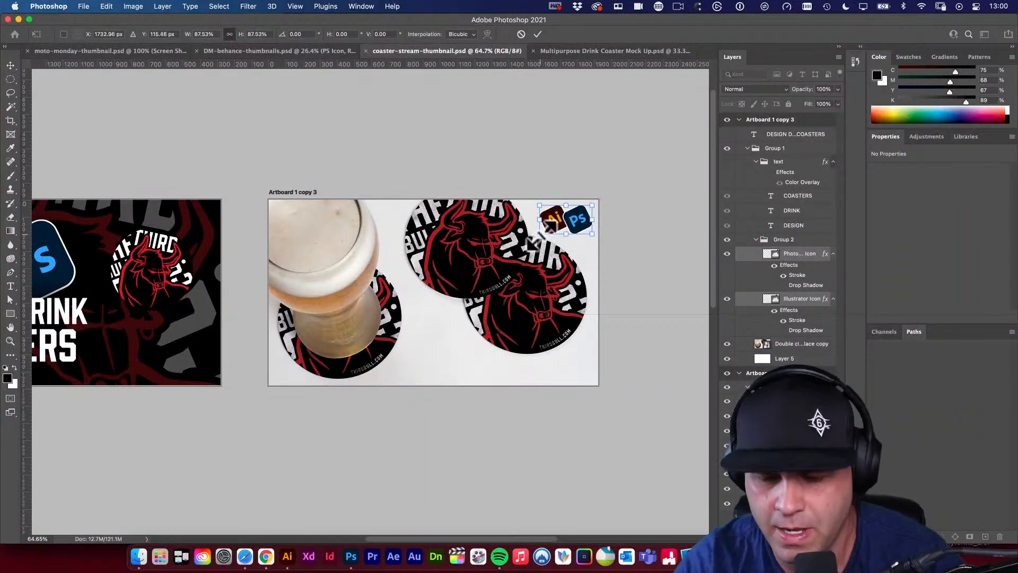
key("Return")
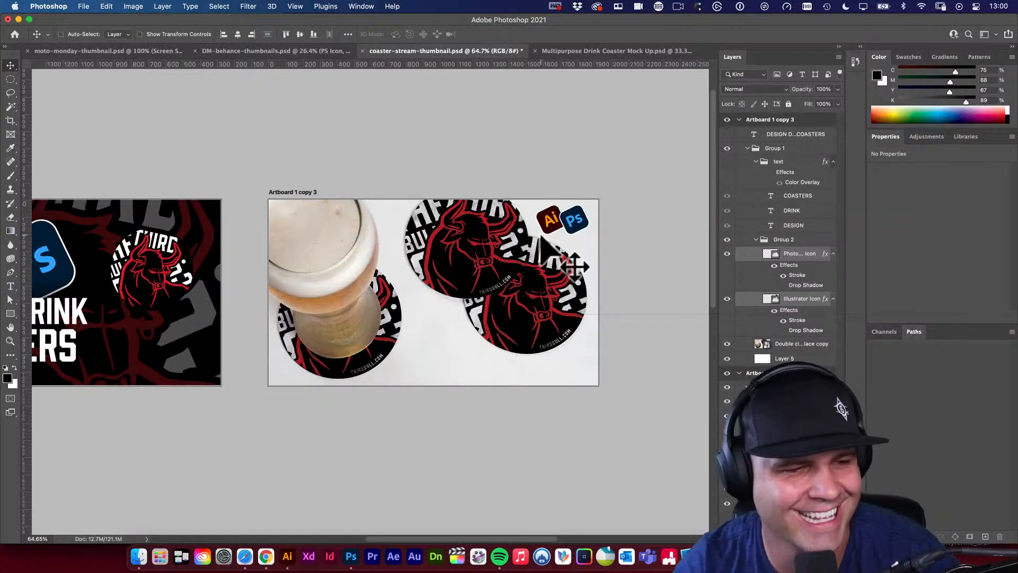
key("super+s")
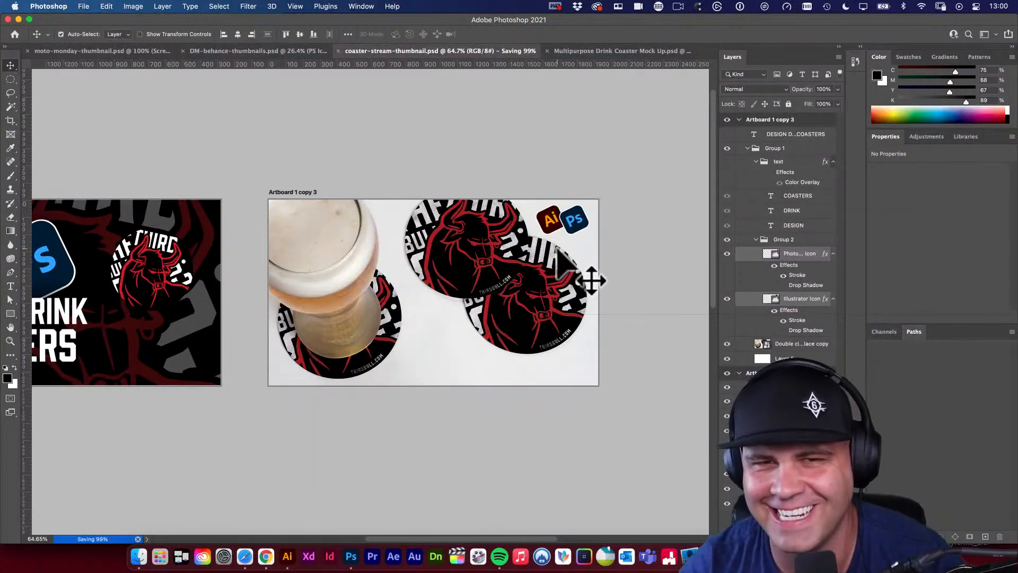
left_click(582, 163)
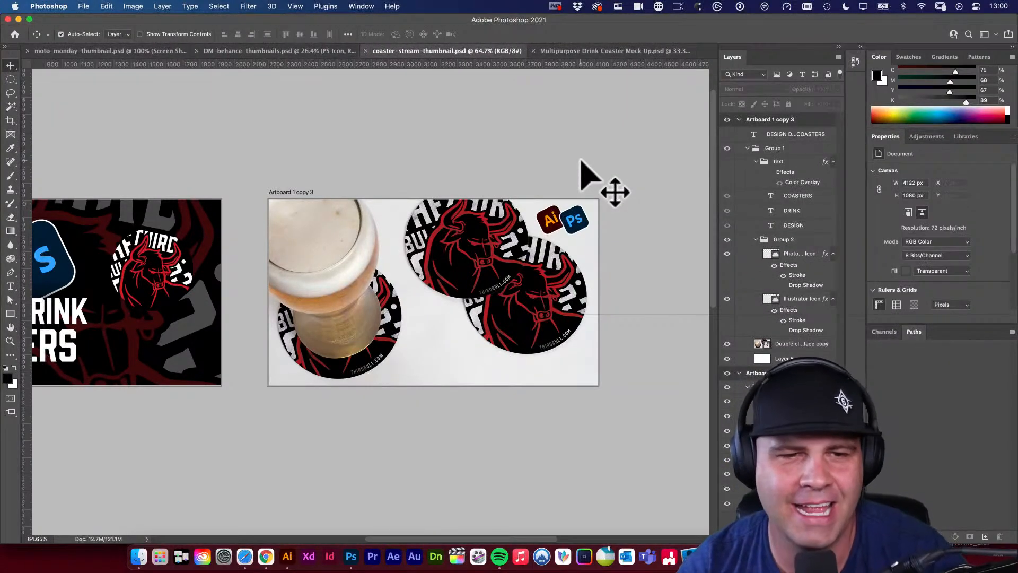
Enlarge the bull coaster artwork on the dark Artboard 1 copy 2 to about 670 px wide and save the document
left_click_drag(570, 240, 503, 255, "super")
left_click_drag(207, 266, 297, 278, "super")
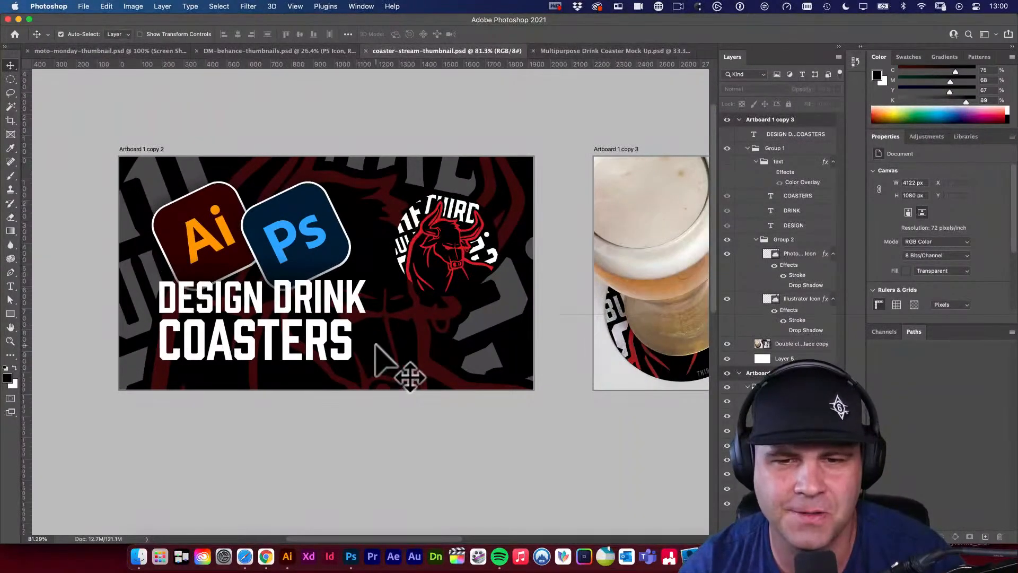
scroll(382, 350, "right", 1)
left_click(429, 246)
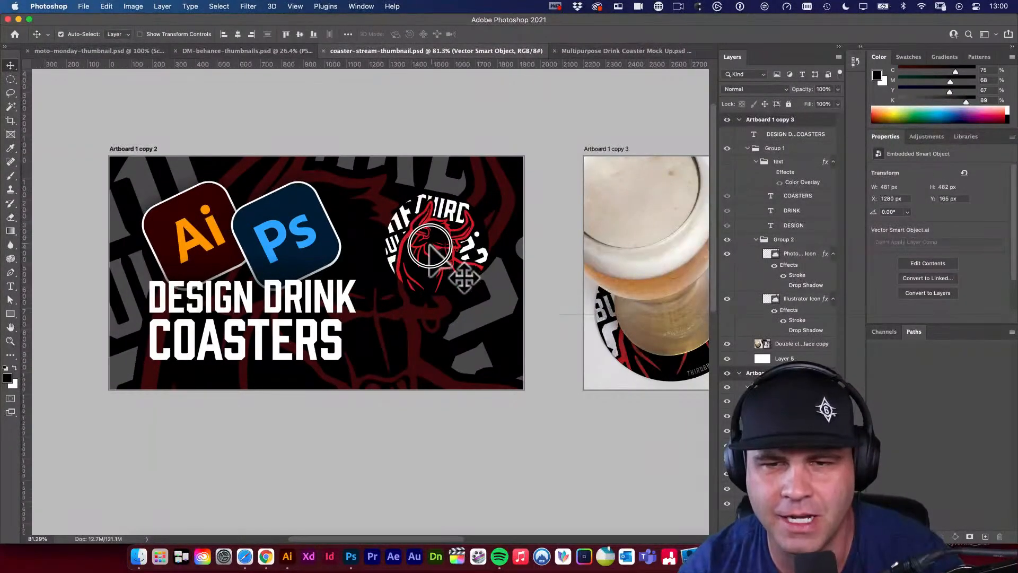
left_click_drag(430, 247, 422, 254)
key("super+t")
left_click_drag(517, 370, 587, 432)
key("Return")
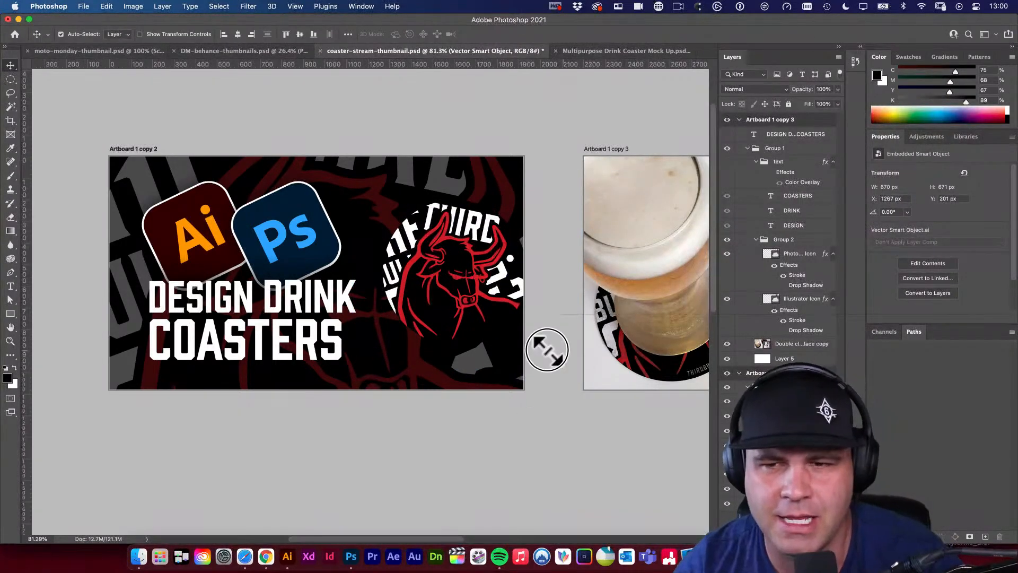
left_click_drag(546, 350, 329, 341)
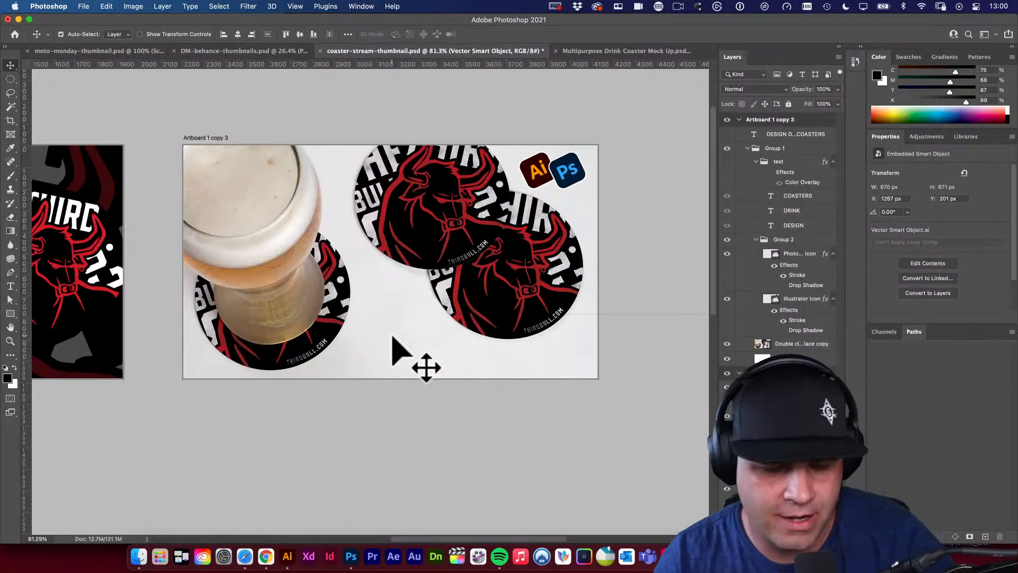
key("super+s")
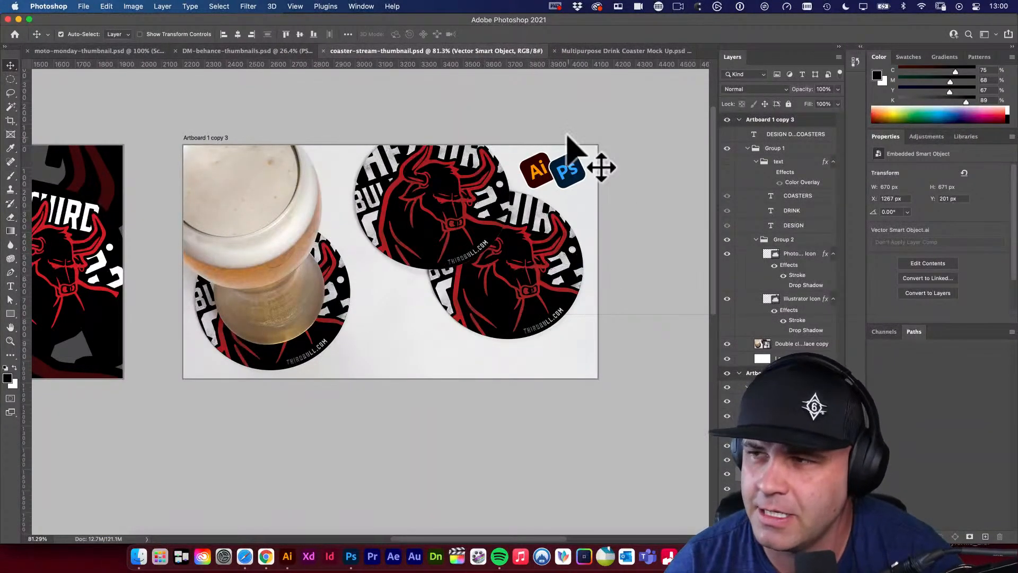
Rename the mockup artboard, Artboard 1 copy 3, to -final
left_click(452, 95)
left_click_drag(222, 139, 423, 152)
left_click_drag(509, 171, 489, 188)
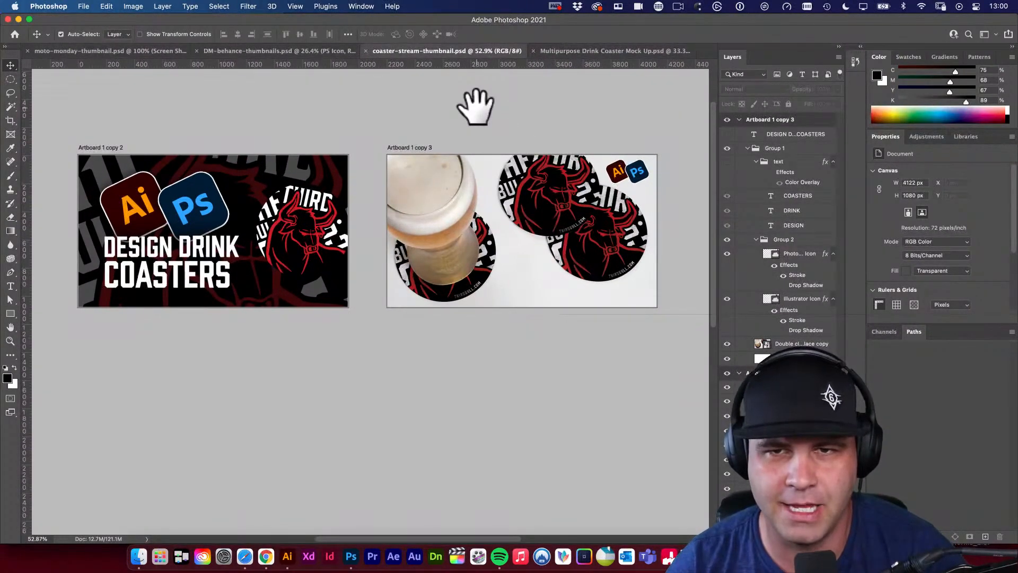
left_click(422, 150)
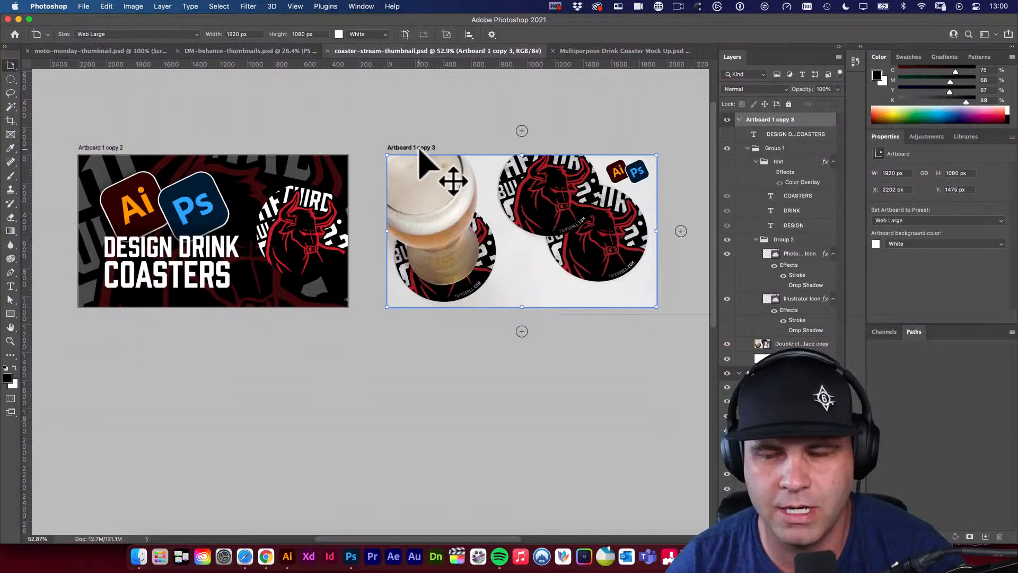
double_click(769, 120)
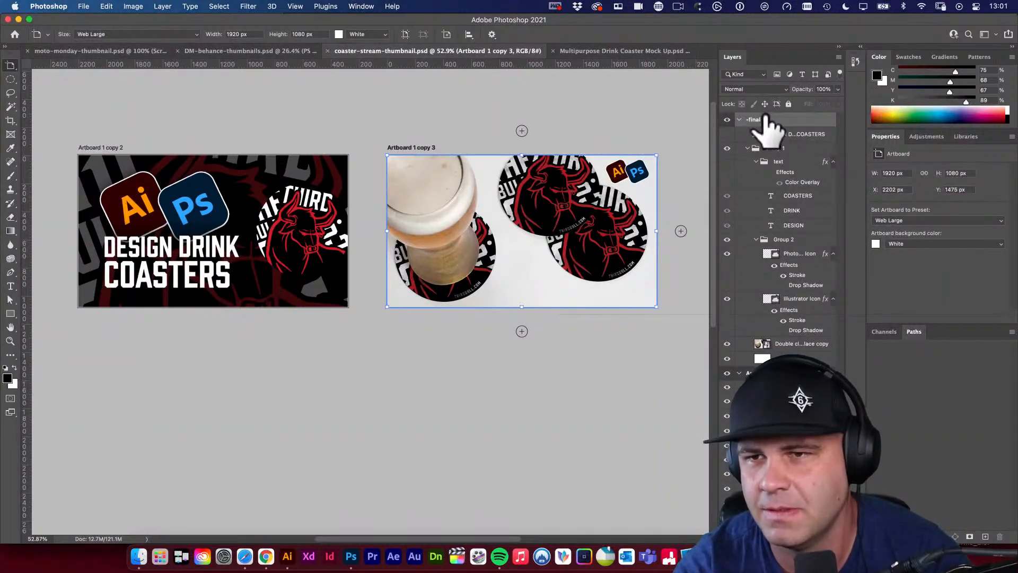
key("Return")
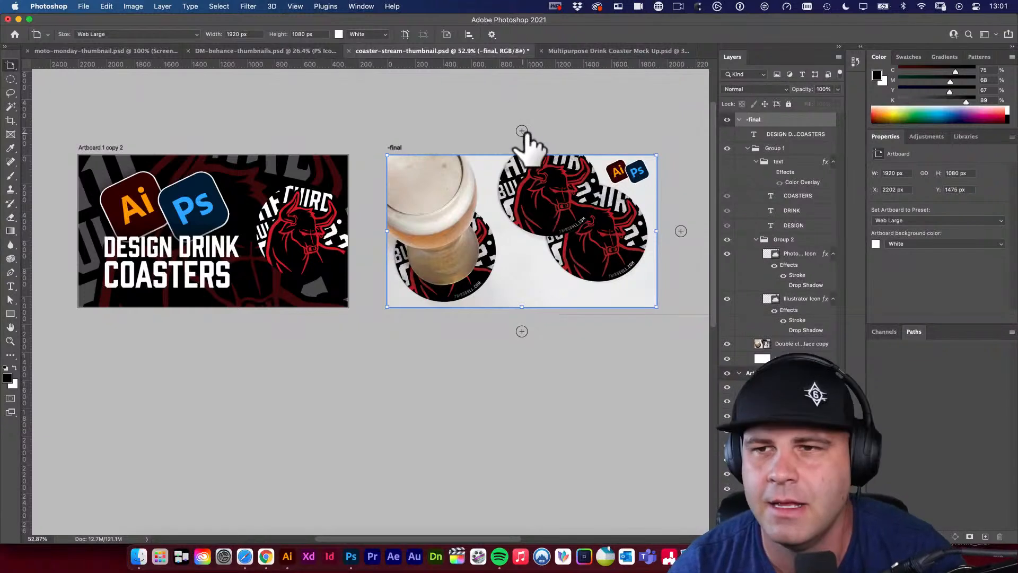
right_click(755, 120)
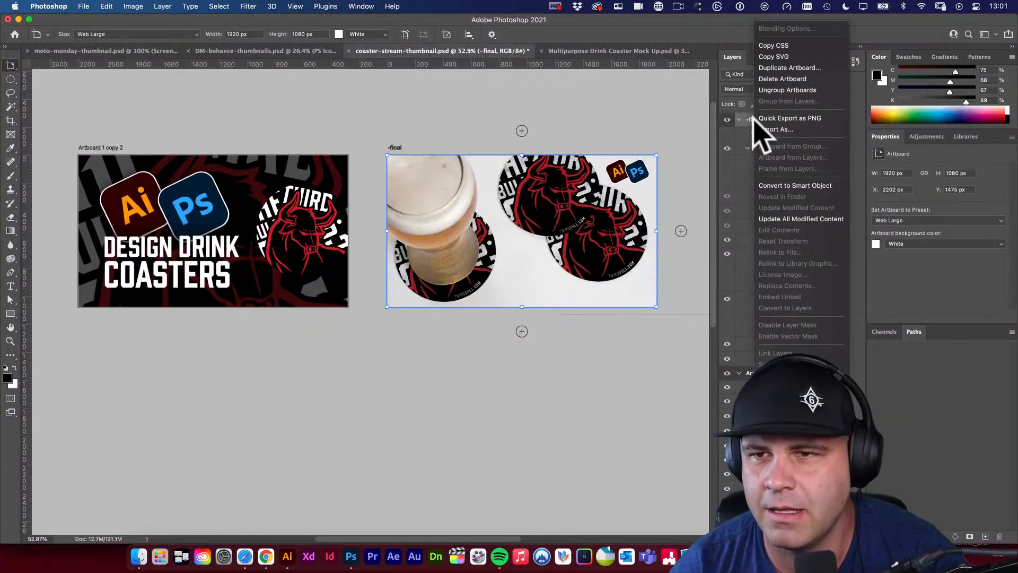
left_click(729, 120)
left_click(727, 120)
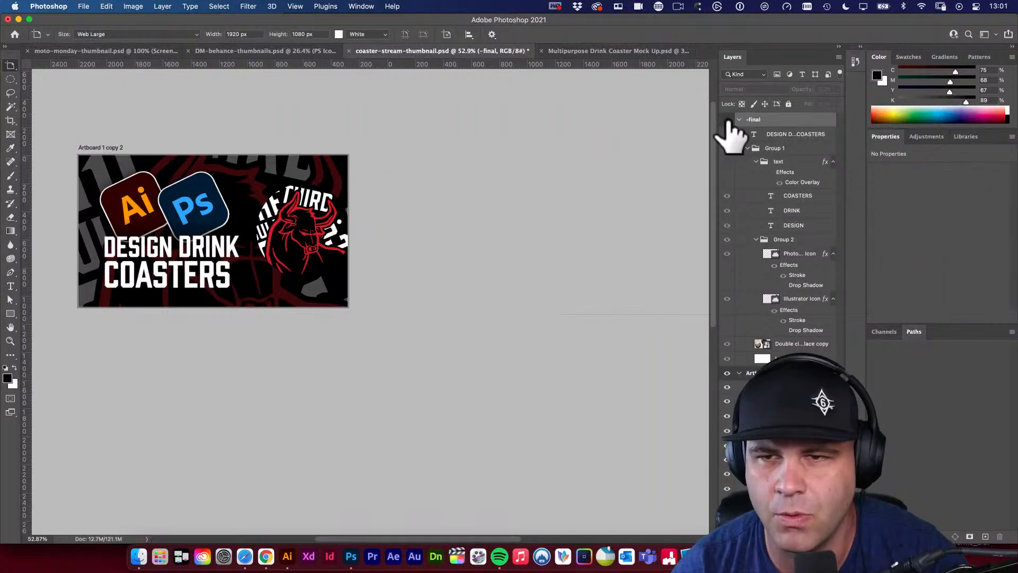
left_click(727, 120)
Start exporting the -final artboard as a 1920 × 1080 px JPG at 80% quality
right_click(755, 122)
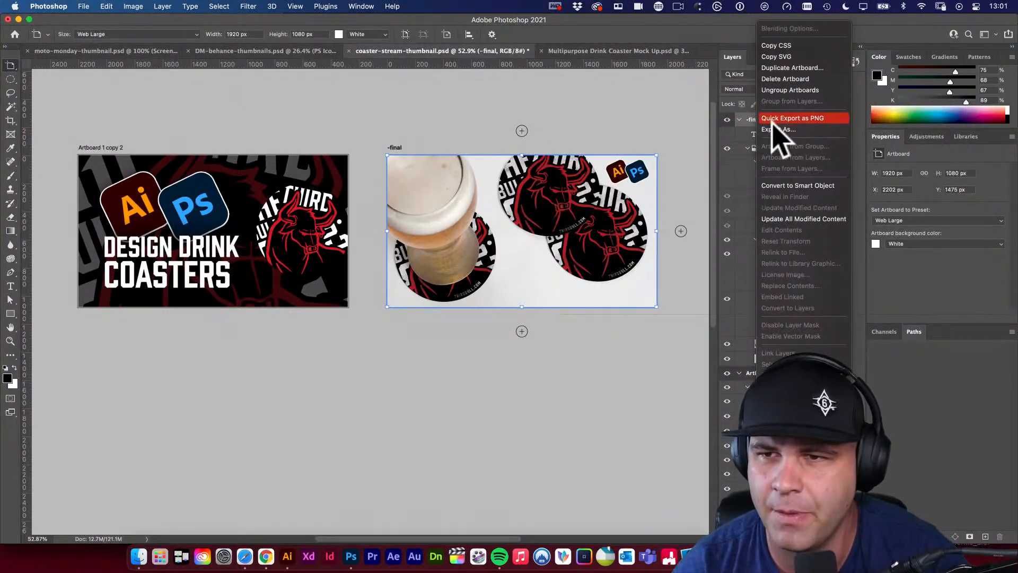
left_click(777, 132)
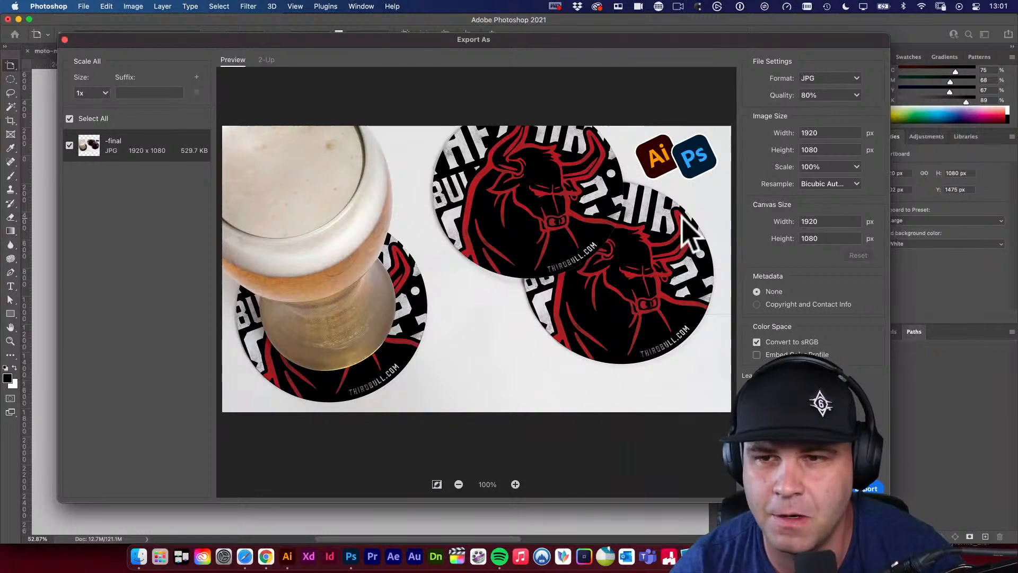
left_click_drag(562, 44, 556, 48)
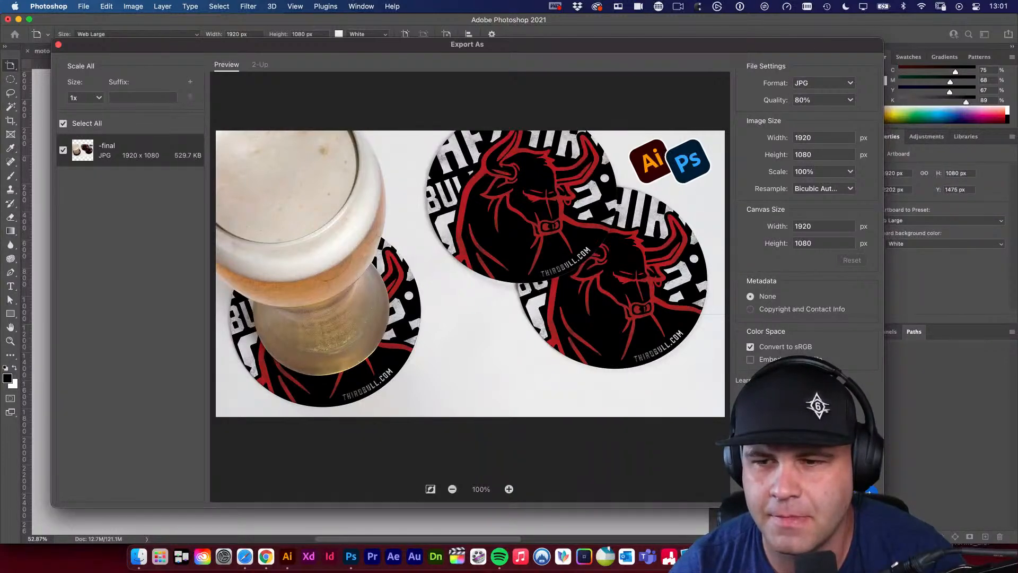
left_click(860, 492)
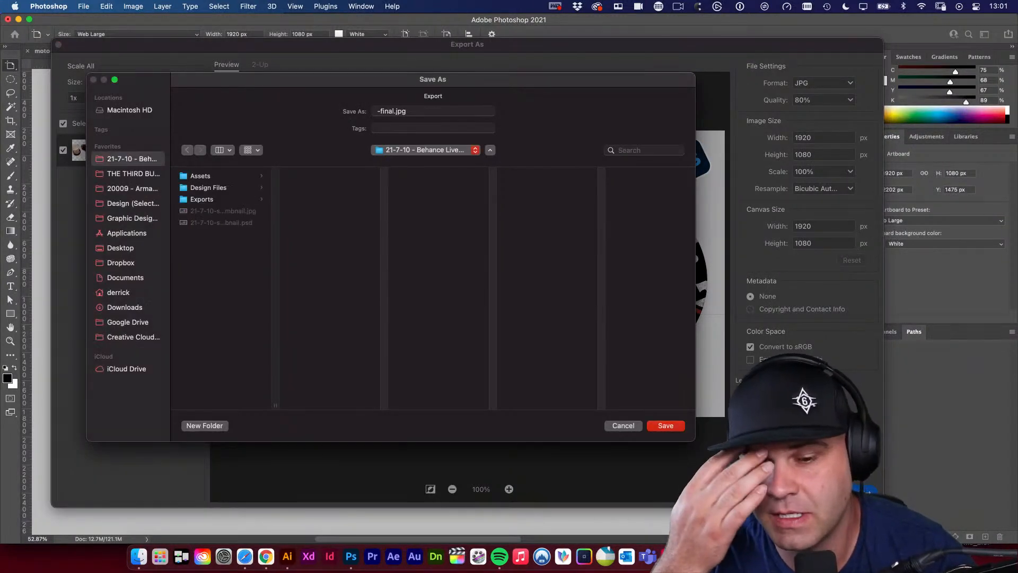
Save the export as coaster-stream-thumbnail.jpg in the Assets folder inside Live Streams on Synology_NAS
left_click_drag(497, 83, 556, 88)
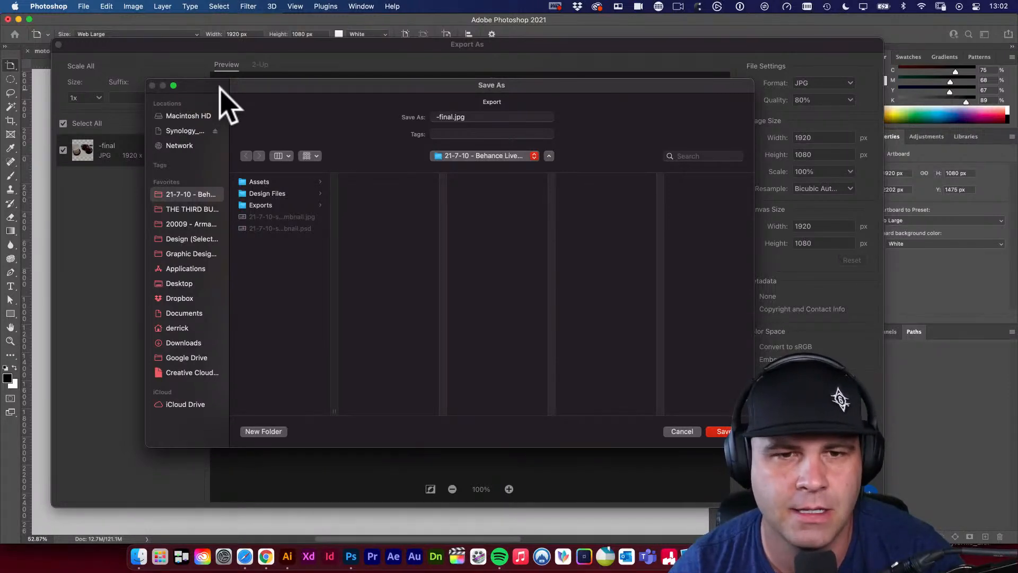
left_click(189, 132)
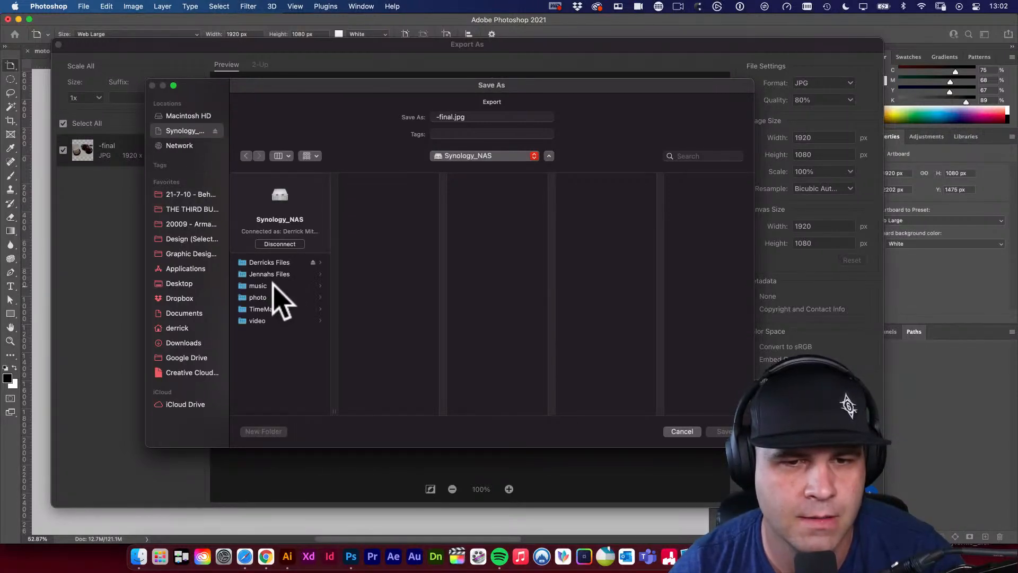
left_click(280, 261)
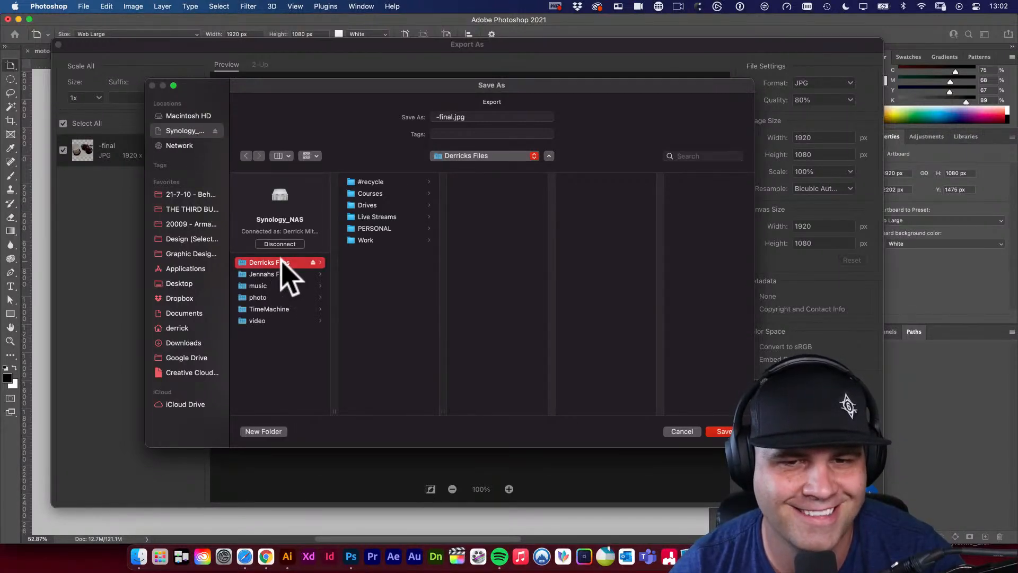
left_click(393, 217)
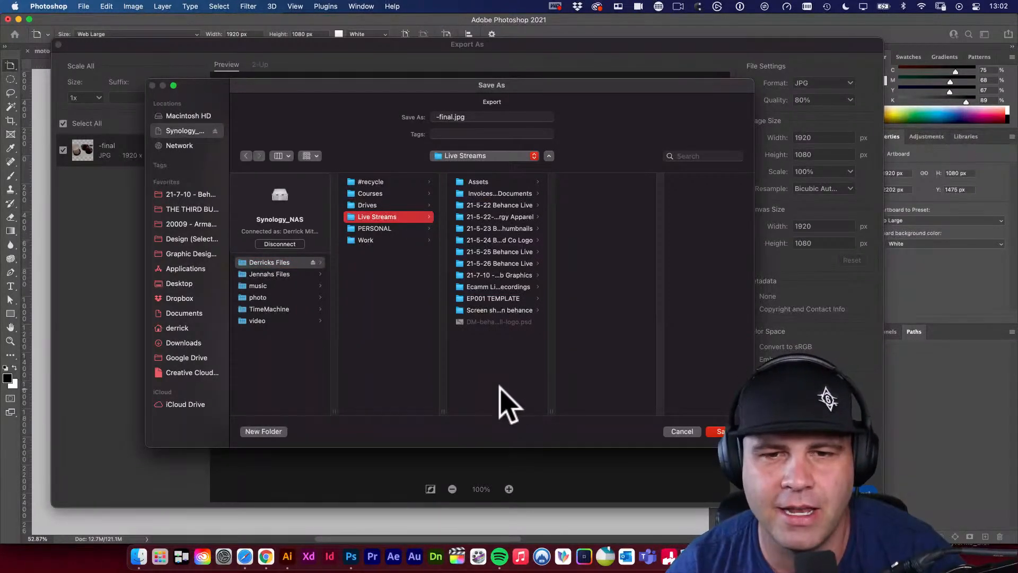
left_click_drag(551, 411, 601, 413)
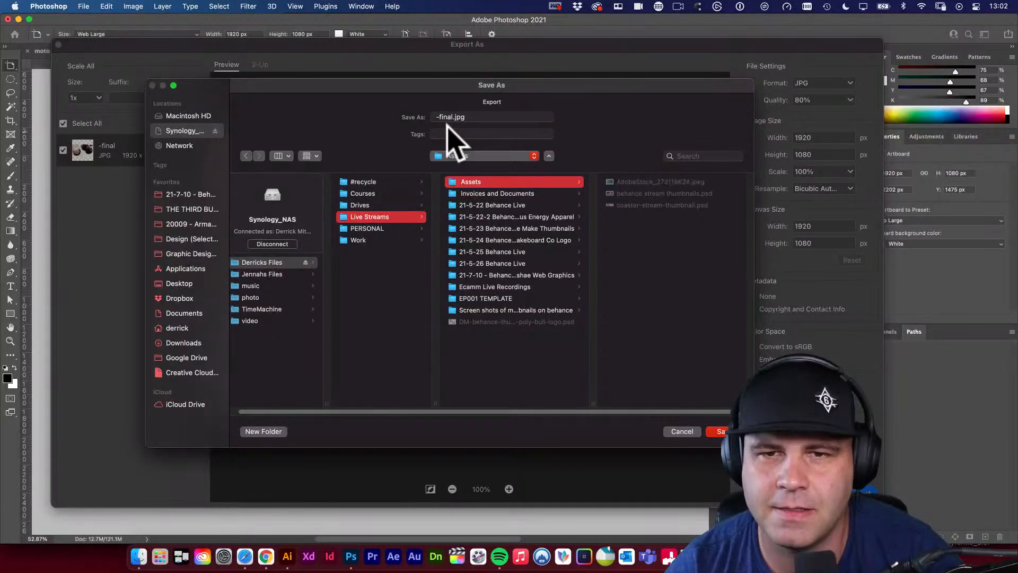
key("Tab")
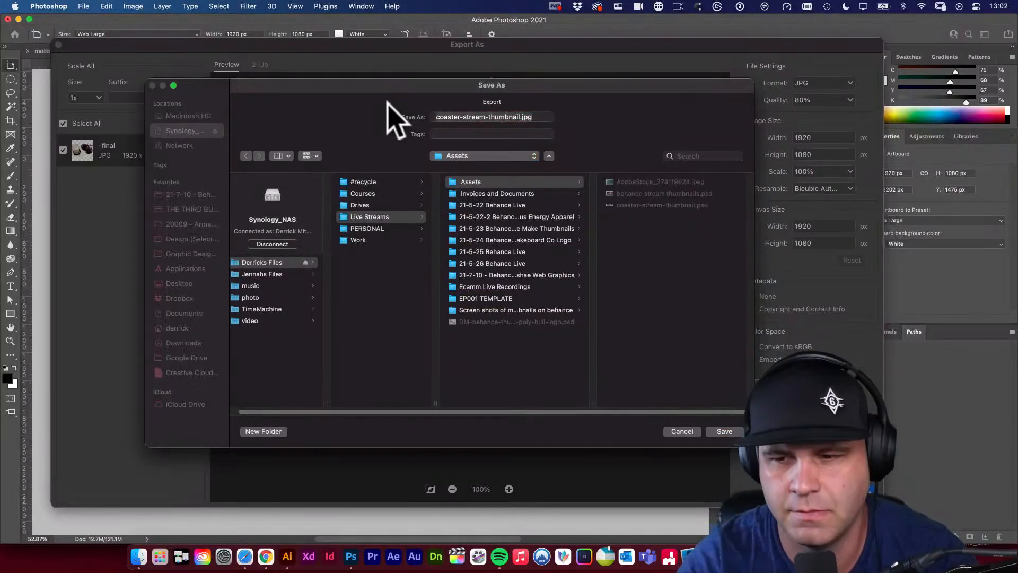
key("Return")
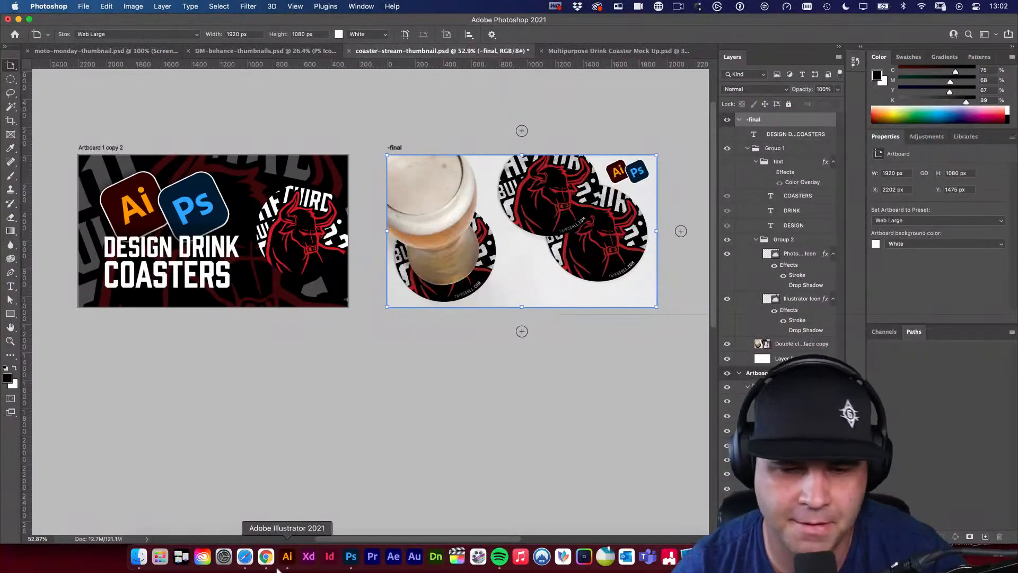
Switch to Safari and find the "Design drink coasters in Photoshop and Illustrator" stream of Jul 5, 2021 on the Behance livestreams page
left_click(245, 556)
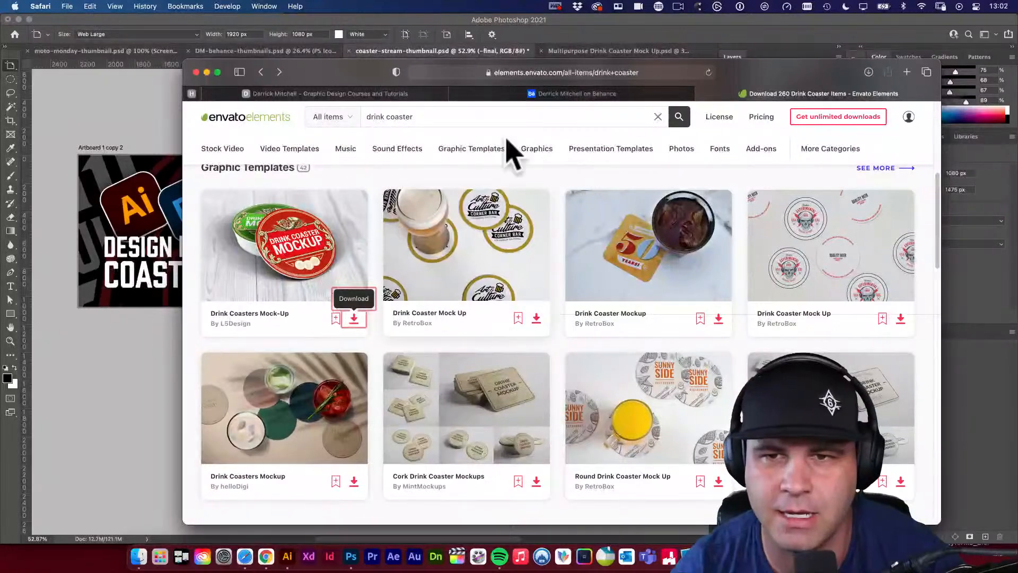
left_click(554, 95)
left_click_drag(378, 69, 305, 65)
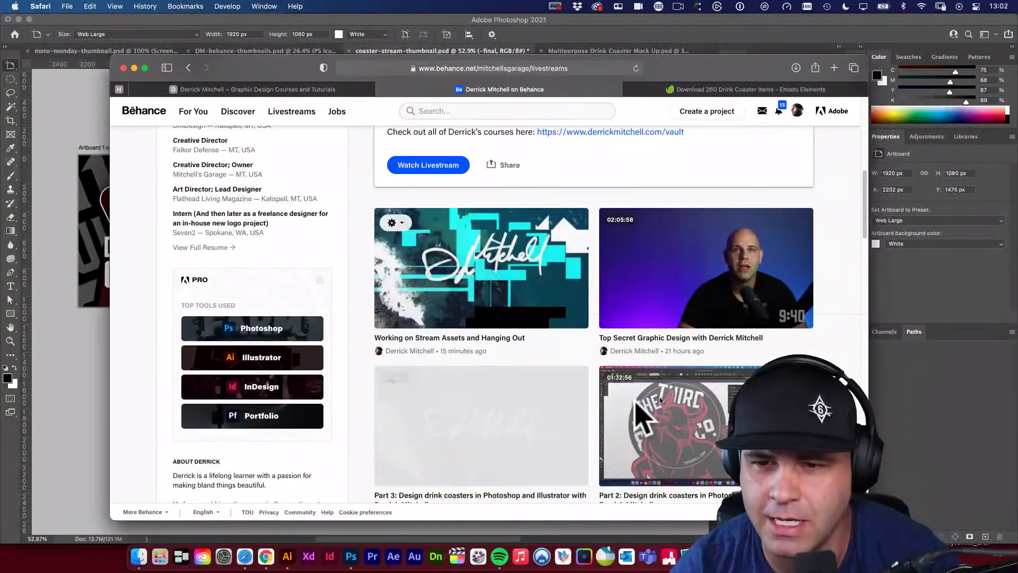
scroll(594, 313, "down", 3)
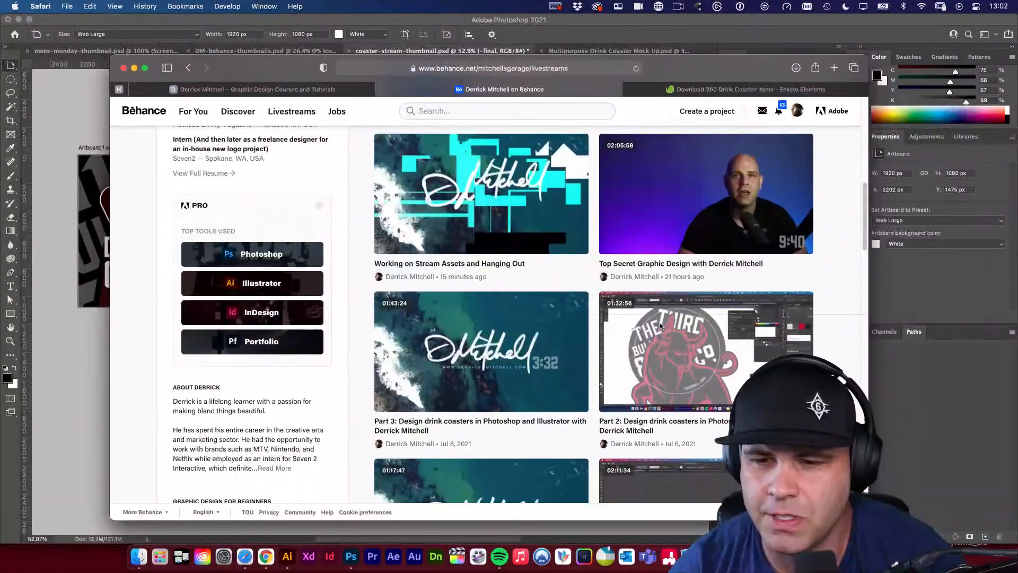
scroll(493, 313, "down", 2)
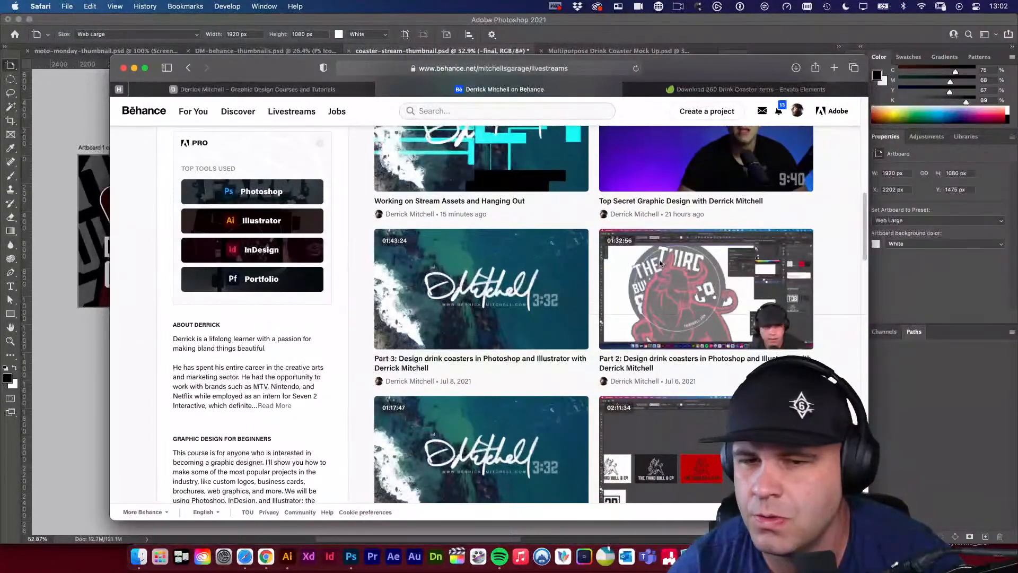
scroll(660, 273, "down", 6)
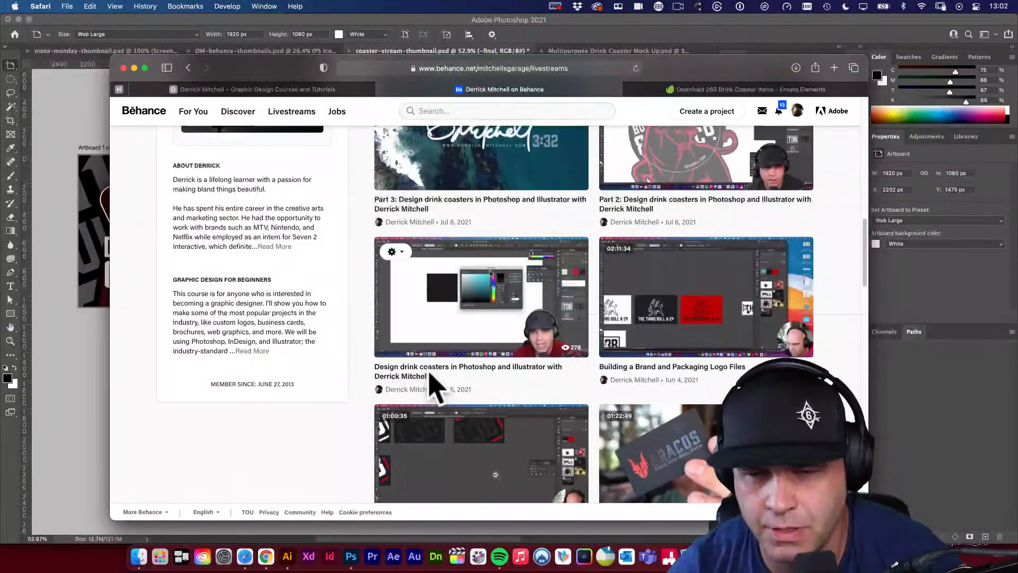
Try to replace the Jul 5 drink coasters stream's cover with coaster-stream-thumbnail.jpg from the Live Streams Assets folder, extending the crop toward the image's lower-right corner
left_click(397, 252)
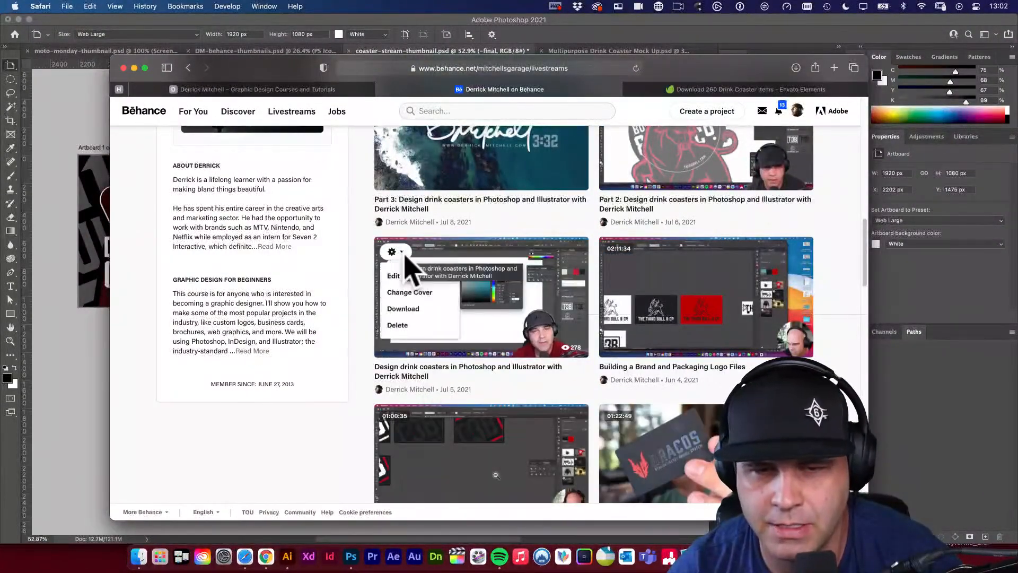
left_click(398, 293)
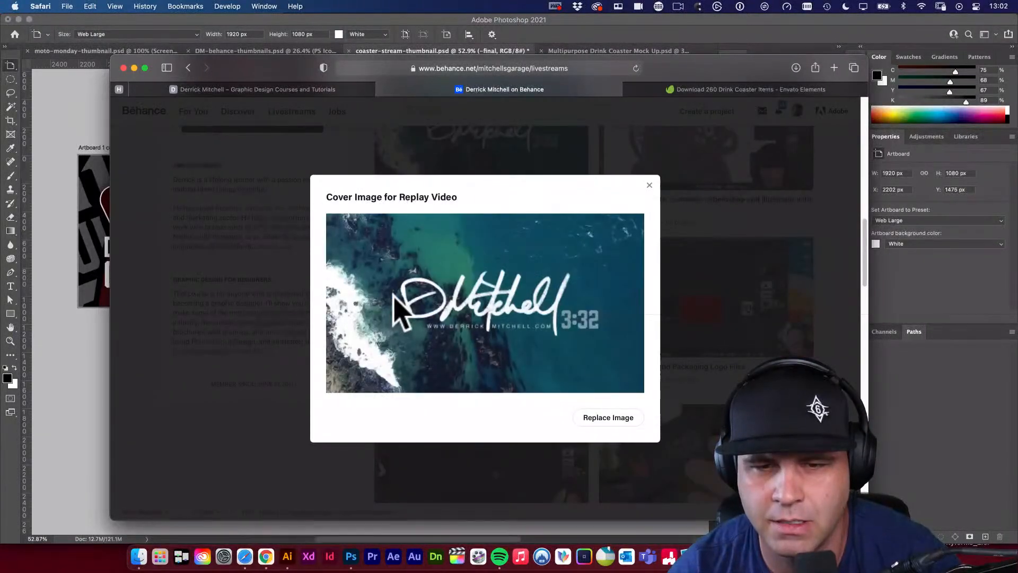
left_click(616, 418)
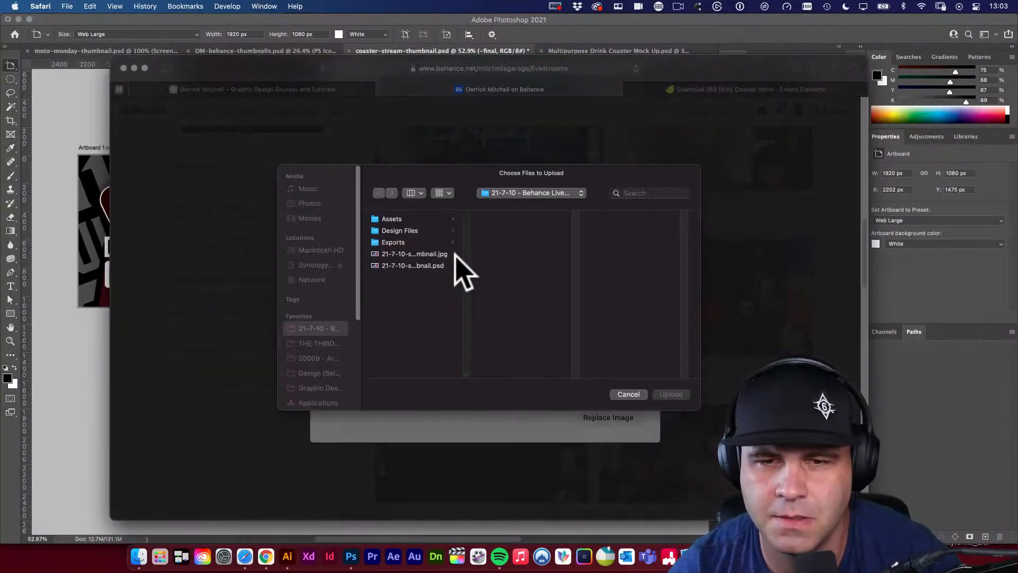
left_click(388, 220)
left_click(314, 204)
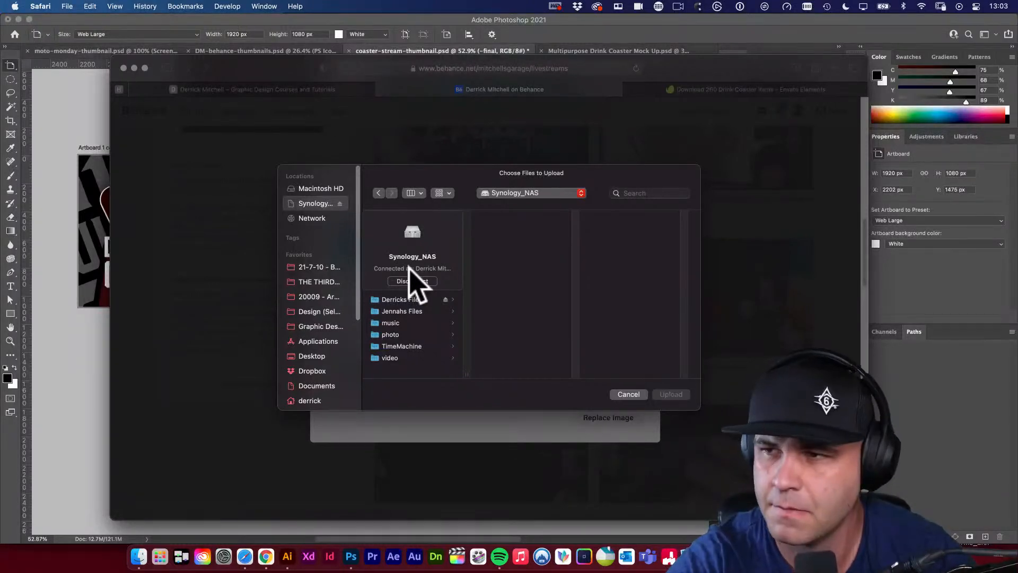
left_click(428, 300)
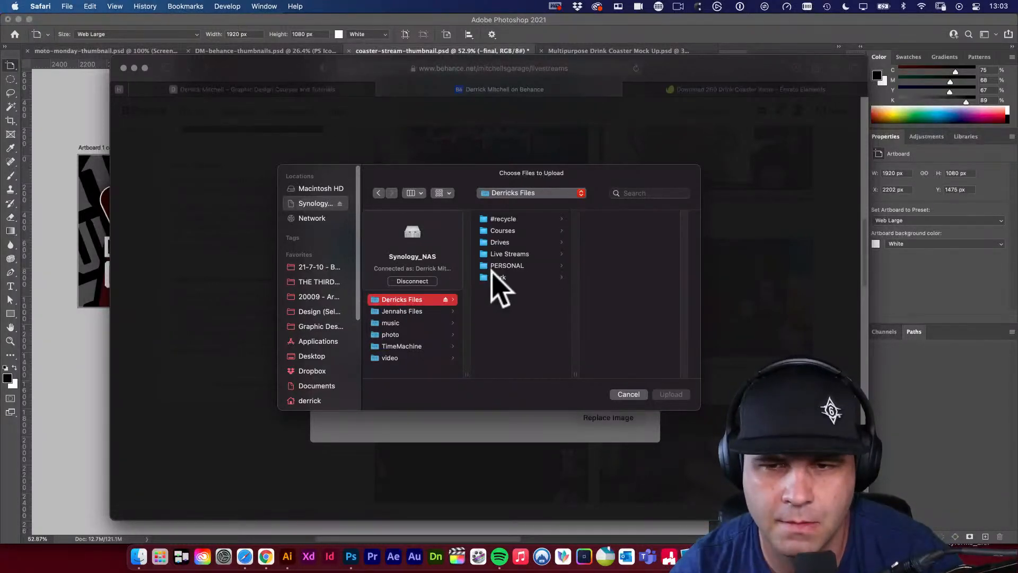
left_click(511, 254)
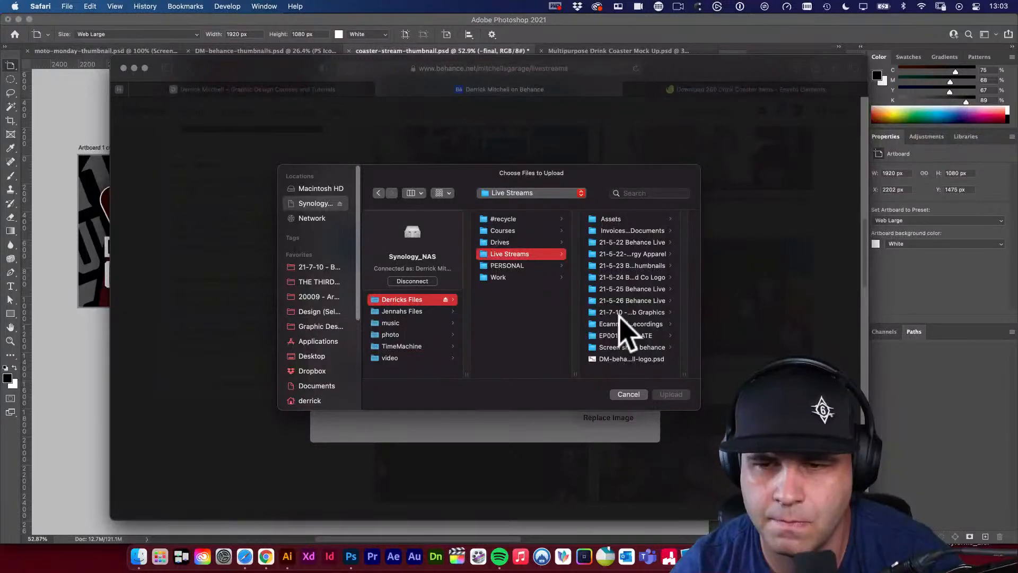
left_click(603, 218)
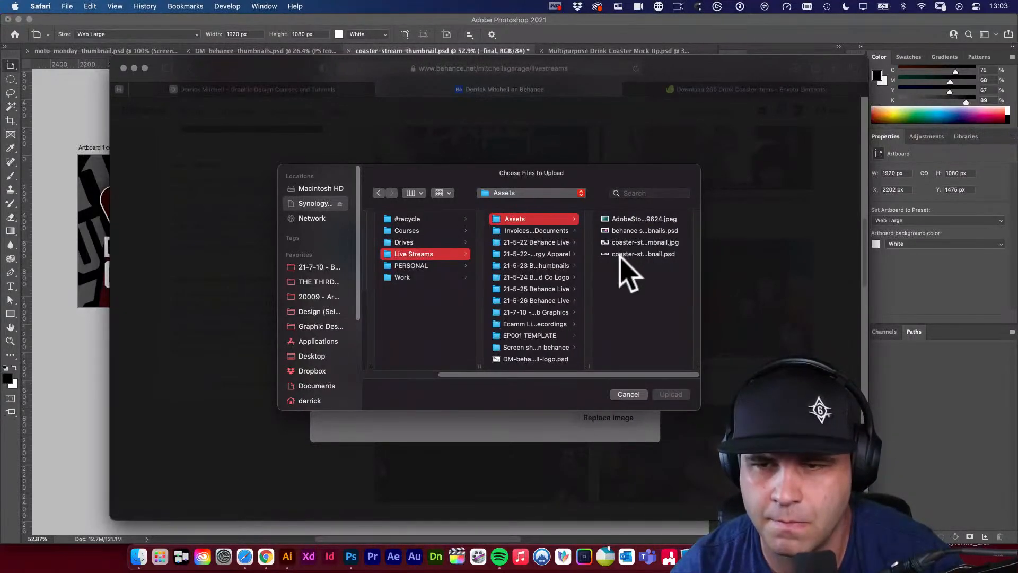
left_click(637, 242)
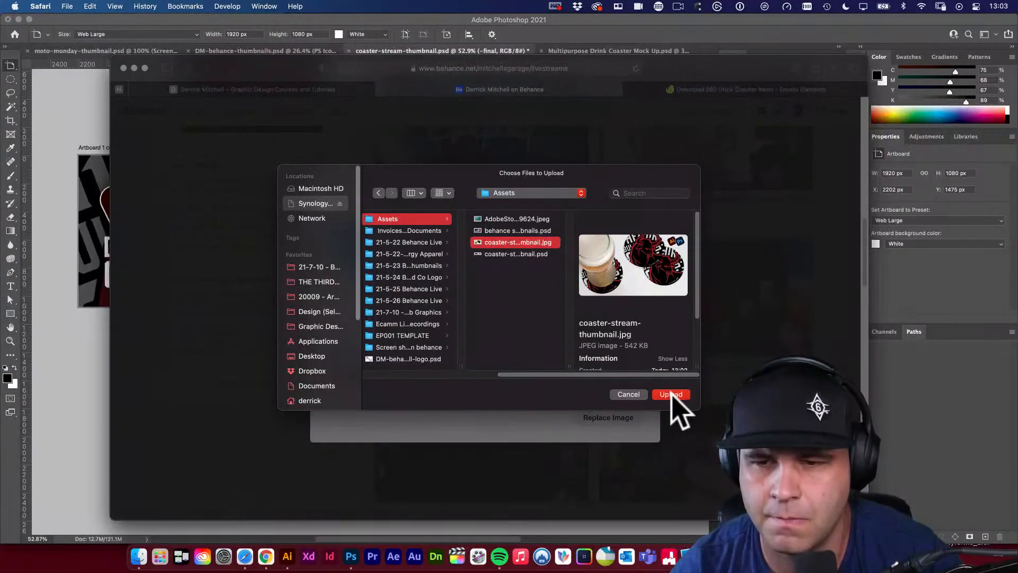
left_click(670, 394)
left_click_drag(613, 374, 670, 404)
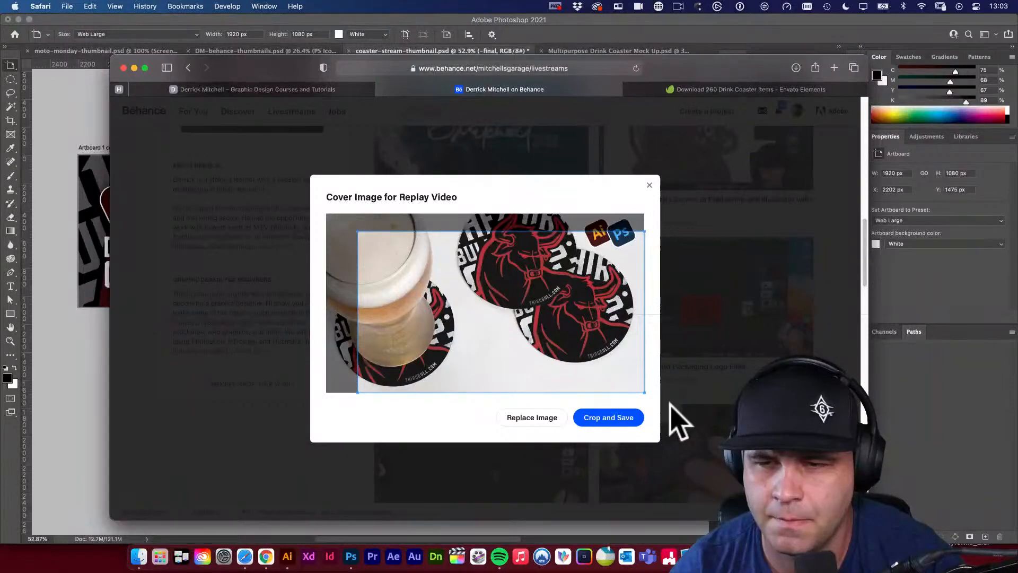
Upload coaster-stream-thumbnail.jpg as the replacement cover image for the Jul 5, 2021 drink coasters stream
scroll(582, 266, "up", 1)
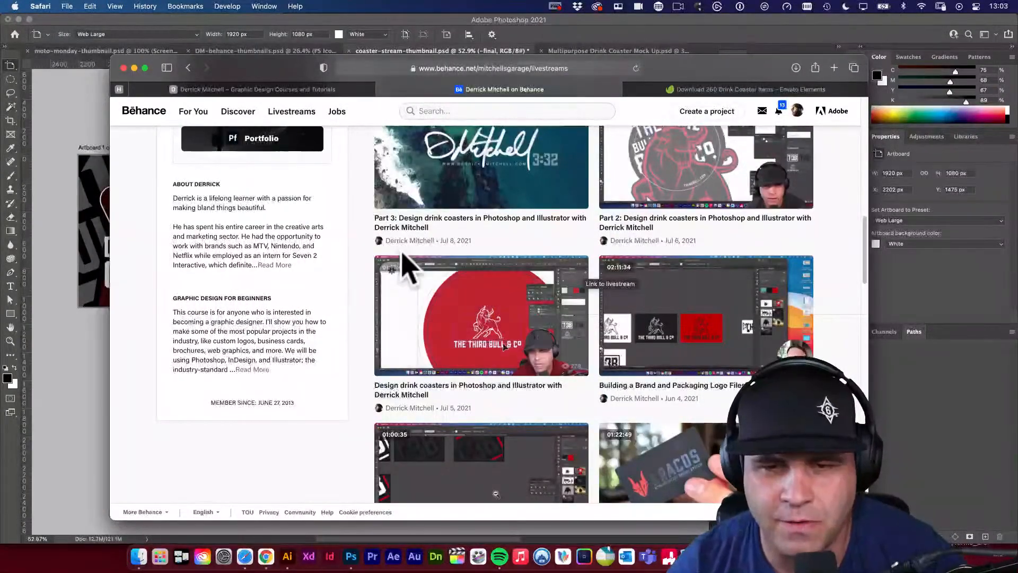
left_click(394, 271)
left_click(414, 312)
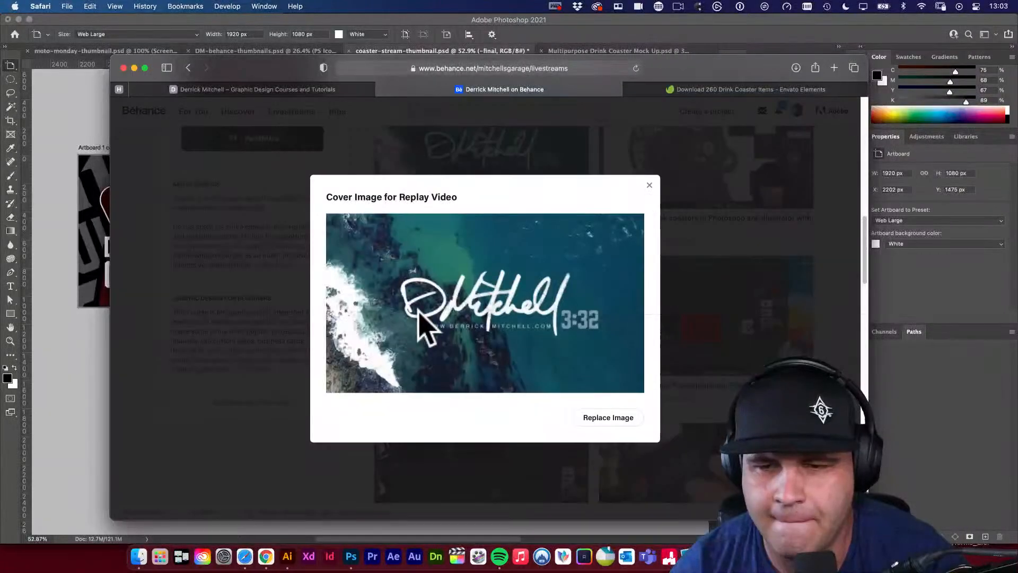
left_click(610, 419)
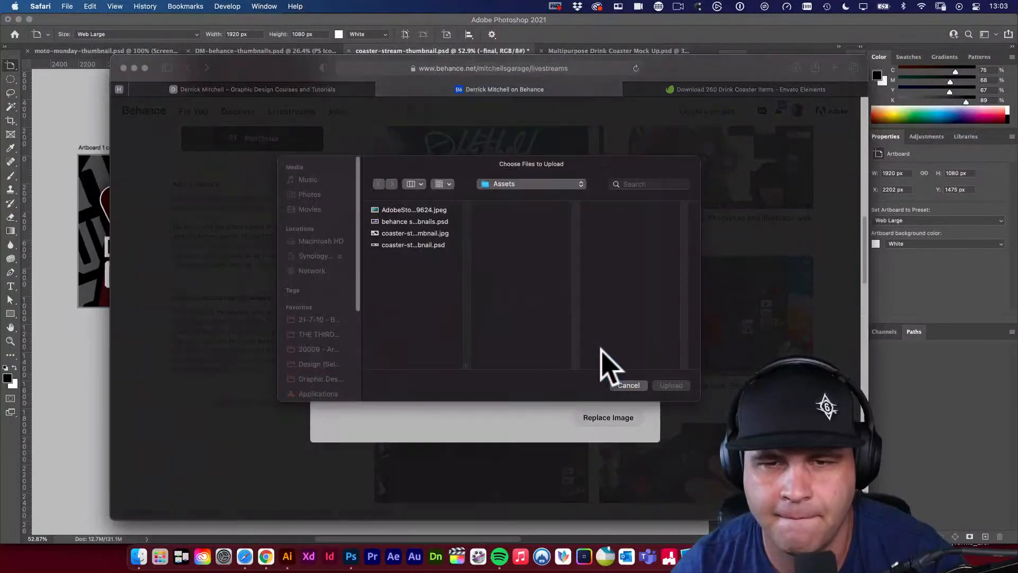
left_click(439, 241)
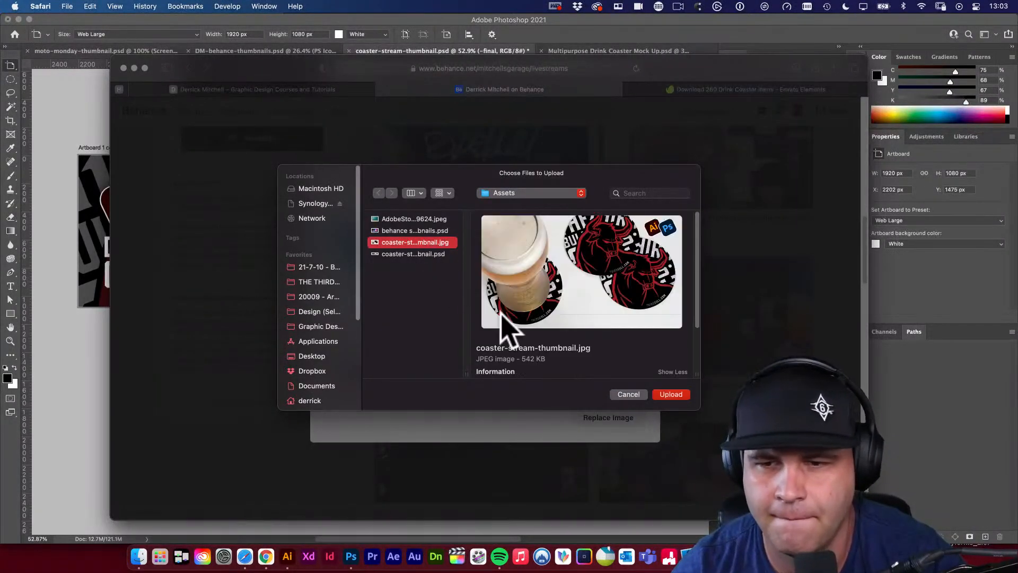
left_click(679, 393)
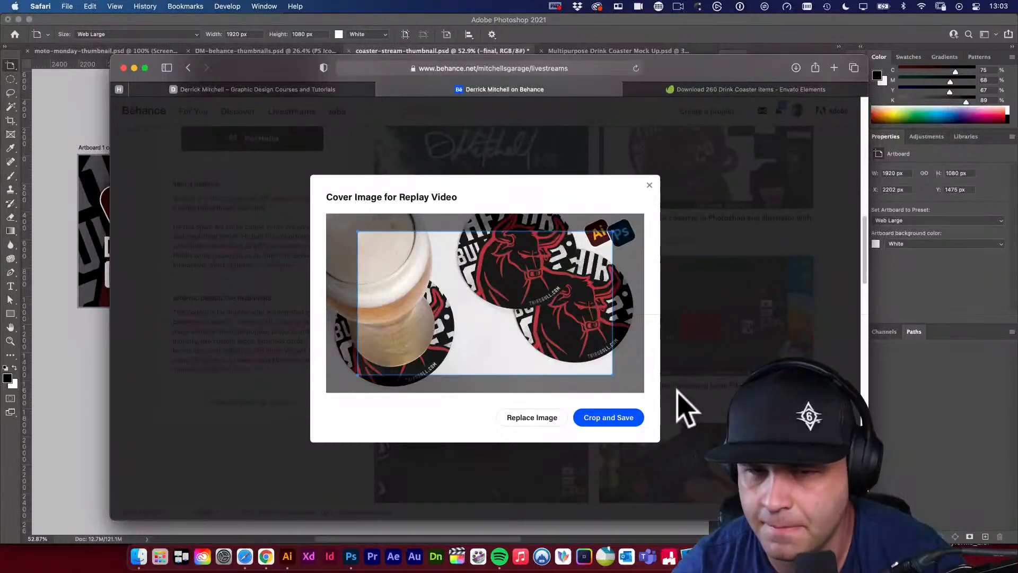
Expand the cover crop to the full image and save the cropped cover
left_click_drag(612, 375, 647, 395)
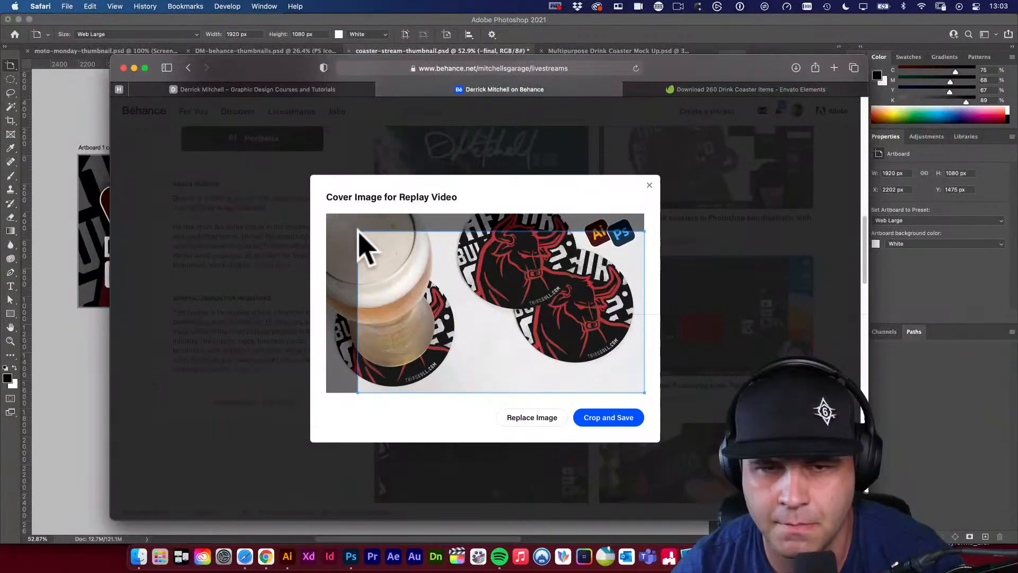
left_click_drag(358, 234, 326, 214)
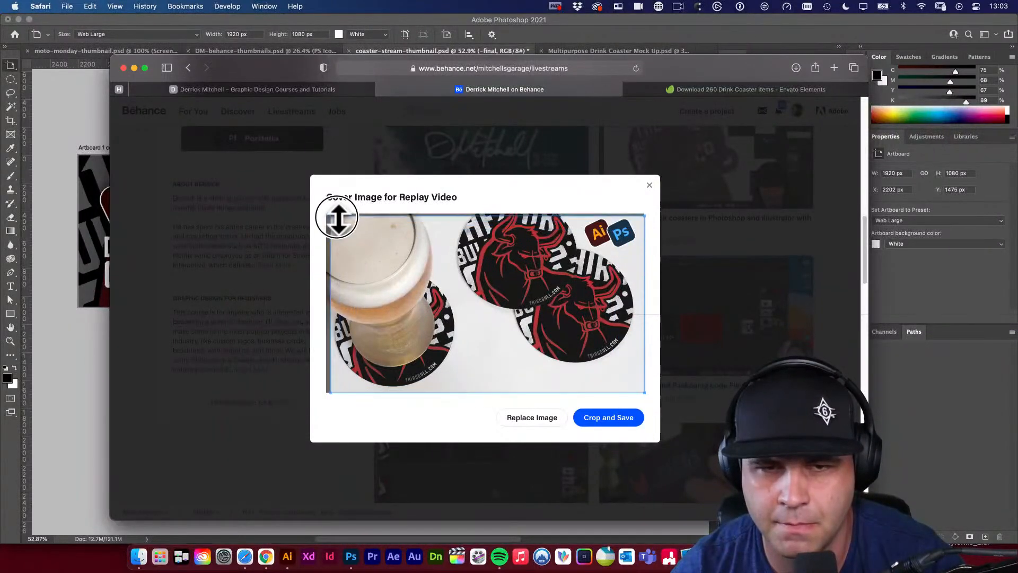
left_click(624, 419)
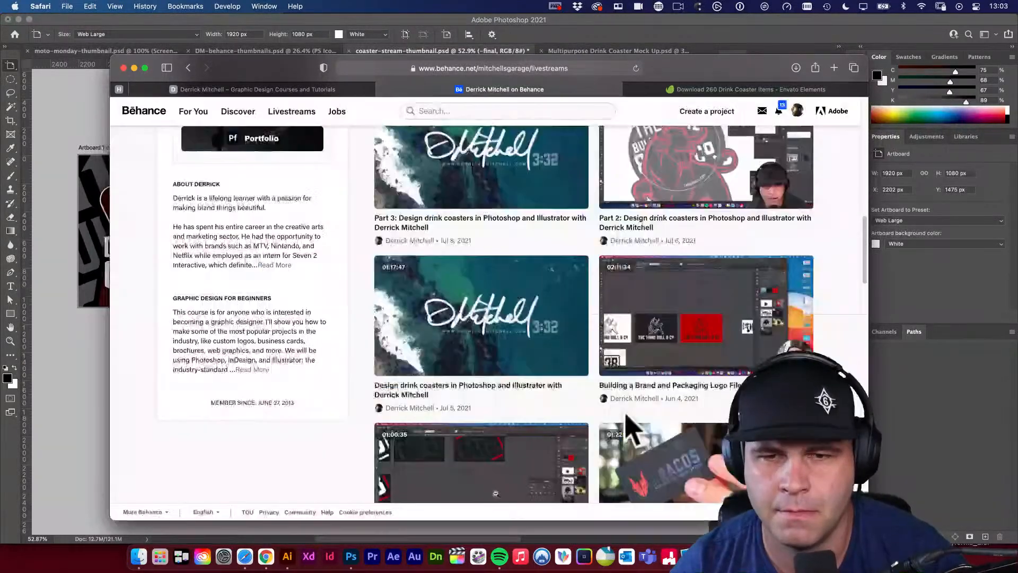
Upload coaster-stream-thumbnail.jpg as the replacement cover image for the Part 2 drink coasters stream of Jul 6, 2021
scroll(695, 318, "up", 3)
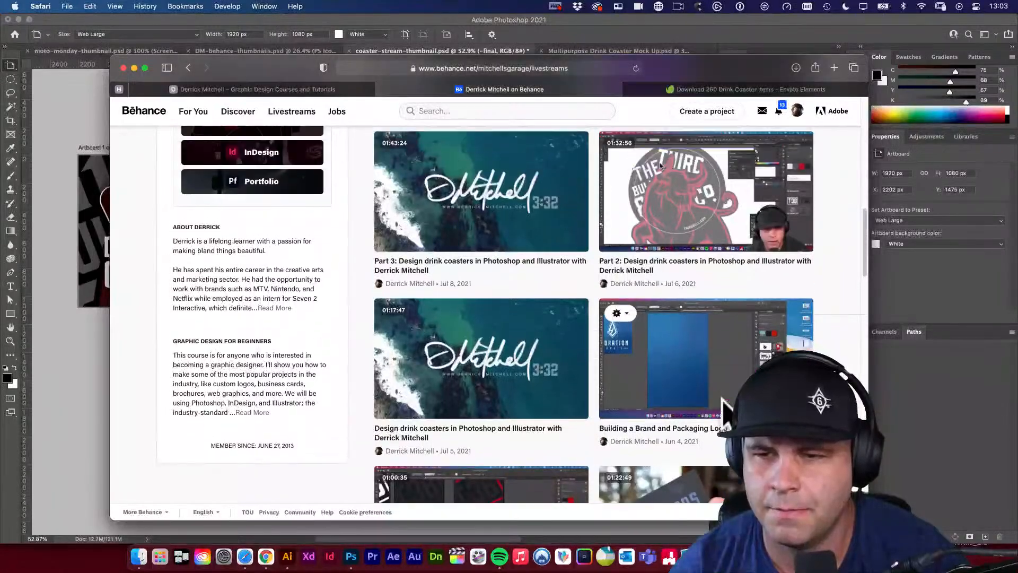
left_click(619, 167)
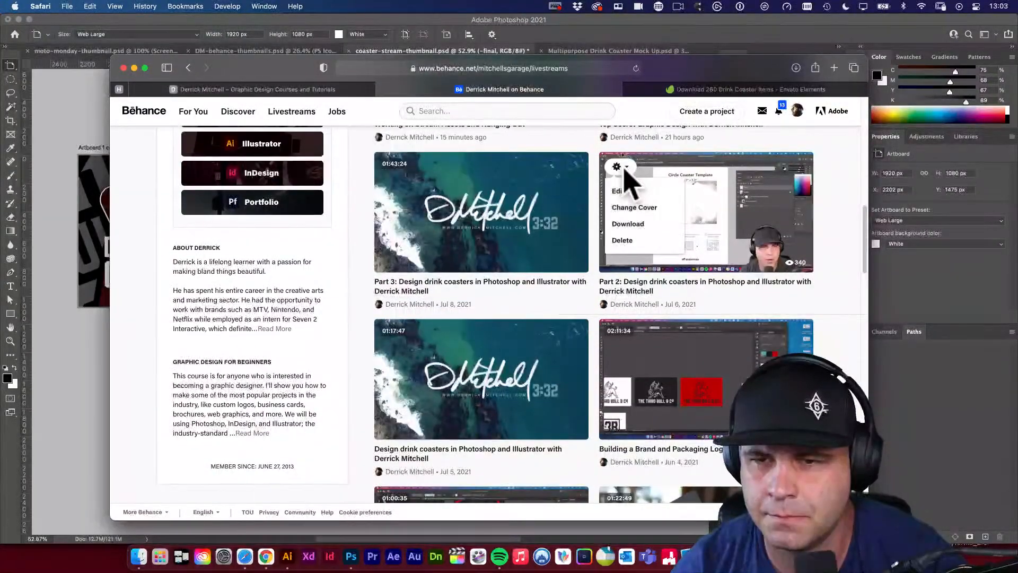
left_click(634, 206)
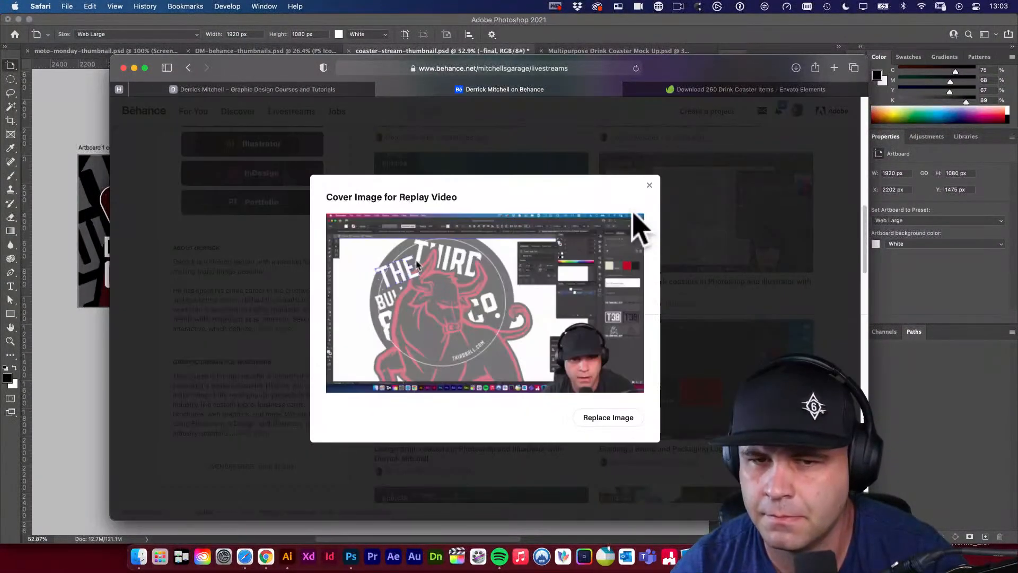
left_click(606, 416)
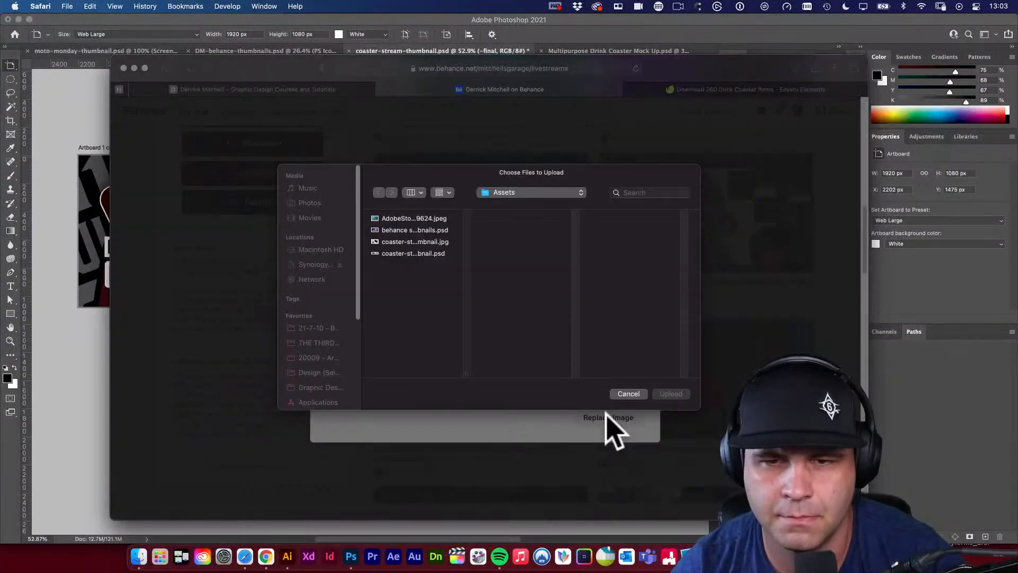
left_click(434, 241)
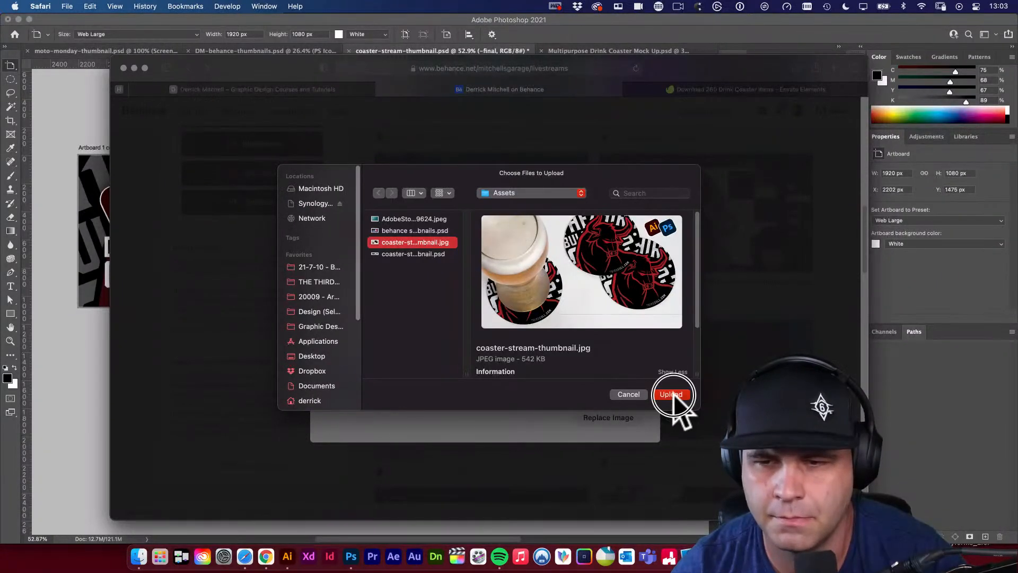
left_click(674, 395)
Expand the Part 2 stream's cover crop to the full image and save the cropped cover
left_click_drag(627, 386, 652, 411)
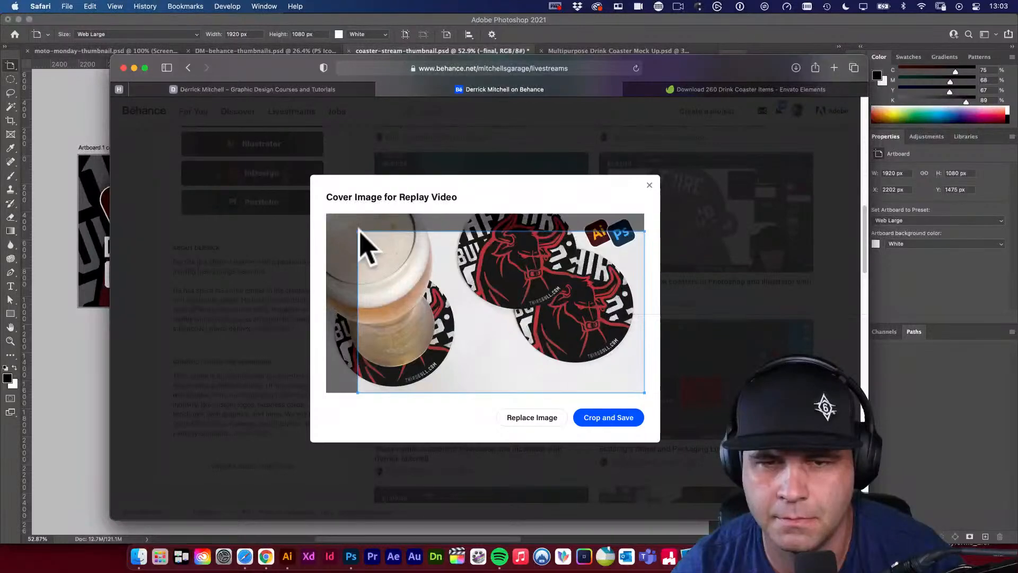
left_click_drag(360, 231, 326, 214)
left_click(601, 419)
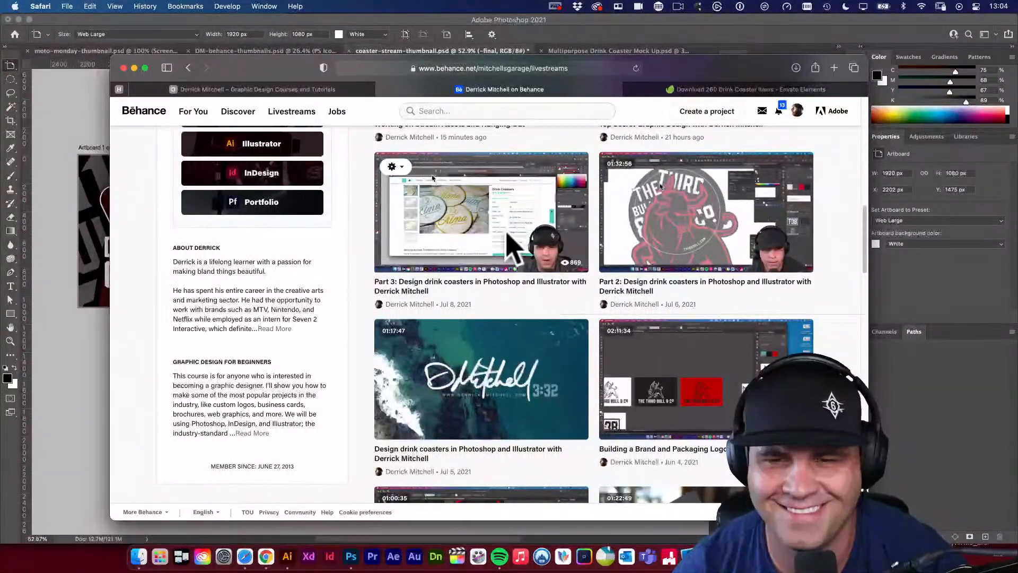
Upload coaster-stream-thumbnail.jpg as the replacement cover image for the Part 3 drink coasters stream of Jul 8, 2021
left_click(395, 167)
left_click(405, 210)
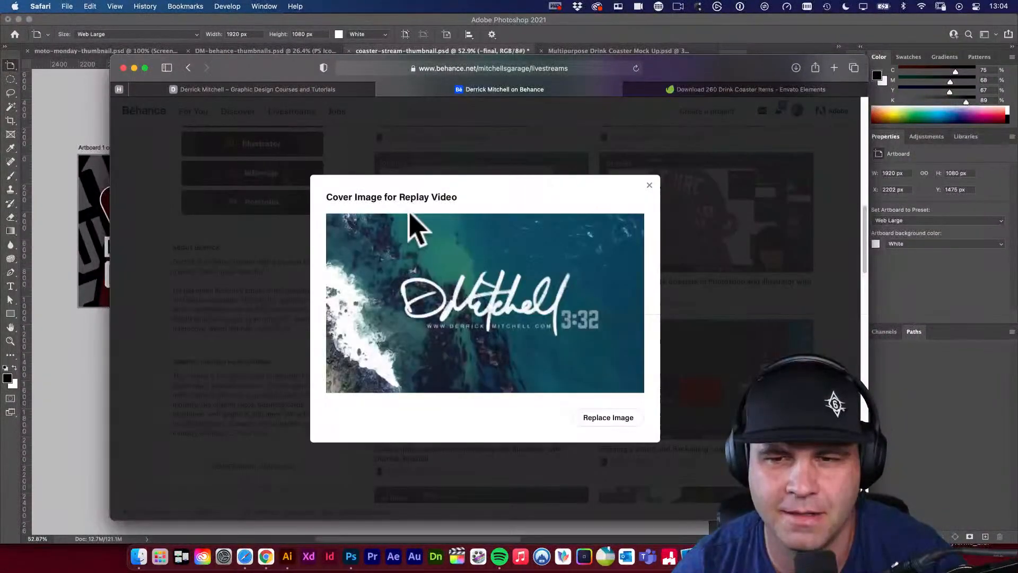
left_click(609, 418)
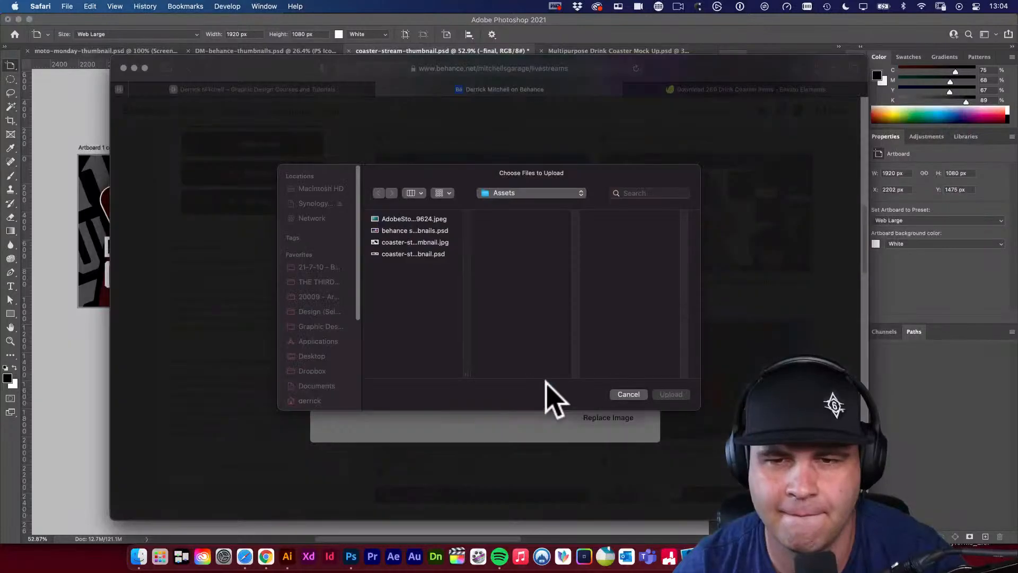
left_click(432, 243)
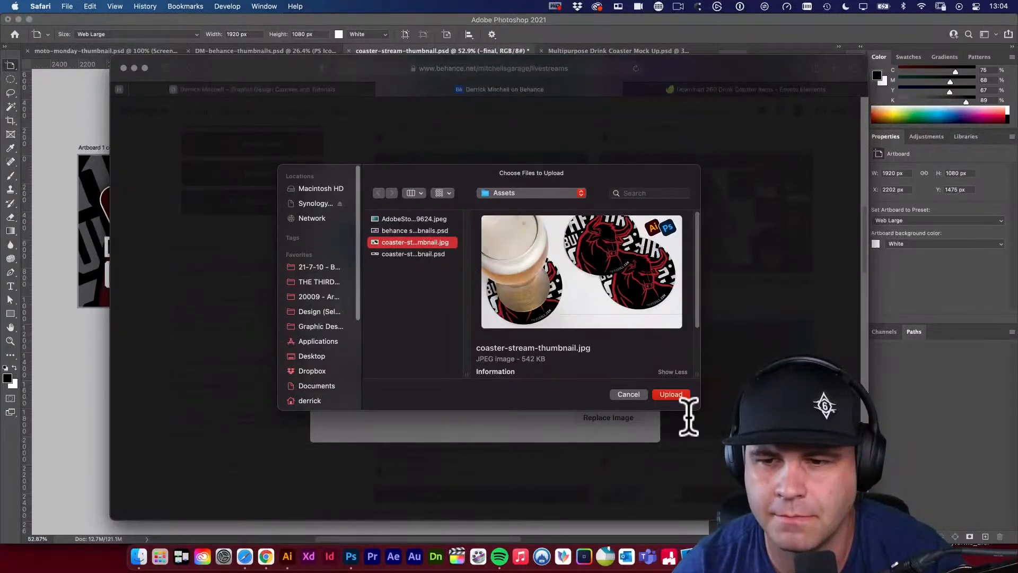
left_click(681, 395)
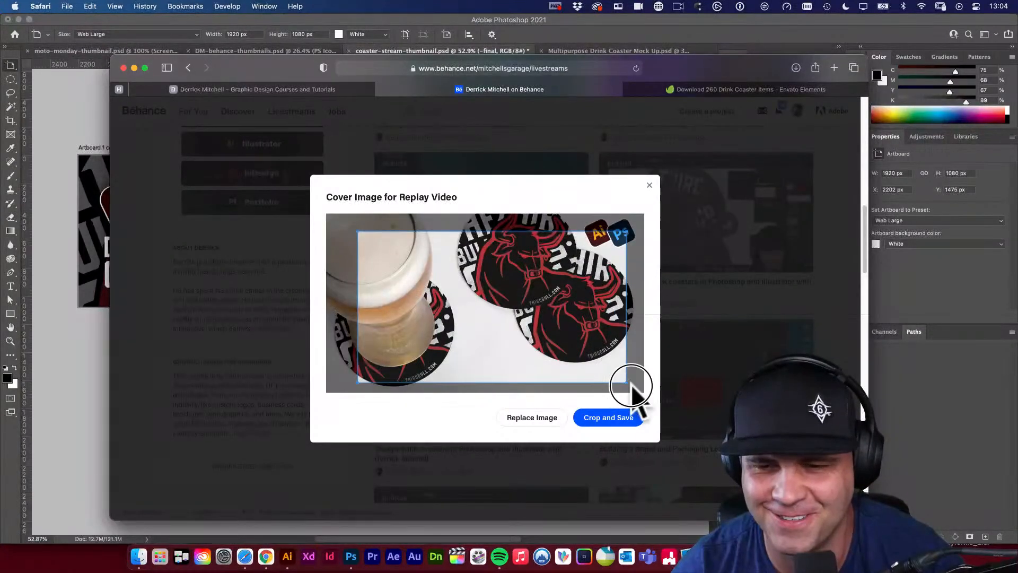
Expand the Part 3 stream's cover crop to the full image and save the cropped cover
left_click_drag(643, 395, 645, 396)
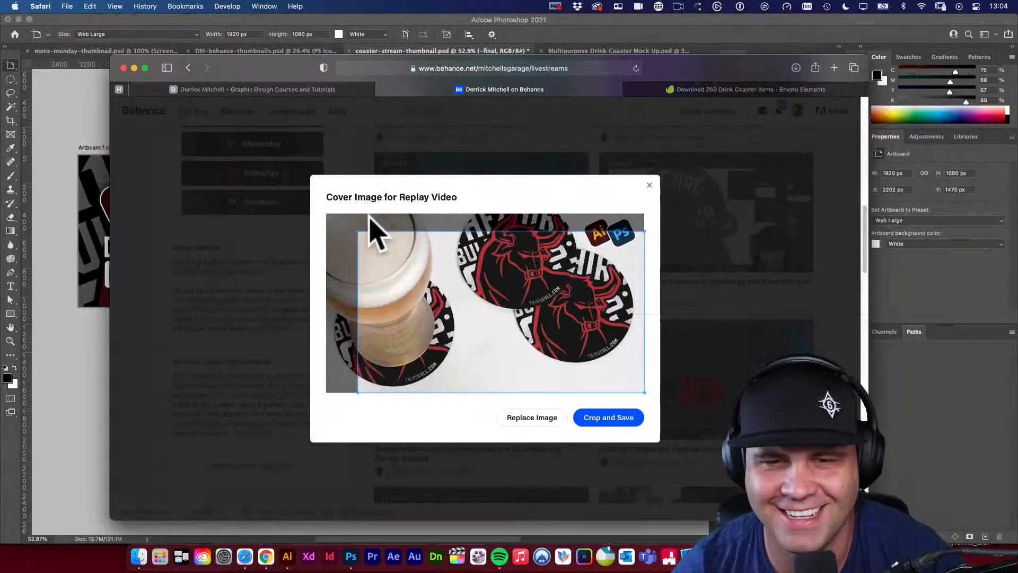
left_click_drag(359, 232, 317, 208)
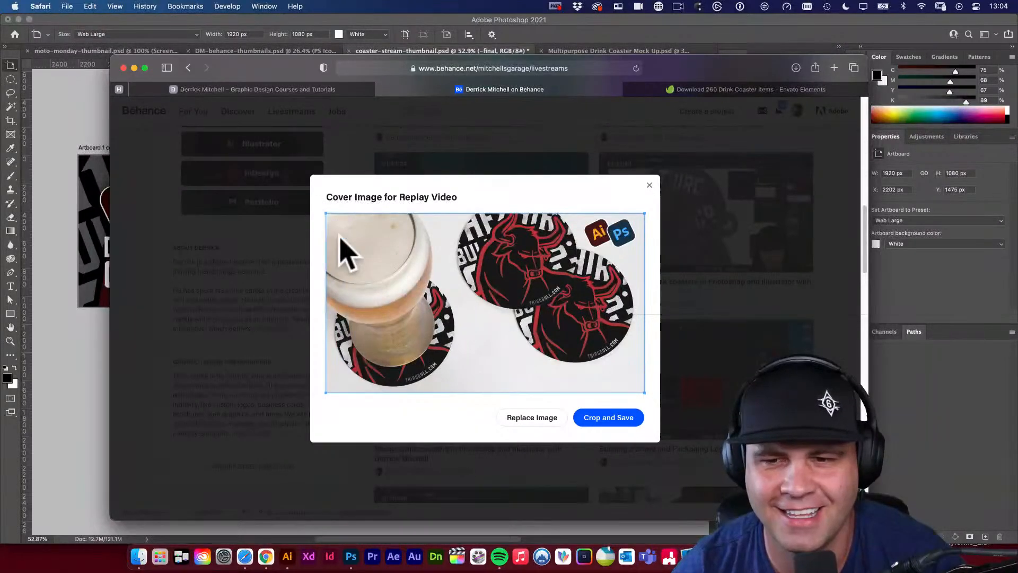
left_click(610, 419)
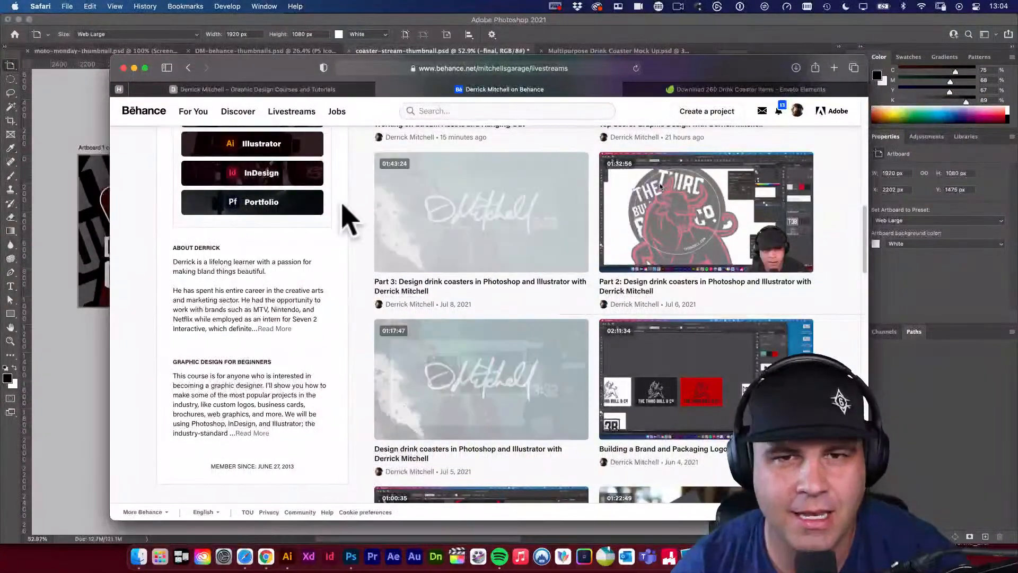
Switch to Chrome and review the covers of the drink coasters streams and the older streams on the Behance livestreams page
left_click_drag(262, 68, 247, 69)
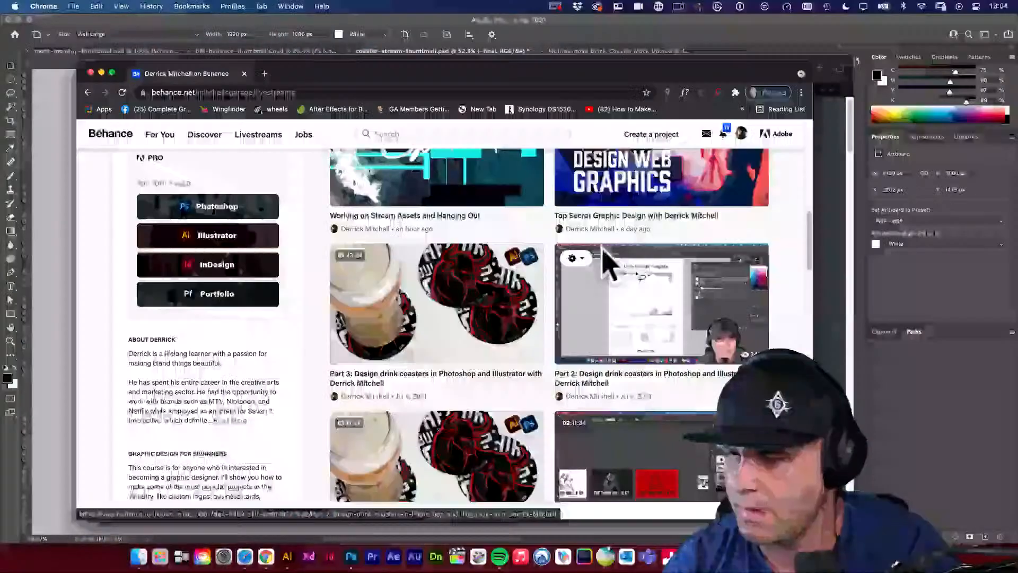
scroll(579, 236, "down", 1)
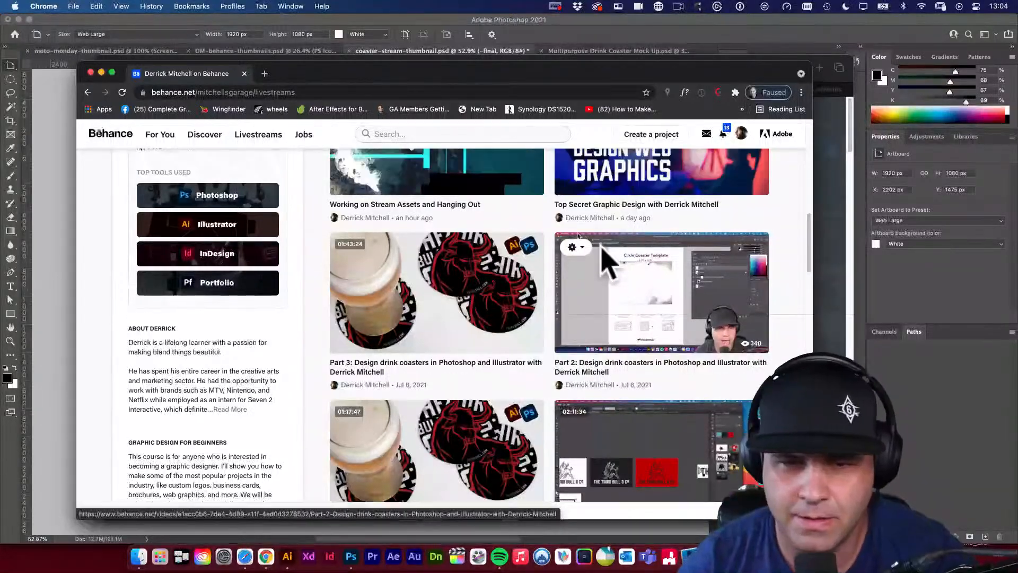
scroll(578, 235, "up", 5)
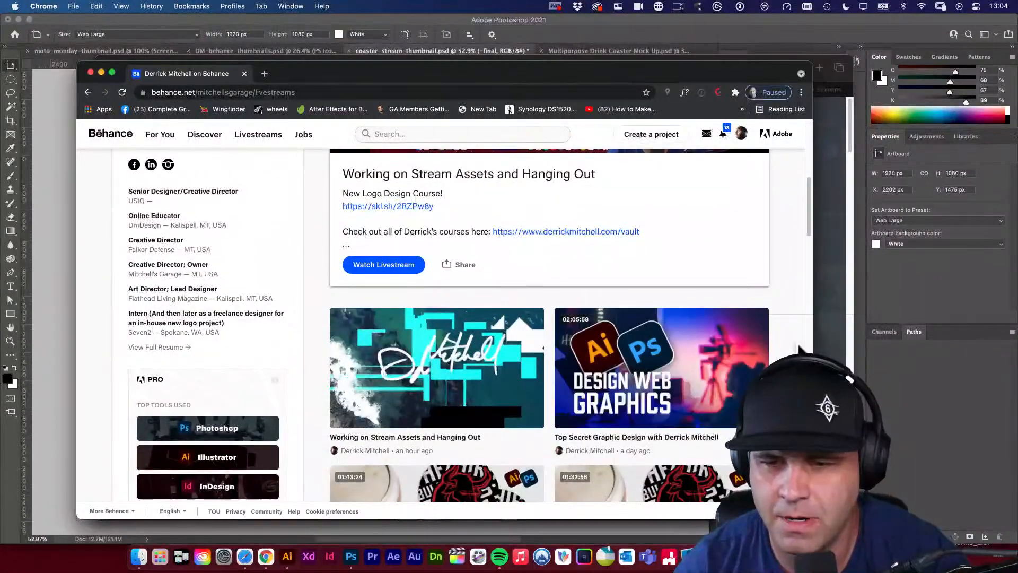
scroll(800, 347, "down", 4)
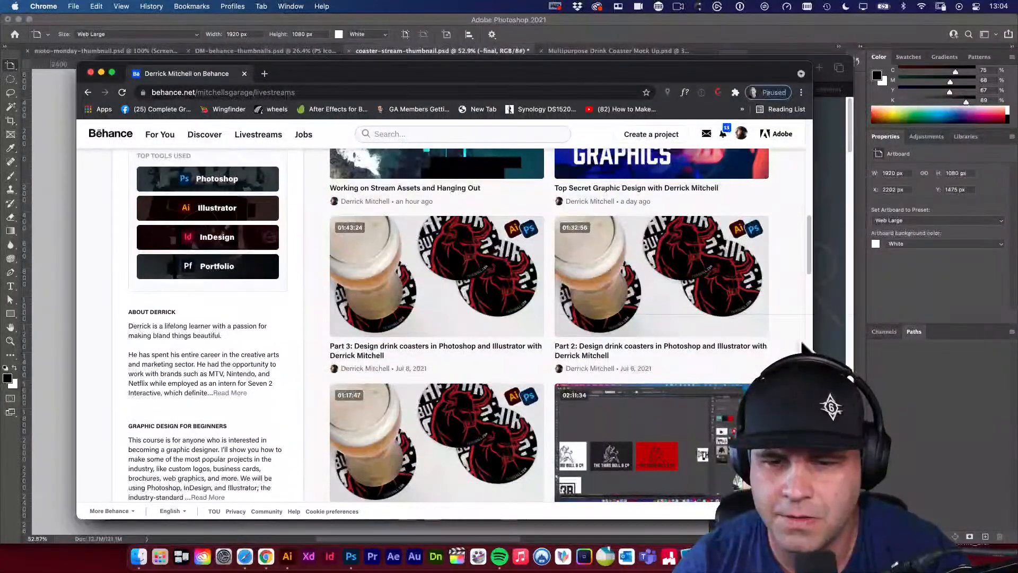
scroll(803, 348, "down", 2)
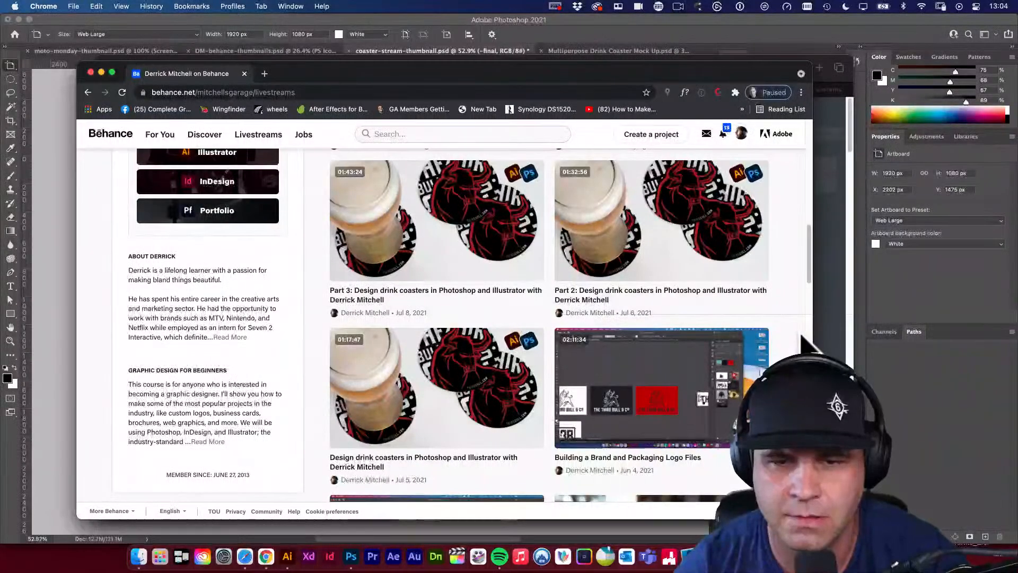
scroll(803, 345, "down", 5)
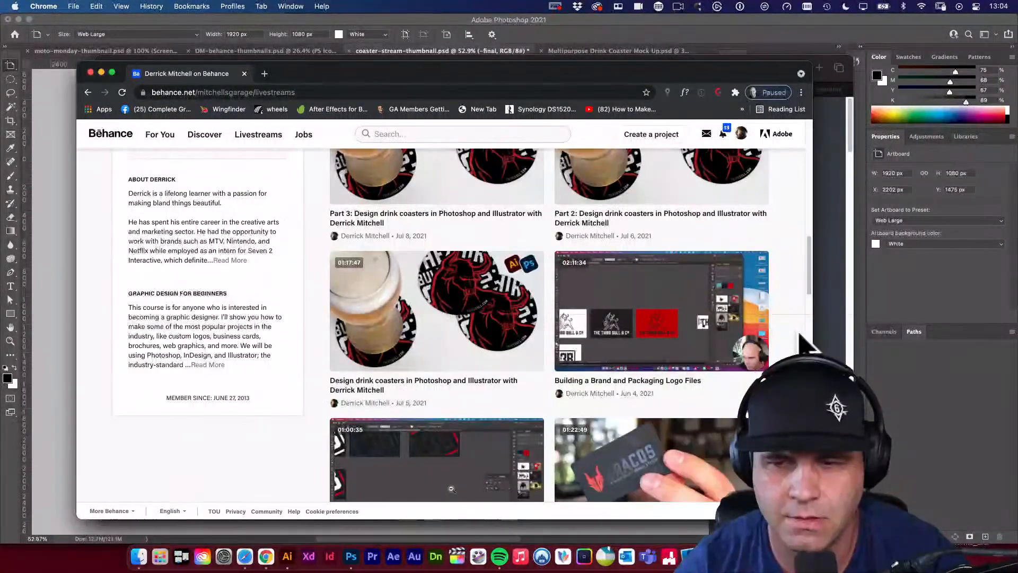
scroll(804, 344, "up", 3)
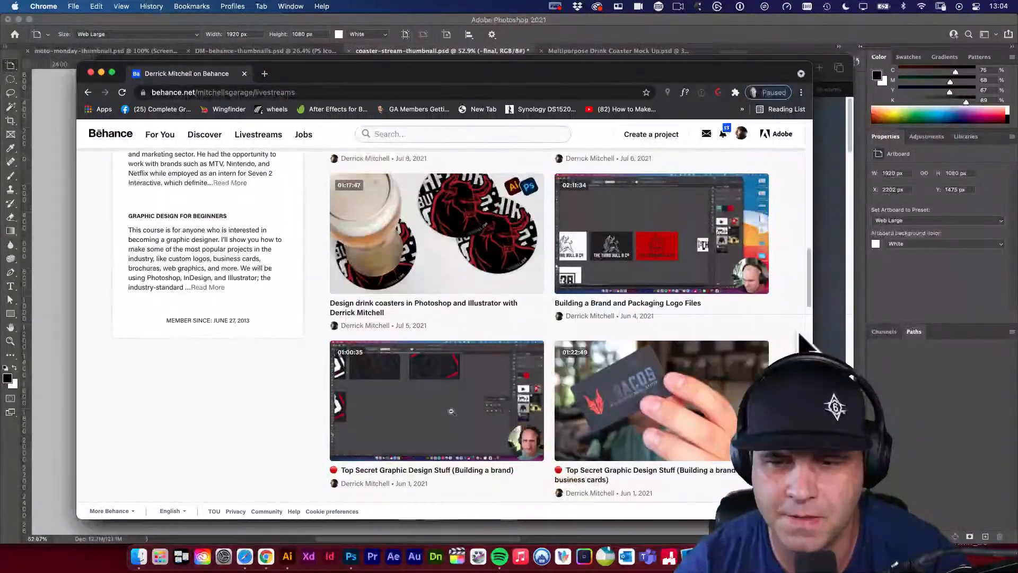
scroll(804, 345, "down", 2)
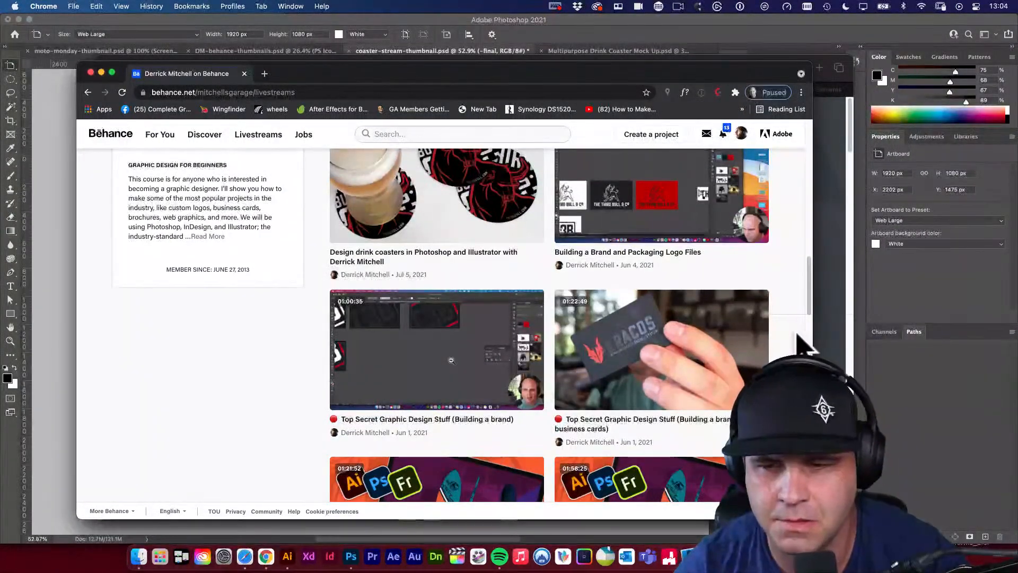
mouse_move(655, 338)
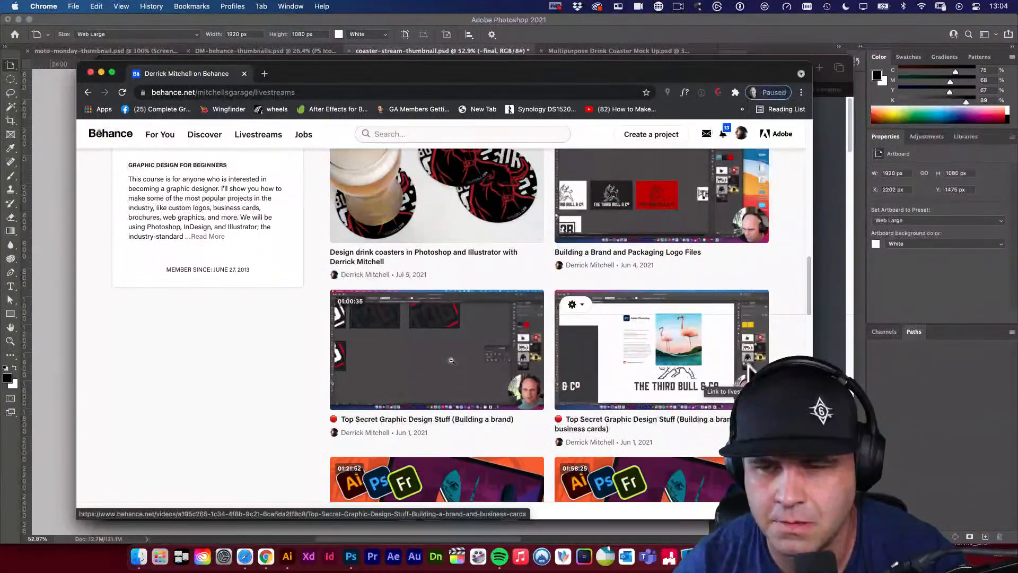
scroll(687, 376, "up", 4)
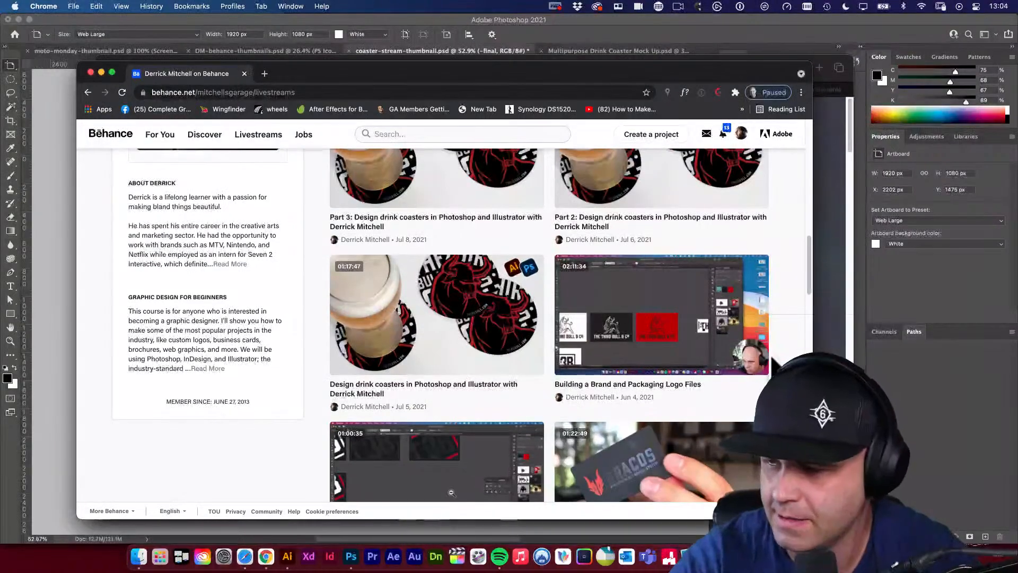